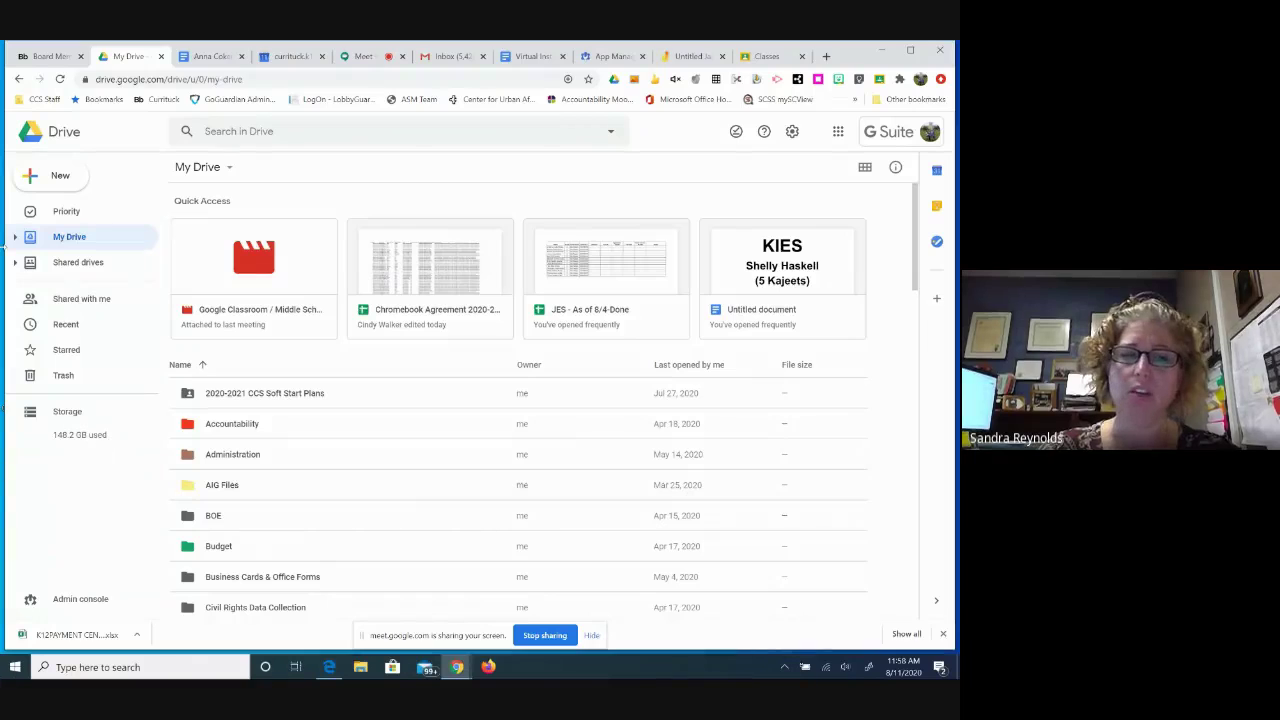
From the New menu, expand Google Docs to show Blank document and From a template.
{"action": "left_click", "coordinate": [74, 186]}
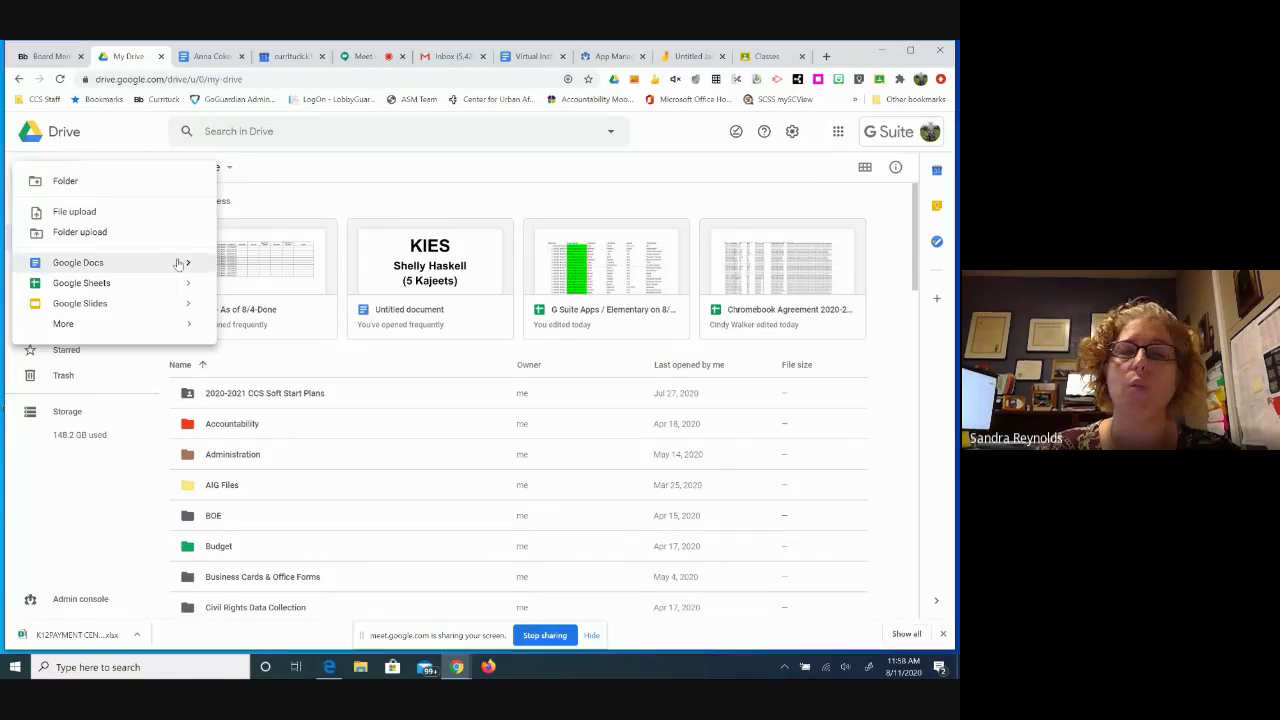
{"action": "mouse_move", "coordinate": [187, 268]}
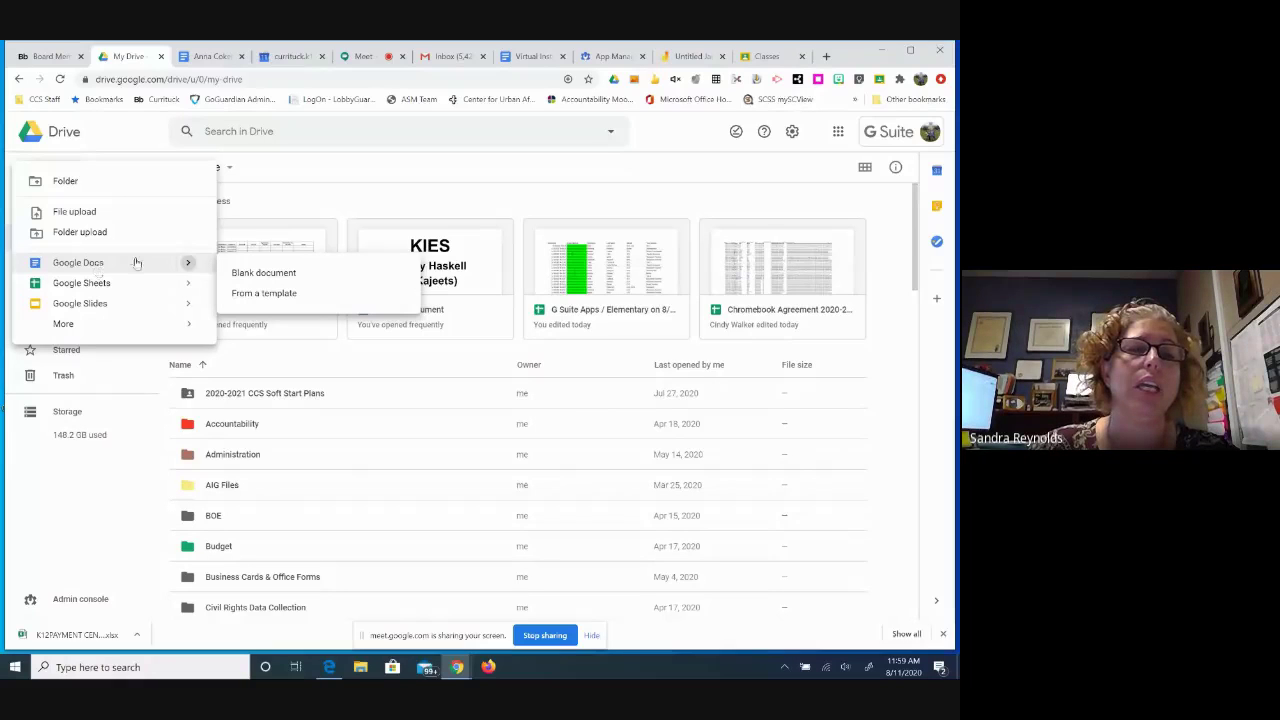
{"action": "left_click", "coordinate": [184, 264]}
{"action": "mouse_move", "coordinate": [186, 264]}
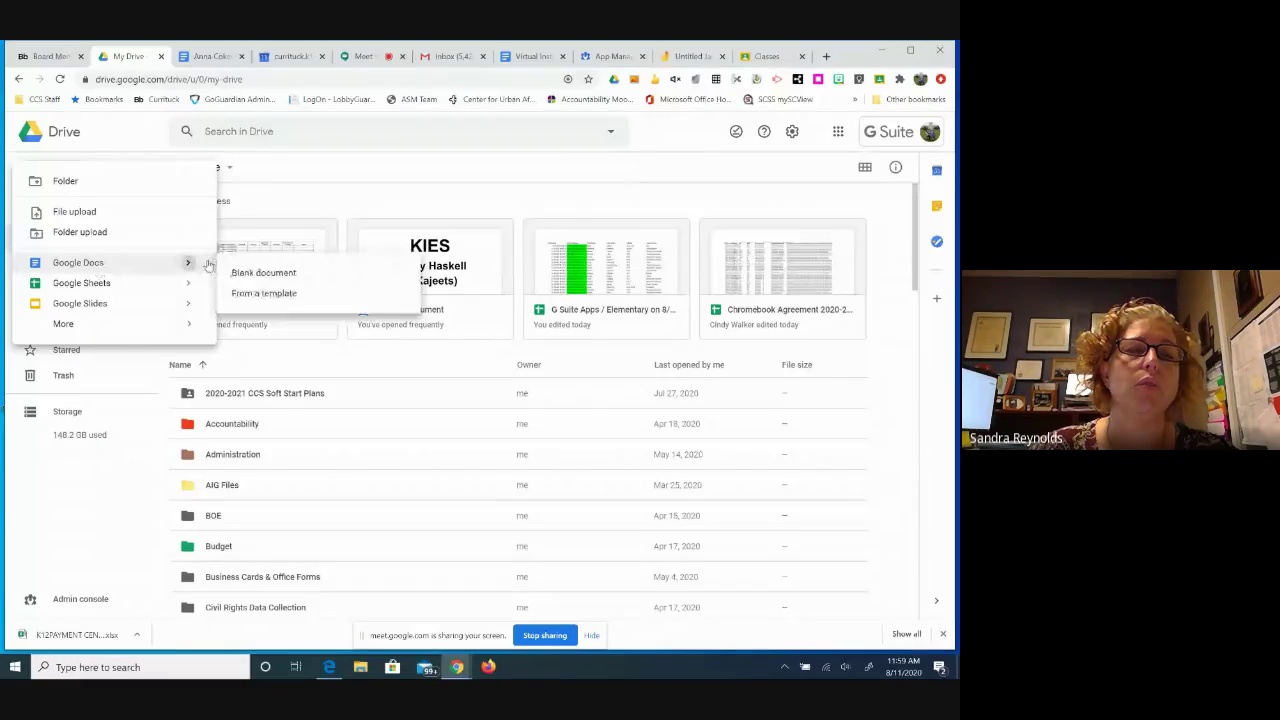
Browse the Docs template gallery's General templates, then return to My Drive.
{"action": "left_click", "coordinate": [253, 295]}
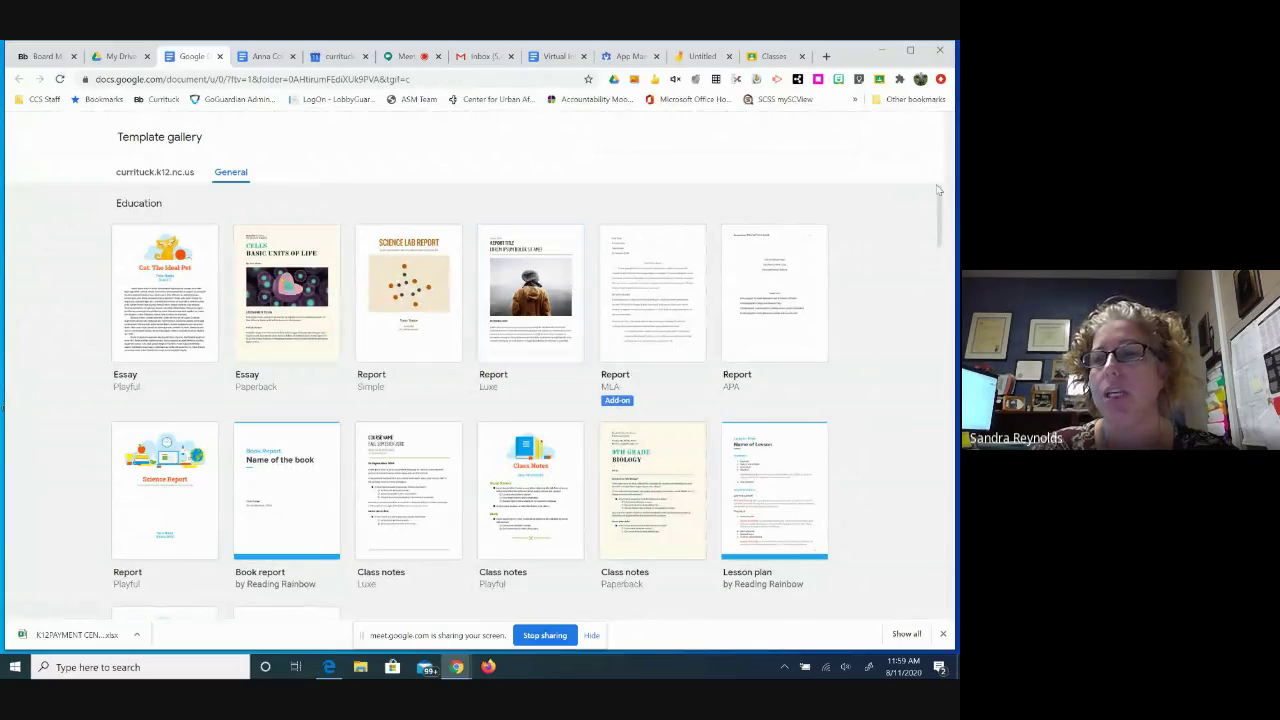
{"action": "scroll", "coordinate": [939, 240], "scroll_direction": "down", "scroll_amount": 3}
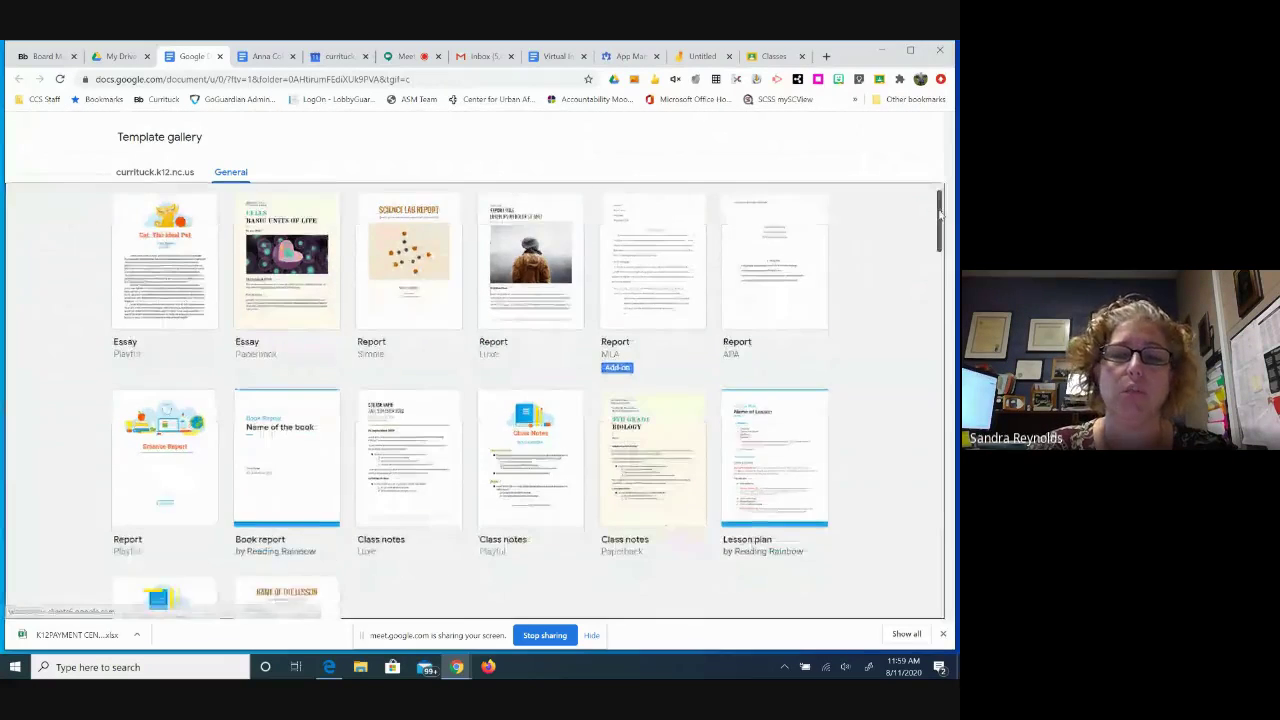
{"action": "left_click_drag", "start_coordinate": [942, 290], "coordinate": [940, 200]}
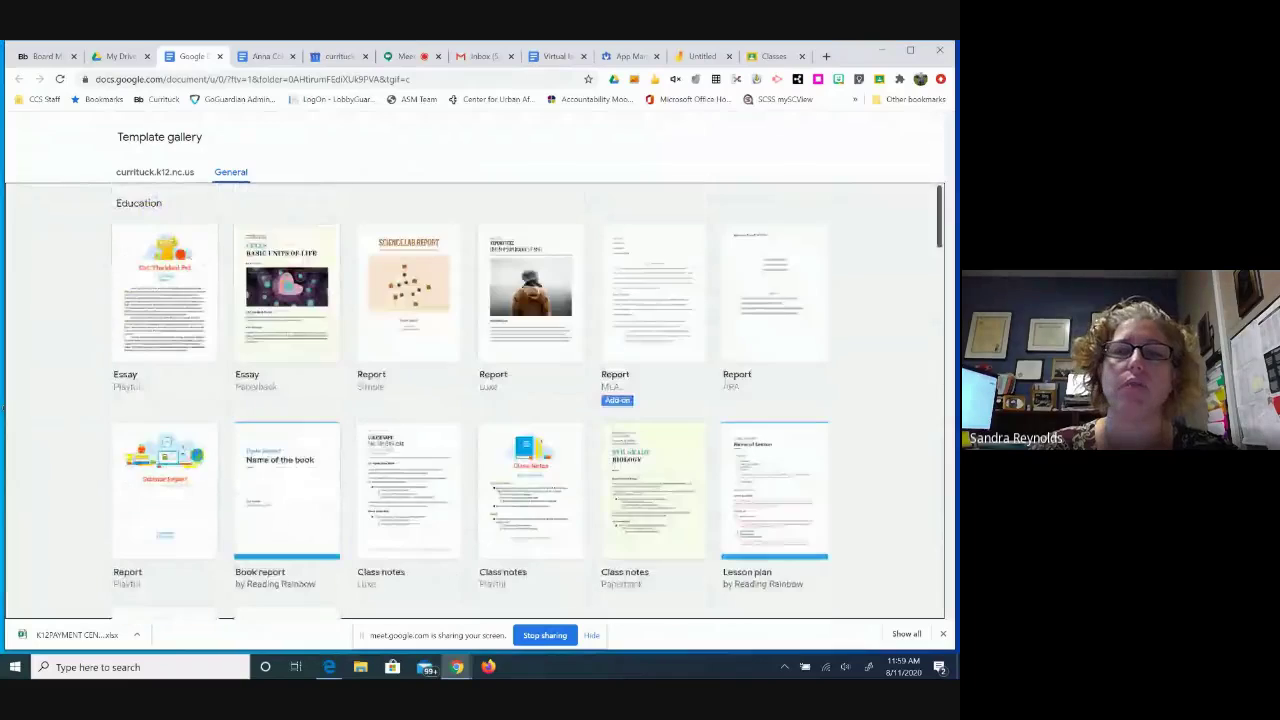
{"action": "left_click", "coordinate": [125, 59]}
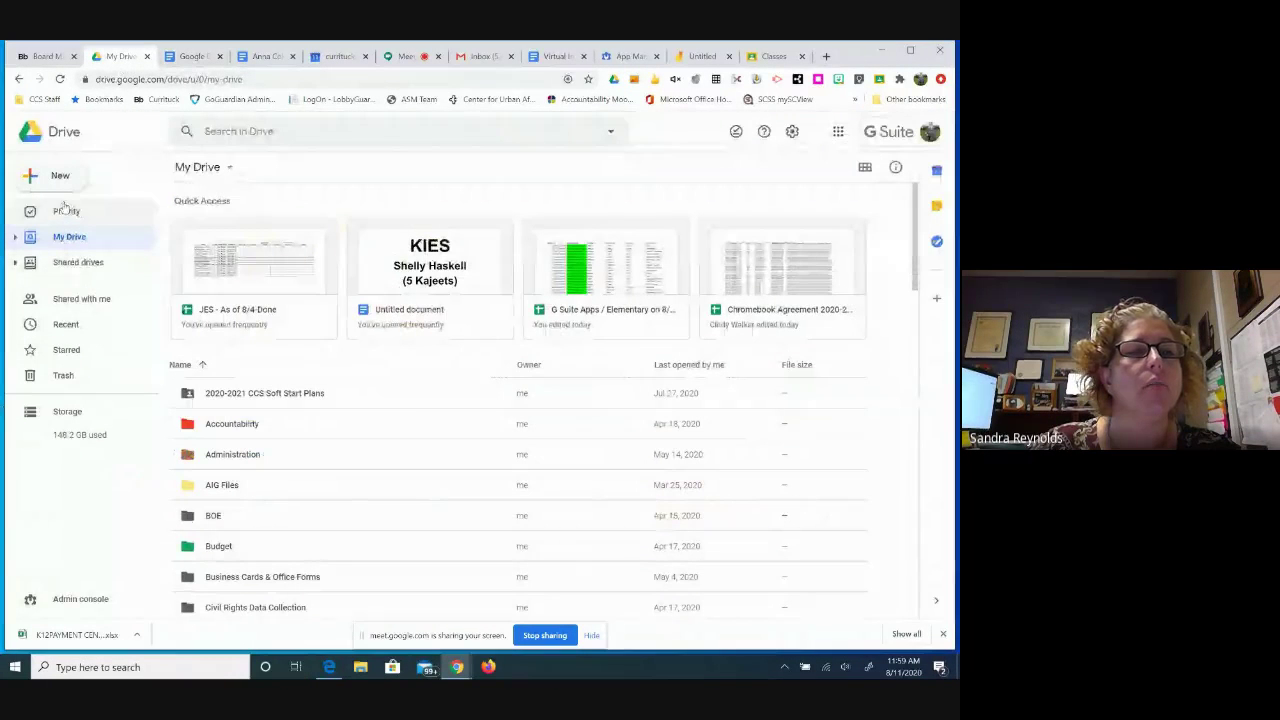
Open the Google Sheets template gallery showing the district's Attendance Template and others.
{"action": "left_click", "coordinate": [60, 177]}
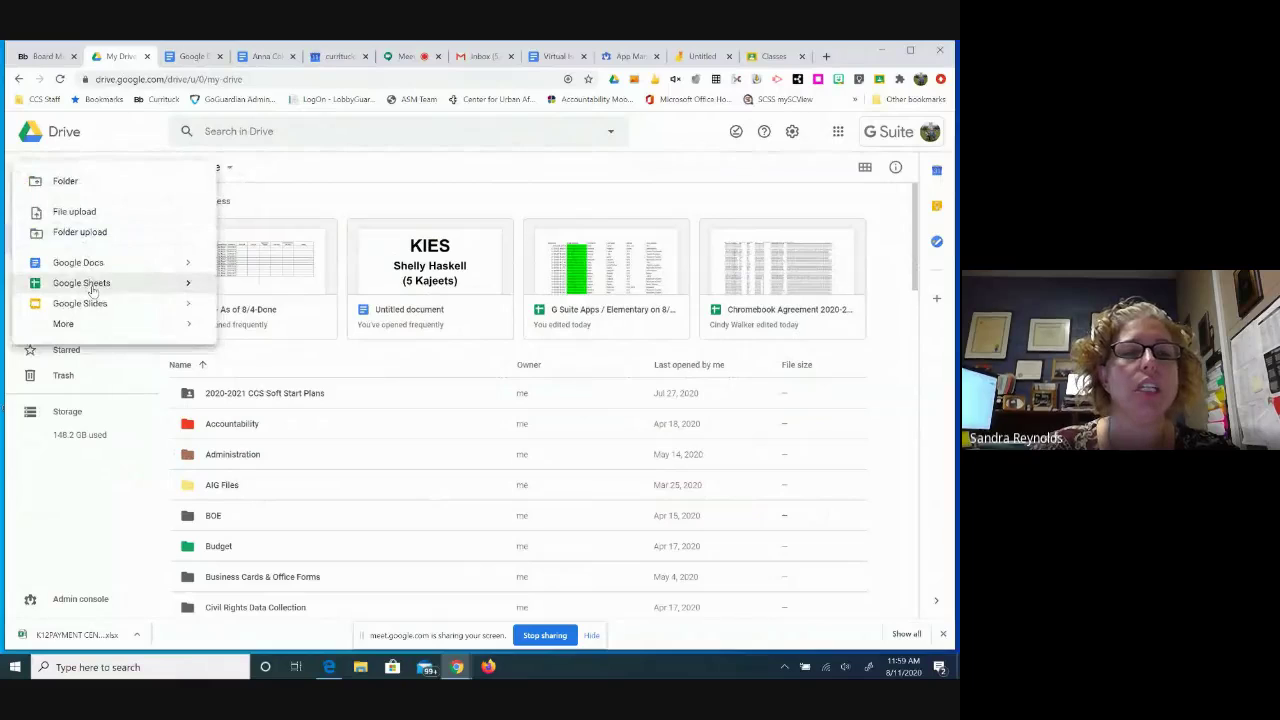
{"action": "left_click", "coordinate": [187, 285]}
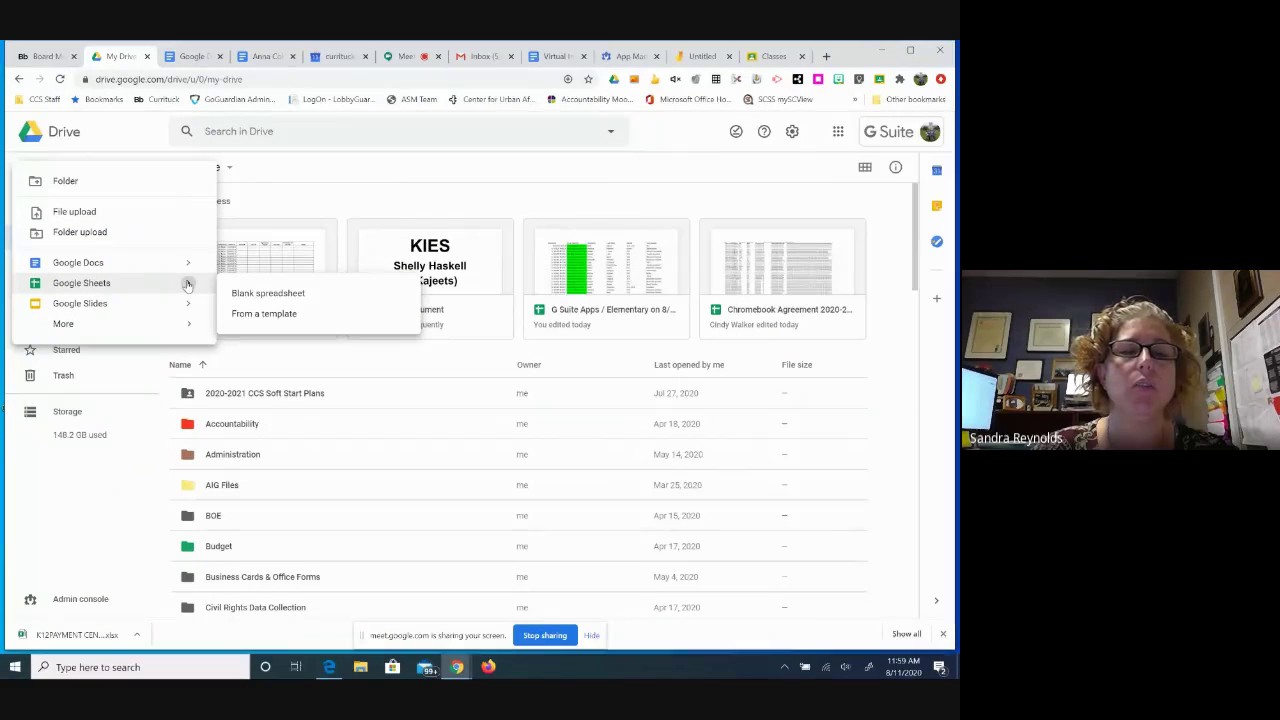
{"action": "left_click", "coordinate": [243, 316]}
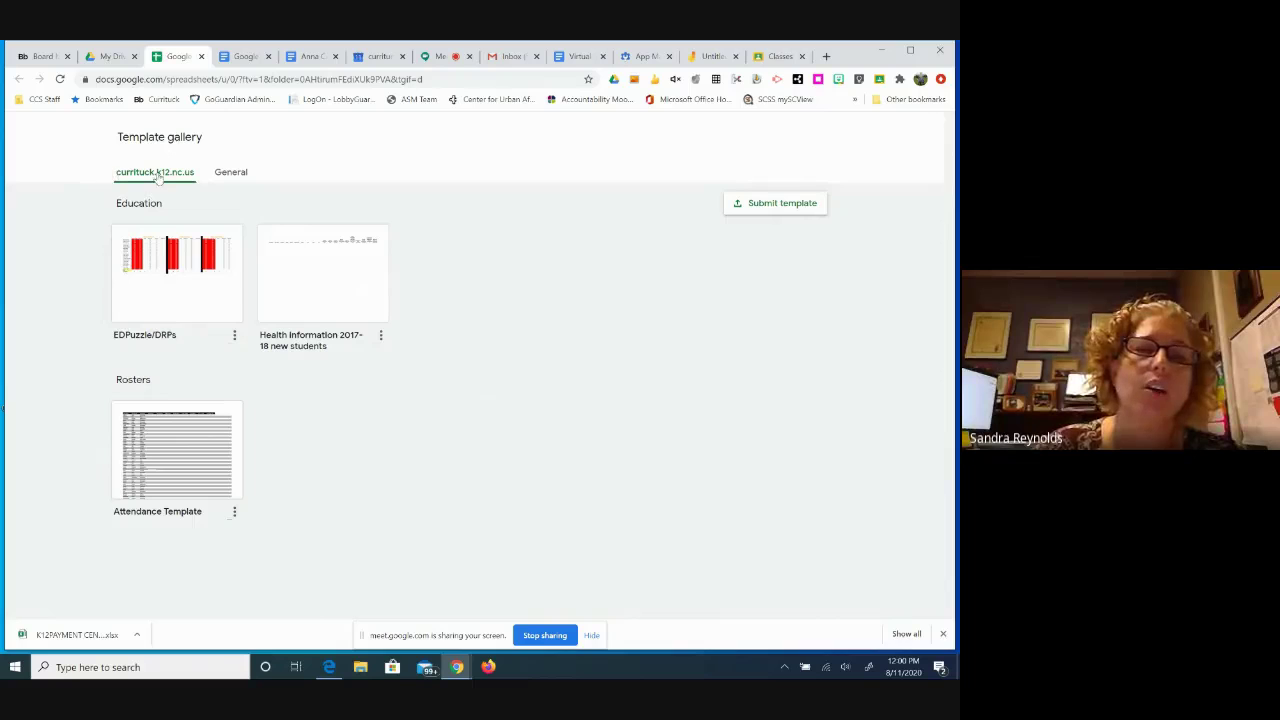
Scroll the General Sheets templates from Education to Project management, then return to My Drive.
{"action": "left_click", "coordinate": [230, 174]}
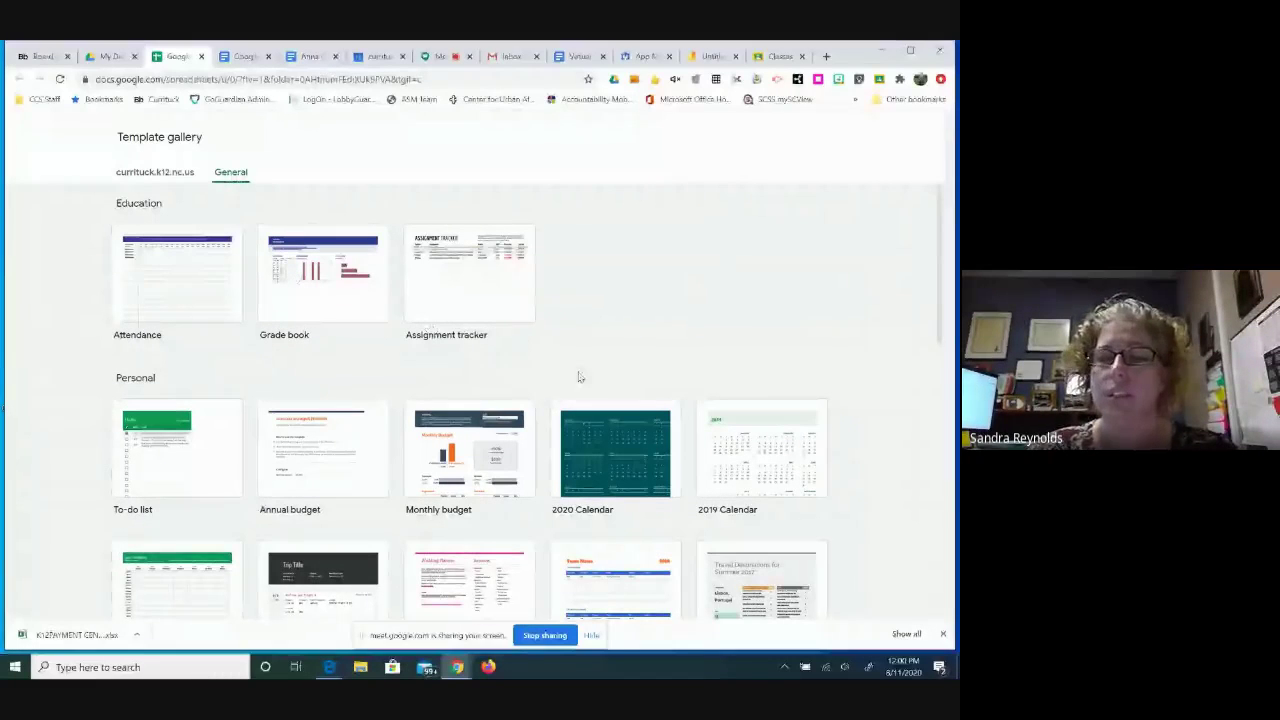
{"action": "left_click_drag", "start_coordinate": [940, 305], "coordinate": [940, 577]}
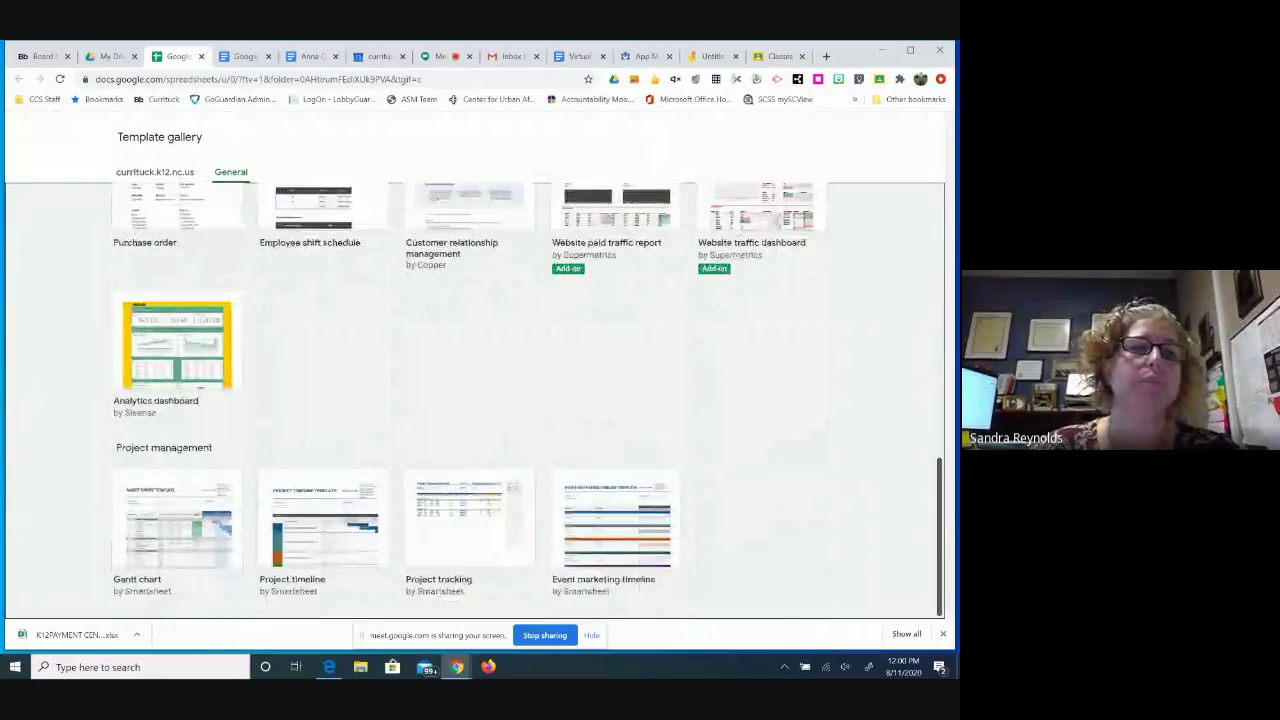
{"action": "scroll", "coordinate": [463, 300], "scroll_direction": "up", "scroll_amount": 8}
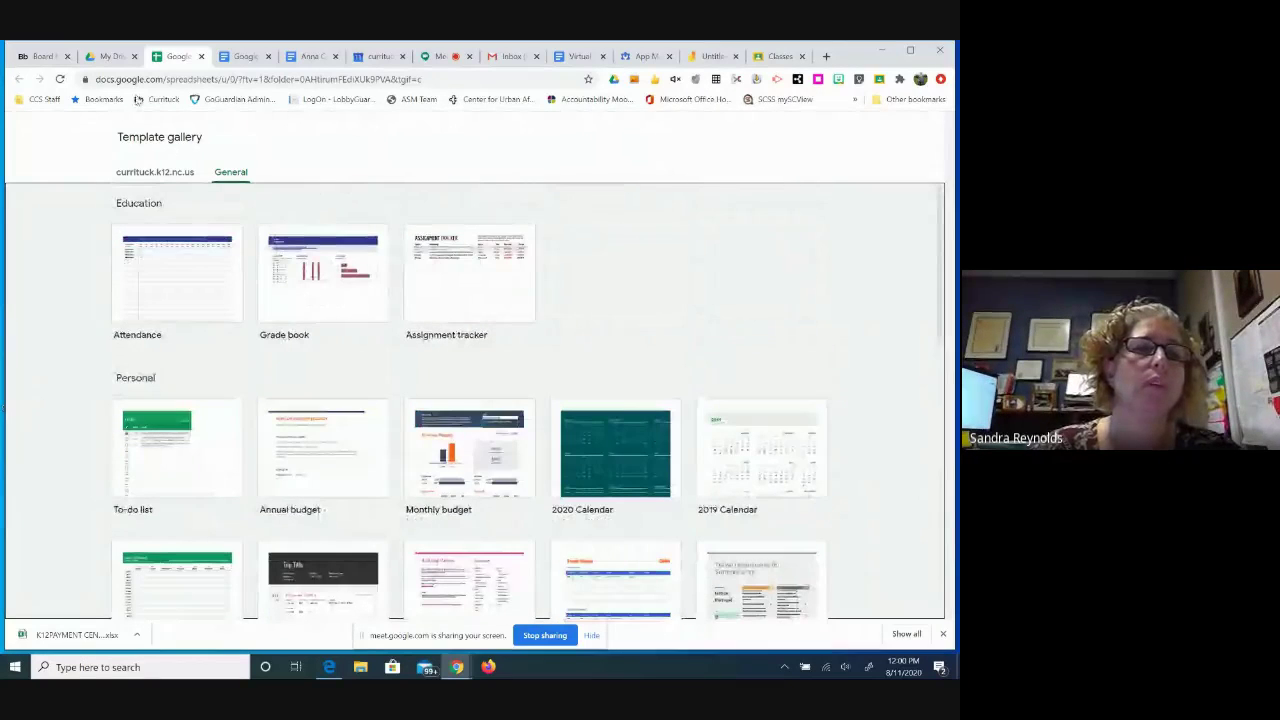
{"action": "left_click", "coordinate": [112, 57]}
Compare the Slides gallery's district designs with General templates, then return to My Drive.
{"action": "left_click", "coordinate": [60, 175]}
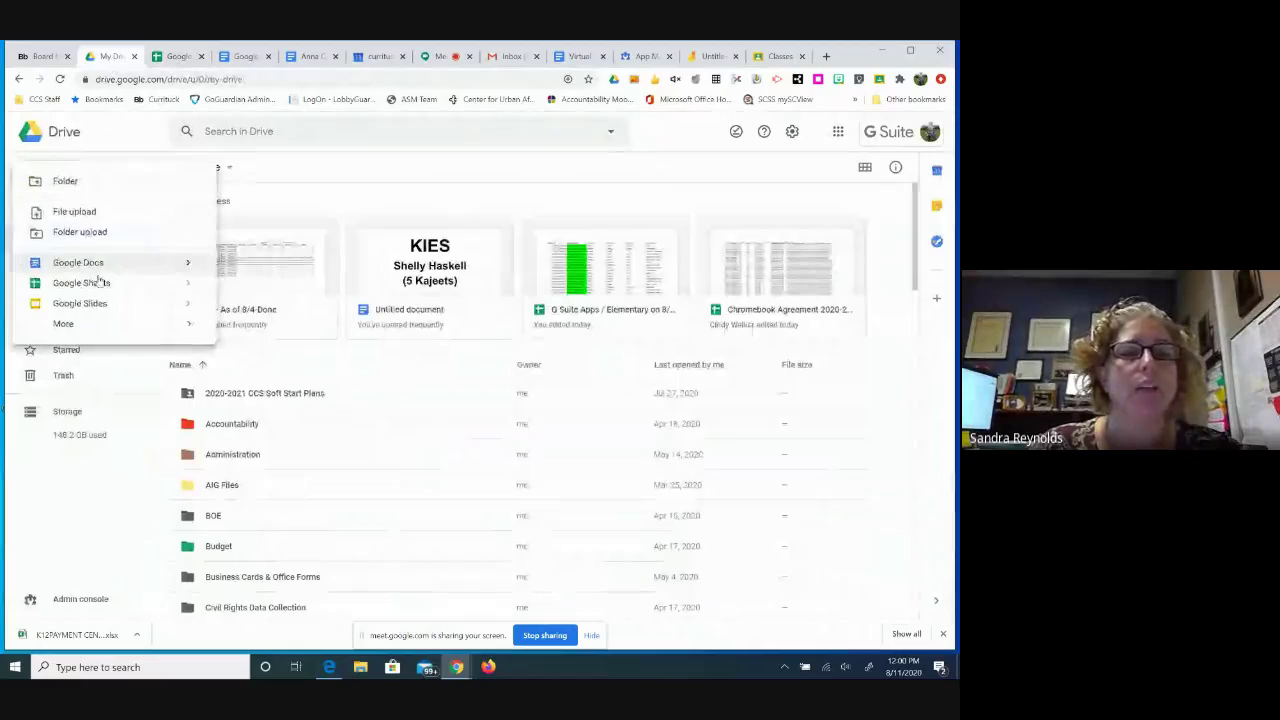
{"action": "mouse_move", "coordinate": [188, 304]}
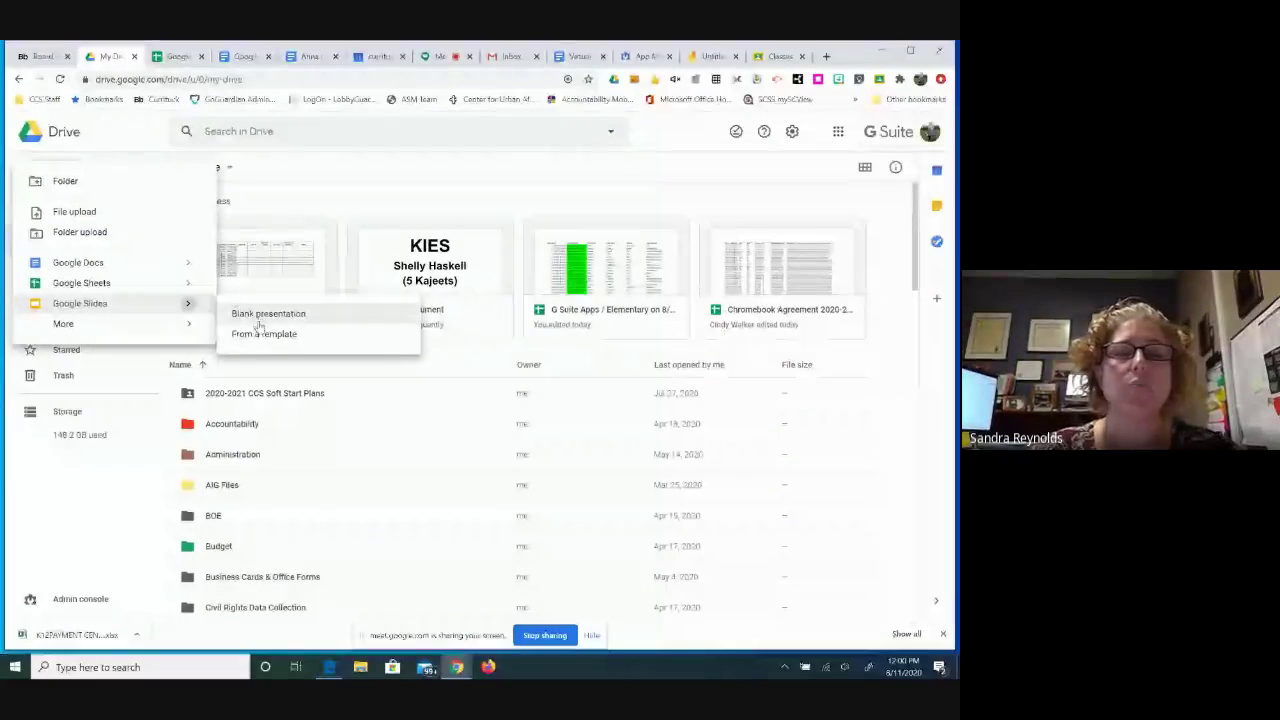
{"action": "left_click", "coordinate": [273, 334]}
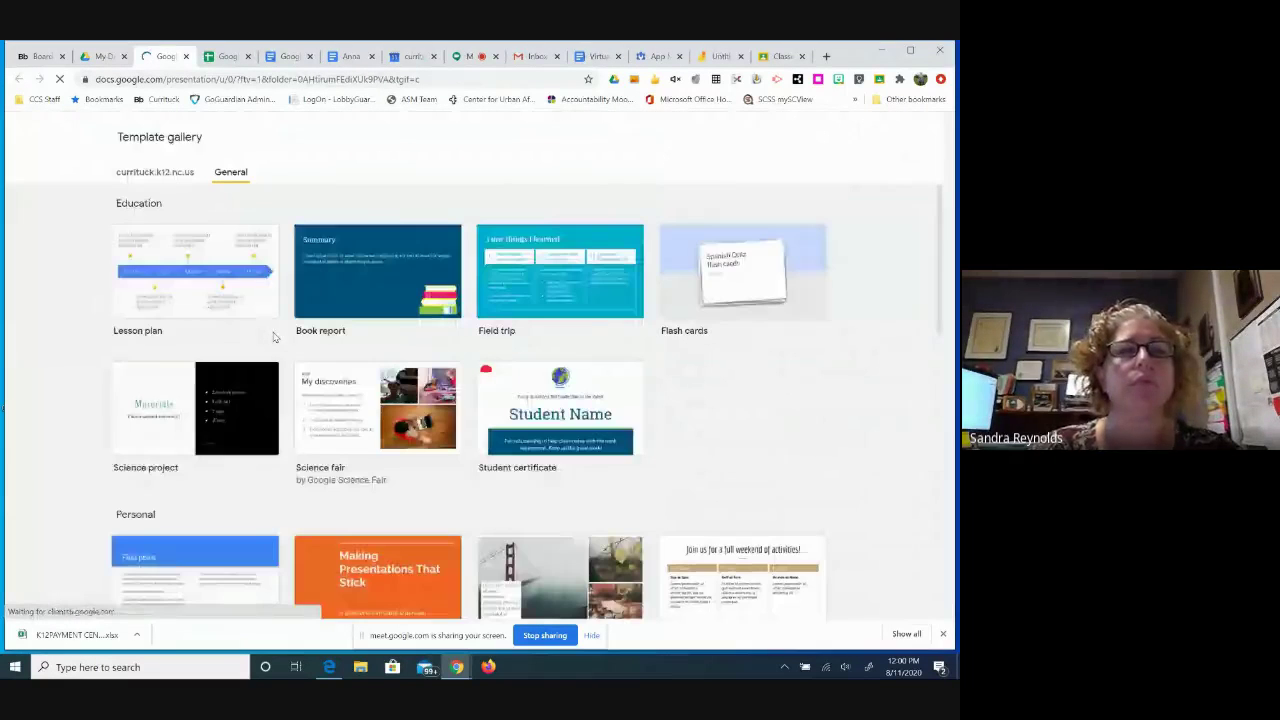
{"action": "left_click", "coordinate": [148, 175]}
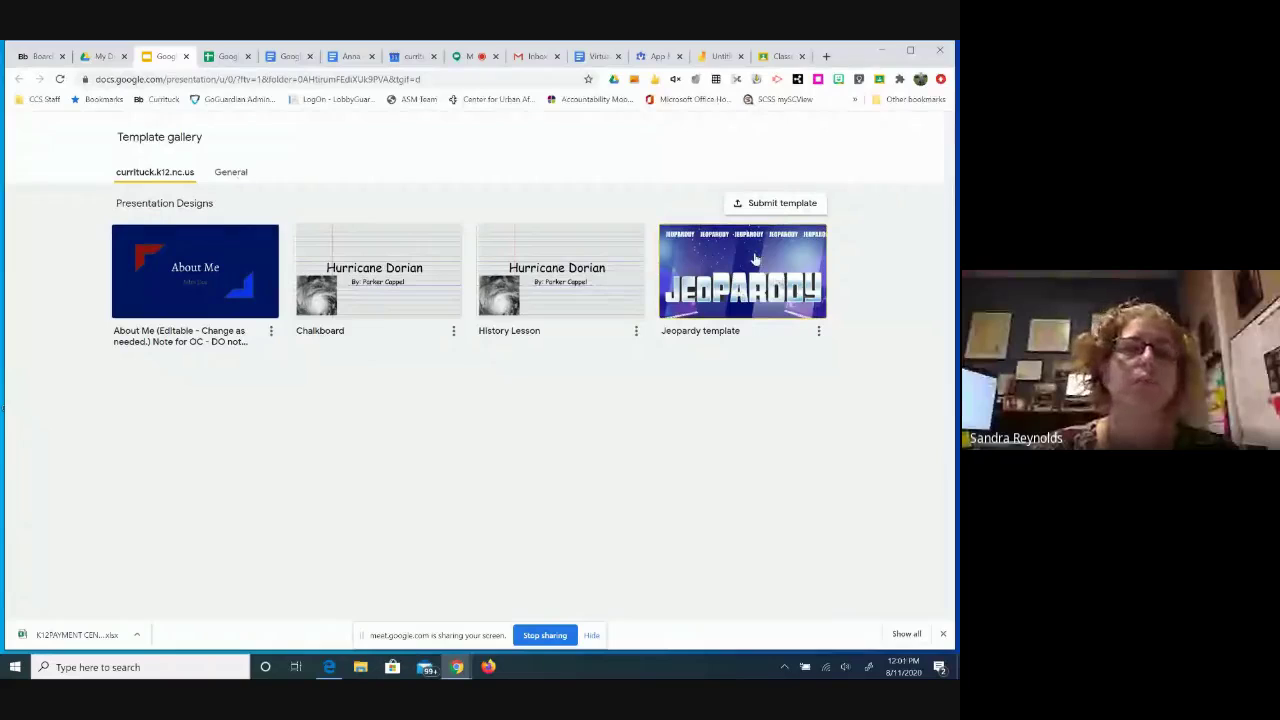
{"action": "left_click", "coordinate": [229, 175]}
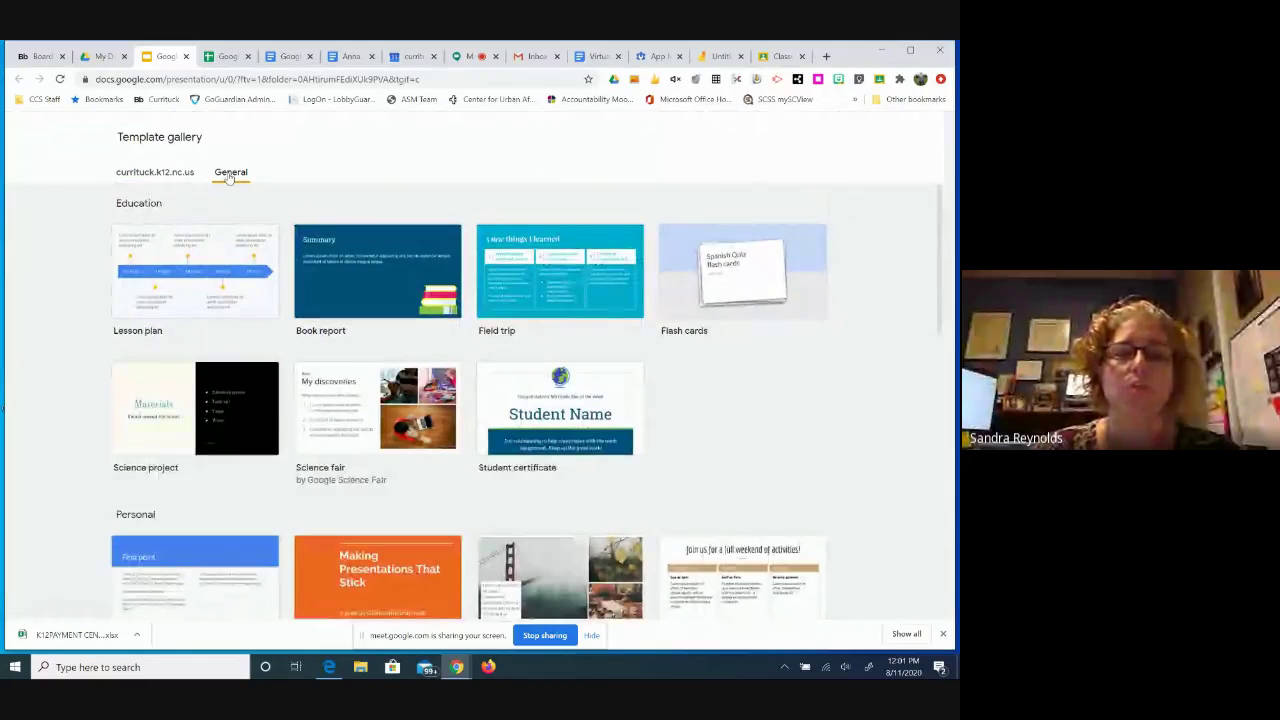
{"action": "left_click", "coordinate": [105, 56]}
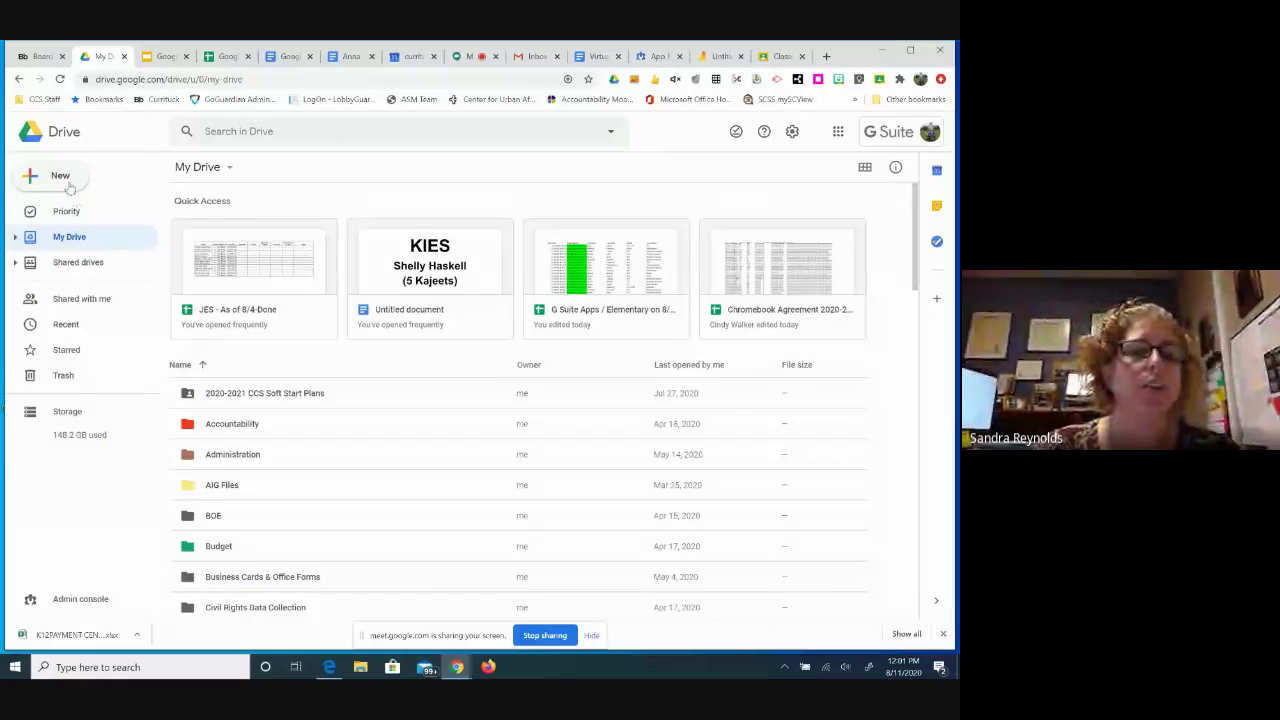
Open the Google Forms template gallery via New > More > Google Forms > From a template.
{"action": "left_click", "coordinate": [66, 178]}
{"action": "mouse_move", "coordinate": [126, 323]}
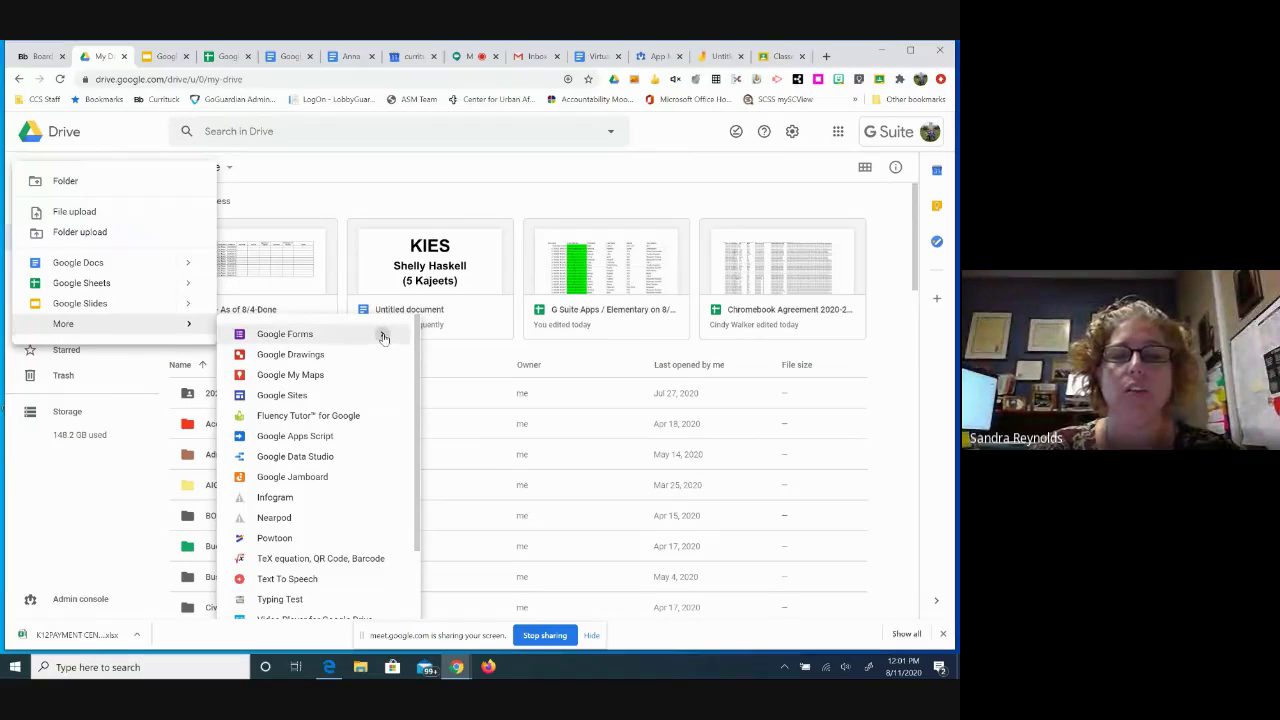
{"action": "mouse_move", "coordinate": [383, 337]}
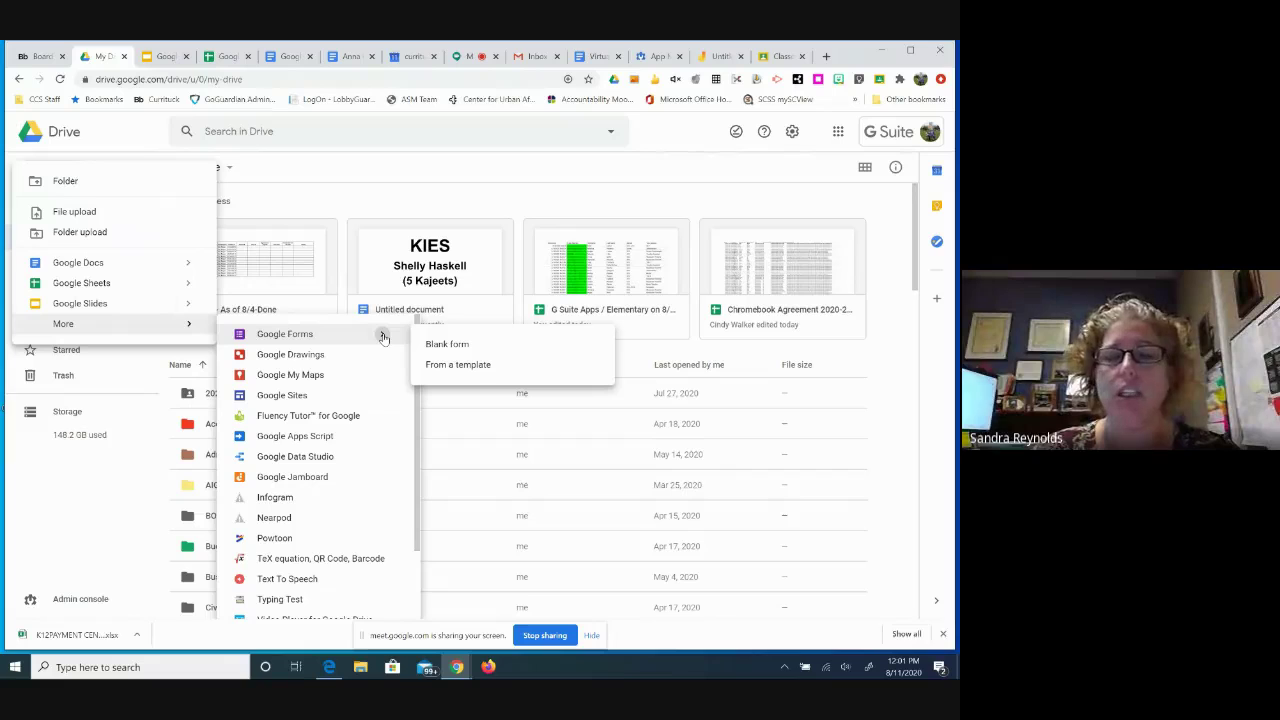
{"action": "left_click", "coordinate": [457, 367]}
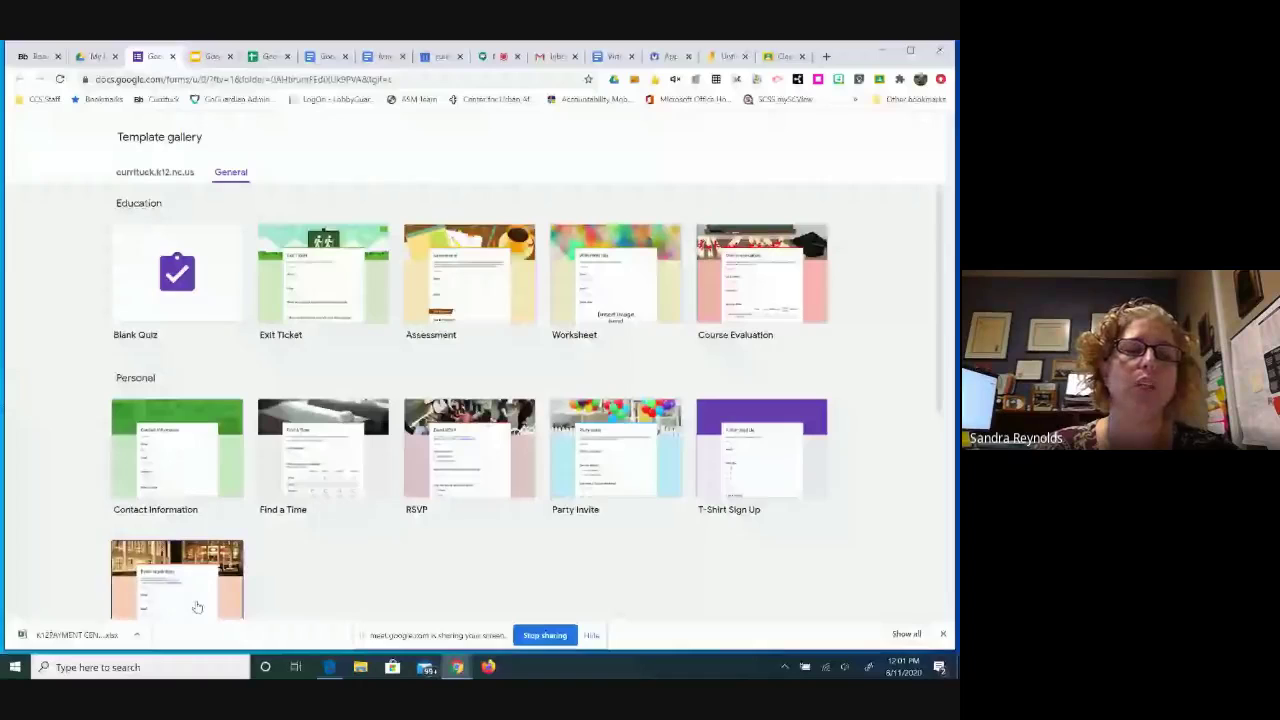
Check the empty currituck.k12.nc.us Forms template tab, then return to My Drive.
{"action": "left_click", "coordinate": [166, 176]}
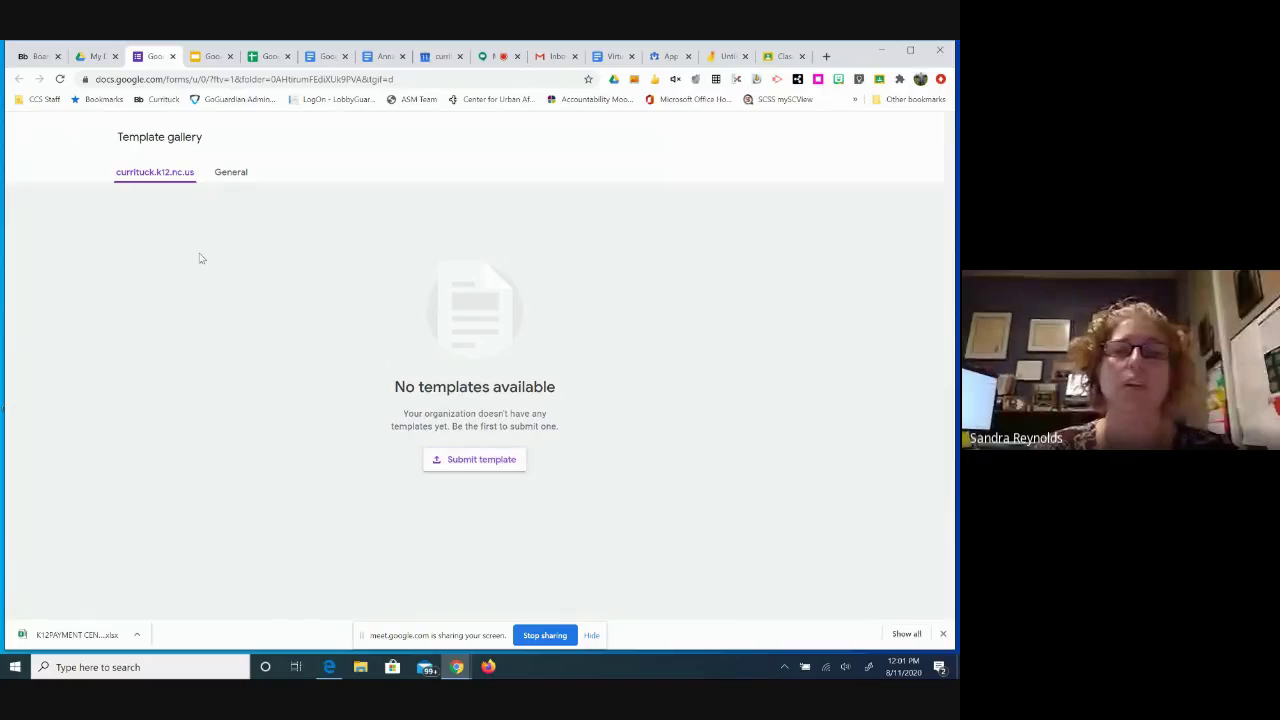
{"action": "left_click", "coordinate": [96, 57]}
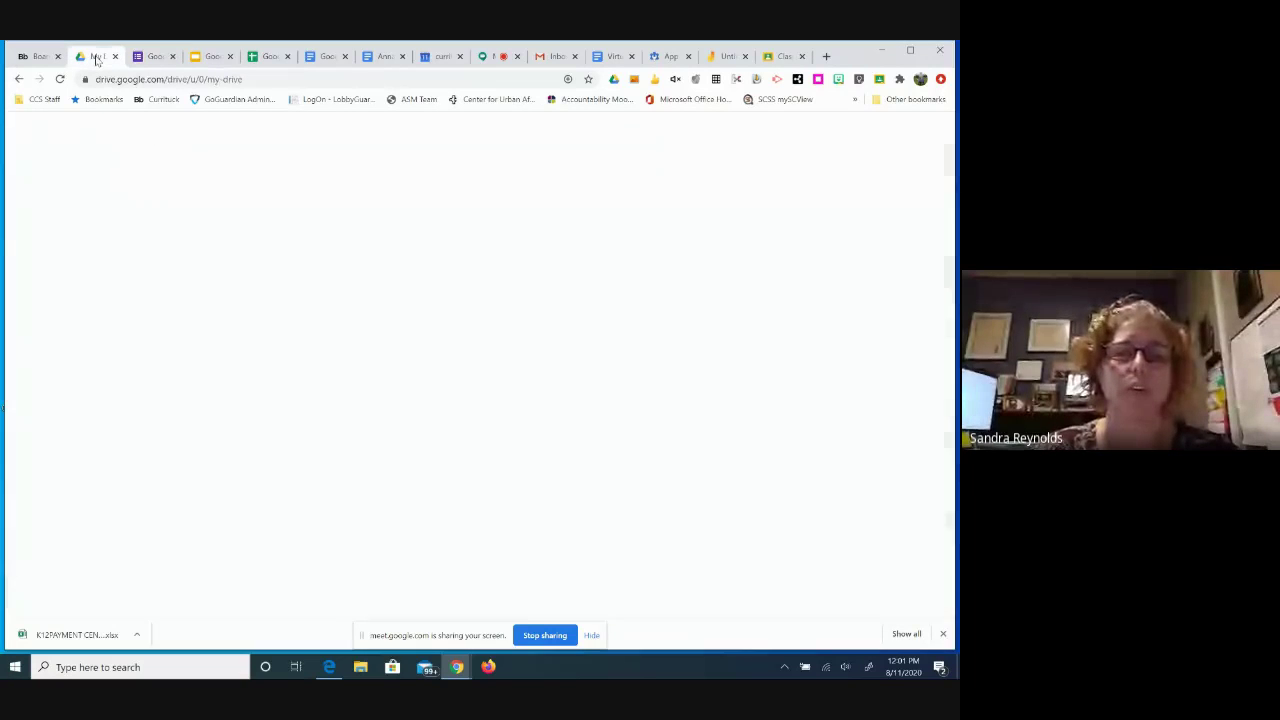
{"action": "left_click", "coordinate": [58, 176]}
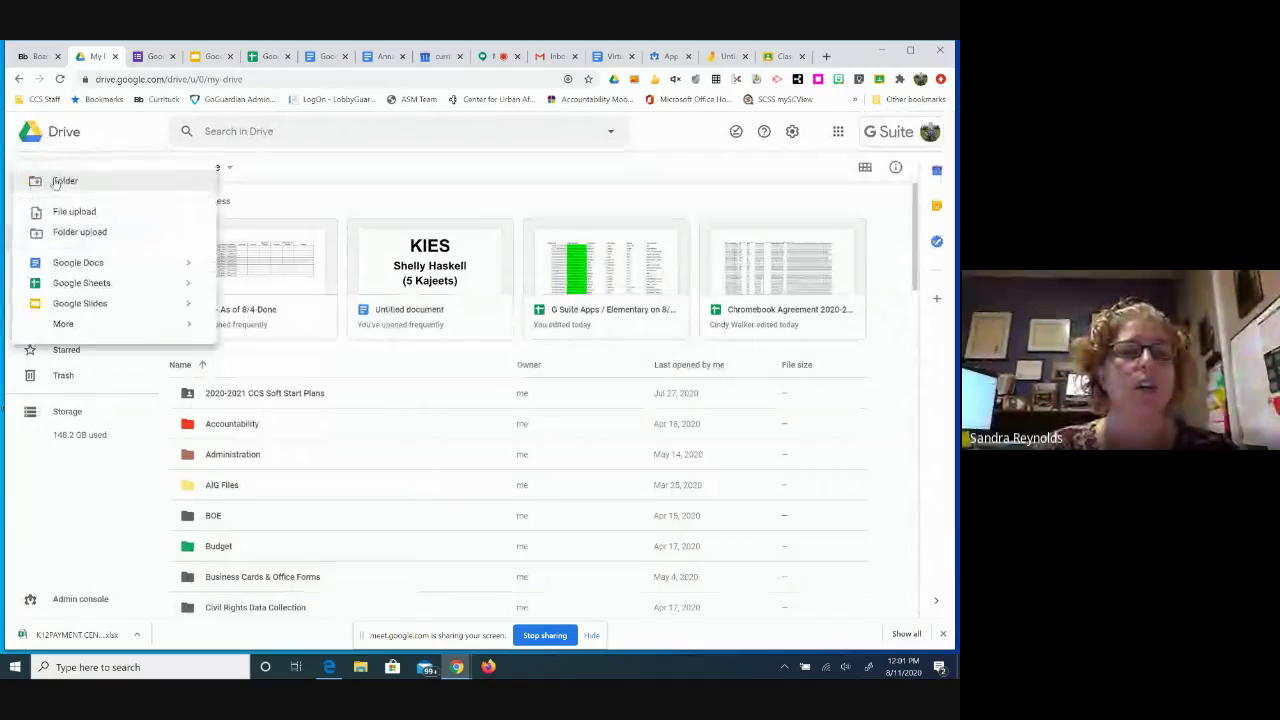
{"action": "mouse_move", "coordinate": [185, 323]}
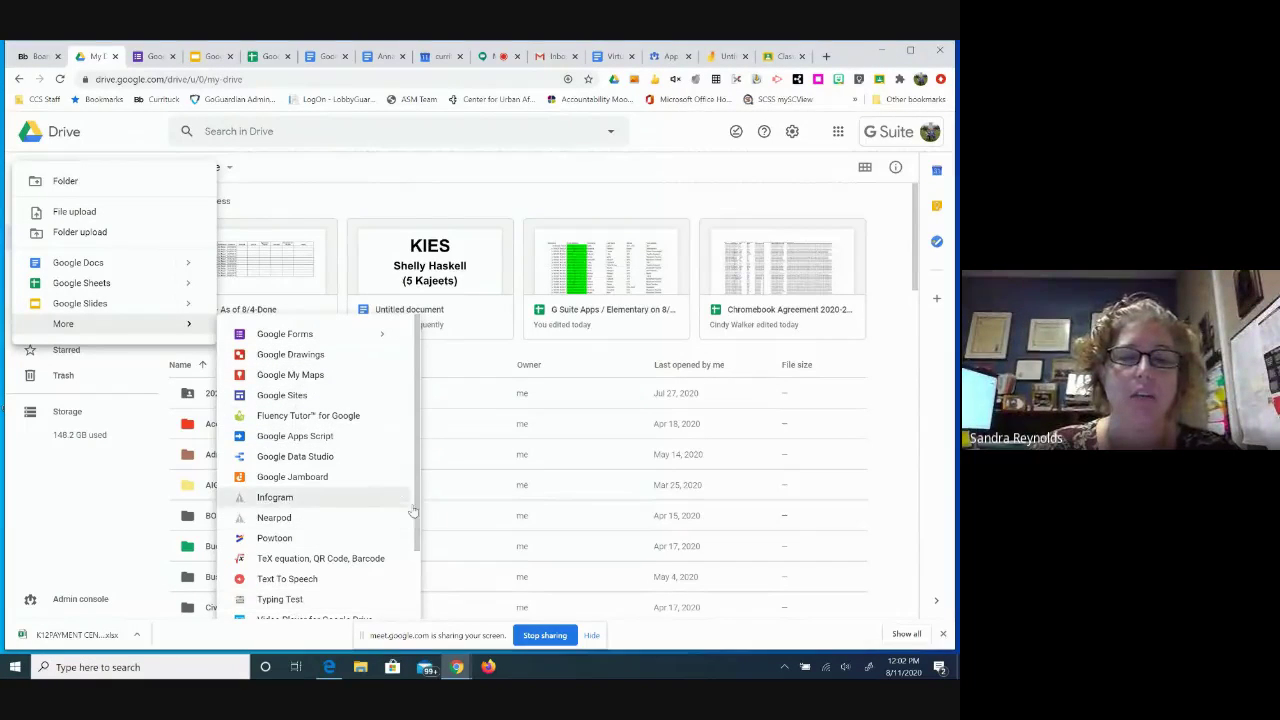
{"action": "scroll", "coordinate": [418, 508], "scroll_direction": "down", "scroll_amount": 3}
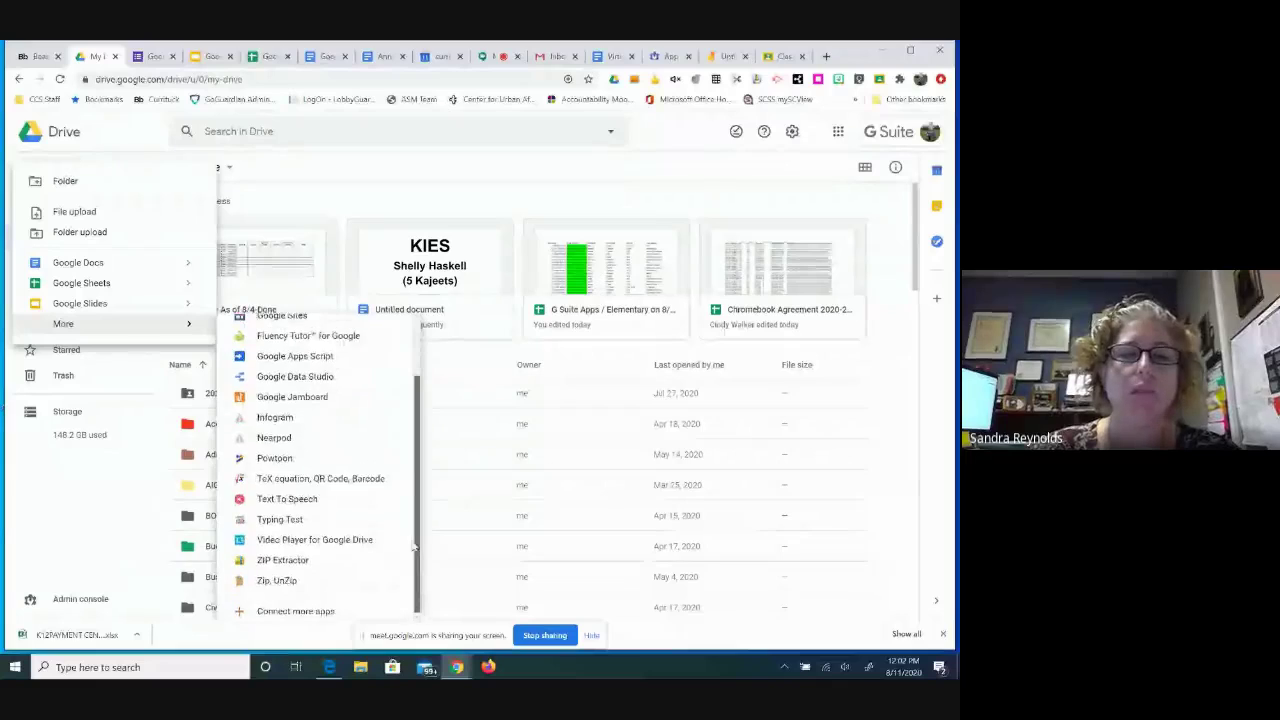
{"action": "scroll", "coordinate": [412, 480], "scroll_direction": "up", "scroll_amount": 3}
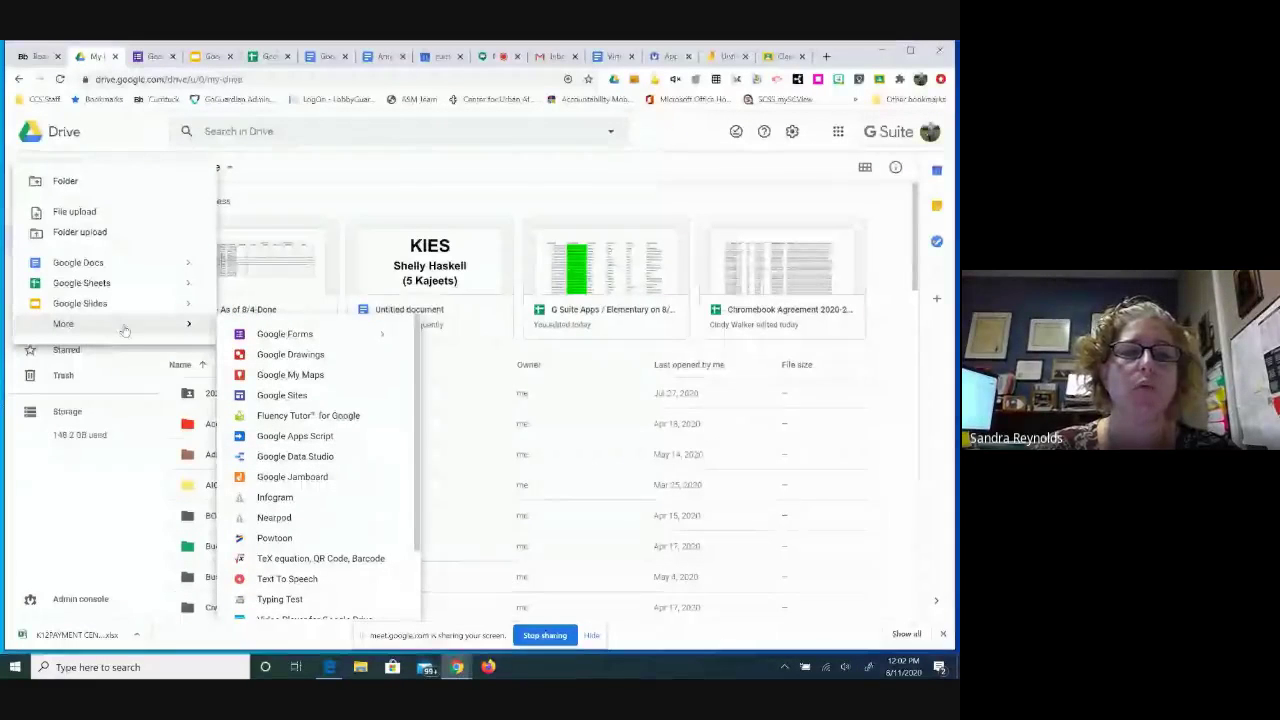
{"action": "left_click", "coordinate": [271, 181]}
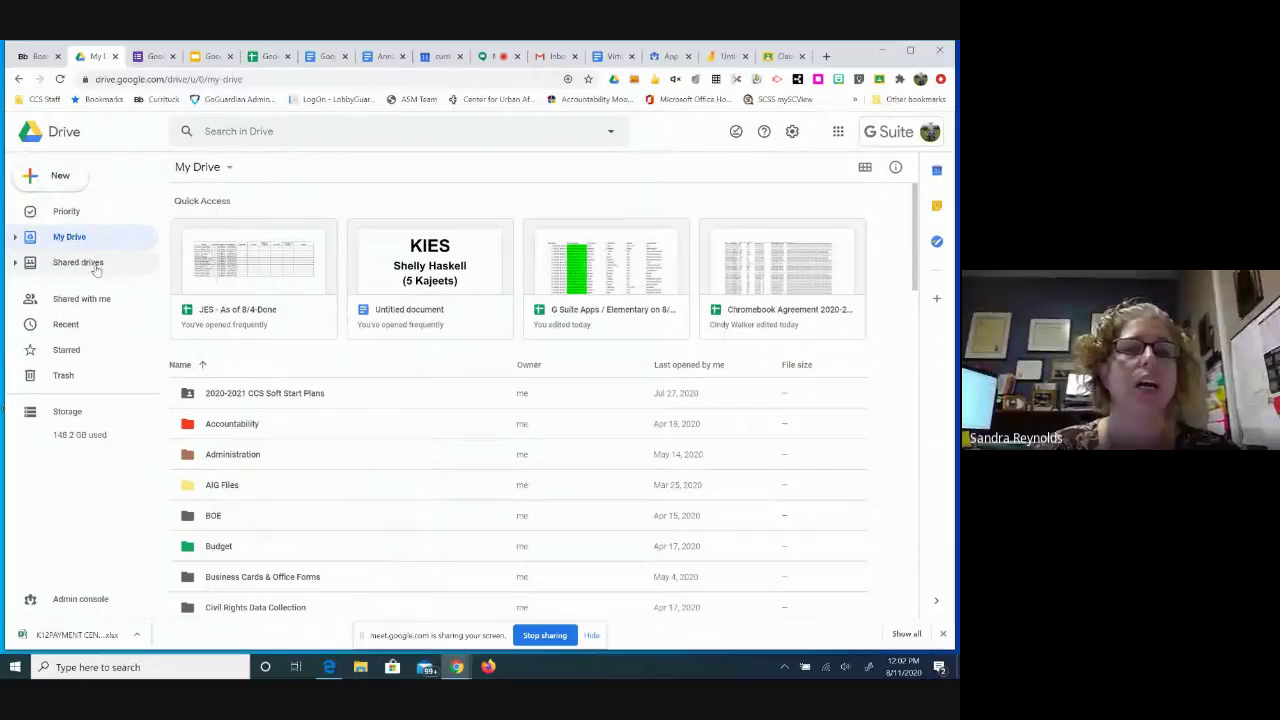
Toggle the Name column sort between A–Z and Z–A order.
{"action": "left_click", "coordinate": [203, 365]}
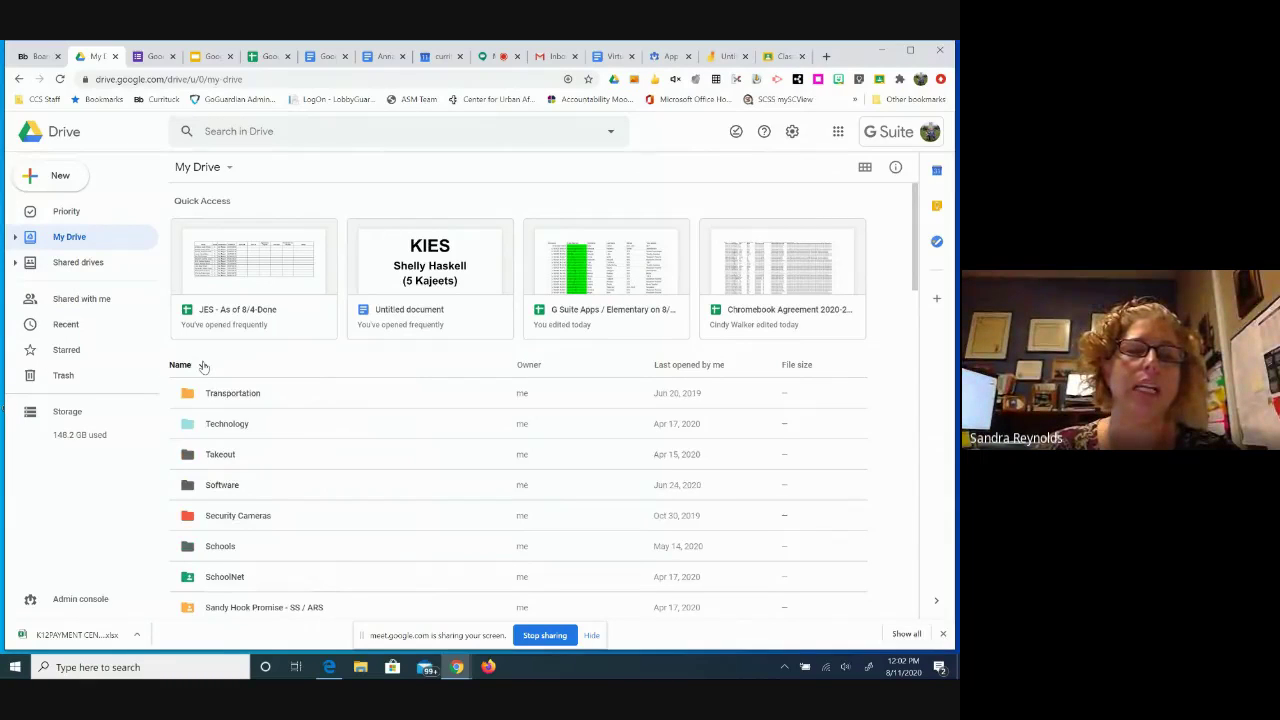
{"action": "left_click", "coordinate": [203, 365]}
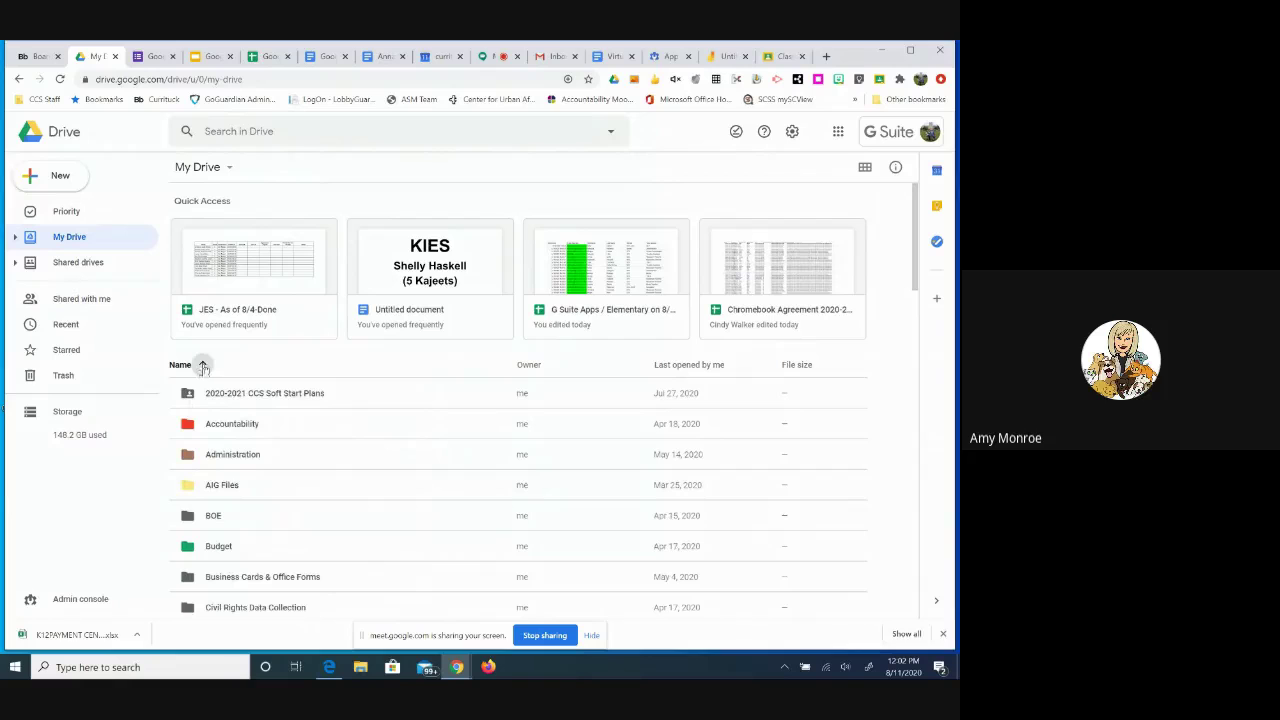
{"action": "left_click", "coordinate": [203, 365]}
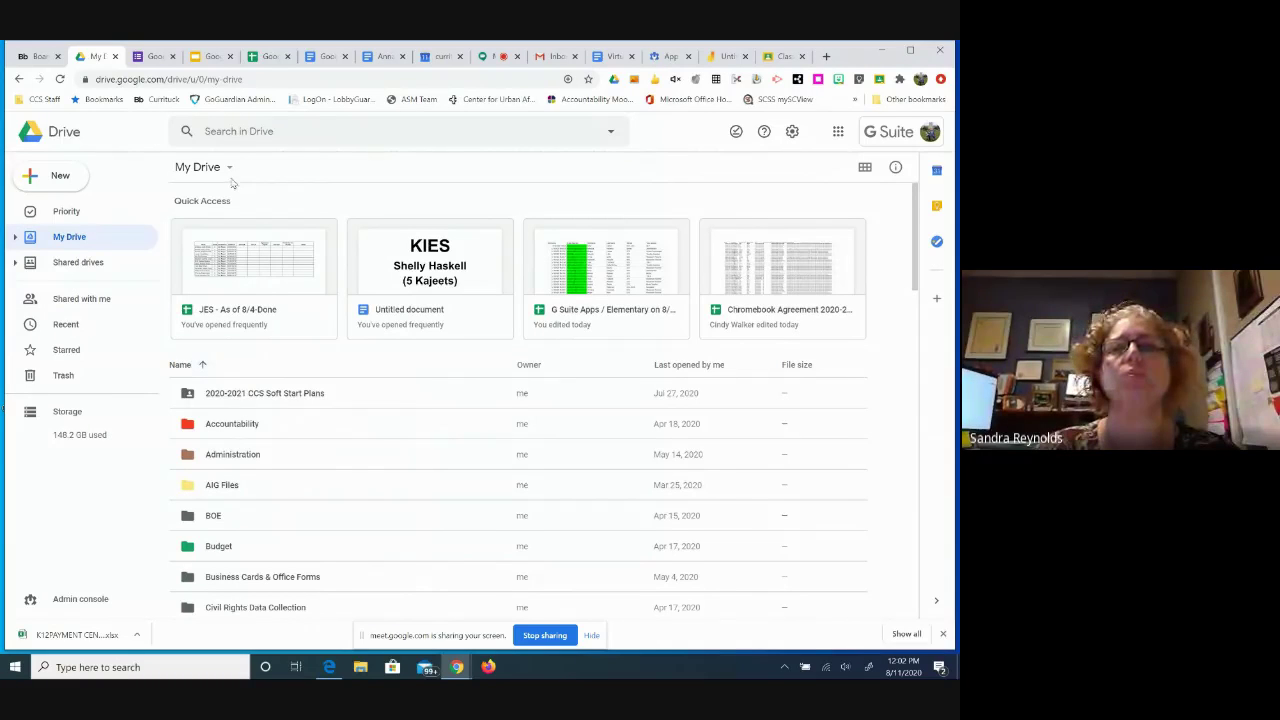
Switch to the Google Meet call and scroll through the participants' chat messages.
{"action": "left_click", "coordinate": [499, 58]}
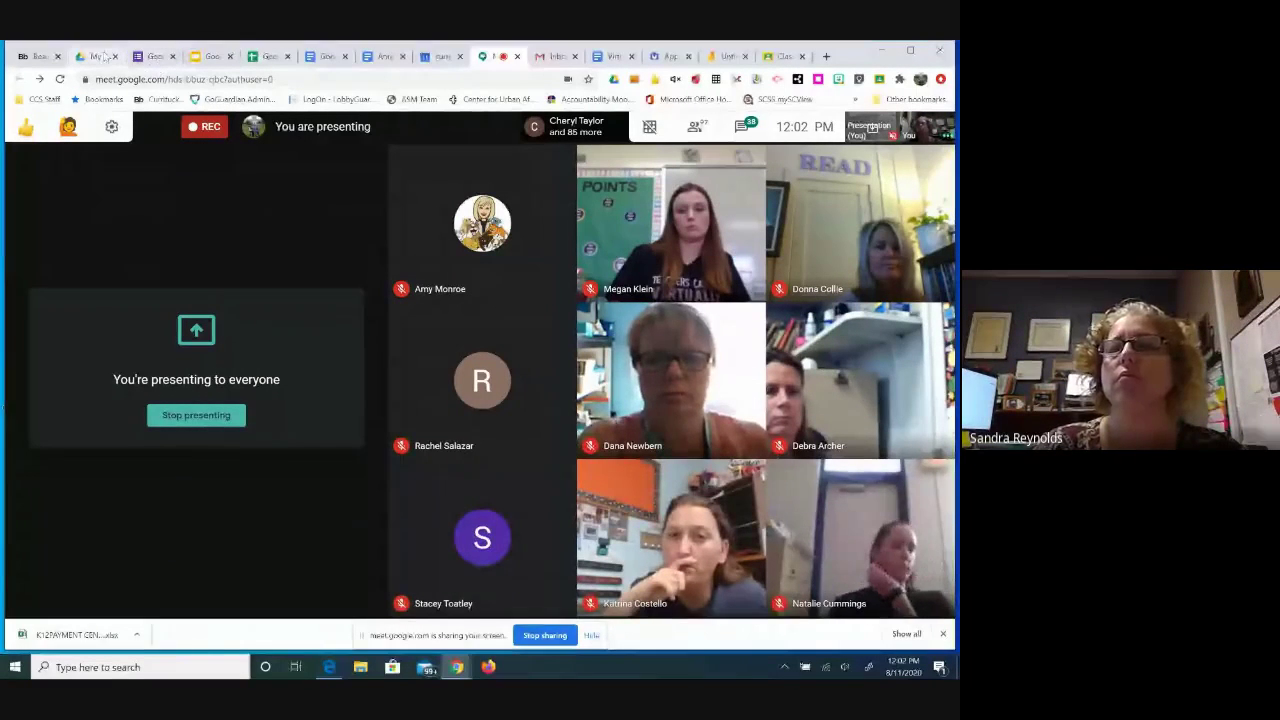
{"action": "left_click", "coordinate": [741, 127]}
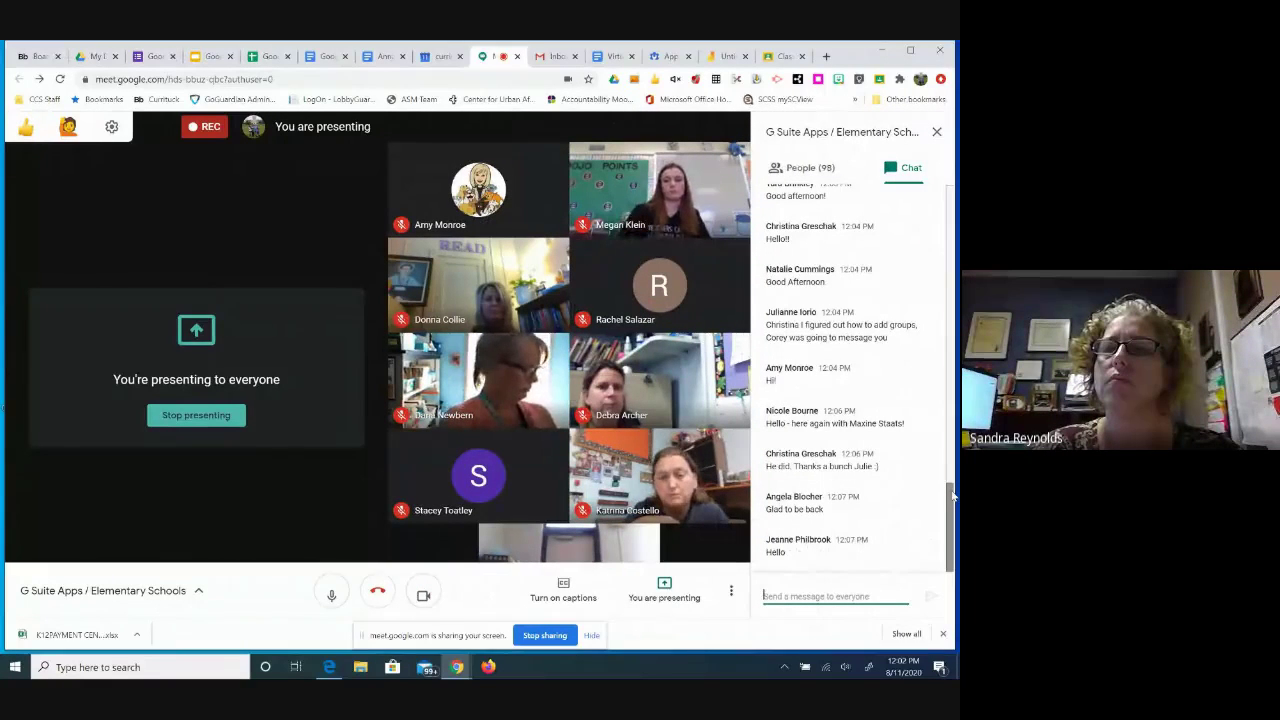
{"action": "left_click_drag", "start_coordinate": [953, 495], "coordinate": [929, 560]}
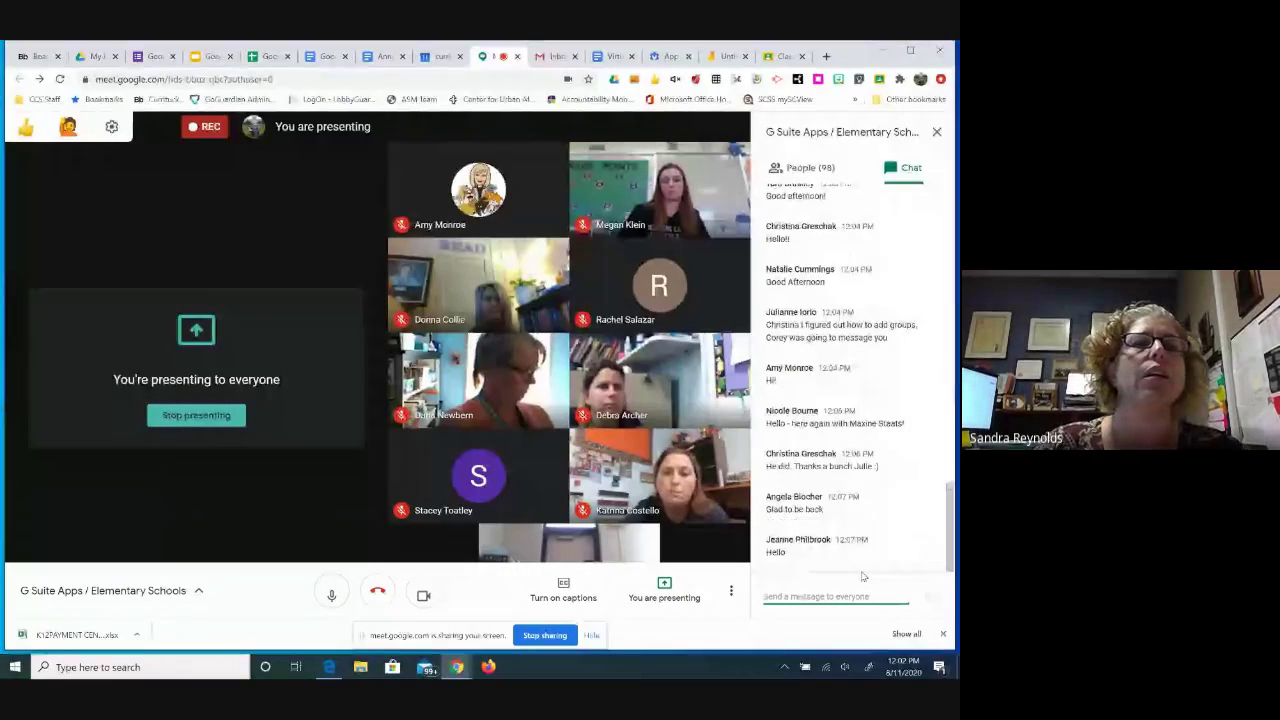
Back in Drive, re-sort names A–Z and limit advanced search to Spreadsheets.
{"action": "left_click", "coordinate": [95, 56]}
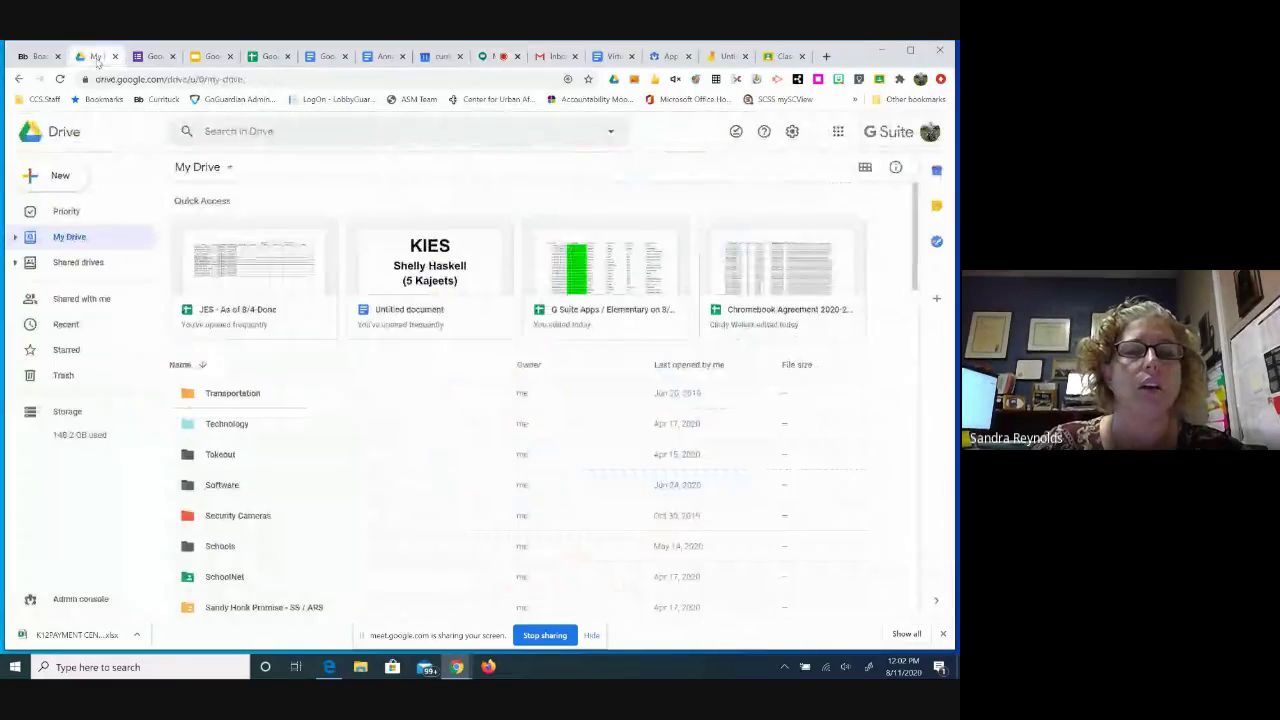
{"action": "left_click", "coordinate": [203, 365]}
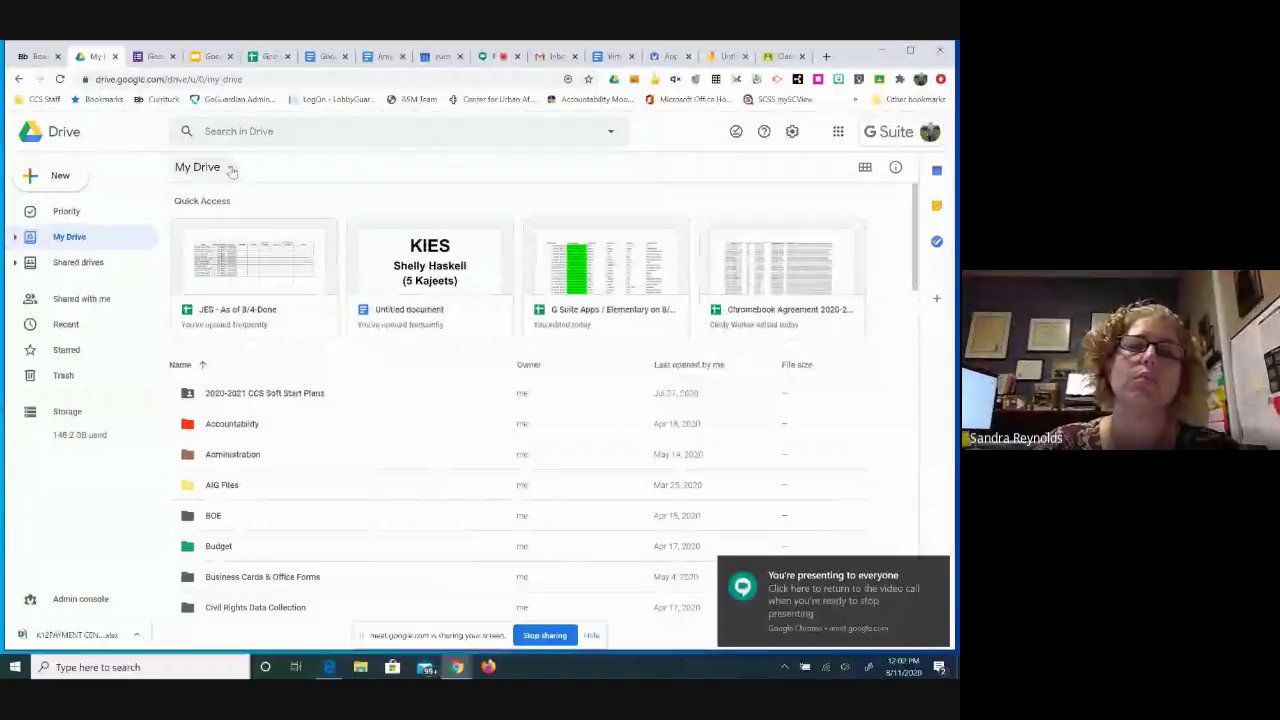
{"action": "left_click", "coordinate": [611, 131]}
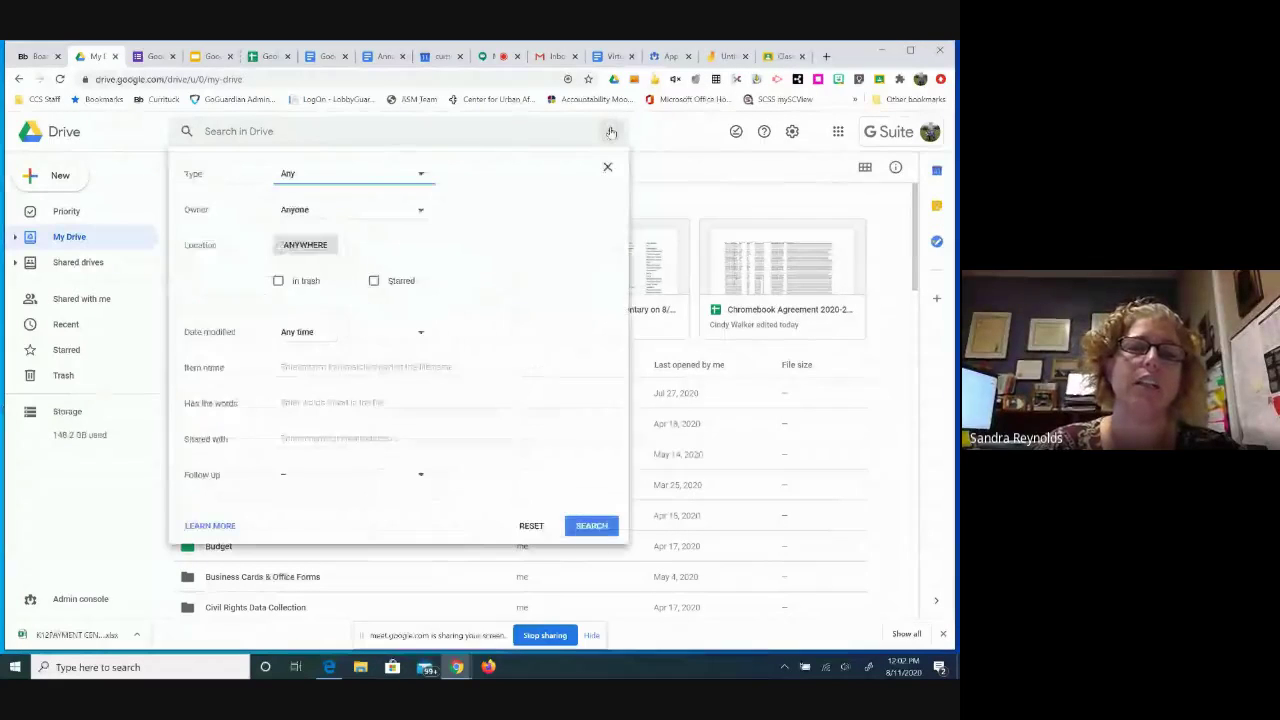
{"action": "left_click", "coordinate": [372, 182]}
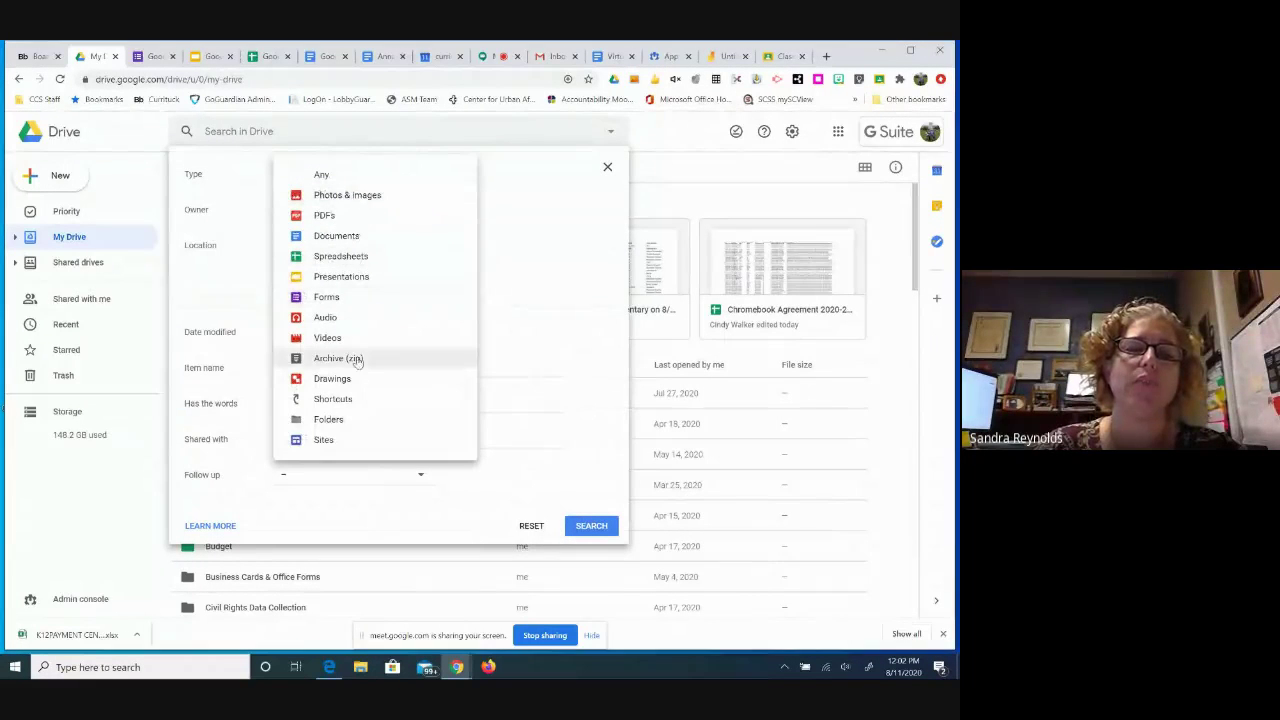
{"action": "left_click", "coordinate": [342, 258]}
Set the owner filter to a specific colleague and enter 'pd' in Has the words.
{"action": "left_click", "coordinate": [421, 211]}
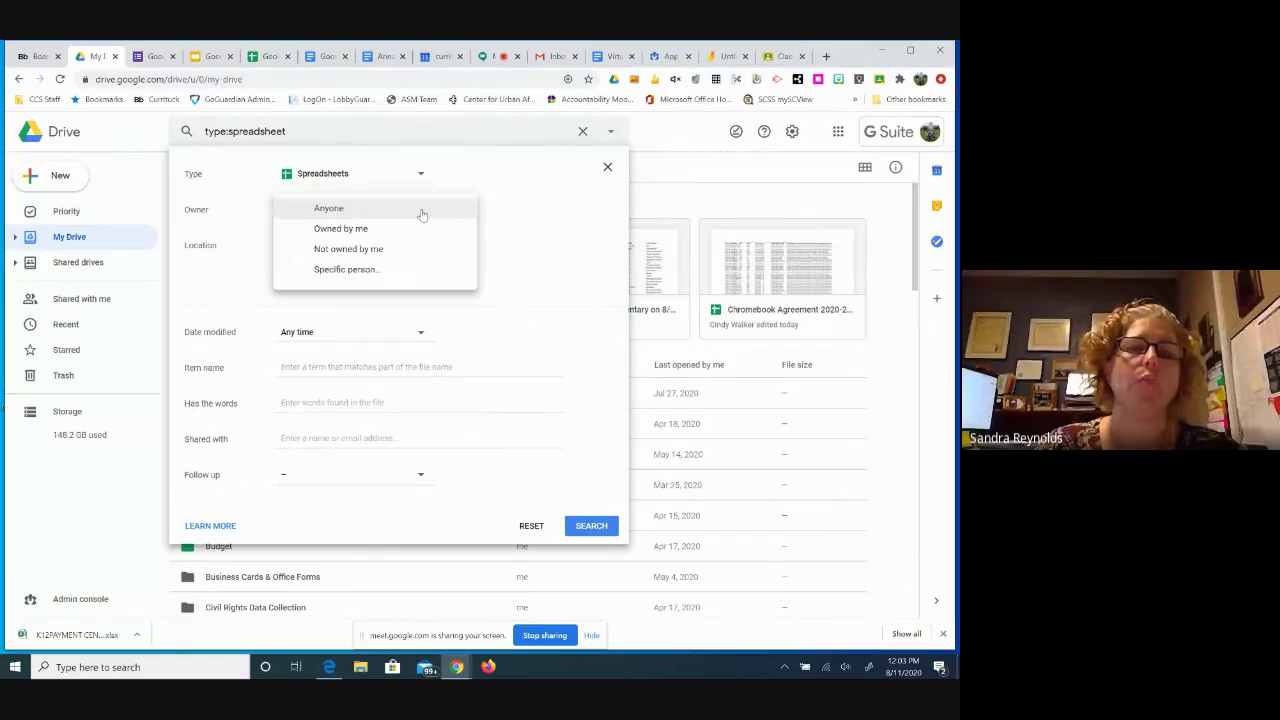
{"action": "left_click", "coordinate": [401, 280]}
{"action": "left_click", "coordinate": [477, 211]}
{"action": "type", "text": "kbal"}
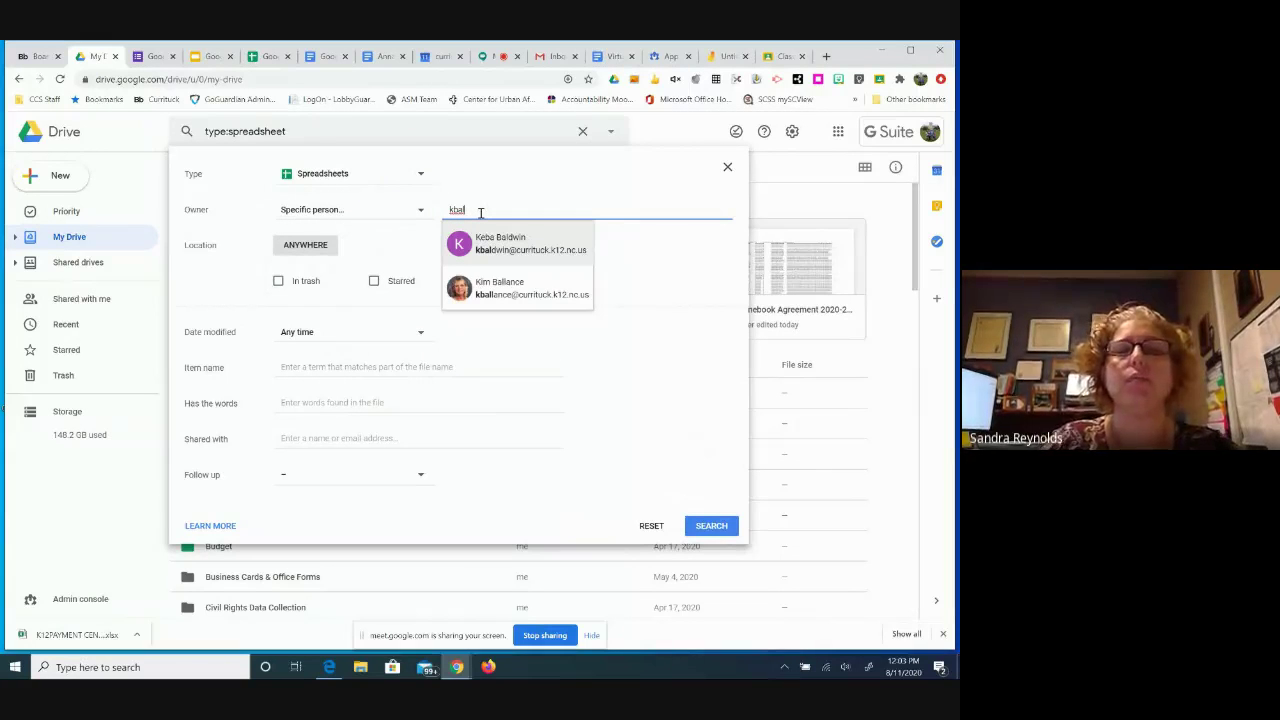
{"action": "type", "text": "a"}
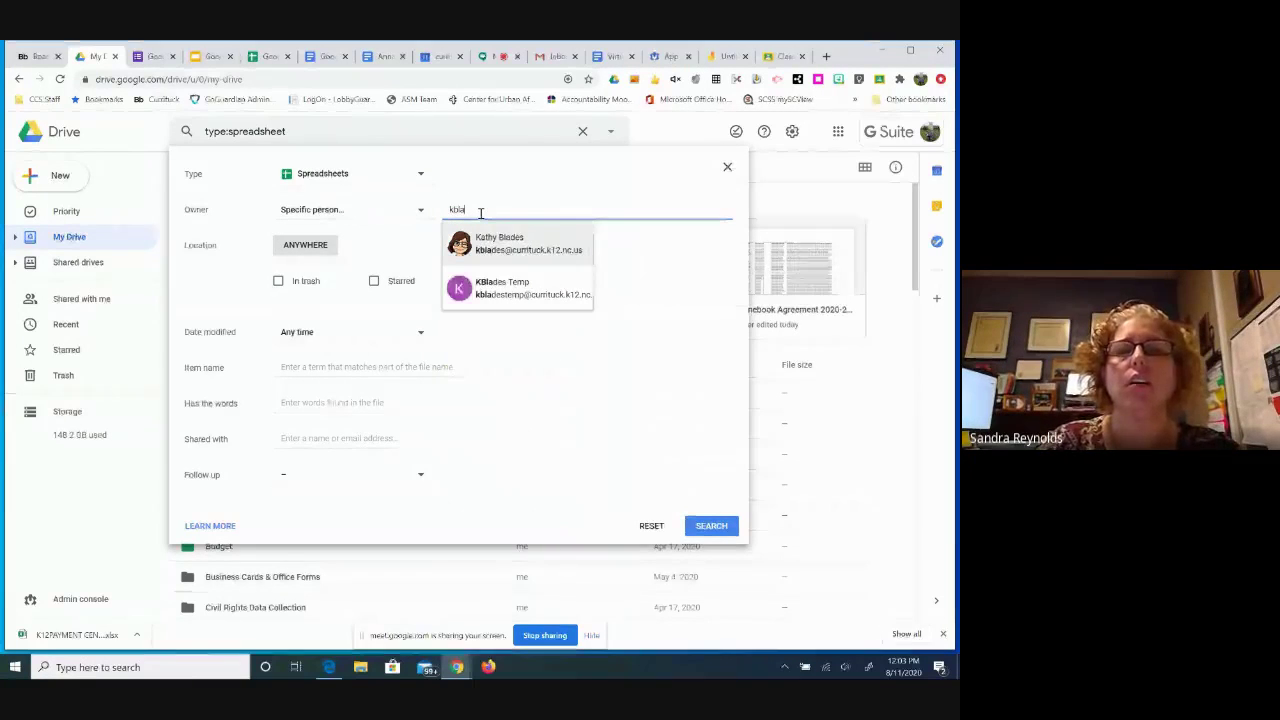
{"action": "left_click", "coordinate": [507, 245]}
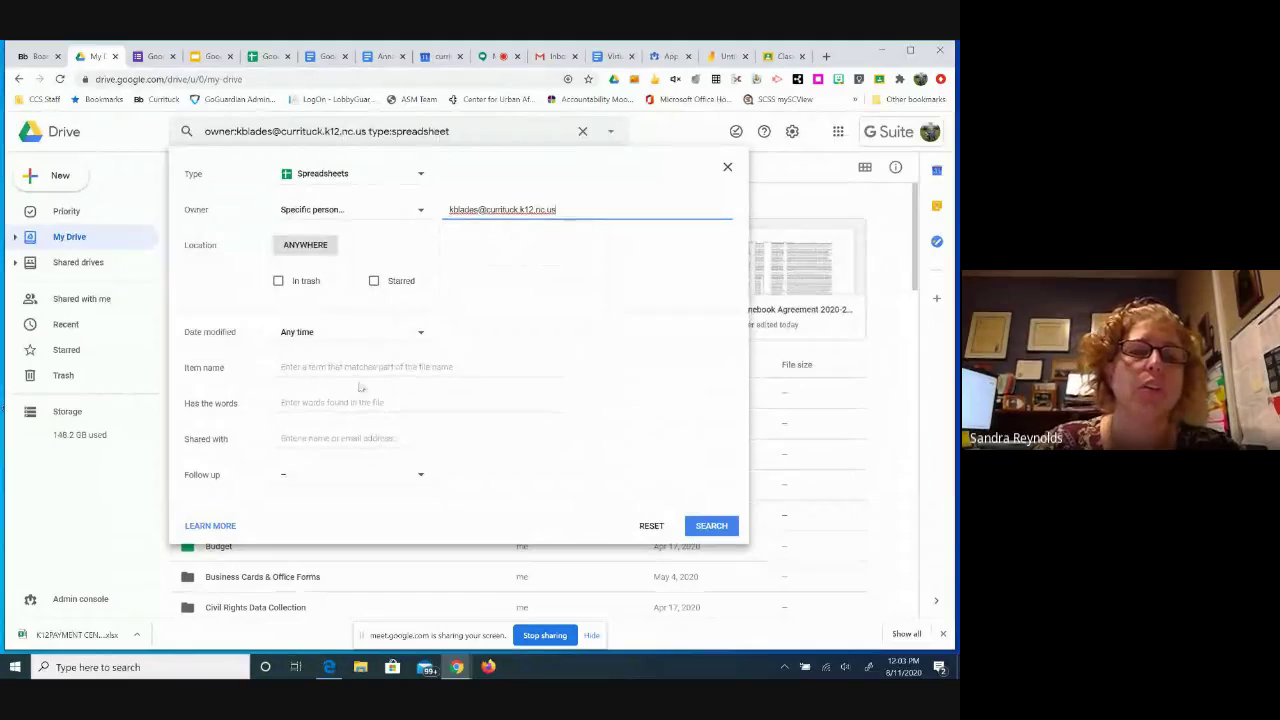
{"action": "left_click", "coordinate": [307, 404]}
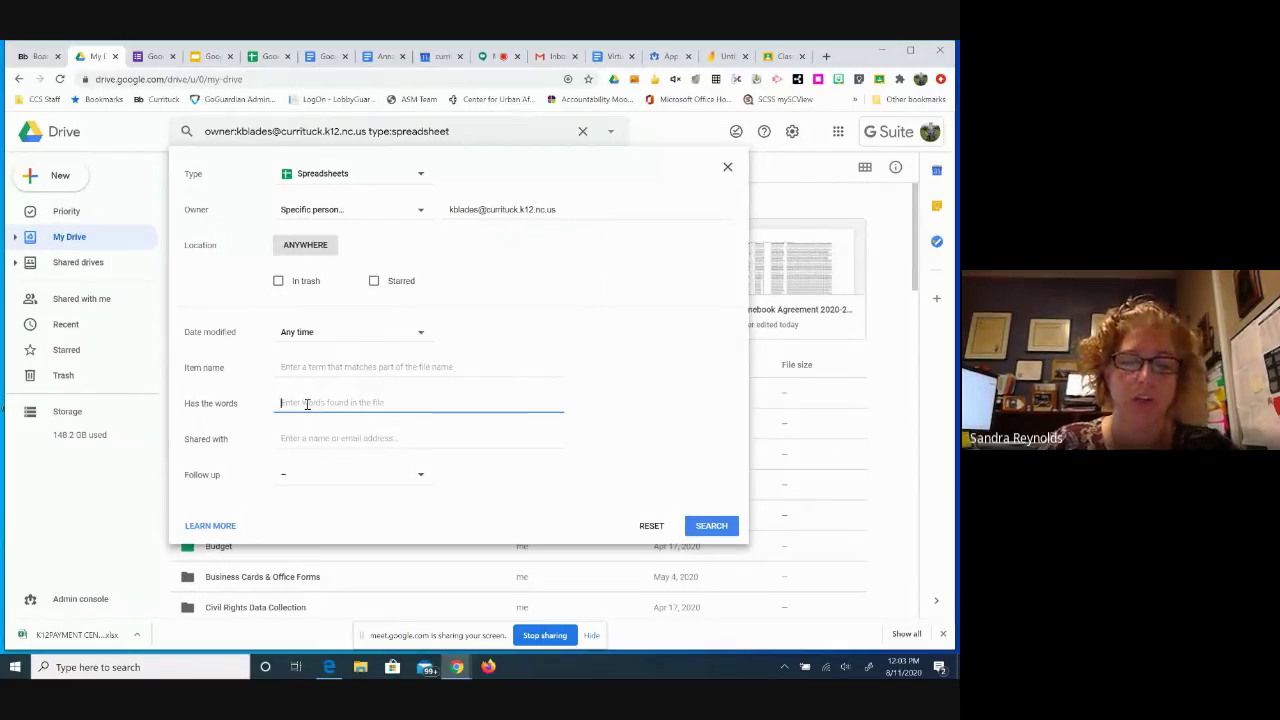
{"action": "type", "text": "pd"}
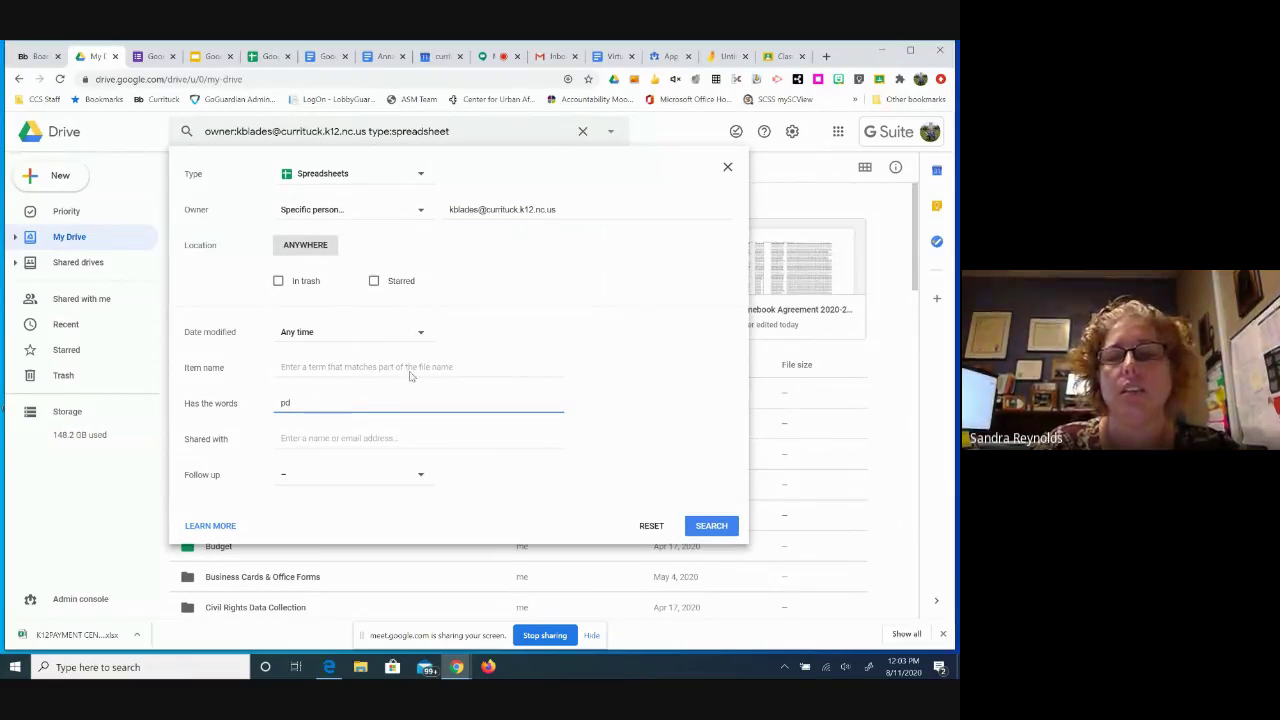
Run the advanced search listing PD spreadsheets like CCS PD, then clear it and search all files for 'pd'.
{"action": "left_click", "coordinate": [705, 526]}
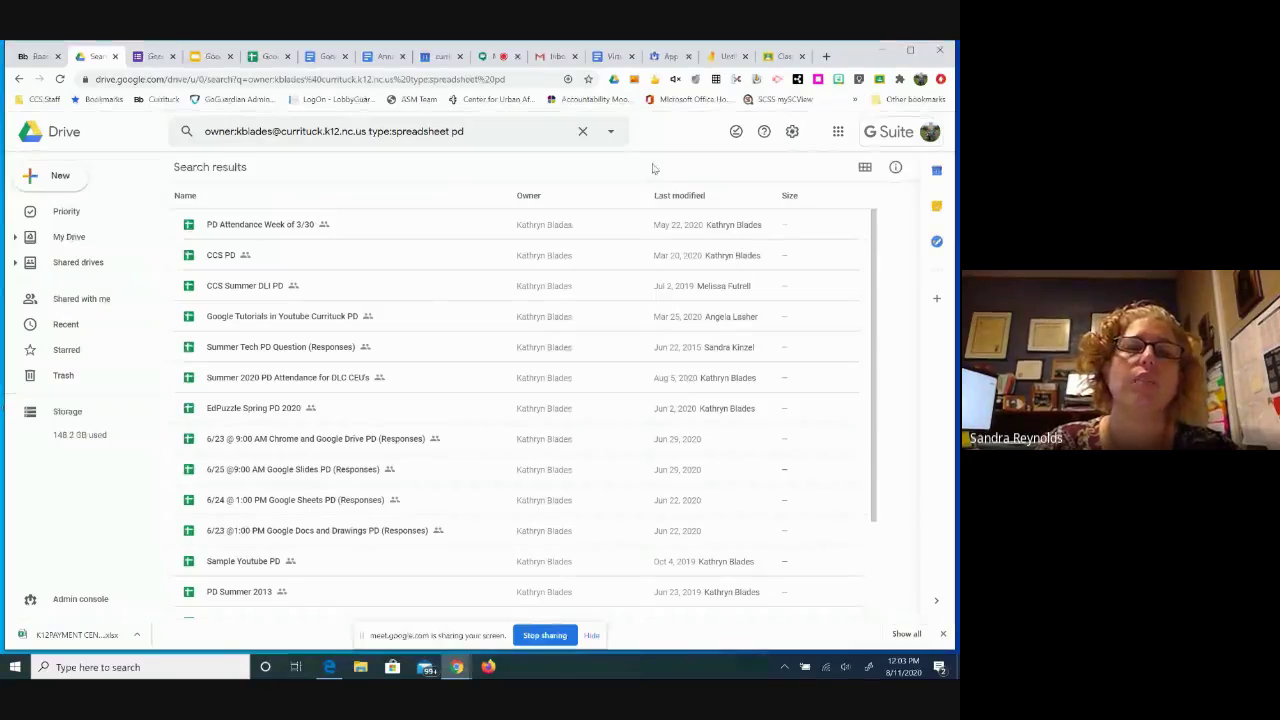
{"action": "left_click", "coordinate": [583, 131]}
{"action": "left_click", "coordinate": [460, 124]}
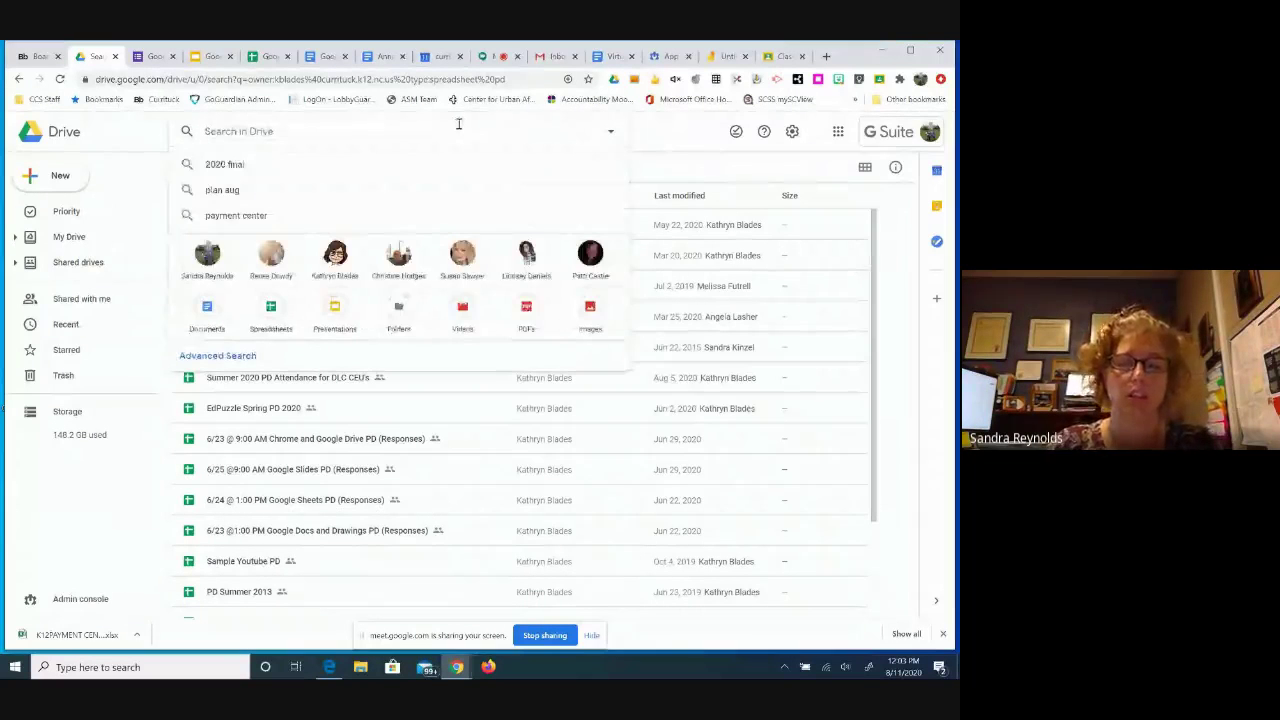
{"action": "type", "text": "p"}
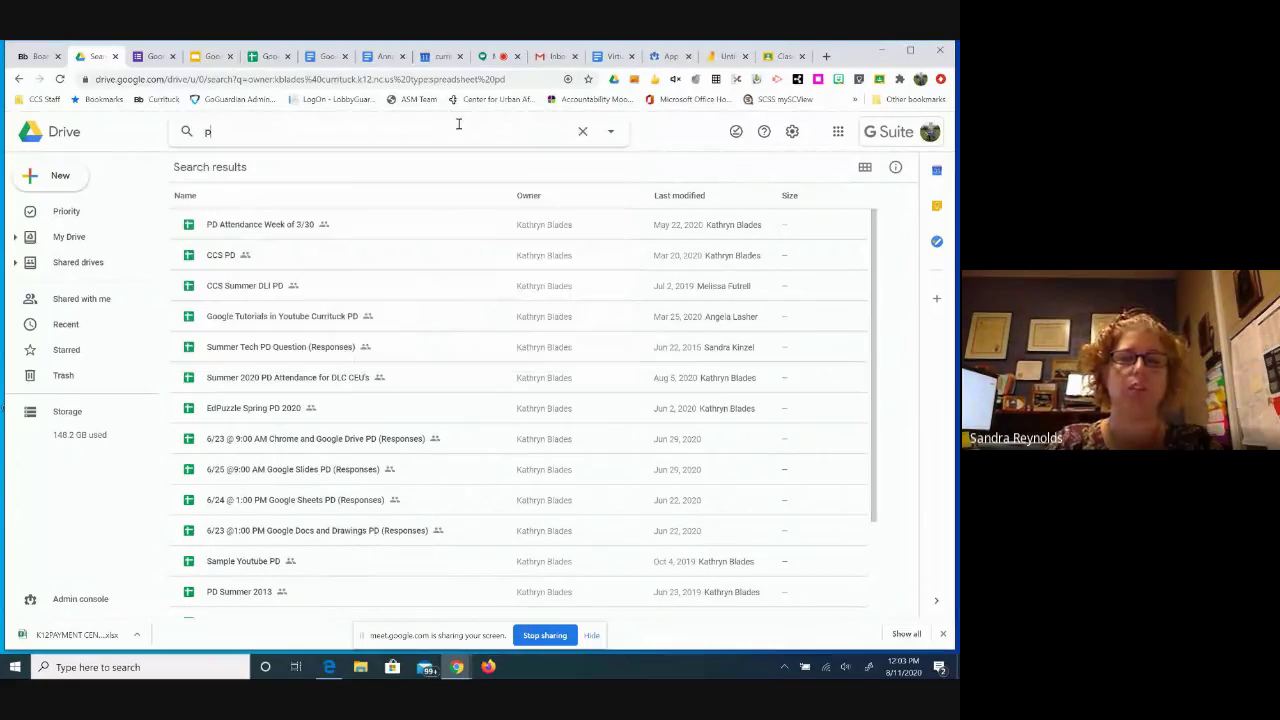
{"action": "type", "text": "d"}
{"action": "key", "text": "Return"}
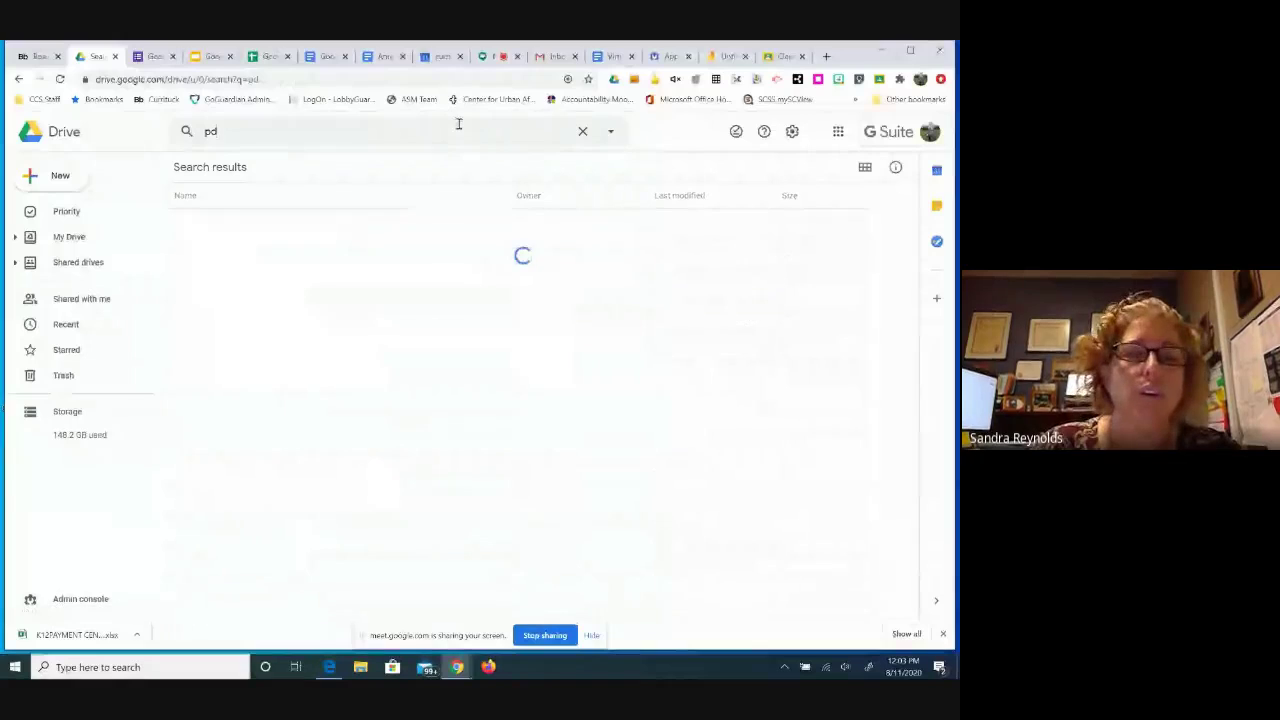
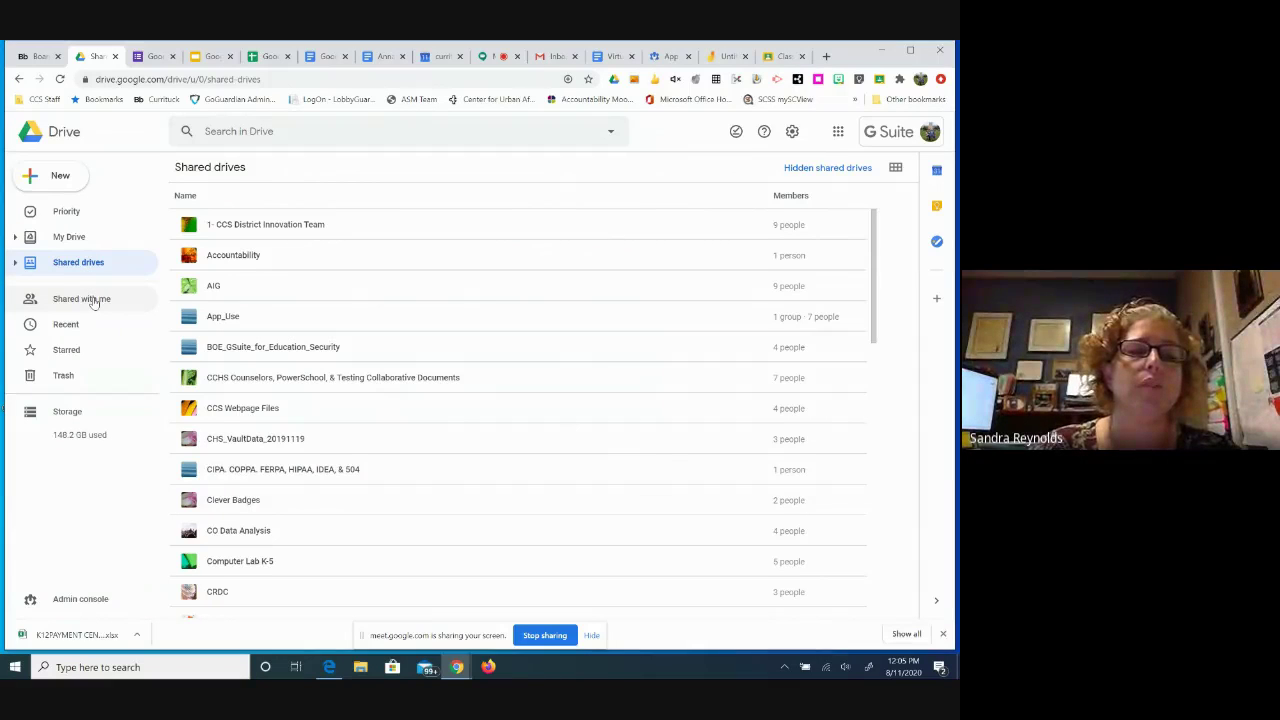
Browse the Shared with me and Recent views, ending on the Starred files list.
{"action": "left_click", "coordinate": [93, 302]}
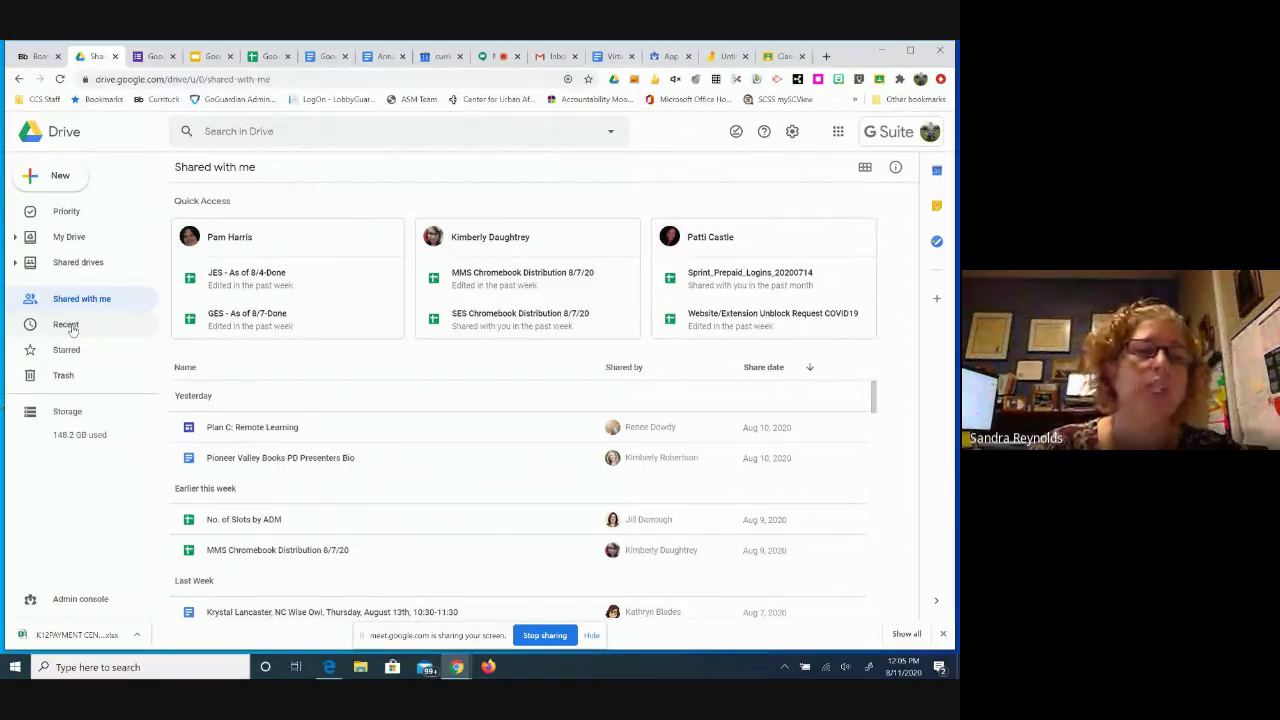
{"action": "left_click", "coordinate": [66, 325]}
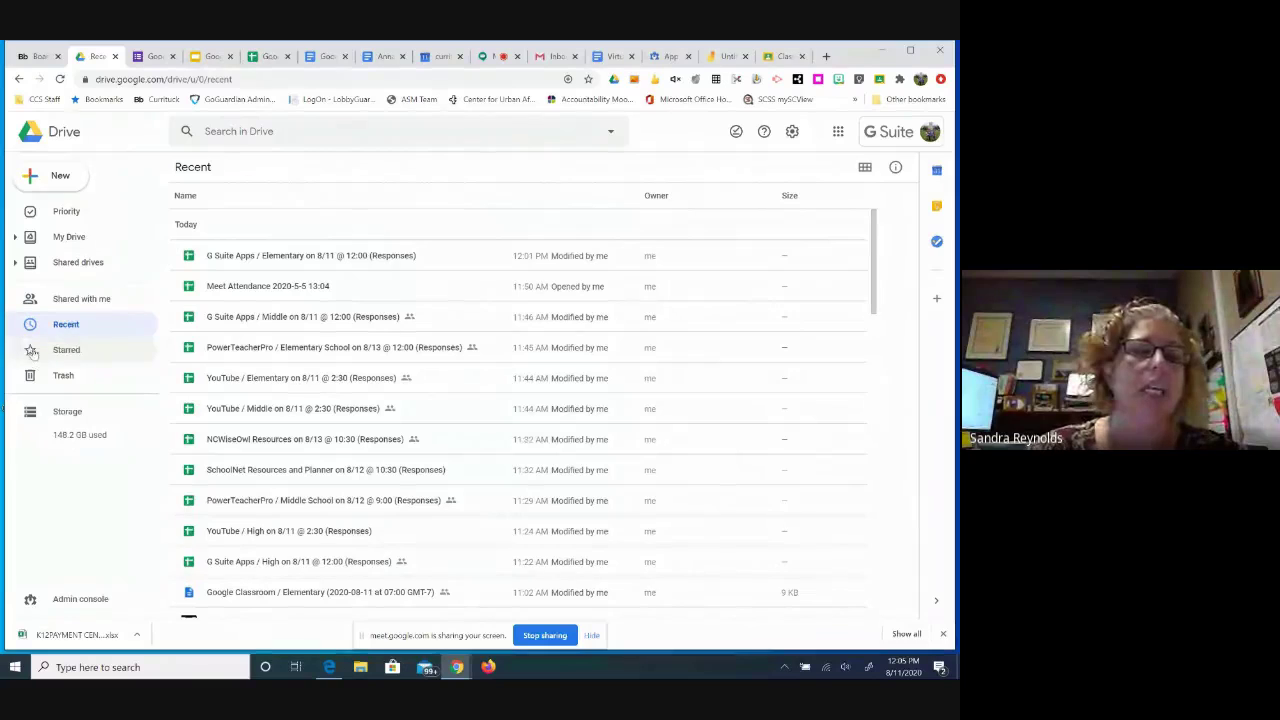
{"action": "left_click", "coordinate": [33, 352]}
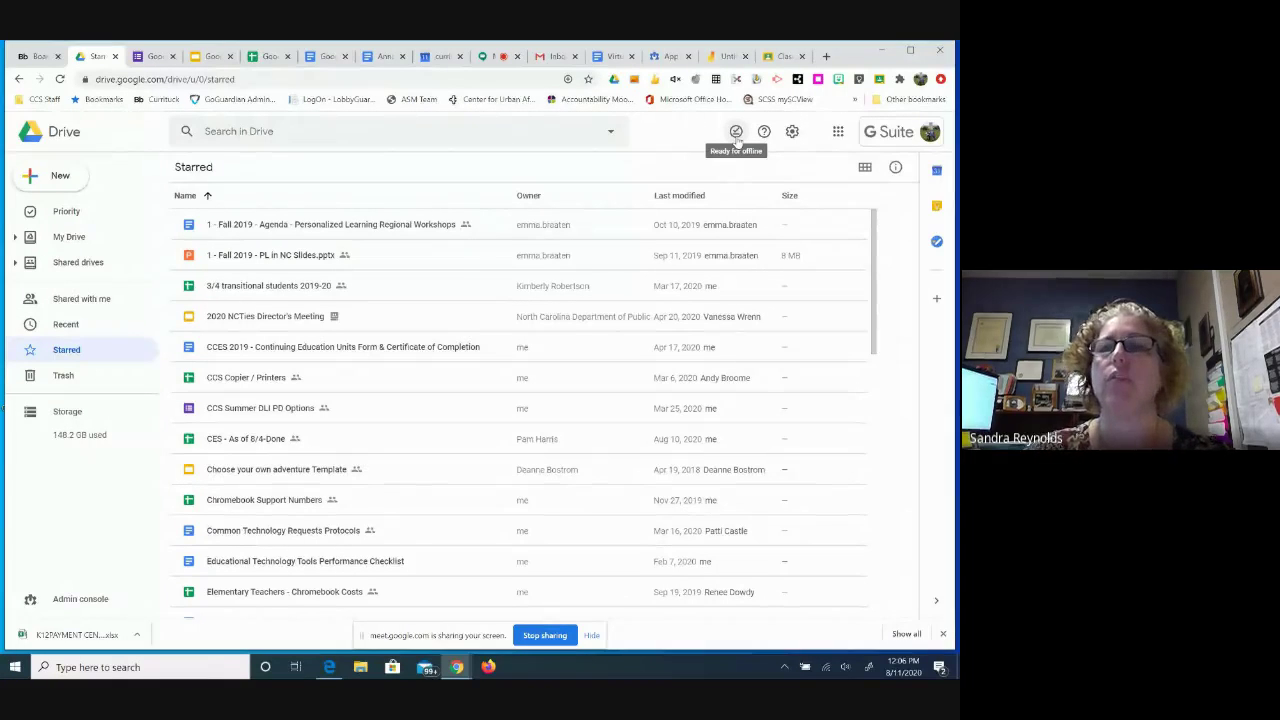
{"action": "left_click", "coordinate": [792, 132]}
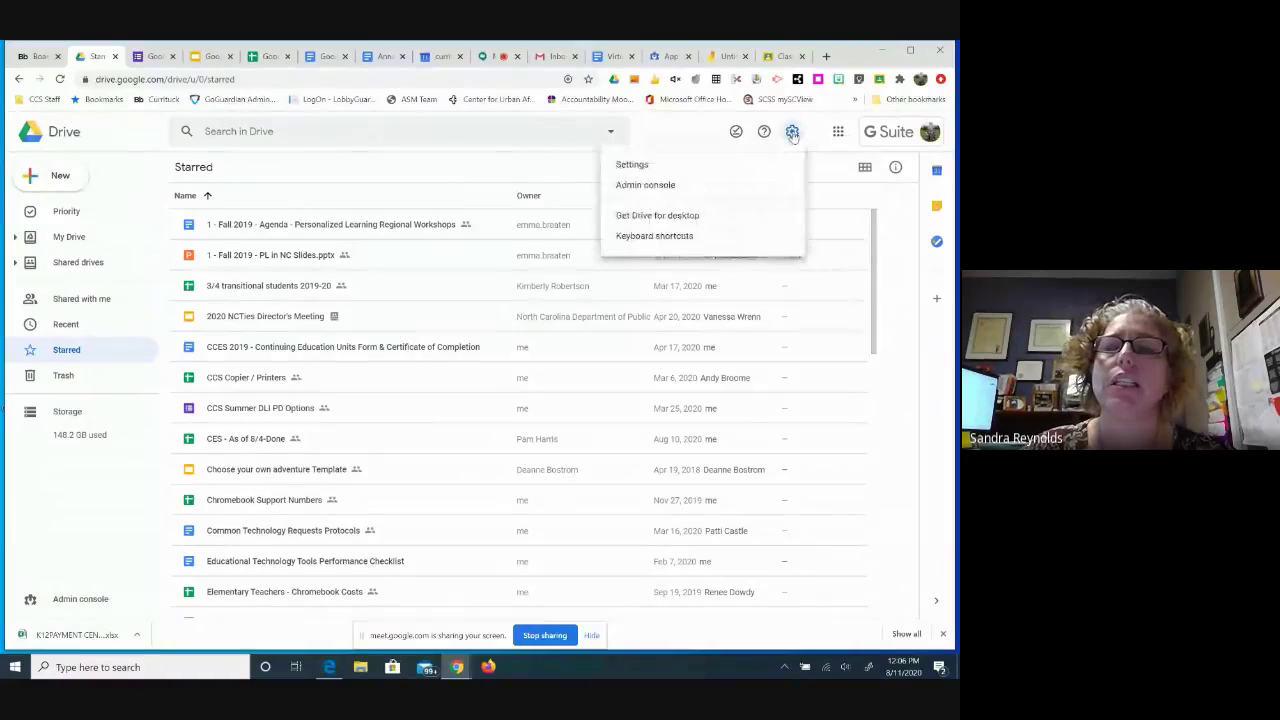
{"action": "left_click", "coordinate": [650, 166]}
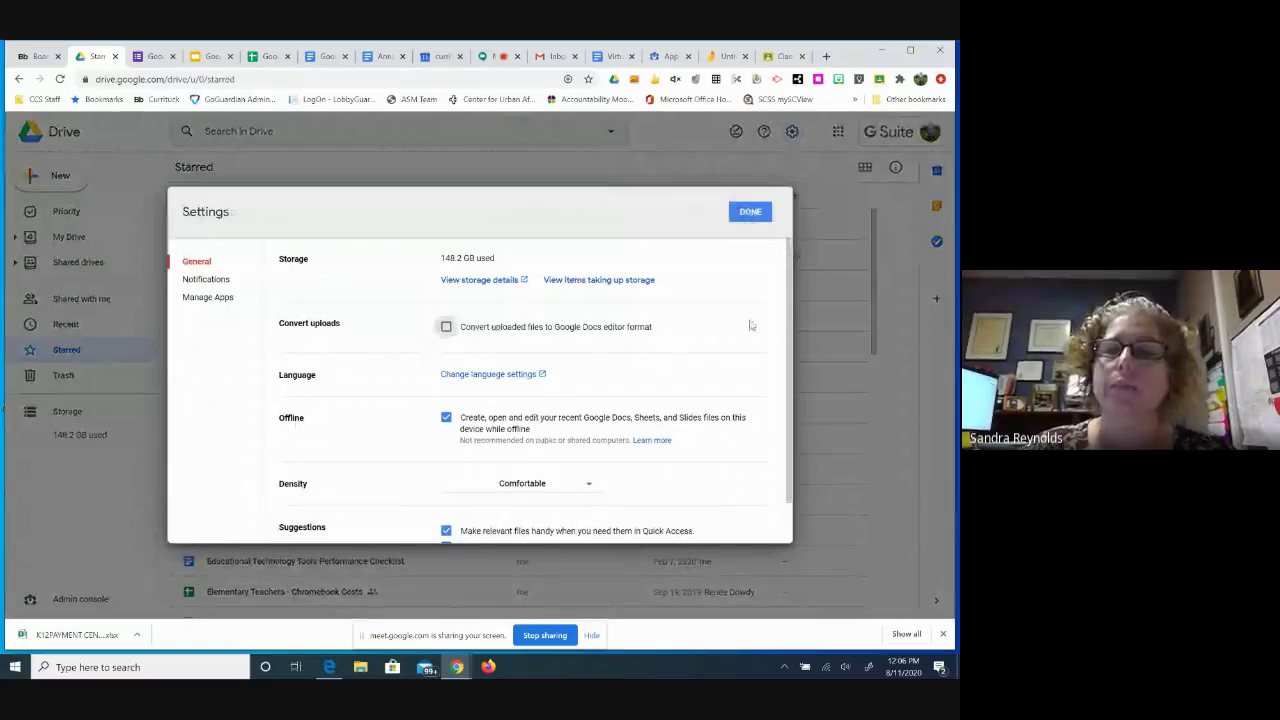
{"action": "scroll", "coordinate": [604, 415], "scroll_direction": "down", "scroll_amount": 2}
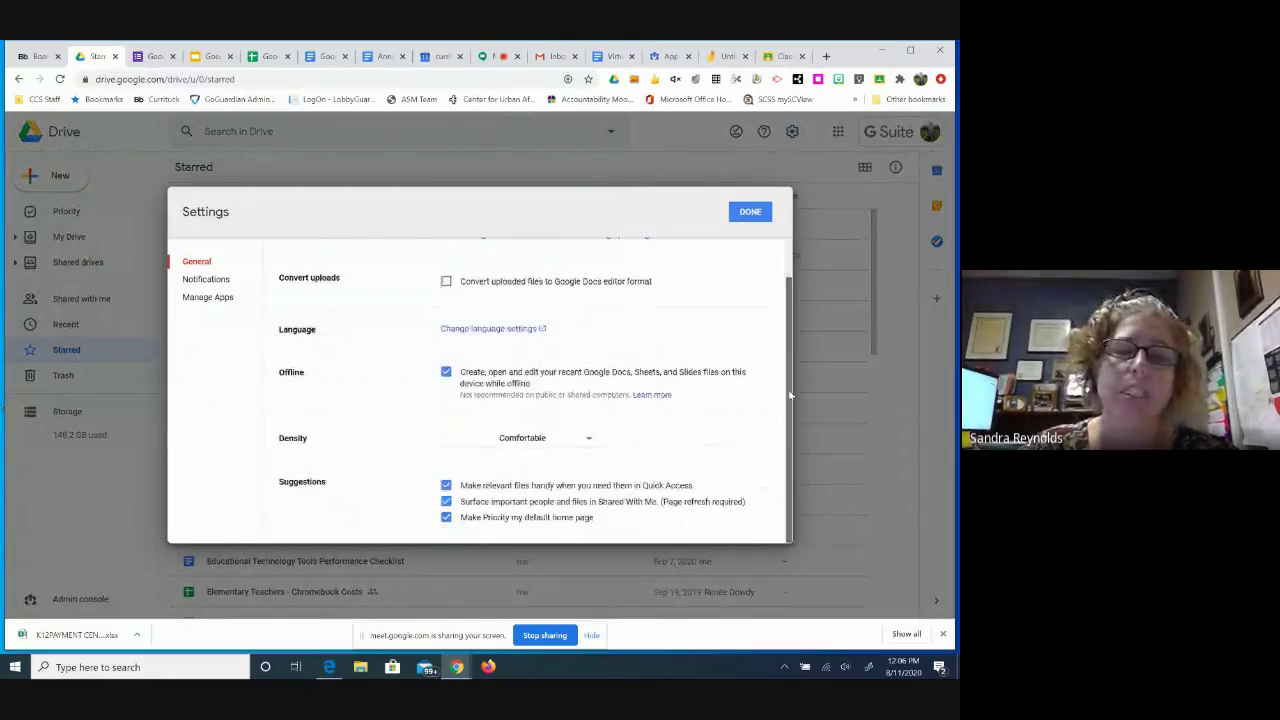
{"action": "left_click", "coordinate": [587, 440]}
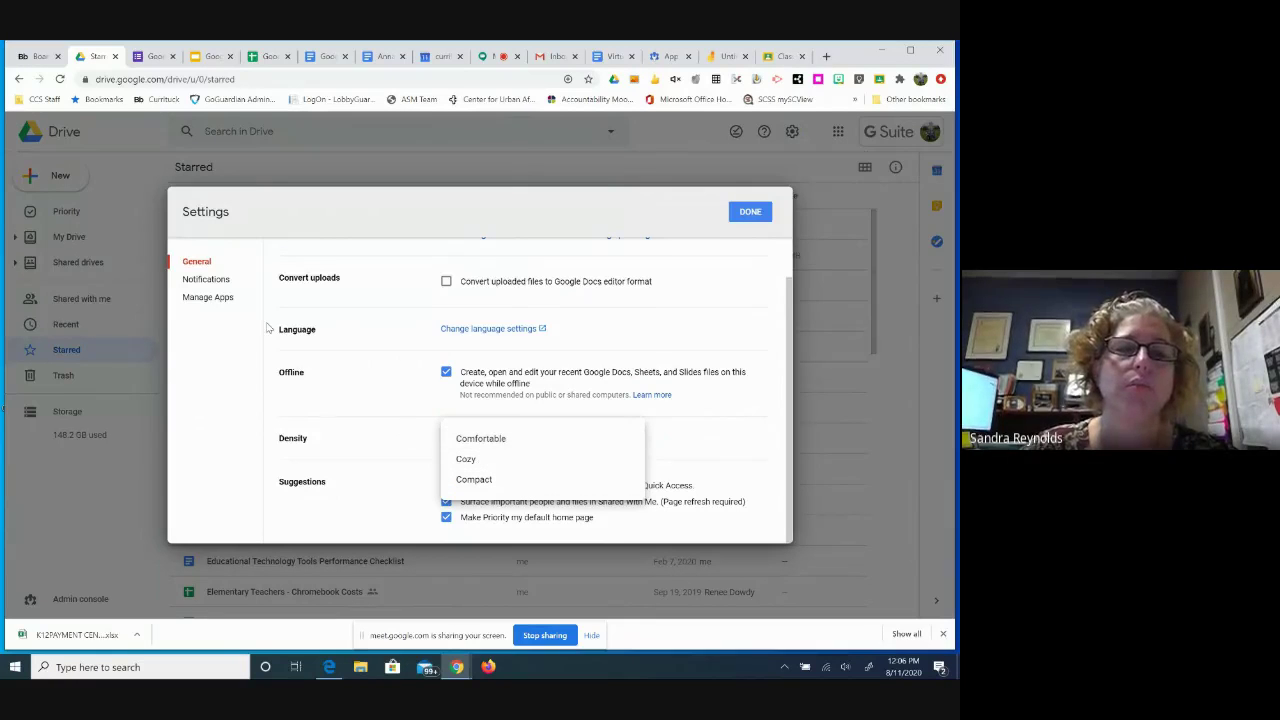
{"action": "left_click", "coordinate": [207, 280]}
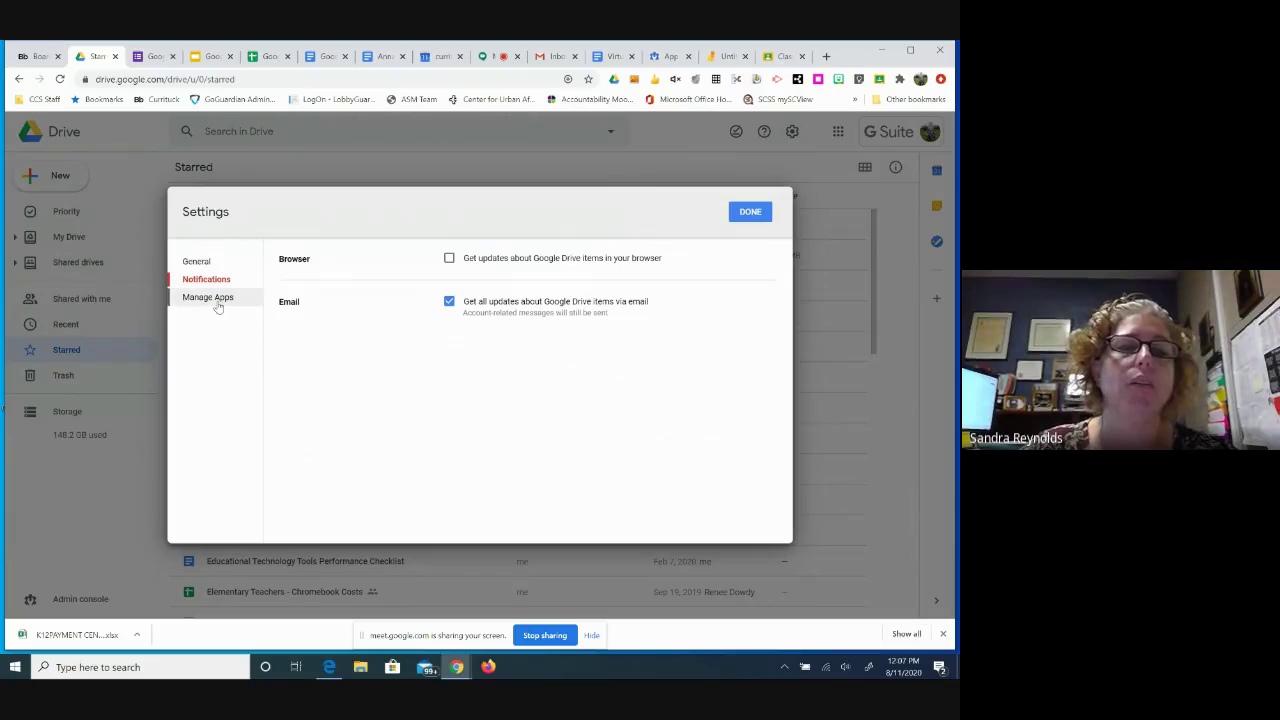
{"action": "left_click", "coordinate": [210, 298]}
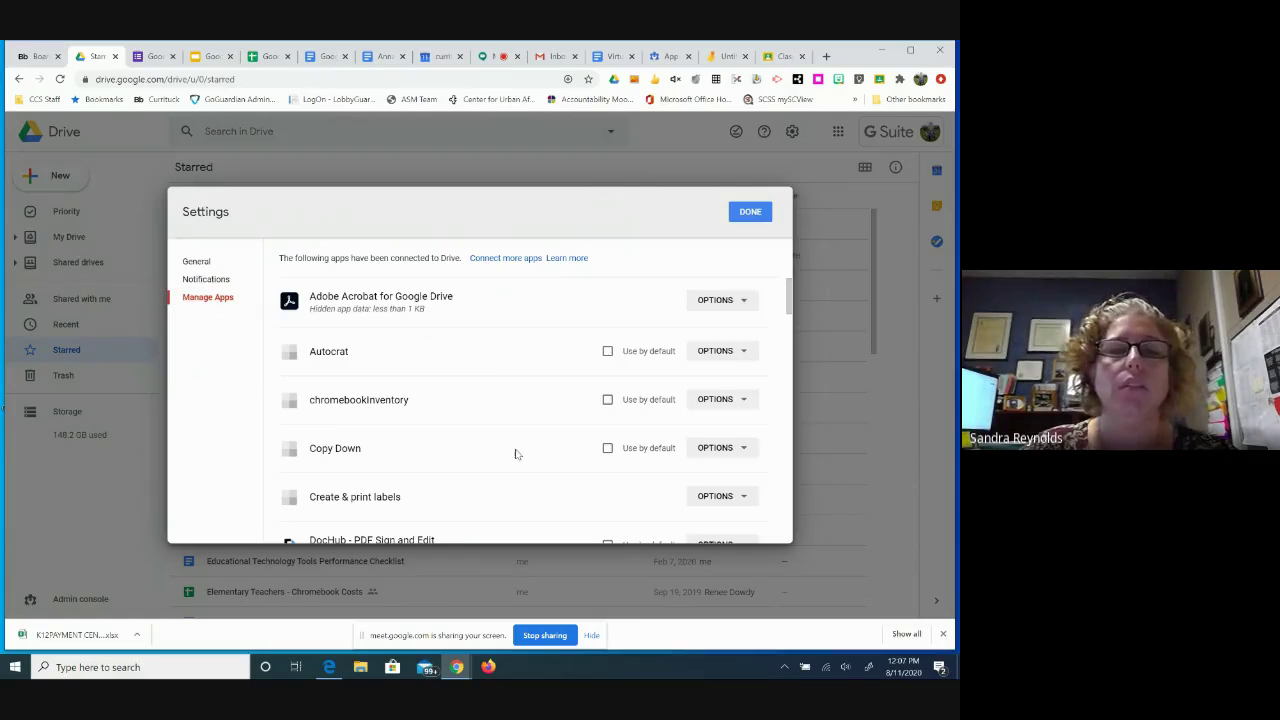
{"action": "left_click", "coordinate": [755, 212]}
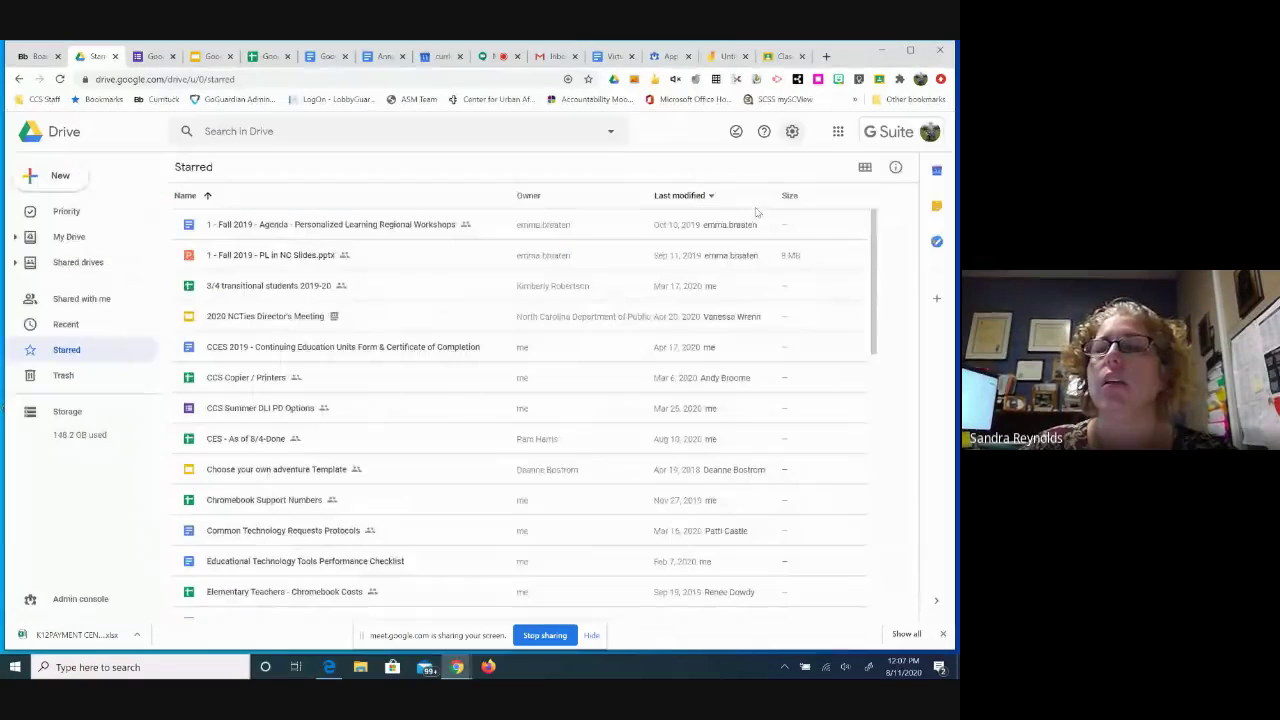
Scroll the Google apps launcher, rearrange the Calendar and Docs icons, then close it.
{"action": "left_click", "coordinate": [837, 132]}
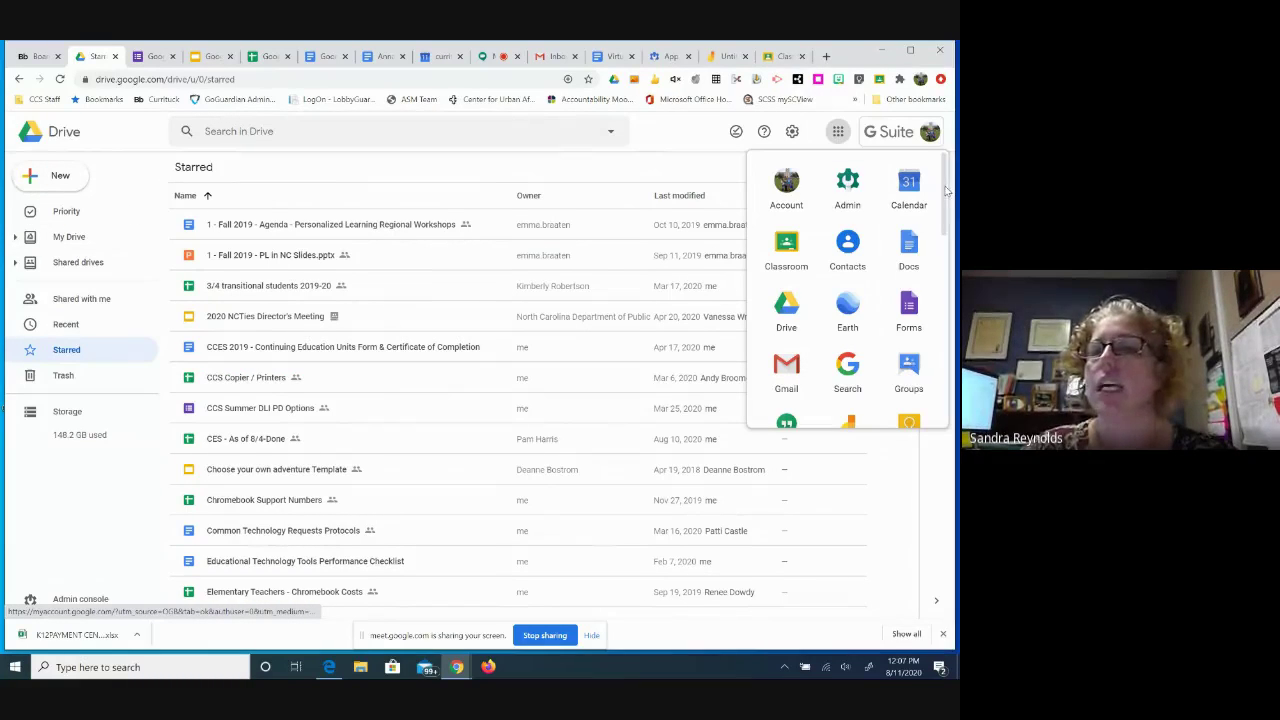
{"action": "left_click_drag", "start_coordinate": [945, 190], "coordinate": [950, 208]}
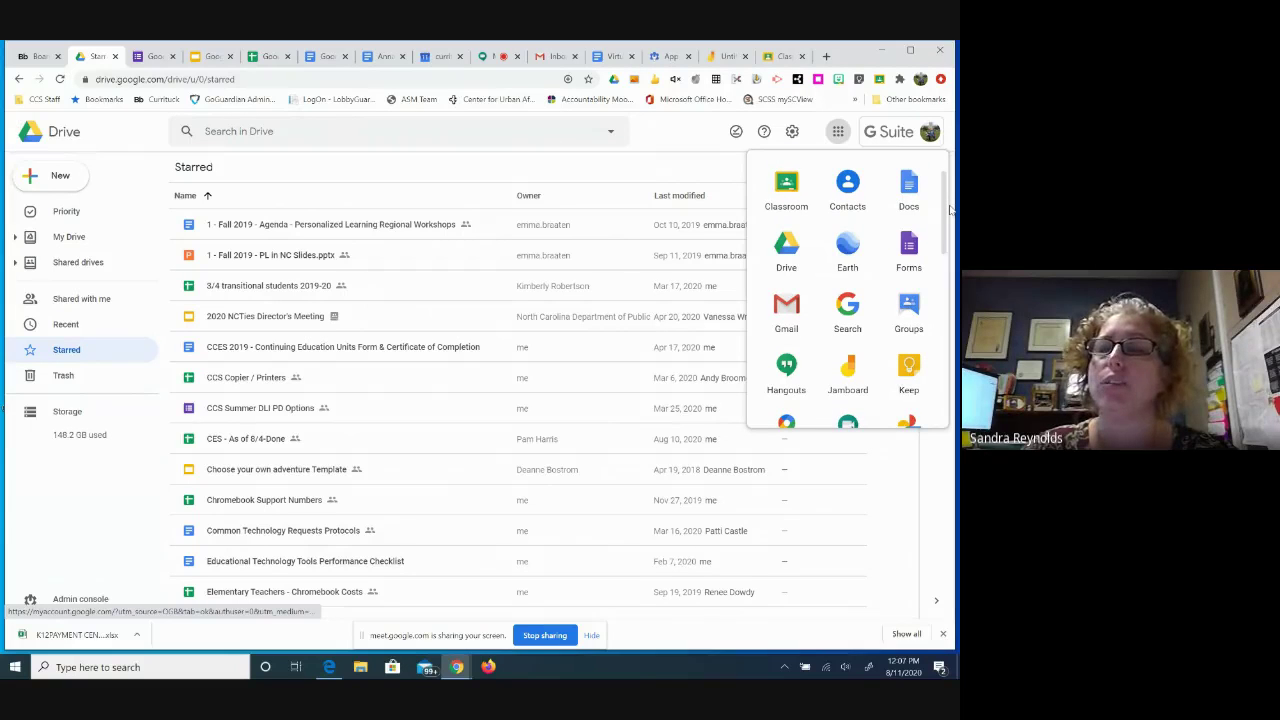
{"action": "left_click_drag", "start_coordinate": [950, 208], "coordinate": [953, 232]}
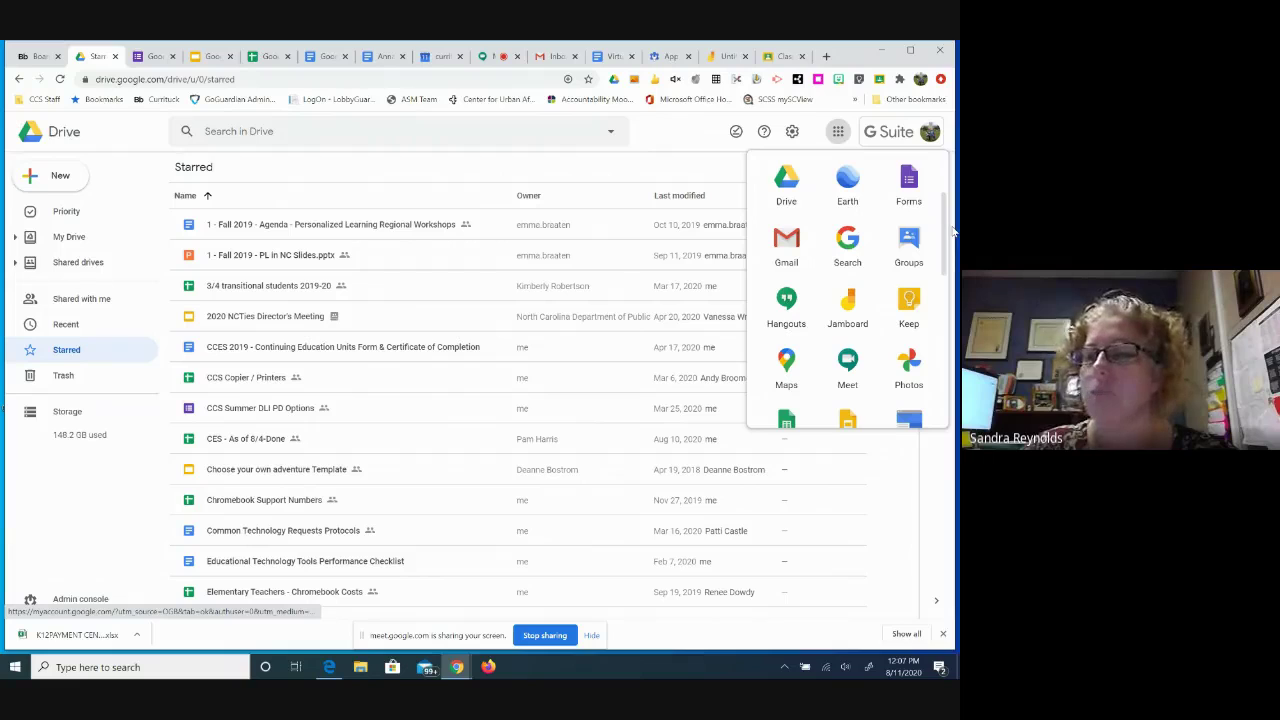
{"action": "left_click_drag", "start_coordinate": [953, 232], "coordinate": [950, 175]}
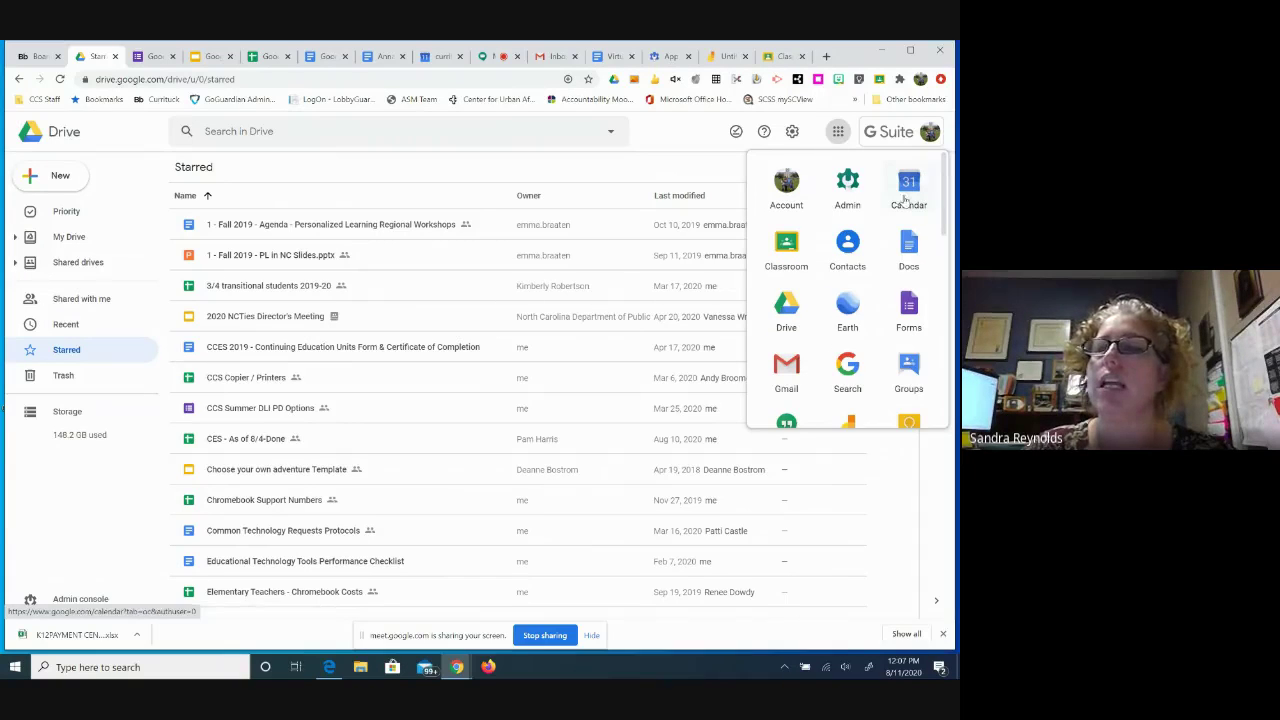
{"action": "mouse_move", "coordinate": [906, 190]}
{"action": "left_mouse_down"}
{"action": "mouse_move", "coordinate": [828, 247]}
{"action": "mouse_move", "coordinate": [860, 285]}
{"action": "mouse_move", "coordinate": [904, 190]}
{"action": "left_mouse_up"}
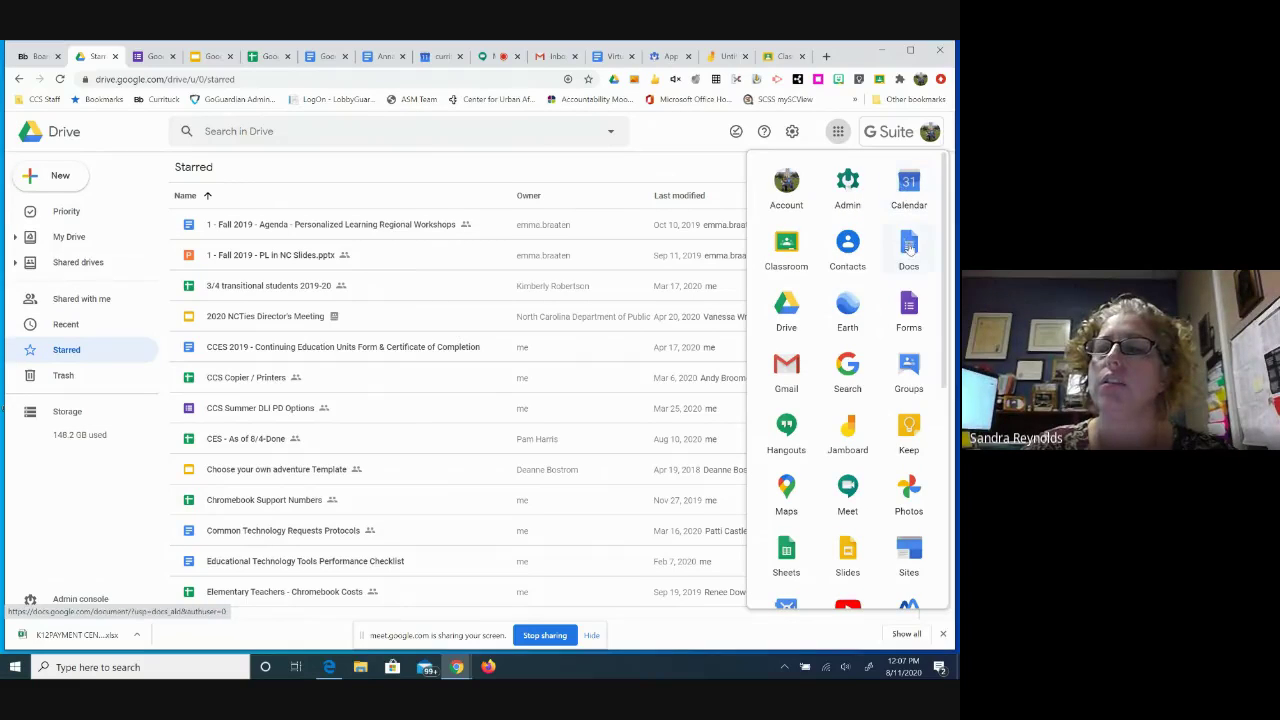
{"action": "mouse_move", "coordinate": [908, 250]}
{"action": "left_mouse_down"}
{"action": "mouse_move", "coordinate": [895, 188]}
{"action": "mouse_move", "coordinate": [913, 178]}
{"action": "mouse_move", "coordinate": [914, 246]}
{"action": "left_mouse_up"}
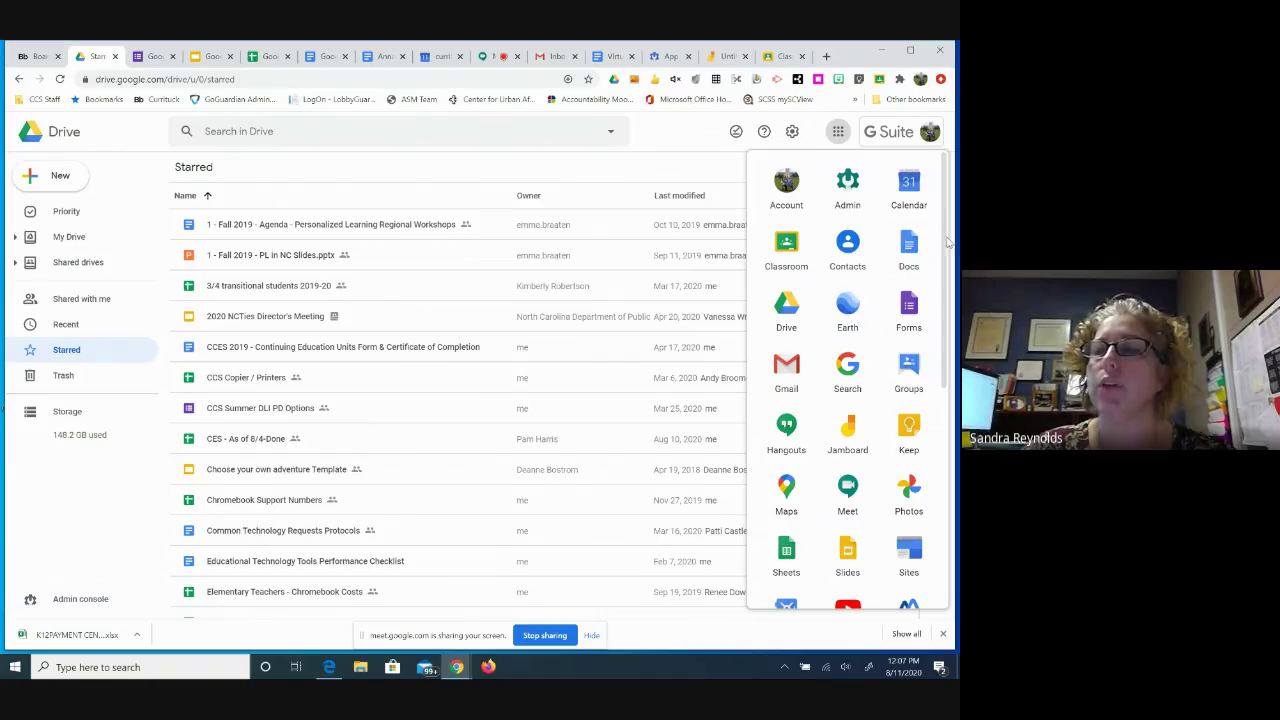
{"action": "mouse_move", "coordinate": [942, 242]}
{"action": "left_mouse_down"}
{"action": "mouse_move", "coordinate": [958, 494]}
{"action": "mouse_move", "coordinate": [944, 245]}
{"action": "left_mouse_up"}
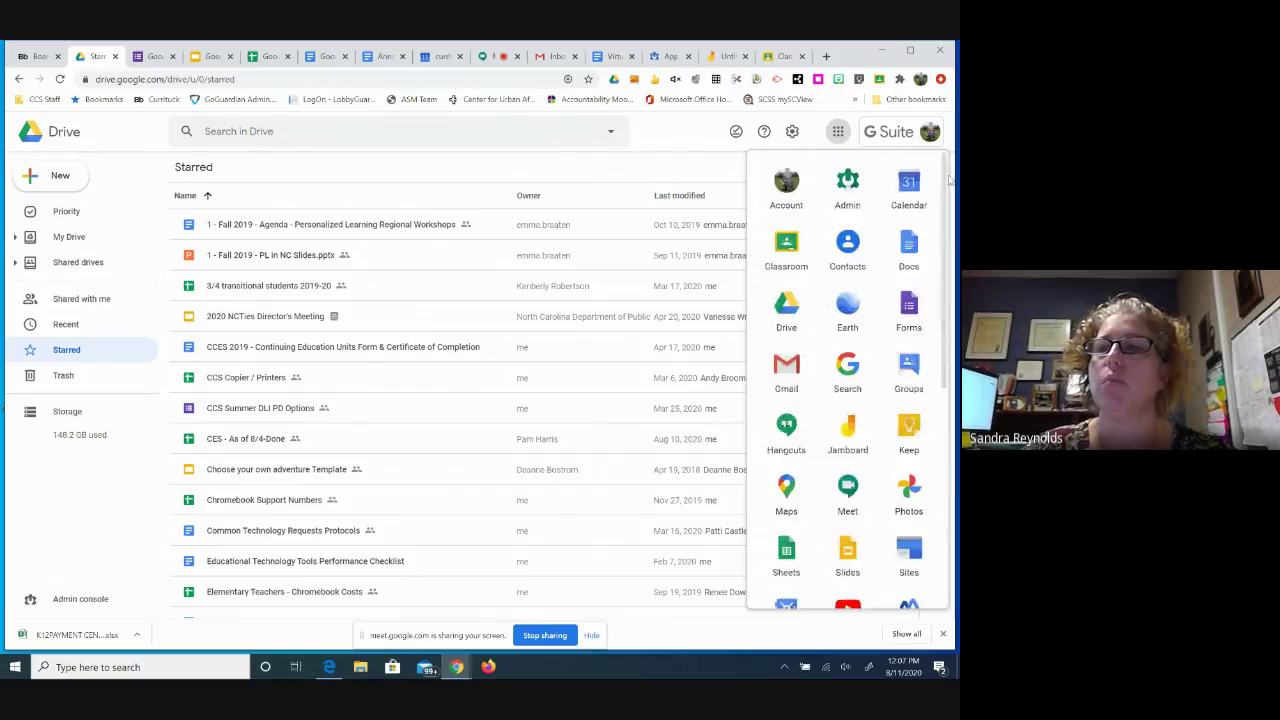
{"action": "left_click", "coordinate": [703, 141]}
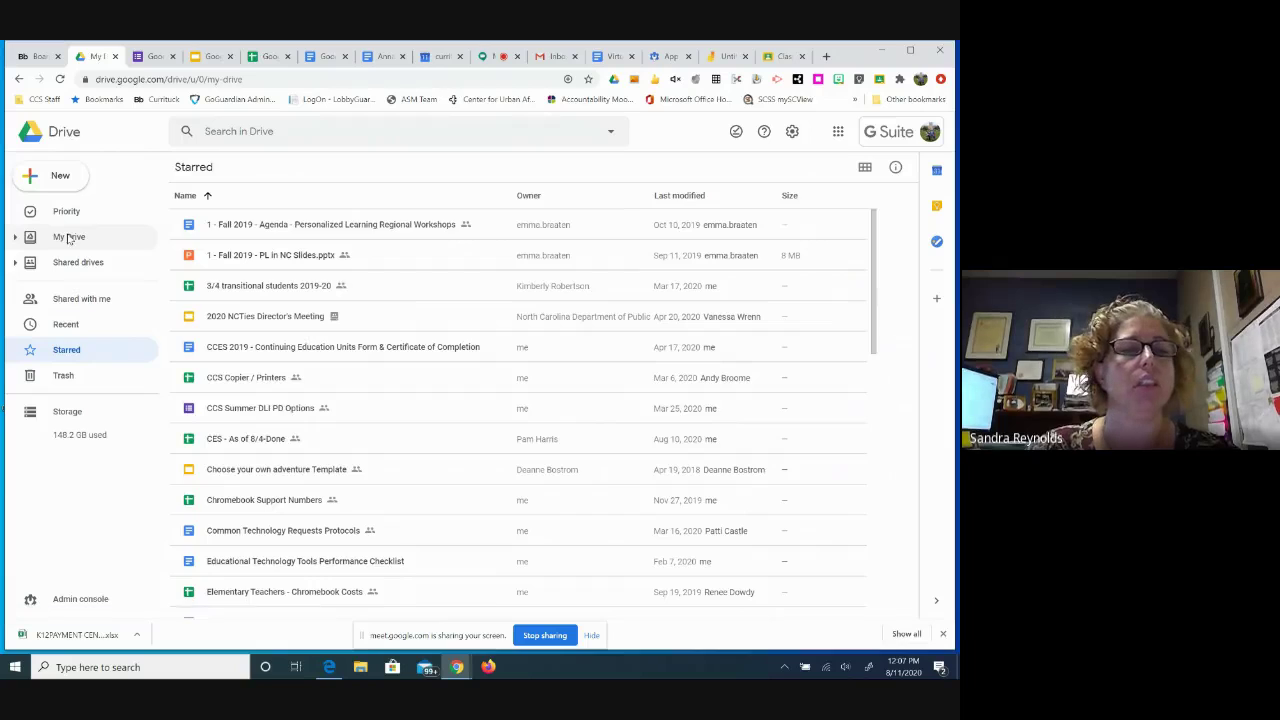
Open 'G Suite Apps / Elementary on 8/11 @ 12:00 (Responses)' from the Recent list.
{"action": "left_click", "coordinate": [67, 238]}
{"action": "left_click", "coordinate": [65, 324]}
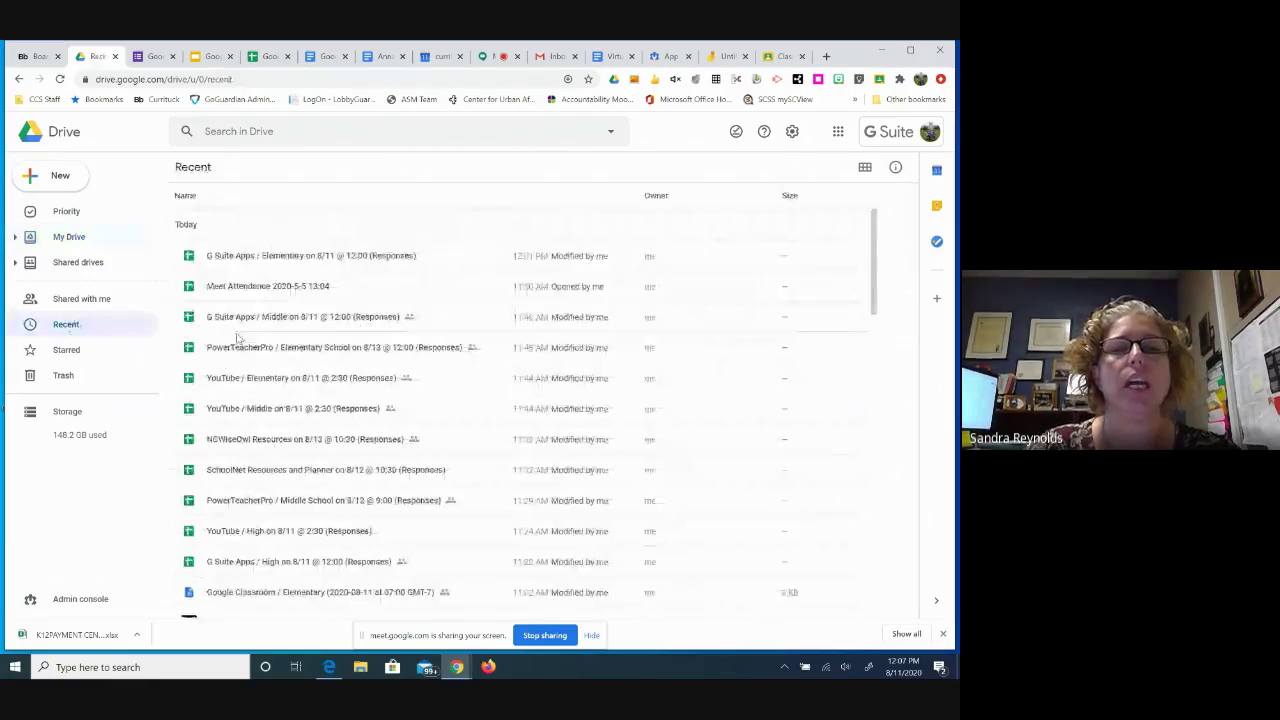
{"action": "double_click", "coordinate": [306, 258]}
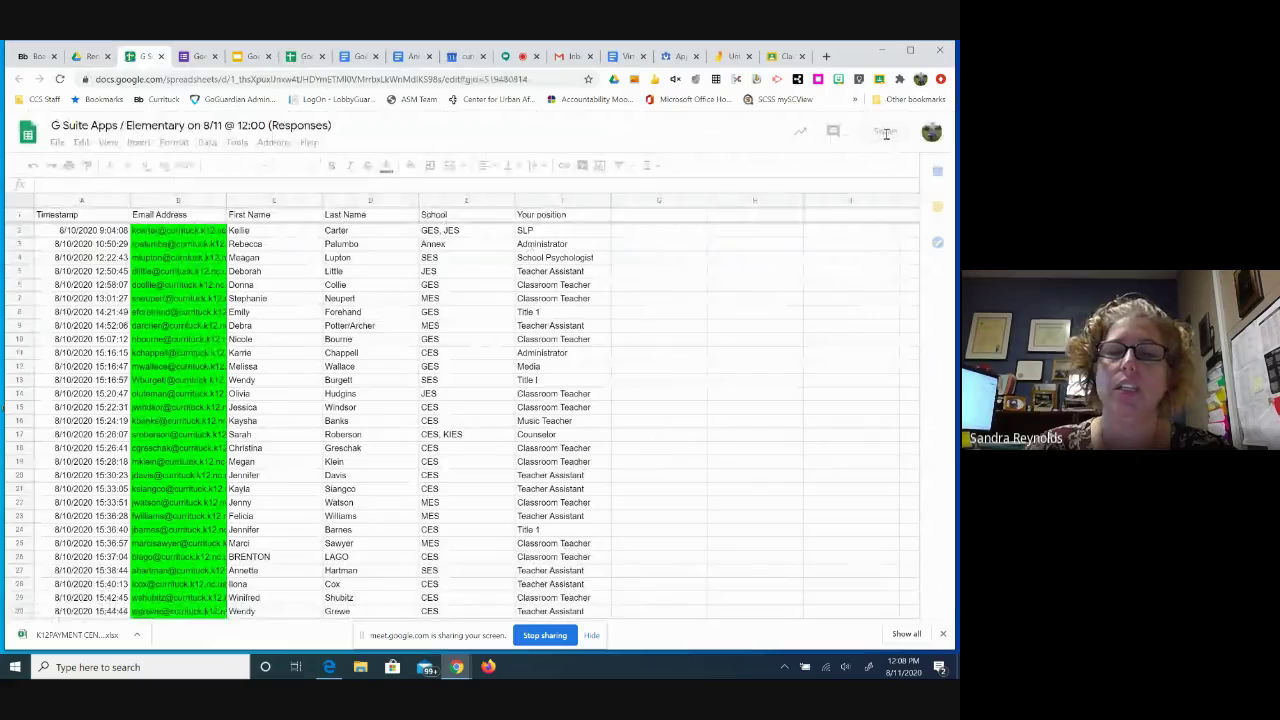
Add the colleague's pasted e-mail as a share recipient and check the Editor role.
{"action": "left_click", "coordinate": [884, 135]}
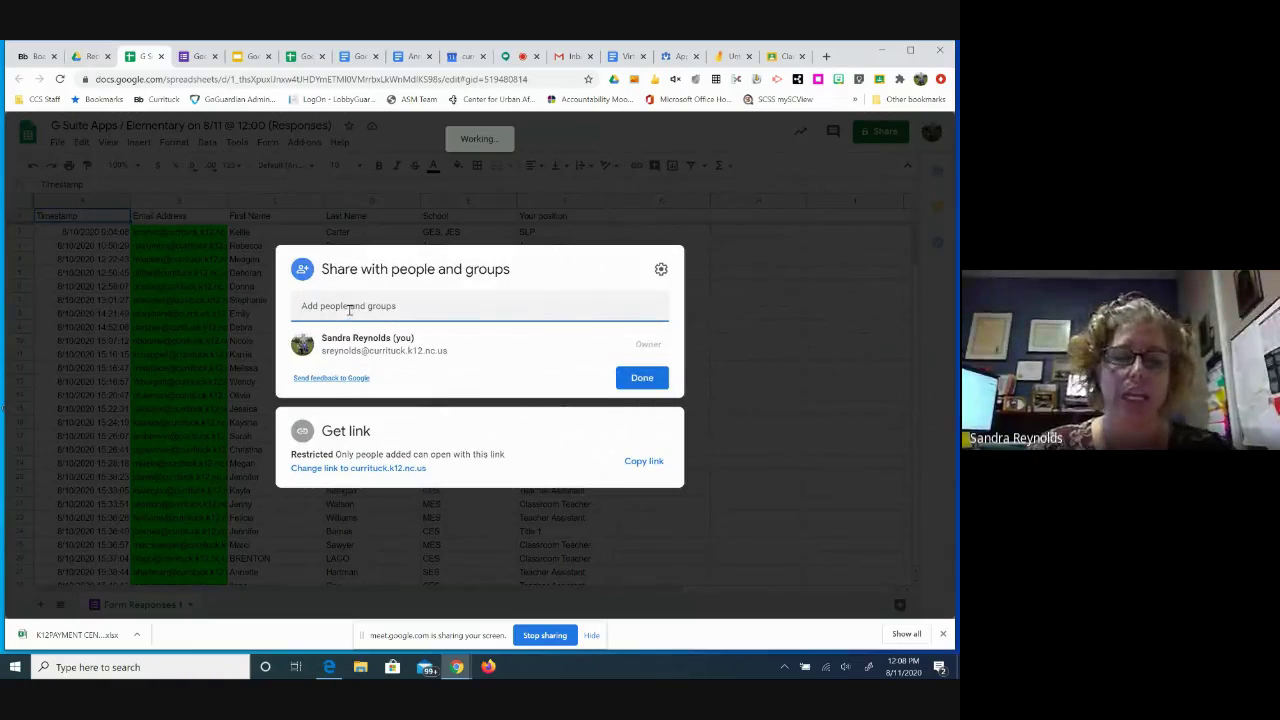
{"action": "key", "text": "ctrl+v"}
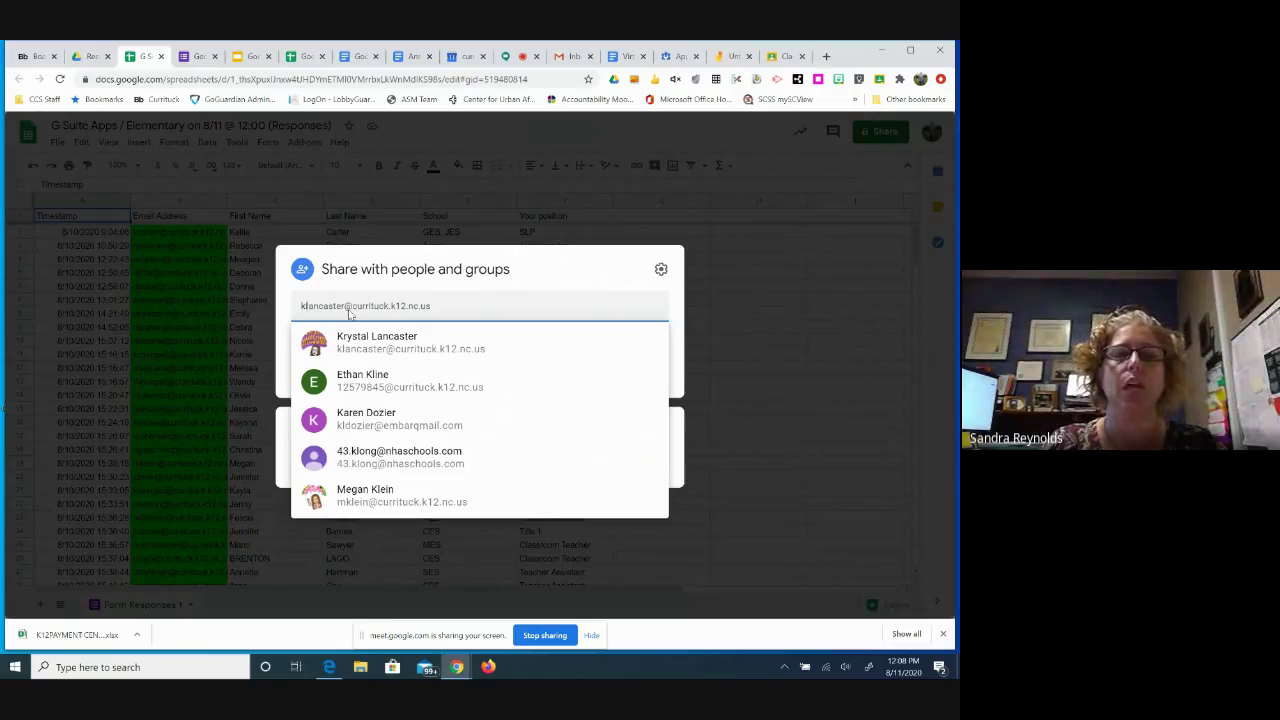
{"action": "left_click", "coordinate": [372, 338]}
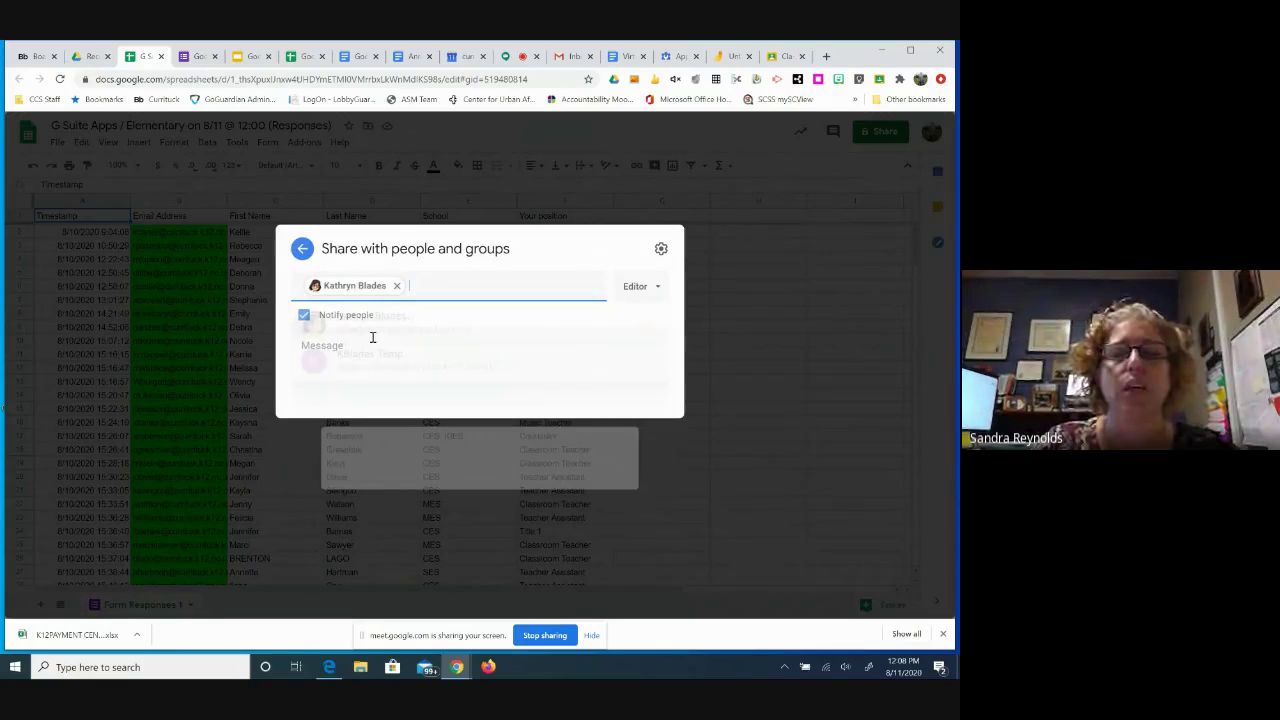
{"action": "left_click", "coordinate": [655, 297]}
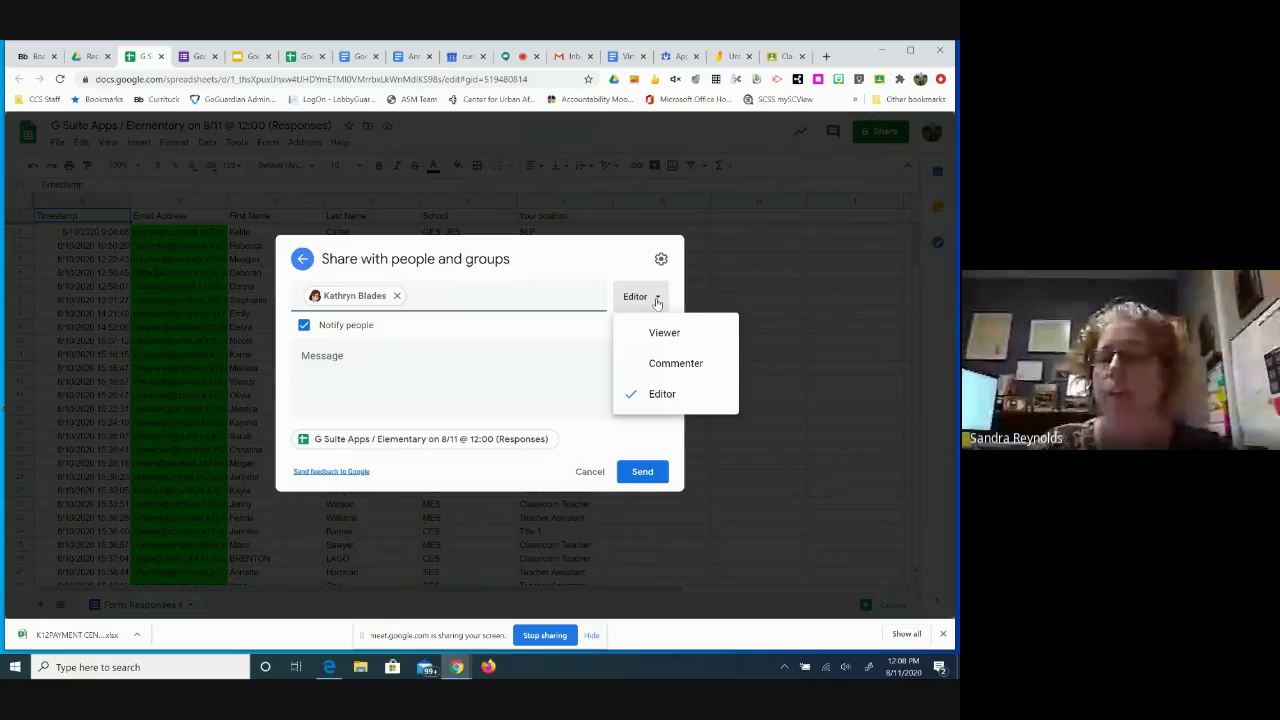
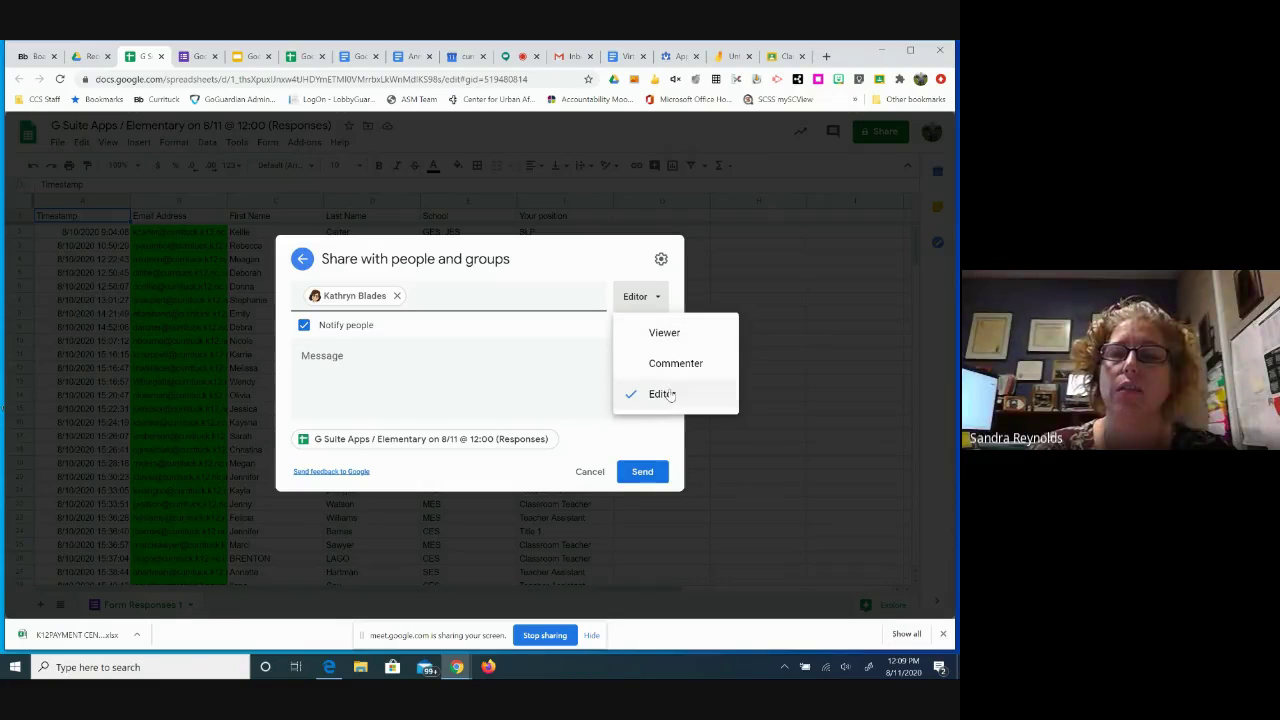
Keep the colleague as editor and turn invitation notification off, then back on.
{"action": "left_click", "coordinate": [662, 394]}
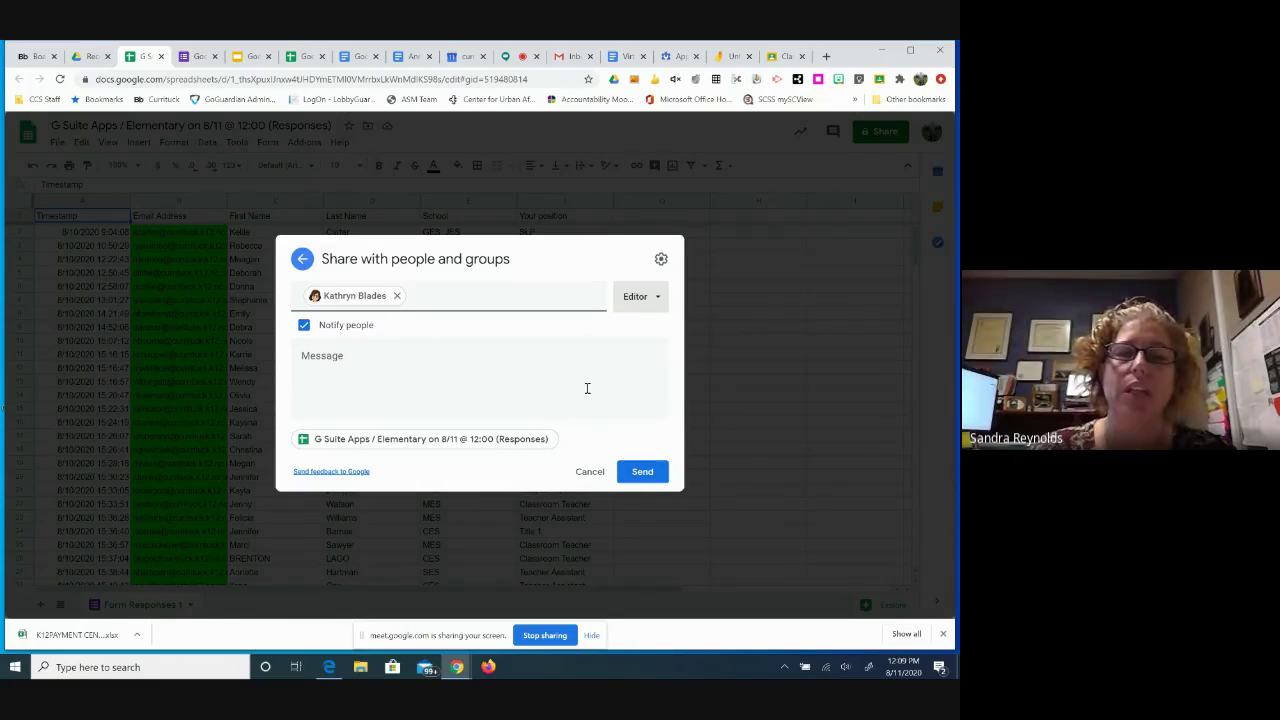
{"action": "left_click", "coordinate": [487, 367]}
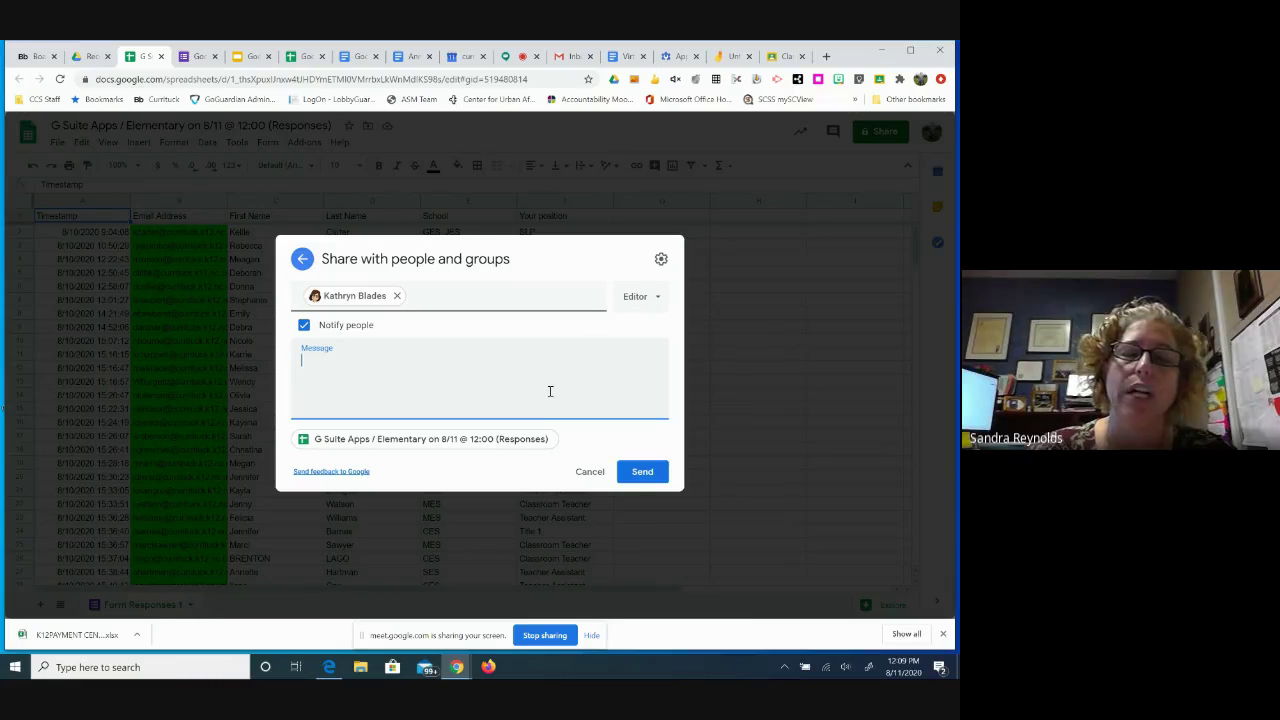
{"action": "left_click", "coordinate": [304, 326]}
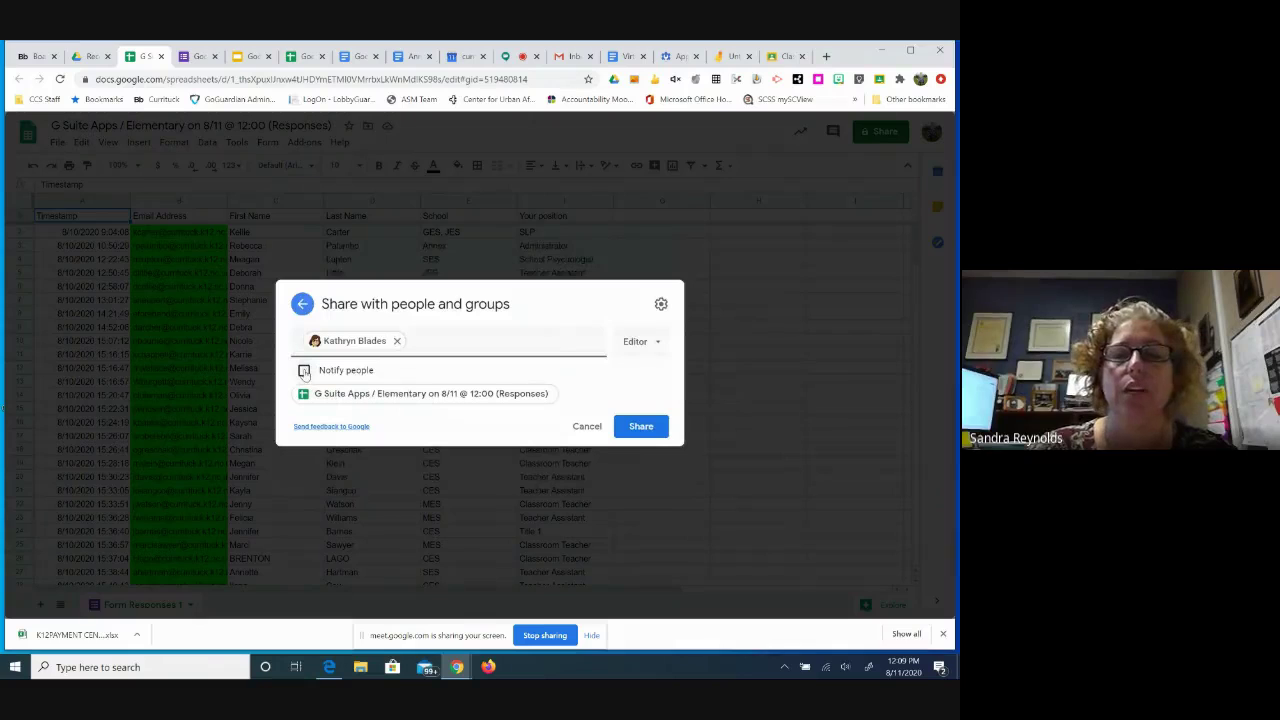
{"action": "left_click", "coordinate": [304, 371]}
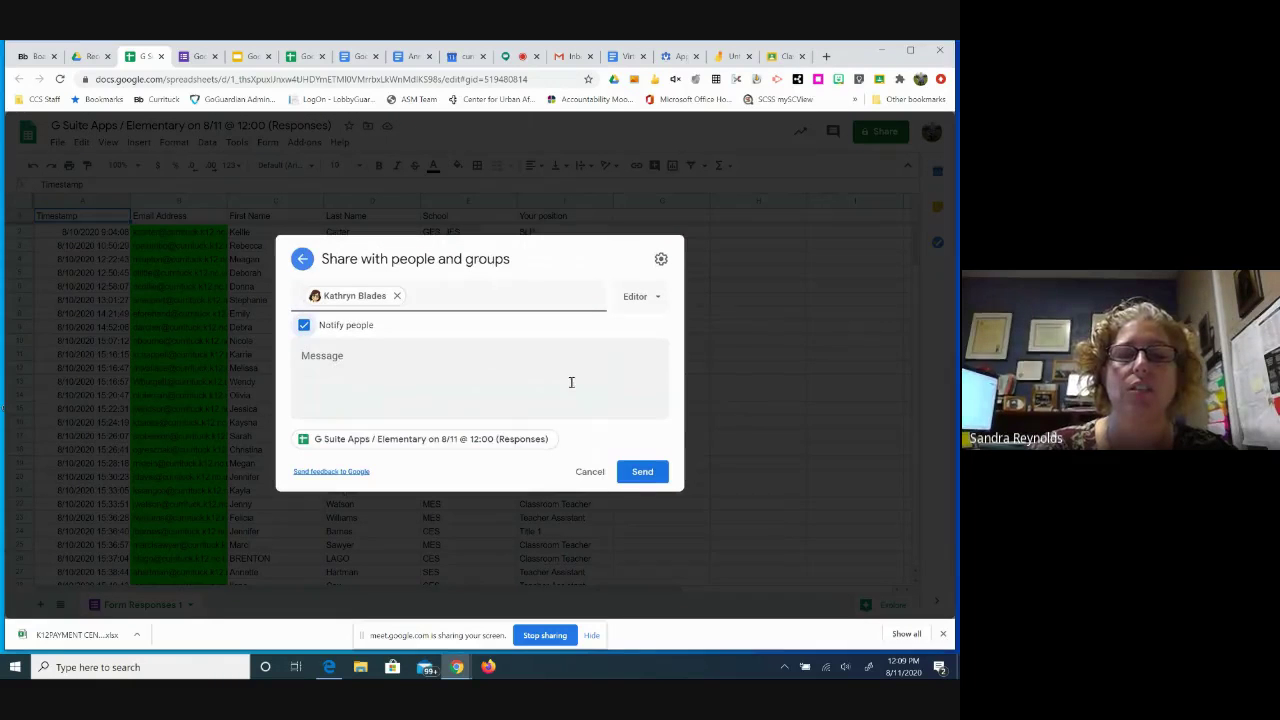
Keep viewers allowed to download, print and copy, then discard the pending invitation.
{"action": "left_click", "coordinate": [661, 261]}
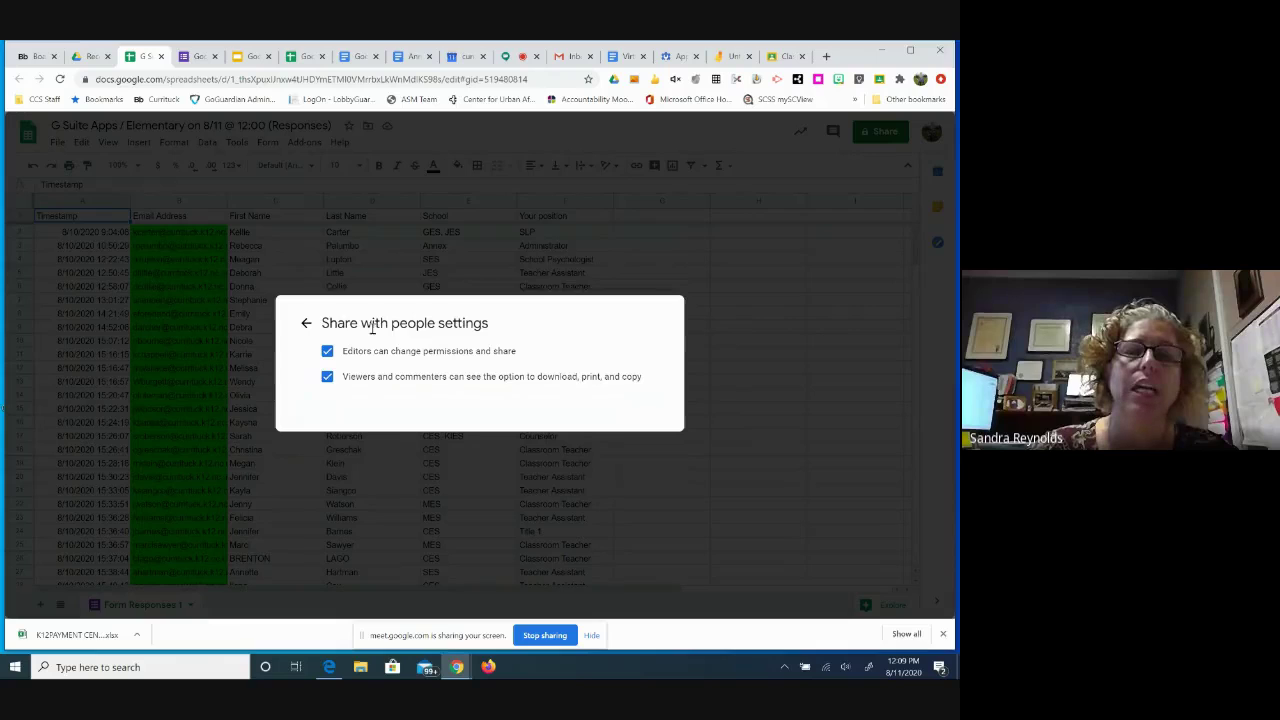
{"action": "left_click", "coordinate": [329, 380]}
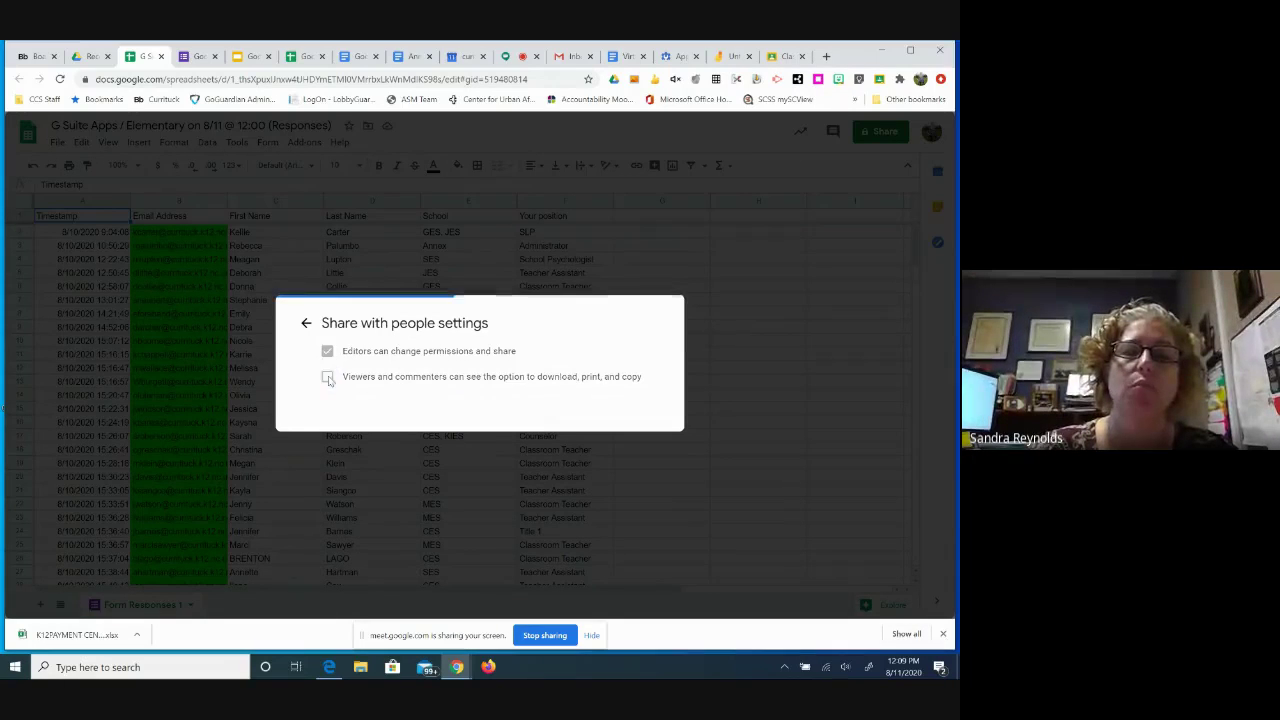
{"action": "left_click", "coordinate": [328, 378]}
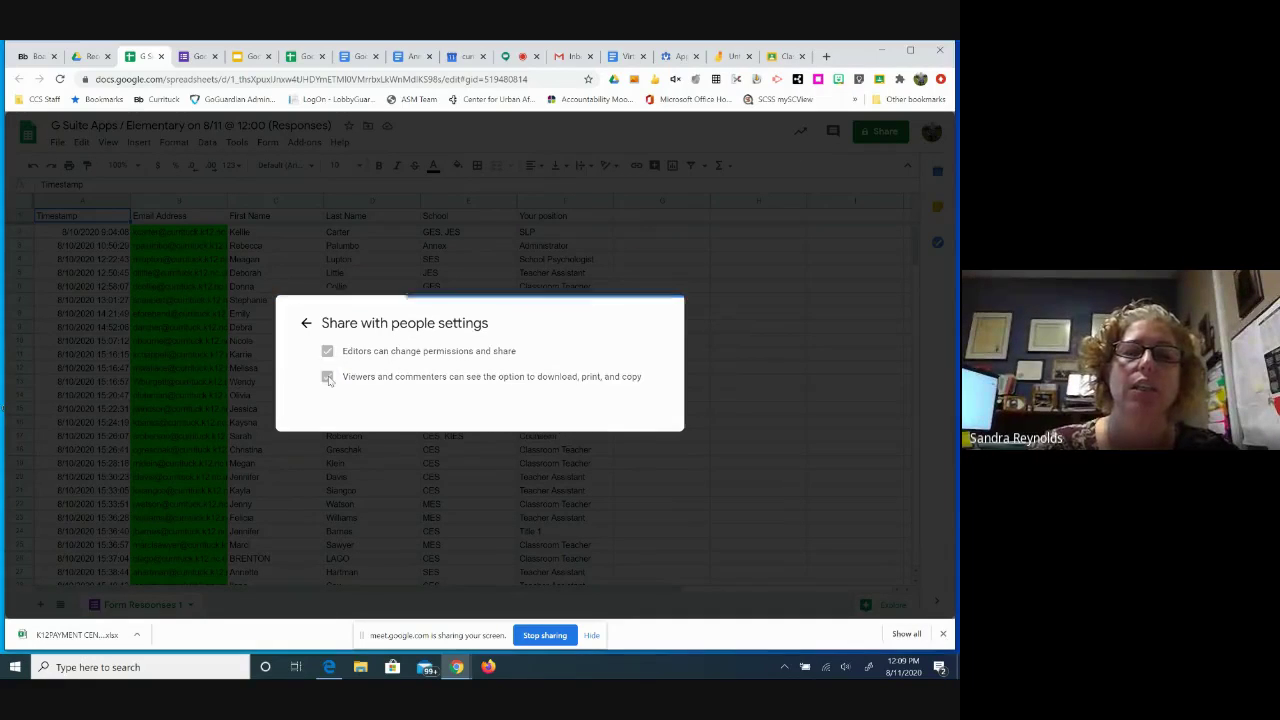
{"action": "left_click", "coordinate": [307, 325]}
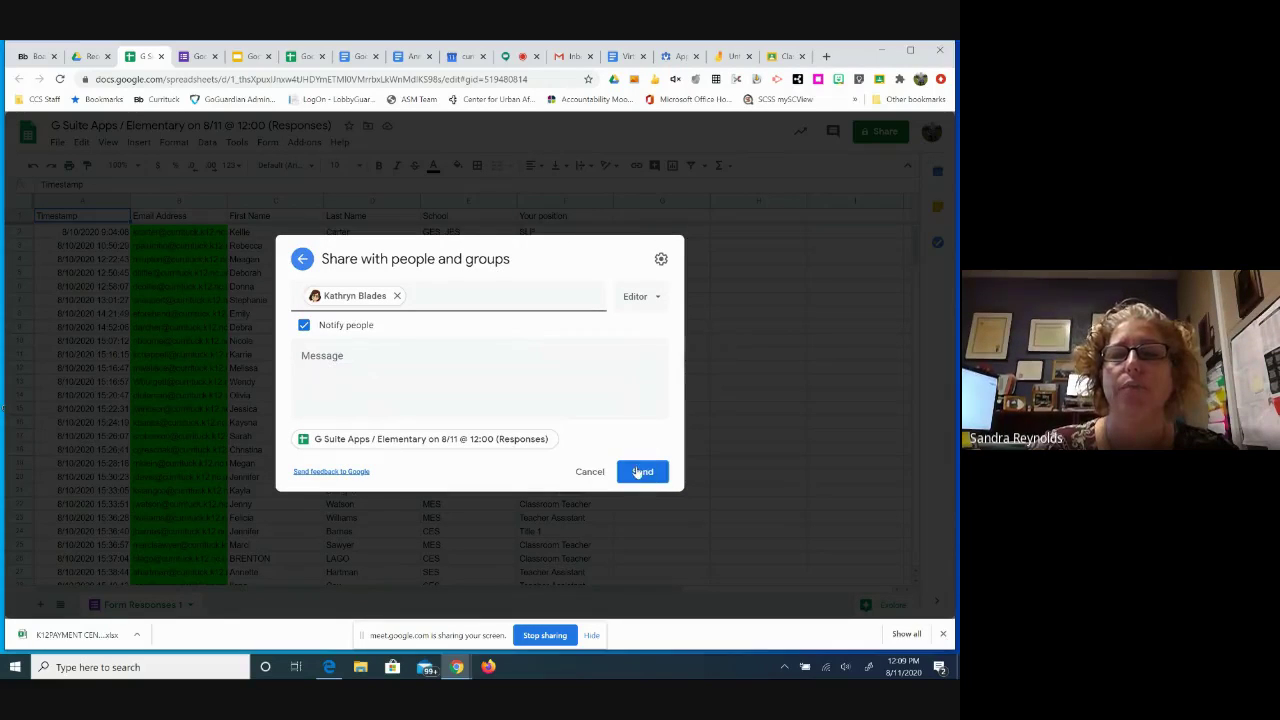
{"action": "left_click", "coordinate": [300, 260]}
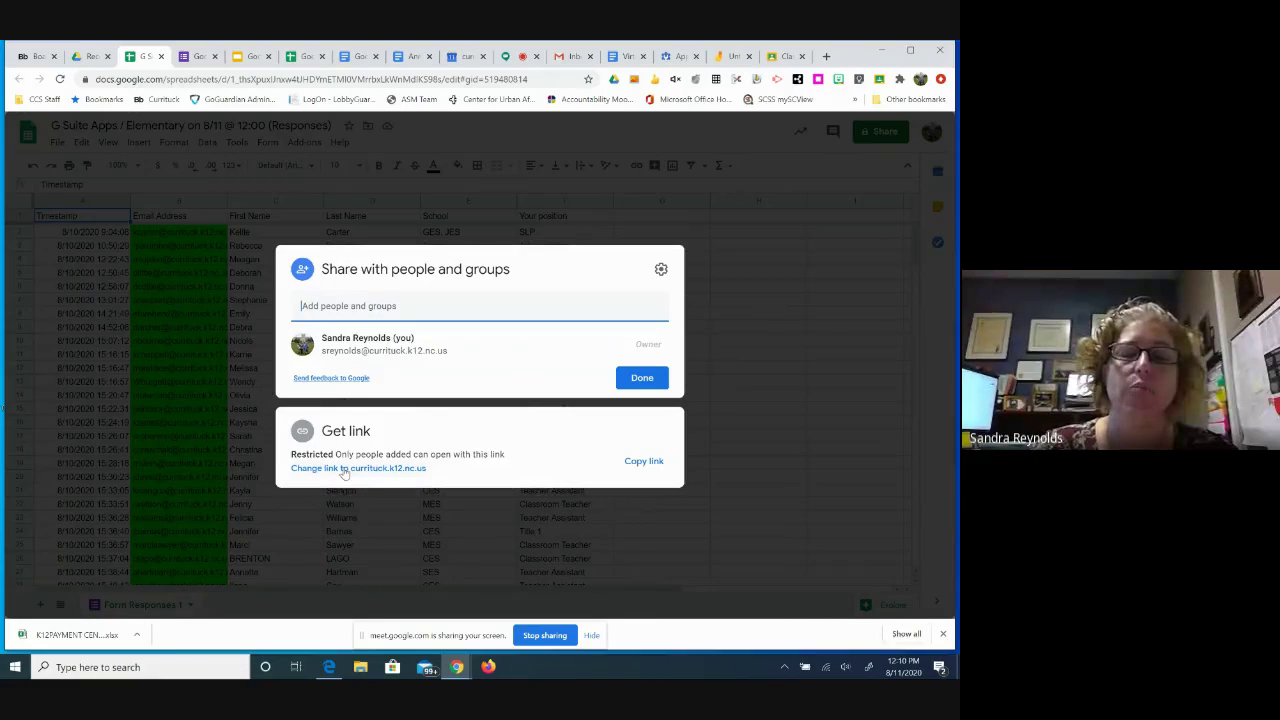
Change the spreadsheet's link access to Anyone with the link.
{"action": "left_click", "coordinate": [344, 469]}
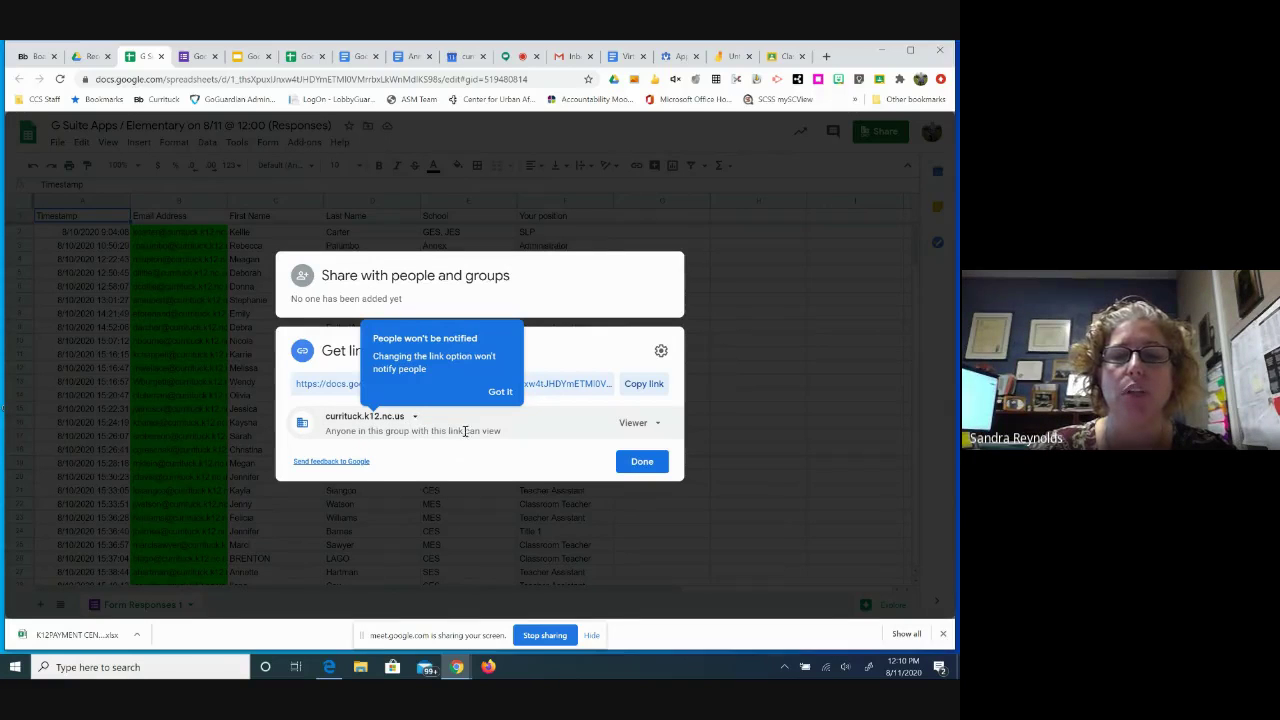
{"action": "left_click", "coordinate": [658, 426]}
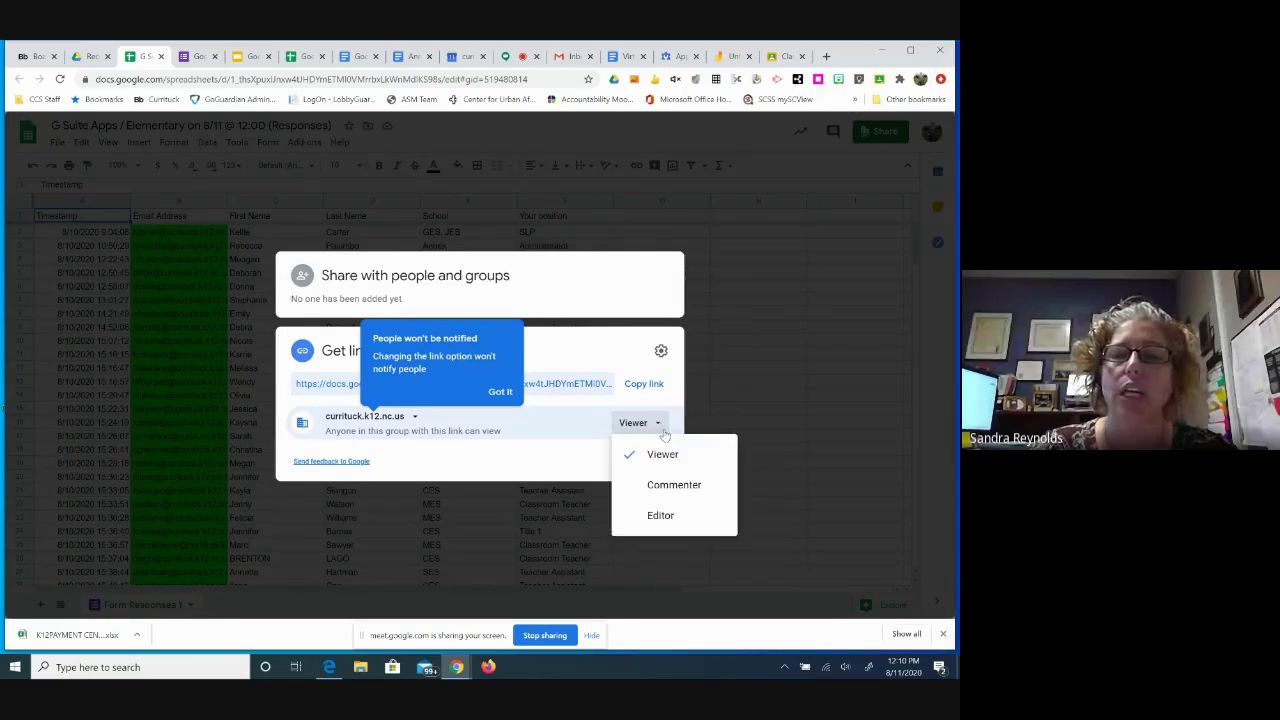
{"action": "left_click", "coordinate": [660, 517]}
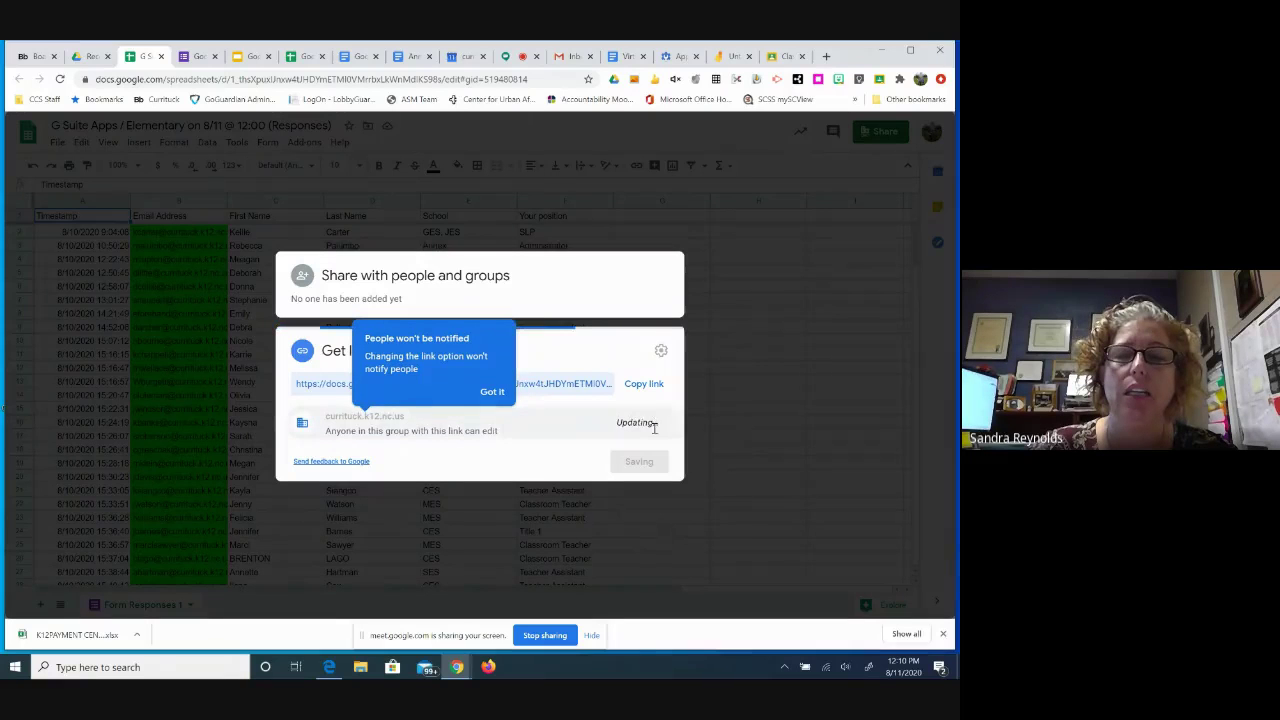
{"action": "left_click", "coordinate": [414, 418]}
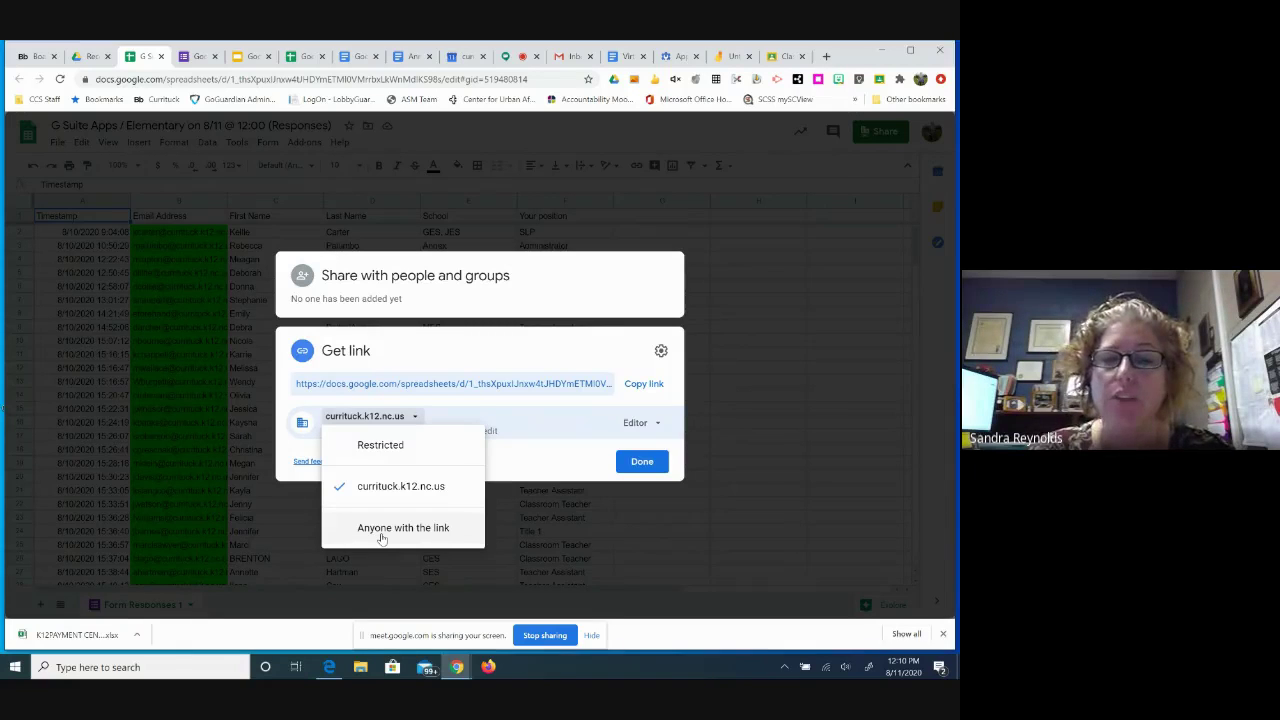
{"action": "left_click", "coordinate": [381, 538]}
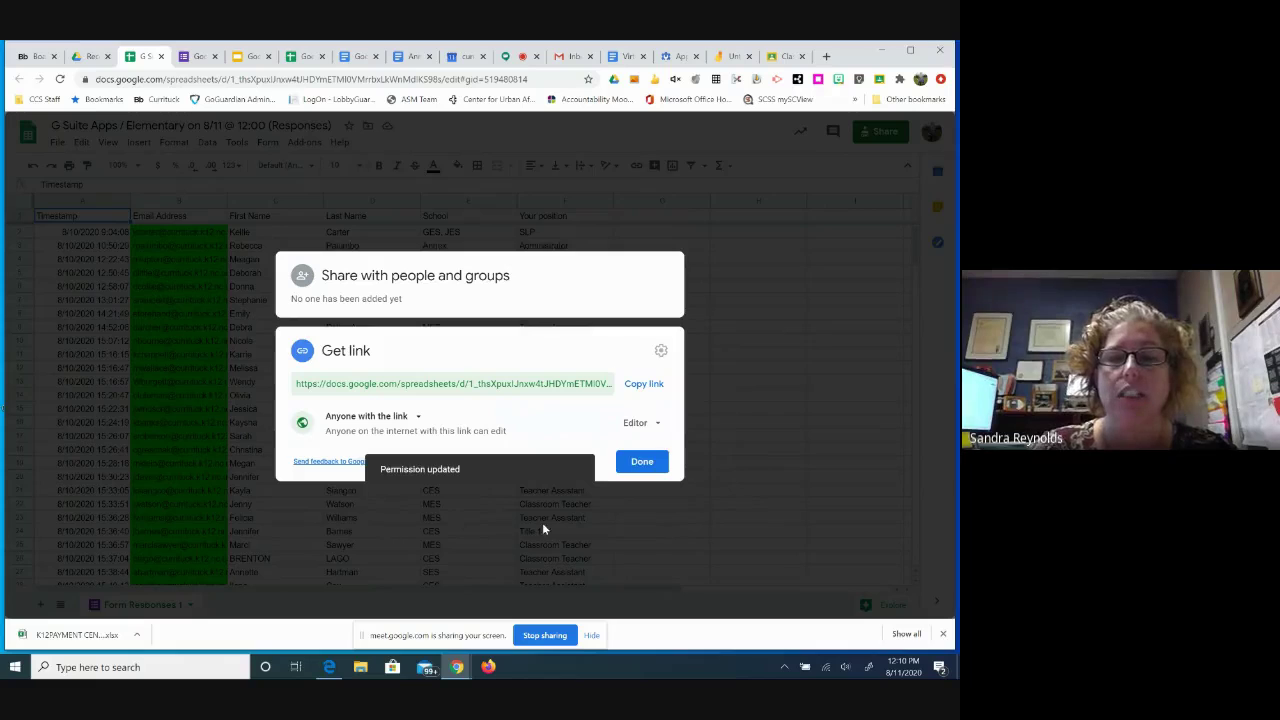
Limit link holders to Viewer, copy the share link and finish sharing.
{"action": "left_click", "coordinate": [658, 424]}
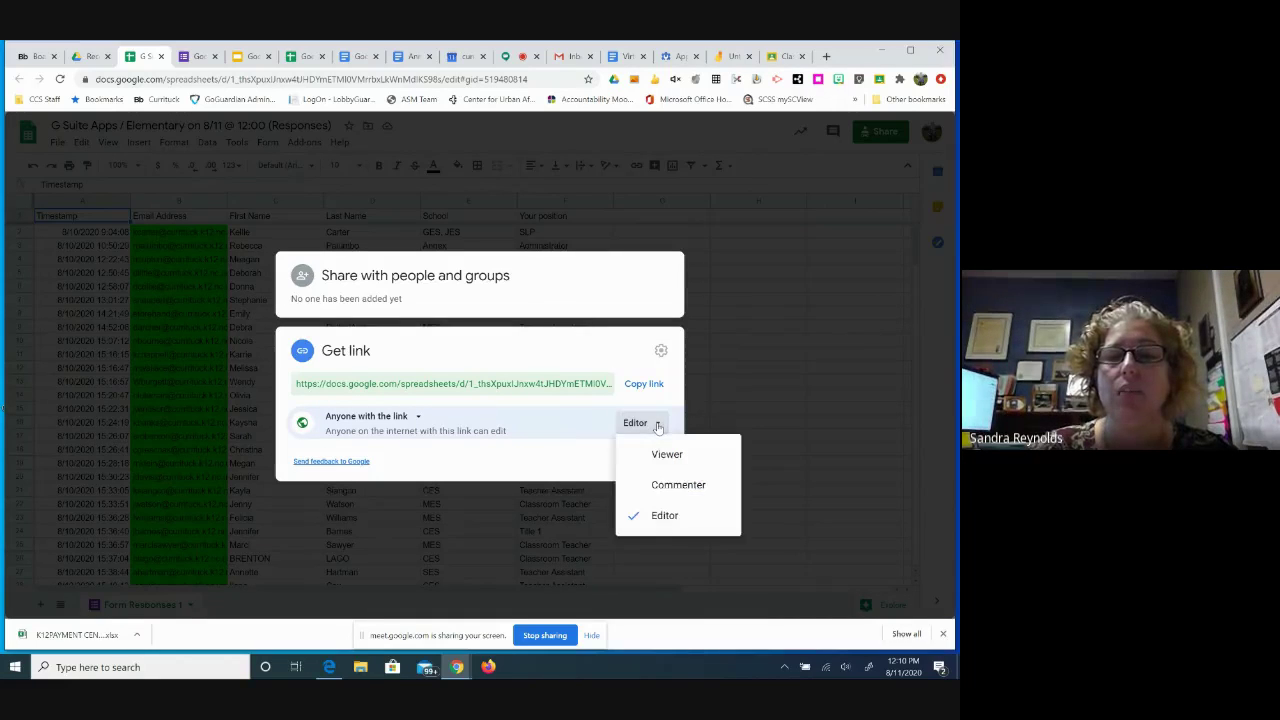
{"action": "left_click", "coordinate": [666, 454]}
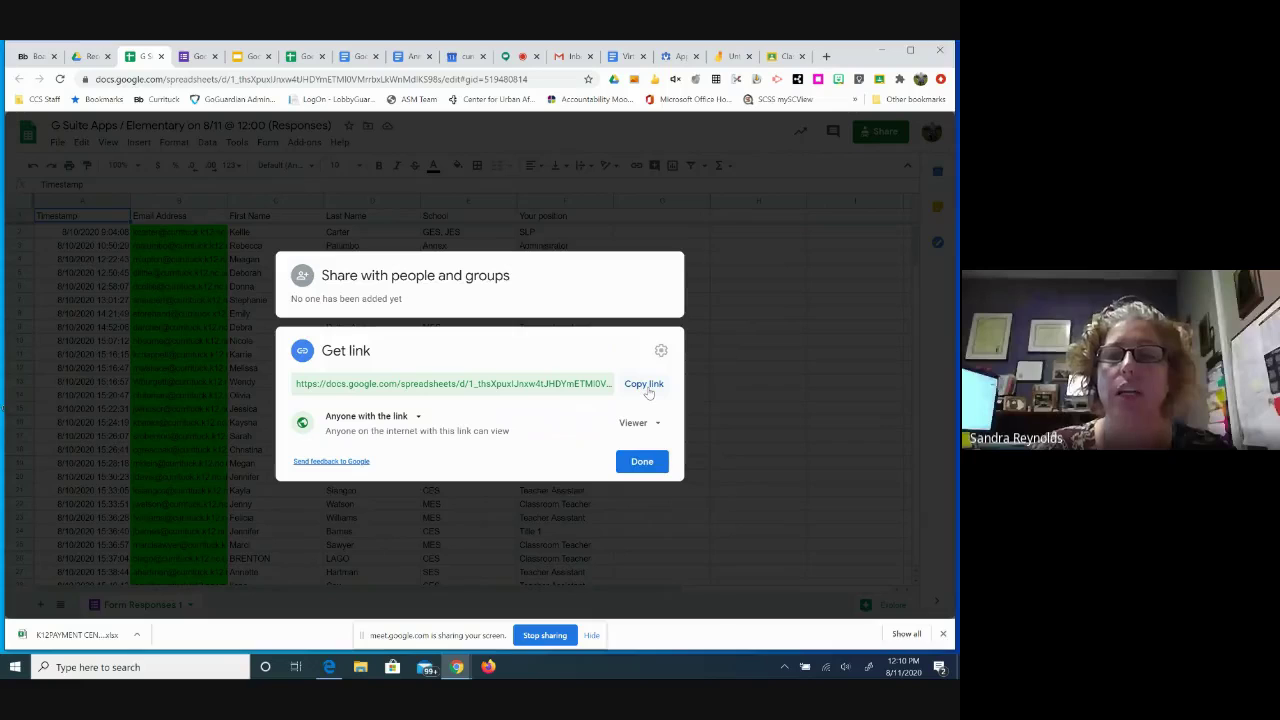
{"action": "left_click", "coordinate": [646, 386]}
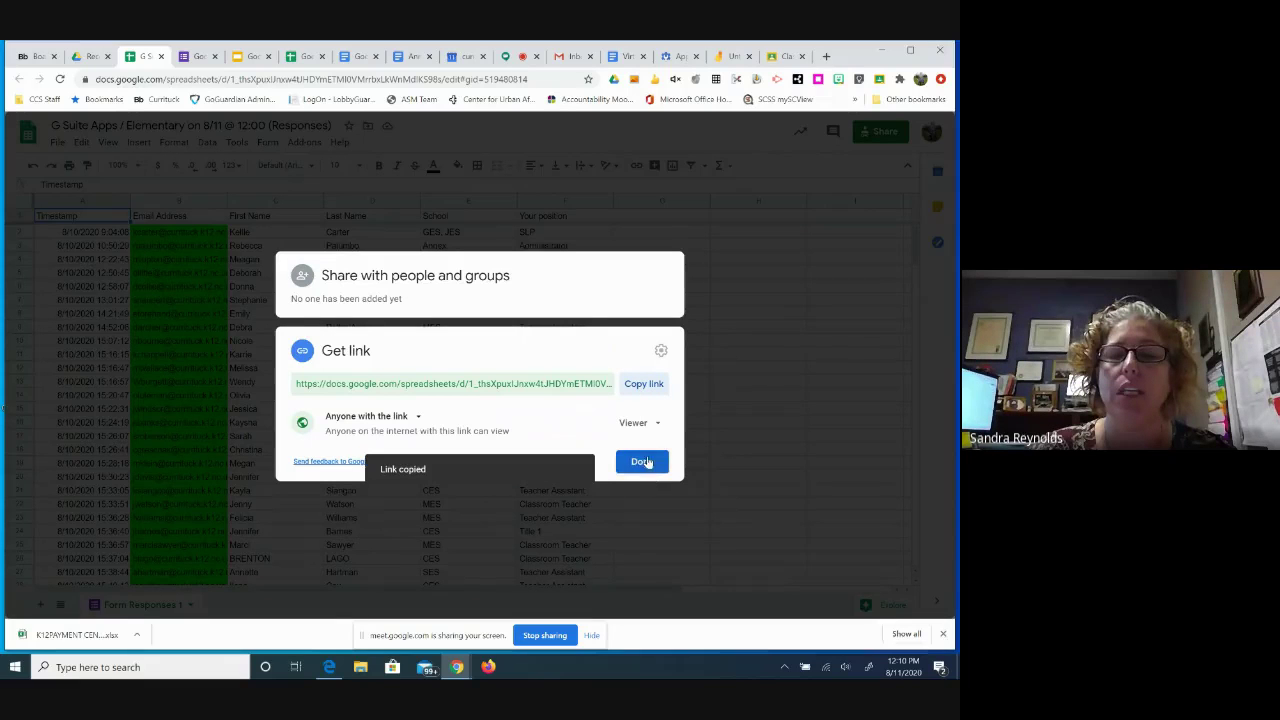
{"action": "left_click", "coordinate": [645, 465]}
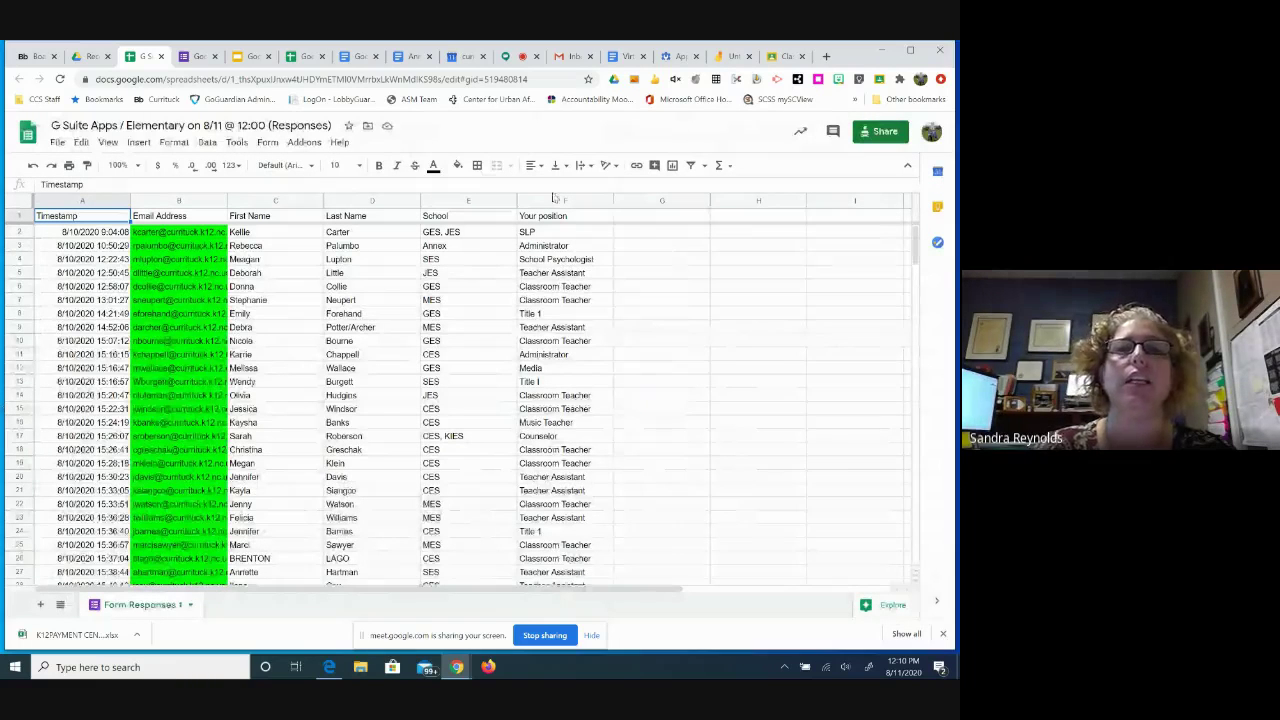
Go to My Drive in Google Drive, start a new folder, then cancel it unnamed.
{"action": "left_click", "coordinate": [91, 56]}
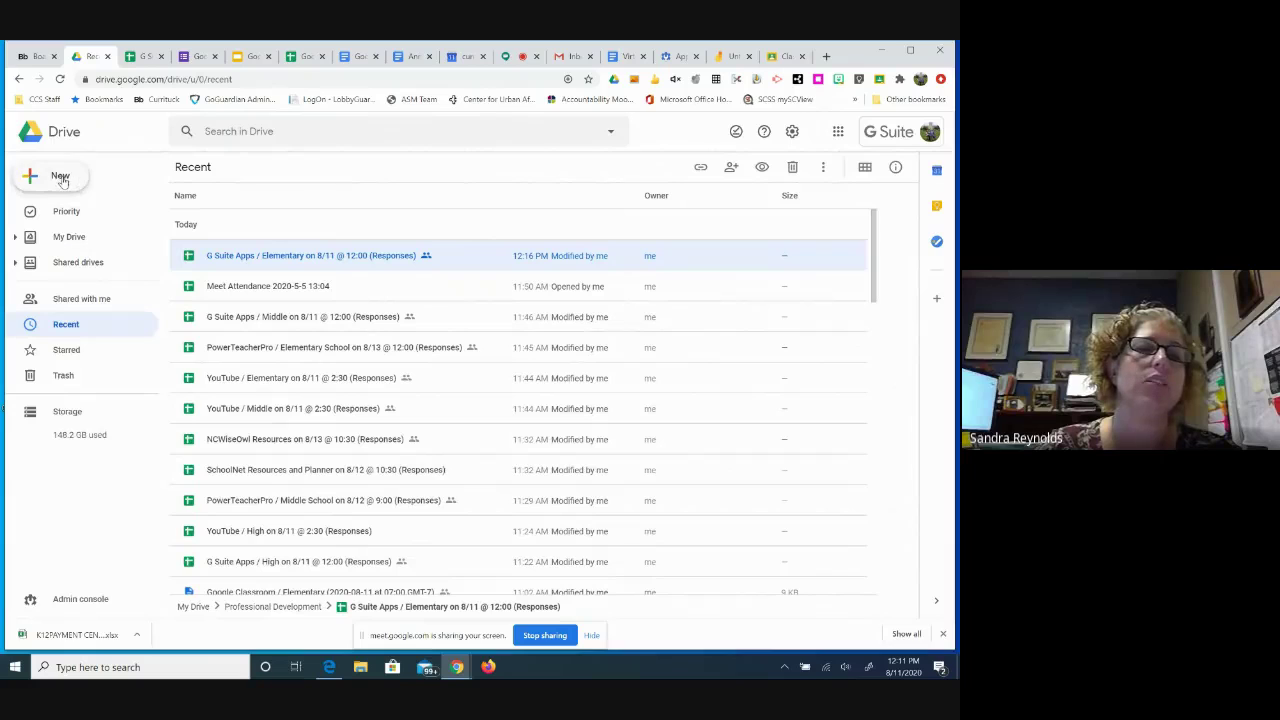
{"action": "left_click", "coordinate": [85, 240]}
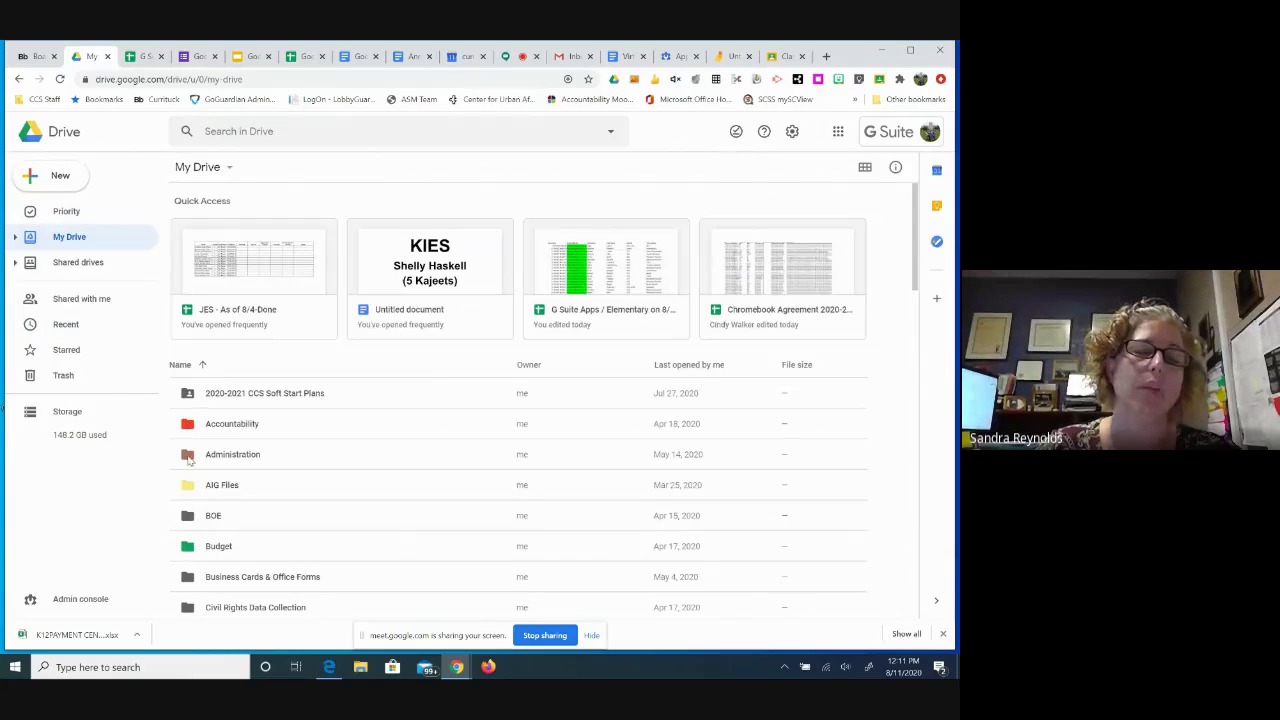
{"action": "left_click", "coordinate": [58, 176]}
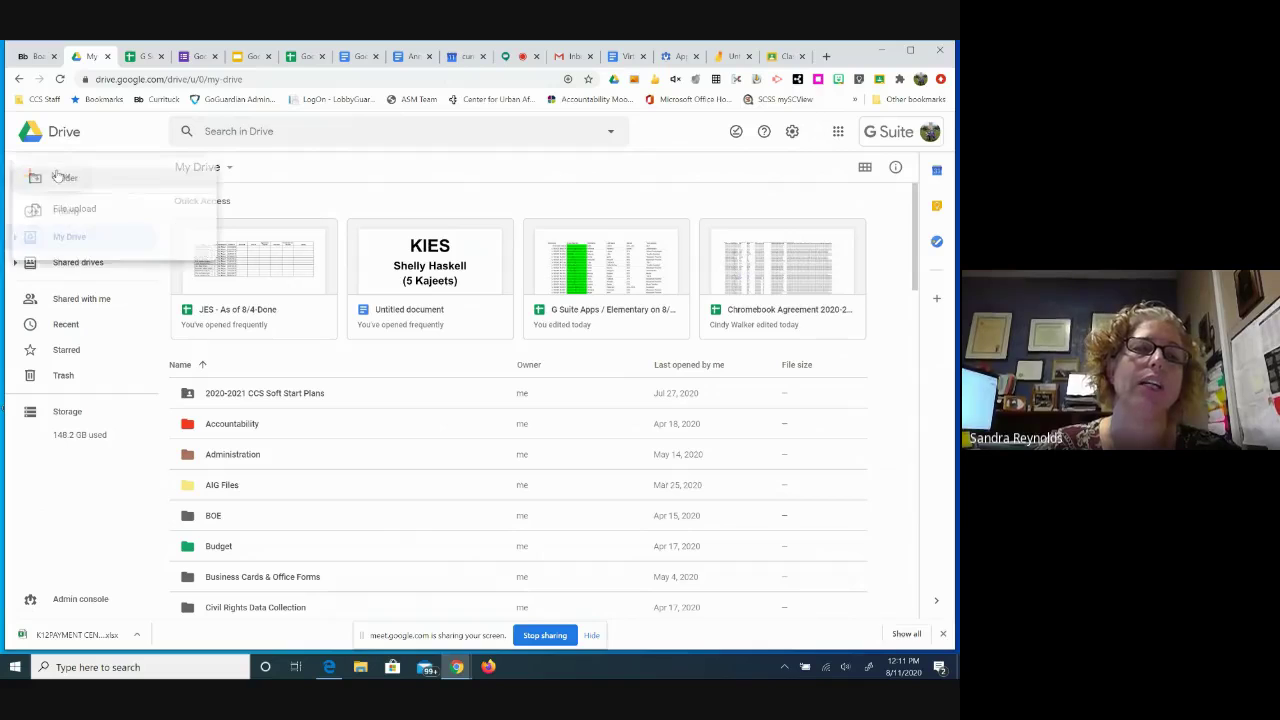
{"action": "left_click", "coordinate": [63, 182]}
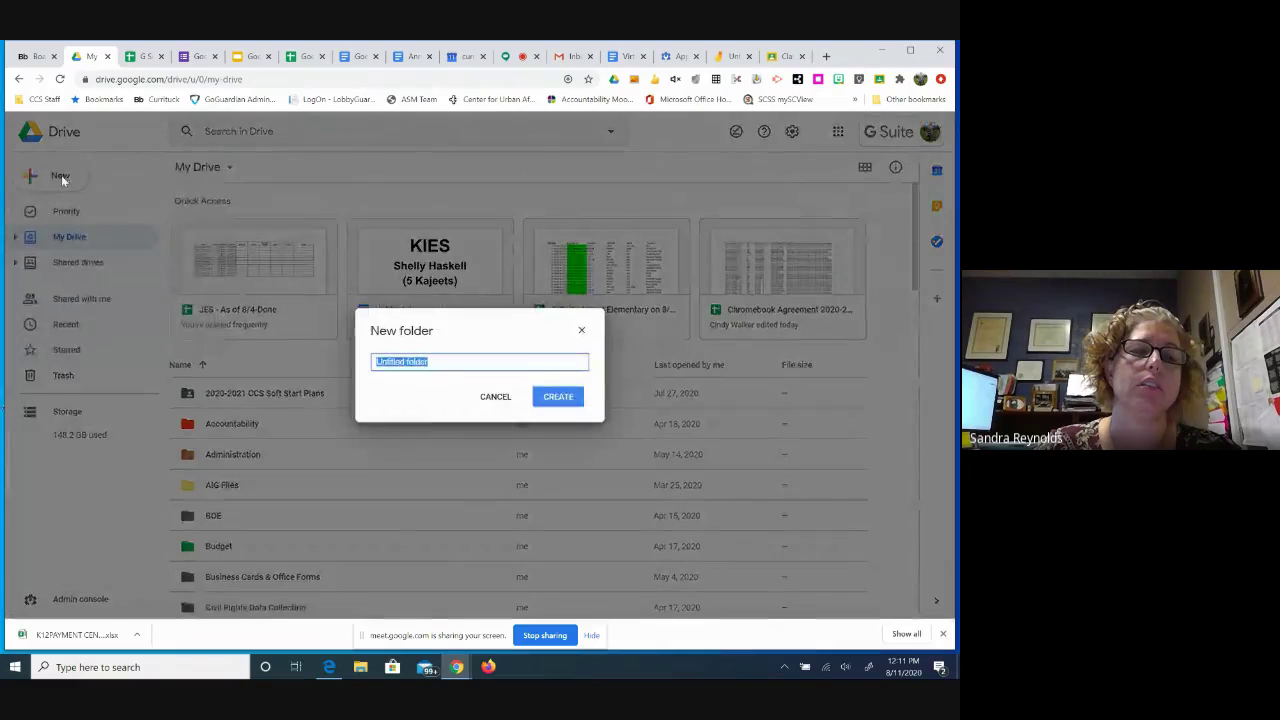
{"action": "type", "text": "Gia"}
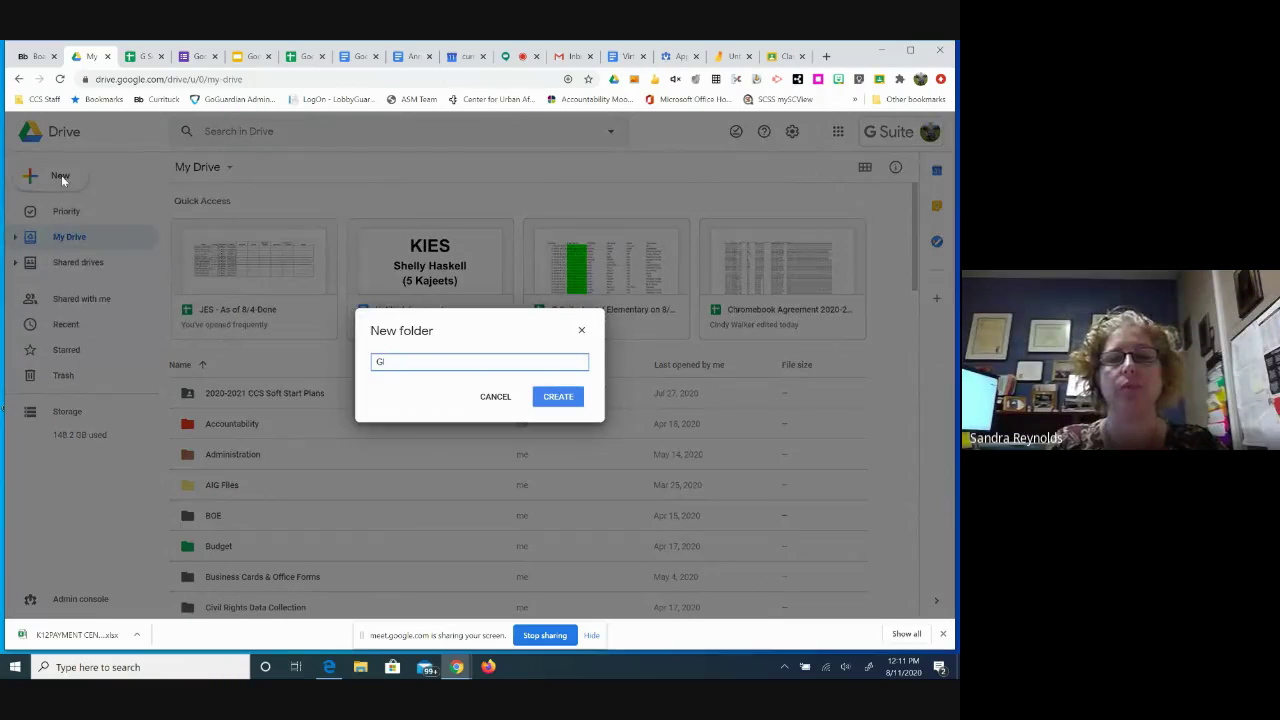
{"action": "key", "text": "BackSpace"}
{"action": "key", "text": "BackSpace"}
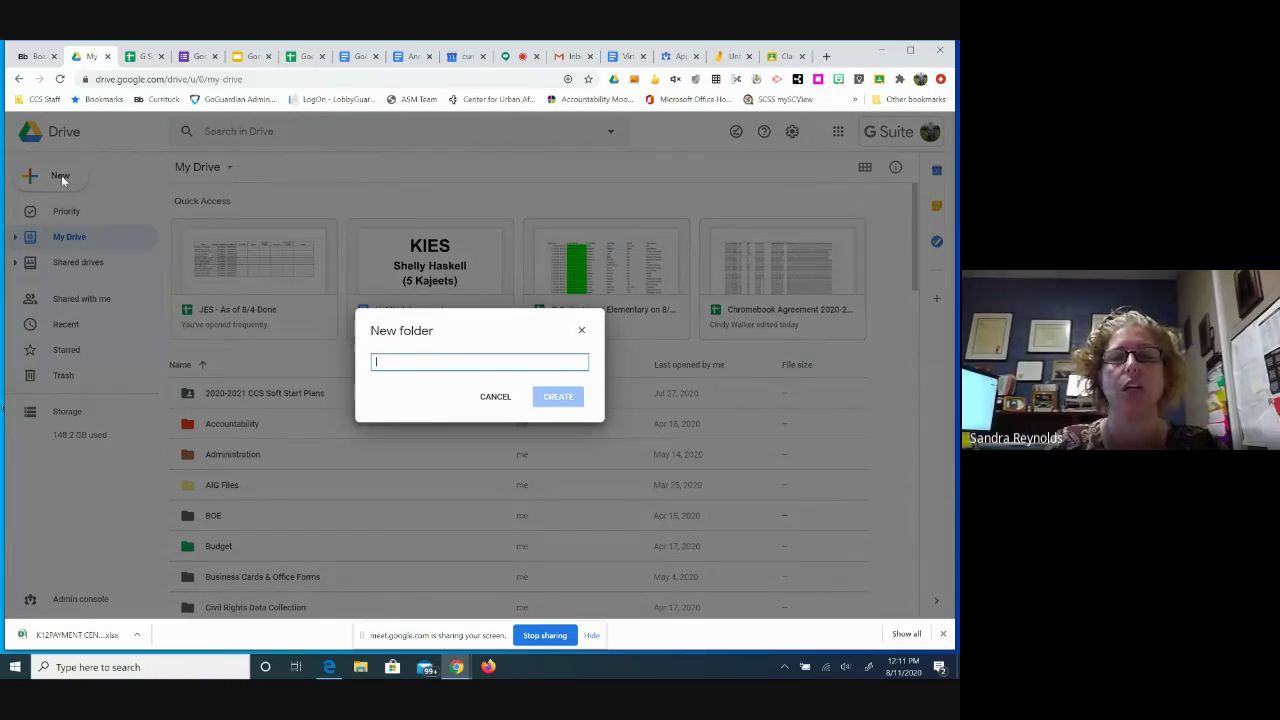
{"action": "left_click", "coordinate": [495, 397]}
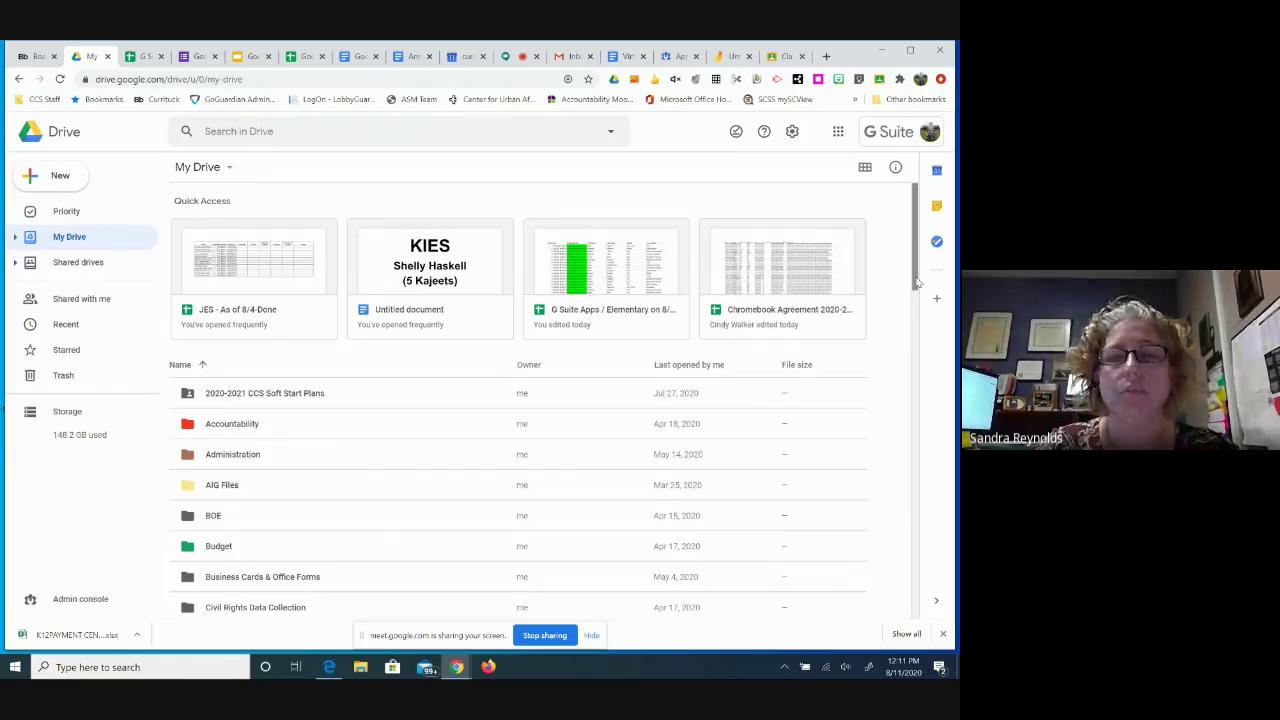
Open the Classroom folder, look inside Bold School Book Study, then return to Classroom.
{"action": "scroll", "coordinate": [919, 300], "scroll_direction": "down", "scroll_amount": 1}
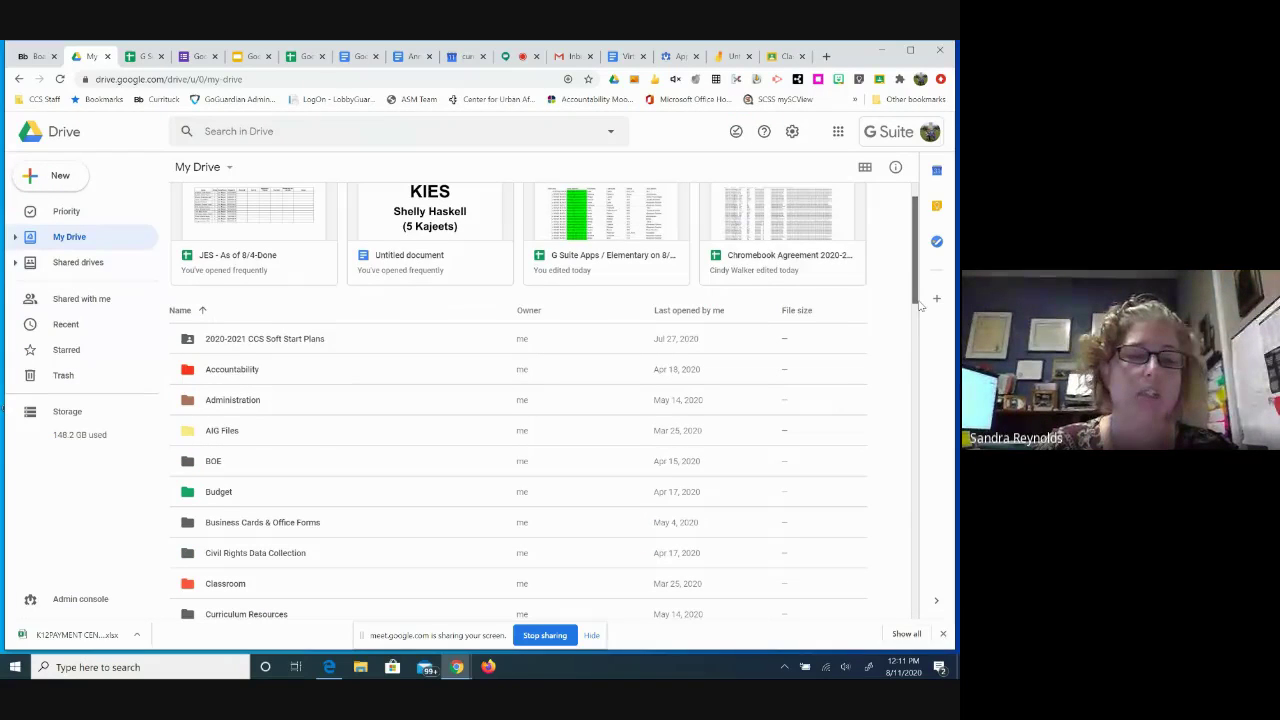
{"action": "scroll", "coordinate": [921, 306], "scroll_direction": "down", "scroll_amount": 10}
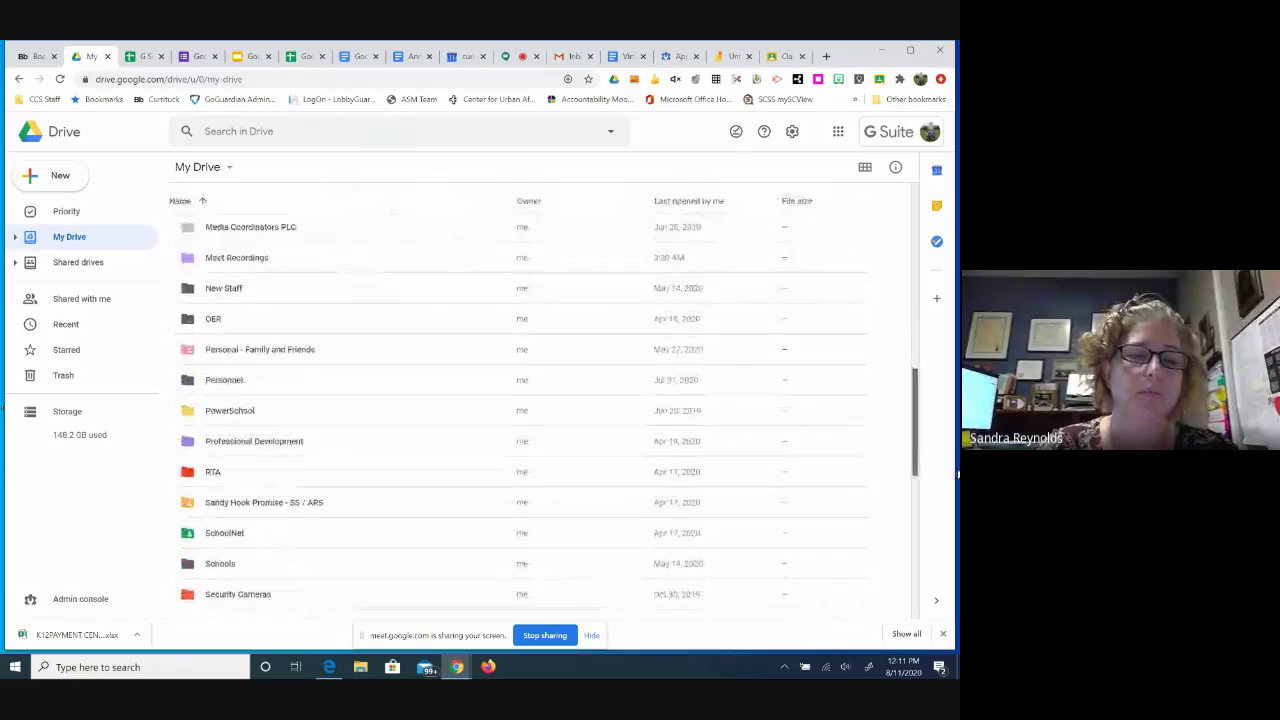
{"action": "mouse_move", "coordinate": [955, 486]}
{"action": "left_mouse_down"}
{"action": "mouse_move", "coordinate": [955, 551]}
{"action": "mouse_move", "coordinate": [955, 483]}
{"action": "left_mouse_up"}
{"action": "scroll", "coordinate": [428, 480], "scroll_direction": "up", "scroll_amount": 4}
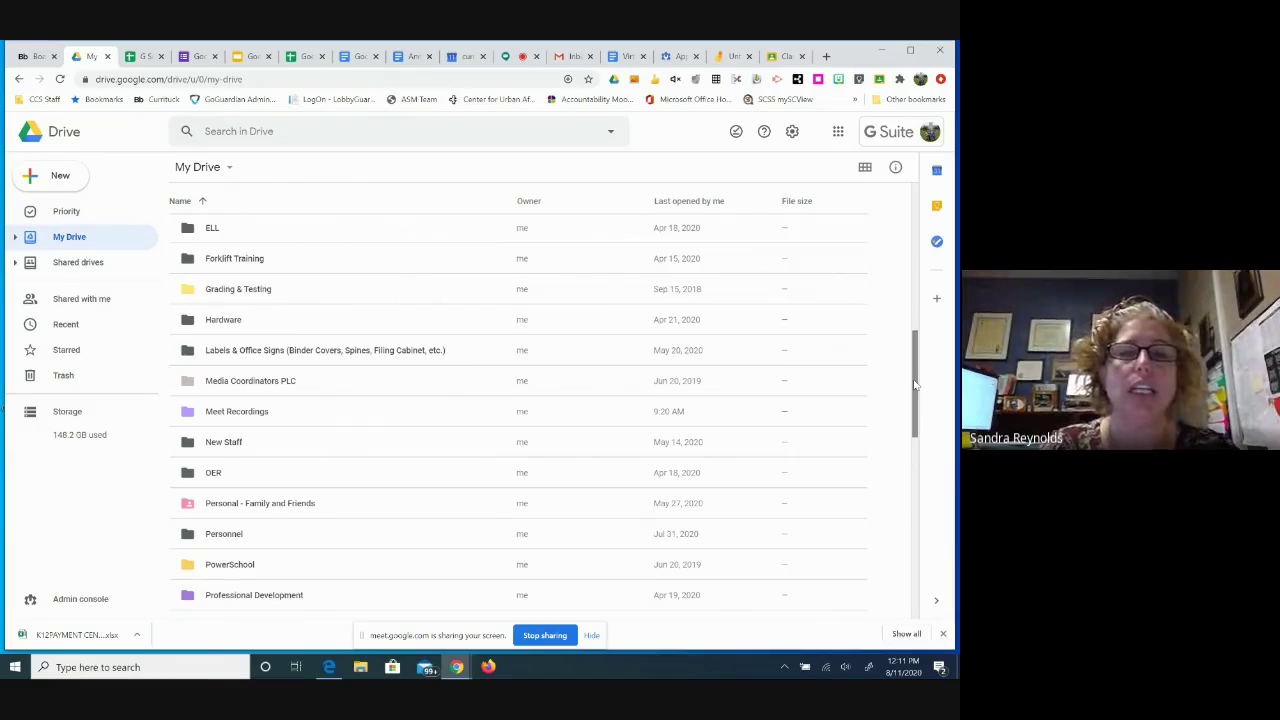
{"action": "left_click_drag", "start_coordinate": [914, 384], "coordinate": [914, 291]}
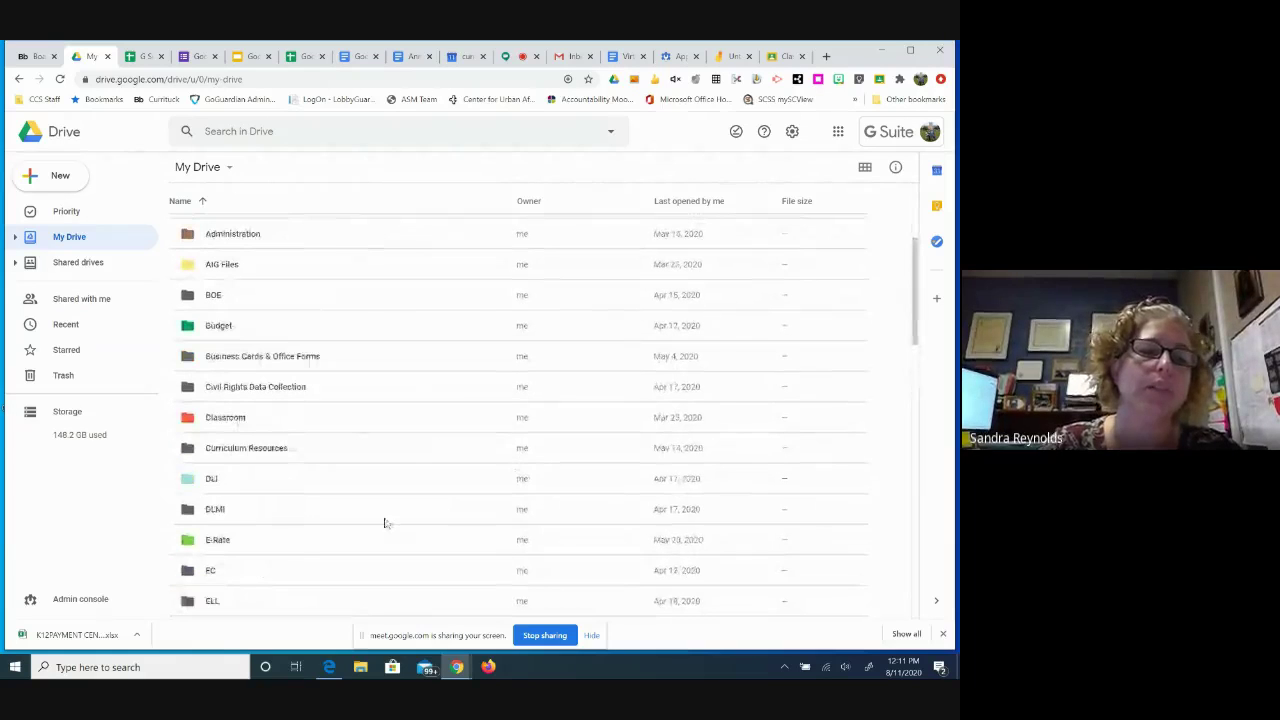
{"action": "double_click", "coordinate": [233, 419]}
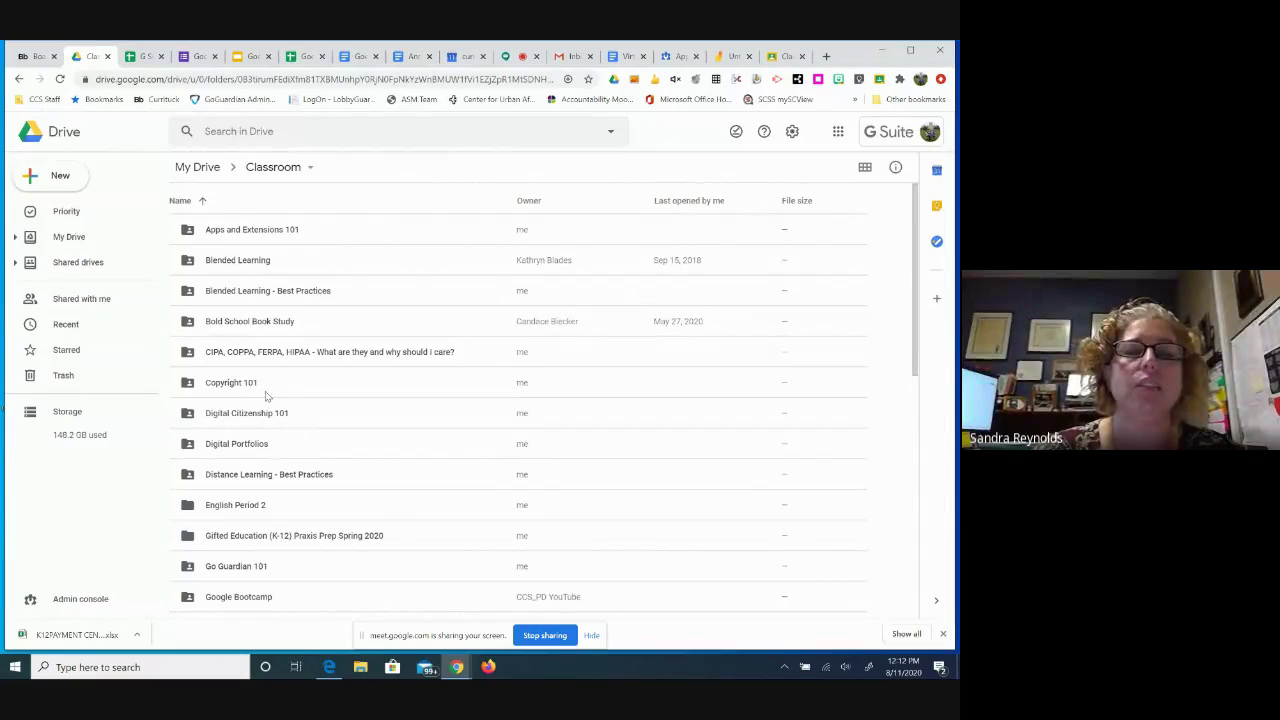
{"action": "left_click", "coordinate": [262, 326]}
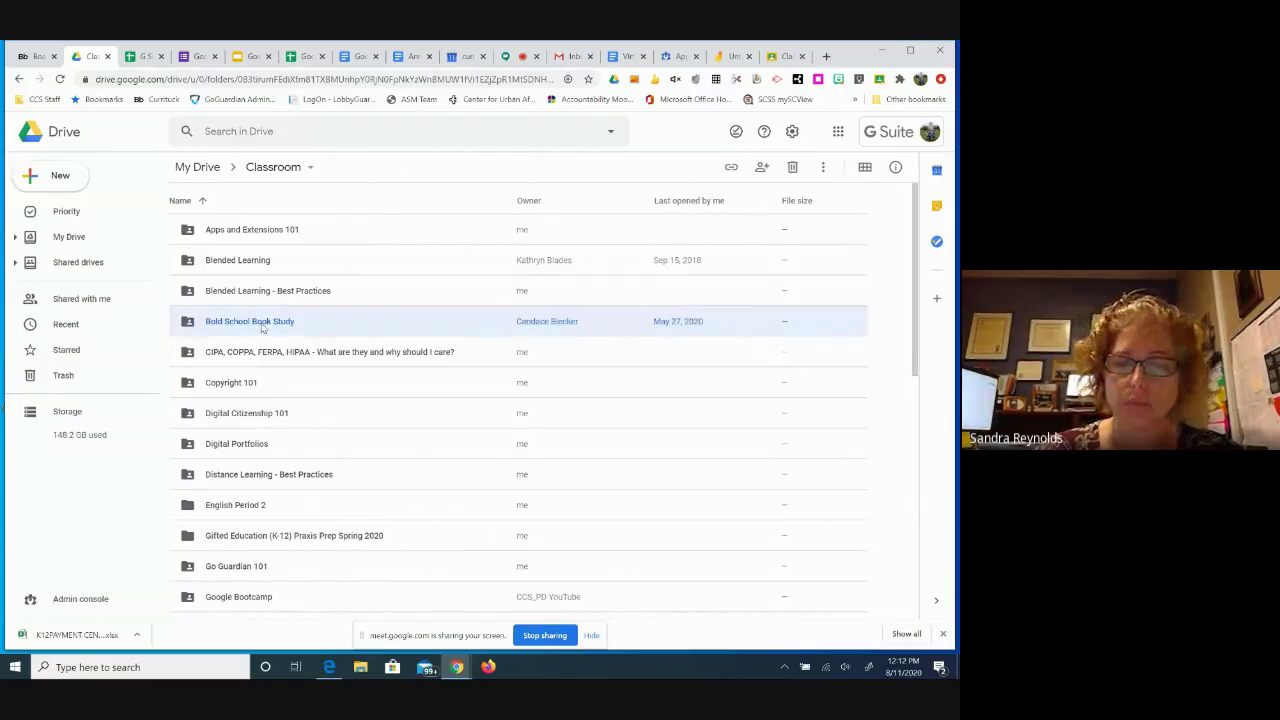
{"action": "double_click", "coordinate": [262, 326]}
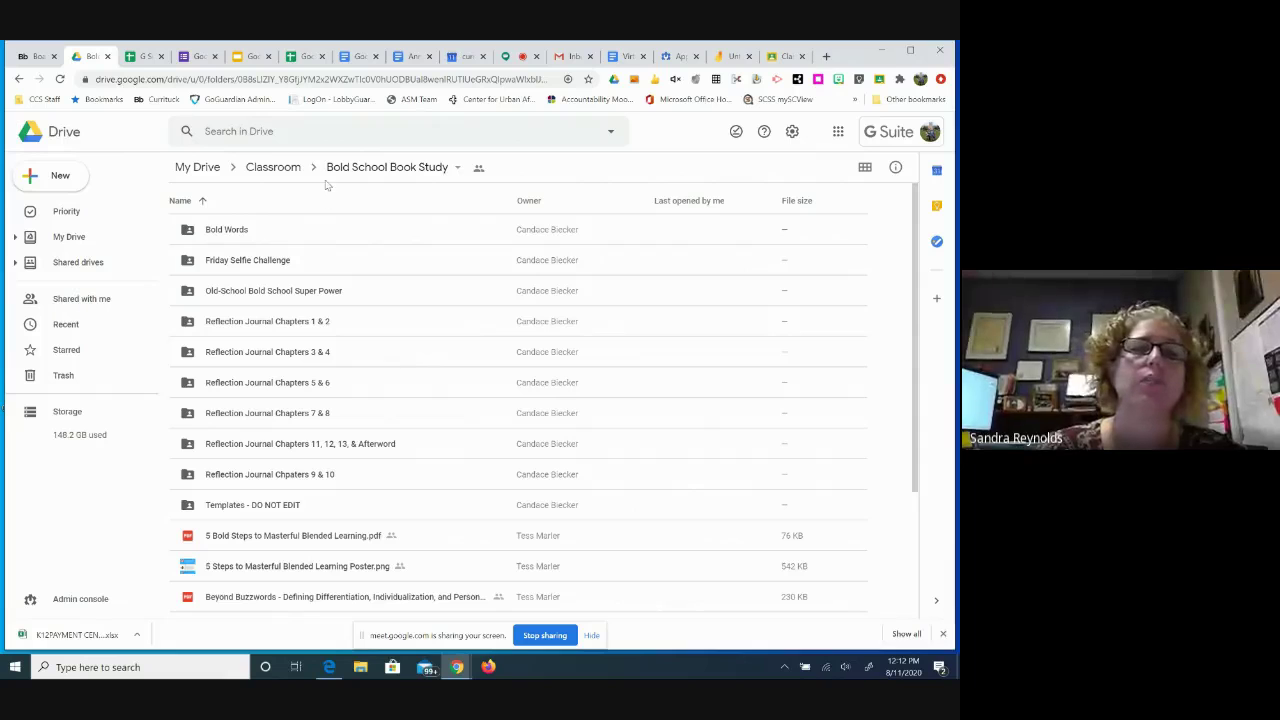
{"action": "left_click", "coordinate": [271, 168]}
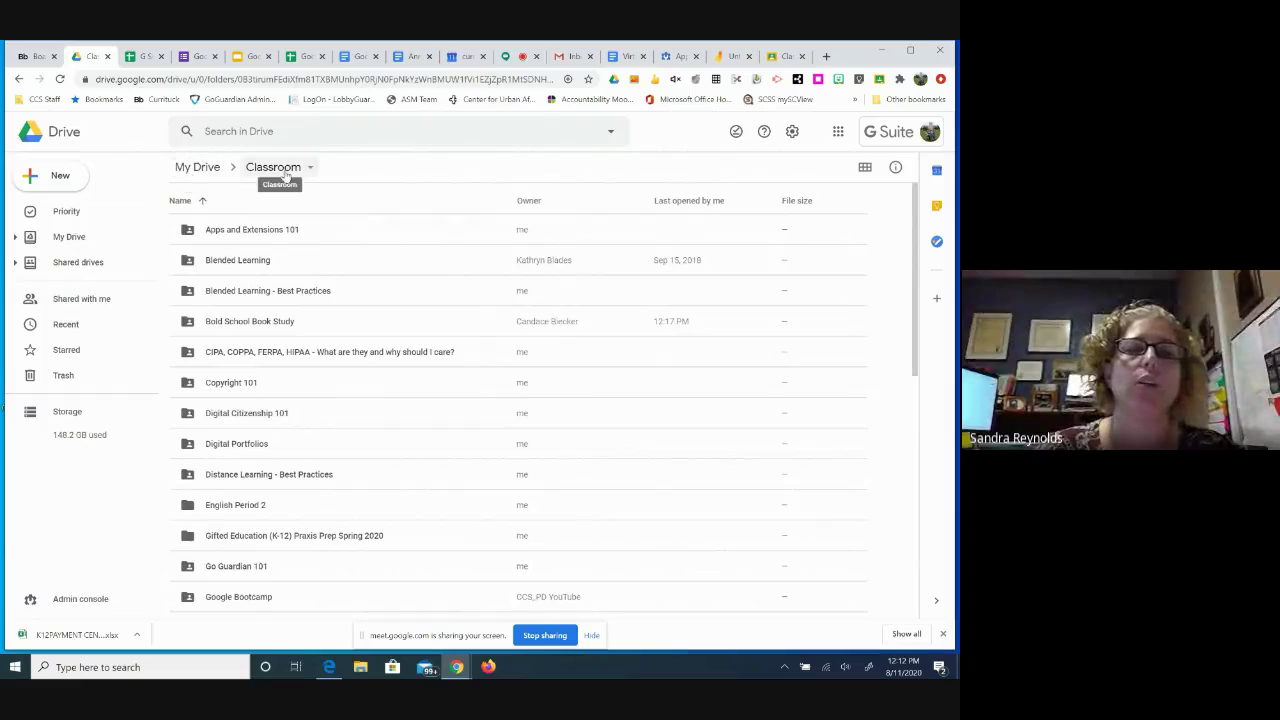
{"action": "double_click", "coordinate": [247, 321]}
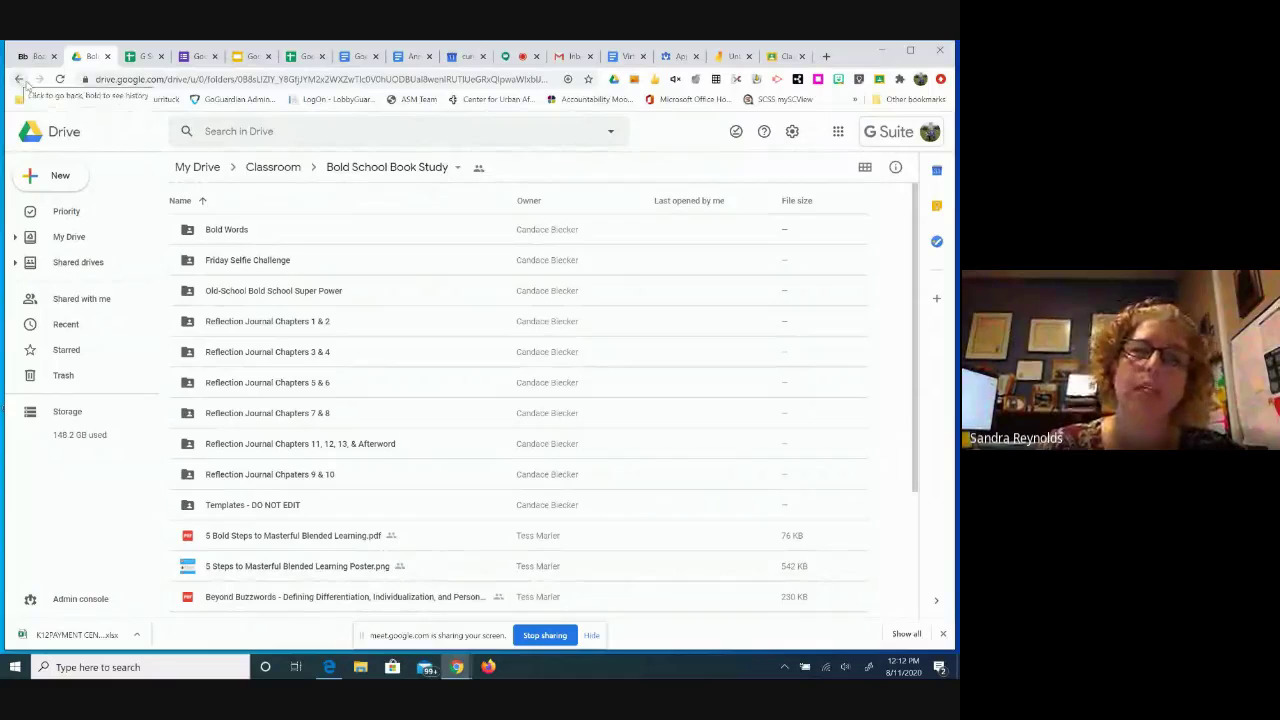
{"action": "left_click", "coordinate": [279, 170]}
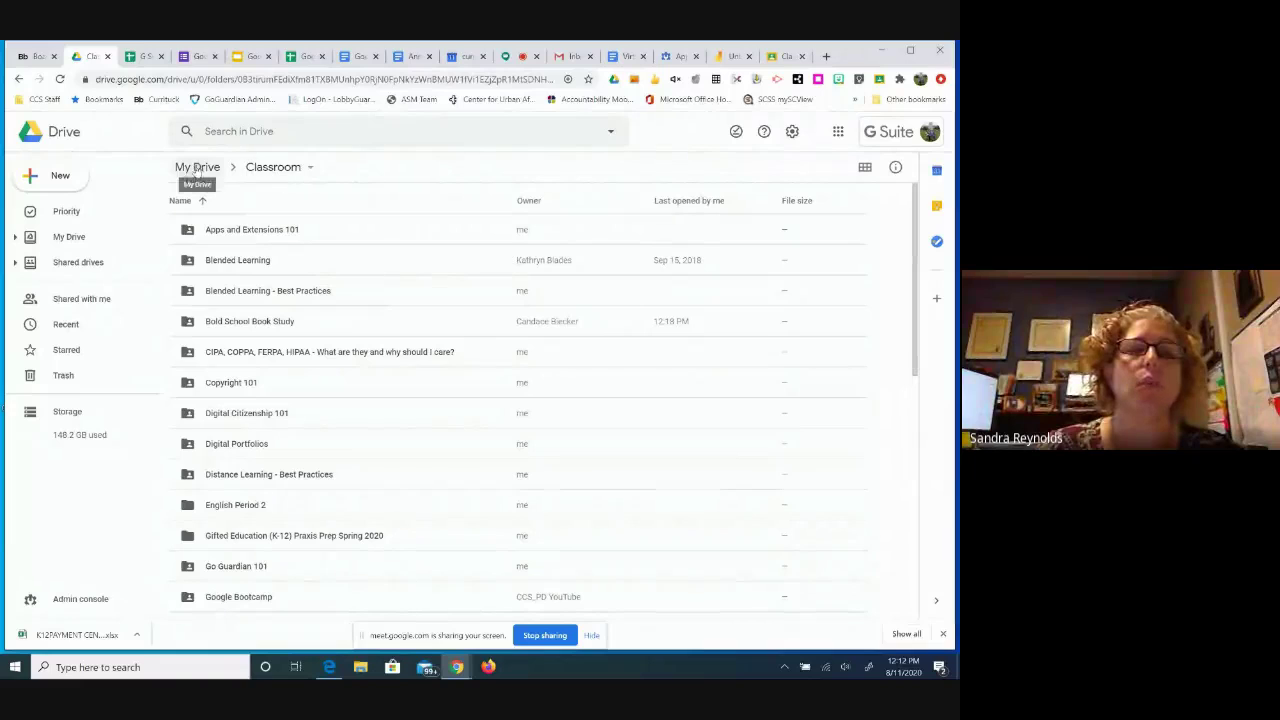
{"action": "left_click", "coordinate": [311, 169]}
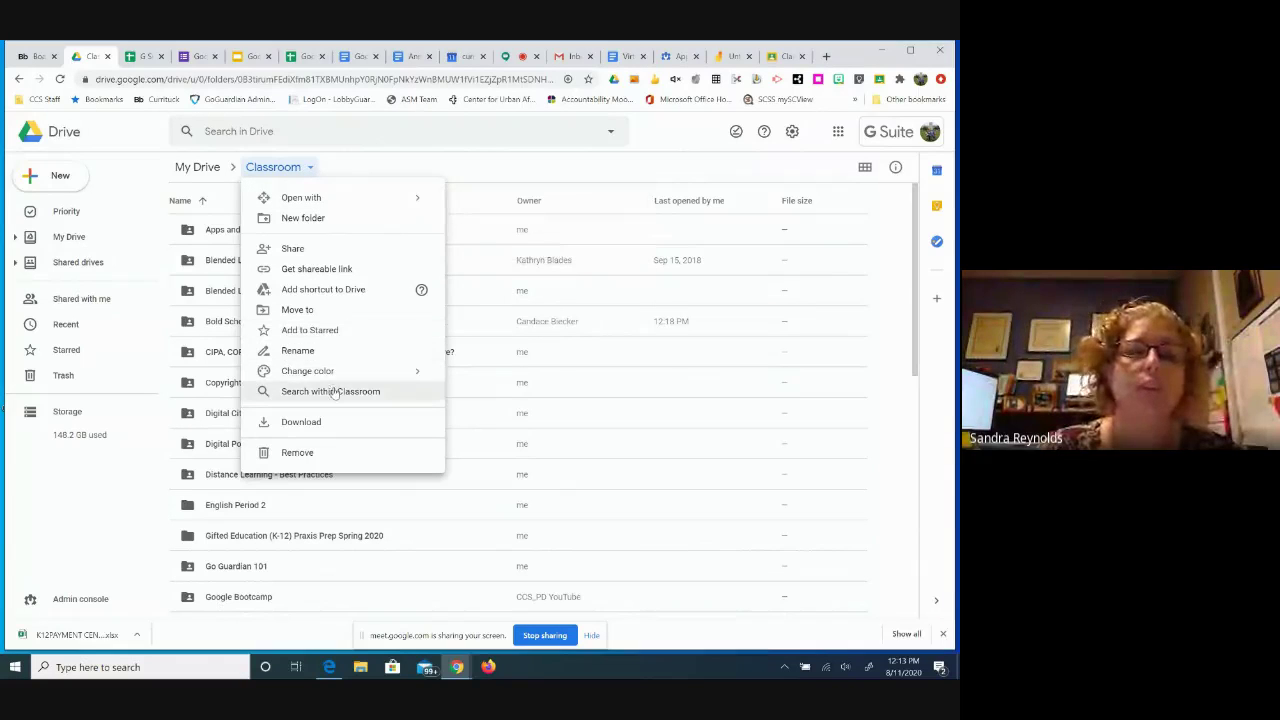
{"action": "mouse_move", "coordinate": [423, 370]}
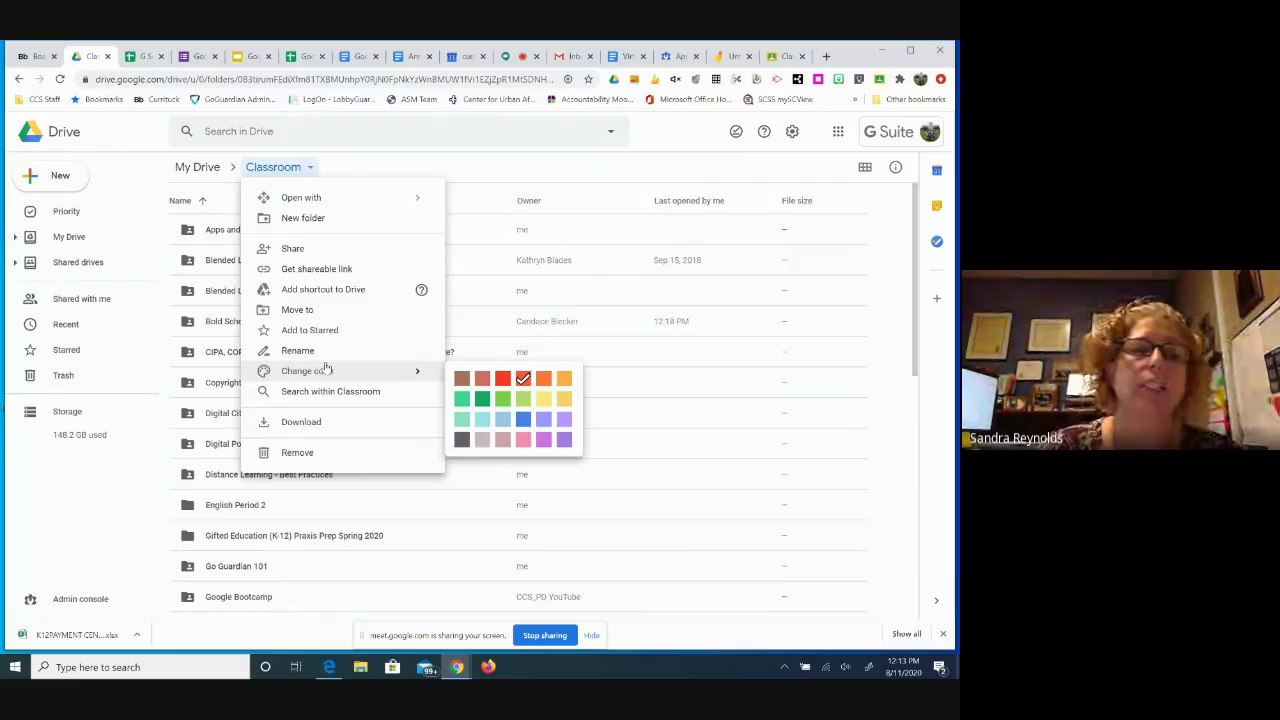
{"action": "left_click", "coordinate": [317, 268]}
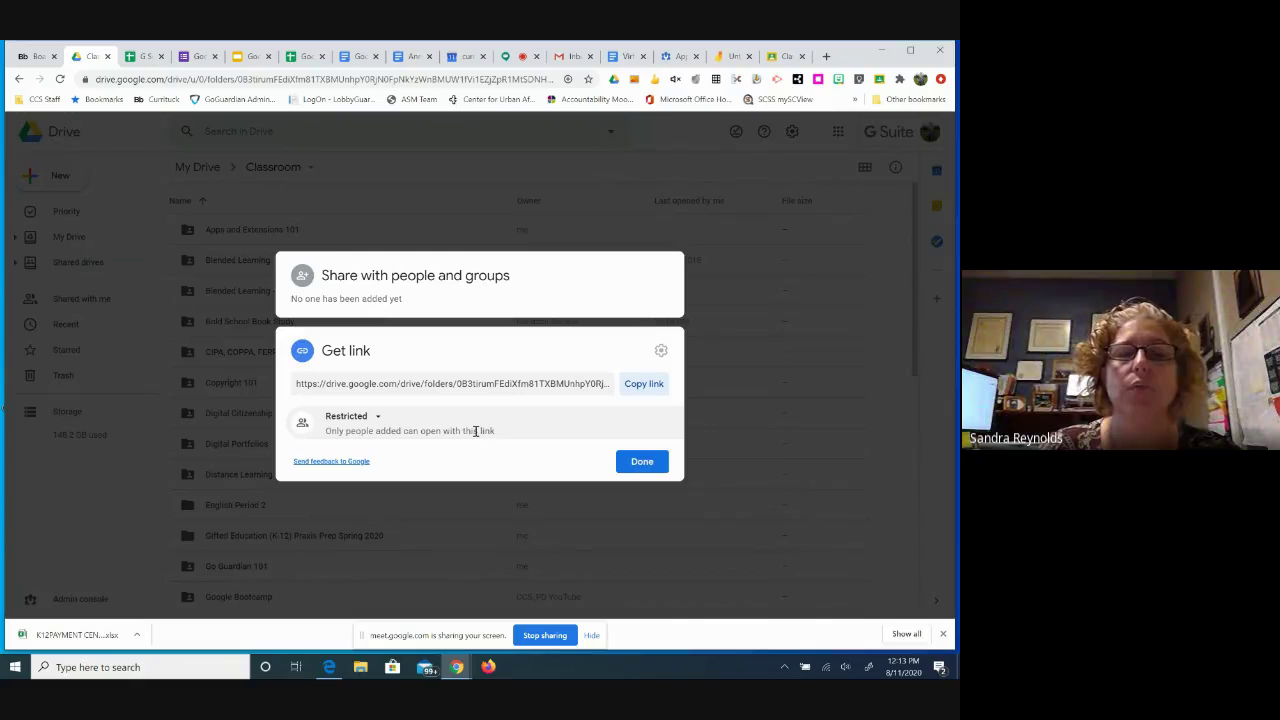
{"action": "left_click", "coordinate": [379, 419]}
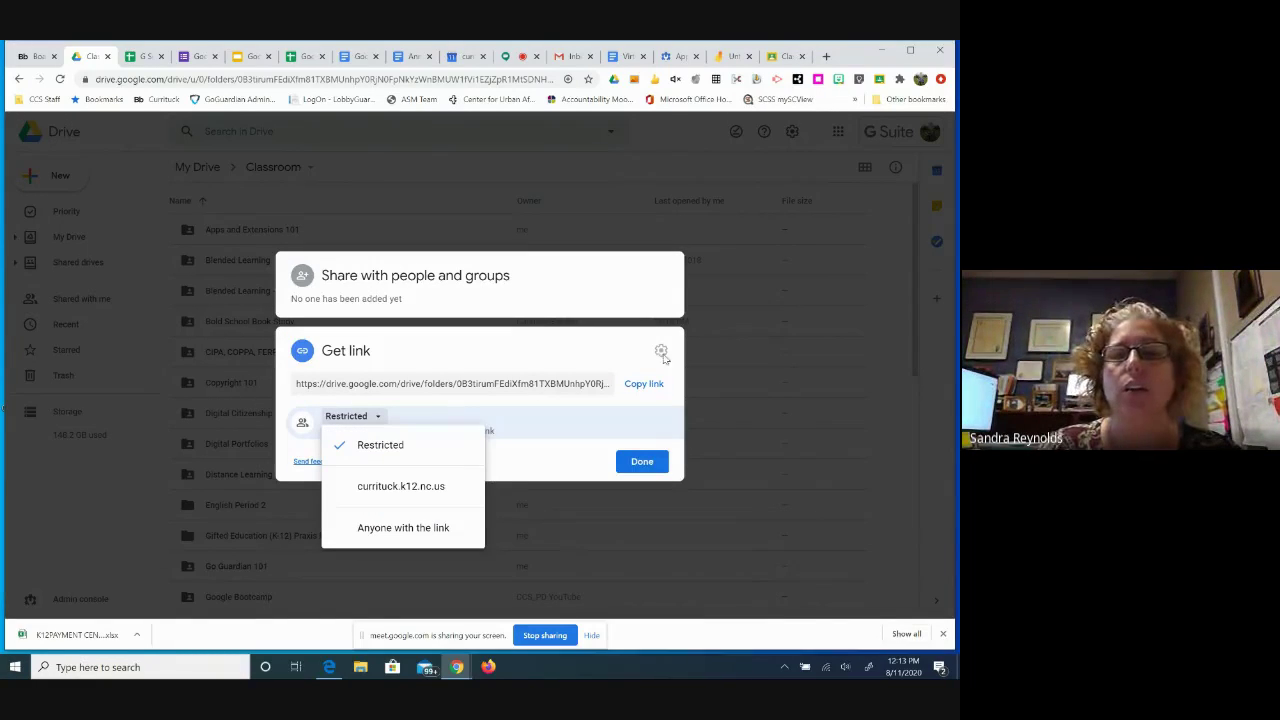
{"action": "left_click", "coordinate": [643, 463]}
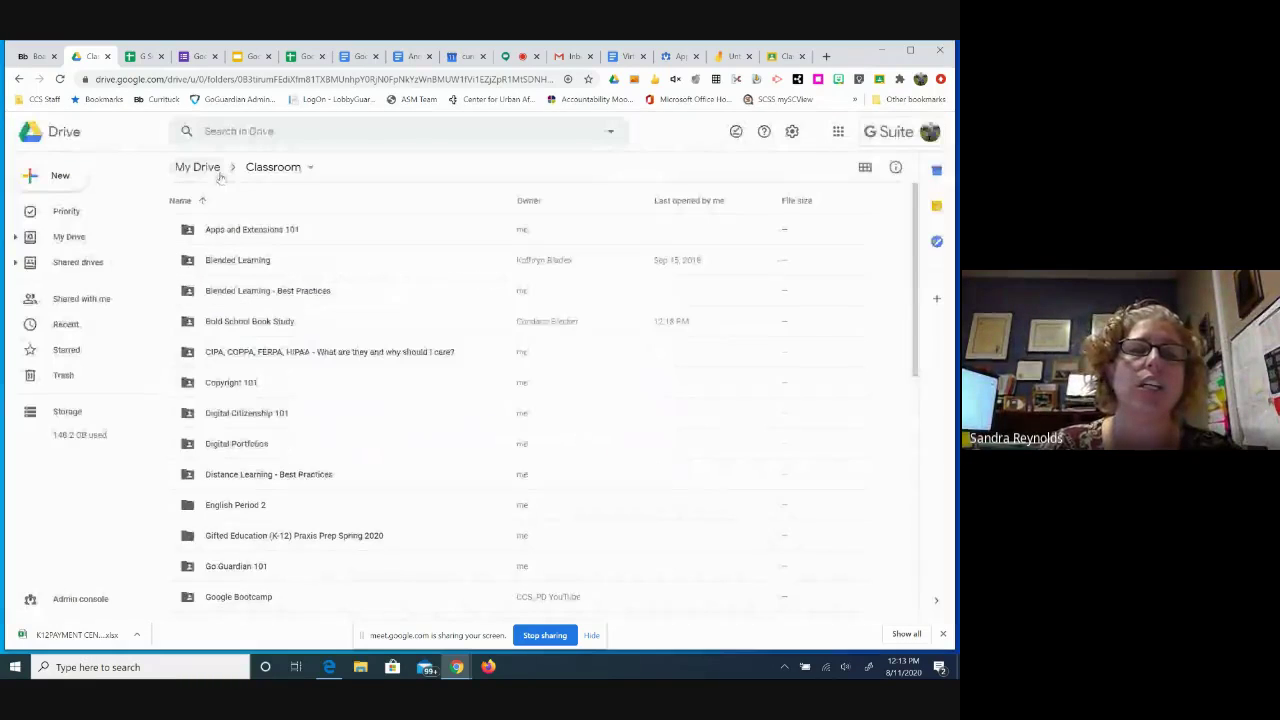
{"action": "left_click", "coordinate": [314, 168]}
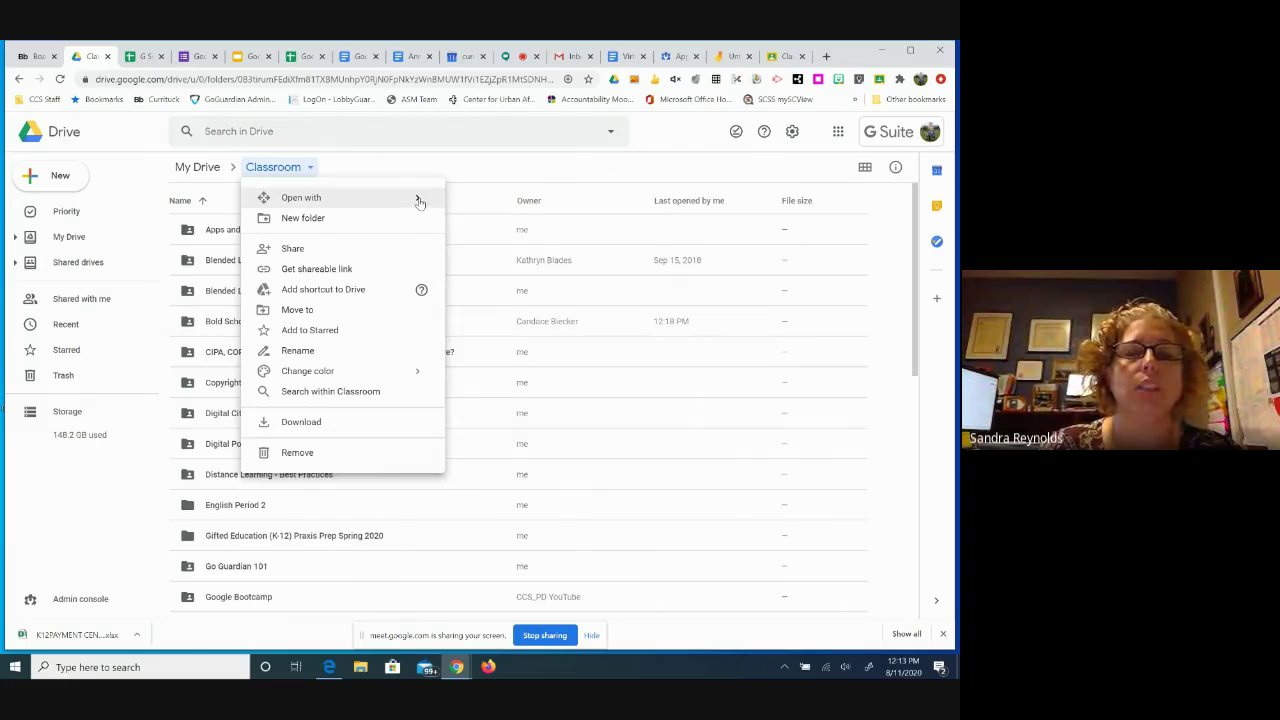
{"action": "mouse_move", "coordinate": [420, 202]}
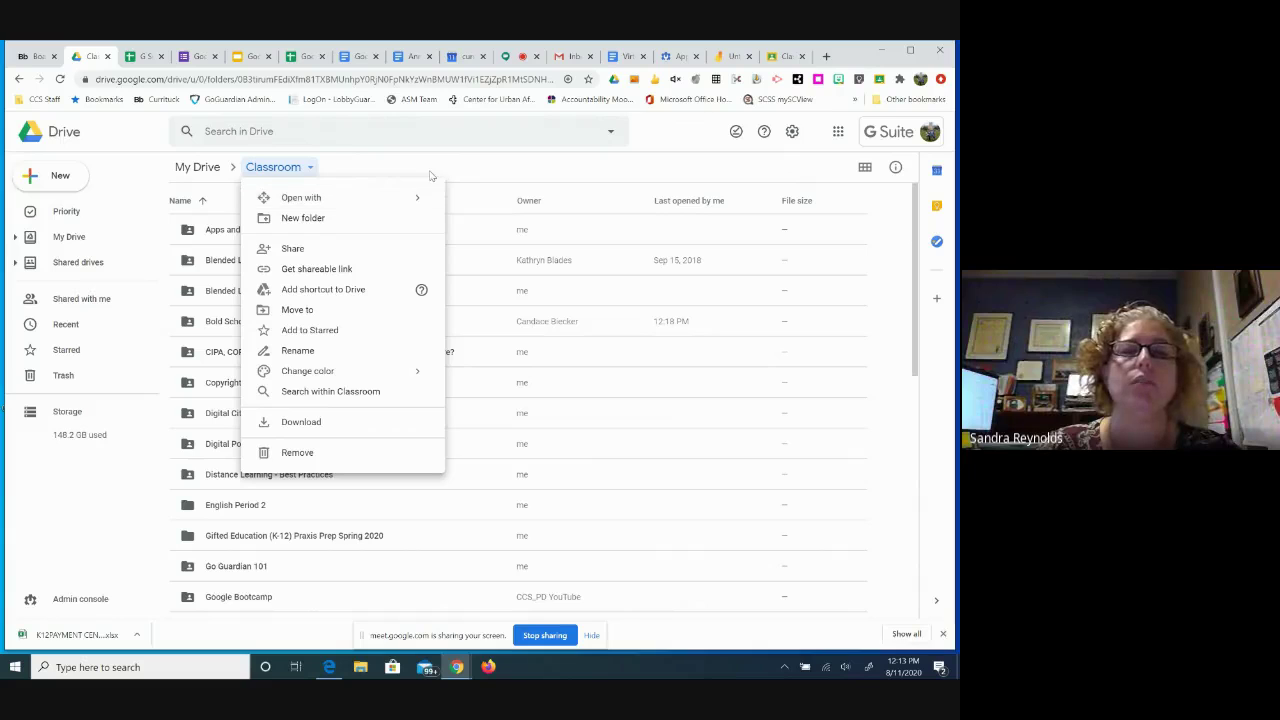
Upload K12PAYMENT CENTER LOG INS FOR TECHNOLOGY.xlsx from Downloads into My Drive.
{"action": "left_click", "coordinate": [208, 172]}
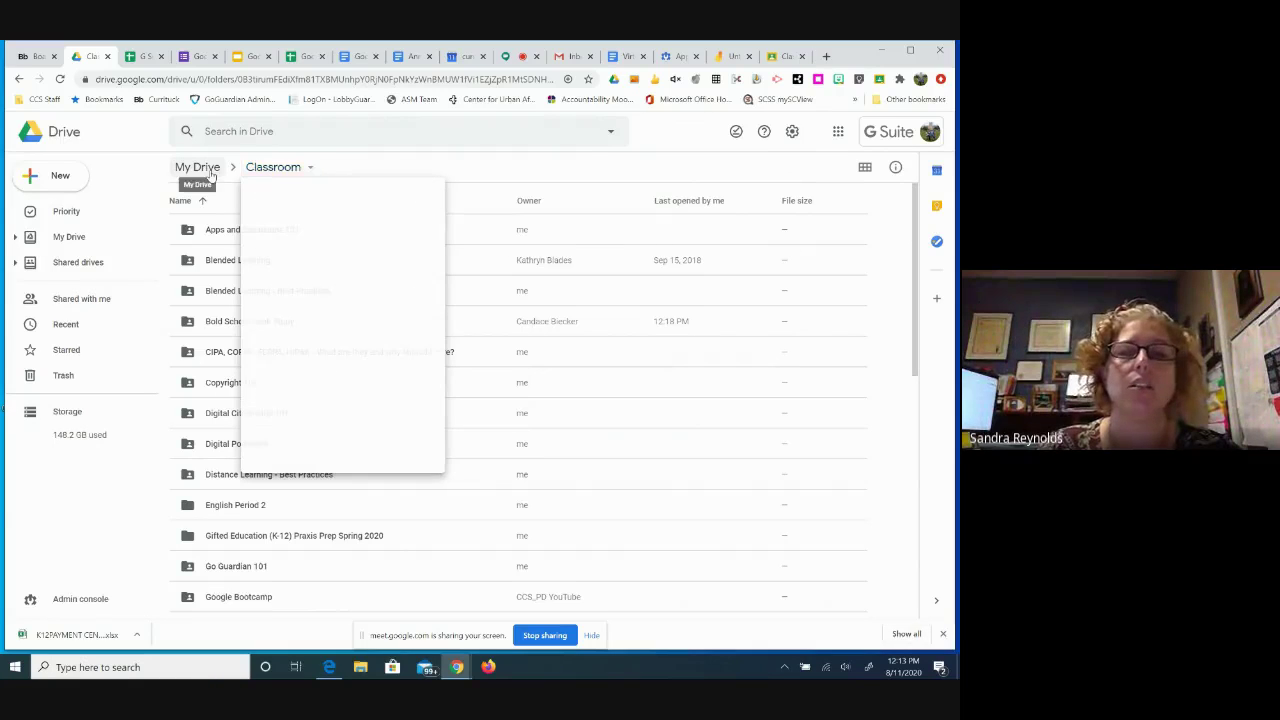
{"action": "left_click", "coordinate": [208, 169]}
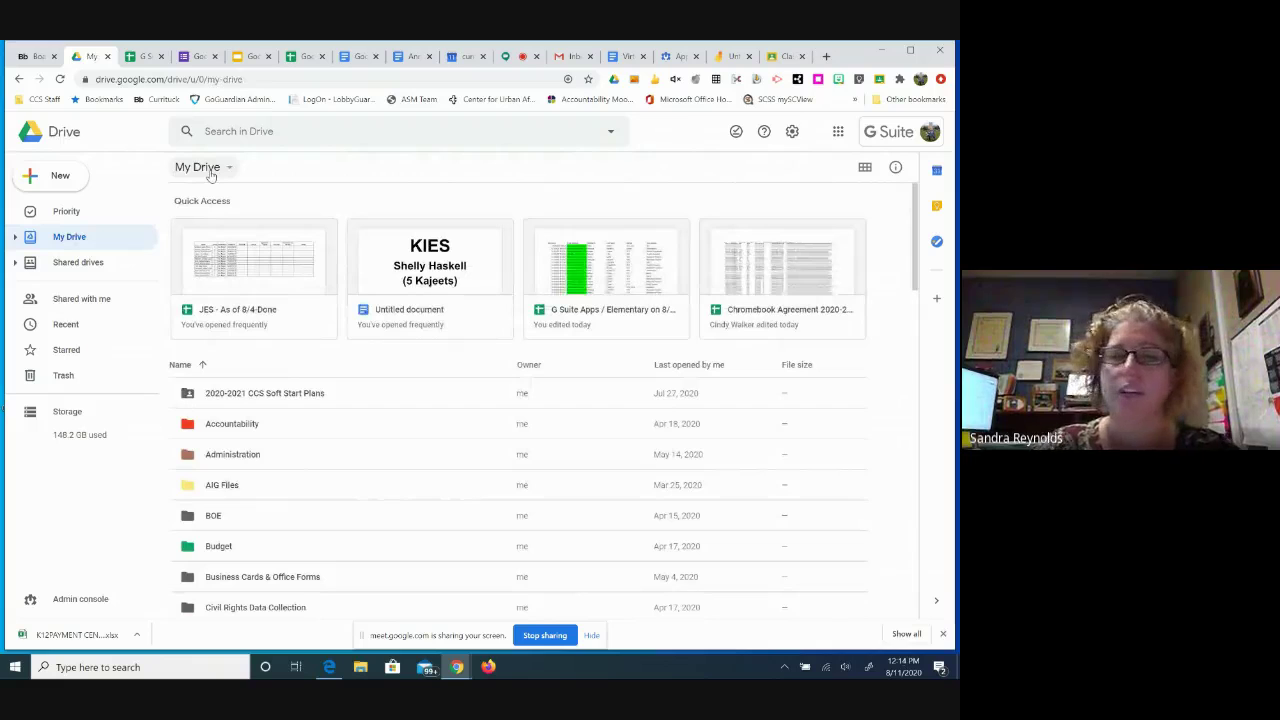
{"action": "left_click", "coordinate": [62, 174]}
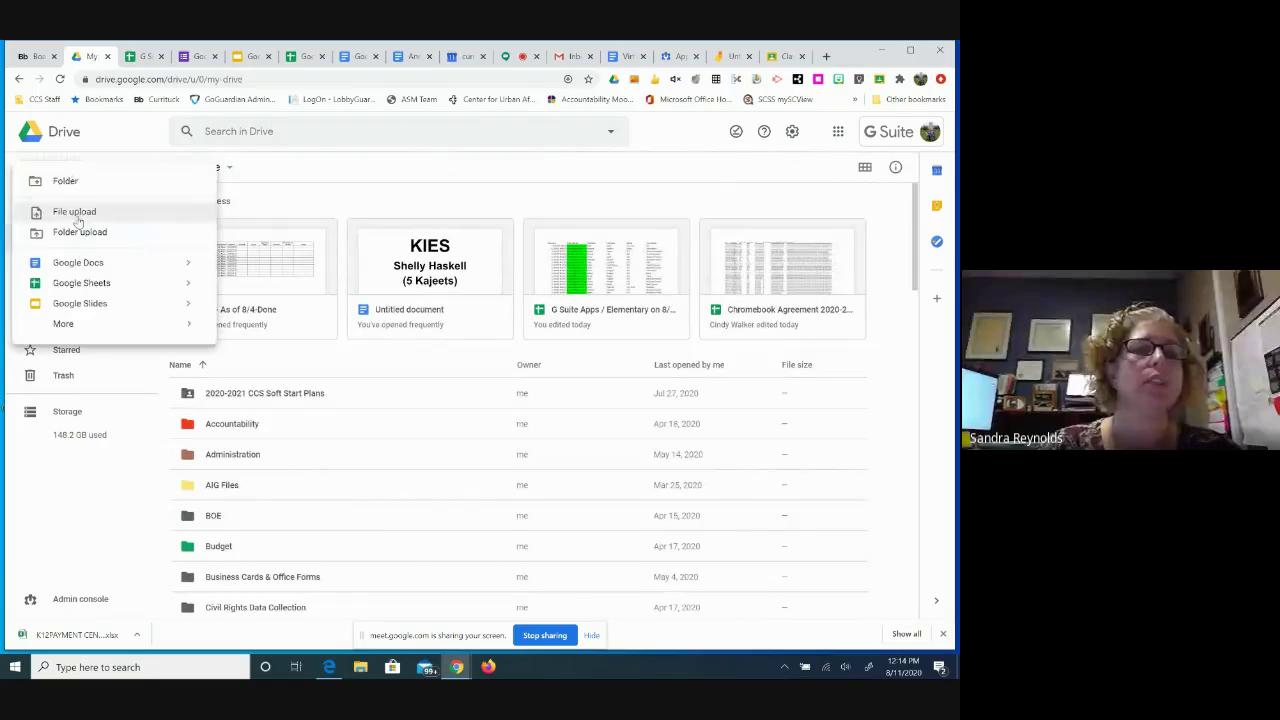
{"action": "left_click", "coordinate": [76, 212]}
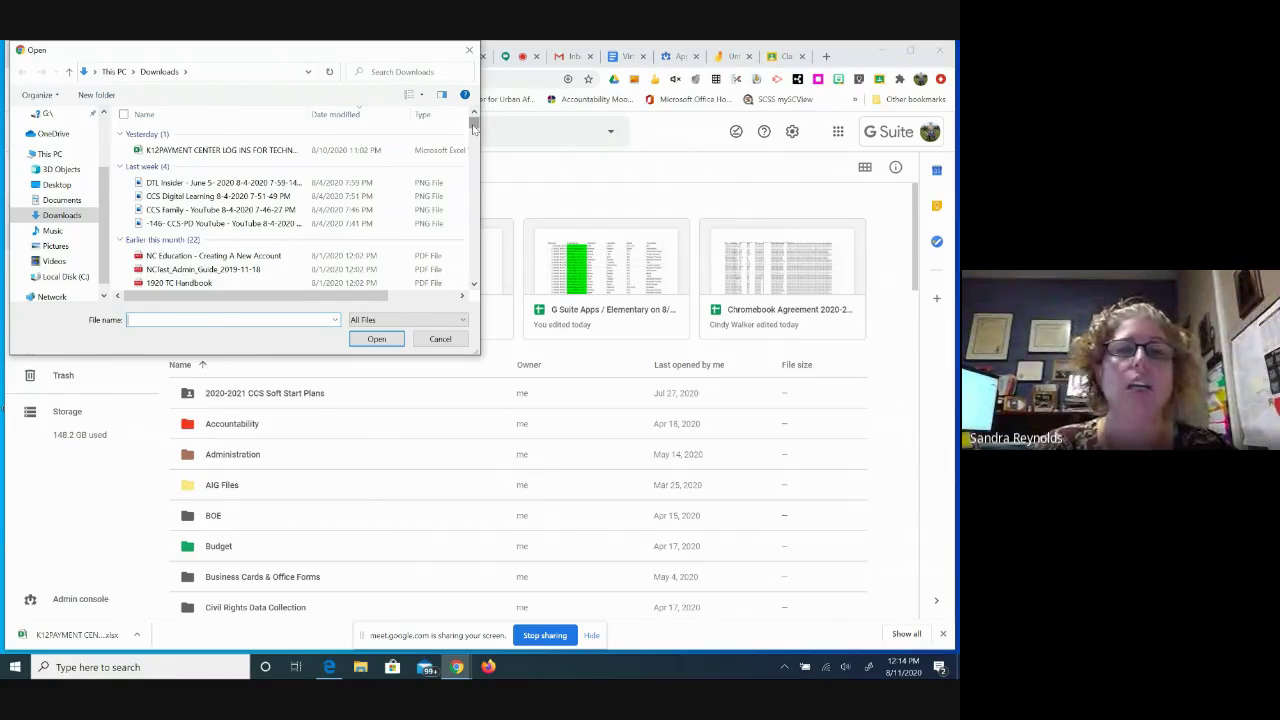
{"action": "left_click", "coordinate": [255, 152]}
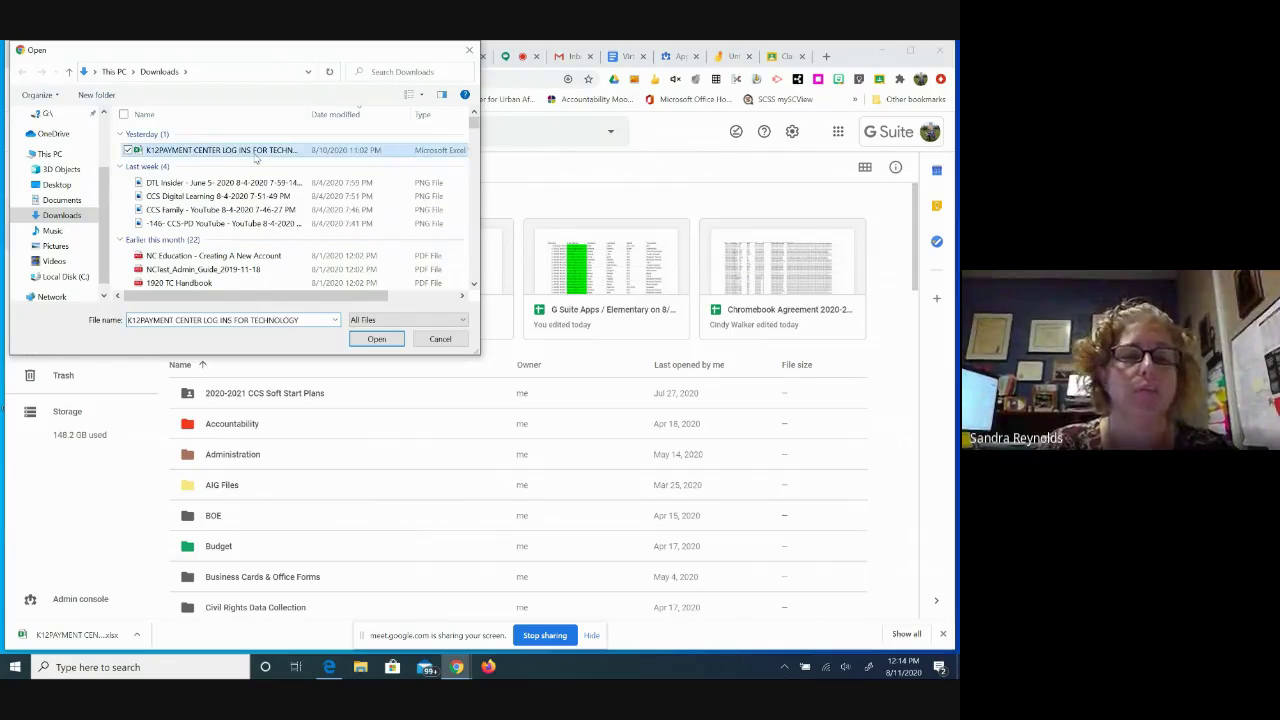
{"action": "double_click", "coordinate": [255, 152]}
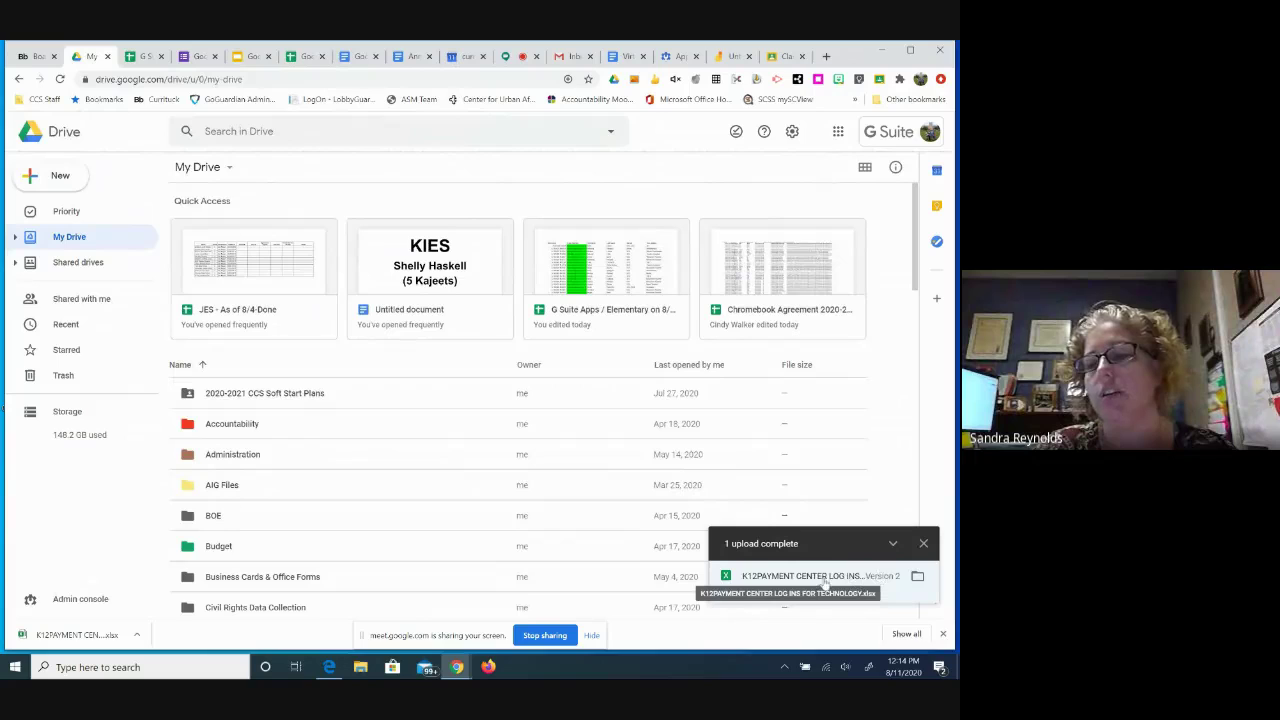
Close the upload-complete notice and switch My Drive from list to grid layout.
{"action": "left_click", "coordinate": [881, 578]}
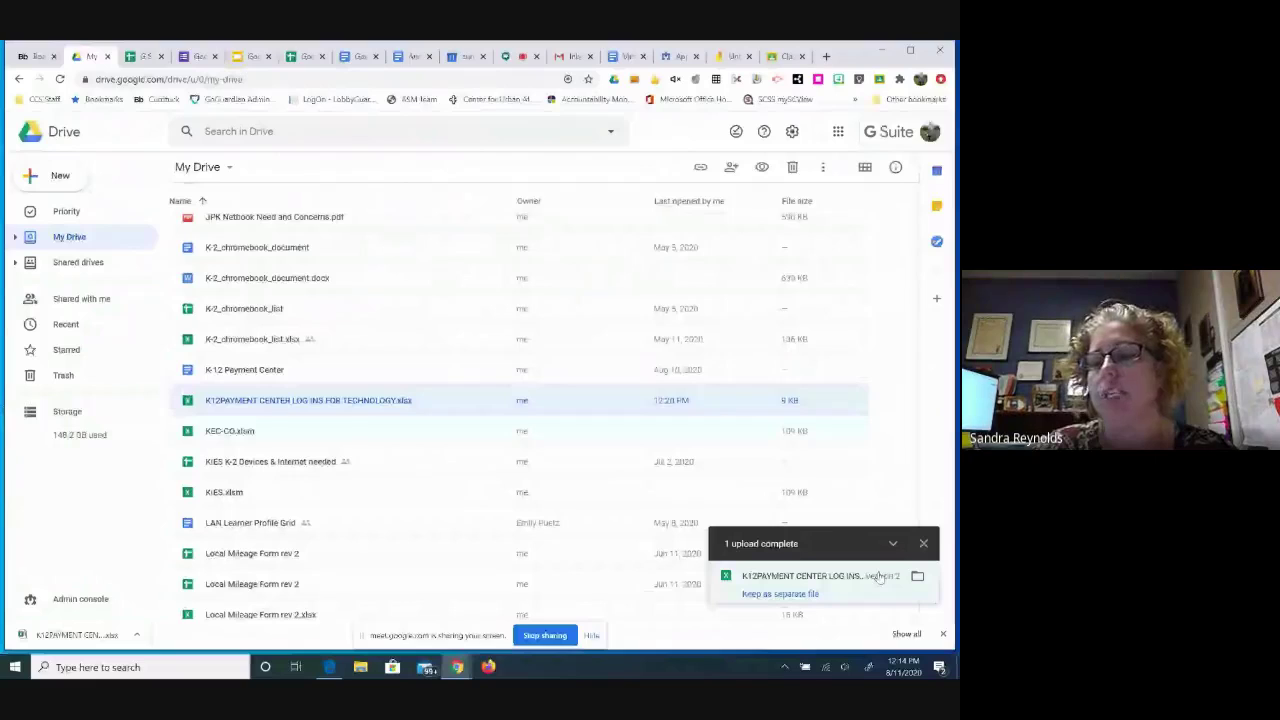
{"action": "left_click", "coordinate": [892, 543]}
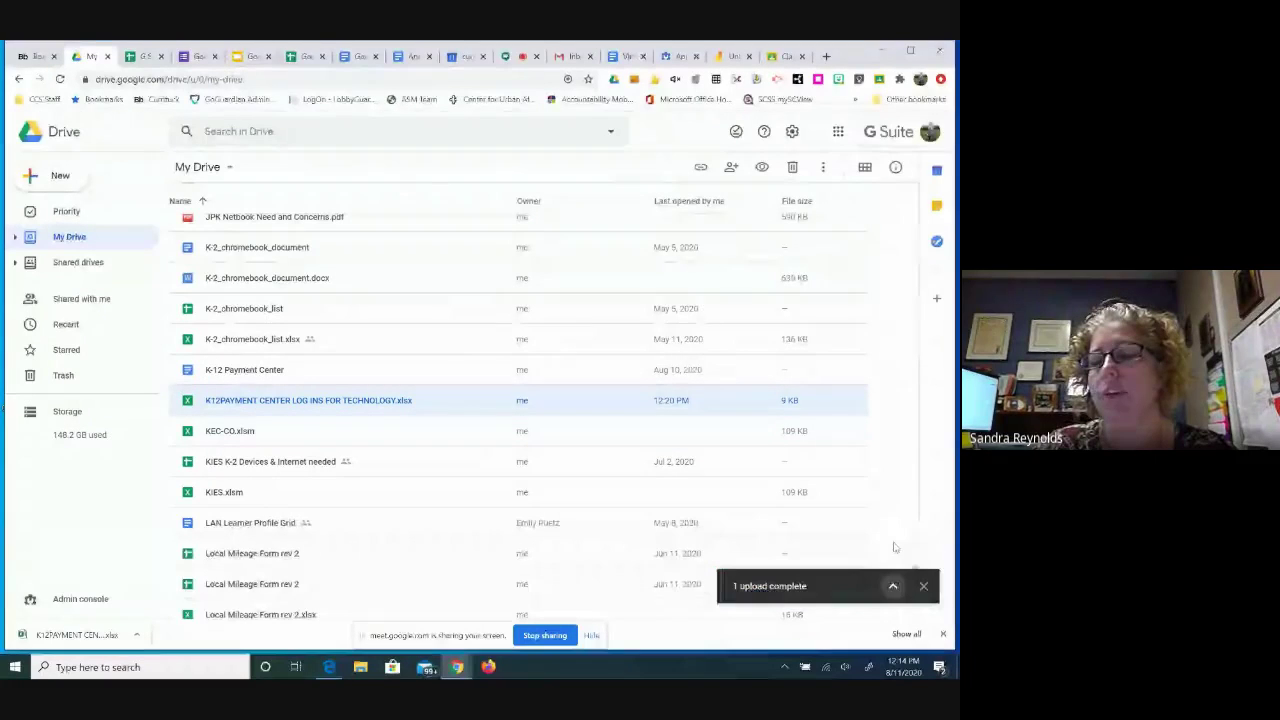
{"action": "left_click", "coordinate": [922, 587]}
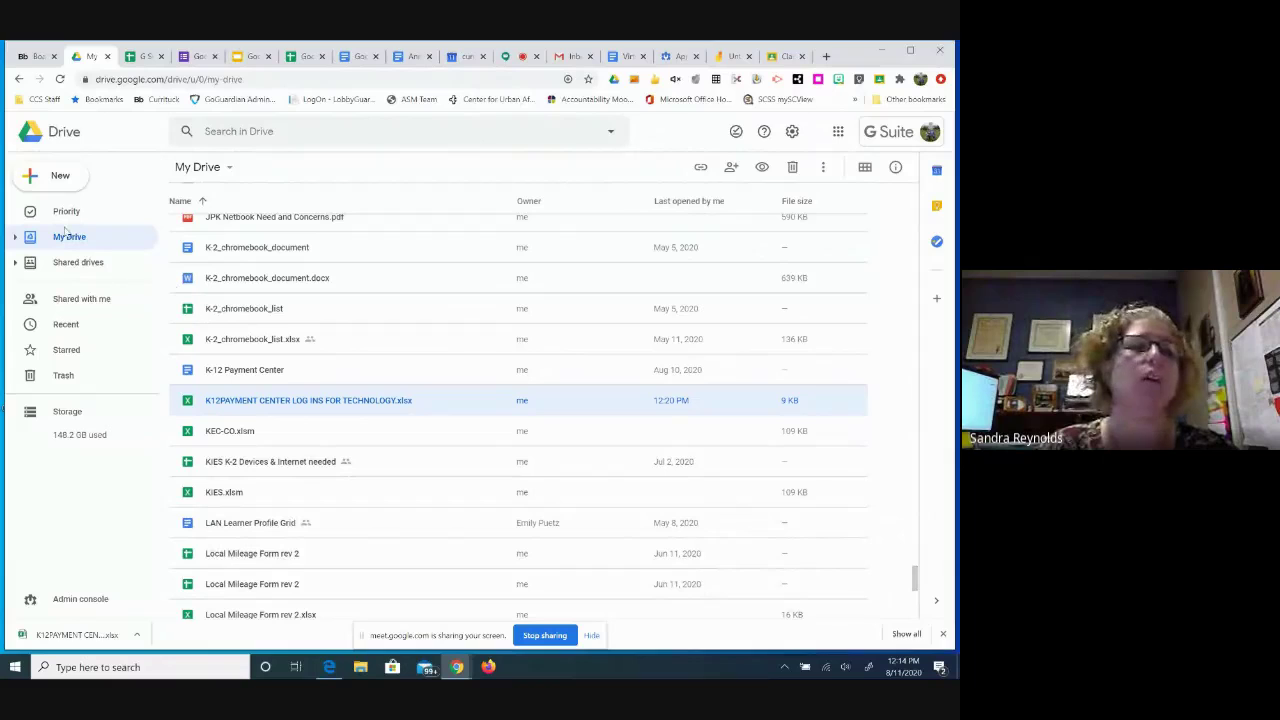
{"action": "left_click", "coordinate": [52, 177]}
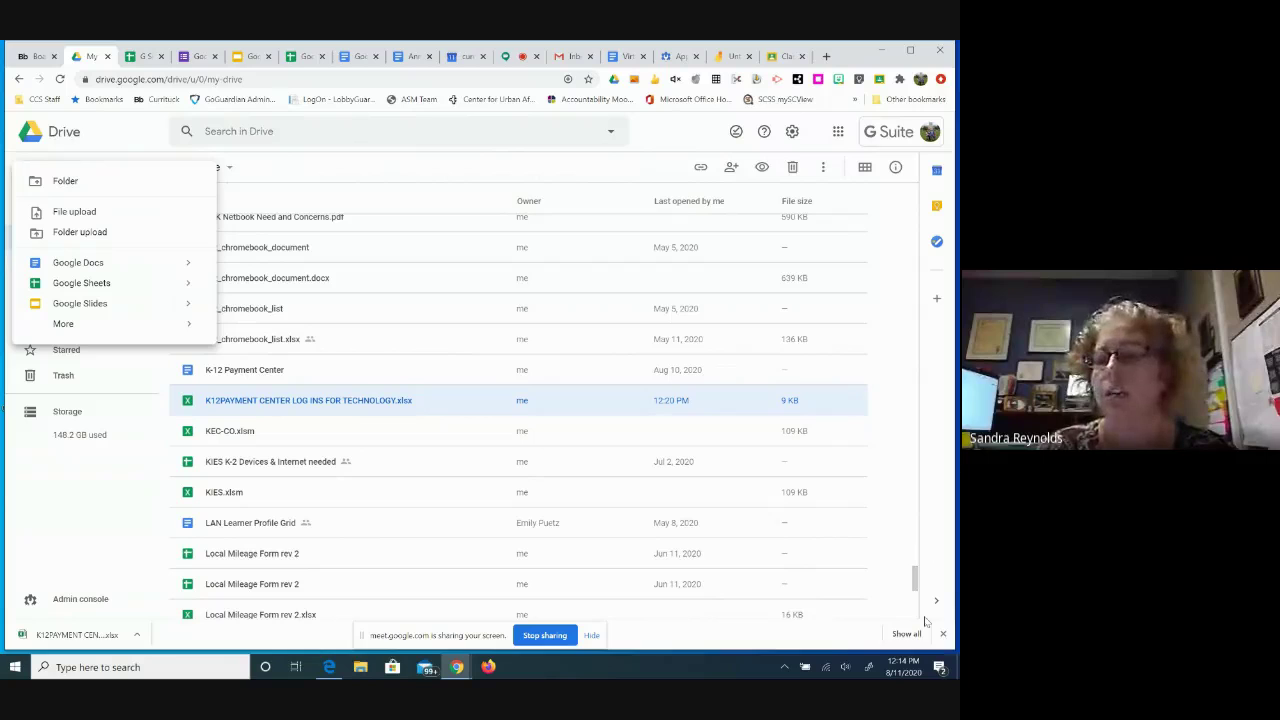
{"action": "left_click_drag", "start_coordinate": [913, 578], "coordinate": [915, 195]}
{"action": "left_click", "coordinate": [866, 167]}
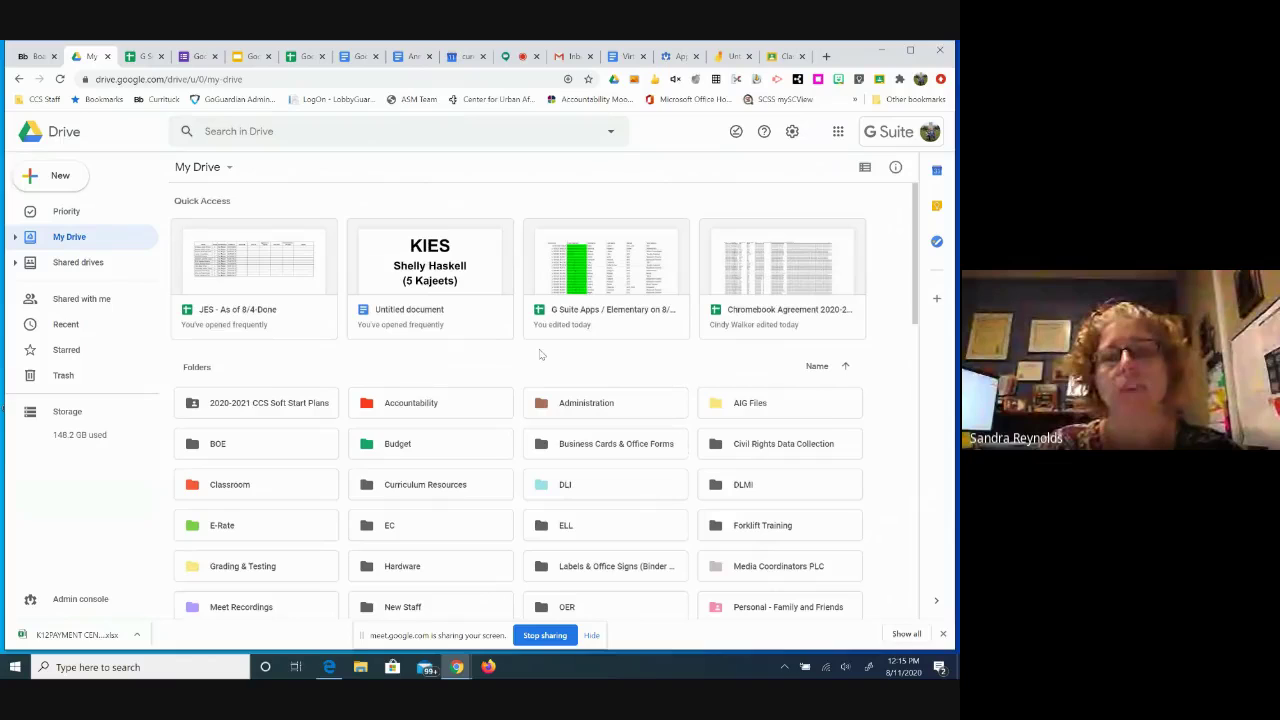
Find the 20-21 JPK Adopted 4 9 2020.pdf calendar in the grid and open its preview.
{"action": "left_click", "coordinate": [445, 297]}
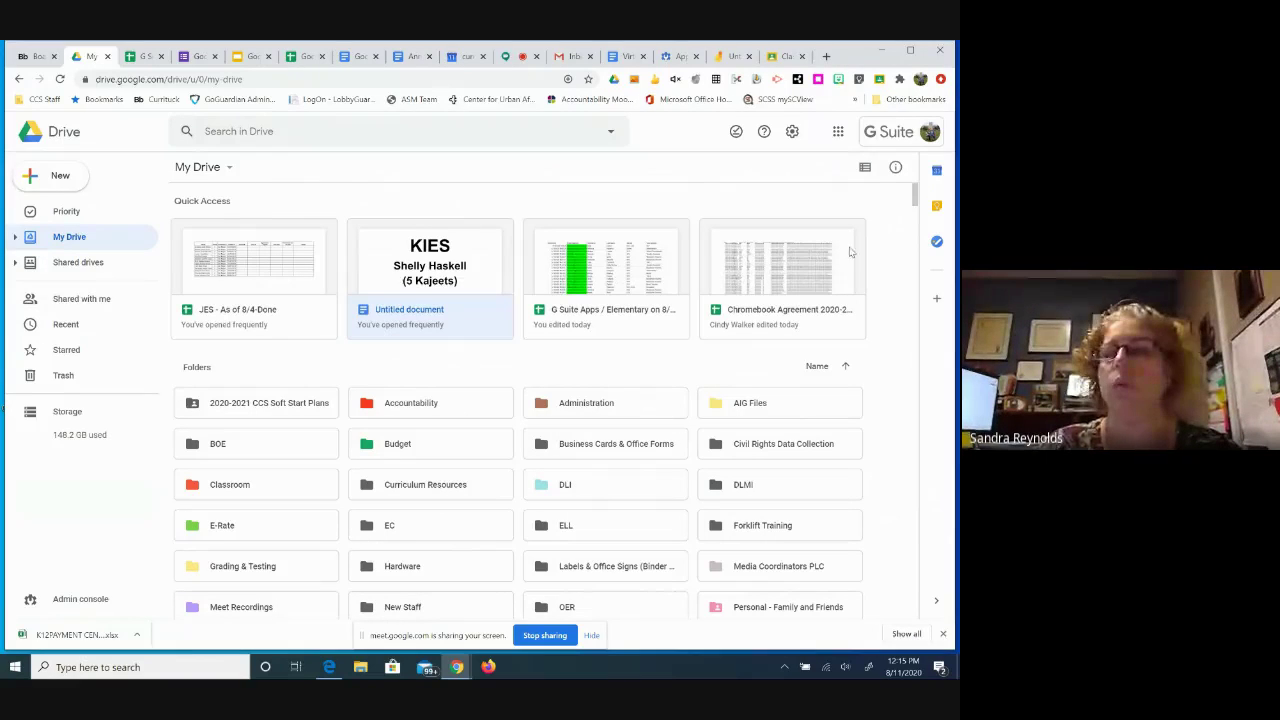
{"action": "left_click_drag", "start_coordinate": [912, 200], "coordinate": [910, 255]}
{"action": "scroll", "coordinate": [910, 255], "scroll_direction": "up", "scroll_amount": 5}
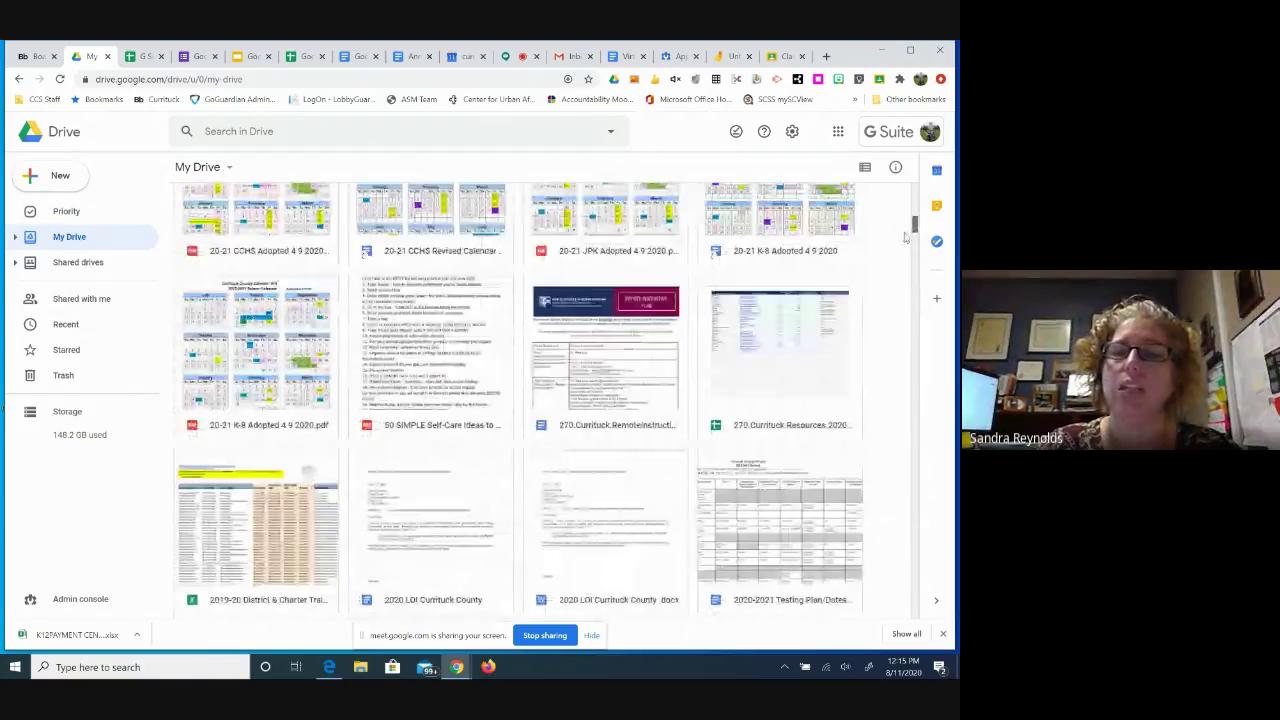
{"action": "left_click_drag", "start_coordinate": [790, 385], "coordinate": [745, 368]}
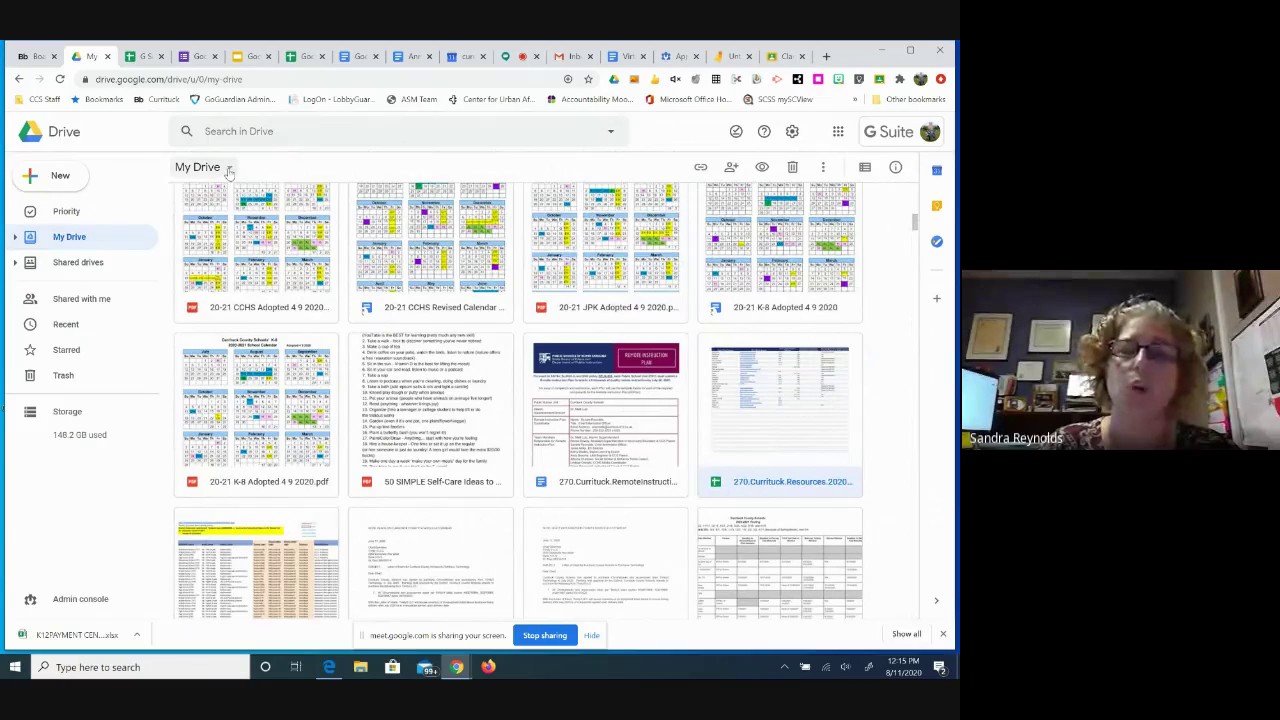
{"action": "left_click", "coordinate": [606, 234]}
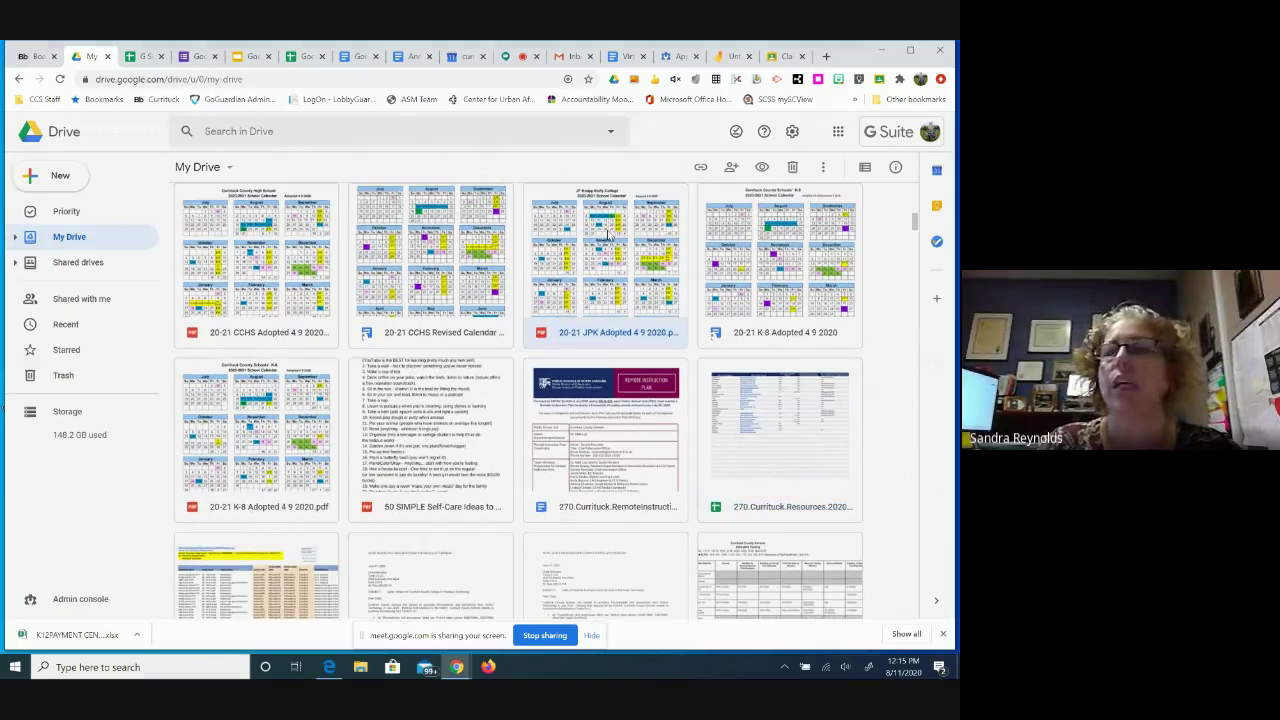
{"action": "double_click", "coordinate": [607, 234]}
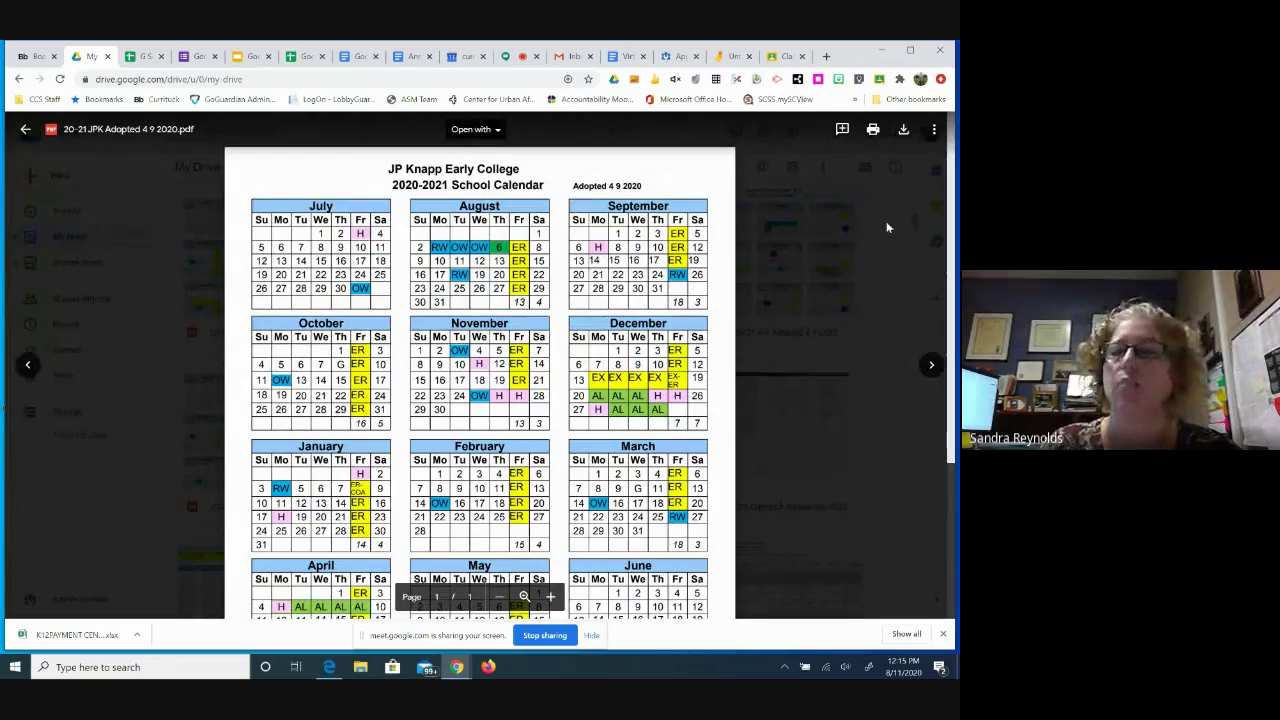
Cancel moving the JPK calendar, close its preview and scroll My Drive to the top.
{"action": "left_click", "coordinate": [934, 130]}
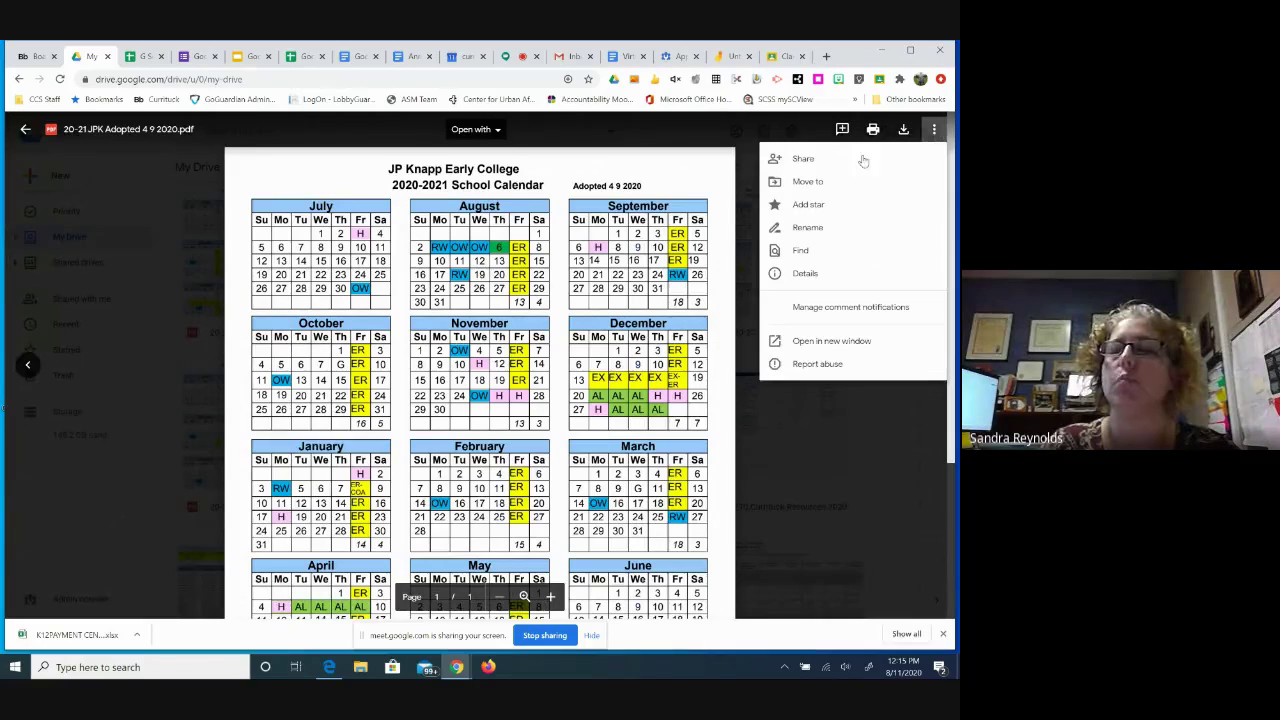
{"action": "left_click", "coordinate": [803, 183]}
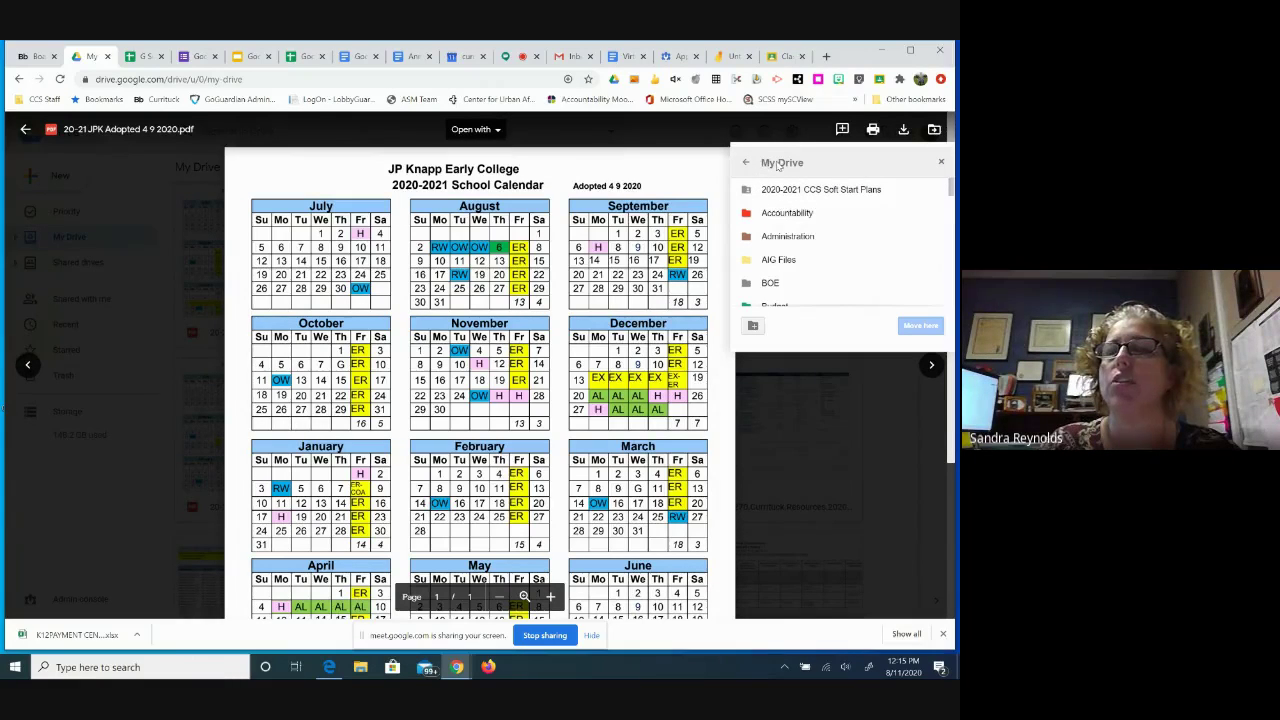
{"action": "left_click", "coordinate": [746, 163]}
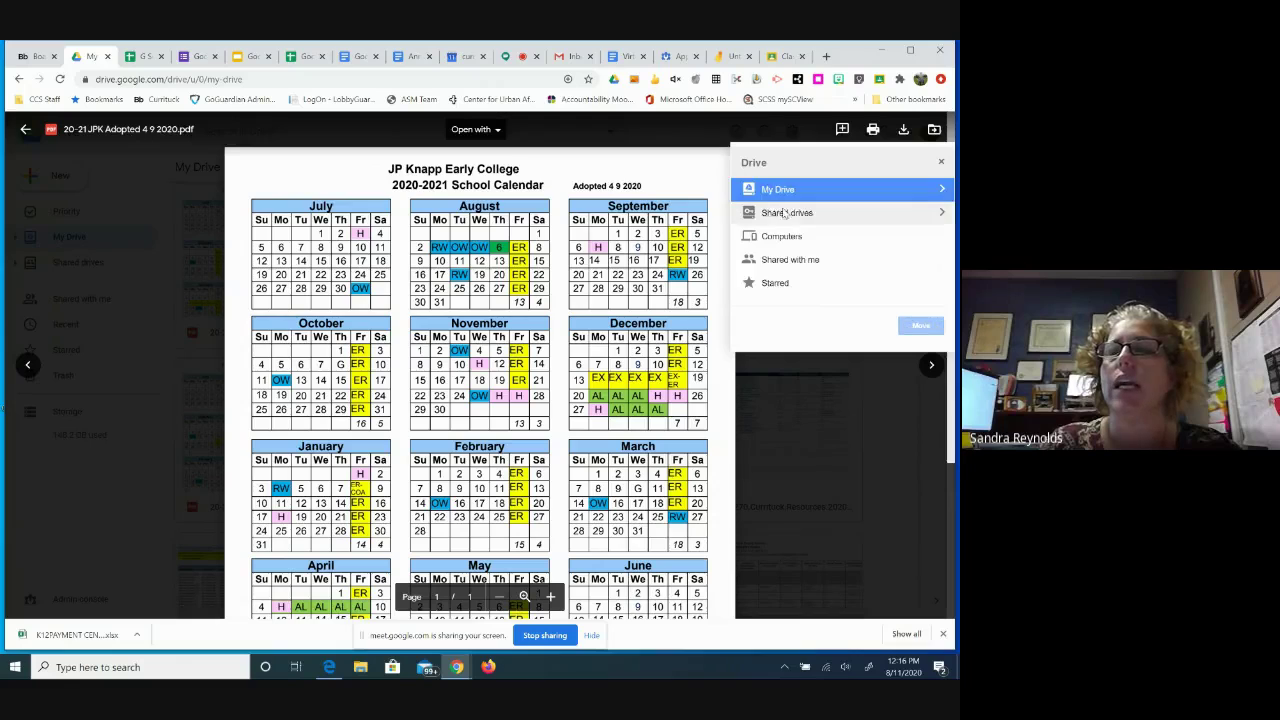
{"action": "left_click", "coordinate": [942, 216]}
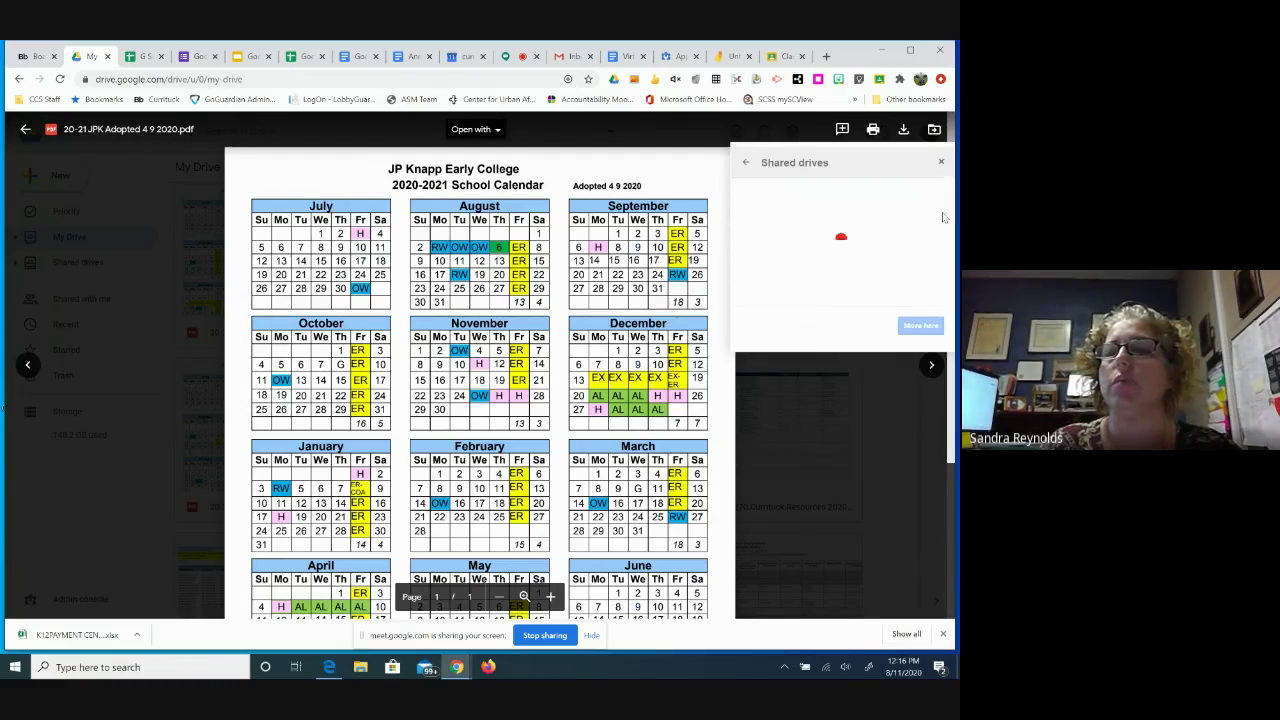
{"action": "left_click", "coordinate": [745, 163]}
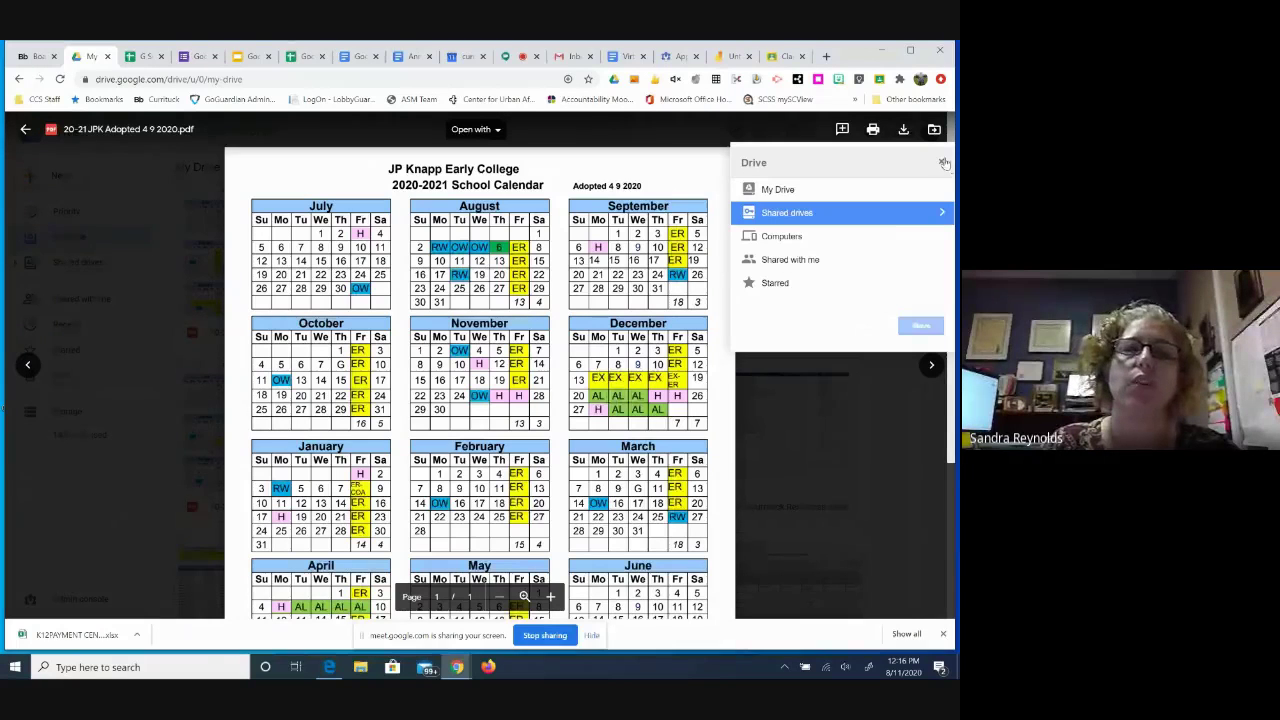
{"action": "left_click", "coordinate": [944, 163]}
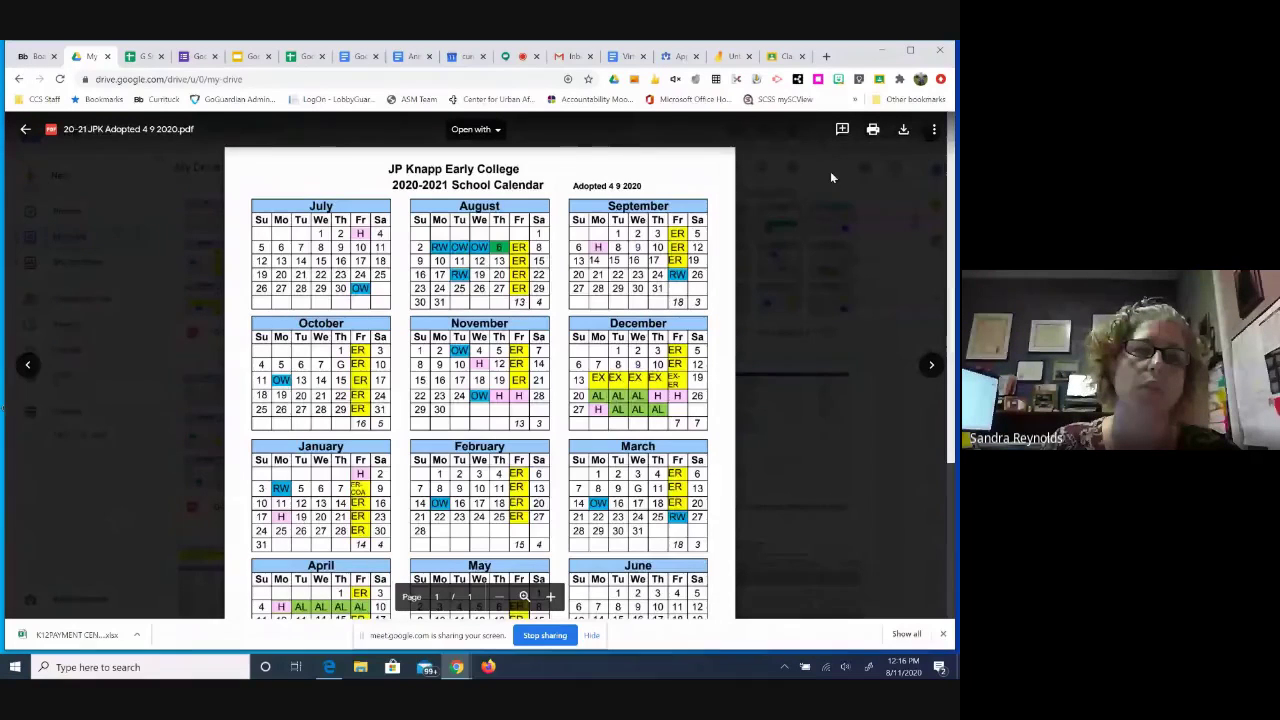
{"action": "left_click", "coordinate": [27, 130]}
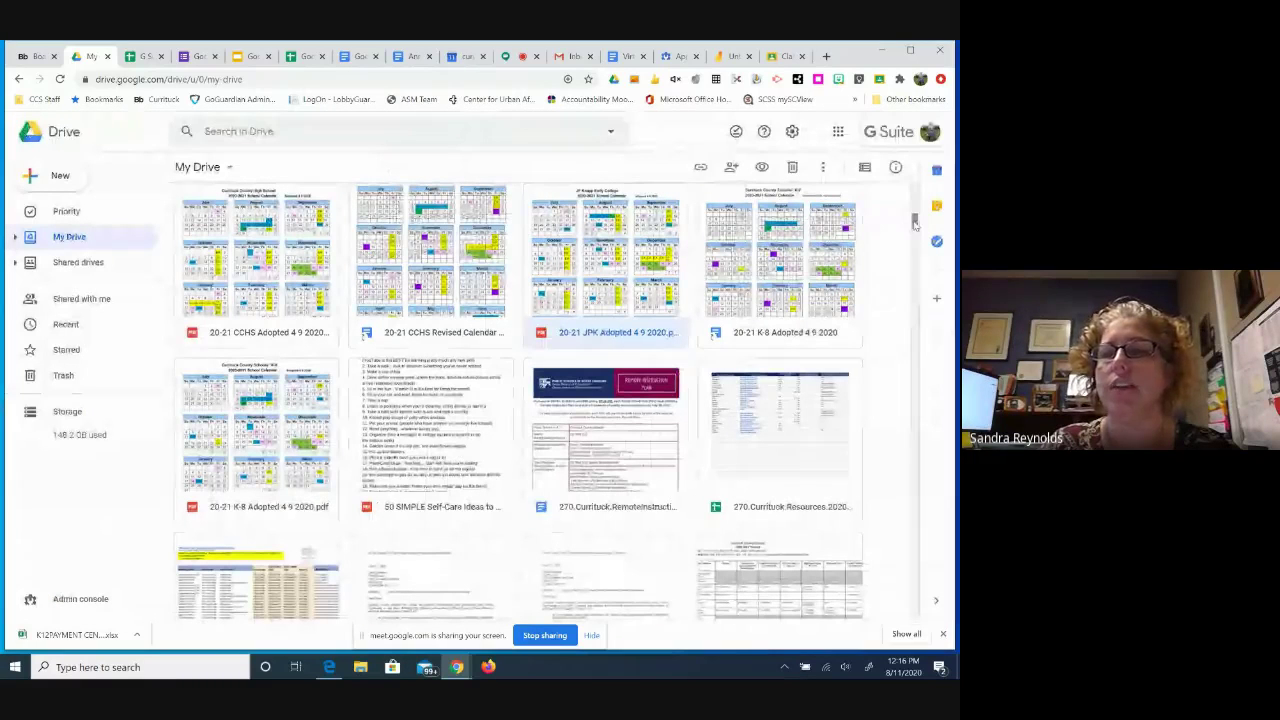
{"action": "left_click_drag", "start_coordinate": [915, 225], "coordinate": [912, 192]}
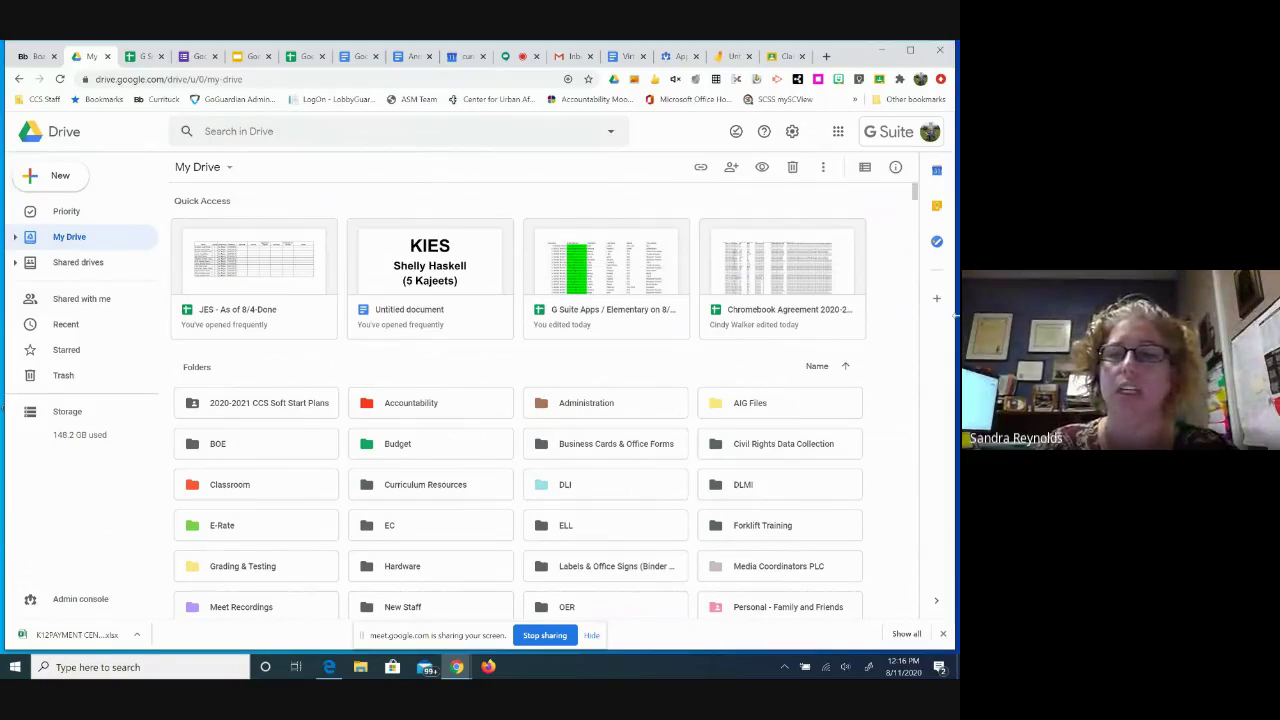
Briefly view the 2020 LOI Currituck County letter, then preview 2019-20 District & Charter Training Logins.xlsx.
{"action": "left_click_drag", "start_coordinate": [914, 197], "coordinate": [921, 237]}
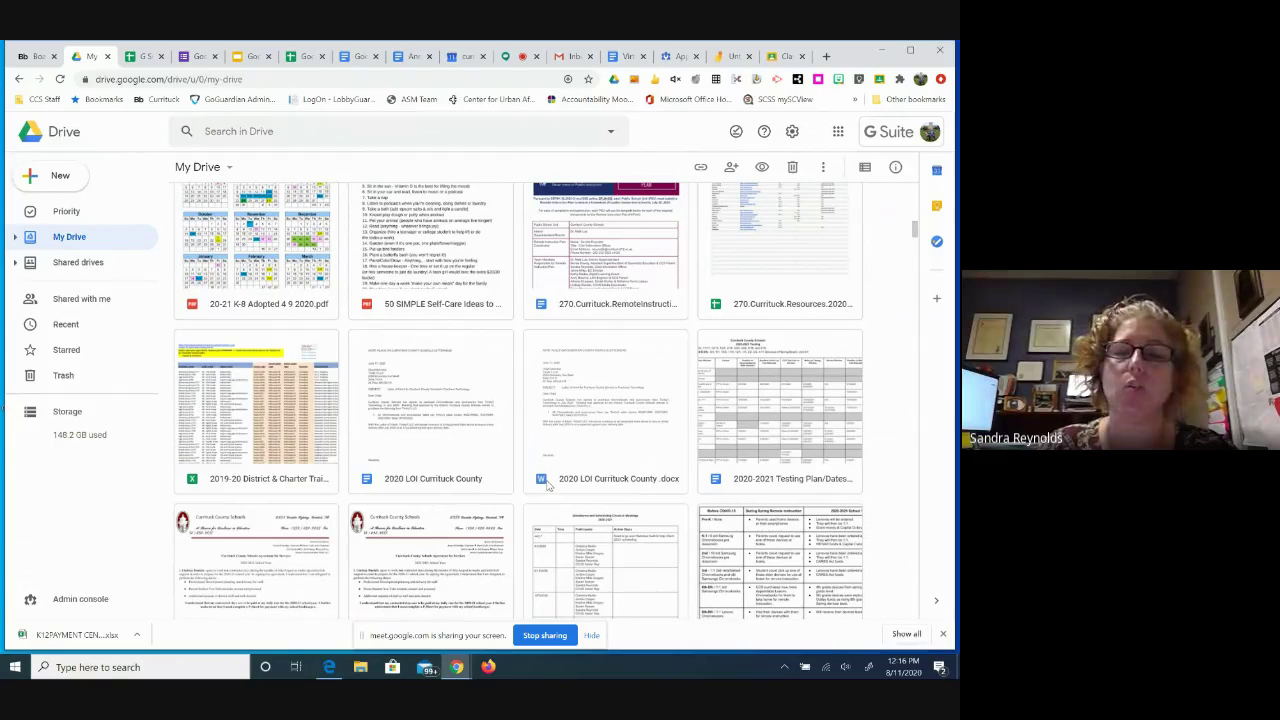
{"action": "double_click", "coordinate": [596, 422]}
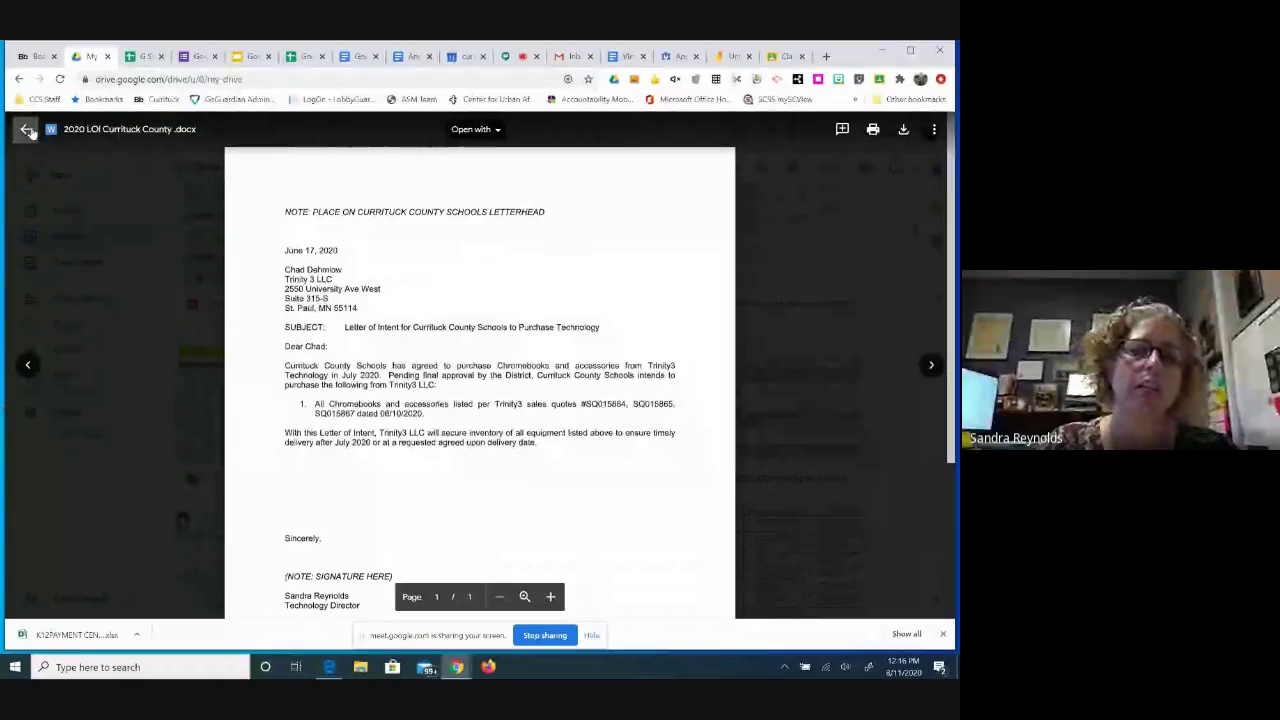
{"action": "left_click", "coordinate": [27, 130]}
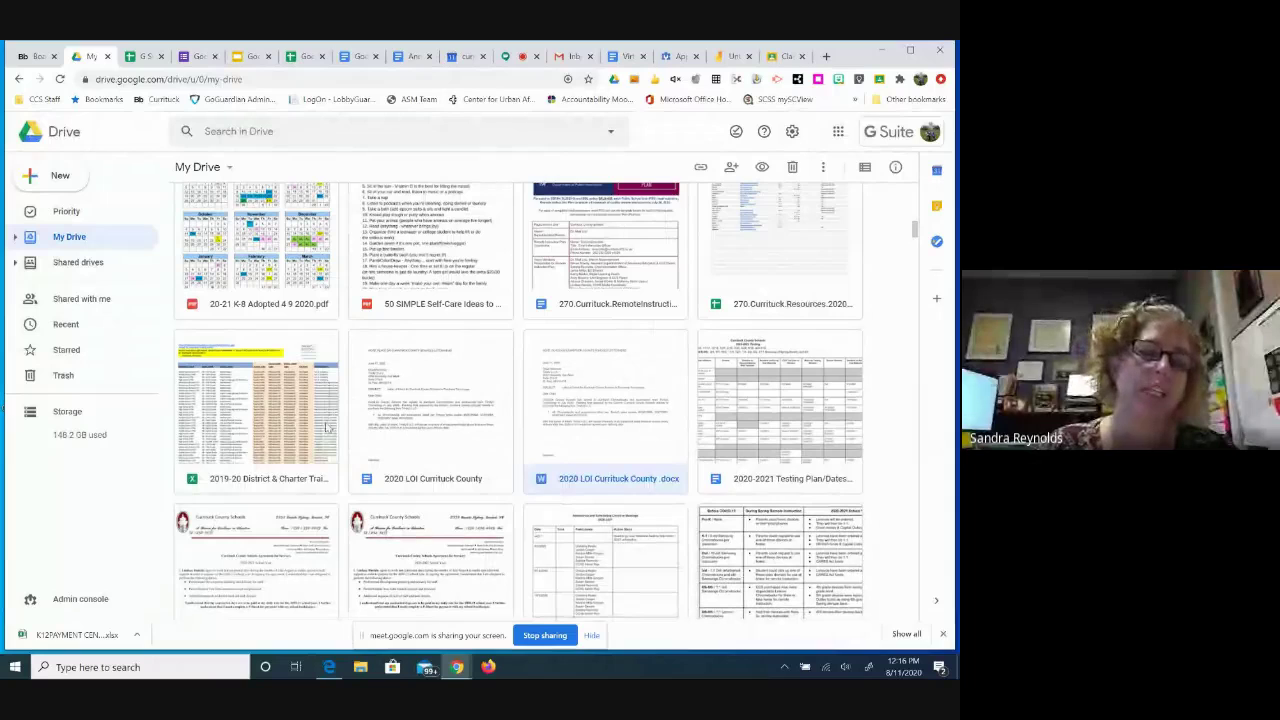
{"action": "double_click", "coordinate": [268, 432]}
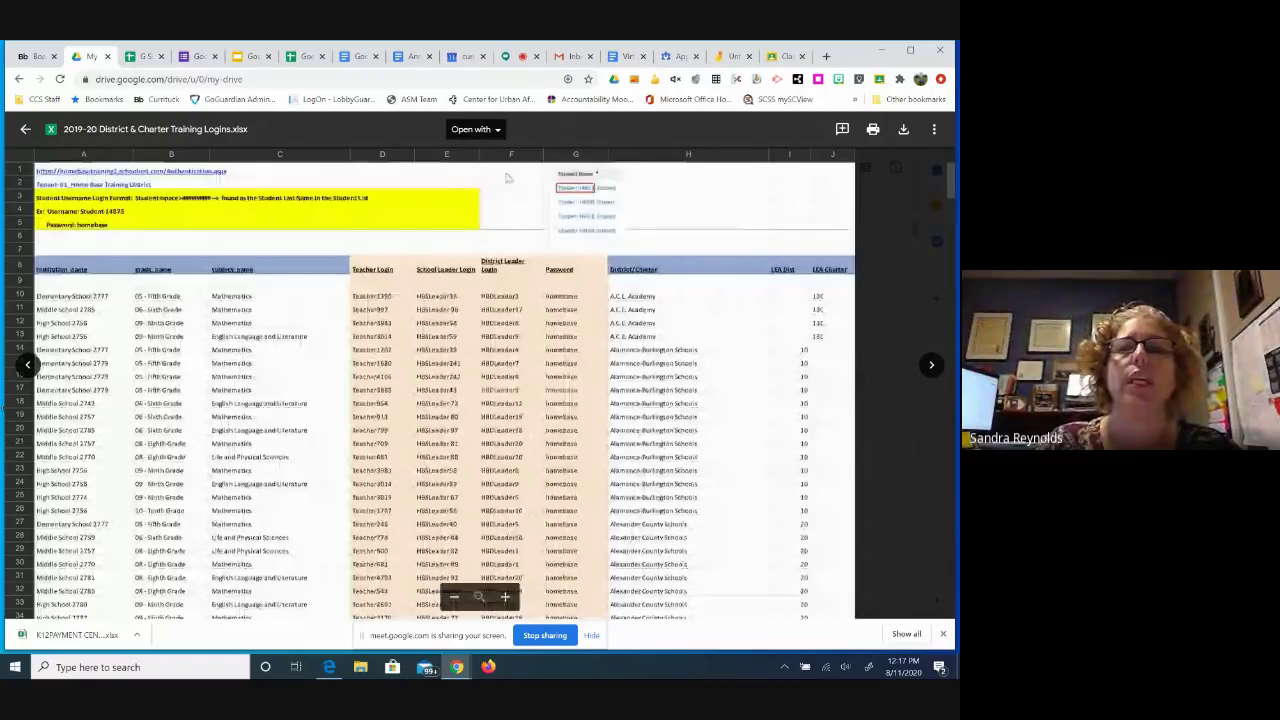
Check the Open with apps, close the logins preview and scroll to My Drive's top.
{"action": "left_click", "coordinate": [475, 129]}
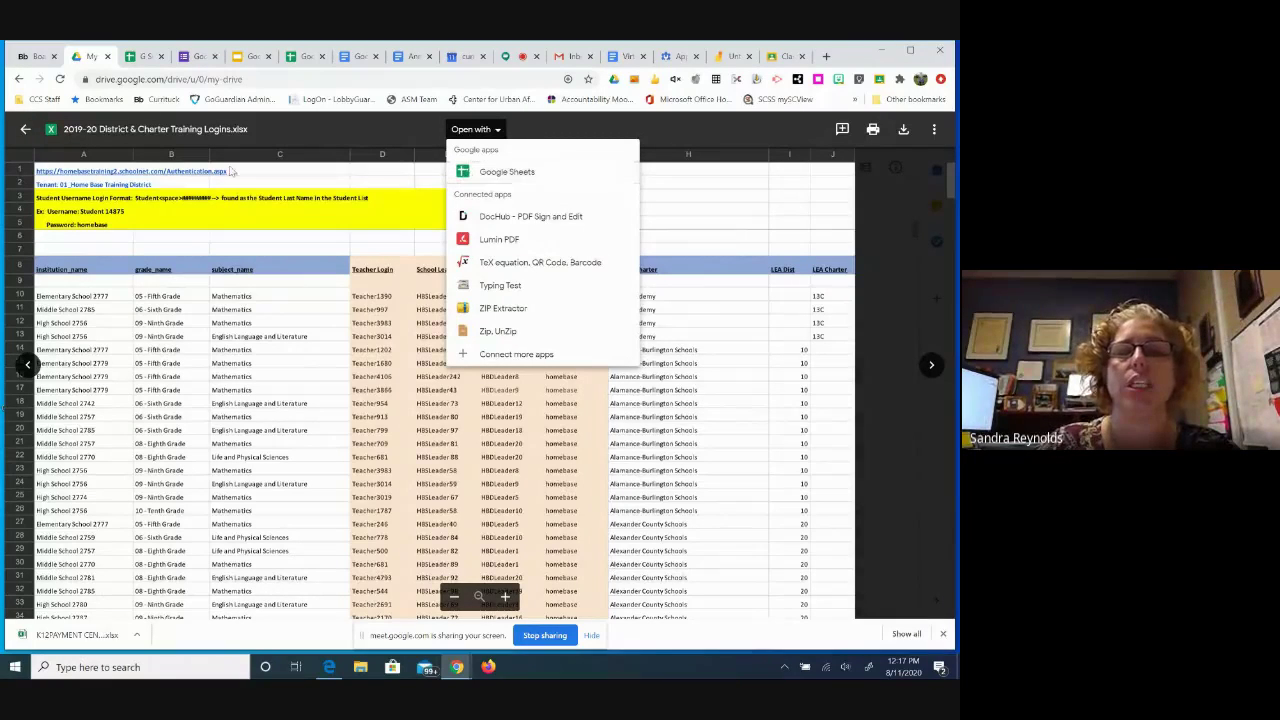
{"action": "left_click", "coordinate": [22, 136]}
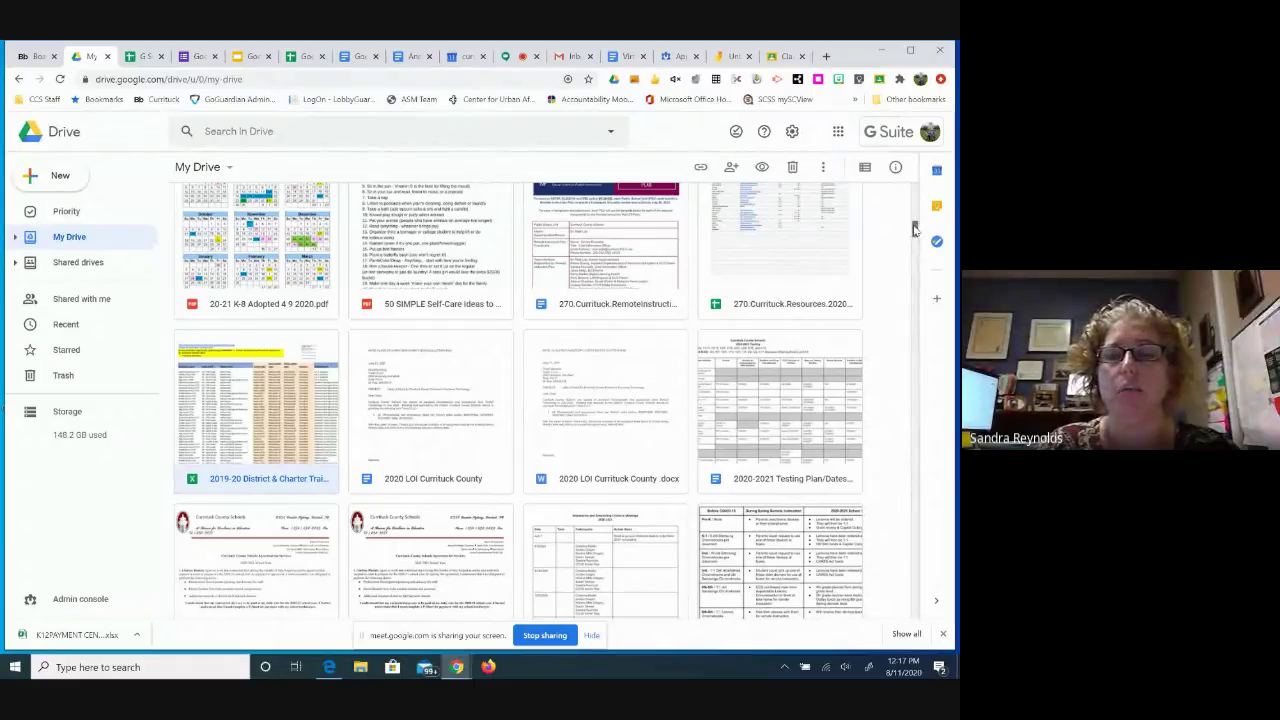
{"action": "left_click_drag", "start_coordinate": [914, 229], "coordinate": [905, 154]}
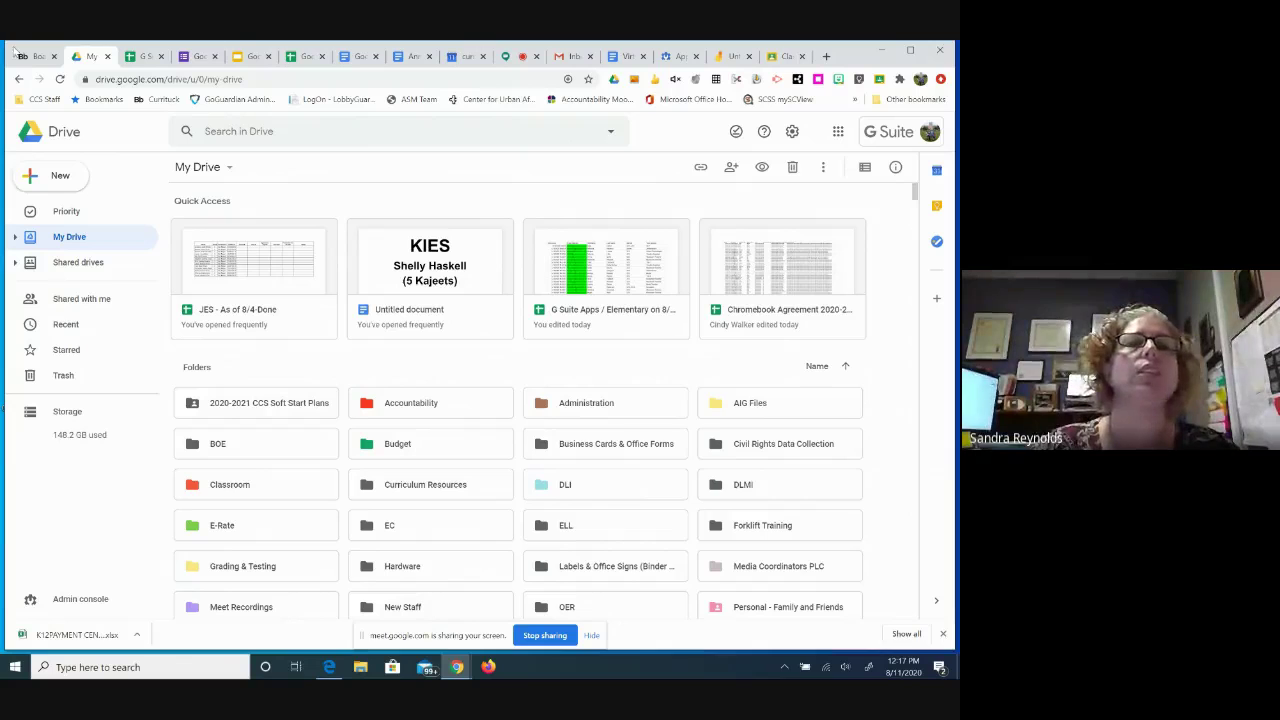
Glance over the Google Meet call, then return to the My Drive page in grid view.
{"action": "left_click", "coordinate": [513, 58]}
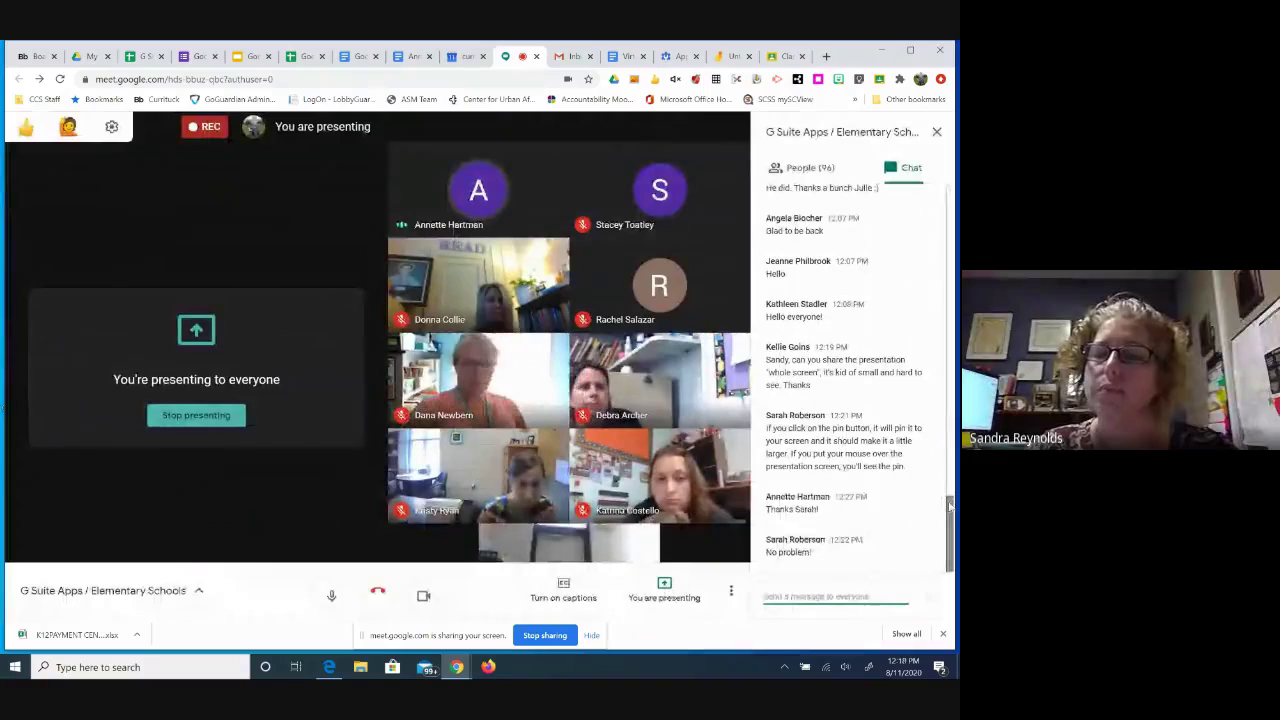
{"action": "left_click_drag", "start_coordinate": [950, 508], "coordinate": [950, 503]}
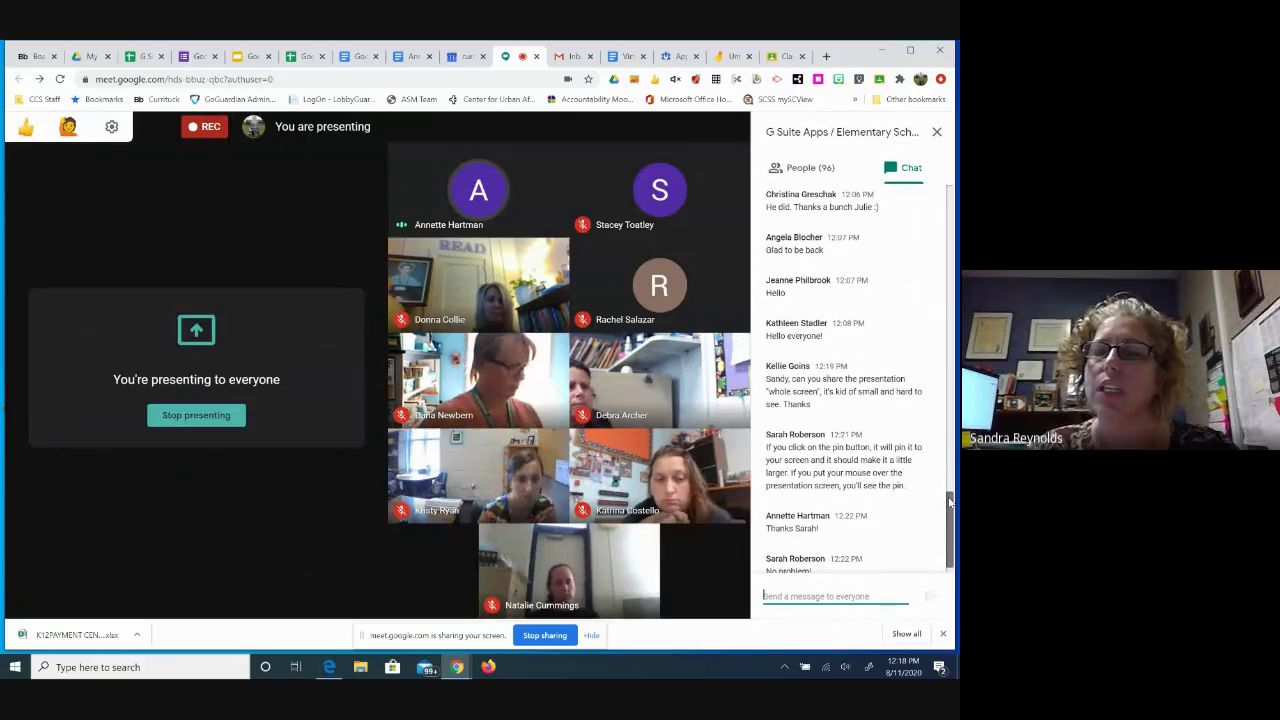
{"action": "scroll", "coordinate": [950, 503], "scroll_direction": "up", "scroll_amount": 1}
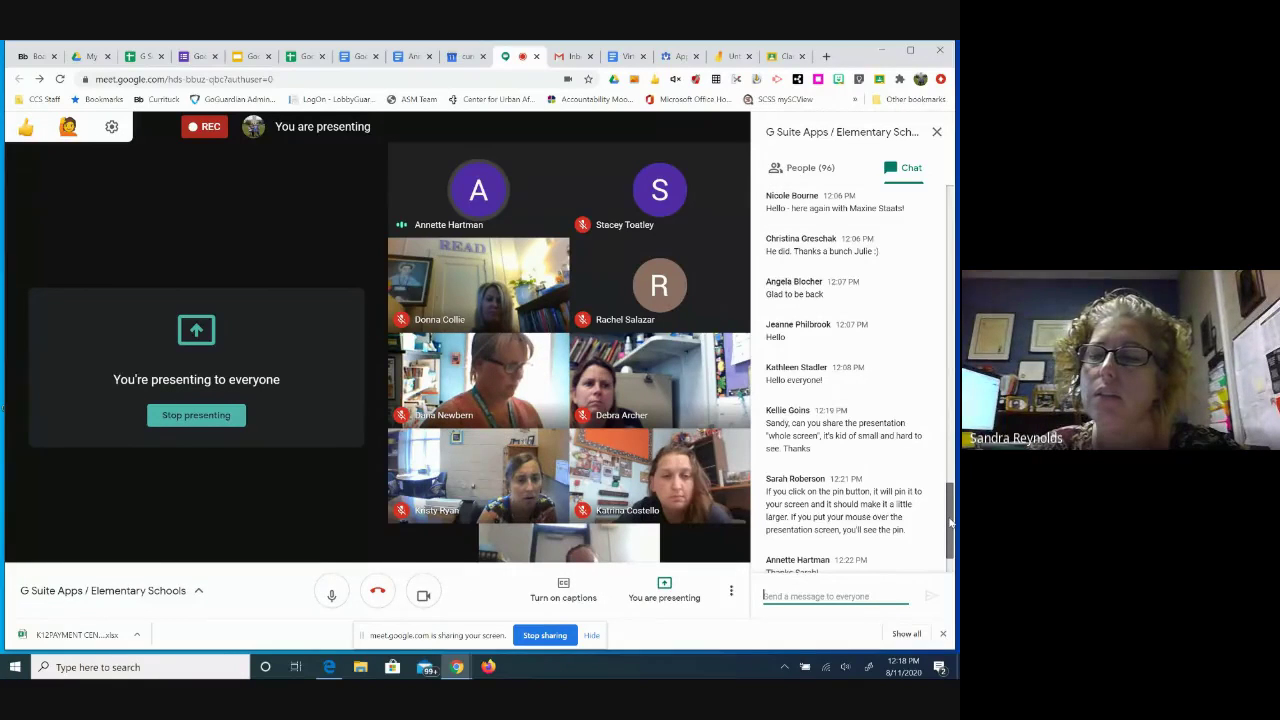
{"action": "left_click_drag", "start_coordinate": [950, 522], "coordinate": [943, 475]}
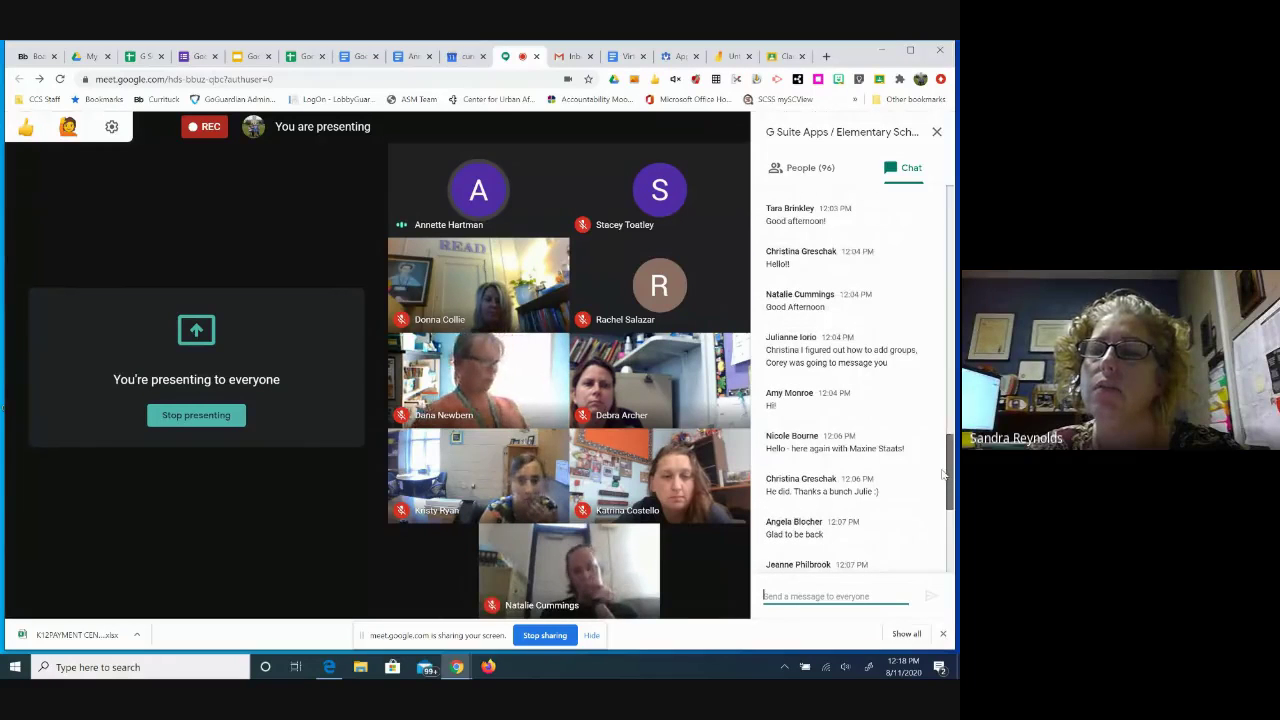
{"action": "scroll", "coordinate": [943, 475], "scroll_direction": "down", "scroll_amount": 5}
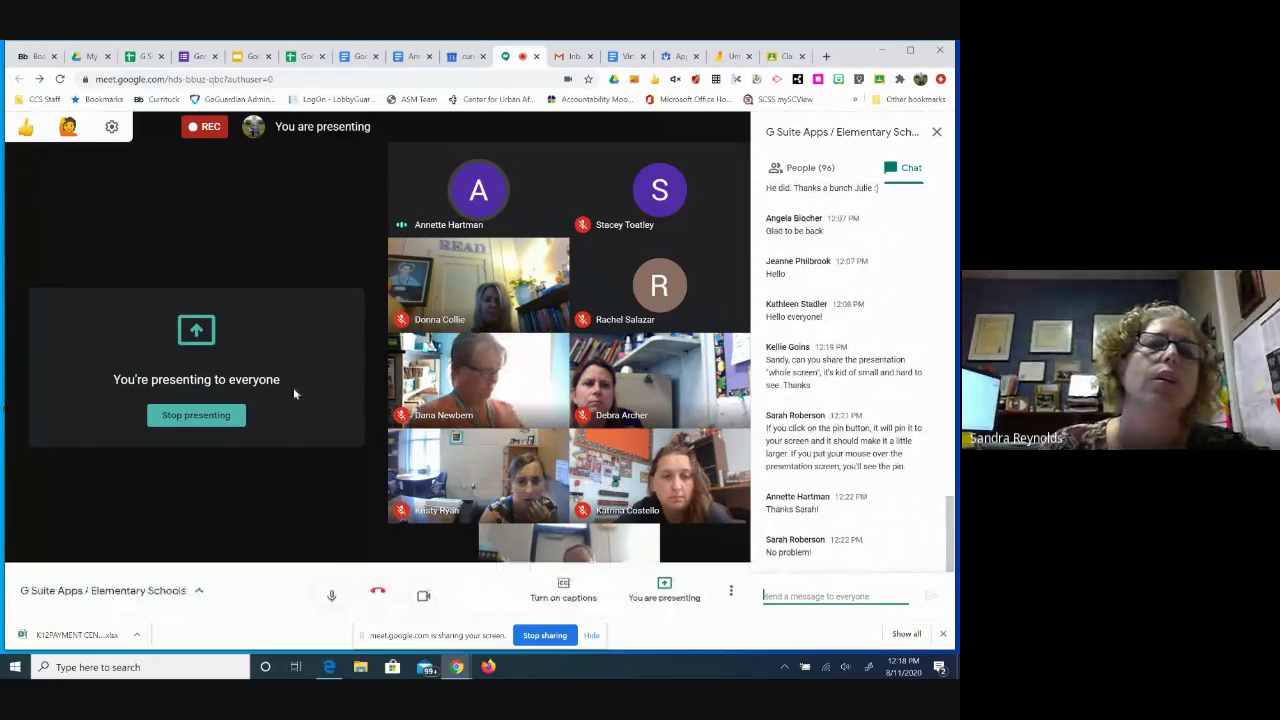
{"action": "left_click", "coordinate": [91, 56]}
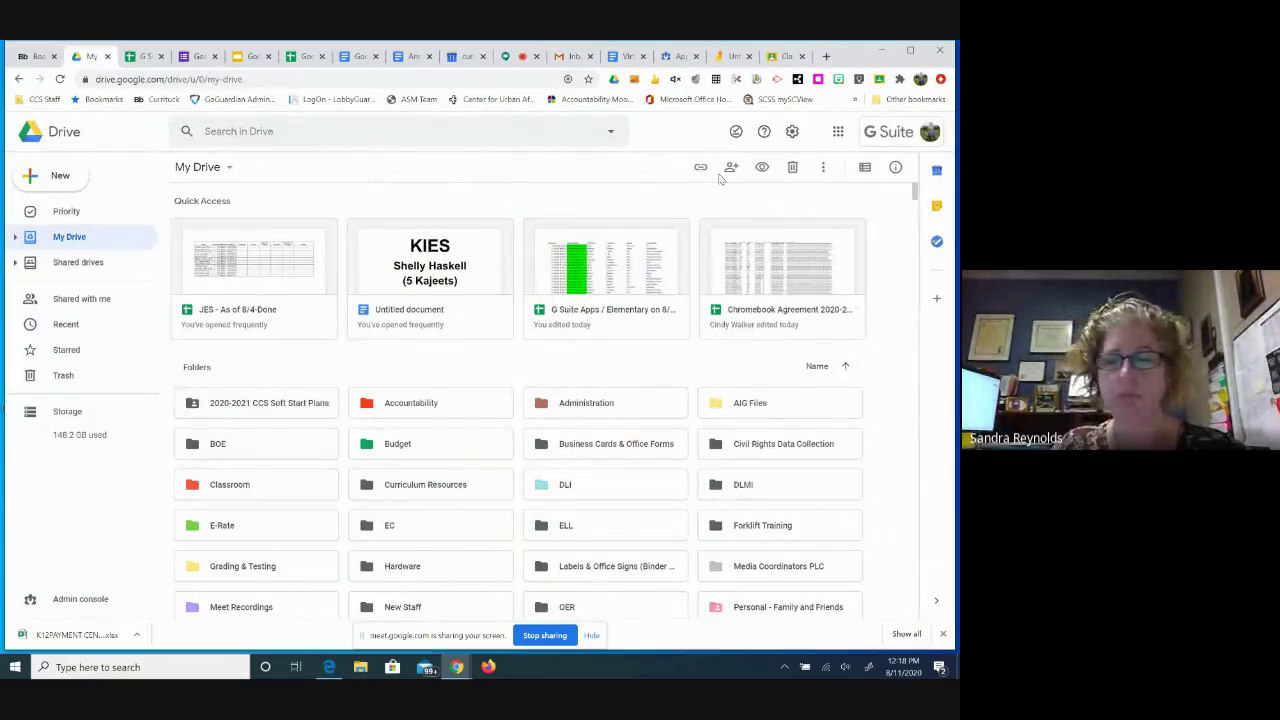
Zoom the My Drive page in, back to normal size, then in once more for viewers.
{"action": "key", "text": "ctrl+plus"}
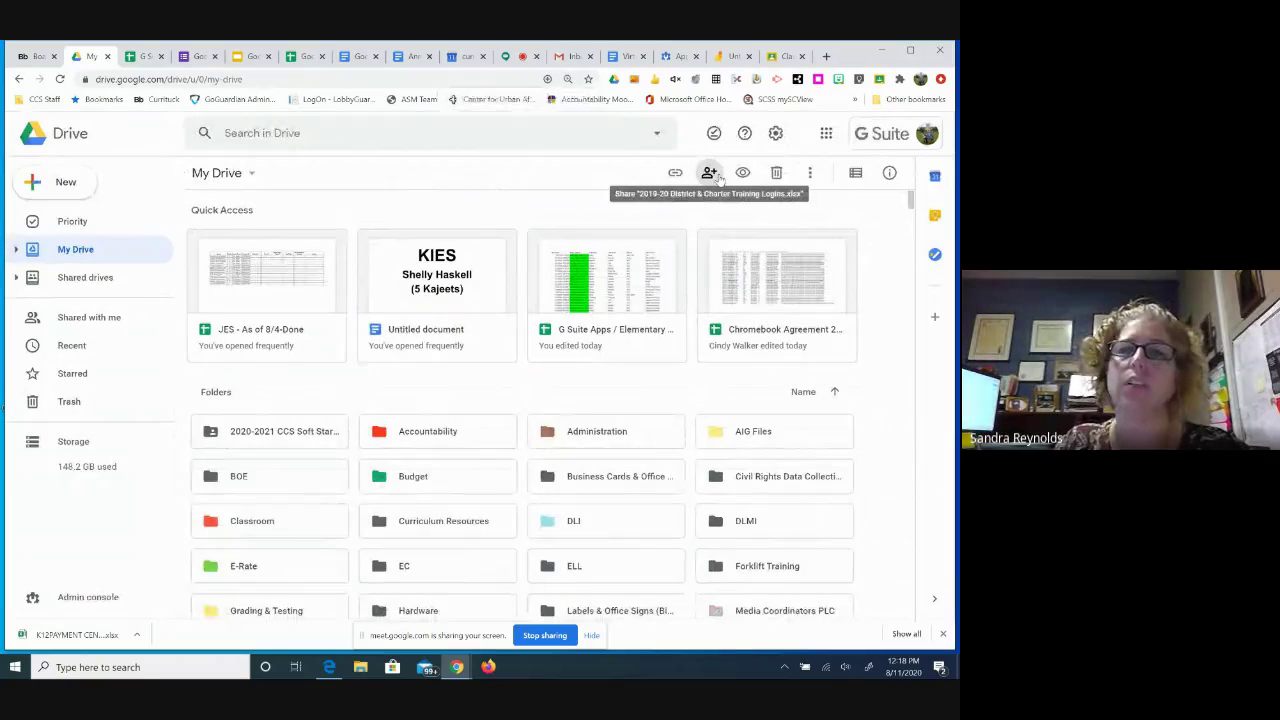
{"action": "key", "text": "ctrl+plus"}
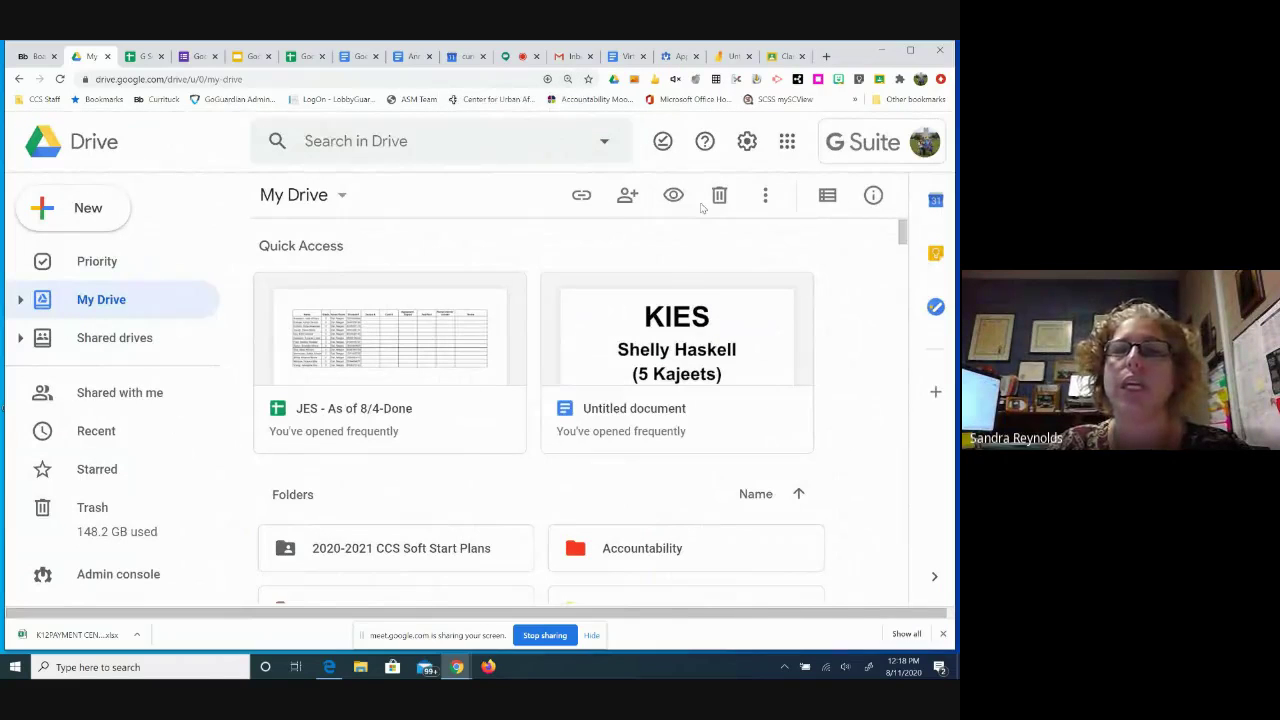
{"action": "left_click", "coordinate": [567, 79]}
{"action": "key", "text": "ctrl+minus"}
{"action": "key", "text": "ctrl+minus"}
{"action": "key", "text": "ctrl+minus"}
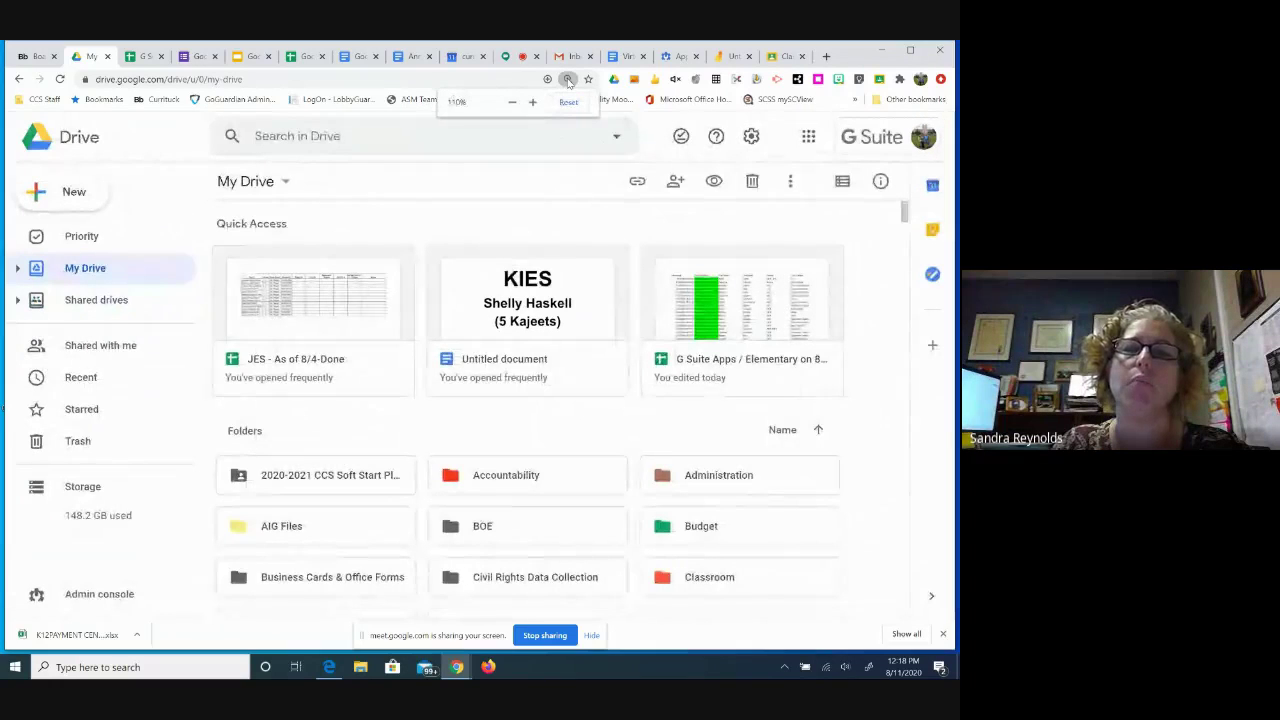
{"action": "key", "text": "ctrl+minus"}
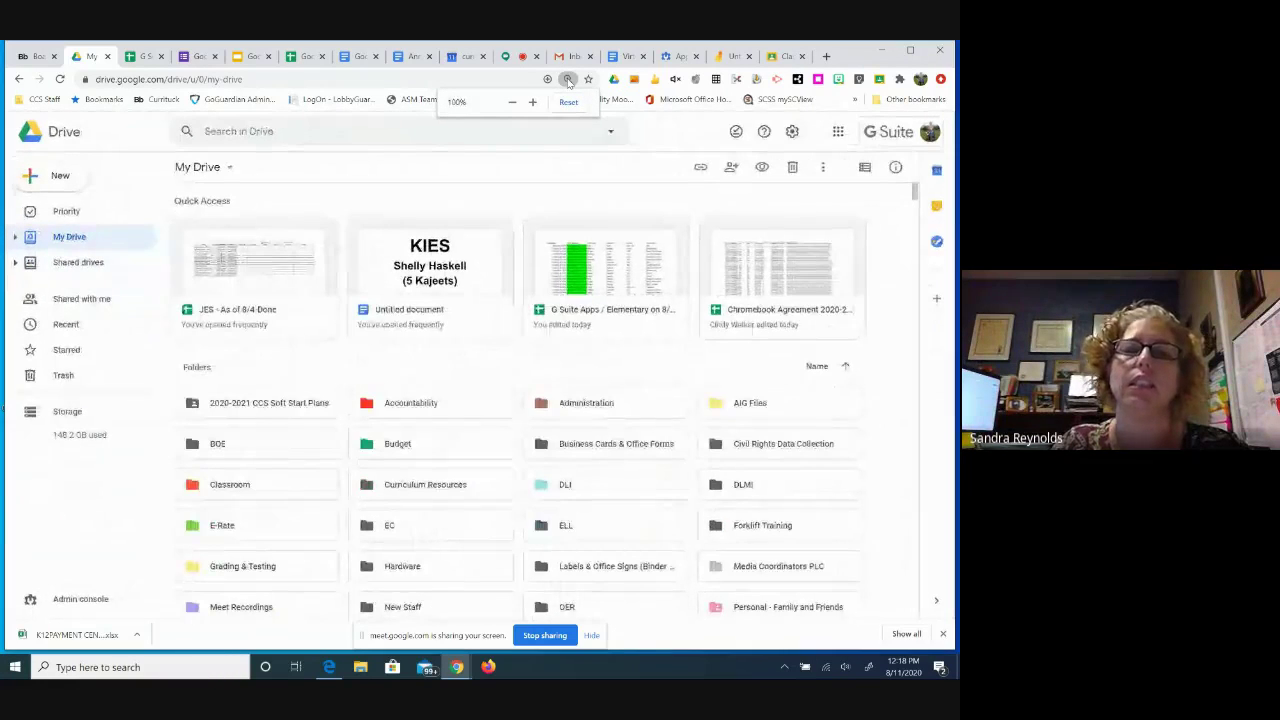
{"action": "key", "text": "ctrl+plus"}
{"action": "key", "text": "ctrl+plus"}
{"action": "key", "text": "ctrl+plus"}
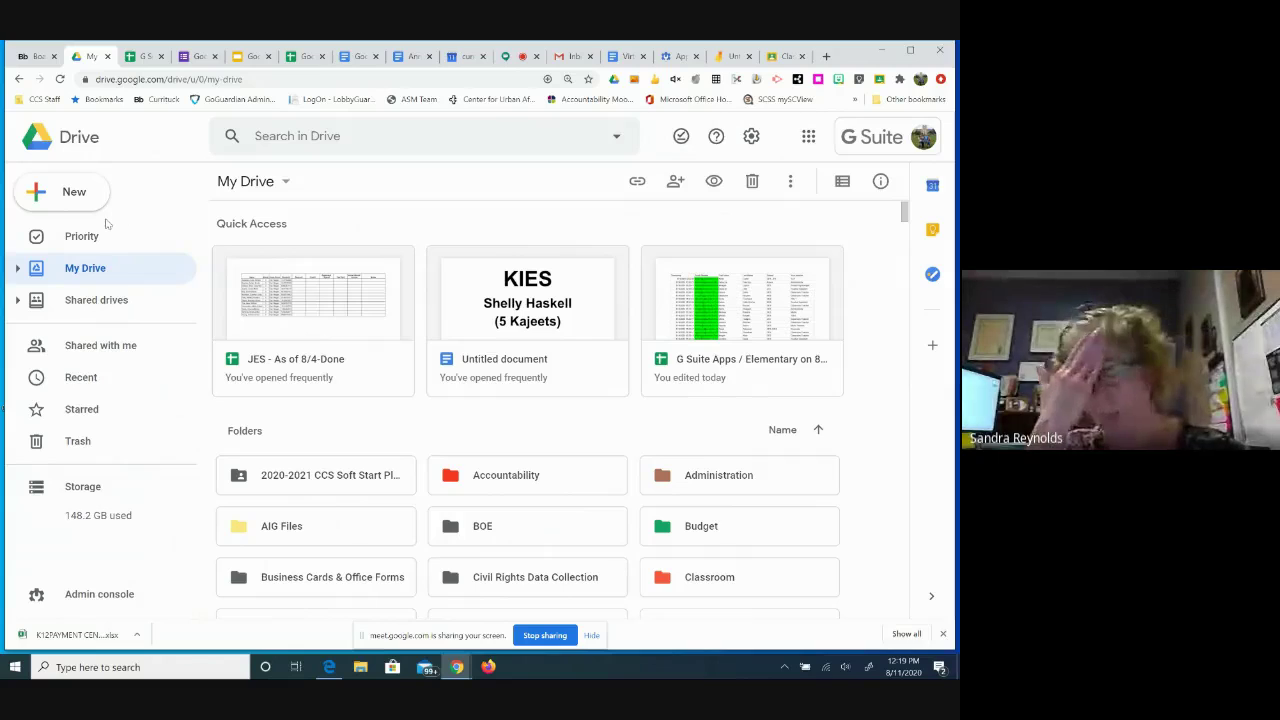
Create a blank Google Slides presentation from Drive's New menu and begin sharing it.
{"action": "left_click", "coordinate": [80, 200]}
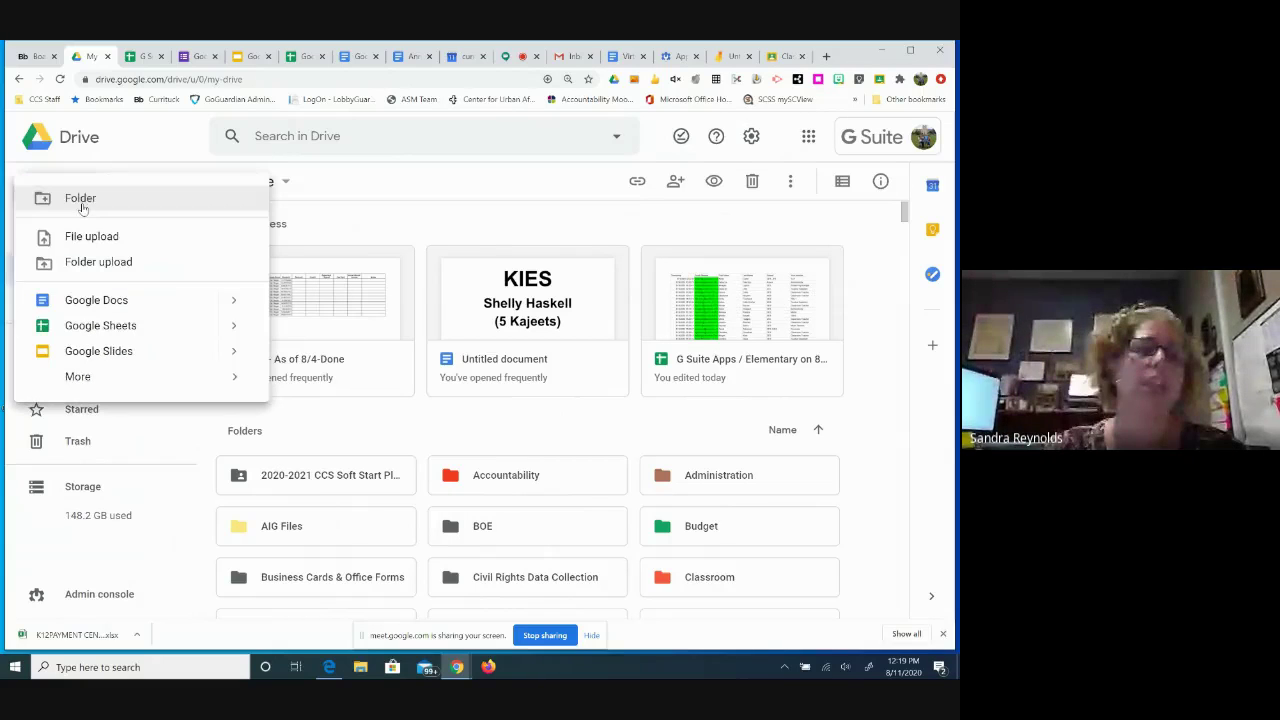
{"action": "left_click", "coordinate": [98, 351]}
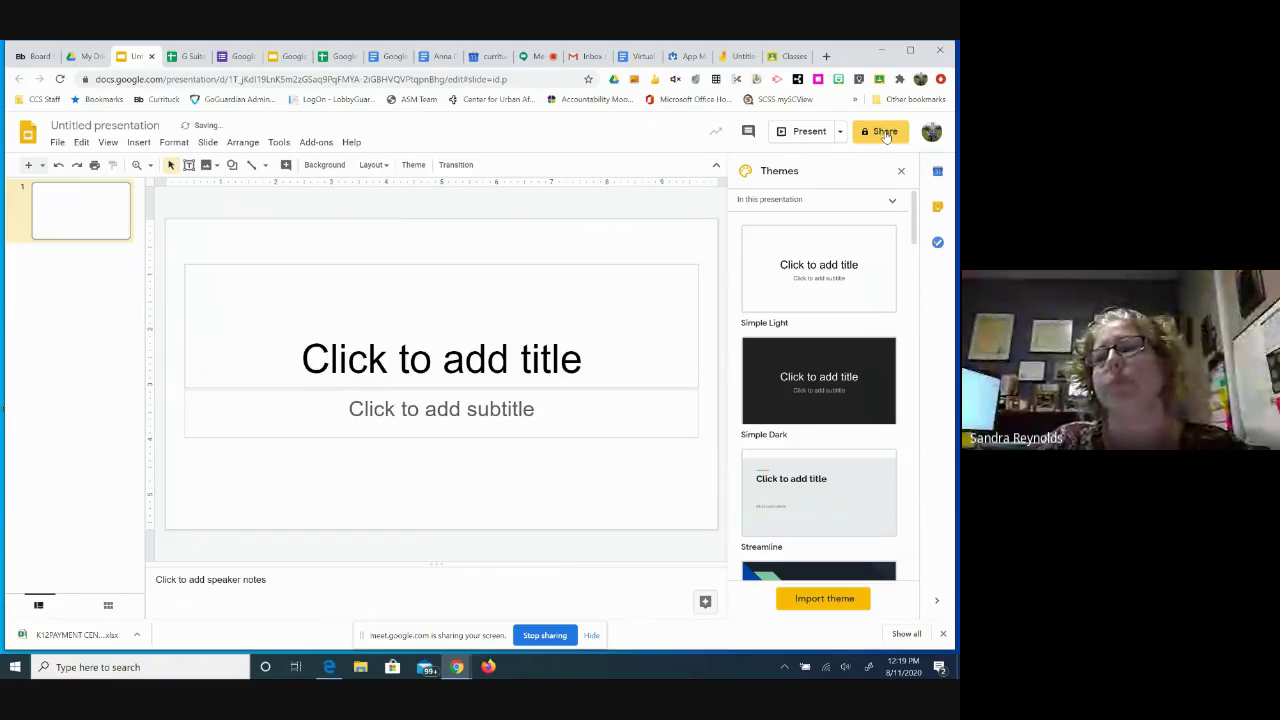
{"action": "left_click", "coordinate": [886, 134]}
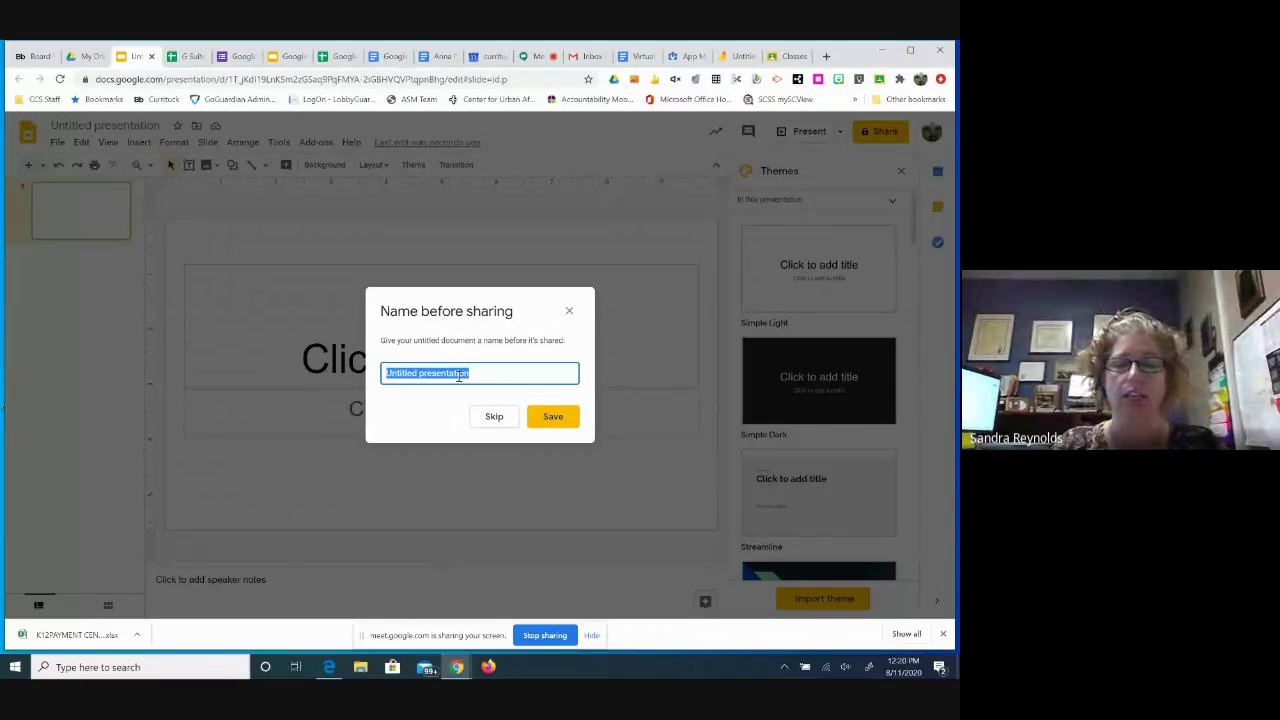
Save the title 'Weather' and send Editor invites to three colleagues picked from suggestions.
{"action": "type", "text": "Weather"}
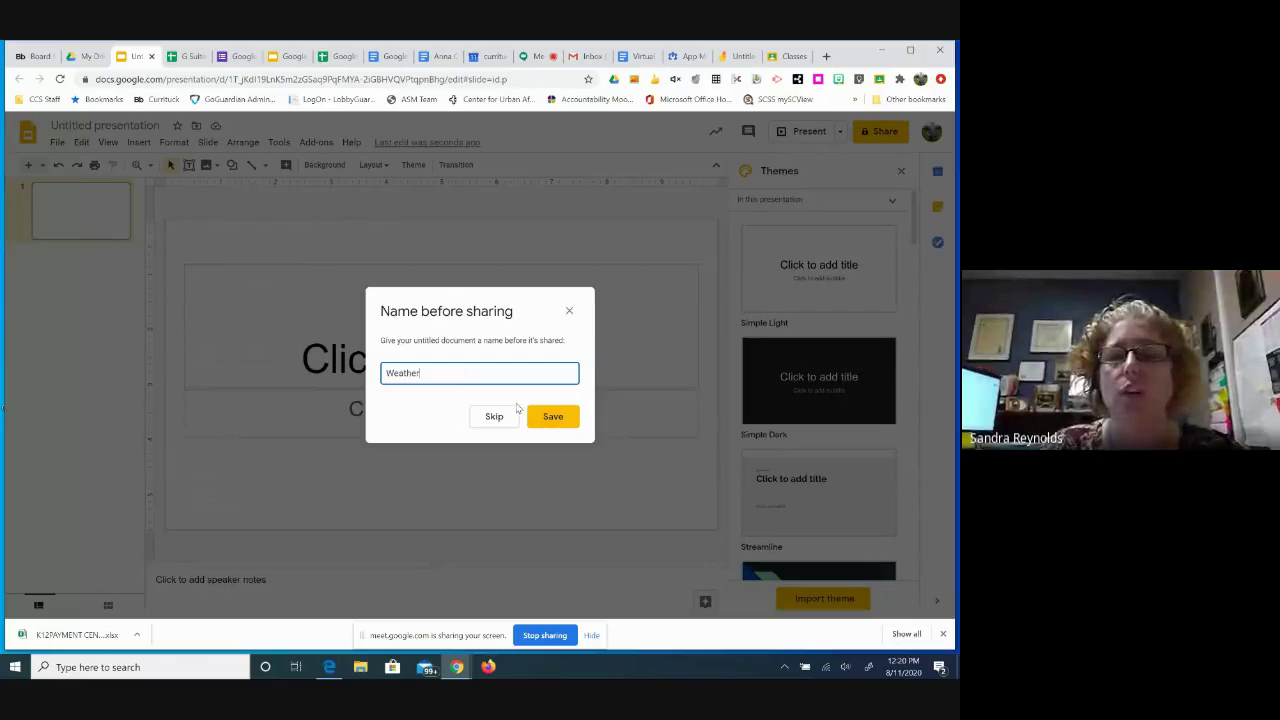
{"action": "left_click", "coordinate": [560, 418]}
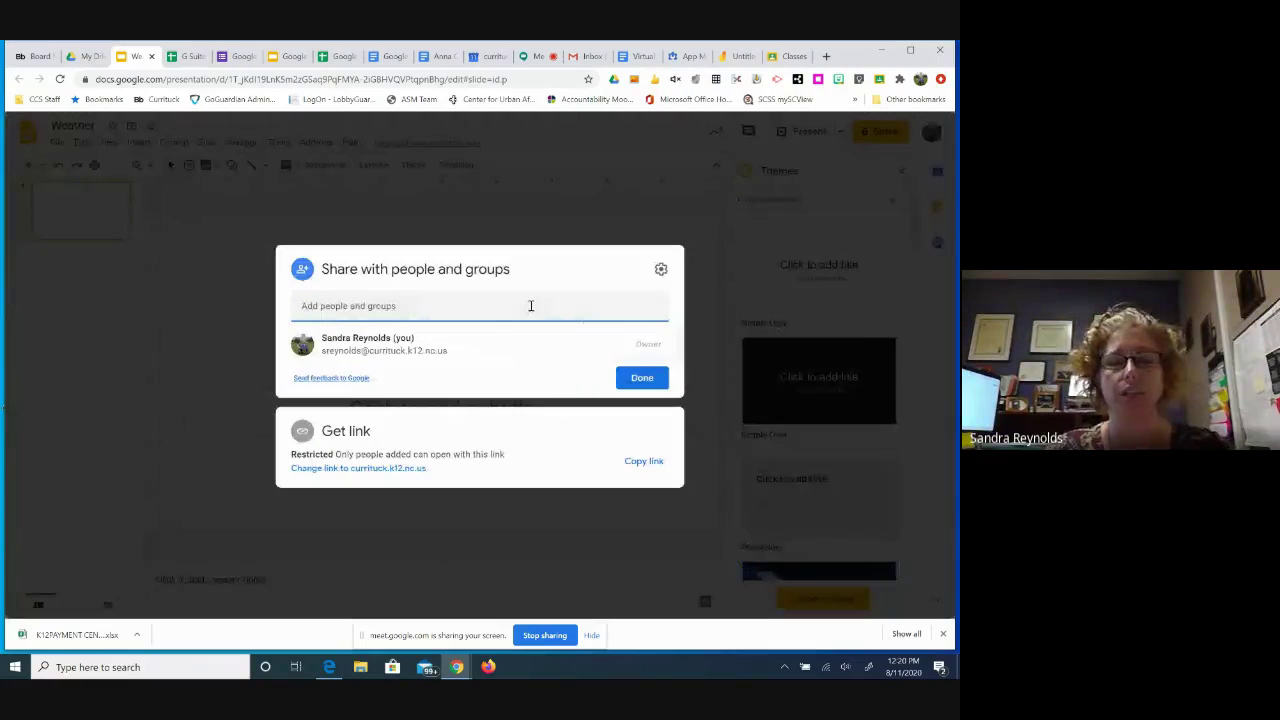
{"action": "type", "text": "kathryn Blades"}
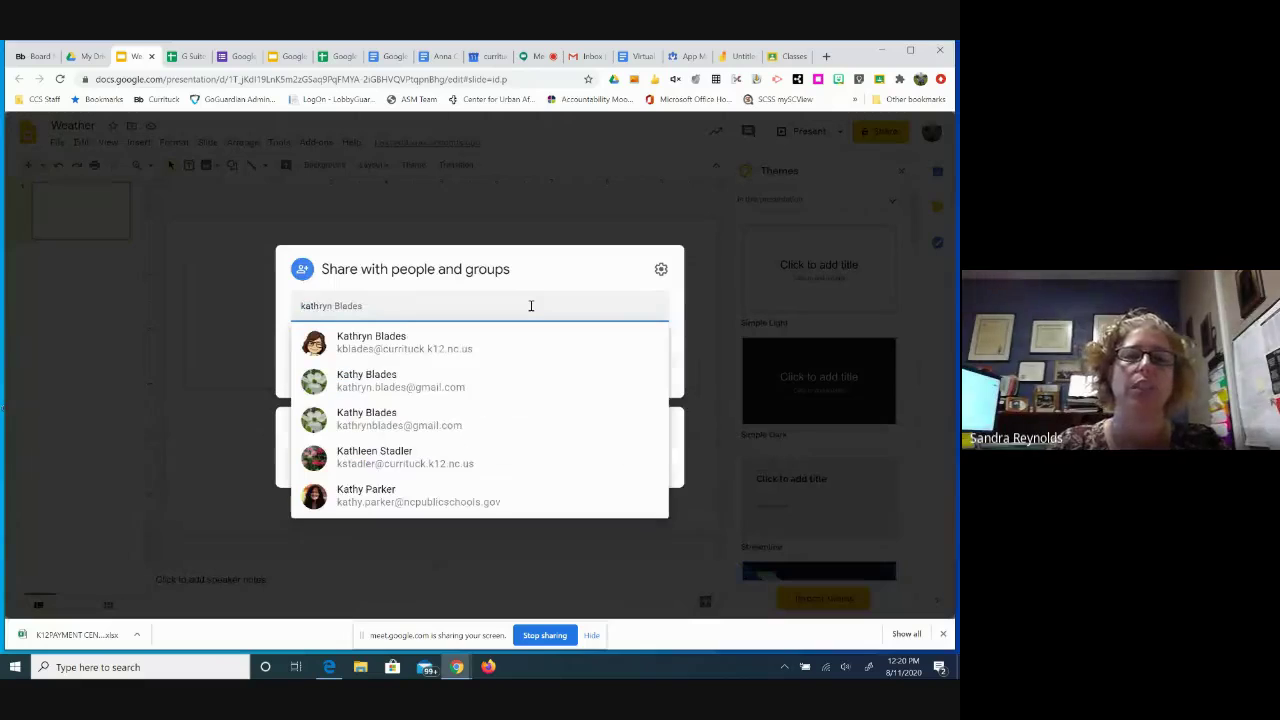
{"action": "left_click", "coordinate": [463, 345]}
{"action": "type", "text": "lindsay Daniels"}
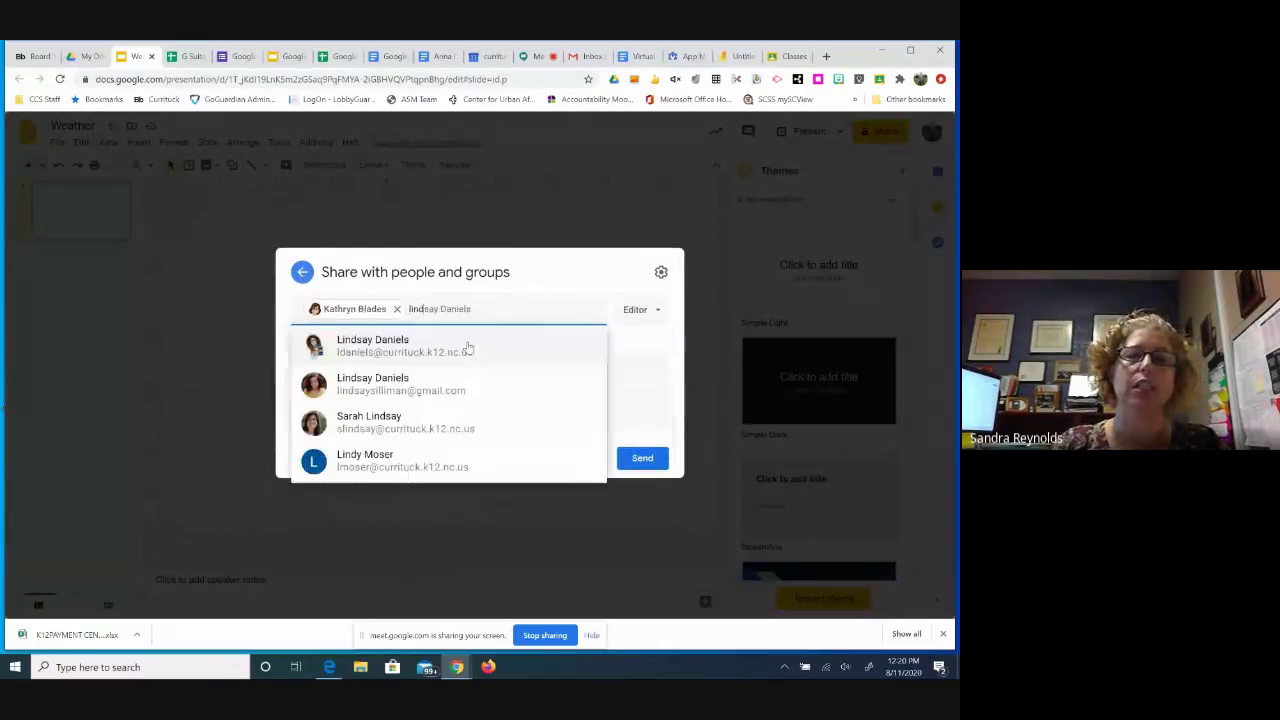
{"action": "left_click", "coordinate": [467, 347]}
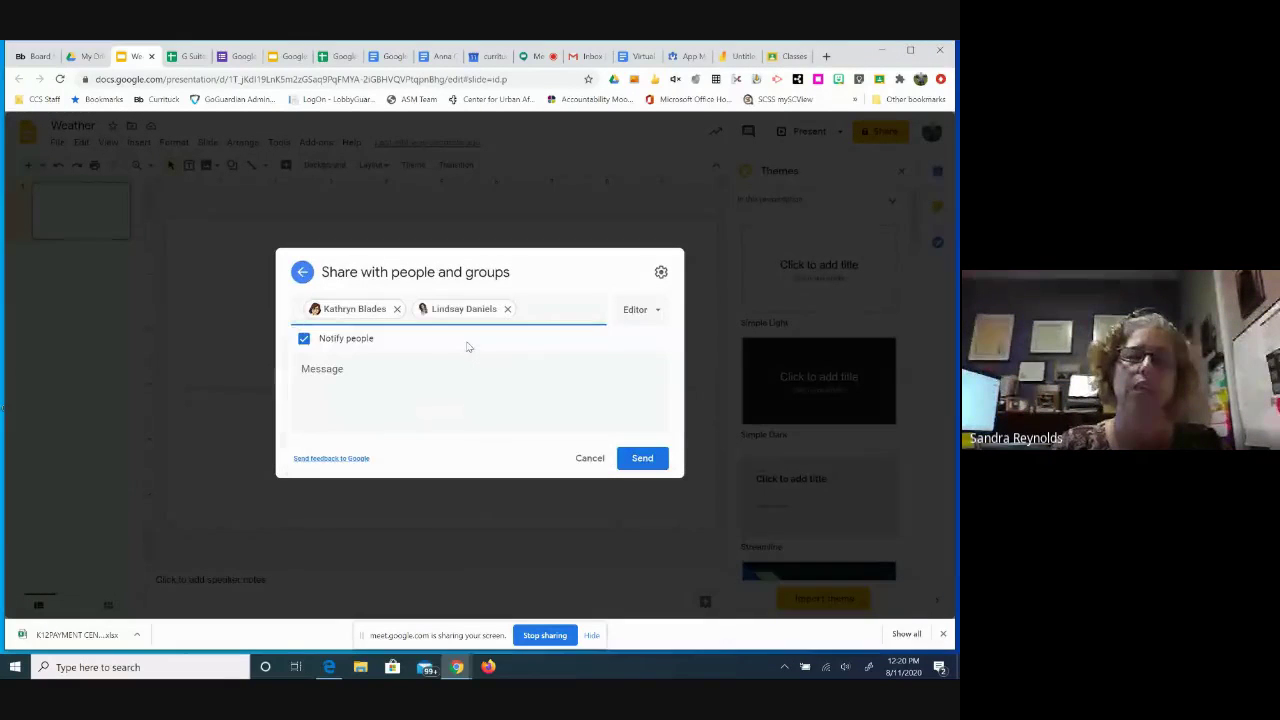
{"action": "type", "text": "shelly haskell"}
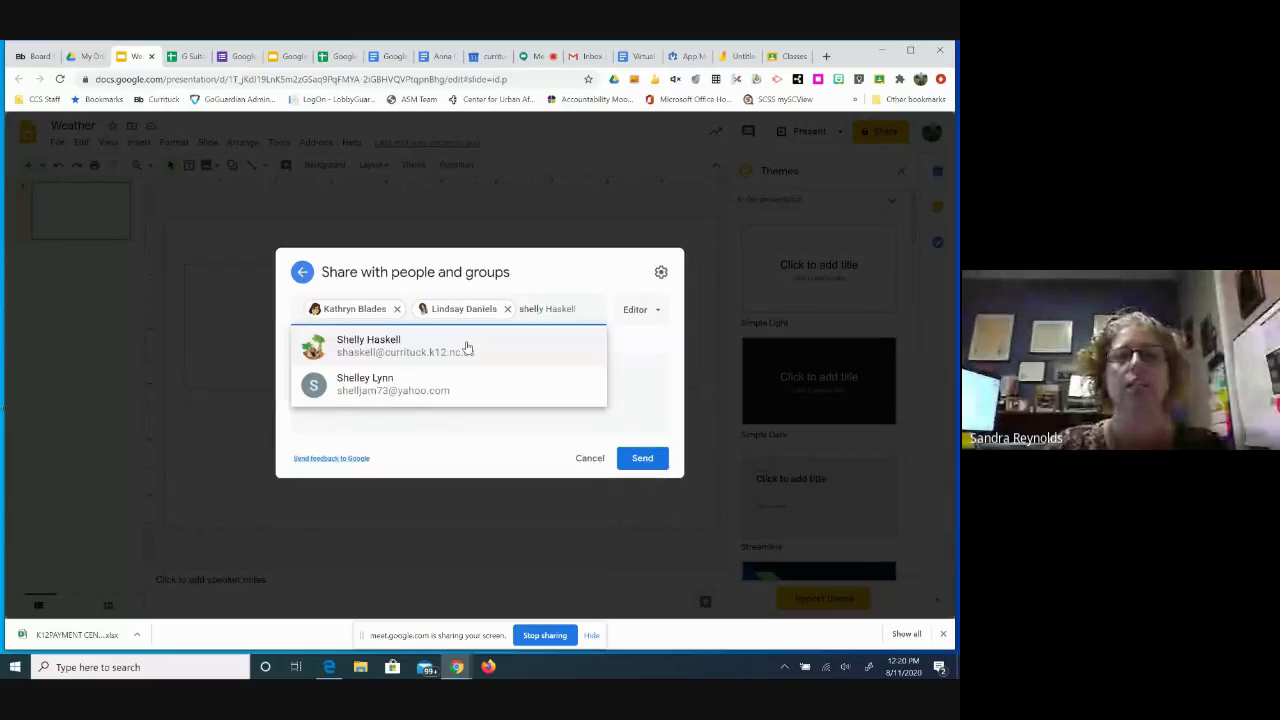
{"action": "left_click", "coordinate": [466, 347]}
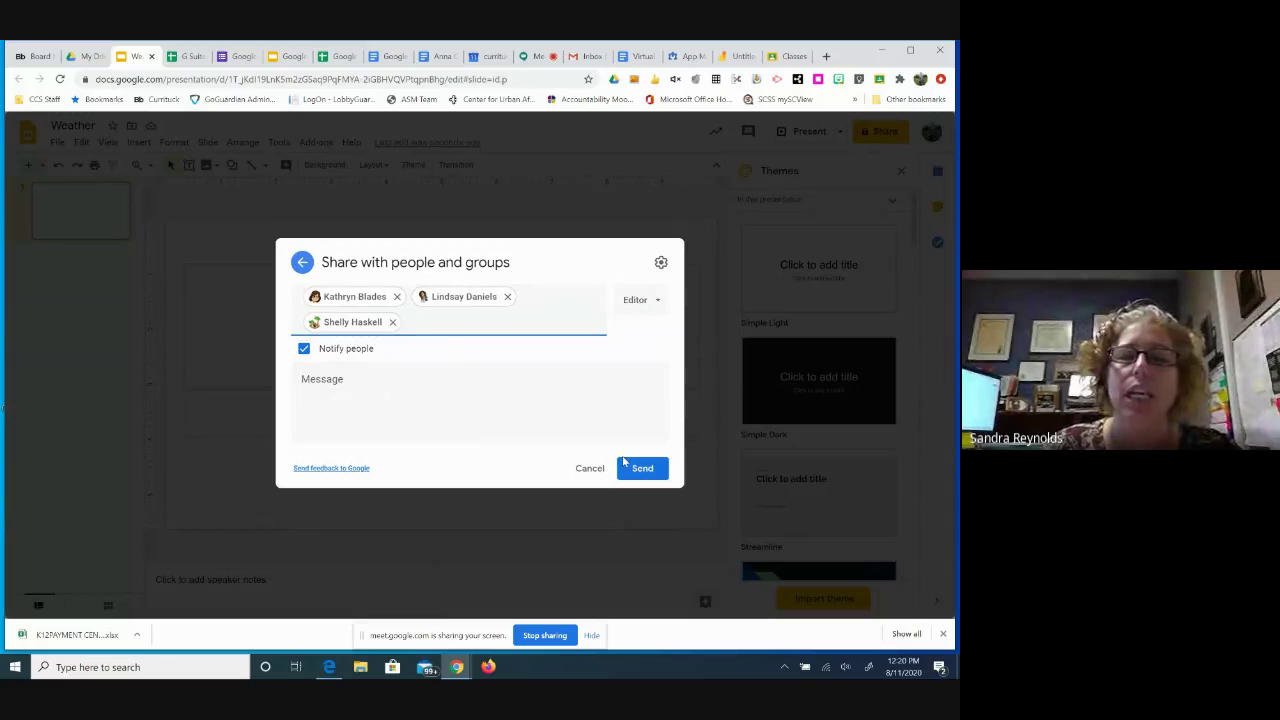
{"action": "left_click", "coordinate": [633, 471]}
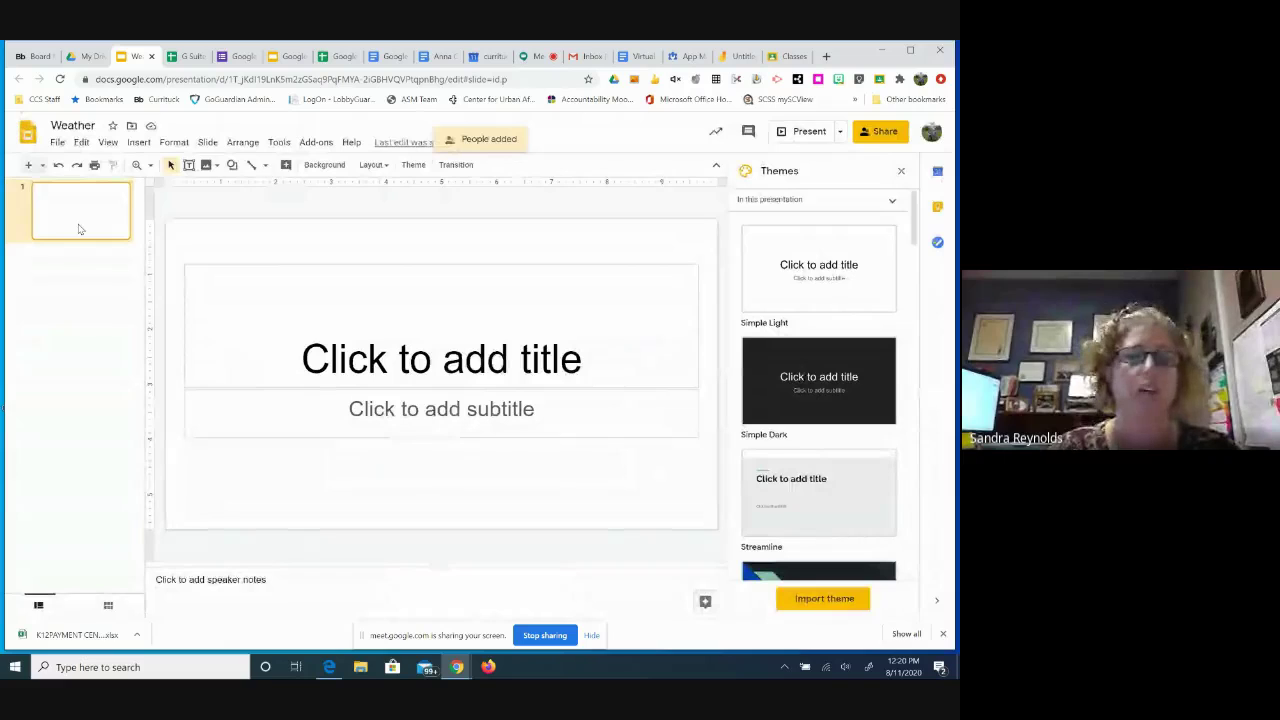
Open the Insert menu in the Weather presentation and move across toward Format.
{"action": "left_click", "coordinate": [140, 143]}
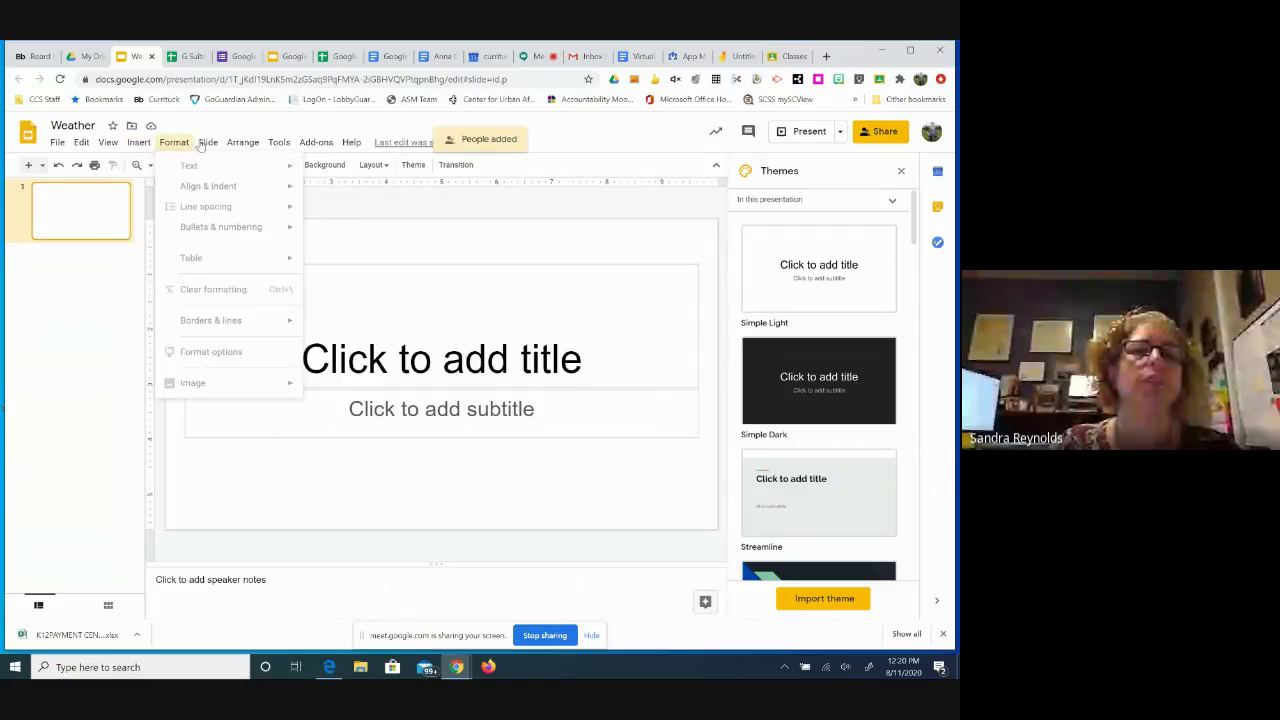
{"action": "mouse_move", "coordinate": [209, 145]}
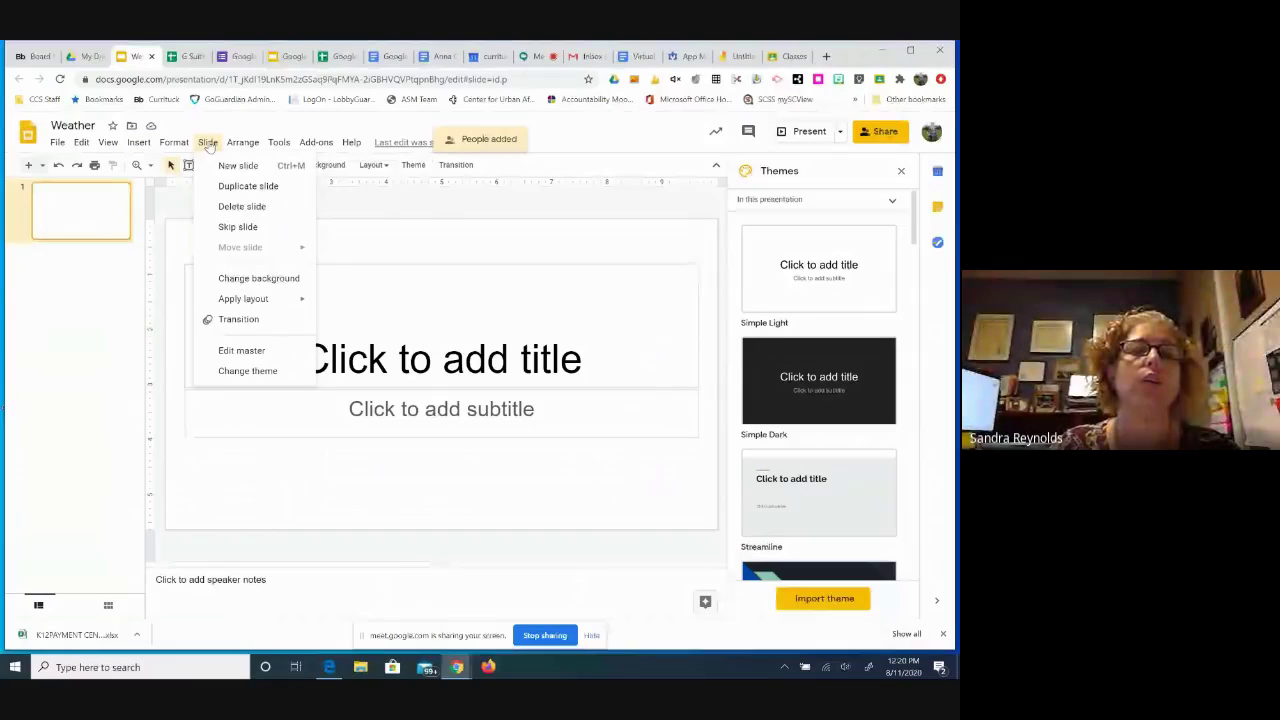
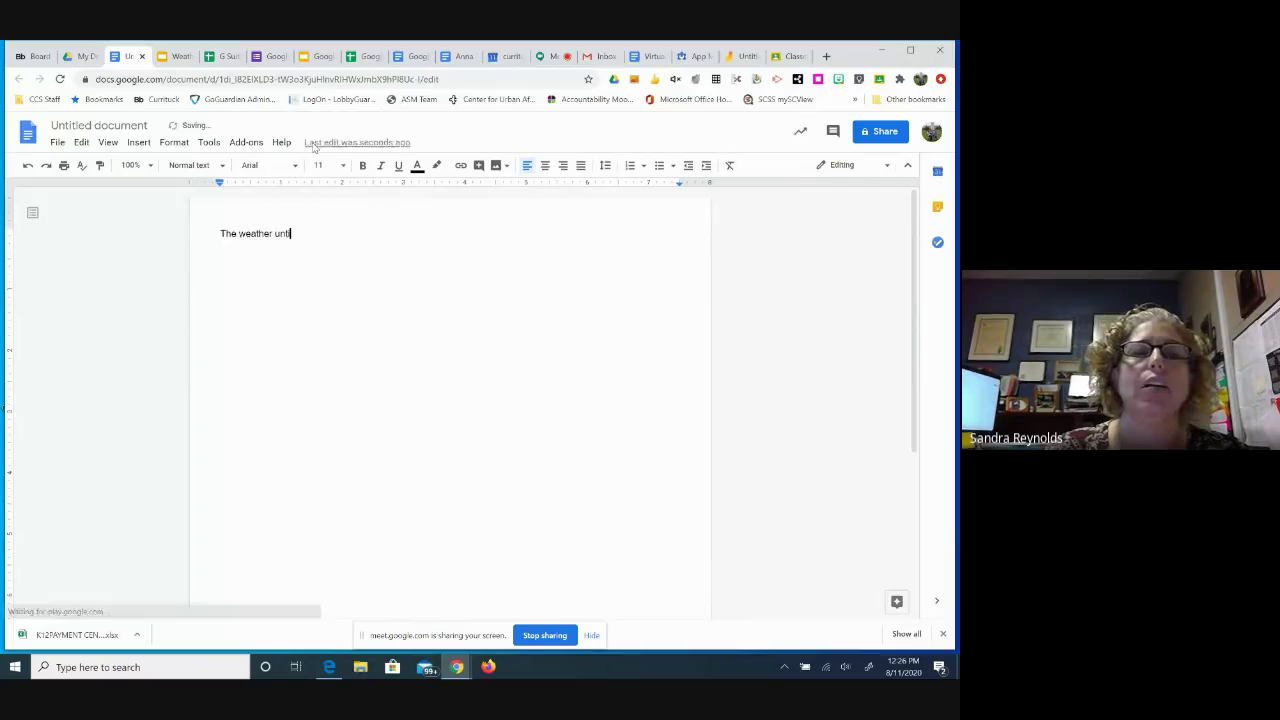
Open the version history of the untitled document.
{"action": "left_click", "coordinate": [313, 143]}
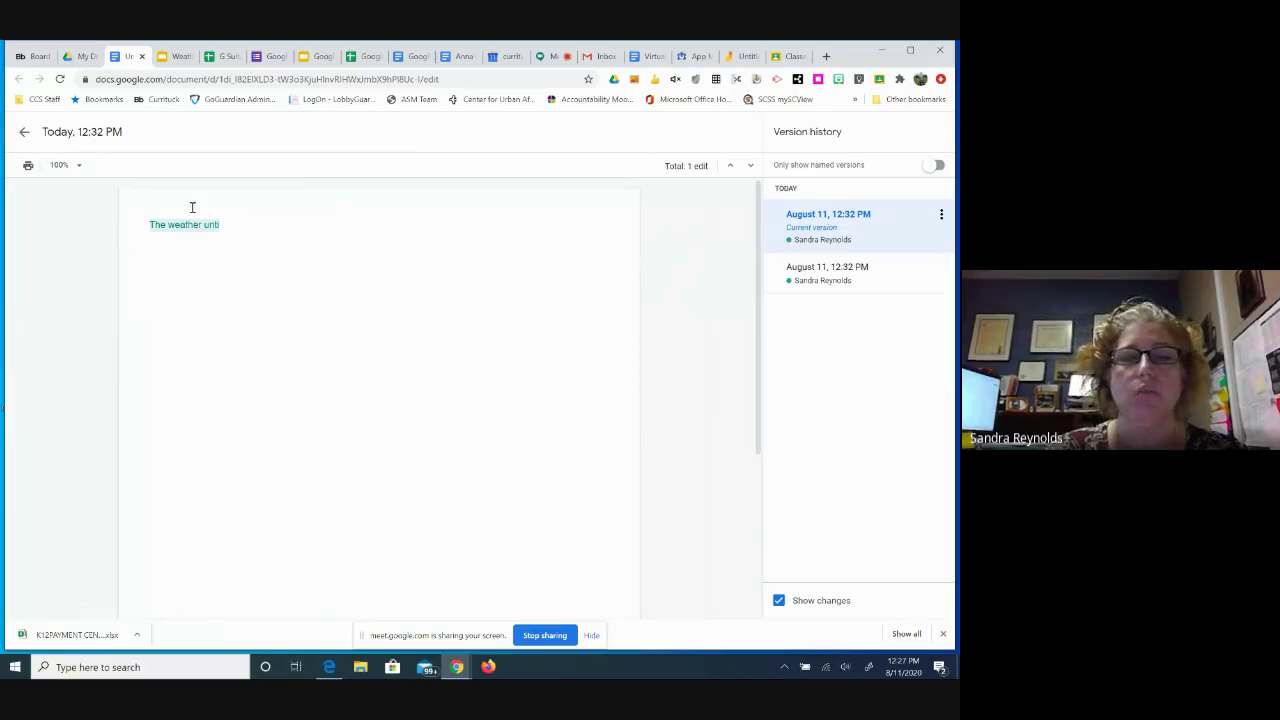
Leave version history, correct the first line to 'The weather unit', and select the title.
{"action": "left_click", "coordinate": [25, 135]}
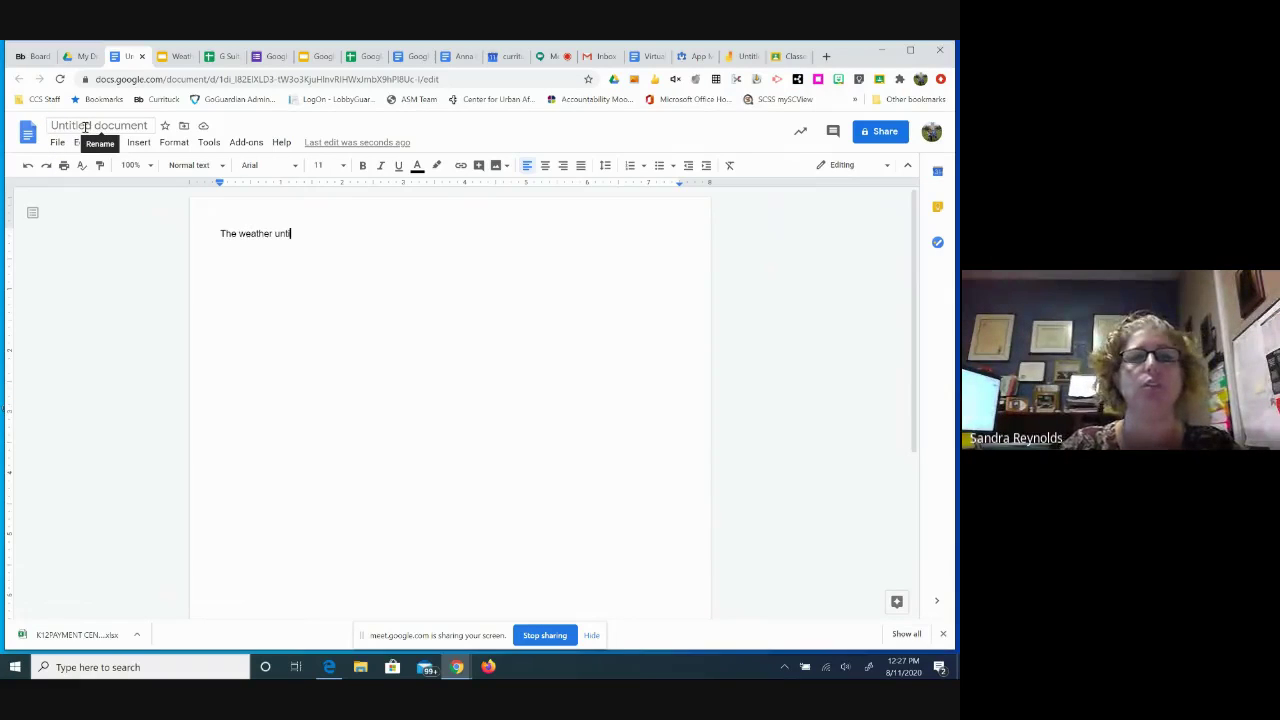
{"action": "key", "text": "BackSpace"}
{"action": "key", "text": "BackSpace"}
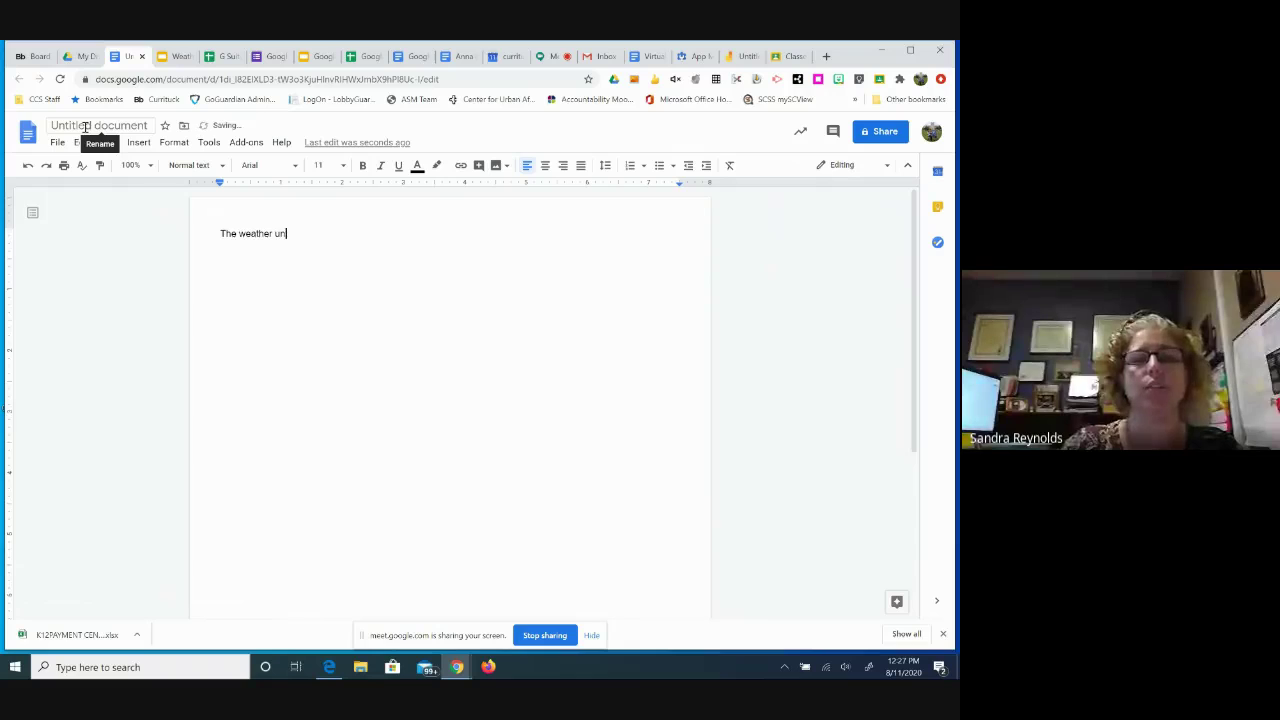
{"action": "type", "text": "it"}
{"action": "key", "text": "Return"}
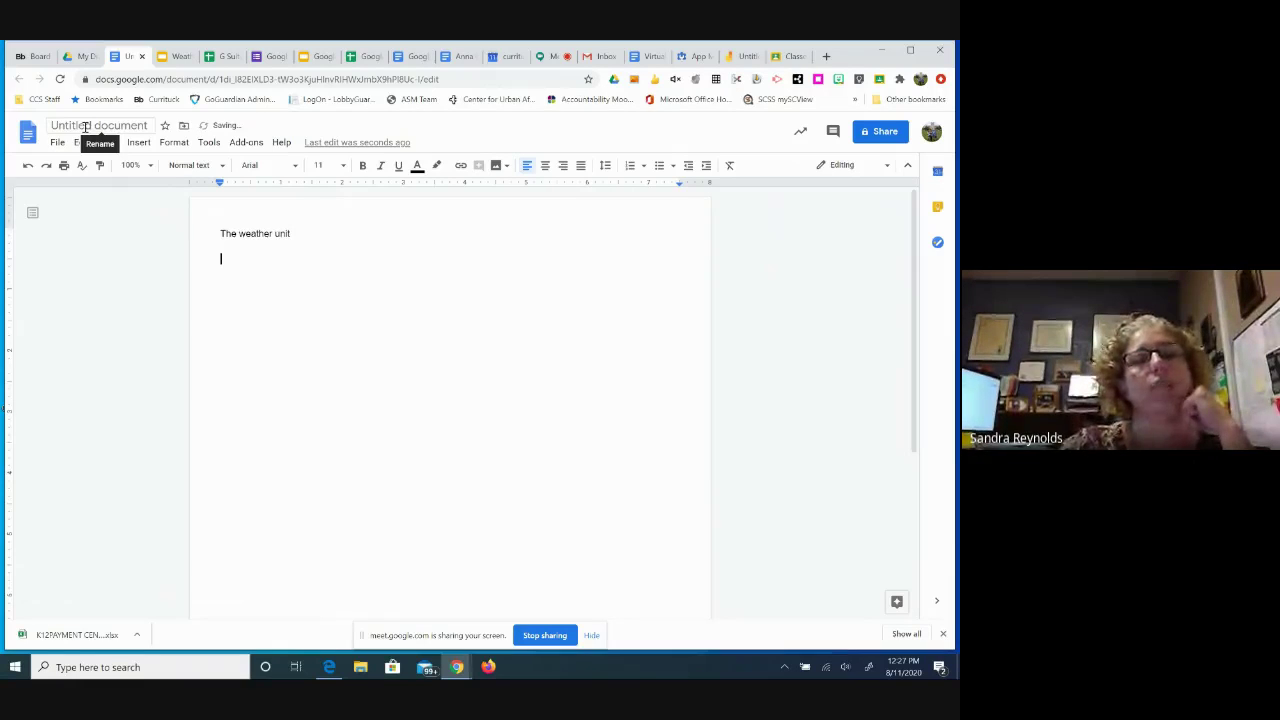
{"action": "left_click", "coordinate": [85, 126]}
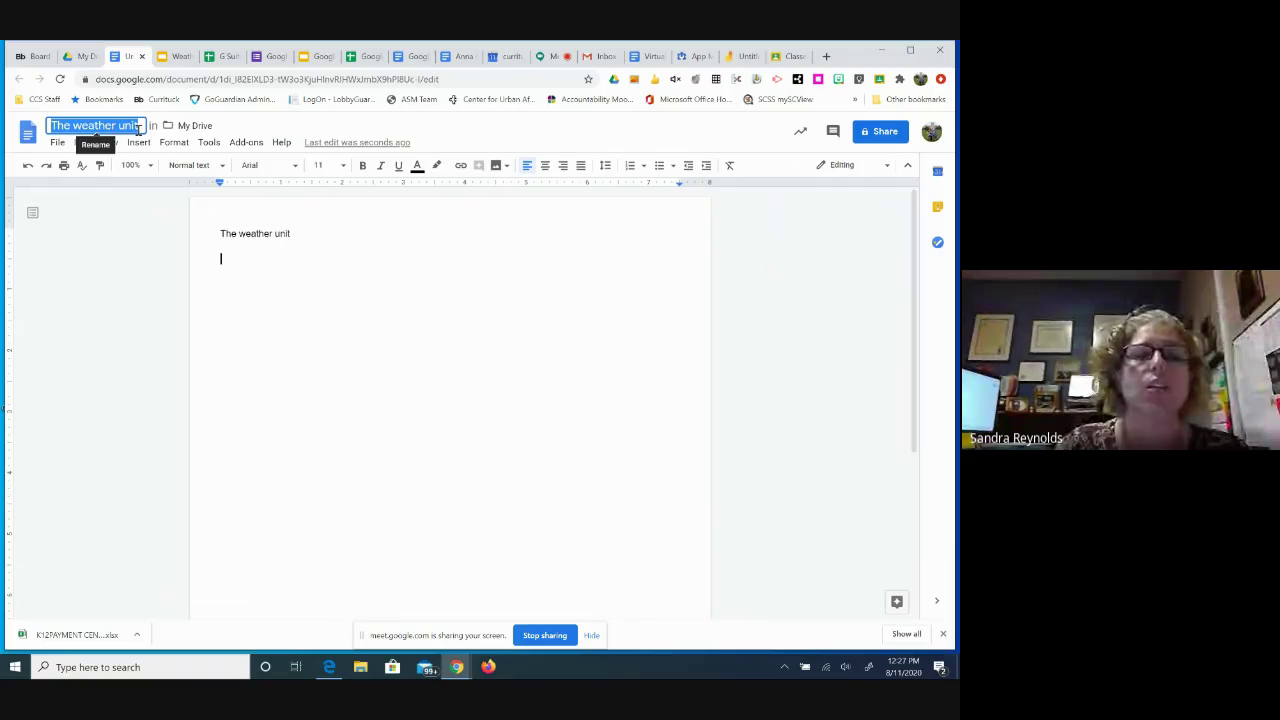
Title the document 'Weather Unit - 5th Science', fixing a stray letter.
{"action": "type", "text": "Weather Unit"}
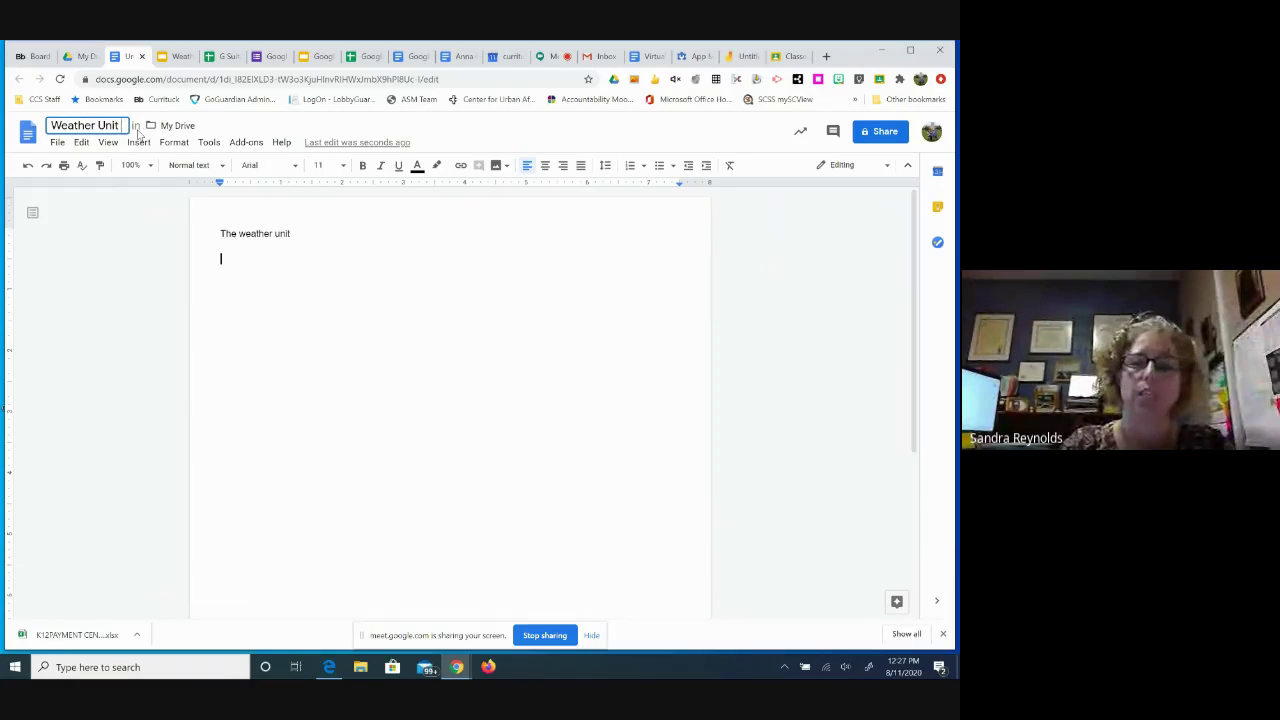
{"action": "type", "text": " -"}
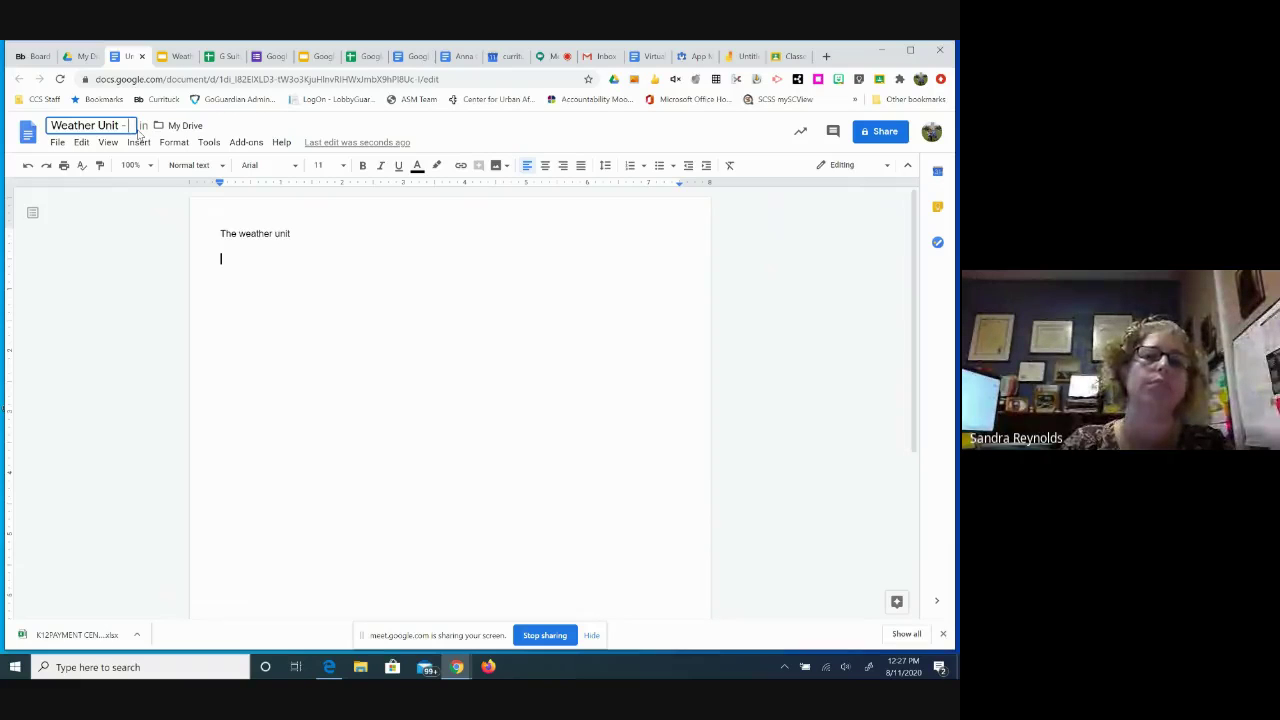
{"action": "type", "text": " 5th D"}
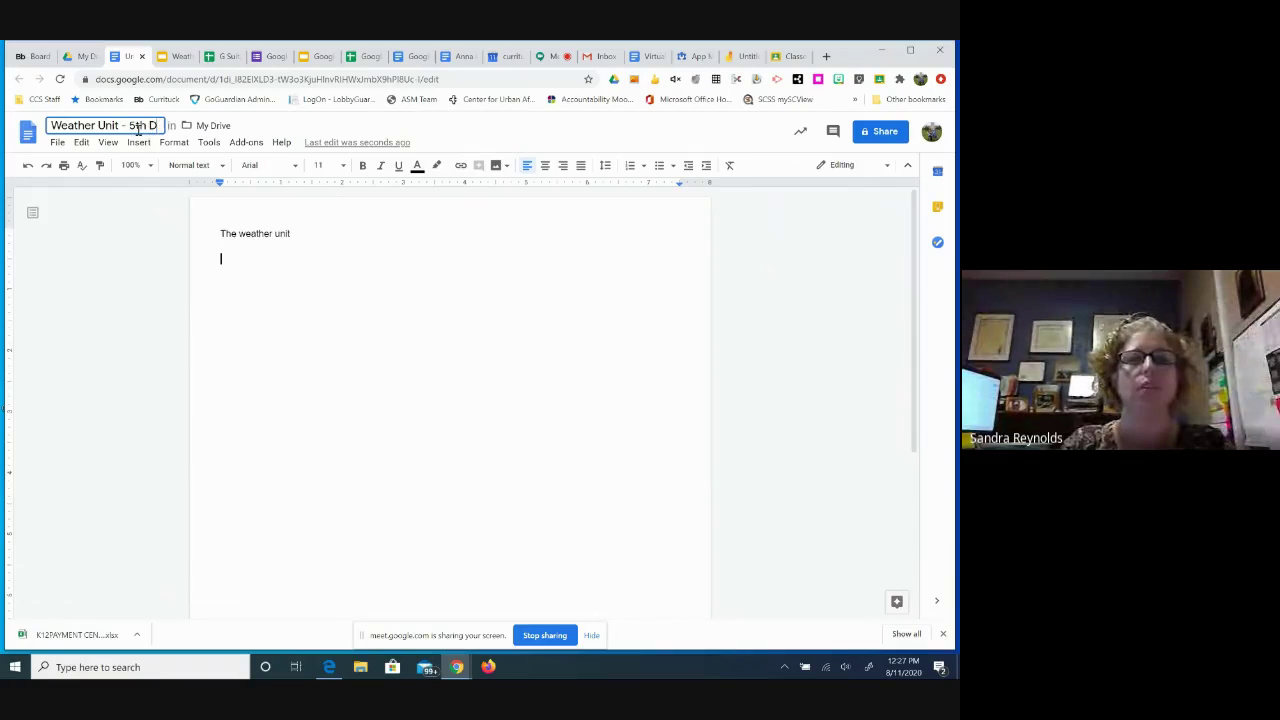
{"action": "key", "text": "BackSpace"}
{"action": "type", "text": "Science"}
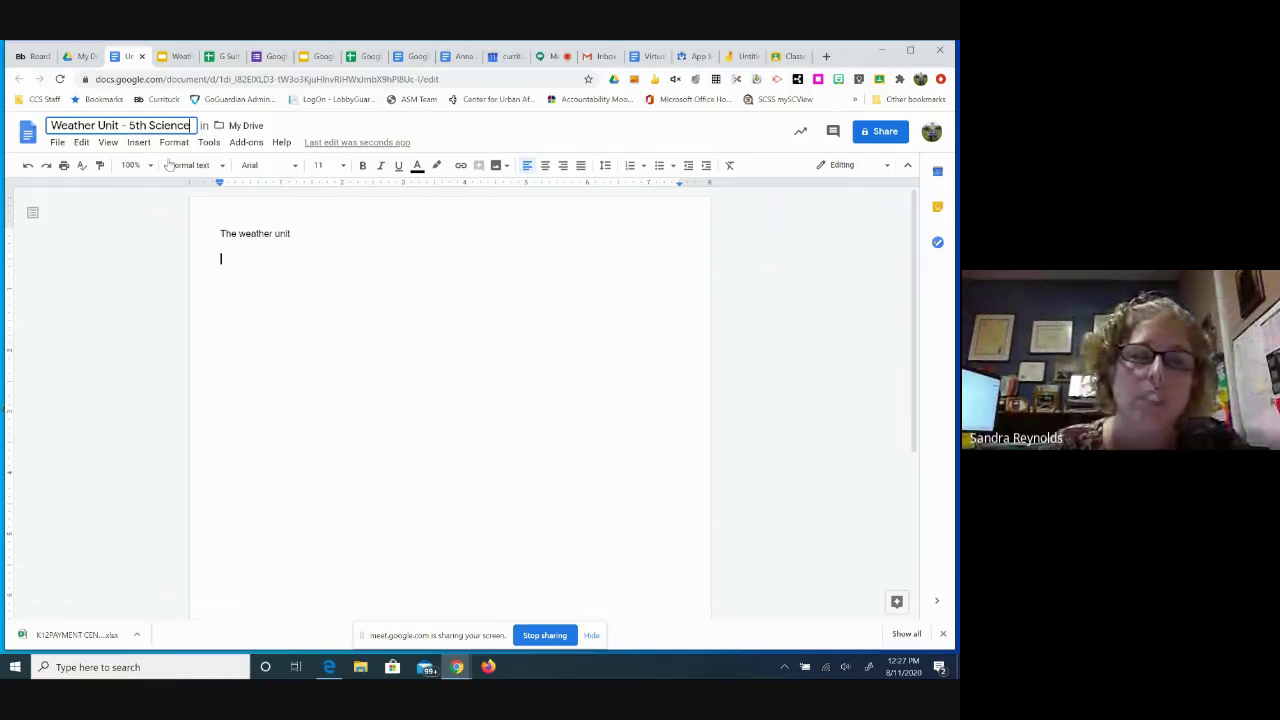
{"action": "left_click", "coordinate": [248, 249]}
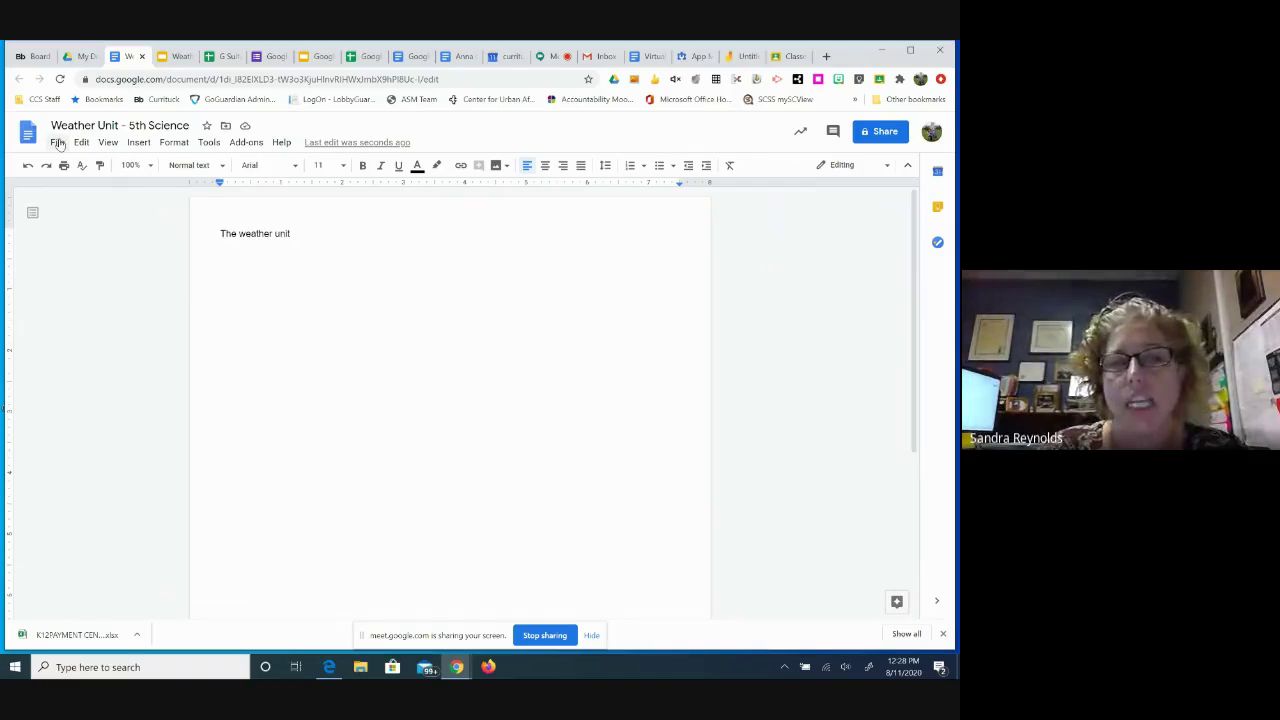
Open the G Suite Marketplace from the Add-ons menu to browse Docs add-ons.
{"action": "left_click", "coordinate": [248, 143]}
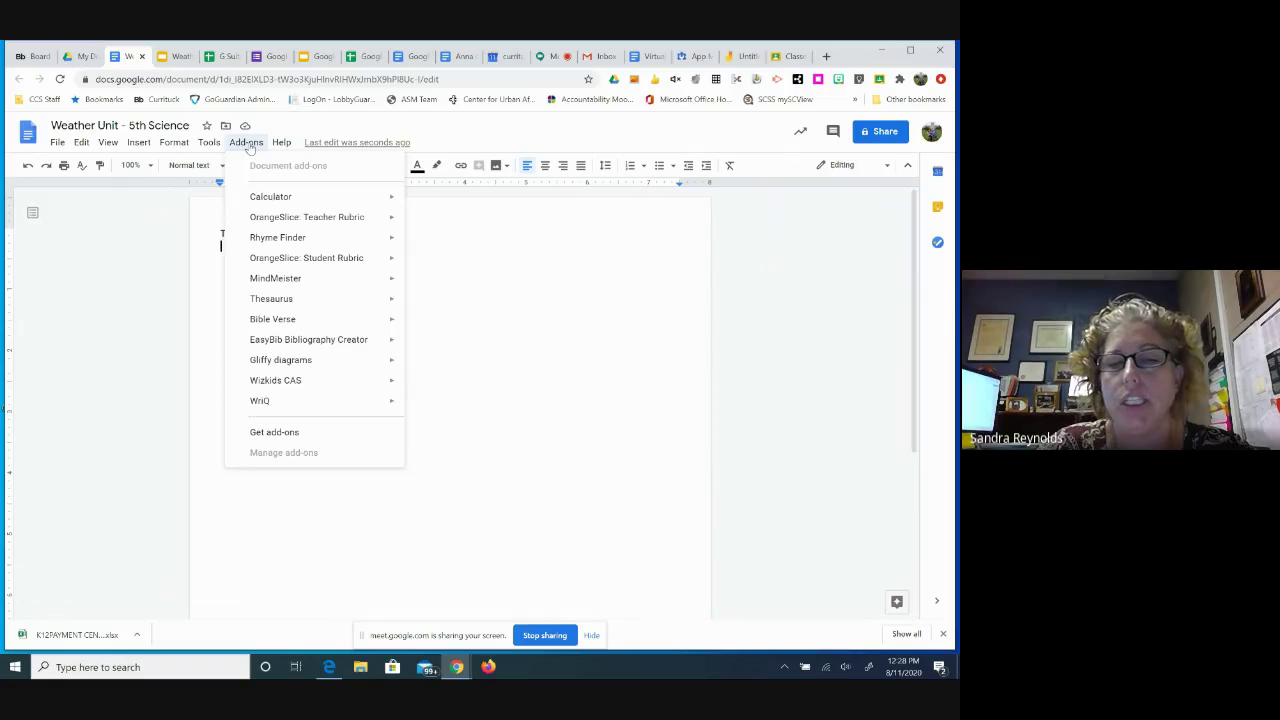
{"action": "left_click", "coordinate": [287, 435]}
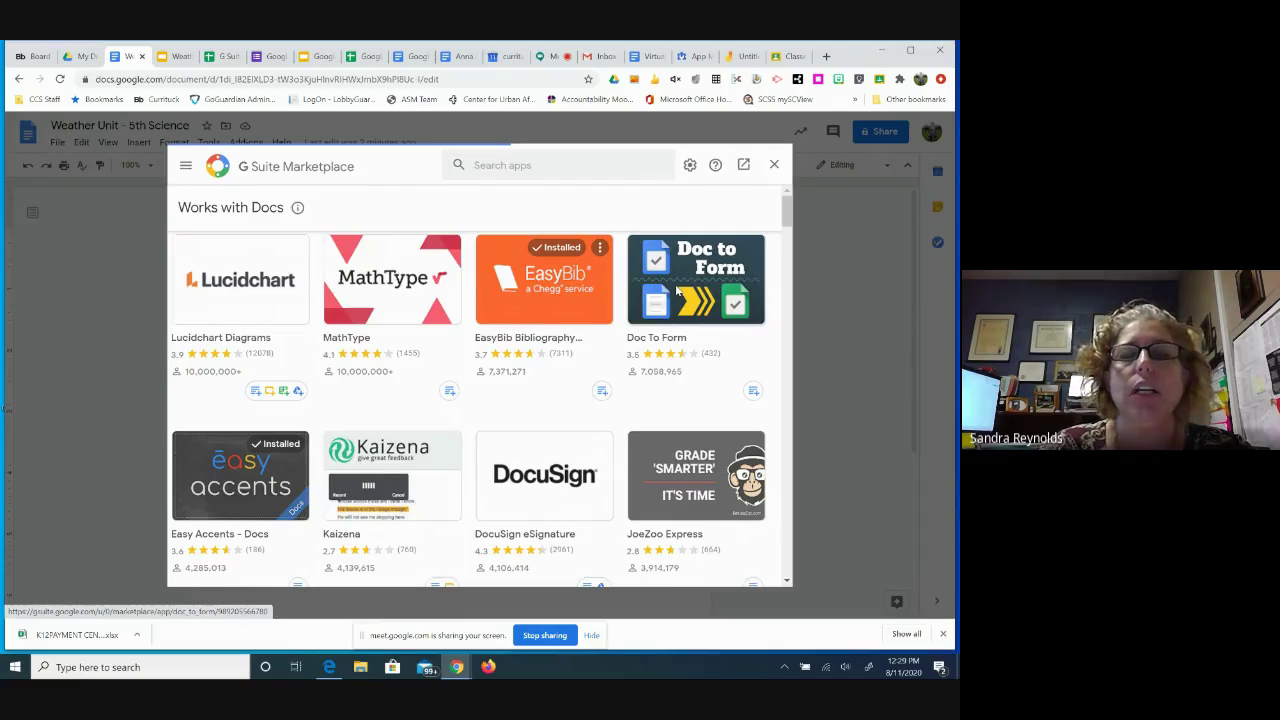
Review the Doc To Form add-on details, then close the marketplace.
{"action": "left_click", "coordinate": [677, 290]}
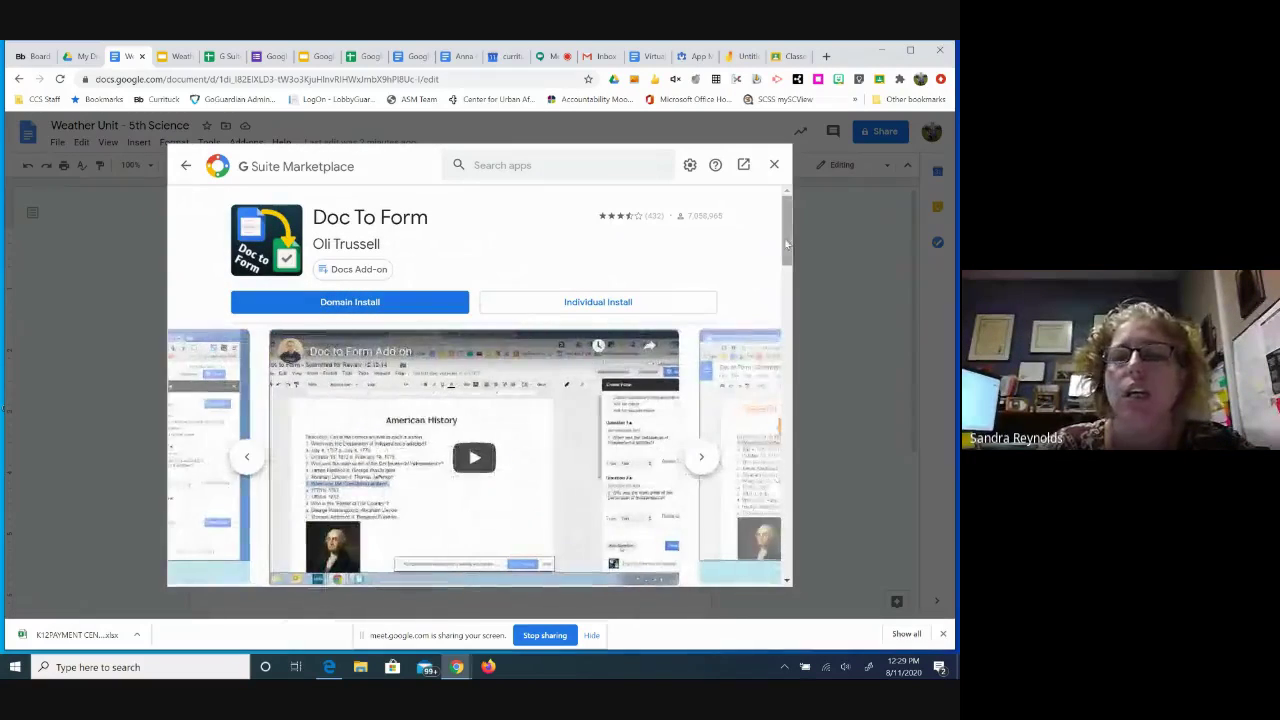
{"action": "scroll", "coordinate": [785, 258], "scroll_direction": "down", "scroll_amount": 2}
{"action": "mouse_move", "coordinate": [788, 262]}
{"action": "left_mouse_down"}
{"action": "mouse_move", "coordinate": [786, 541]}
{"action": "mouse_move", "coordinate": [798, 243]}
{"action": "left_mouse_up"}
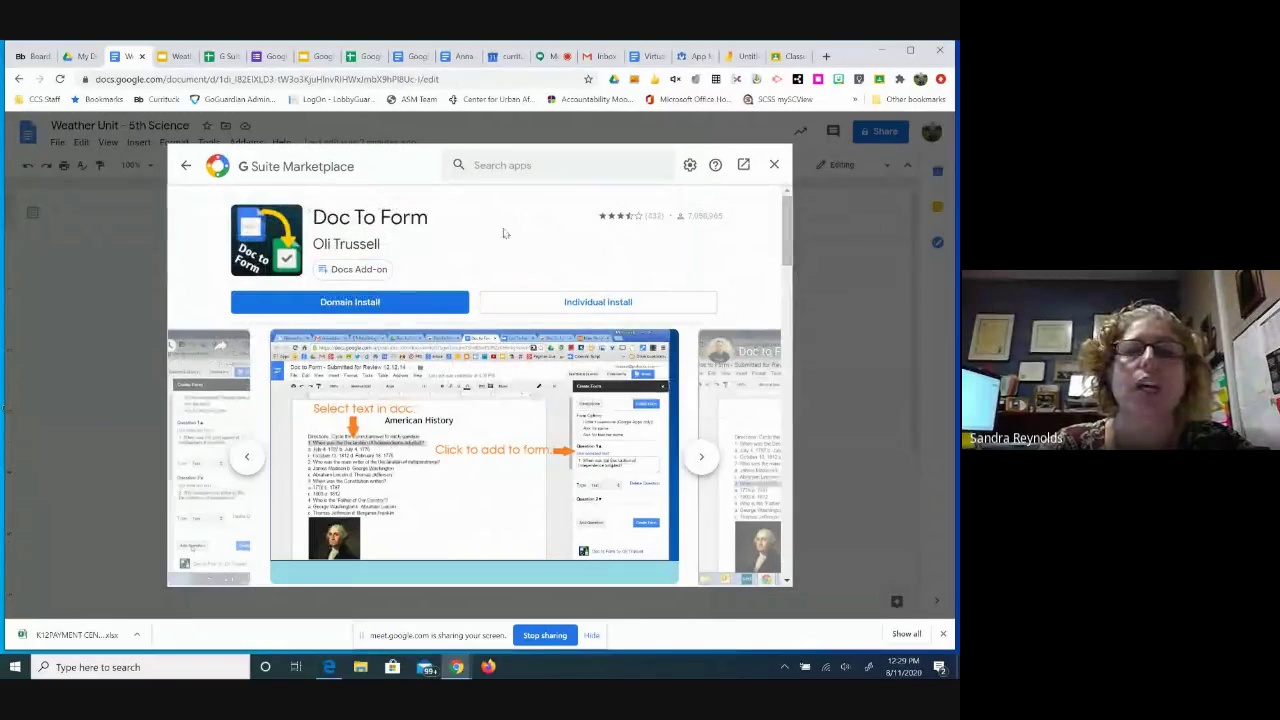
{"action": "left_click", "coordinate": [185, 165]}
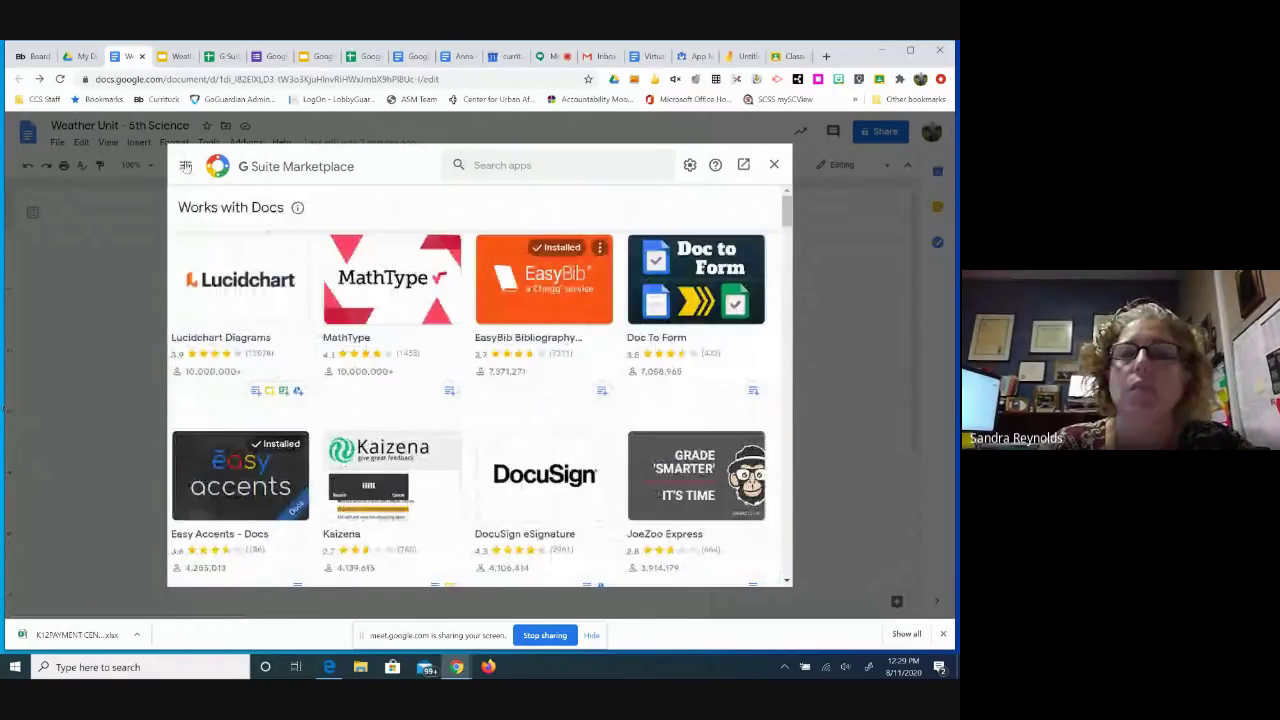
{"action": "left_click", "coordinate": [774, 166]}
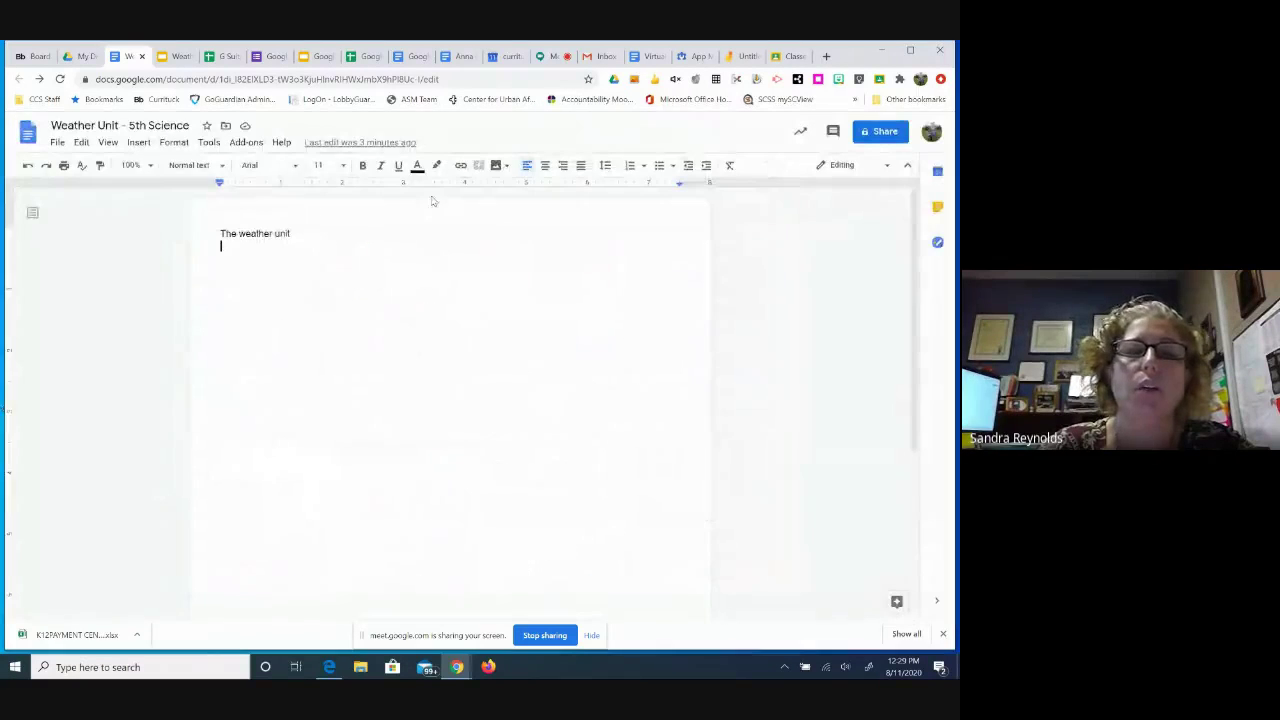
Check the installed Docs add-ons, then switch to the Weather presentation in Slides.
{"action": "left_click", "coordinate": [246, 143]}
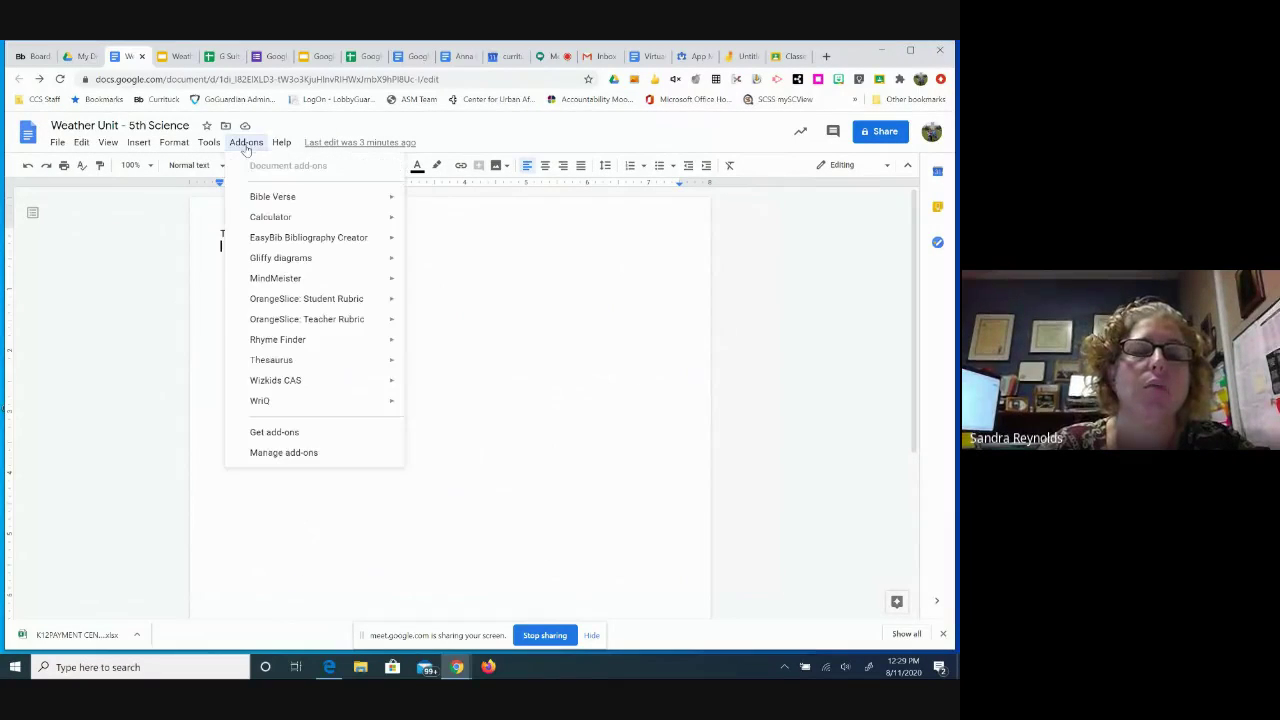
{"action": "mouse_move", "coordinate": [267, 220]}
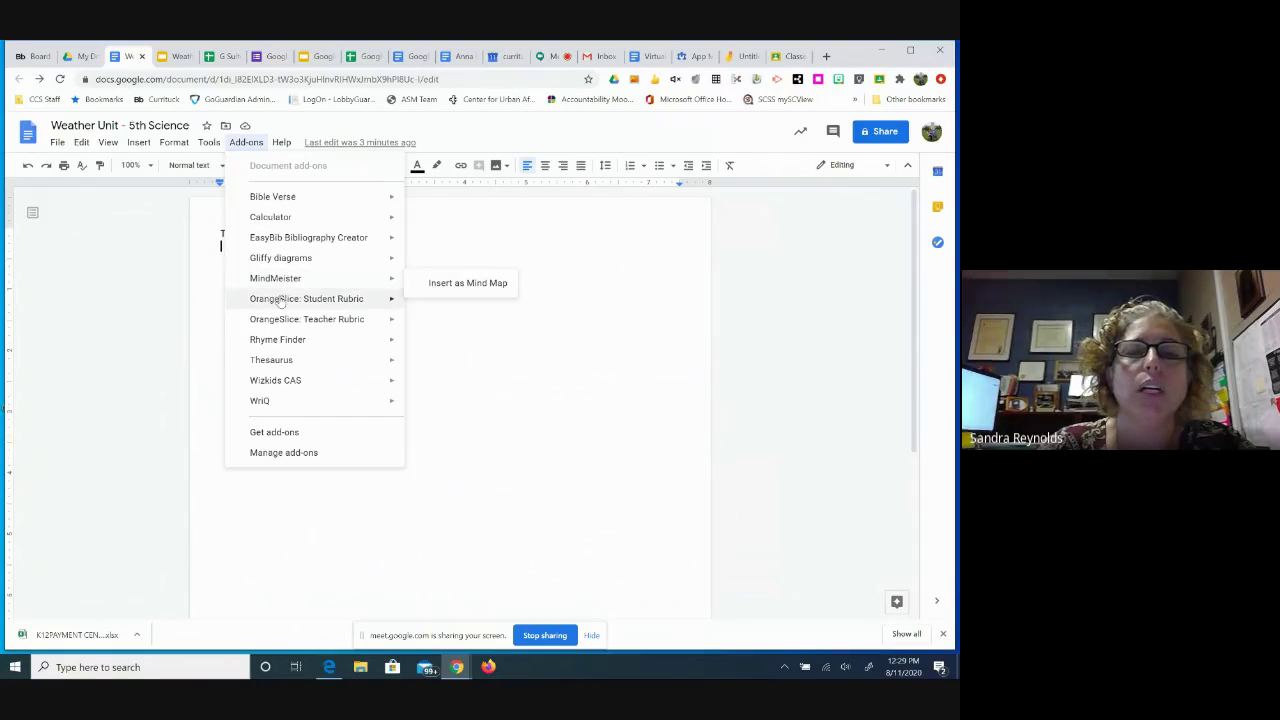
{"action": "mouse_move", "coordinate": [280, 299]}
{"action": "mouse_move", "coordinate": [389, 321]}
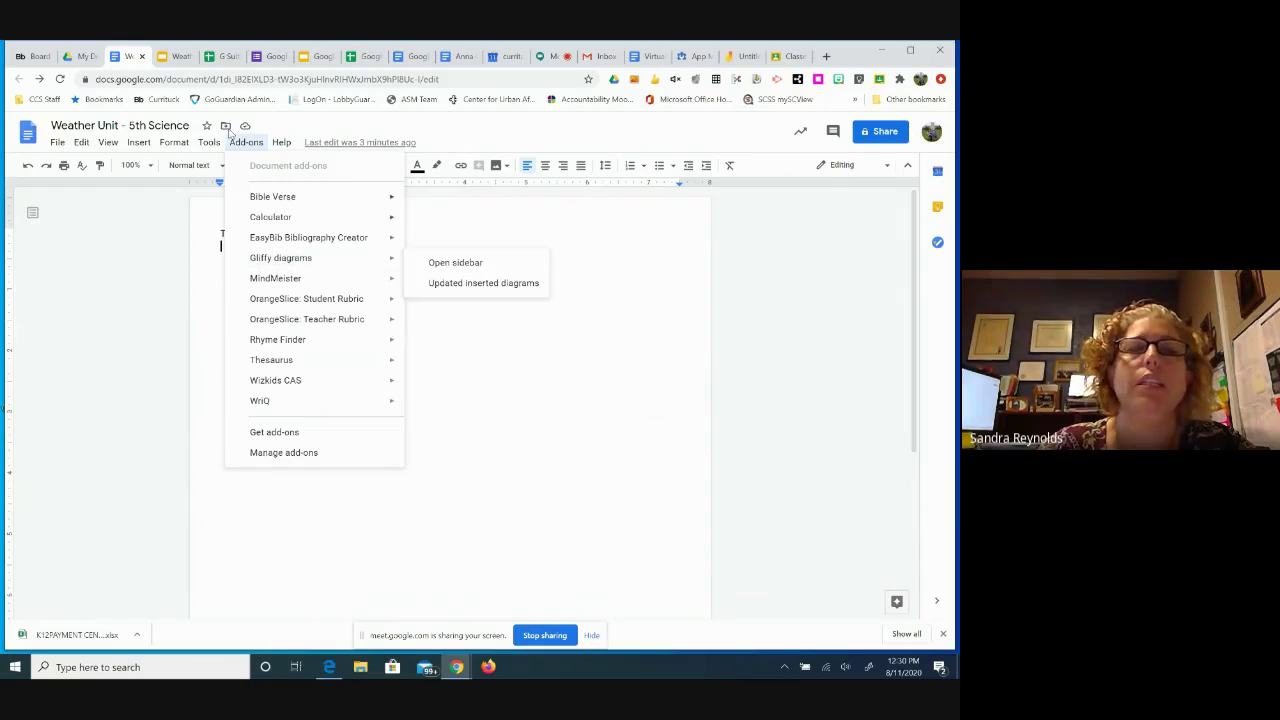
{"action": "left_click", "coordinate": [172, 57]}
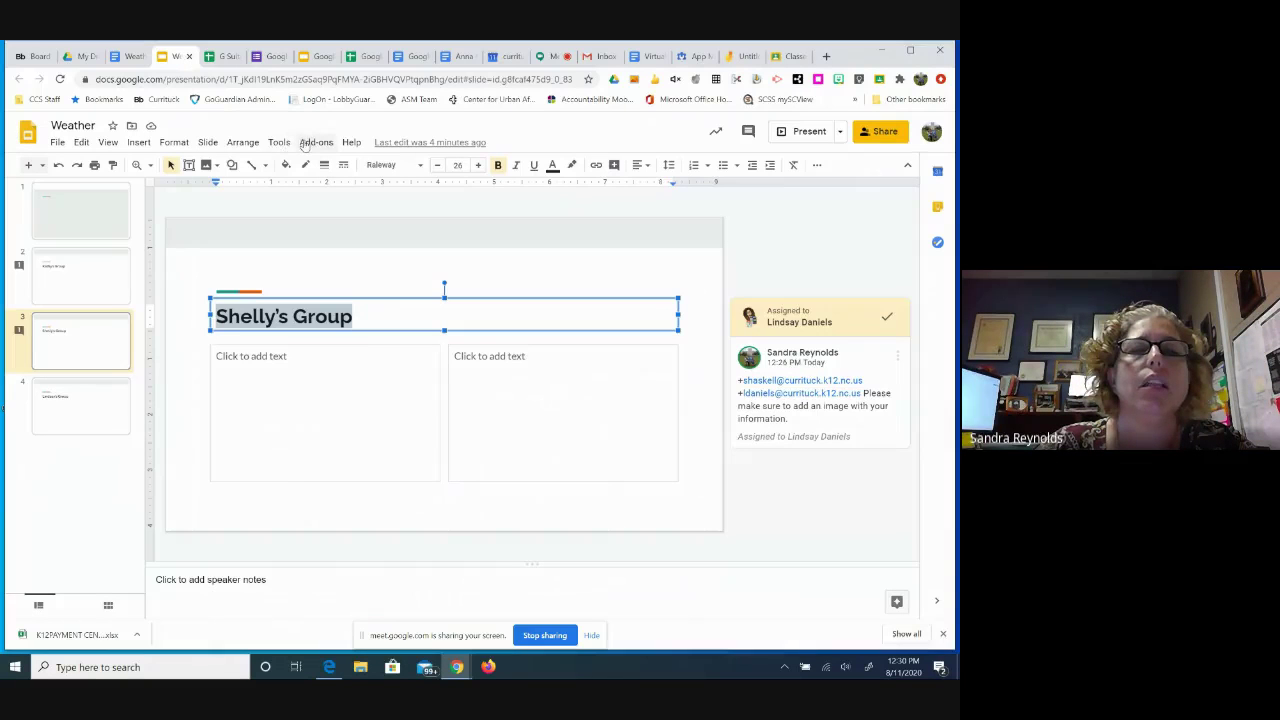
Open the Insert icons for Slides sidebar, then switch to the responses spreadsheet.
{"action": "left_click", "coordinate": [308, 143]}
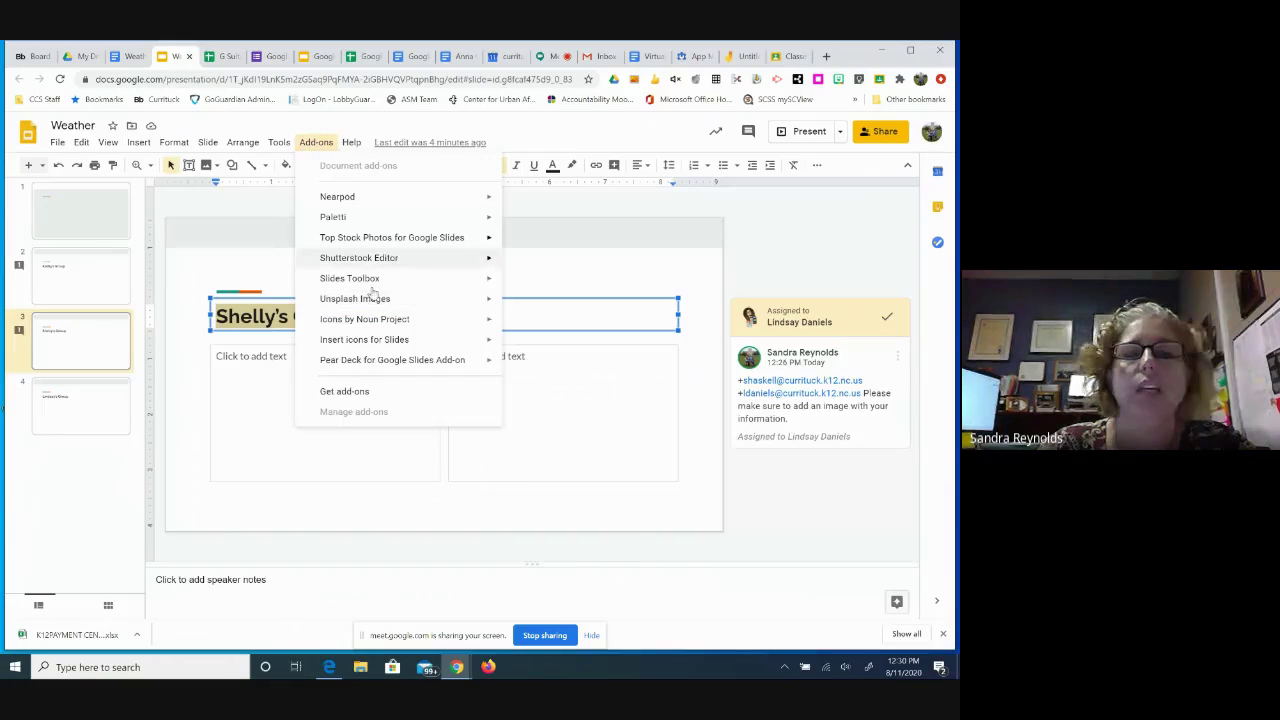
{"action": "mouse_move", "coordinate": [382, 340]}
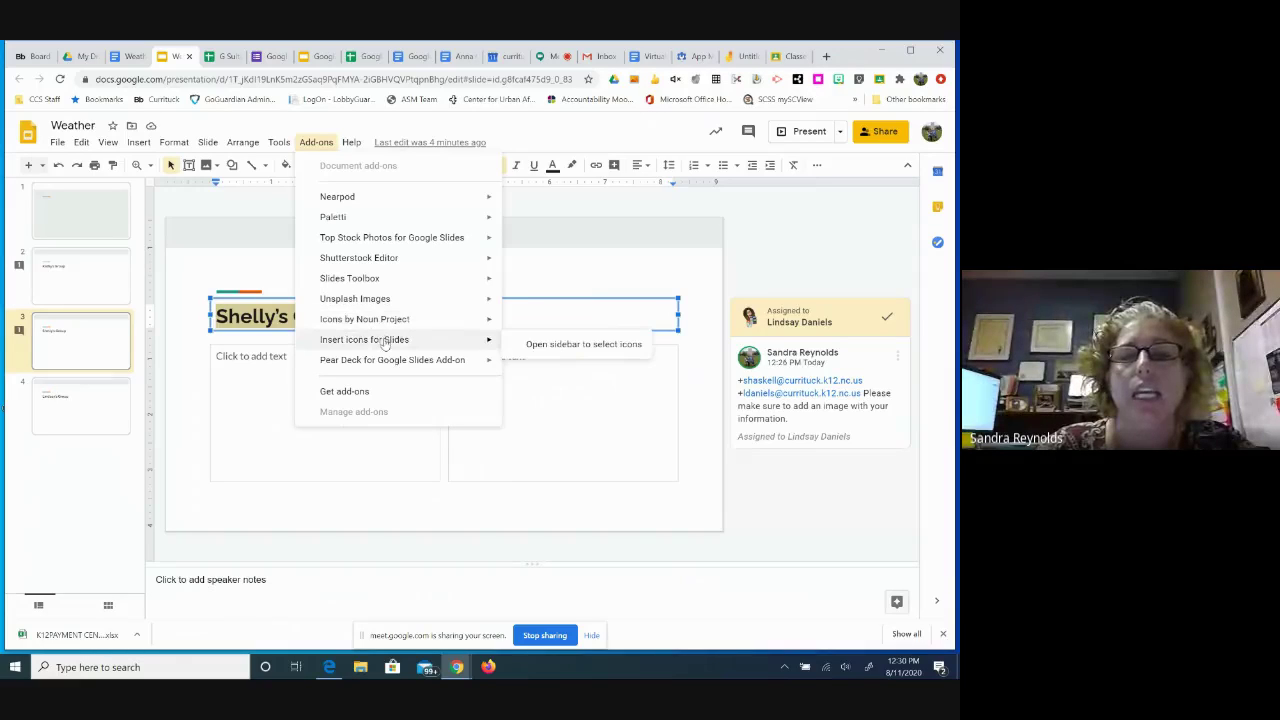
{"action": "left_click", "coordinate": [520, 346]}
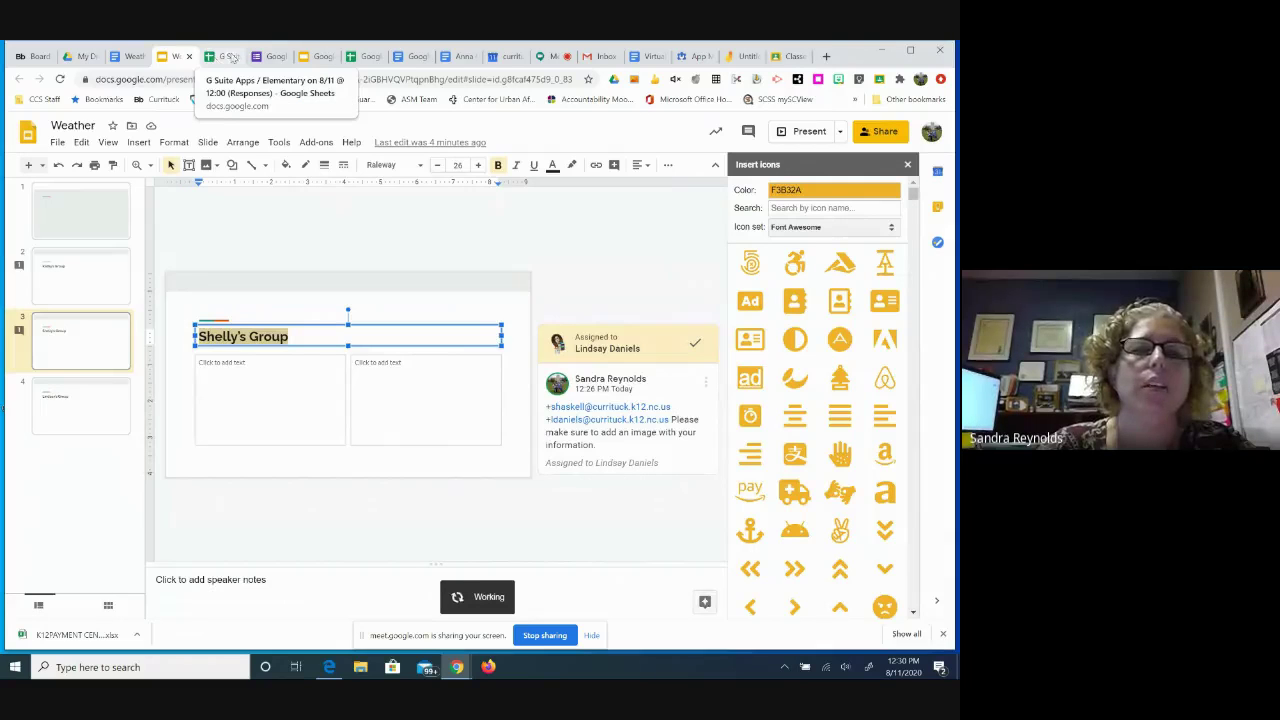
{"action": "left_click", "coordinate": [228, 57]}
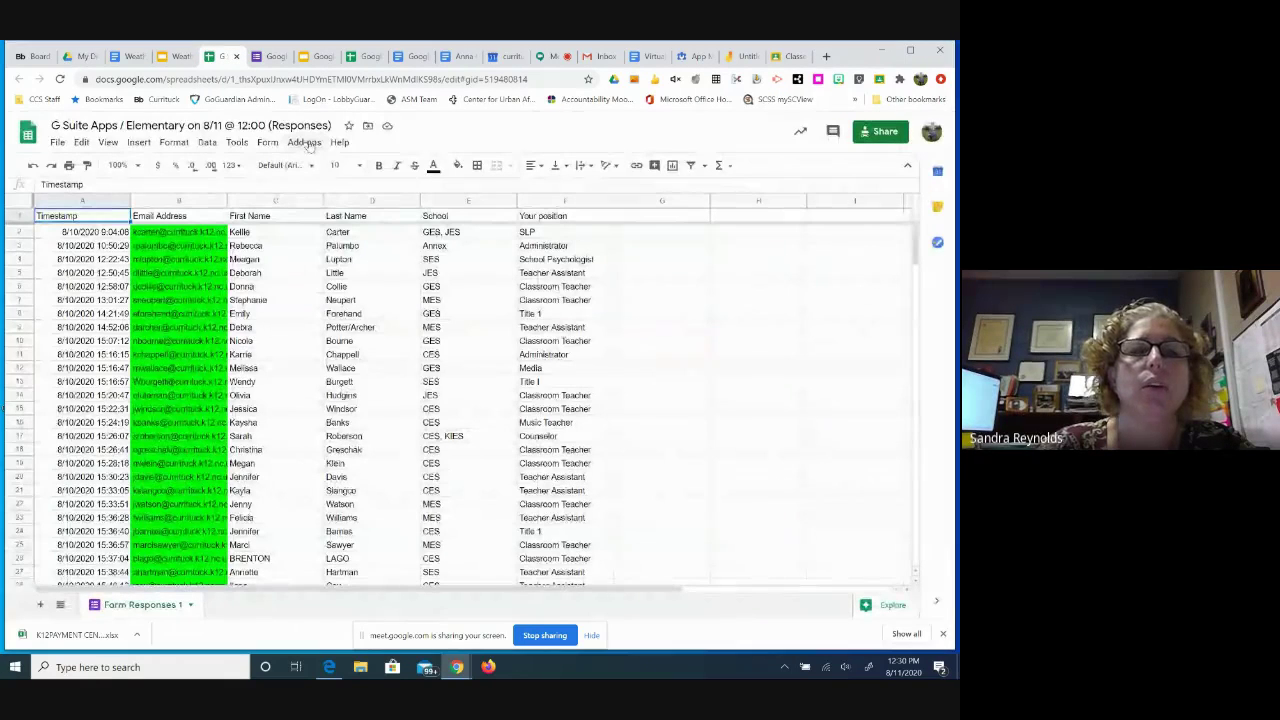
Look through the installed Sheets add-ons such as Autocrat, then switch to My Drive.
{"action": "left_click", "coordinate": [308, 144]}
{"action": "mouse_move", "coordinate": [352, 279]}
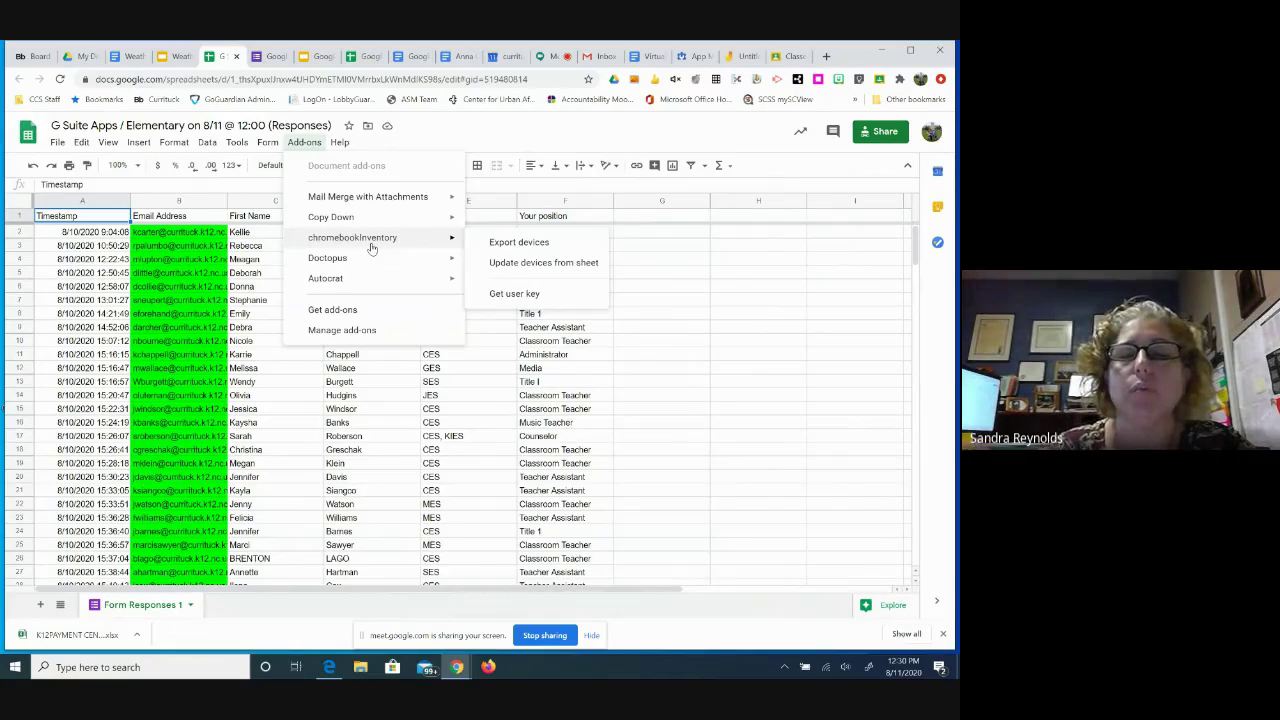
{"action": "left_click", "coordinate": [85, 57]}
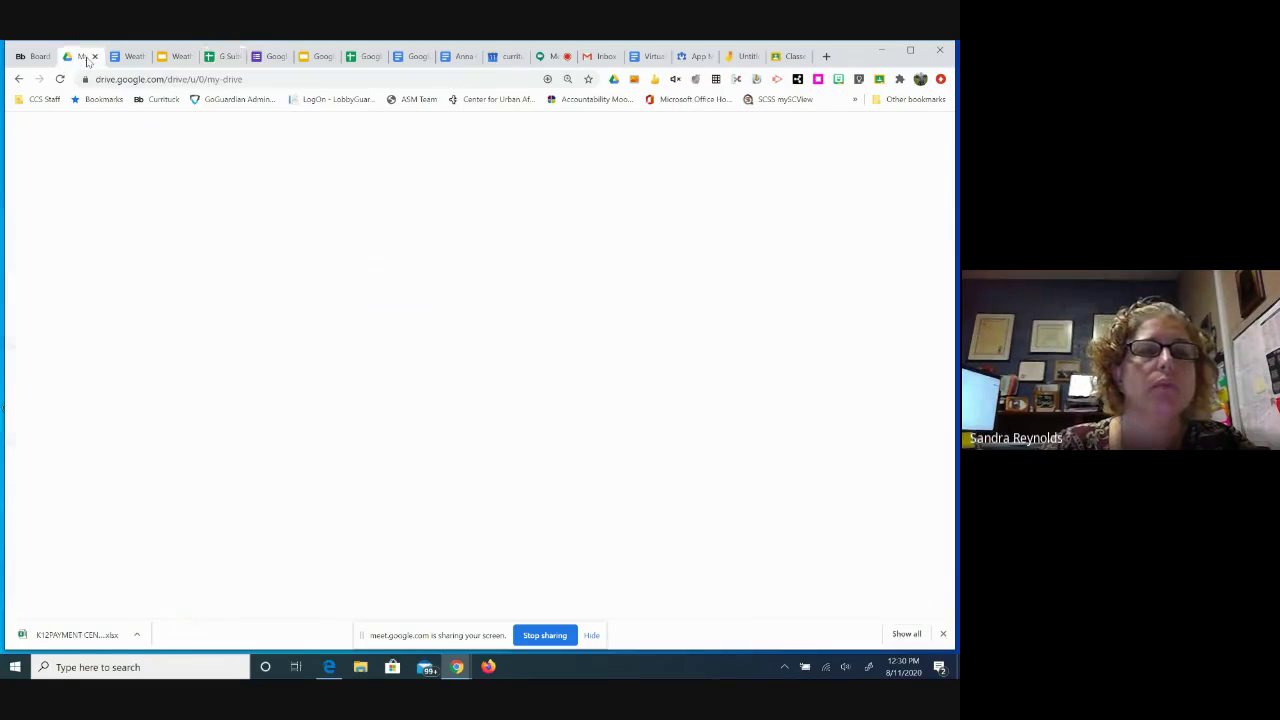
Switch between the Meet call and My Drive tabs, ending on the Meet call.
{"action": "left_click", "coordinate": [555, 57]}
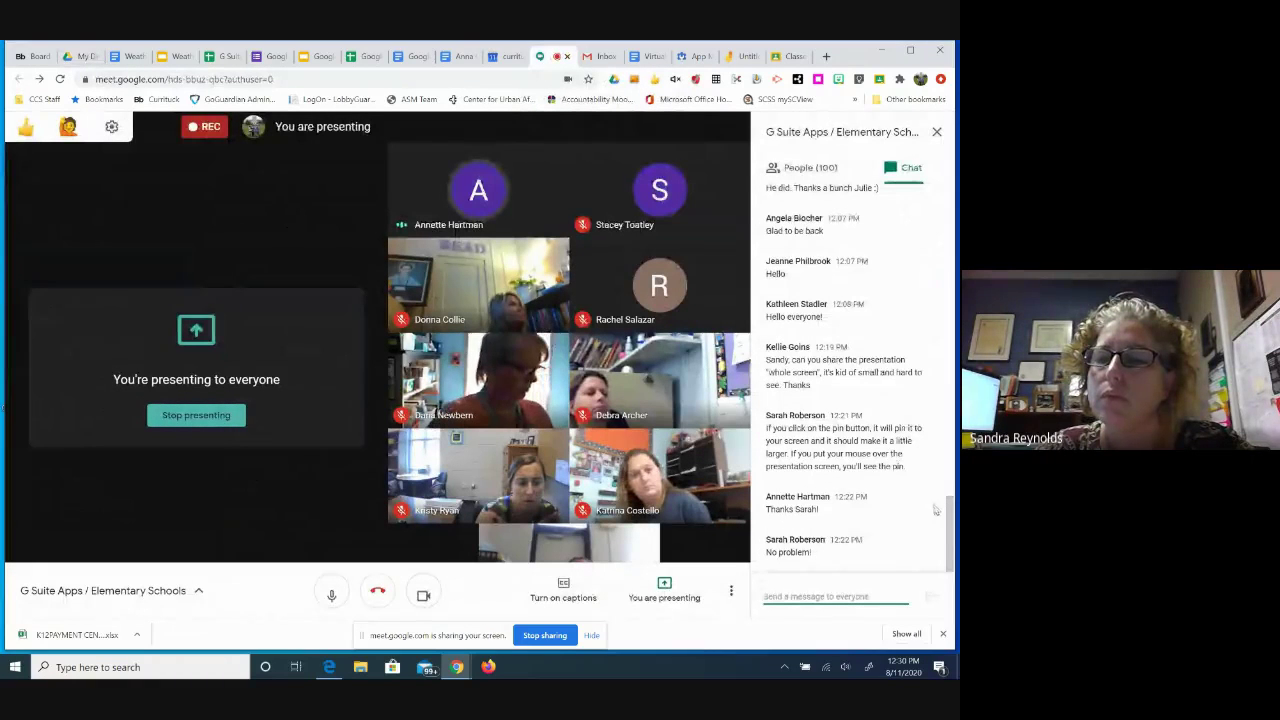
{"action": "left_click", "coordinate": [85, 58]}
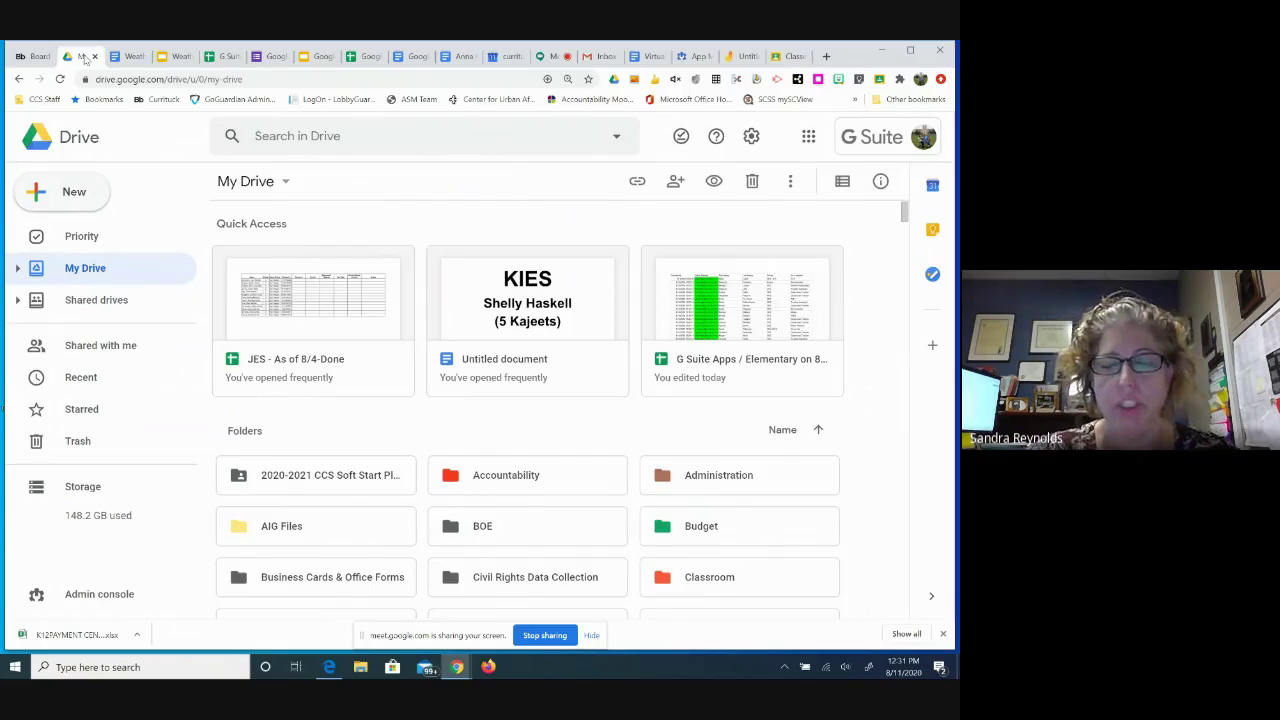
{"action": "left_click", "coordinate": [553, 57]}
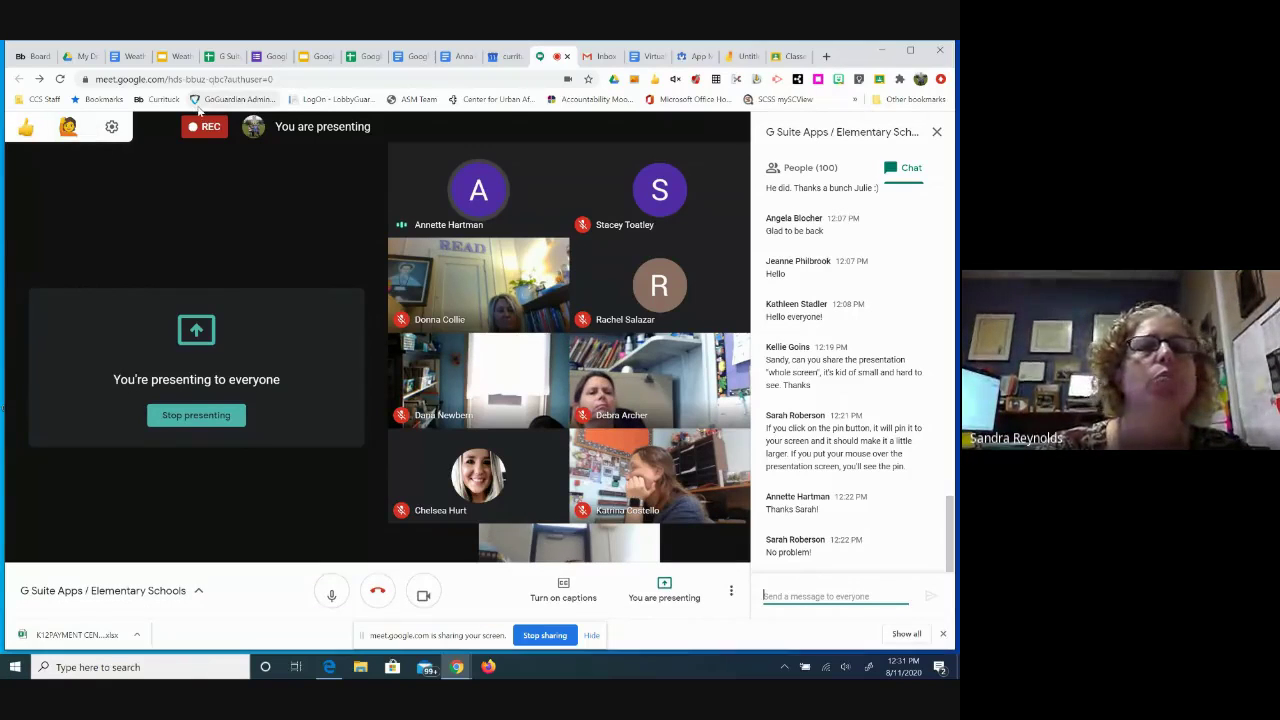
Switch from the Meet call to the My Drive file list.
{"action": "left_click", "coordinate": [85, 57]}
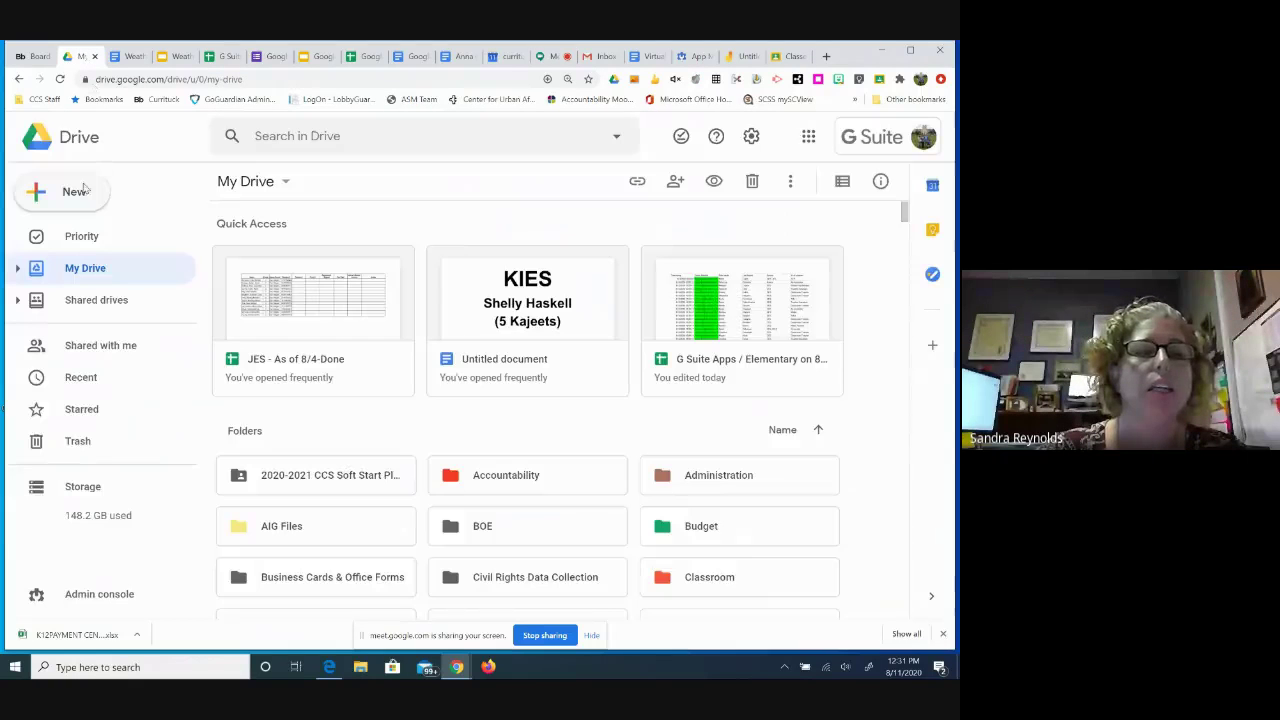
Create a blank Google Form from Google Drive's New > More menu.
{"action": "left_click", "coordinate": [82, 196]}
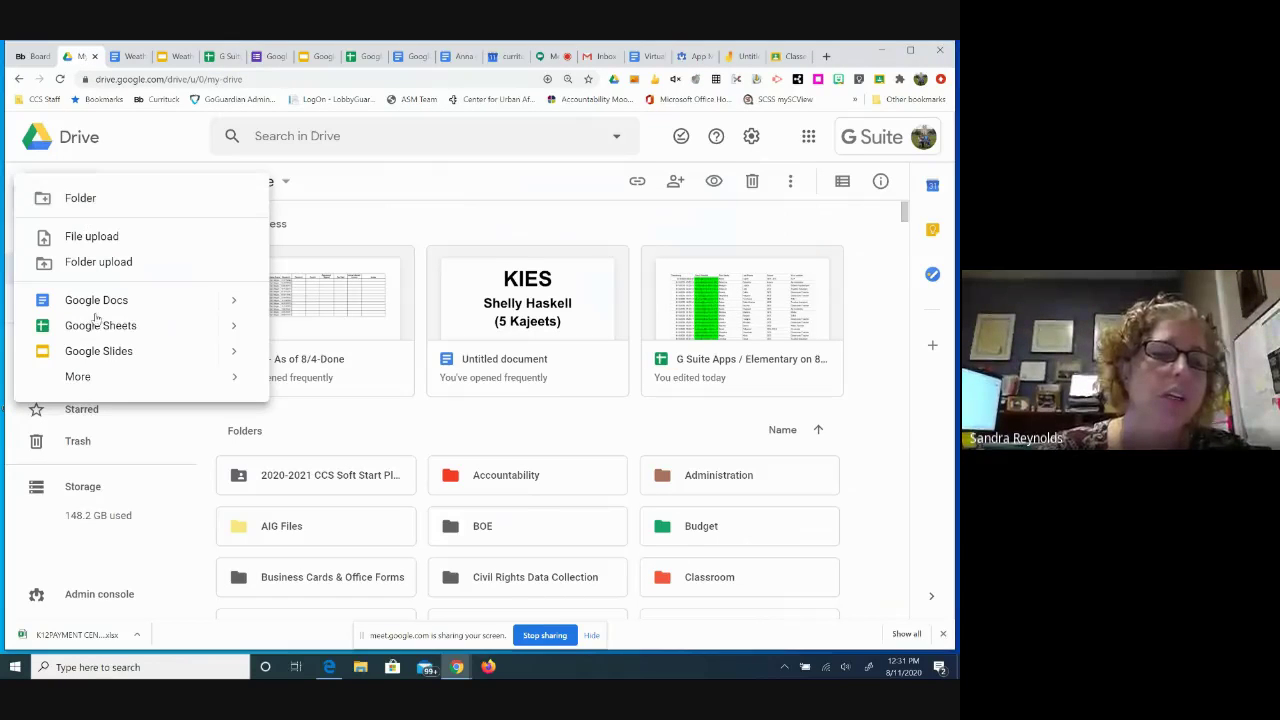
{"action": "mouse_move", "coordinate": [190, 380]}
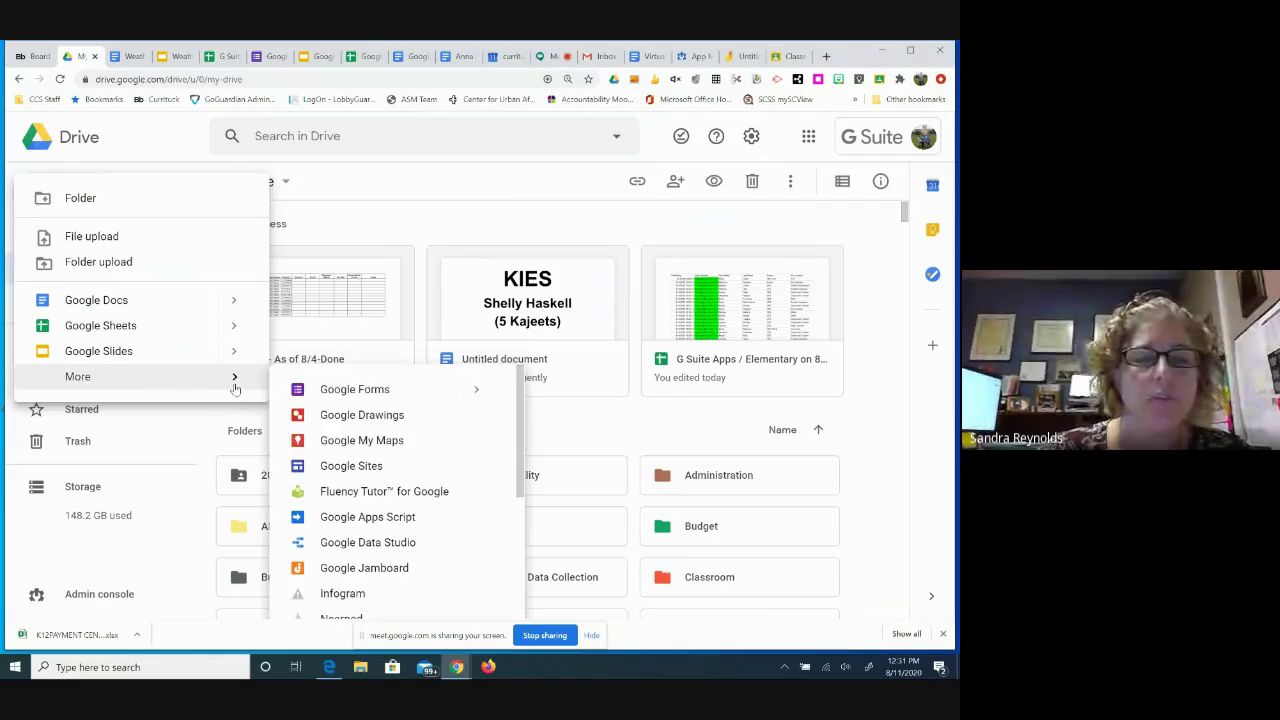
{"action": "left_click", "coordinate": [330, 393]}
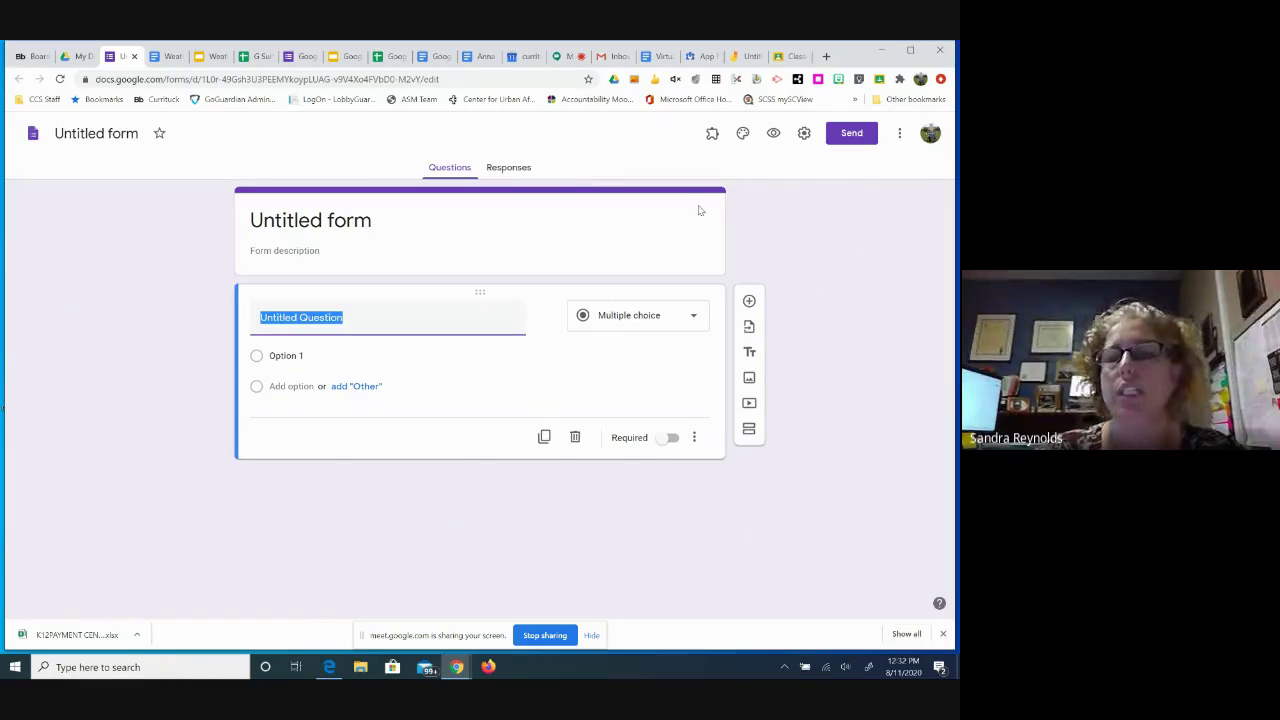
Open the settings of the new Untitled form.
{"action": "left_click", "coordinate": [804, 134]}
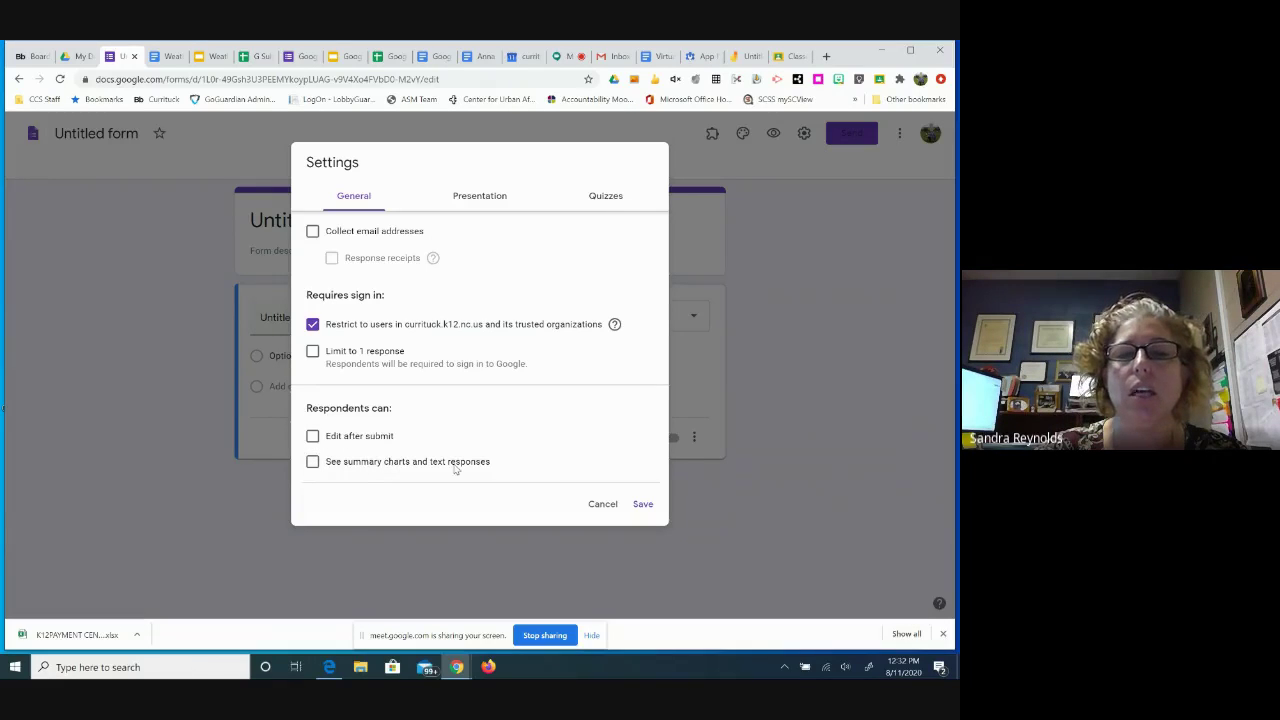
Turn off the submit-another-response link and set the confirmation message 'Thank for completing this assignment'.
{"action": "left_click", "coordinate": [478, 198]}
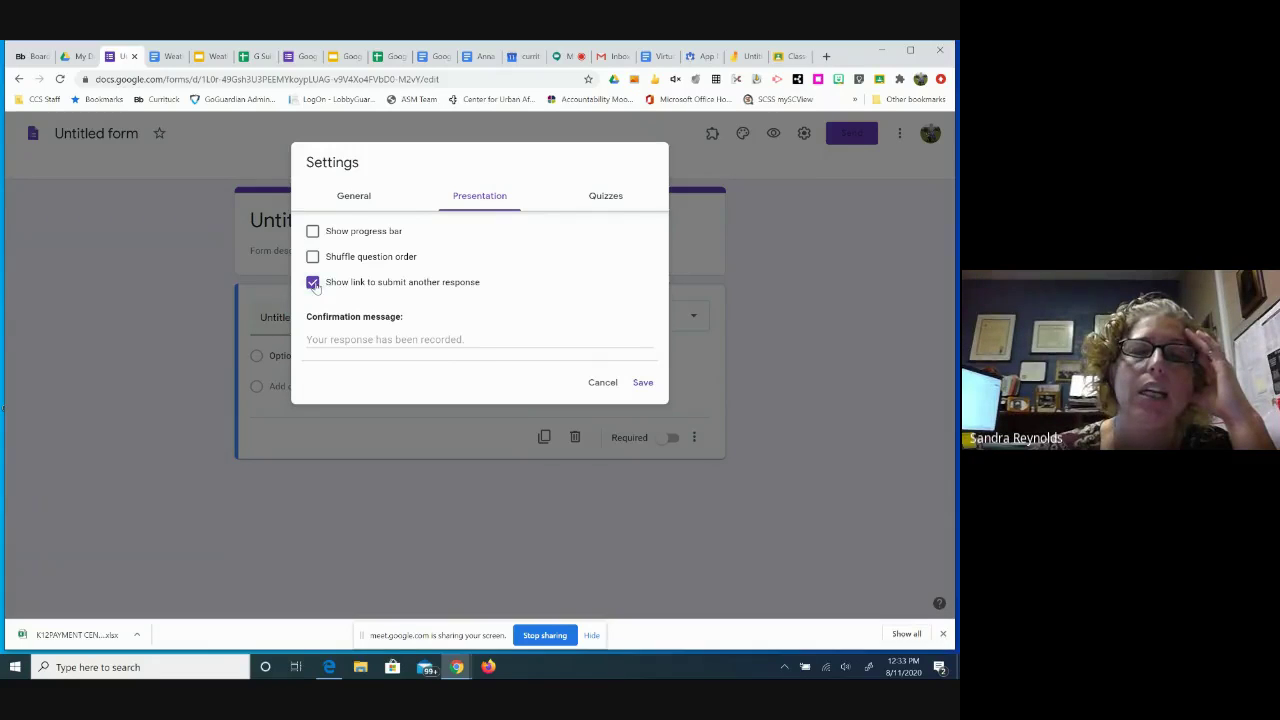
{"action": "left_click", "coordinate": [313, 283]}
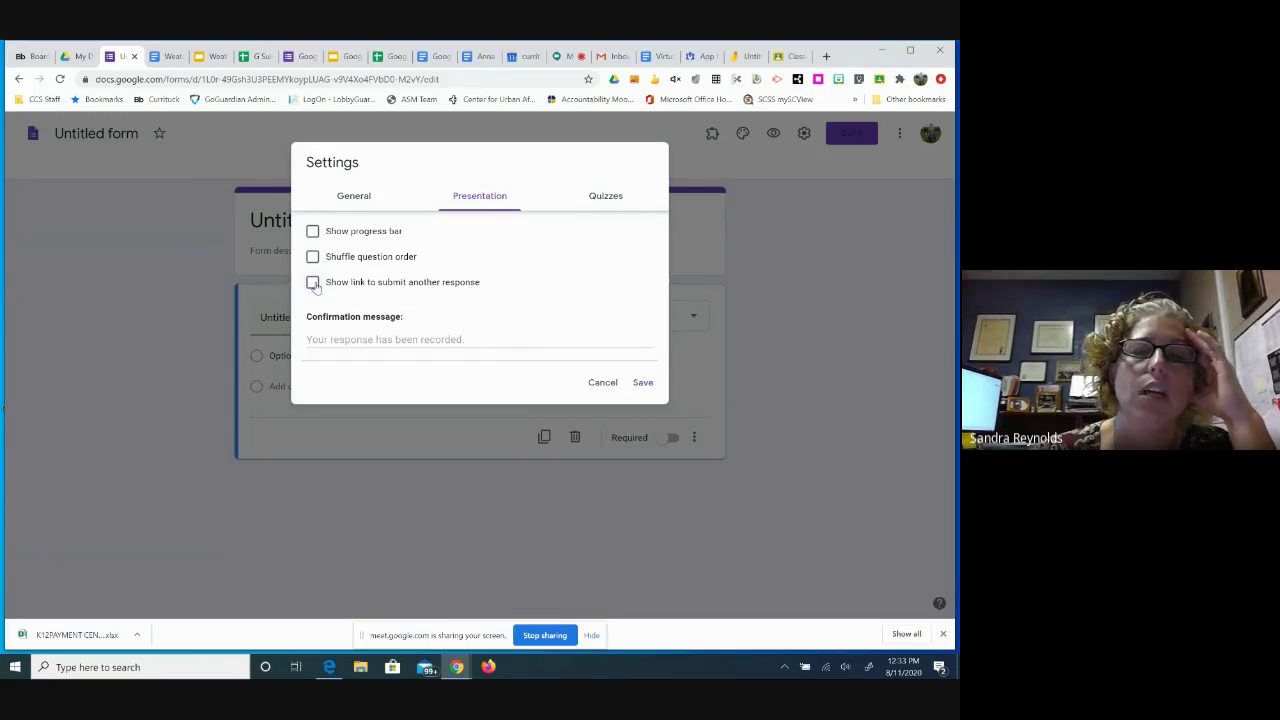
{"action": "left_click", "coordinate": [337, 339]}
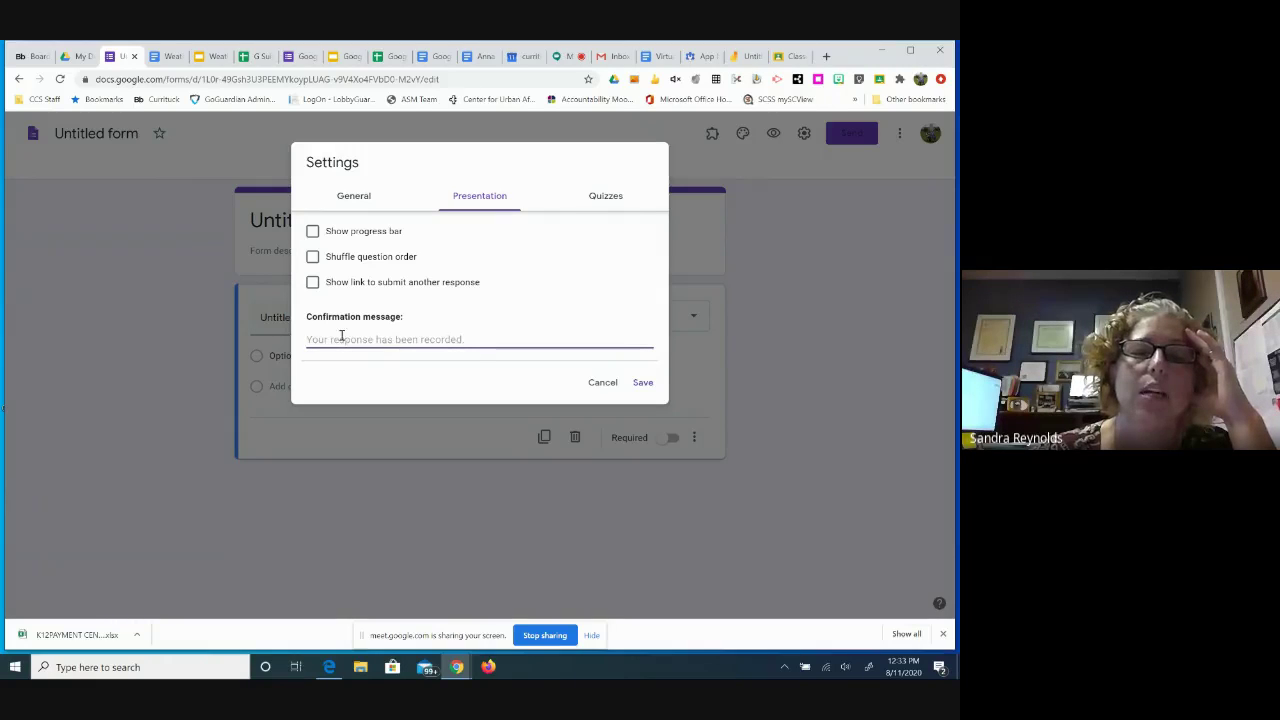
{"action": "type", "text": "Than"}
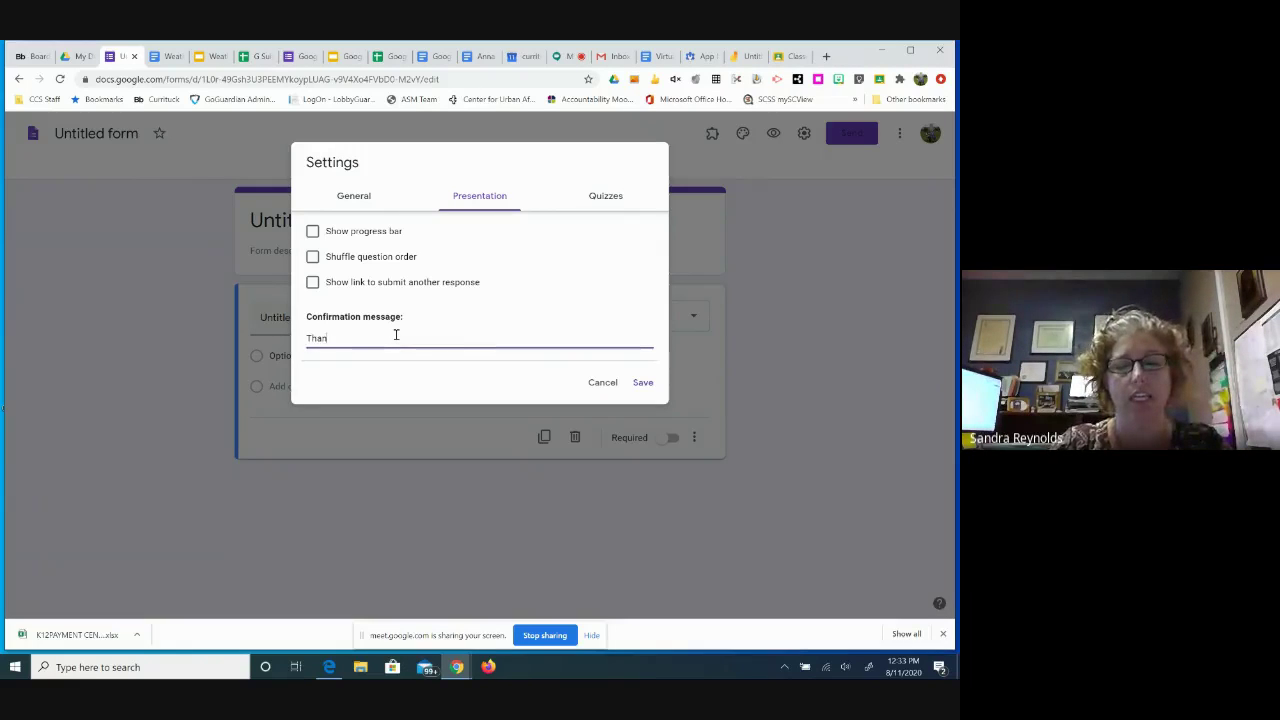
{"action": "type", "text": "k for comple"}
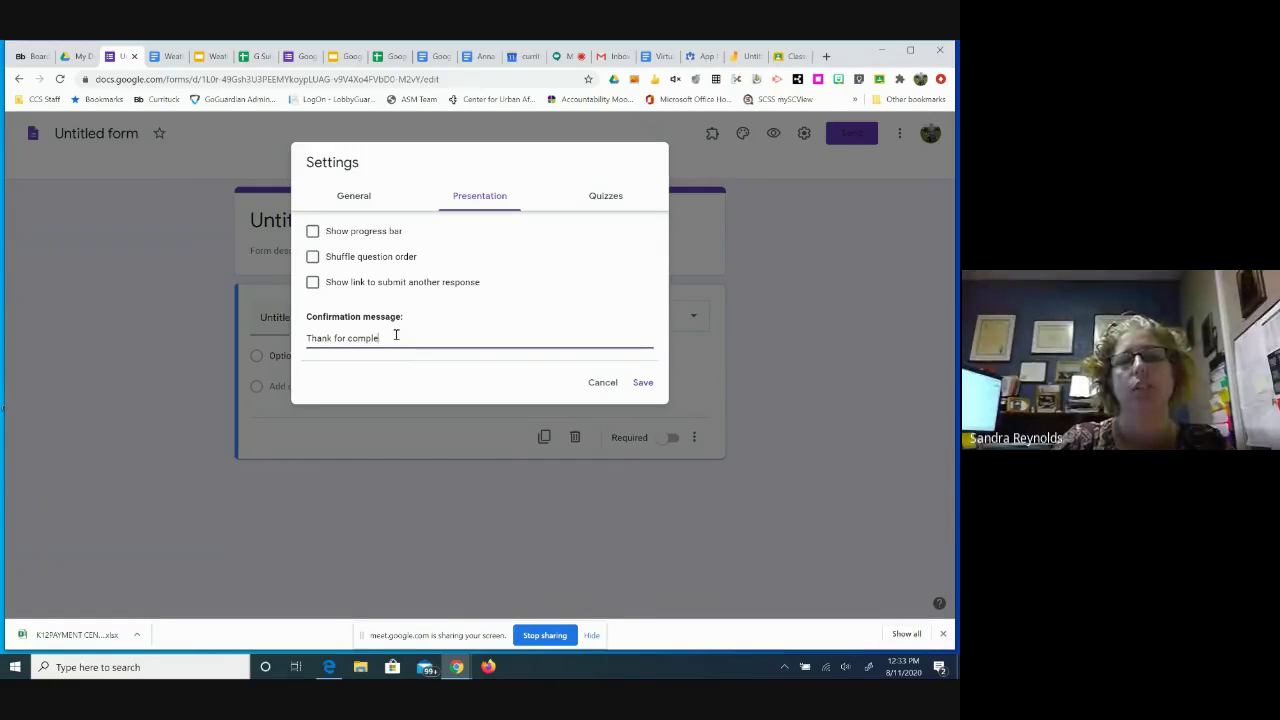
{"action": "type", "text": "ting this assign"}
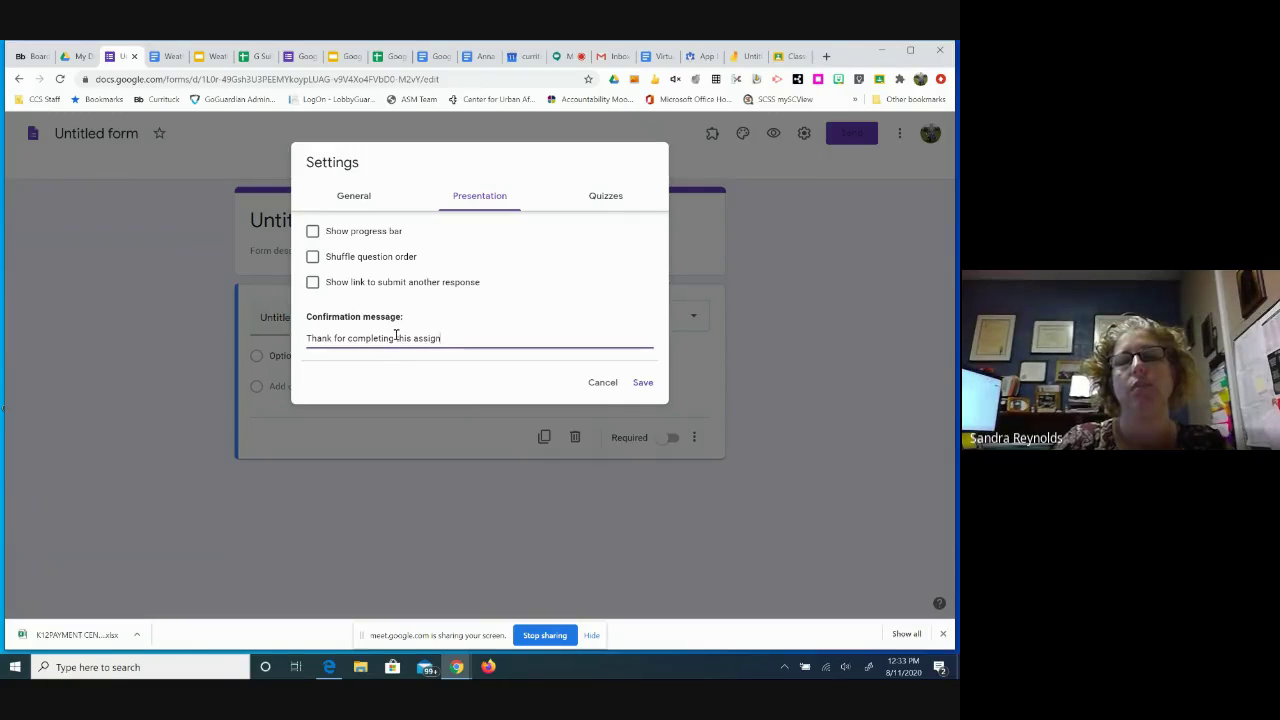
{"action": "type", "text": "ment."}
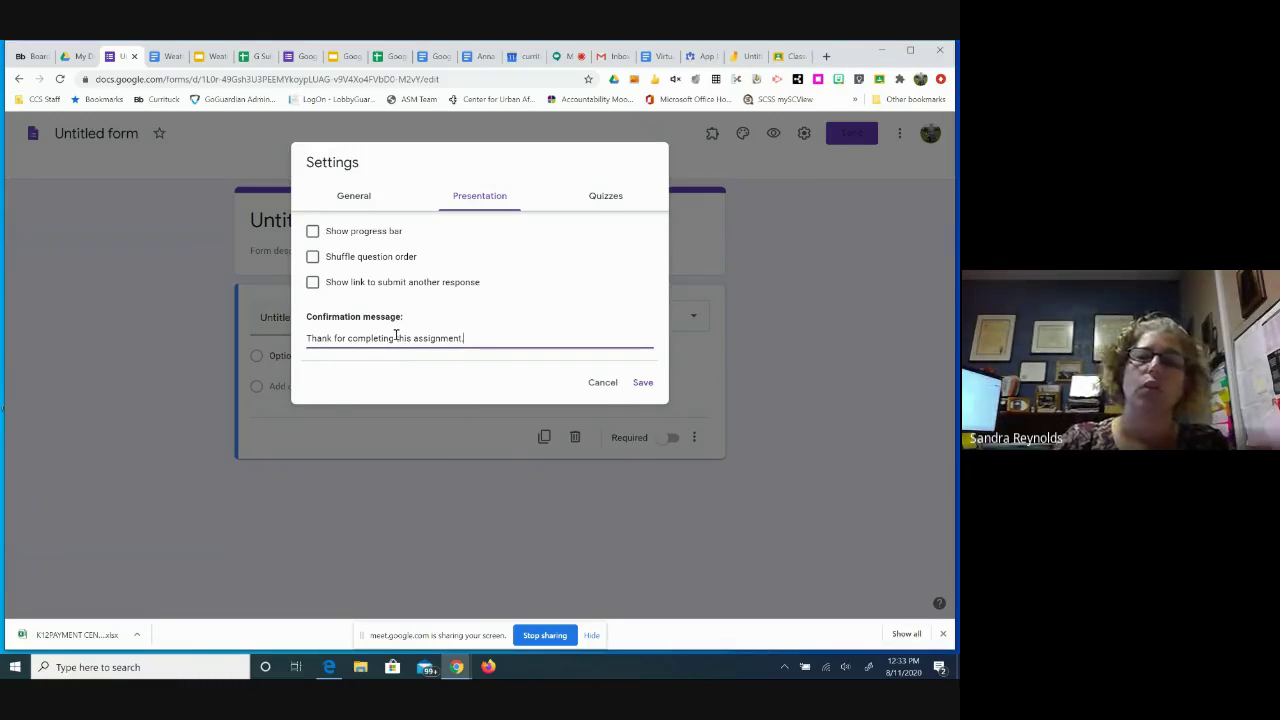
{"action": "left_click", "coordinate": [603, 205]}
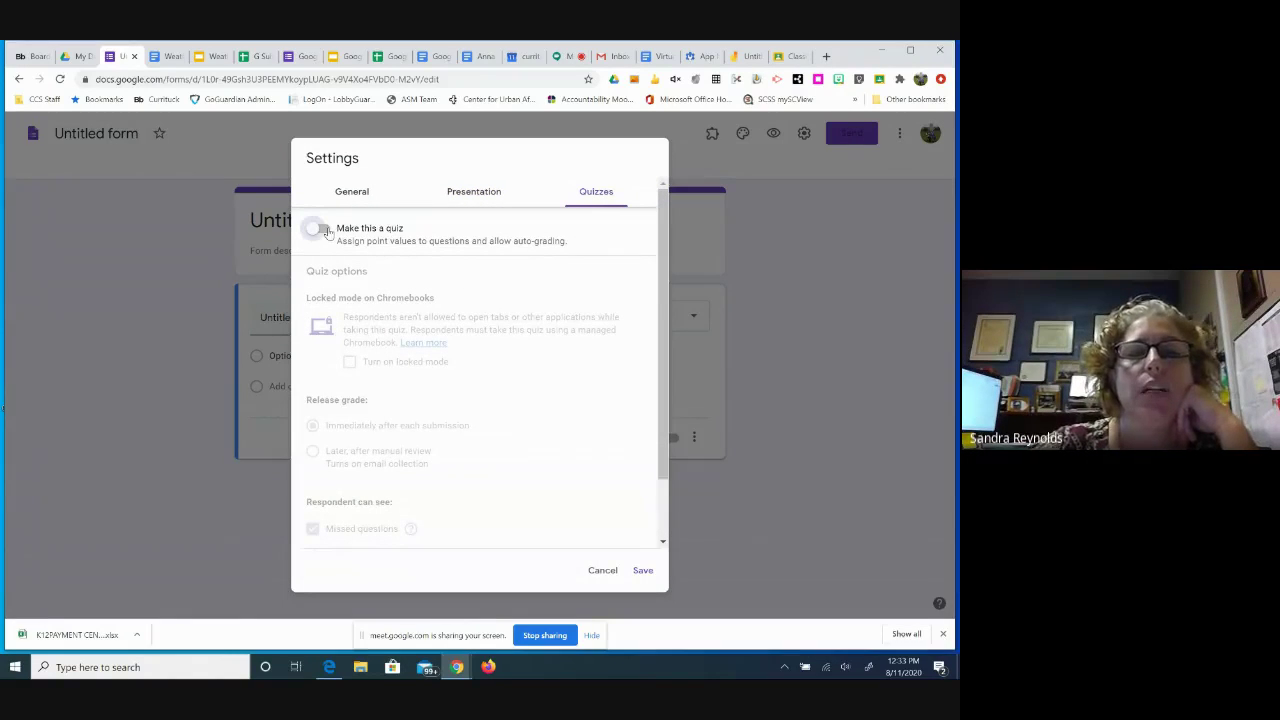
Toggle Make this a quiz on and back off, leaving the form a regular form.
{"action": "left_click", "coordinate": [320, 230]}
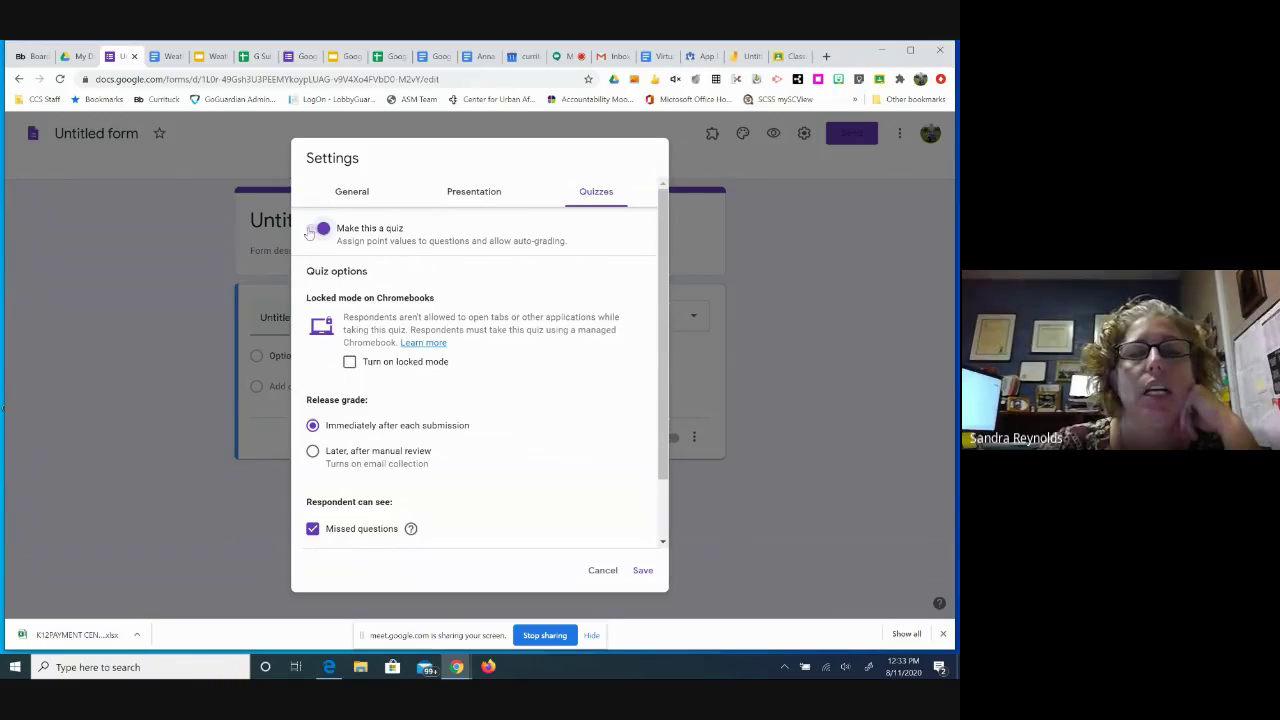
{"action": "left_click", "coordinate": [318, 230]}
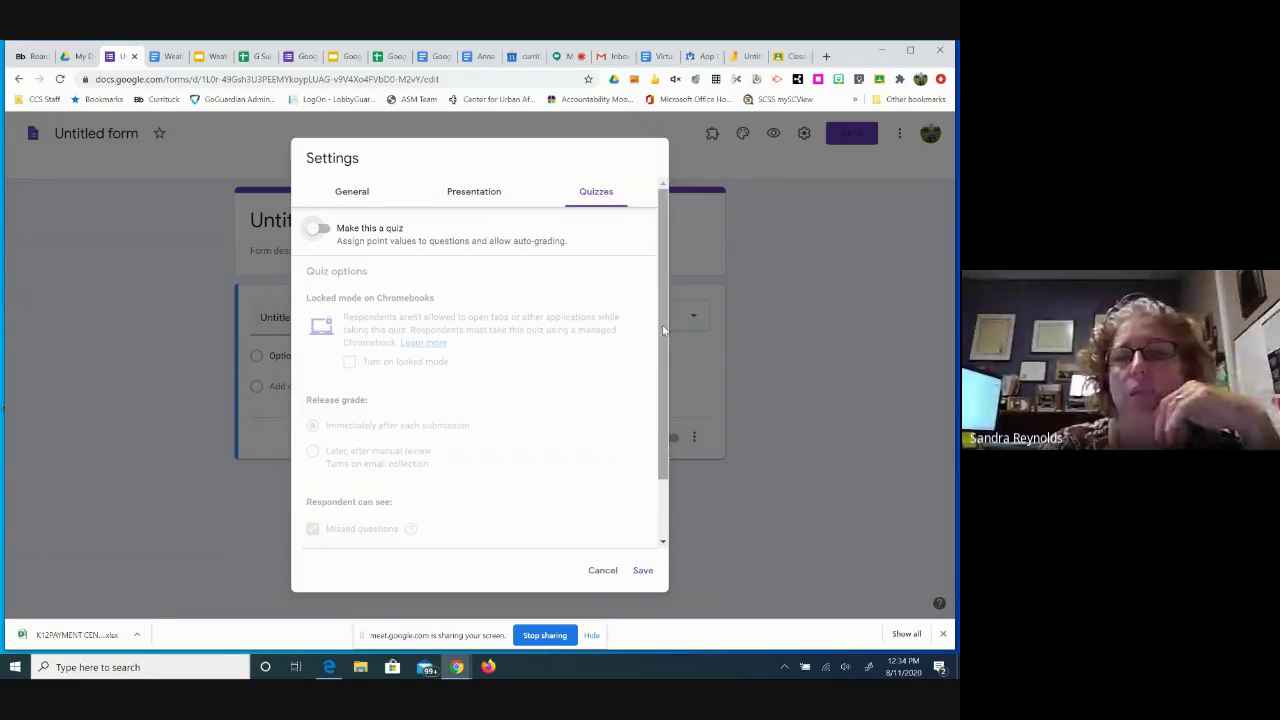
Save the settings changes and return to the form editor.
{"action": "left_click", "coordinate": [643, 571]}
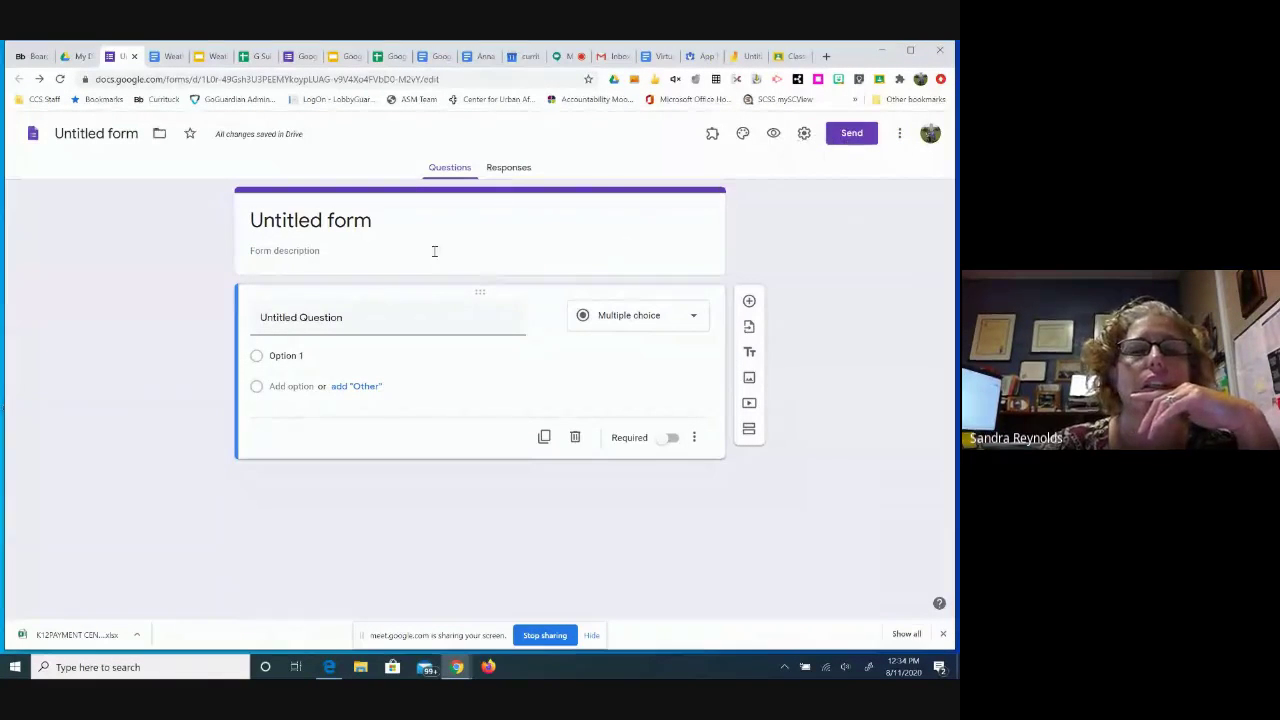
{"action": "left_click", "coordinate": [352, 228]}
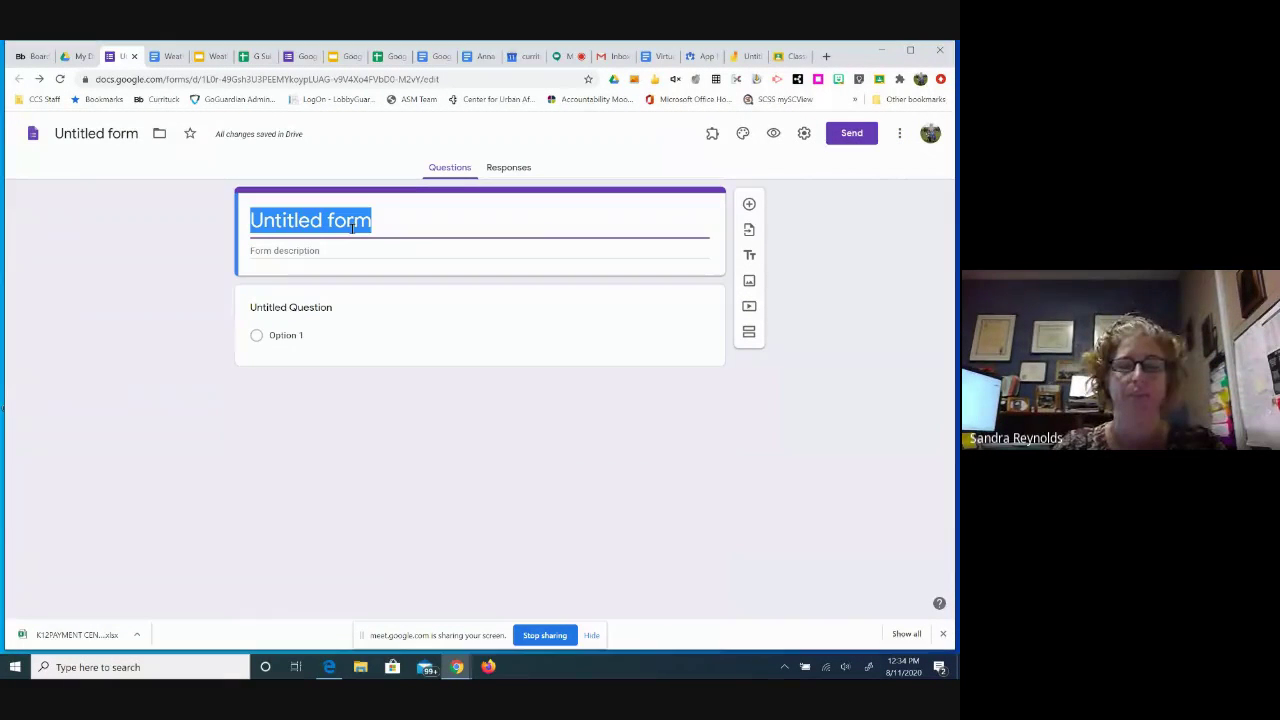
Title the form 'Types of Clouds'.
{"action": "type", "text": "Types of "}
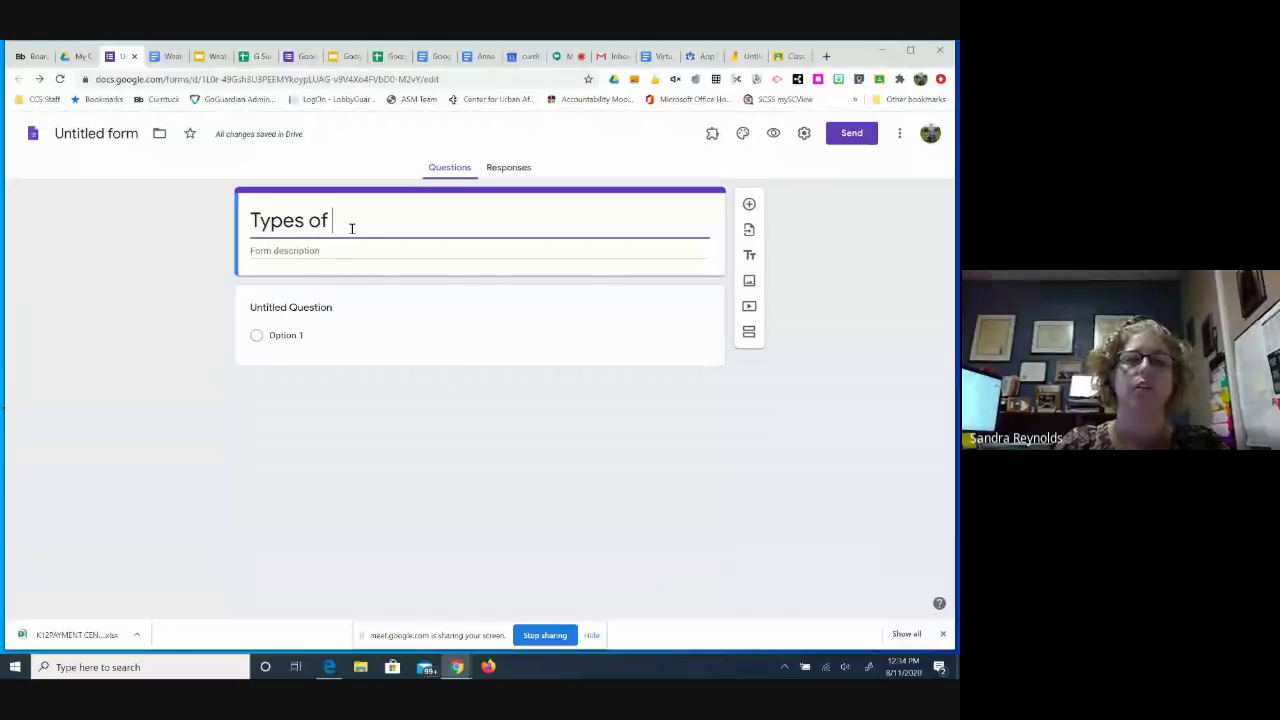
{"action": "type", "text": "Cloues"}
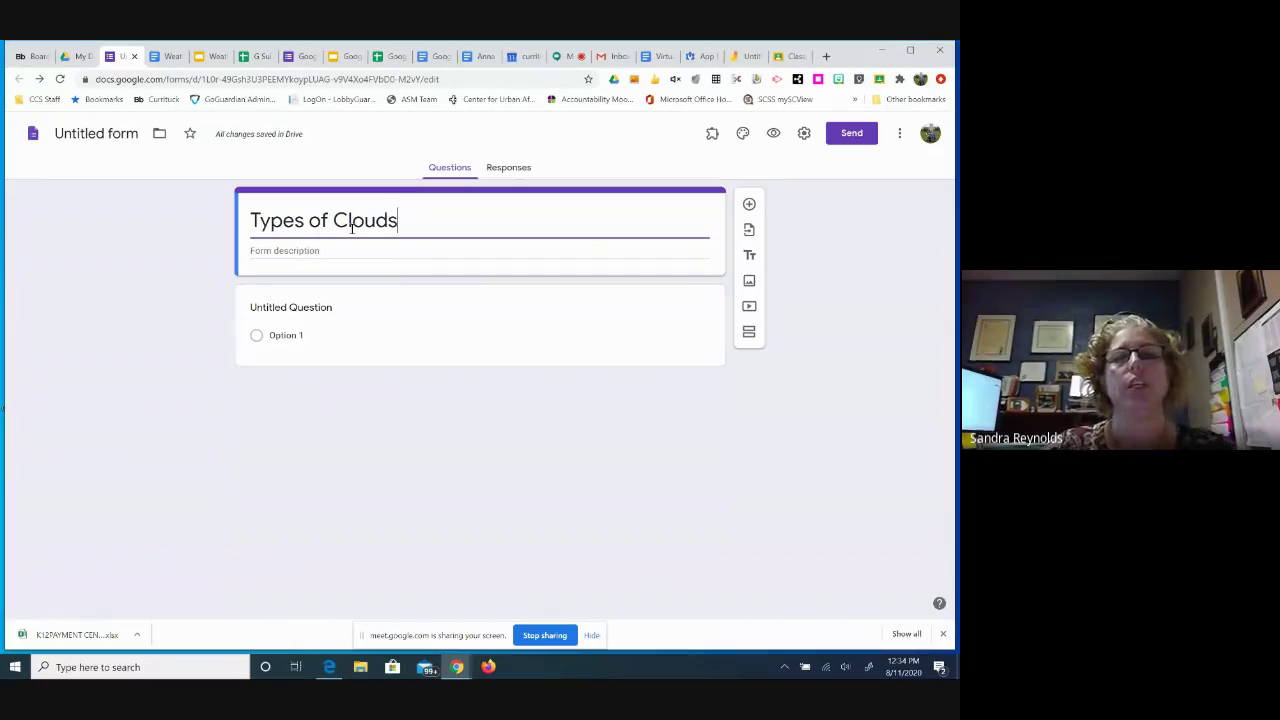
{"action": "left_click", "coordinate": [336, 249]}
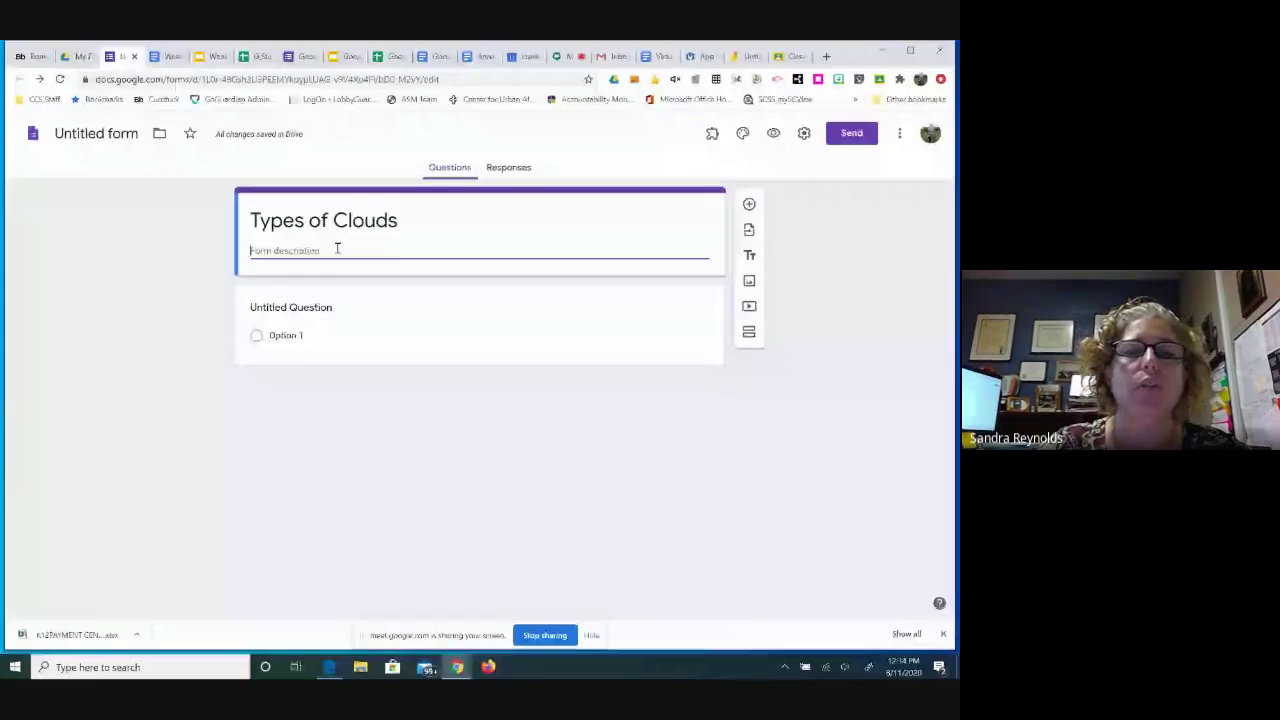
{"action": "left_click", "coordinate": [333, 310]}
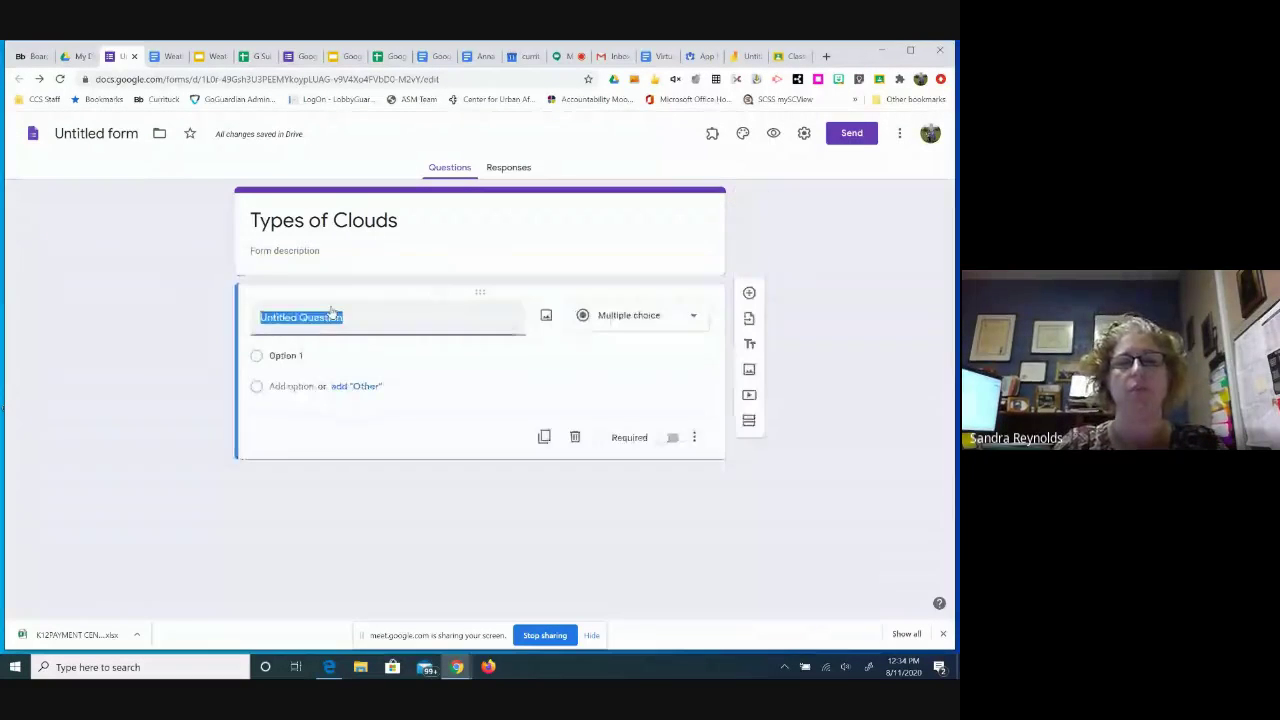
Enter 'The 3 main cloud types are:' as the first question's text.
{"action": "type", "text": "The 3 m"}
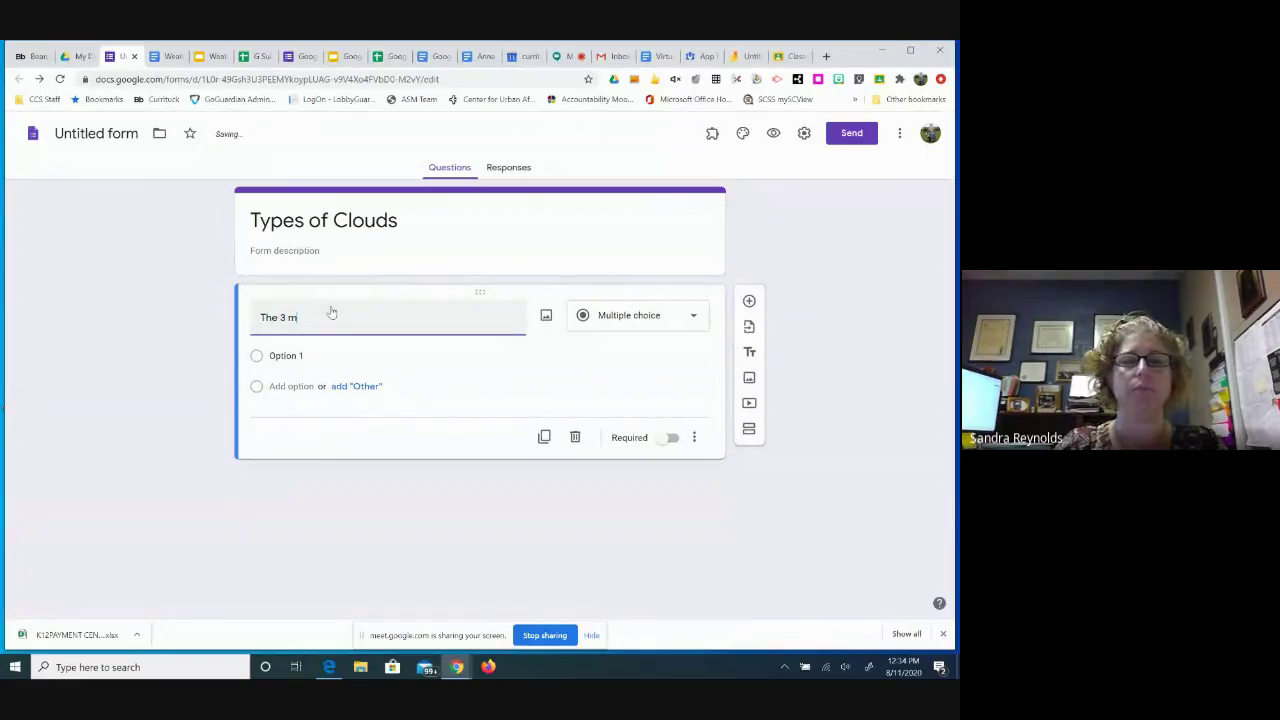
{"action": "type", "text": "ain clou"}
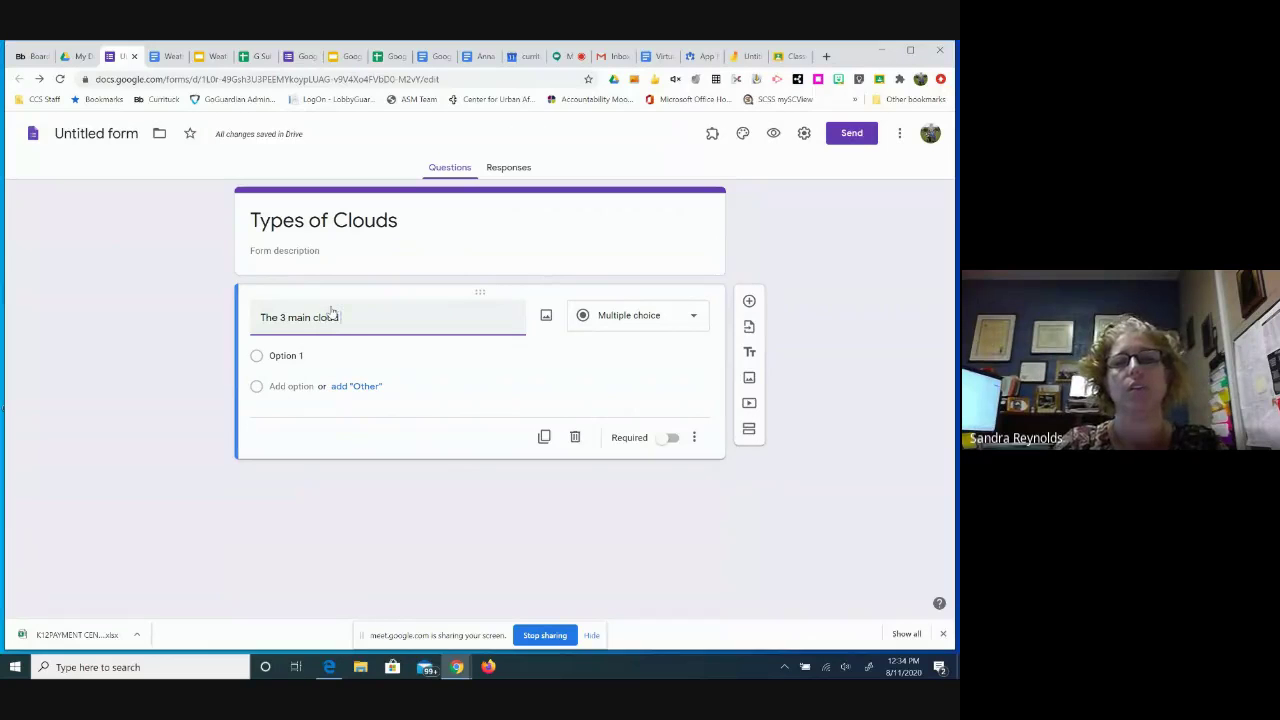
{"action": "type", "text": "d types are:"}
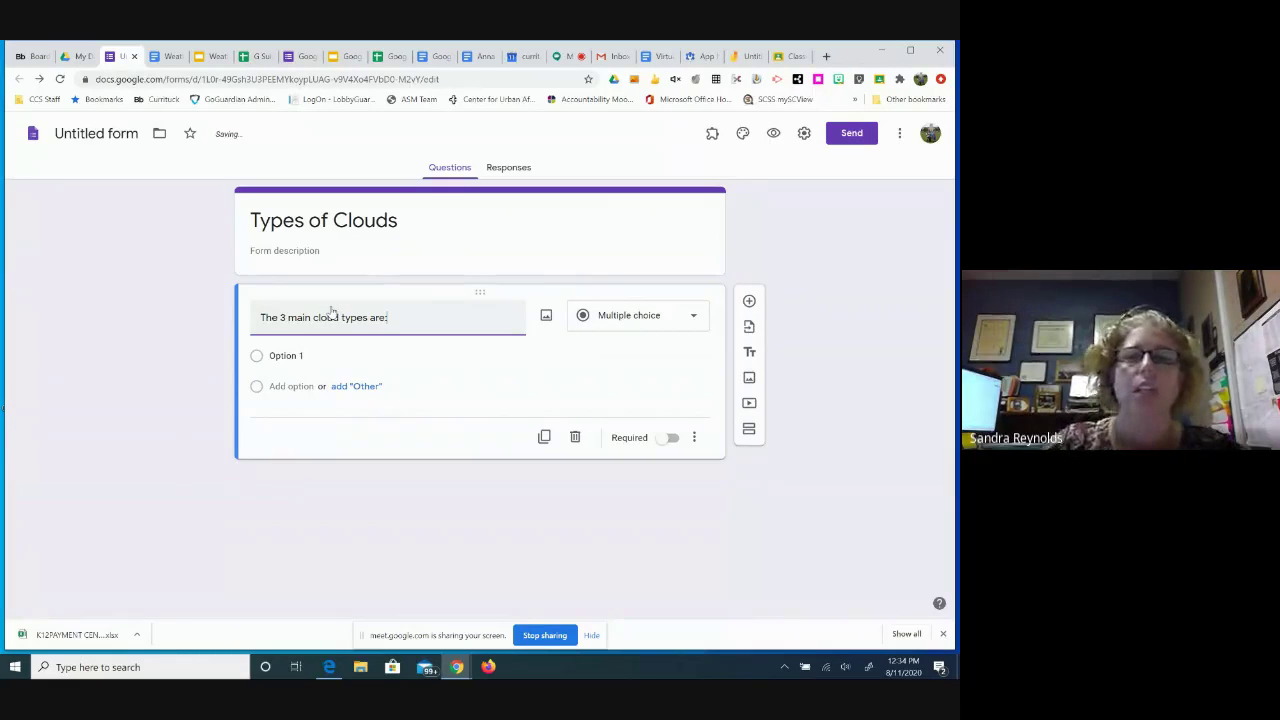
{"action": "left_click", "coordinate": [692, 320]}
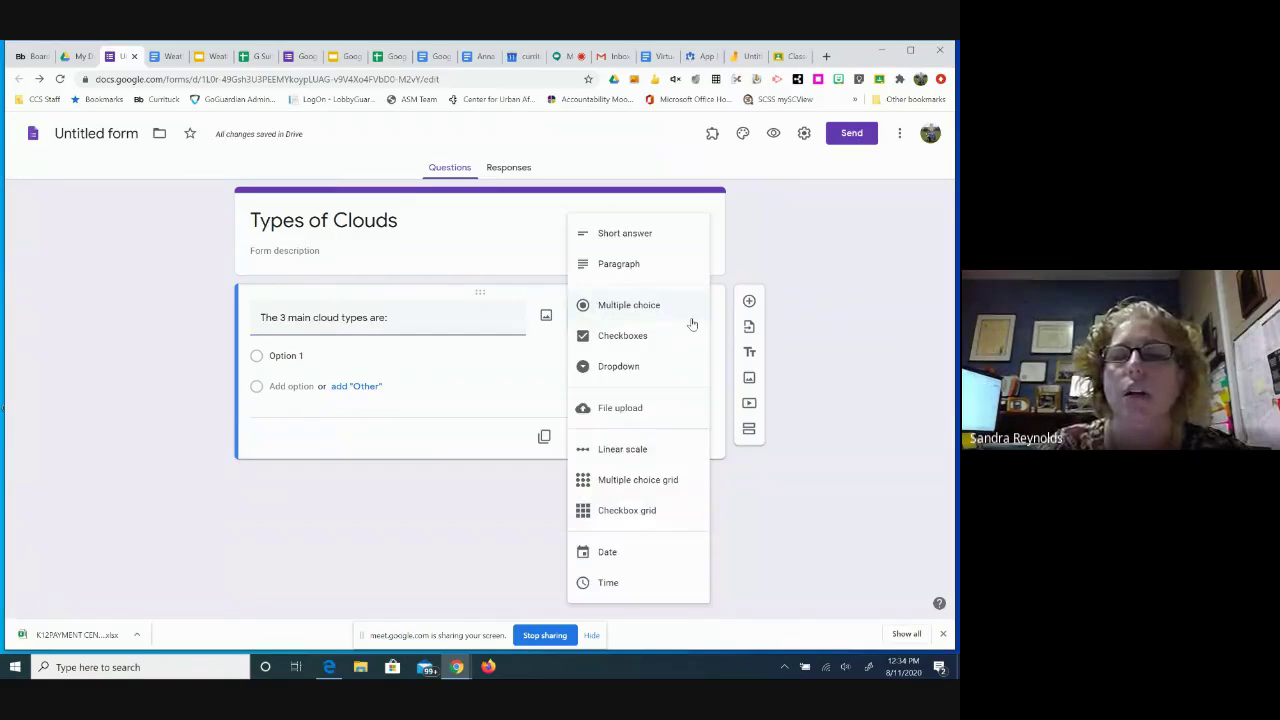
{"action": "left_click", "coordinate": [656, 234]}
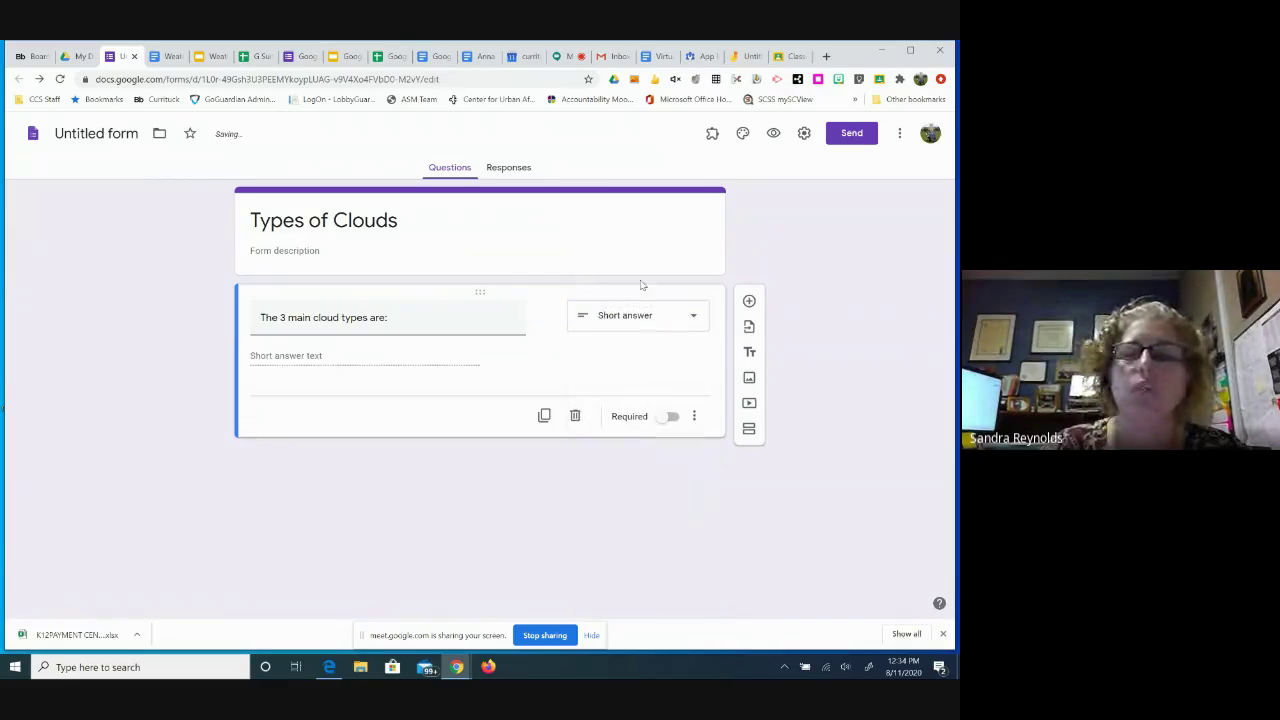
{"action": "left_click", "coordinate": [695, 318]}
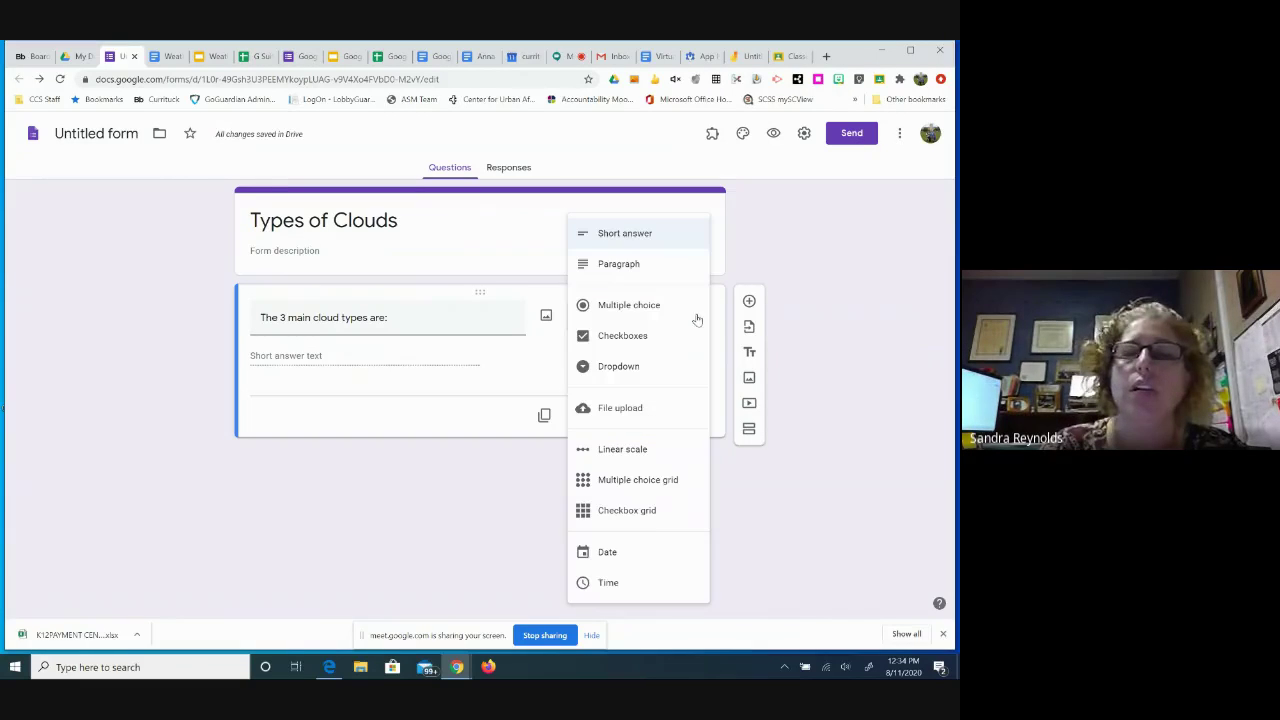
{"action": "left_click", "coordinate": [645, 268]}
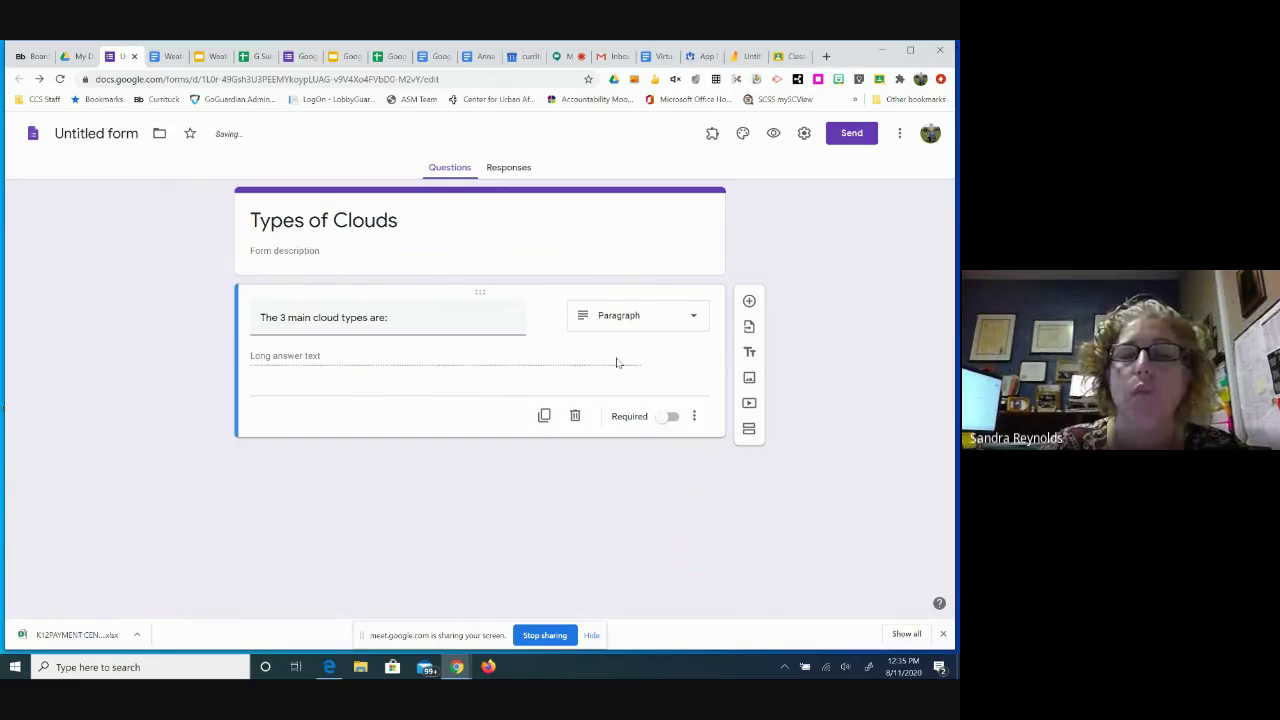
{"action": "left_click", "coordinate": [696, 320]}
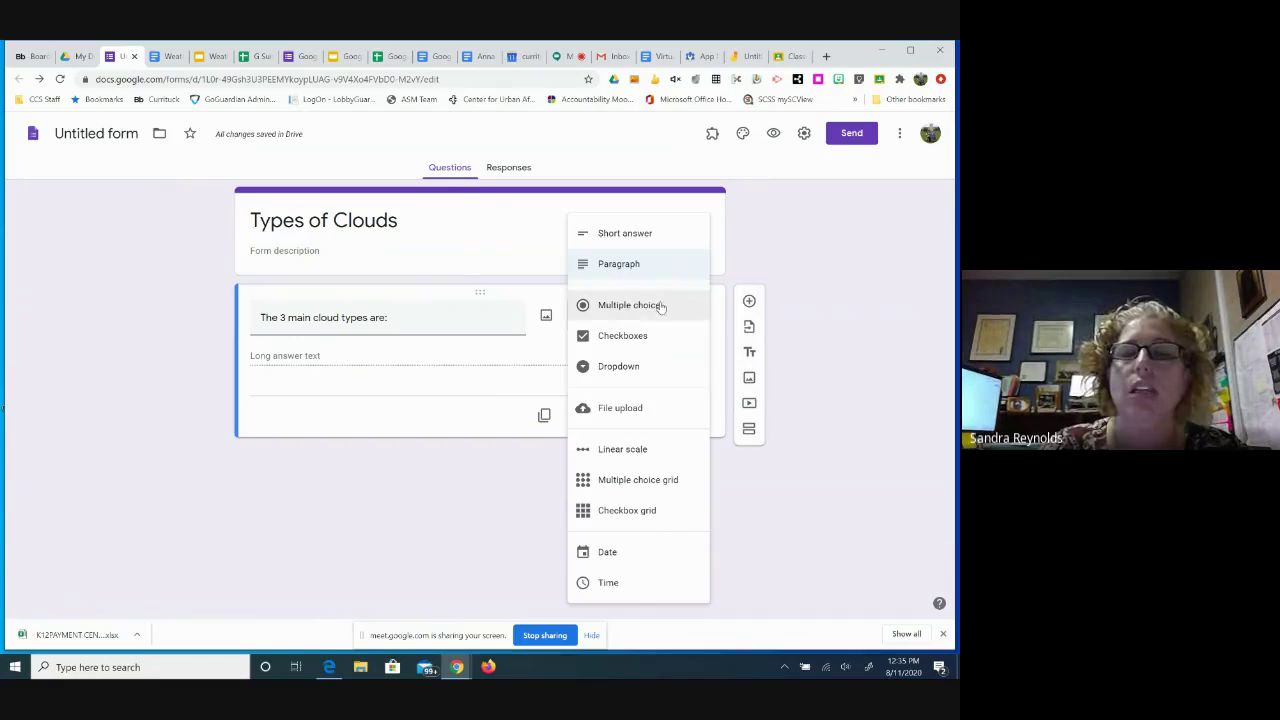
{"action": "left_click", "coordinate": [655, 305]}
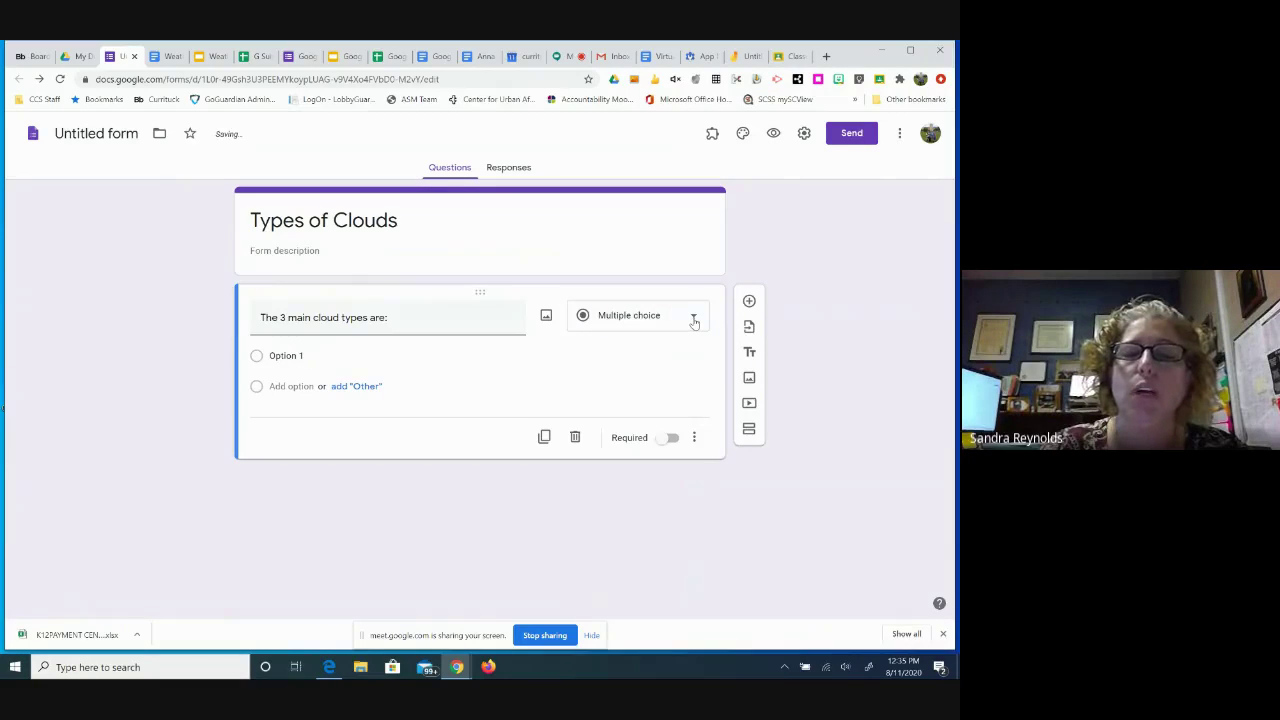
{"action": "left_click", "coordinate": [694, 320]}
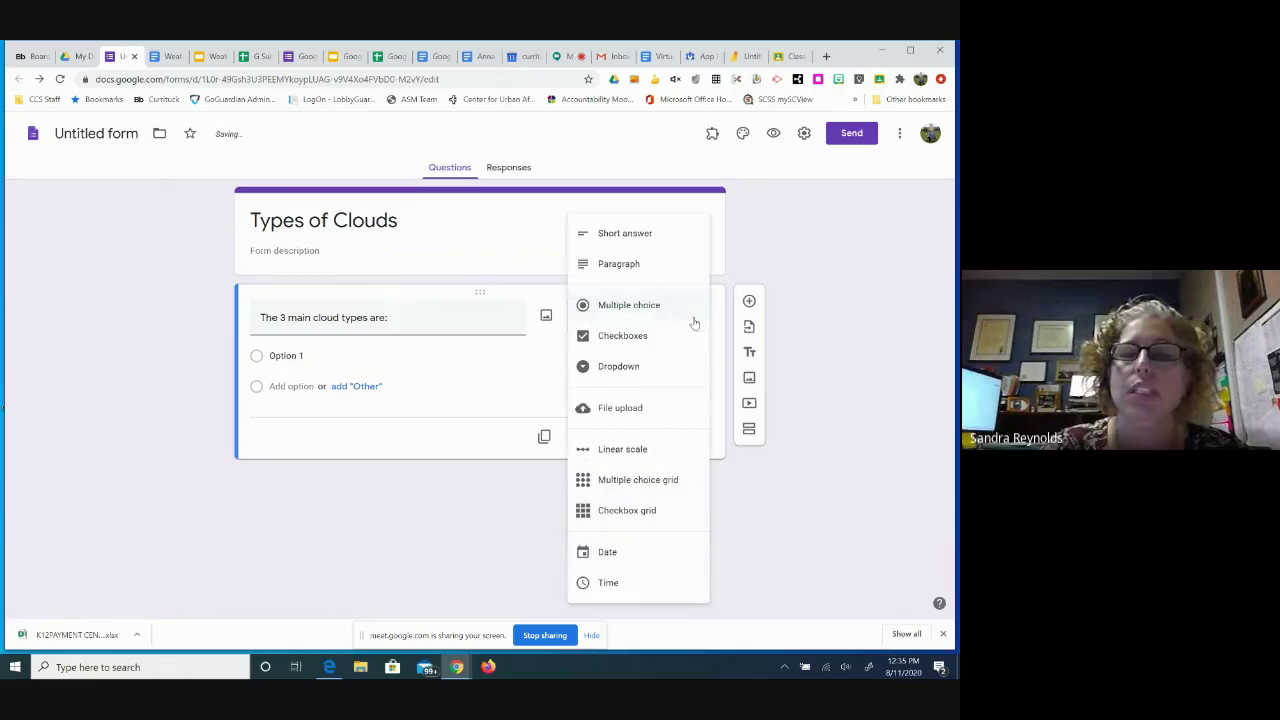
{"action": "left_click", "coordinate": [640, 337]}
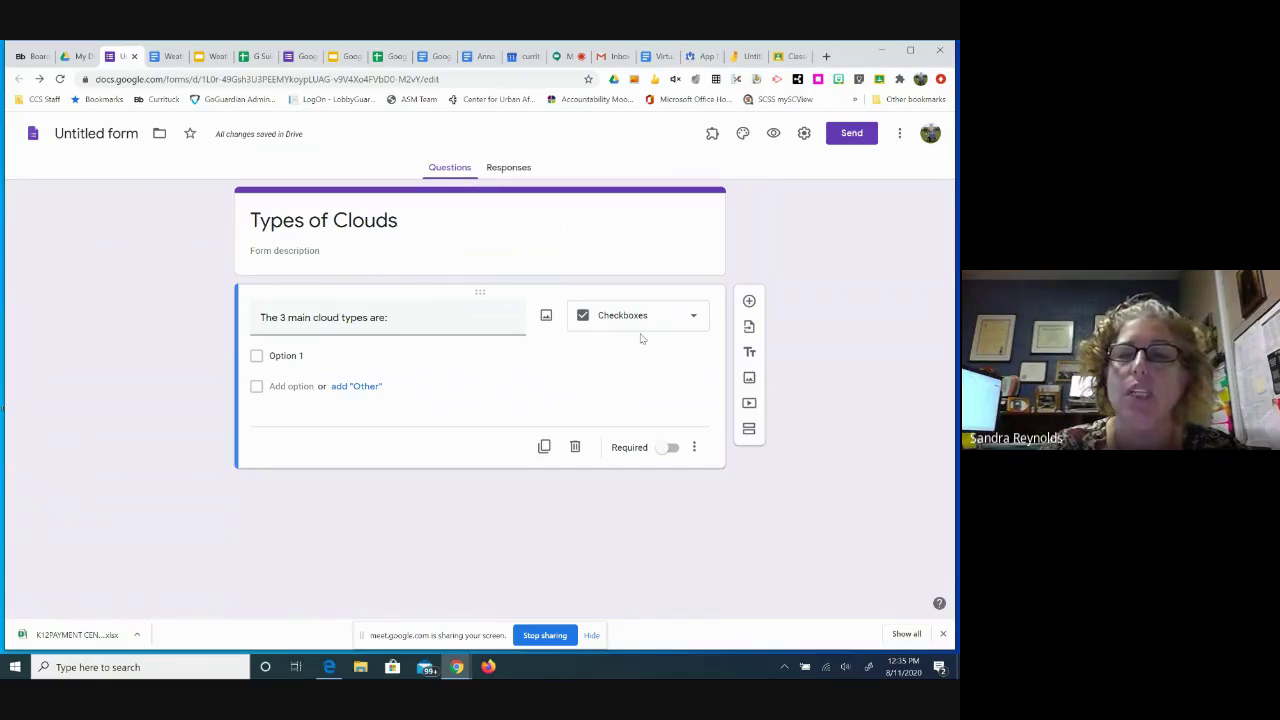
{"action": "left_click", "coordinate": [695, 320]}
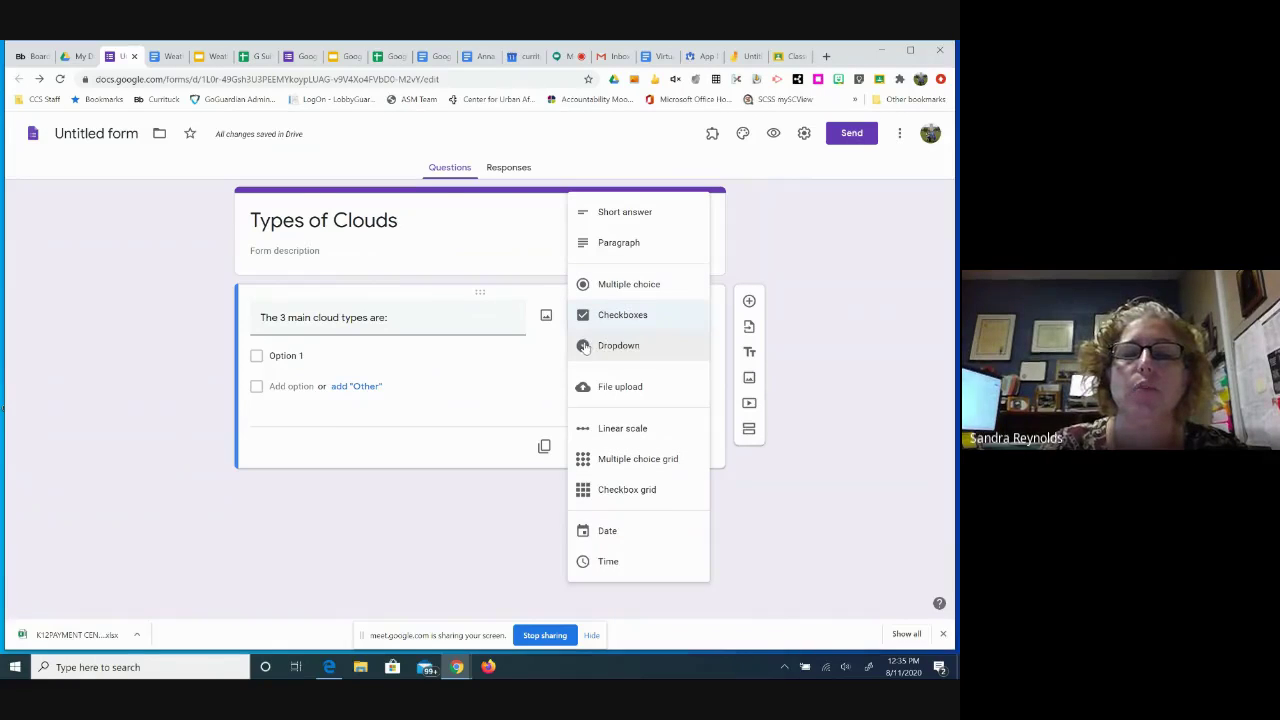
{"action": "left_click", "coordinate": [640, 345]}
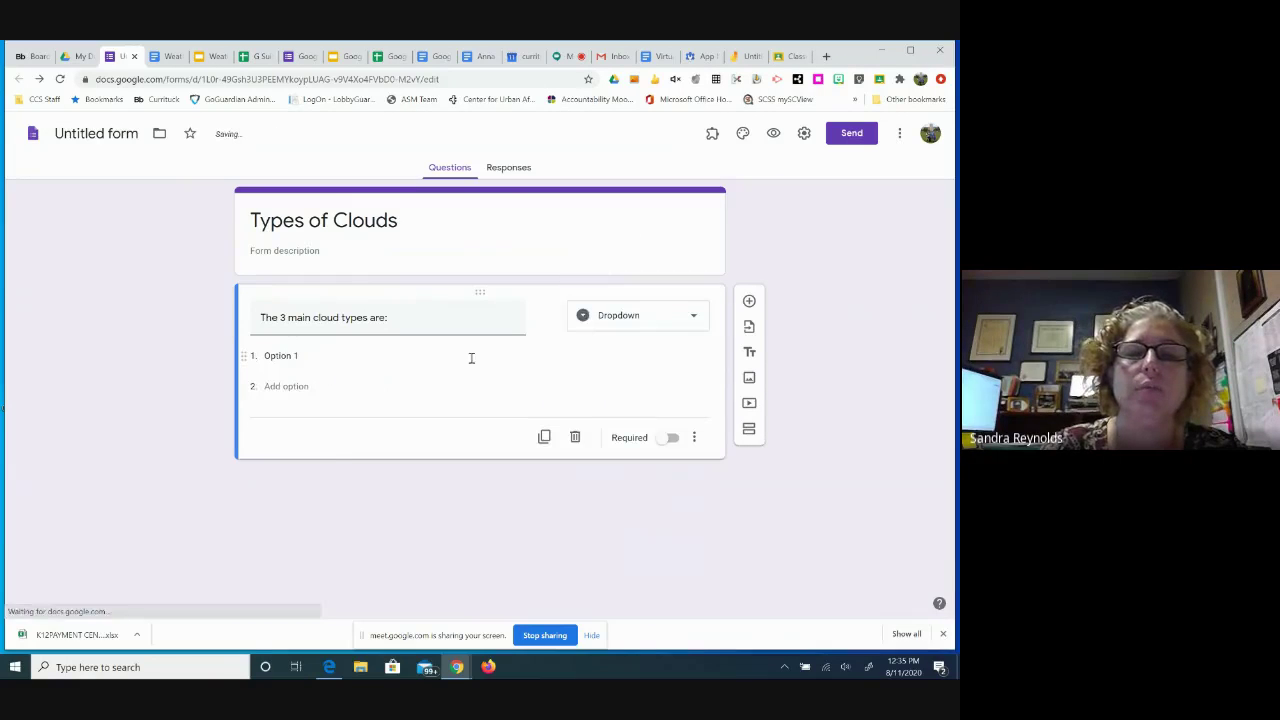
{"action": "left_click", "coordinate": [608, 362]}
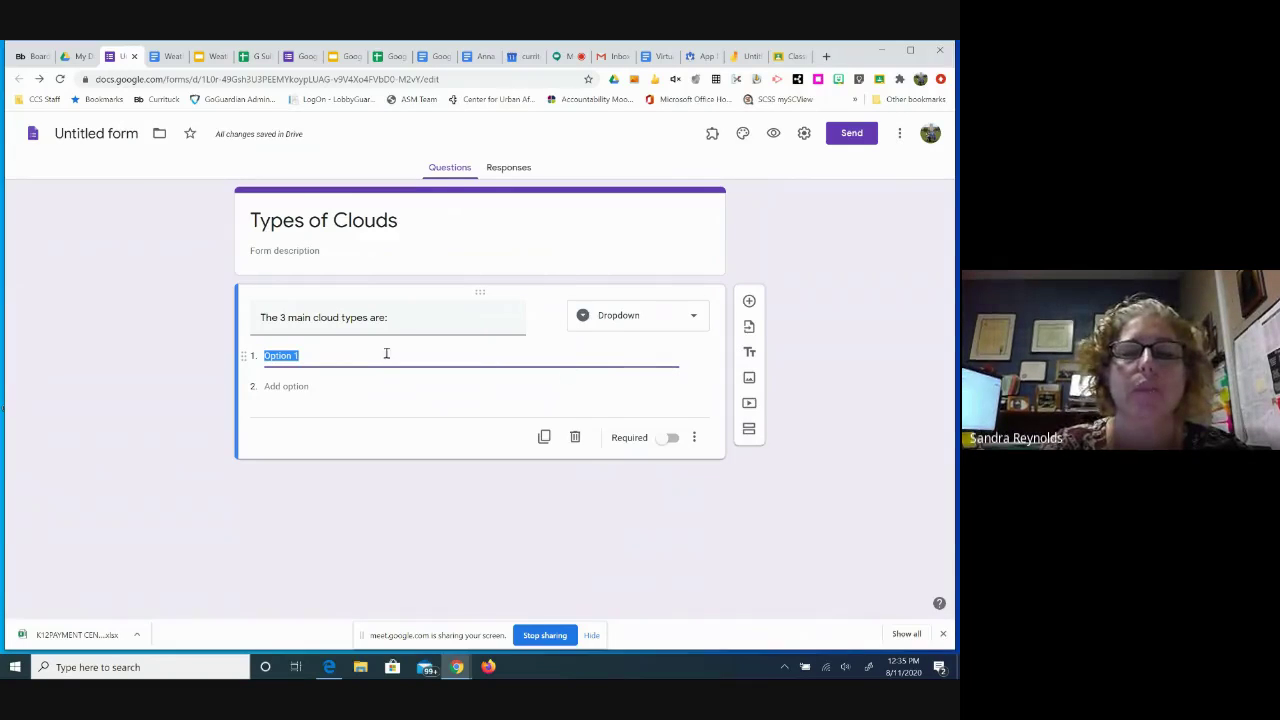
{"action": "left_click", "coordinate": [697, 318]}
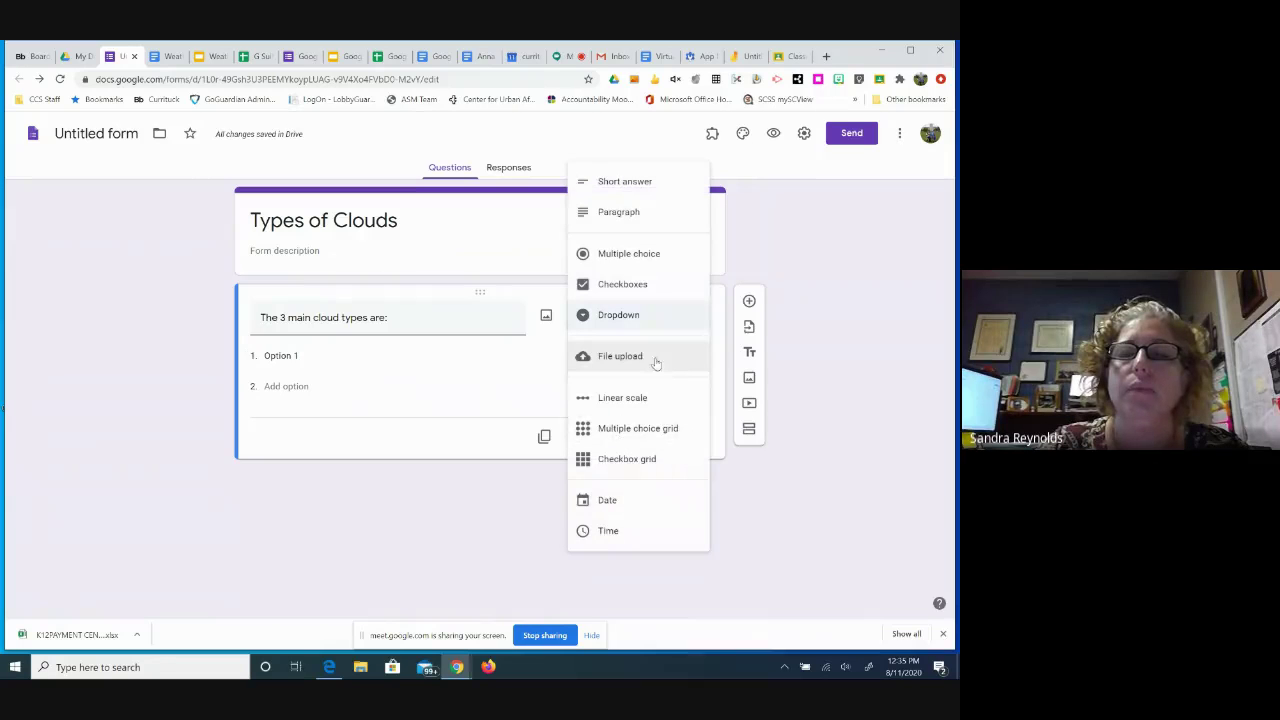
{"action": "left_click", "coordinate": [643, 399]}
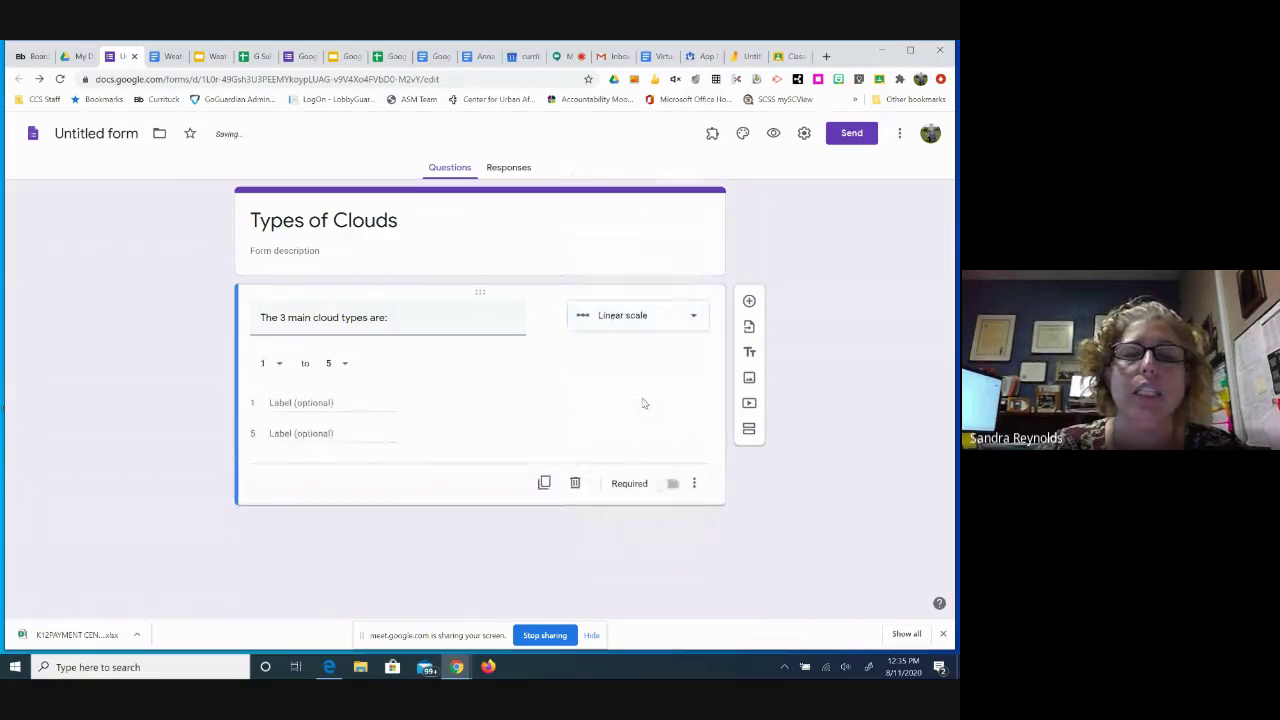
{"action": "left_click", "coordinate": [694, 320]}
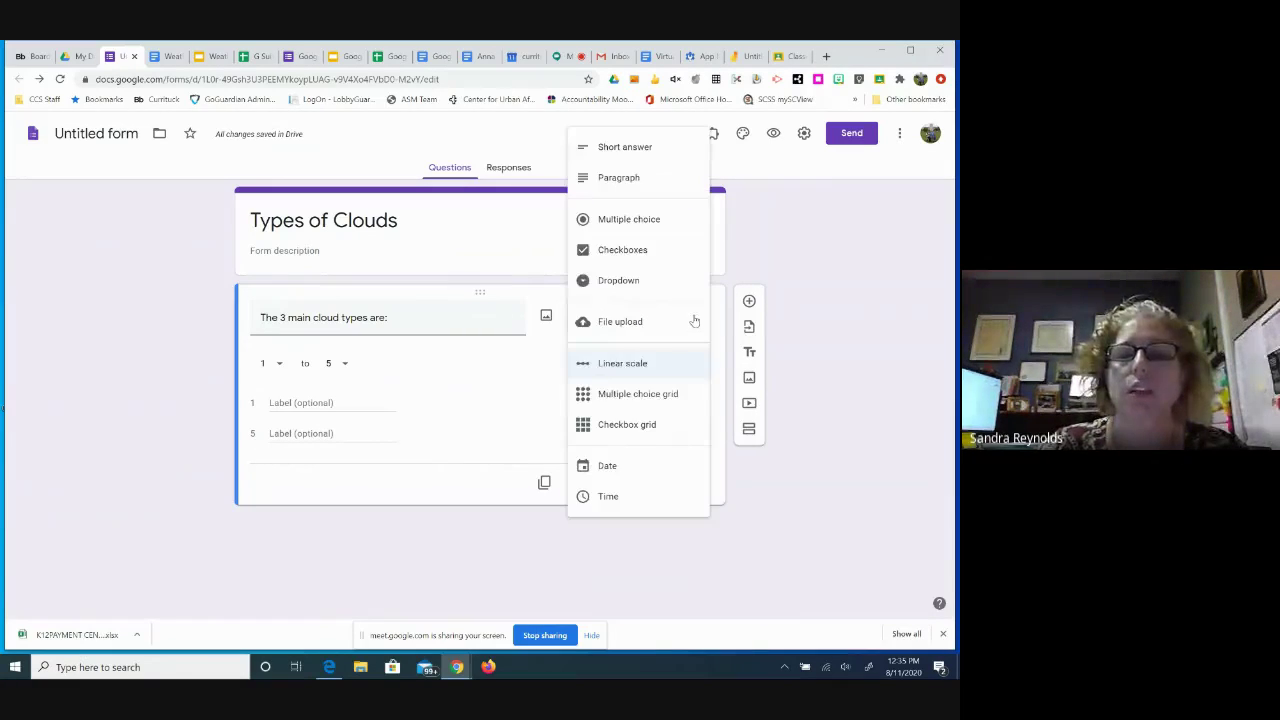
{"action": "left_click", "coordinate": [672, 397]}
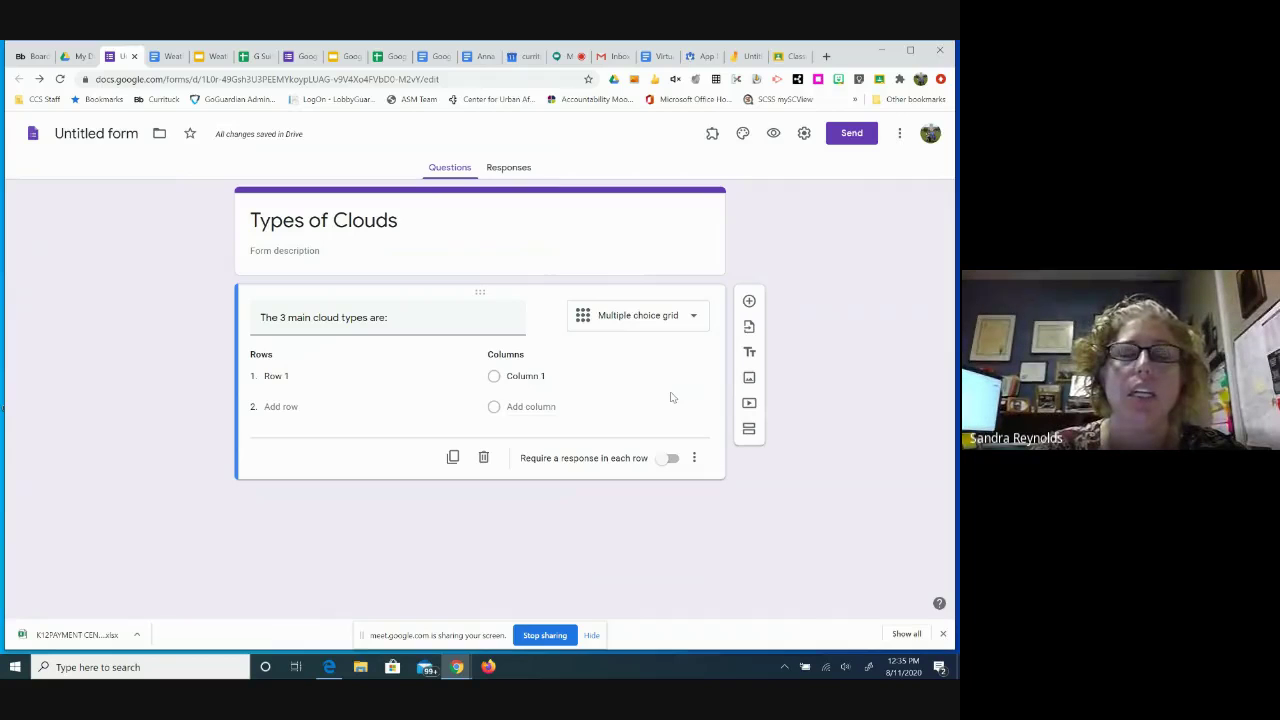
{"action": "left_click", "coordinate": [697, 318]}
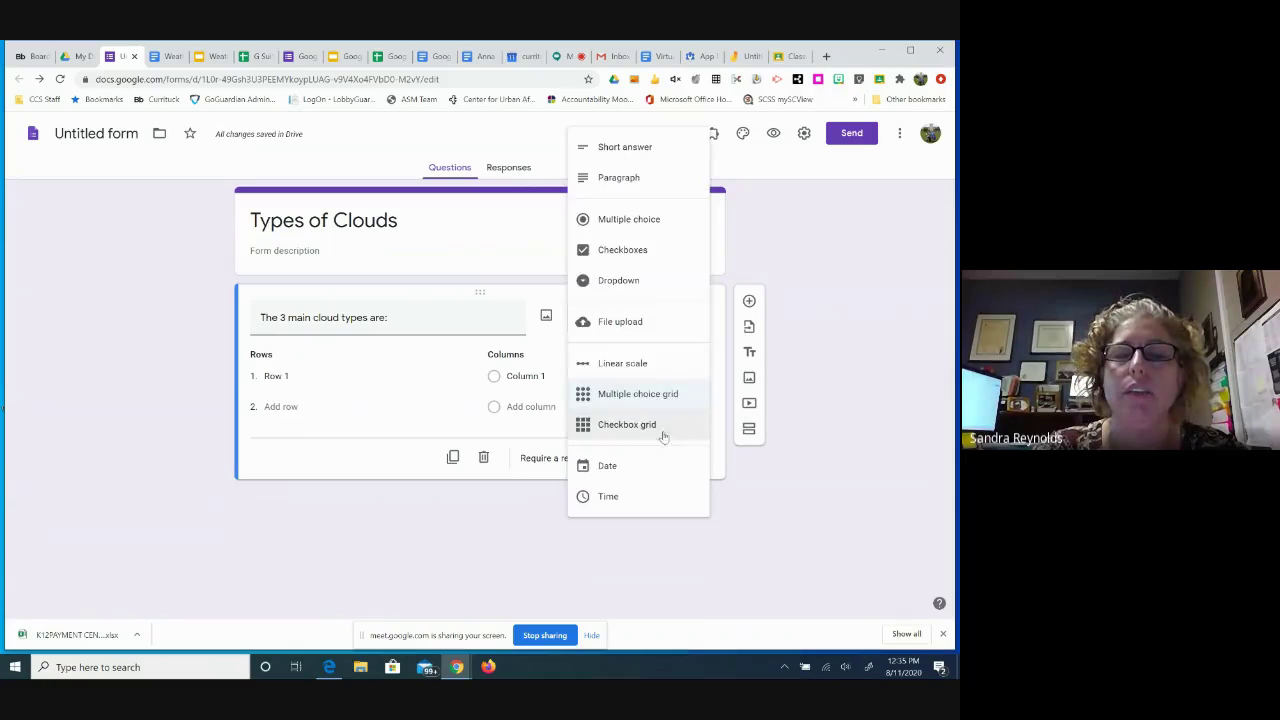
{"action": "left_click", "coordinate": [654, 422]}
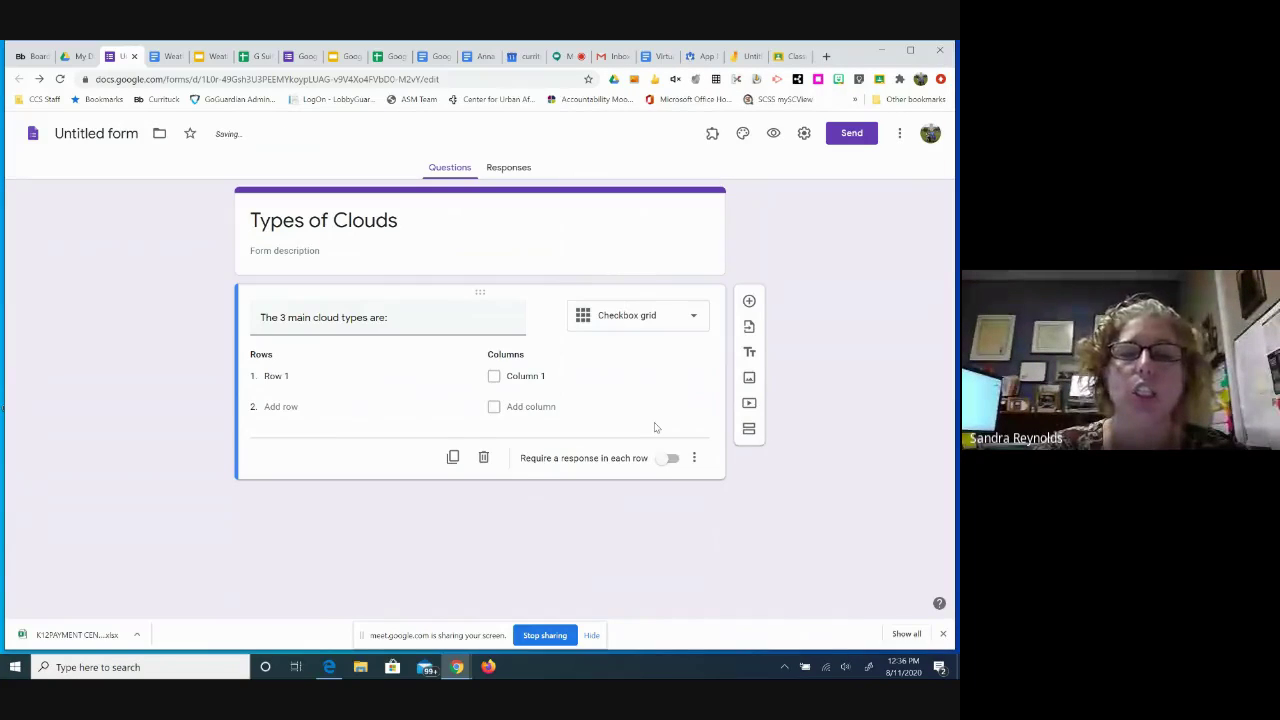
{"action": "left_click", "coordinate": [693, 318]}
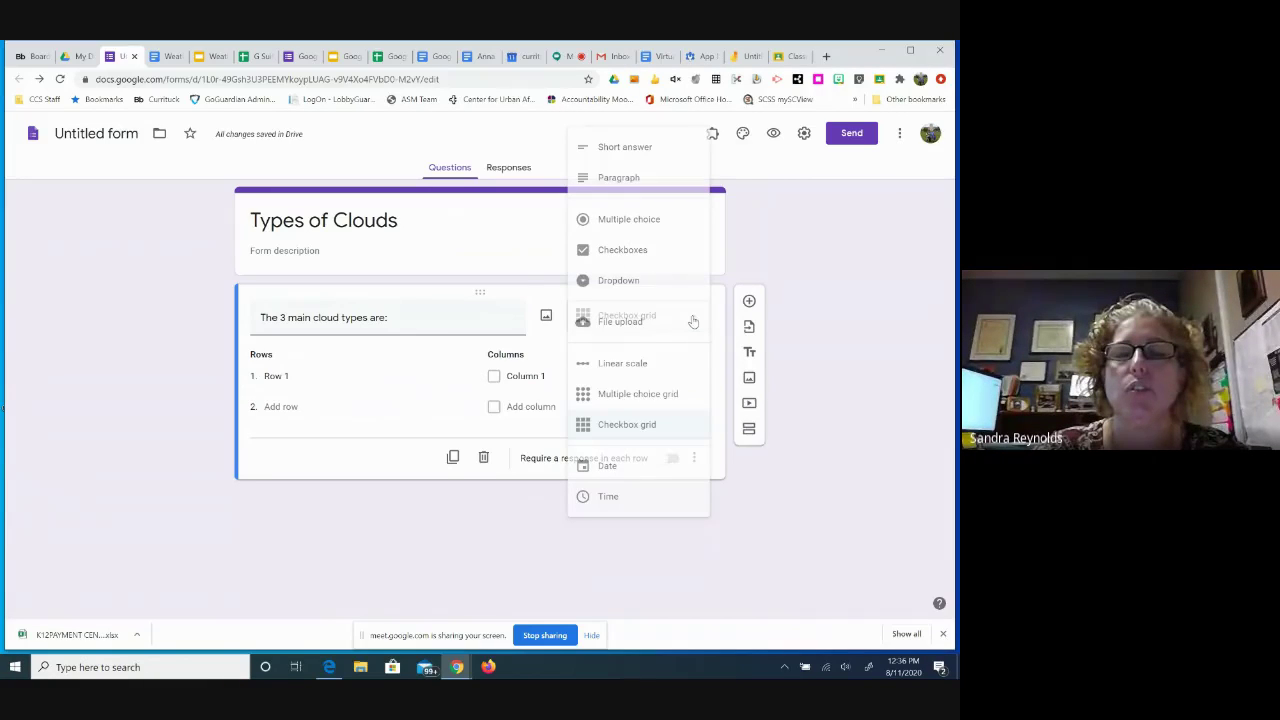
{"action": "left_click", "coordinate": [613, 468]}
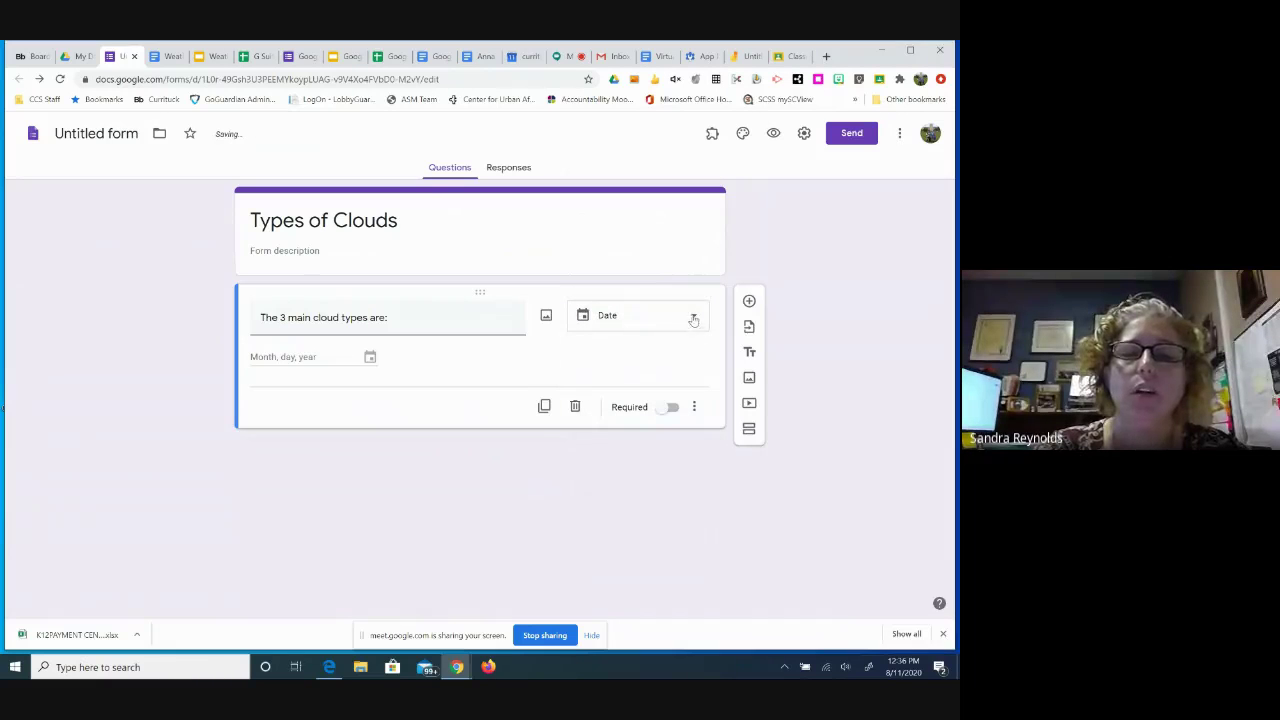
{"action": "left_click", "coordinate": [693, 318]}
{"action": "left_click", "coordinate": [642, 496]}
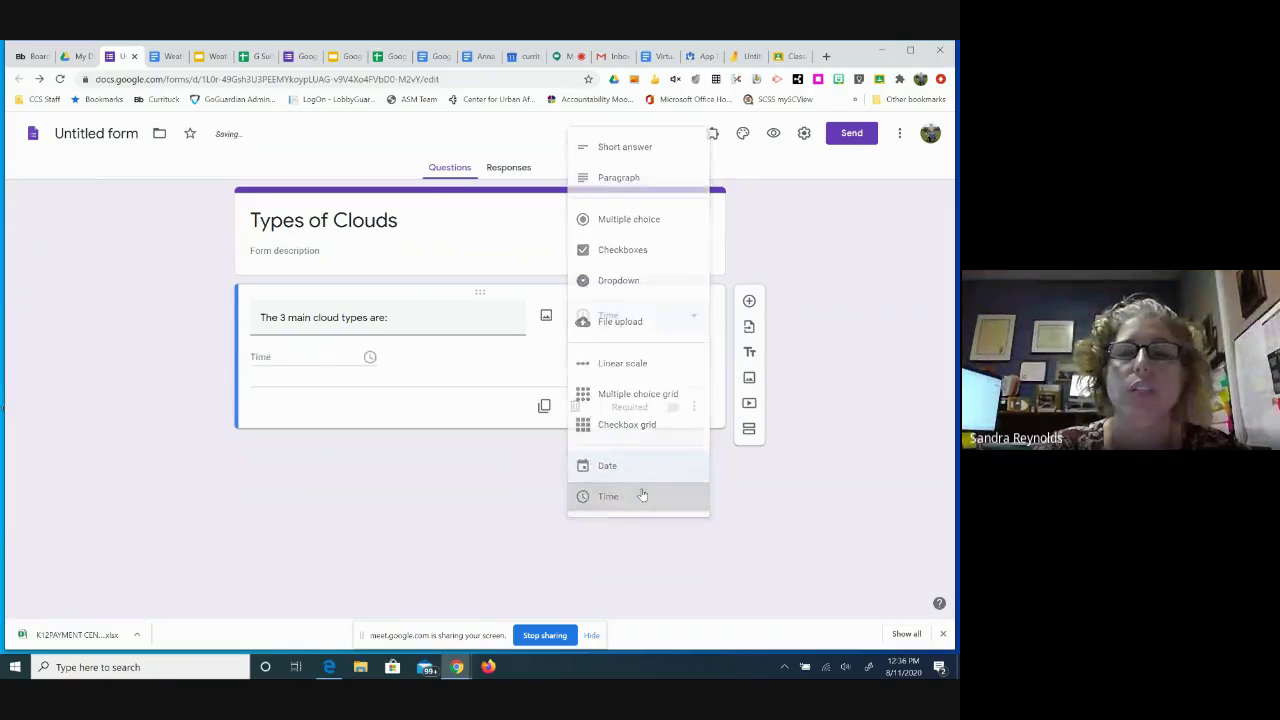
{"action": "left_click", "coordinate": [691, 319]}
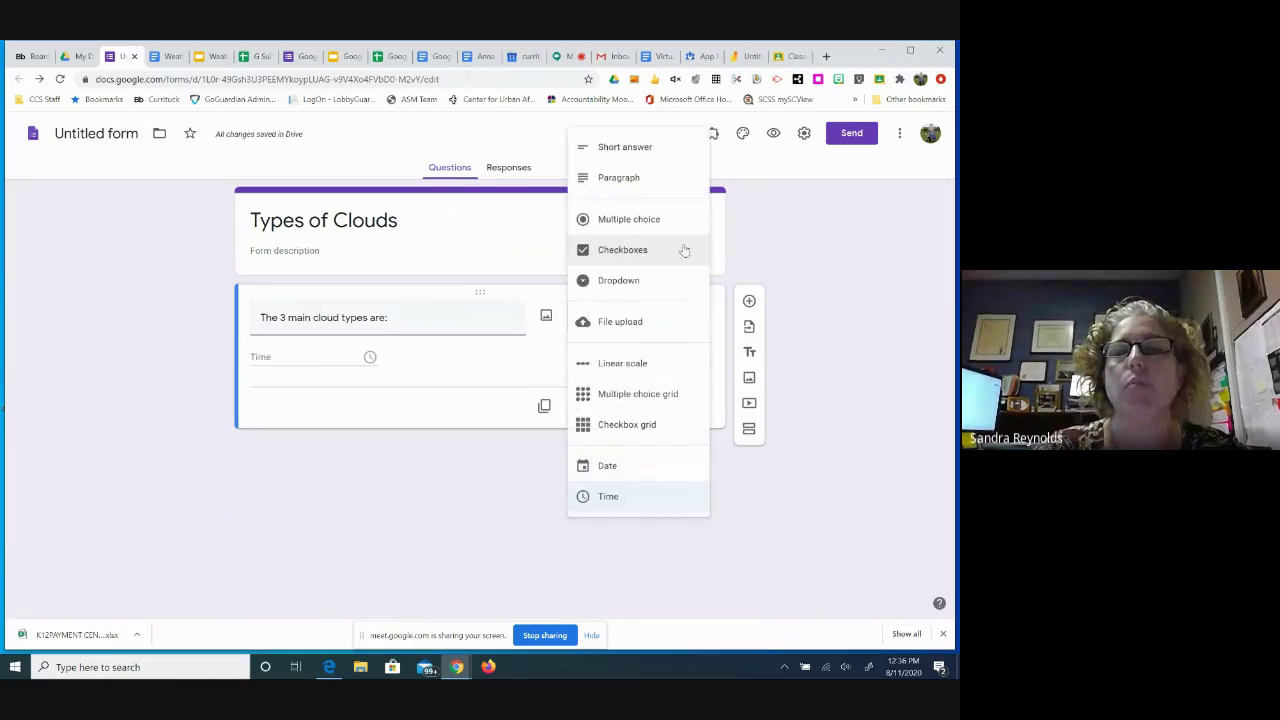
{"action": "left_click", "coordinate": [676, 220]}
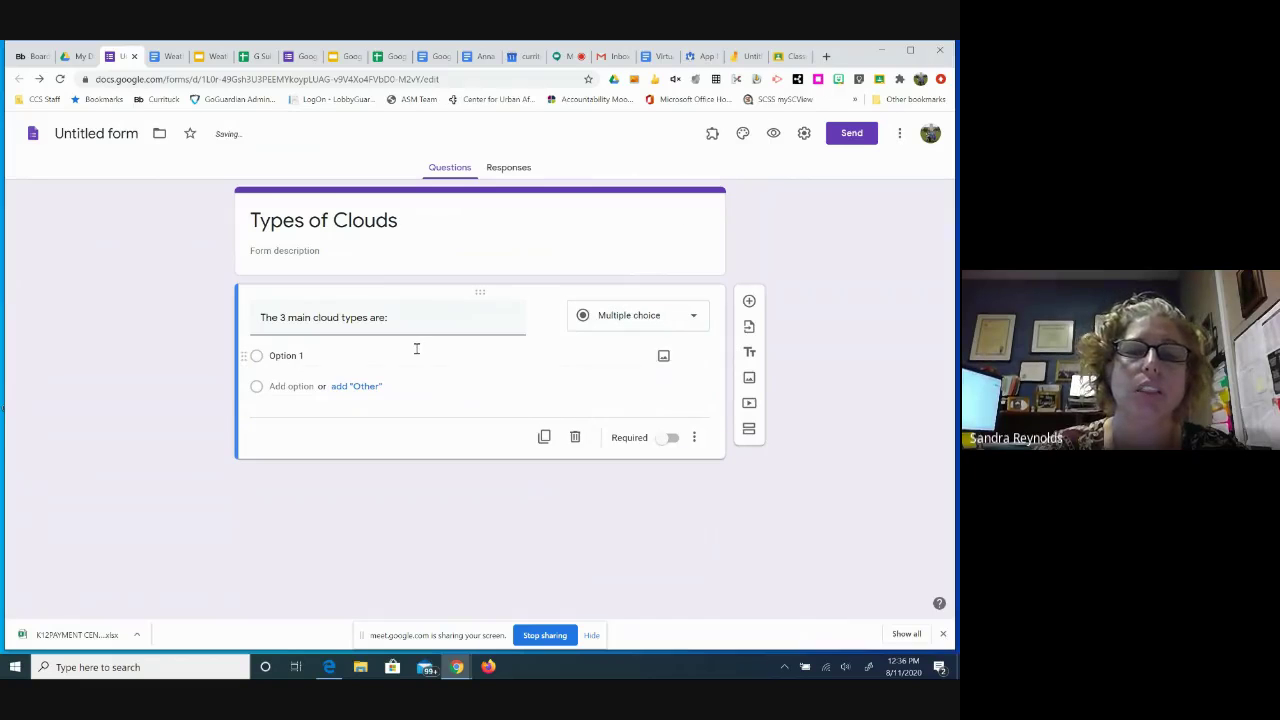
Replace Option 1 with the answer 'Cumulus', correcting the mistyped 'Cirris'.
{"action": "left_click", "coordinate": [298, 356]}
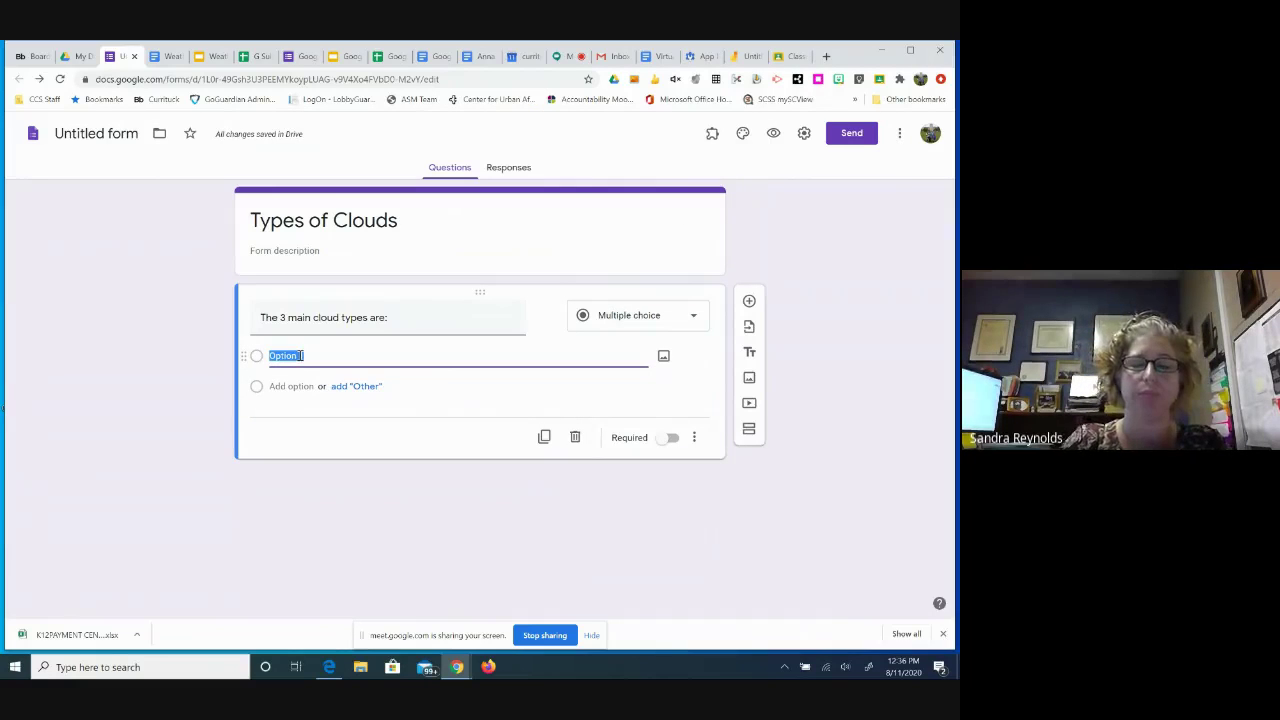
{"action": "type", "text": "Cir"}
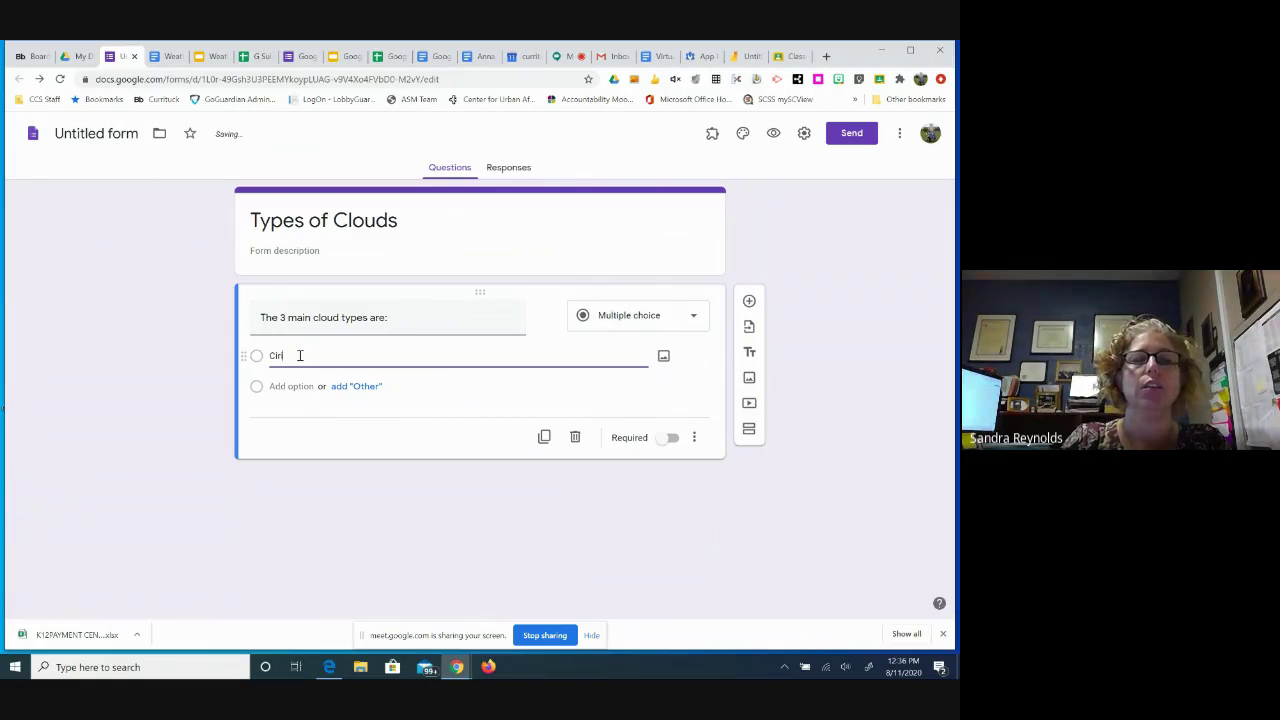
{"action": "type", "text": "ris"}
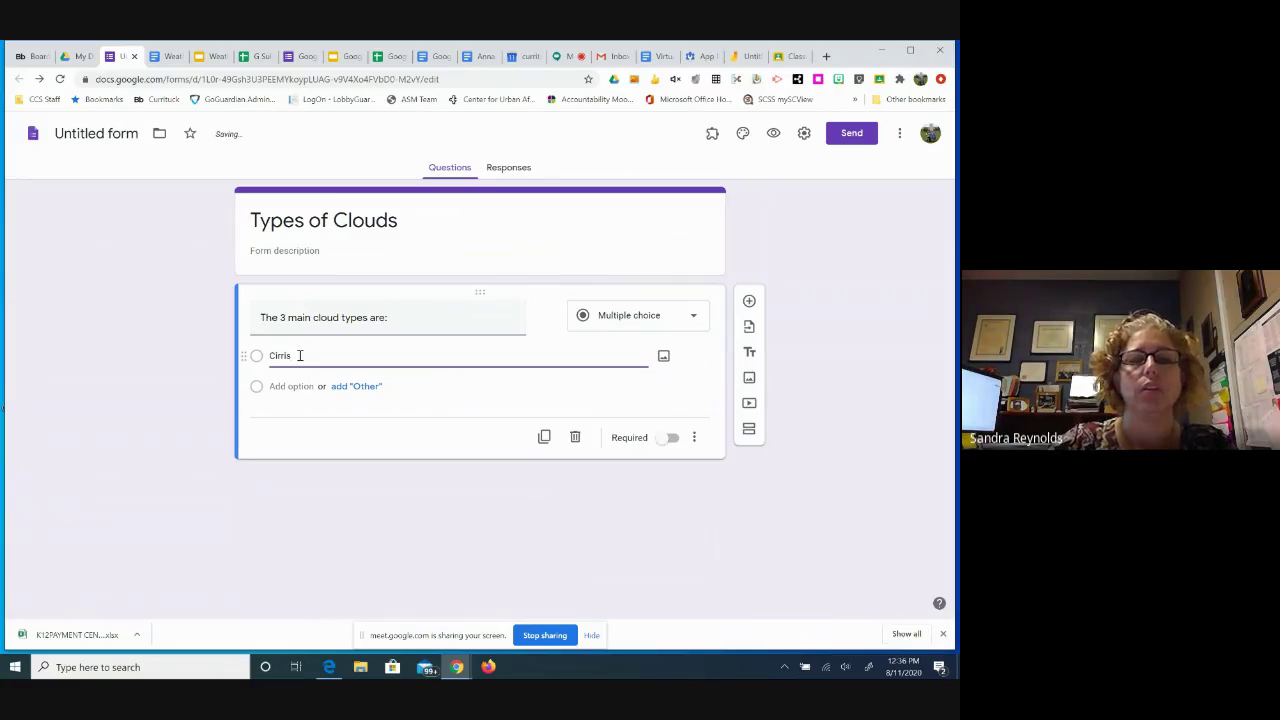
{"action": "key", "text": "BackSpace"}
{"action": "key", "text": "BackSpace"}
{"action": "key", "text": "BackSpace"}
{"action": "key", "text": "BackSpace"}
{"action": "key", "text": "BackSpace"}
{"action": "type", "text": "um"}
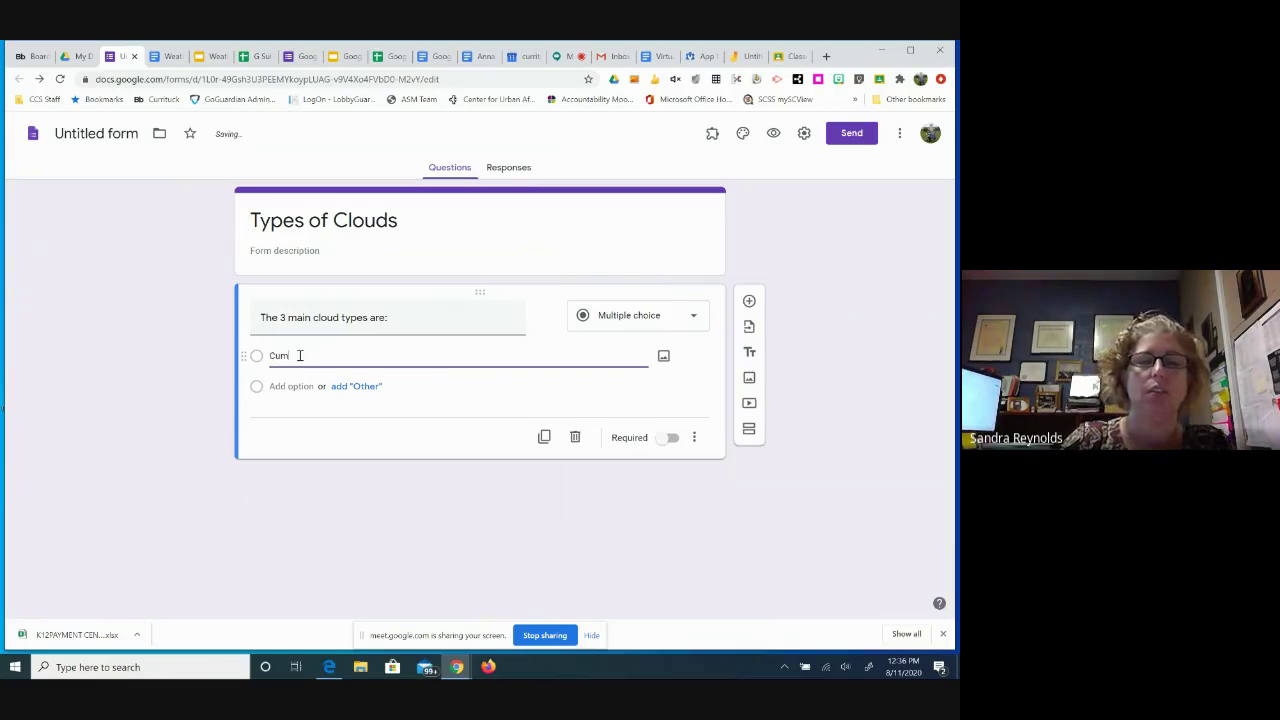
{"action": "type", "text": "ulus"}
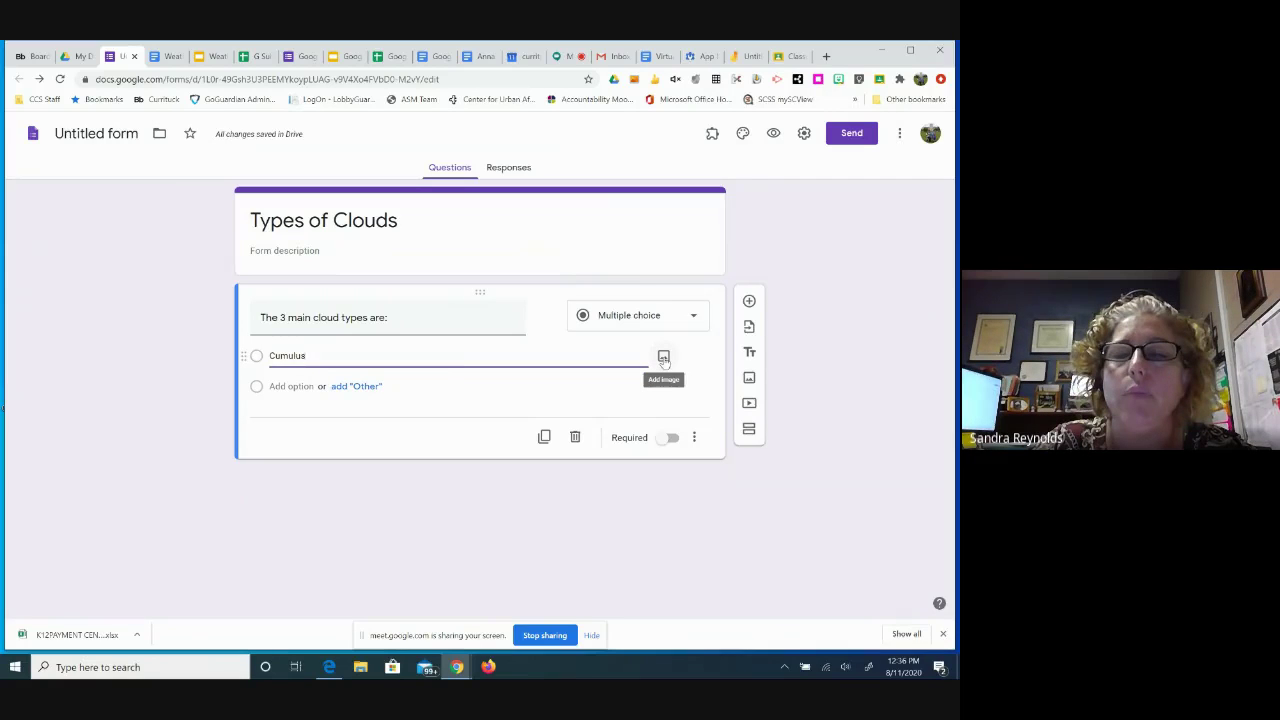
Attach a cumulus cloud photo from a Google Image Search to the Cumulus choice.
{"action": "left_click", "coordinate": [663, 358]}
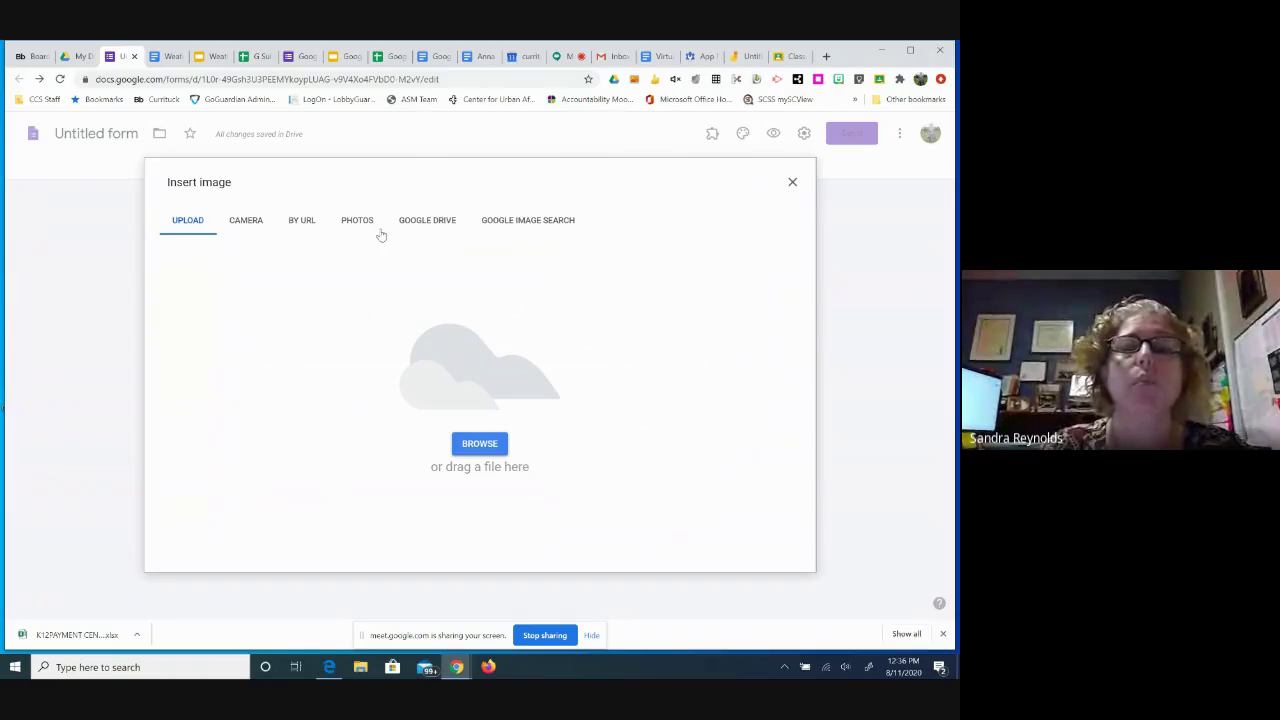
{"action": "left_click", "coordinate": [506, 224]}
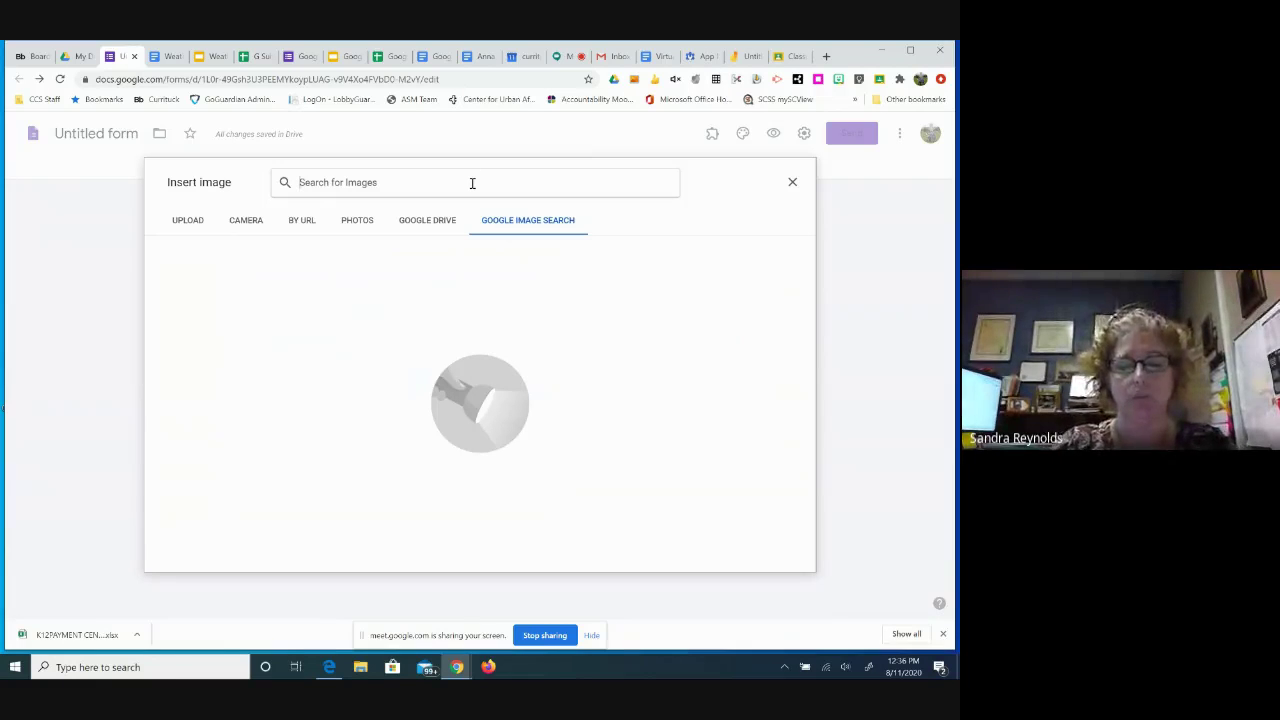
{"action": "type", "text": "cumulu"}
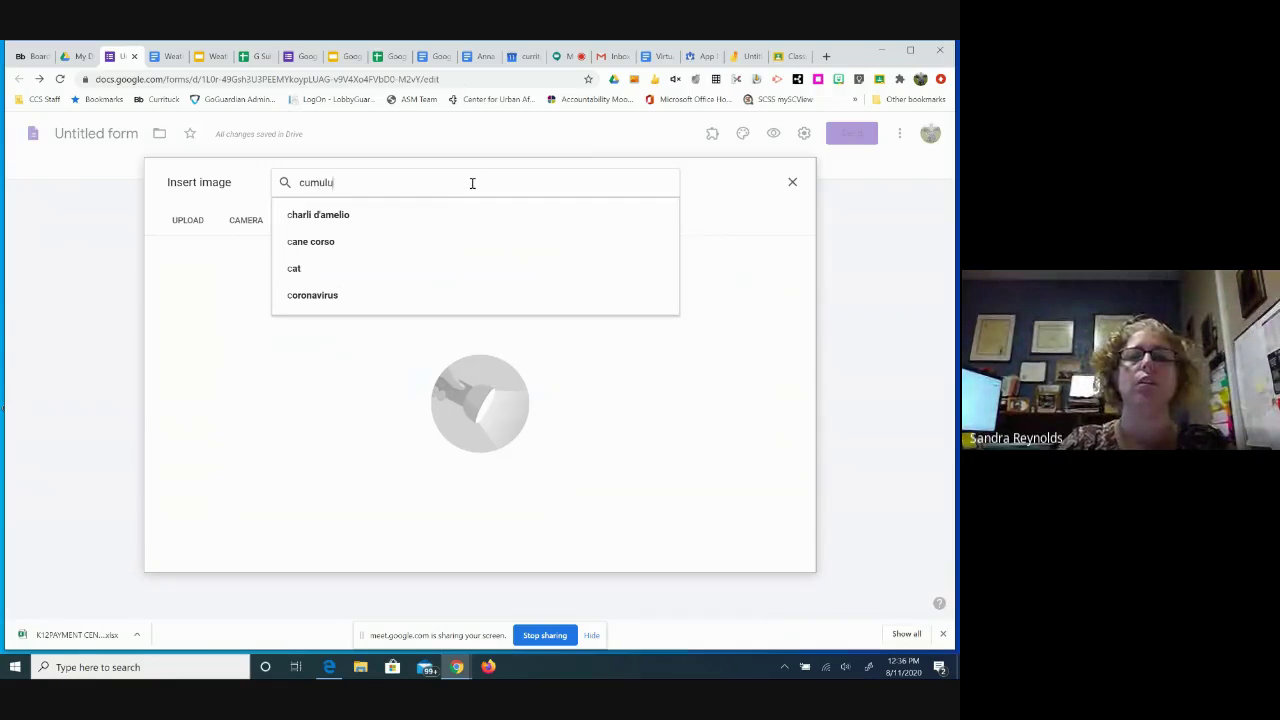
{"action": "type", "text": "s"}
{"action": "key", "text": "Return"}
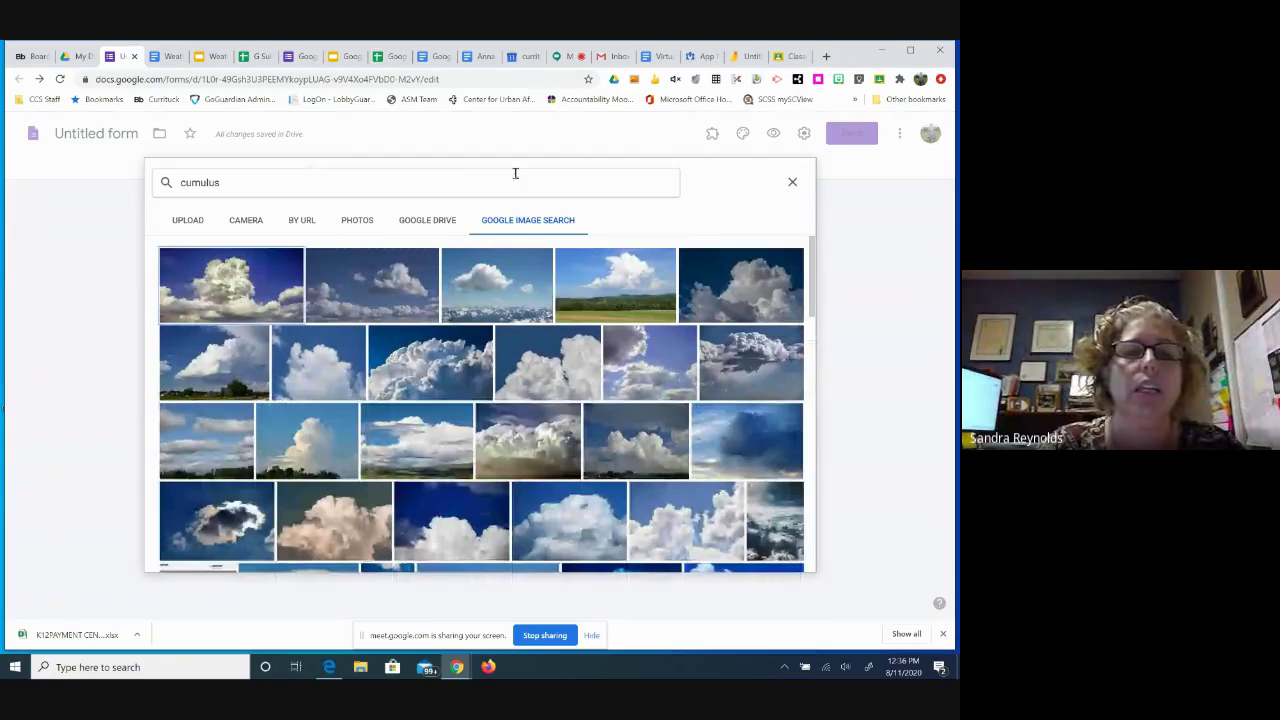
{"action": "double_click", "coordinate": [251, 288]}
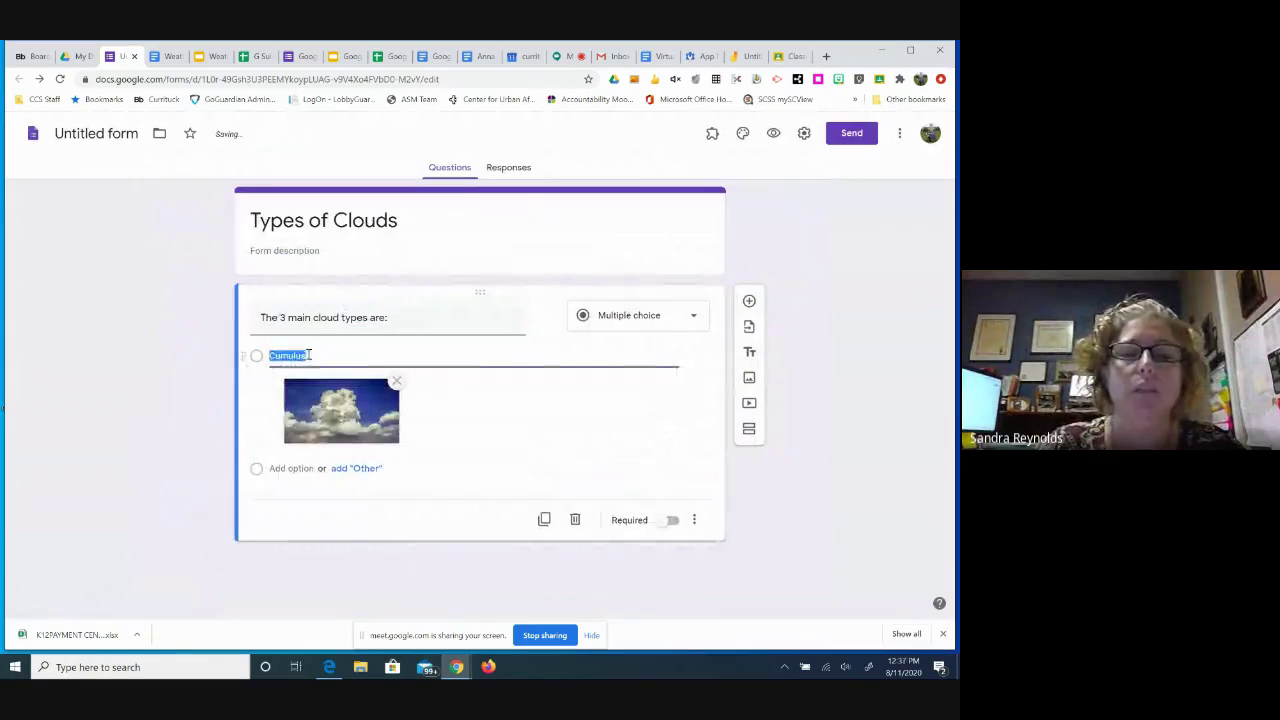
Add answer choices 'Type 2' and 'Type 3' below Cumulus.
{"action": "left_click", "coordinate": [285, 469]}
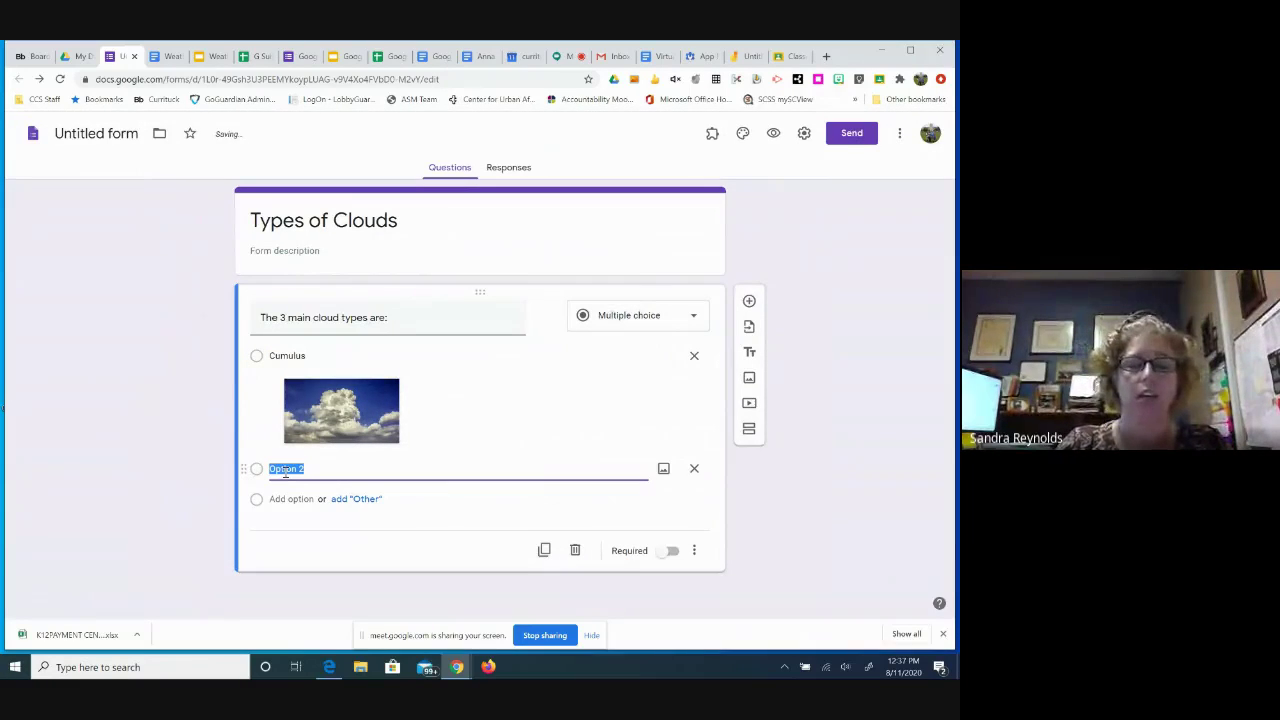
{"action": "type", "text": "Type"}
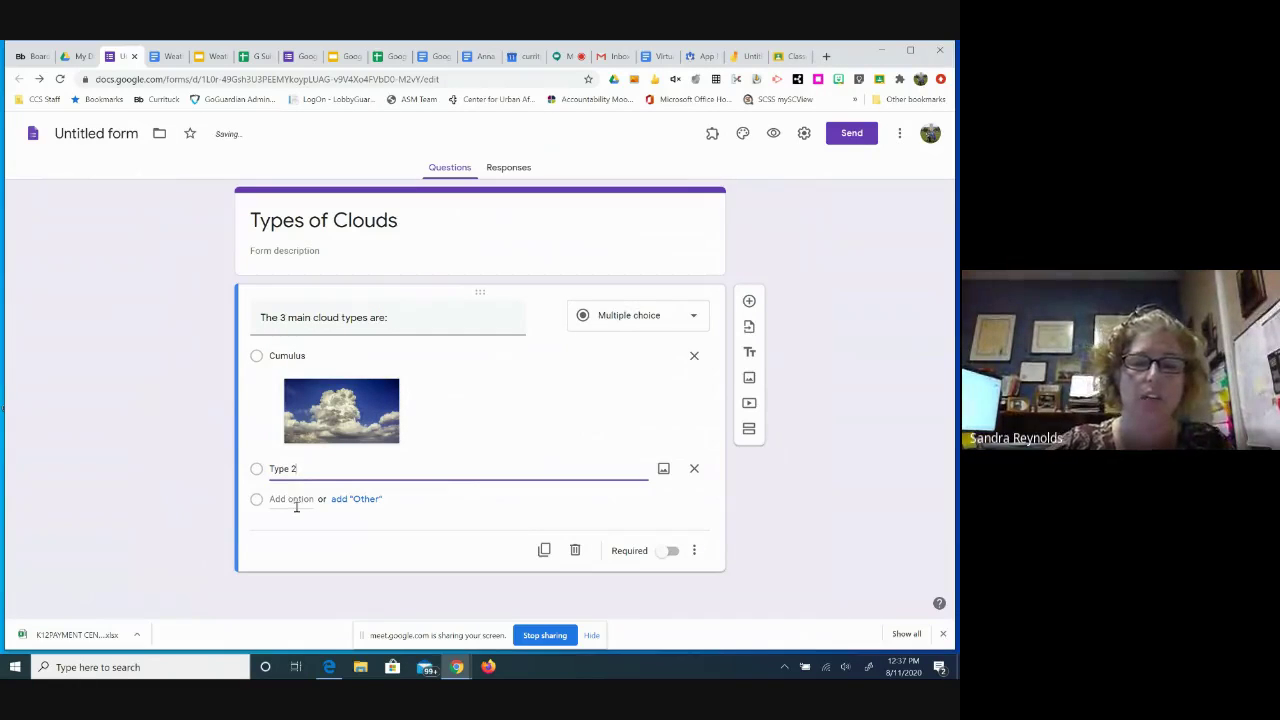
{"action": "left_click", "coordinate": [296, 499]}
{"action": "type", "text": "Type 3"}
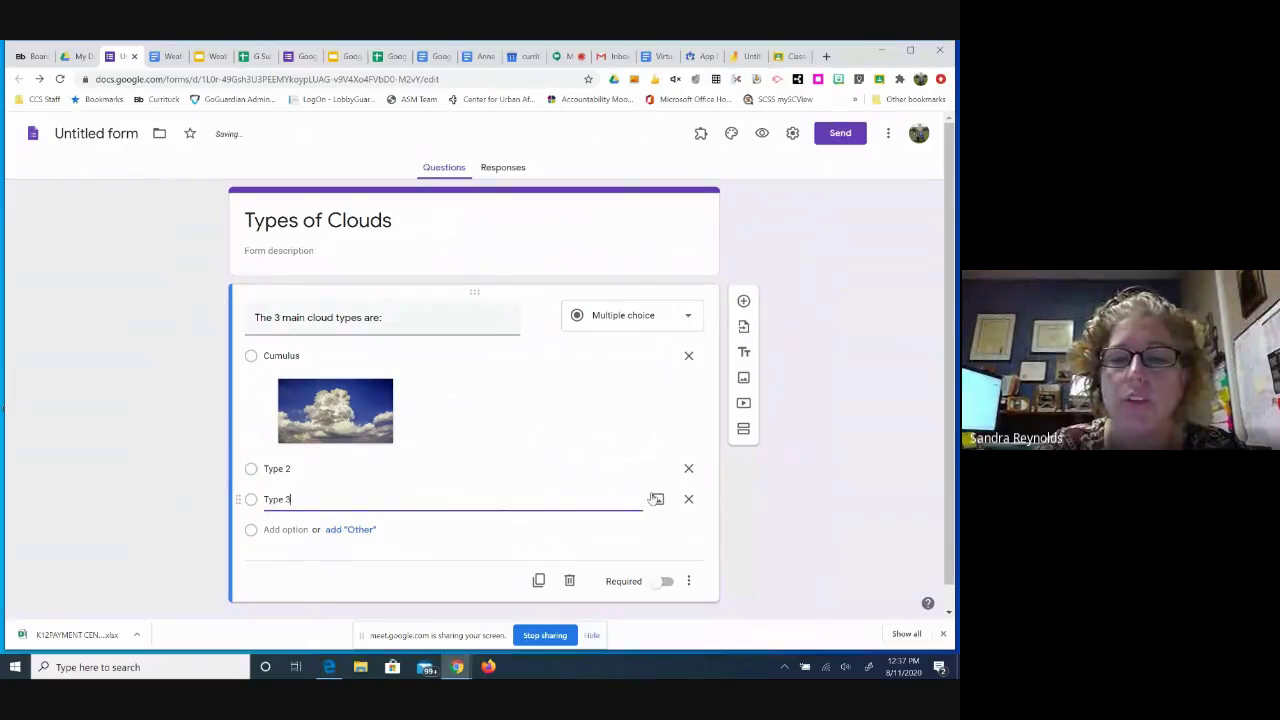
Move 'Type 3' above Cumulus as the first option and make the cloud-types question required.
{"action": "left_click", "coordinate": [411, 531]}
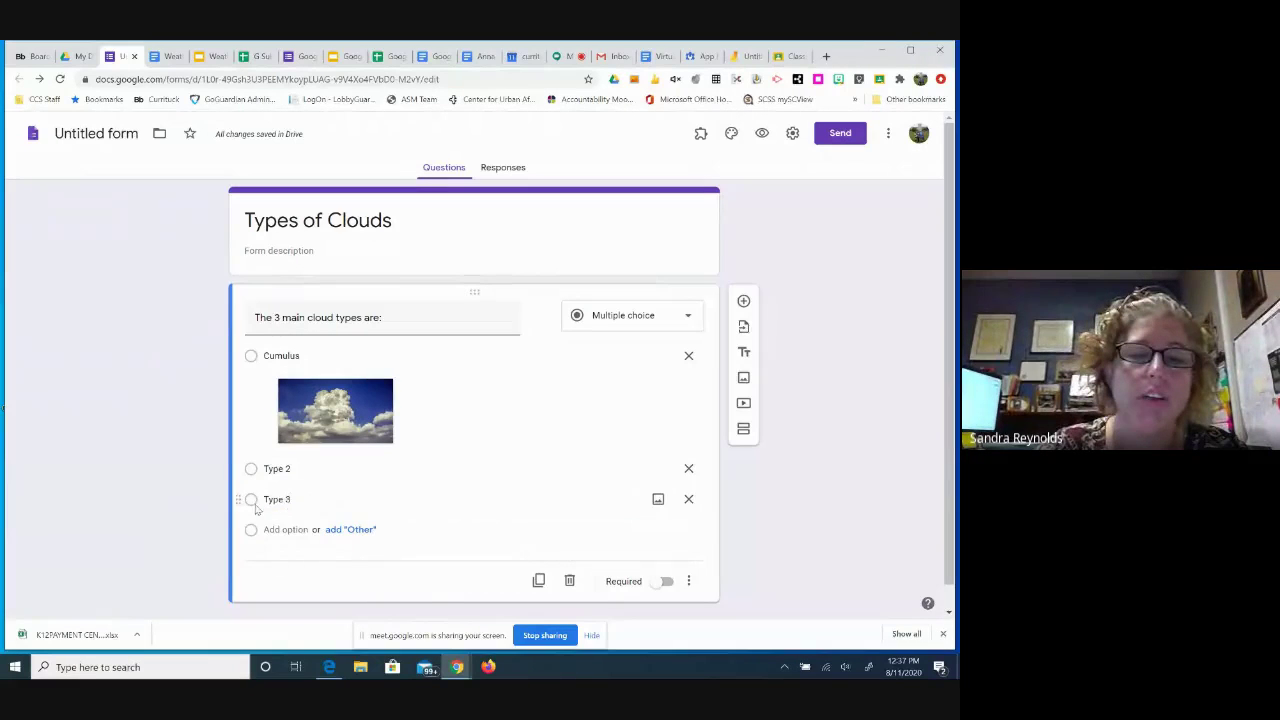
{"action": "left_click_drag", "start_coordinate": [239, 499], "coordinate": [251, 396]}
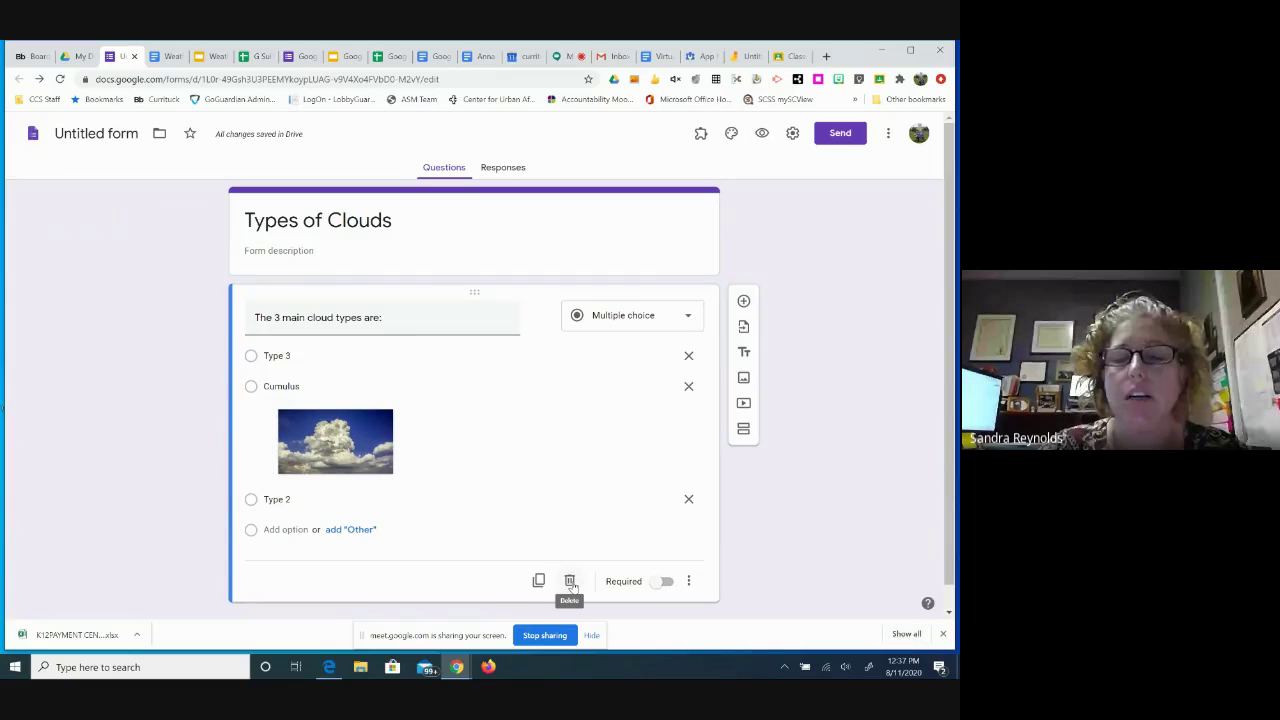
{"action": "left_click", "coordinate": [665, 582]}
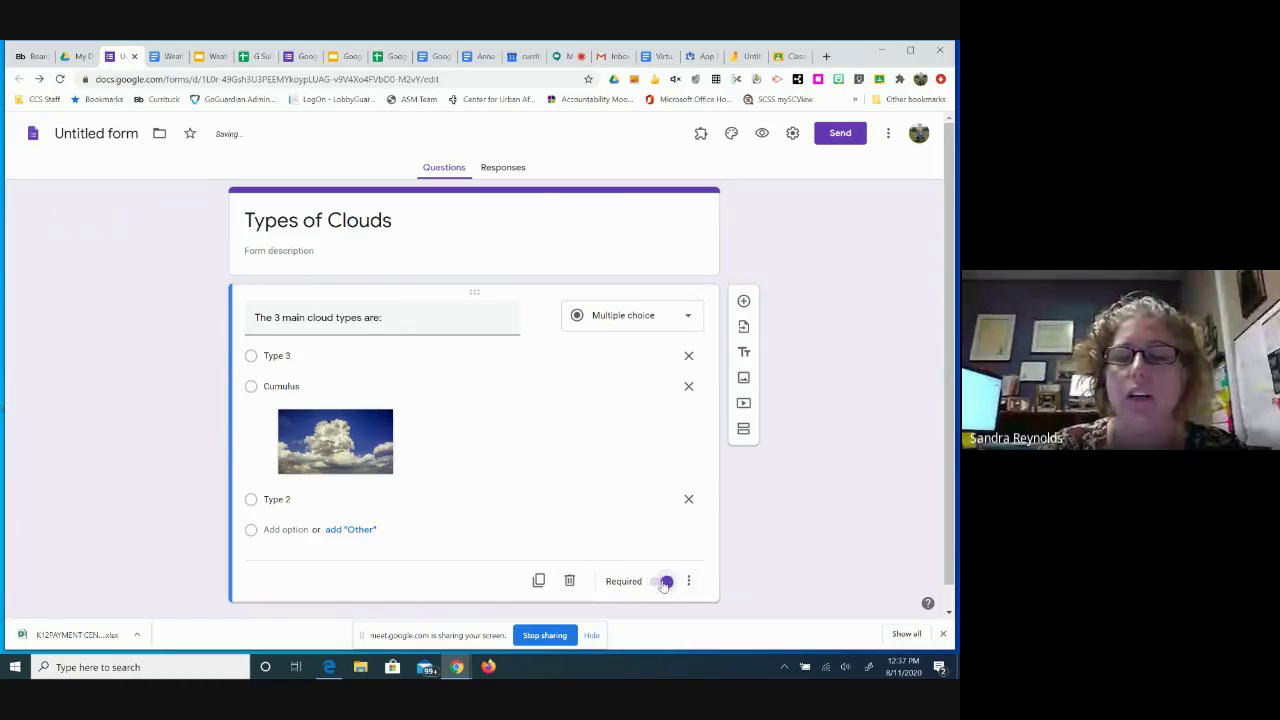
{"action": "left_click", "coordinate": [666, 583]}
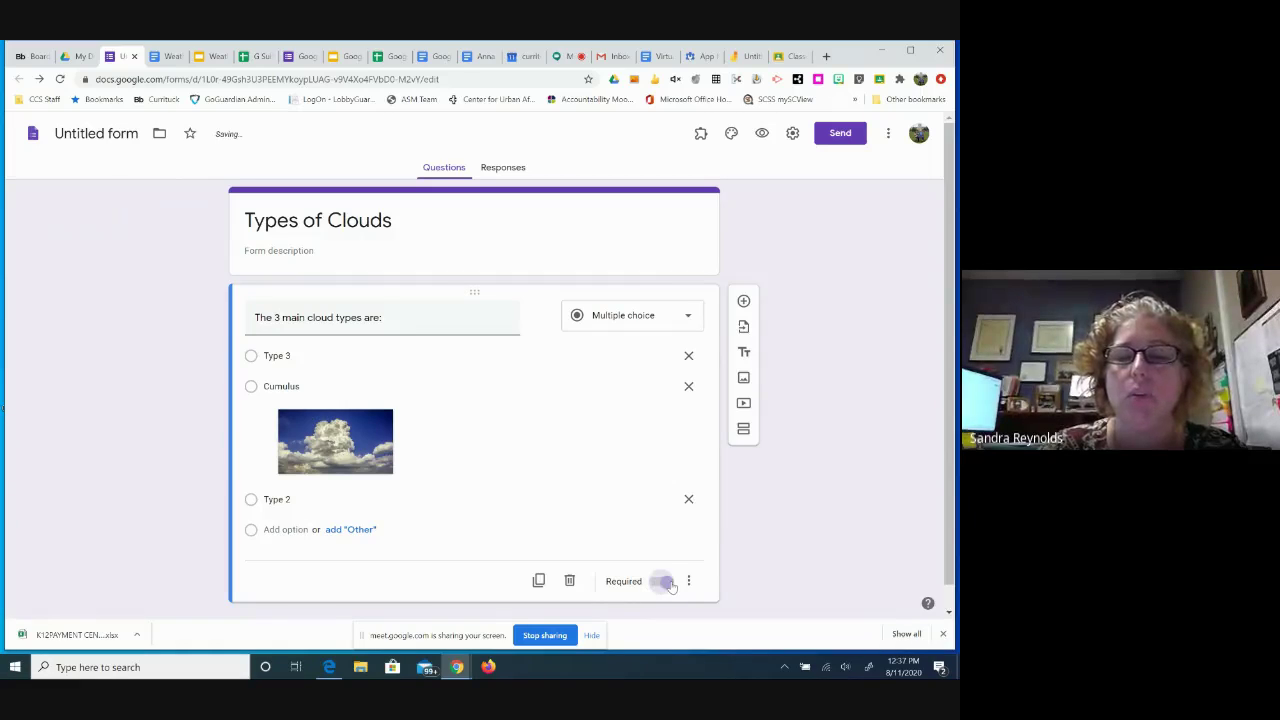
{"action": "left_click", "coordinate": [667, 583]}
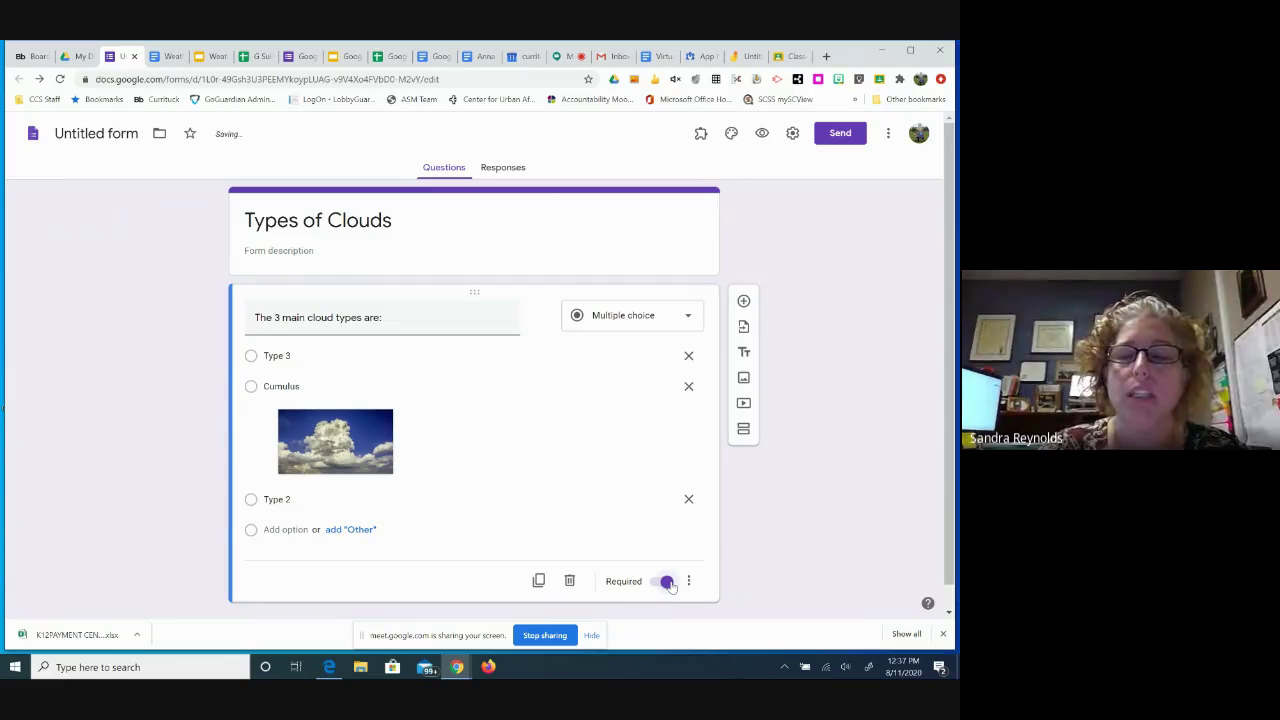
{"action": "left_click", "coordinate": [690, 582]}
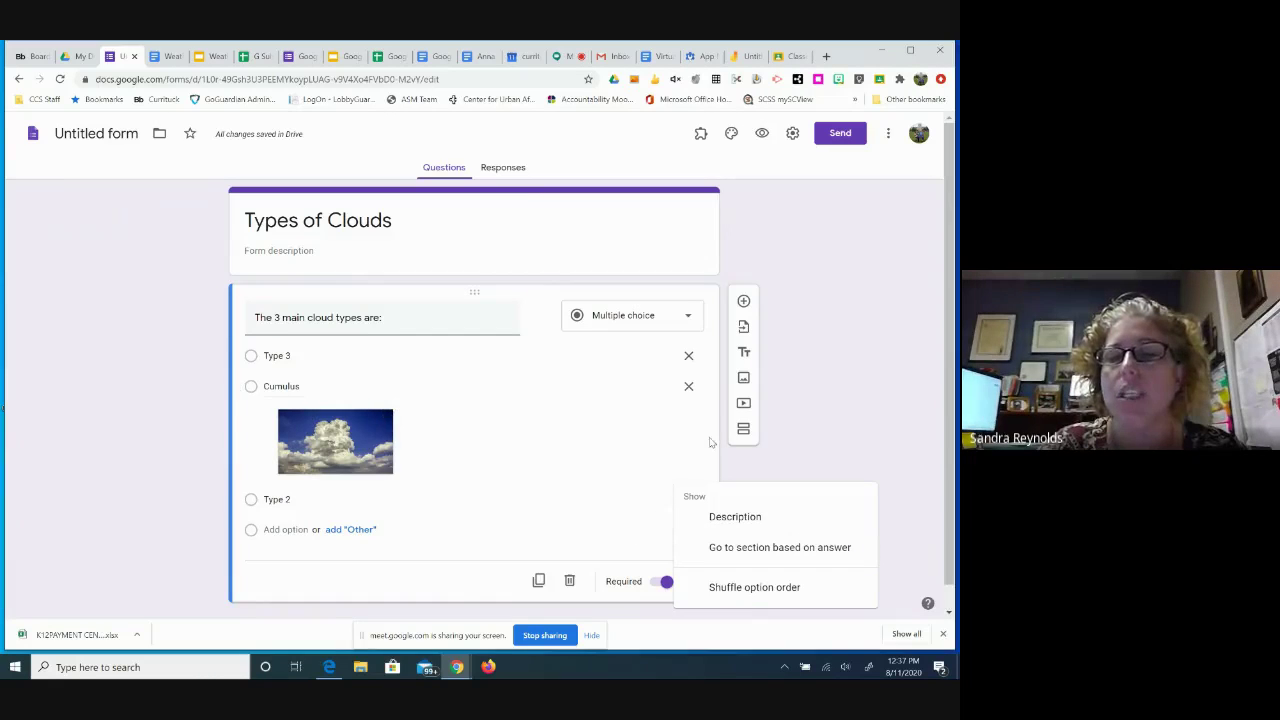
{"action": "left_click", "coordinate": [737, 458]}
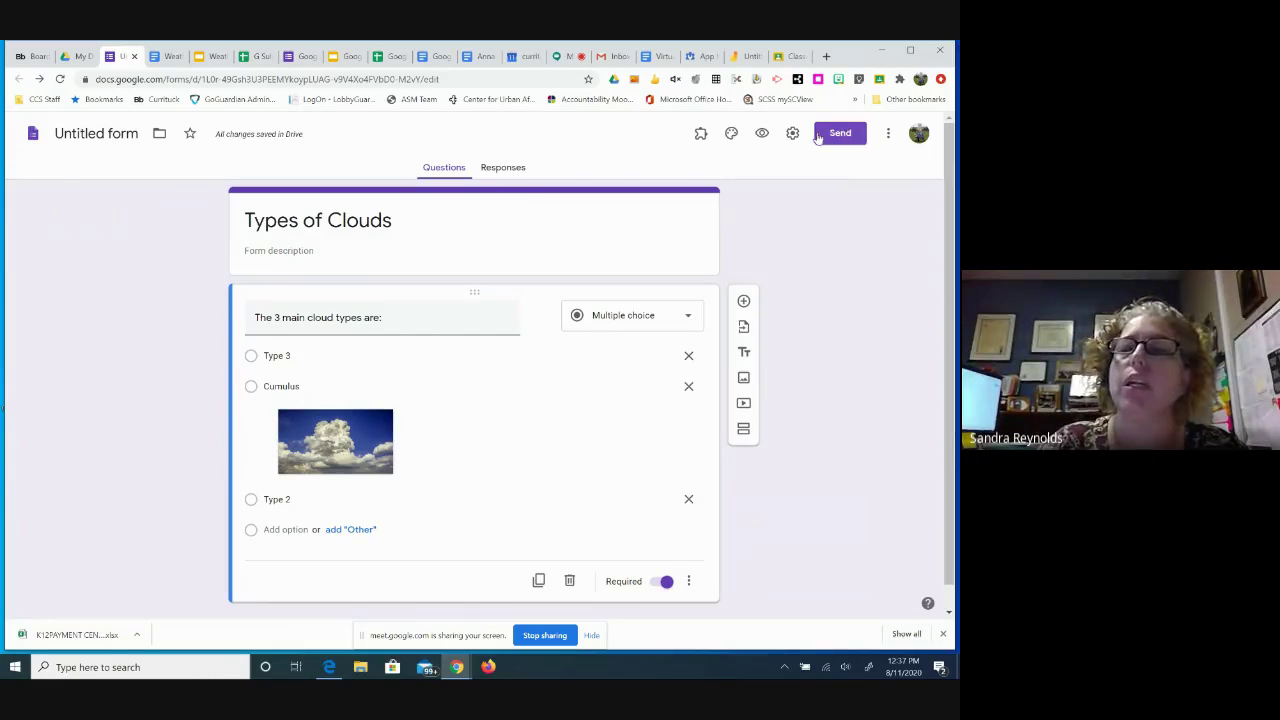
Turn the form into a quiz that releases grades later, after manual review.
{"action": "left_click", "coordinate": [792, 133]}
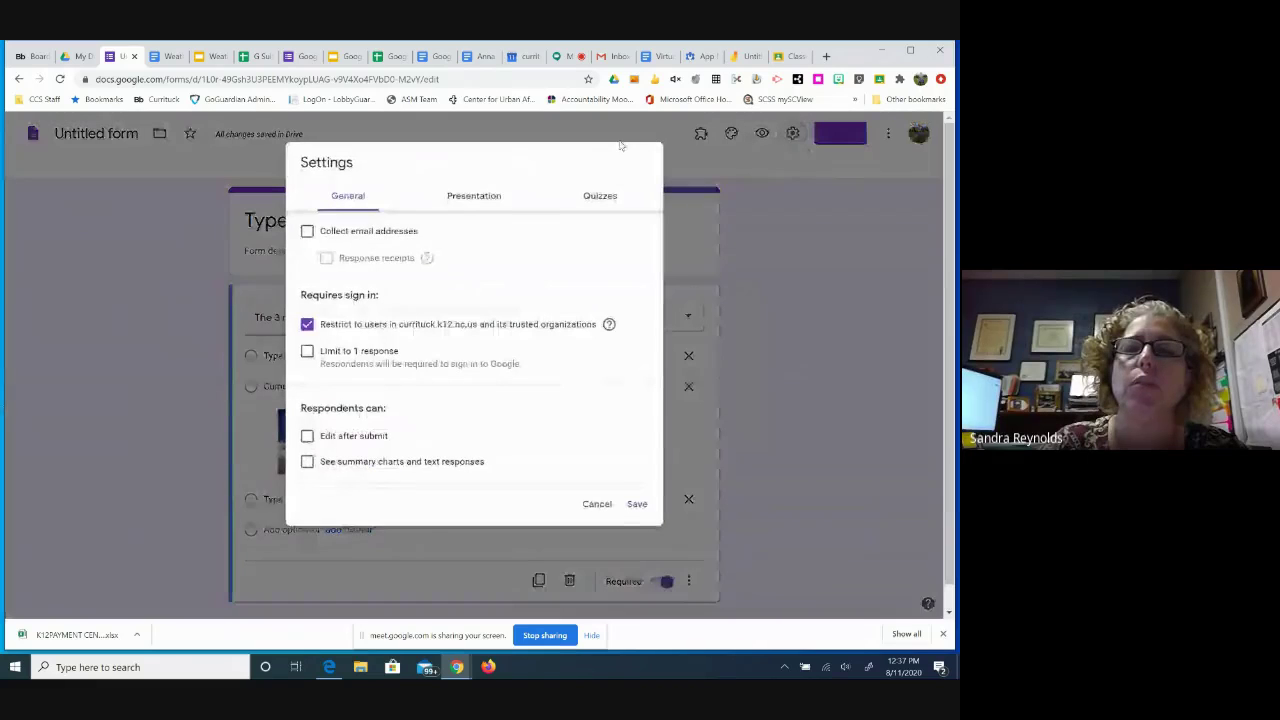
{"action": "left_click", "coordinate": [590, 195]}
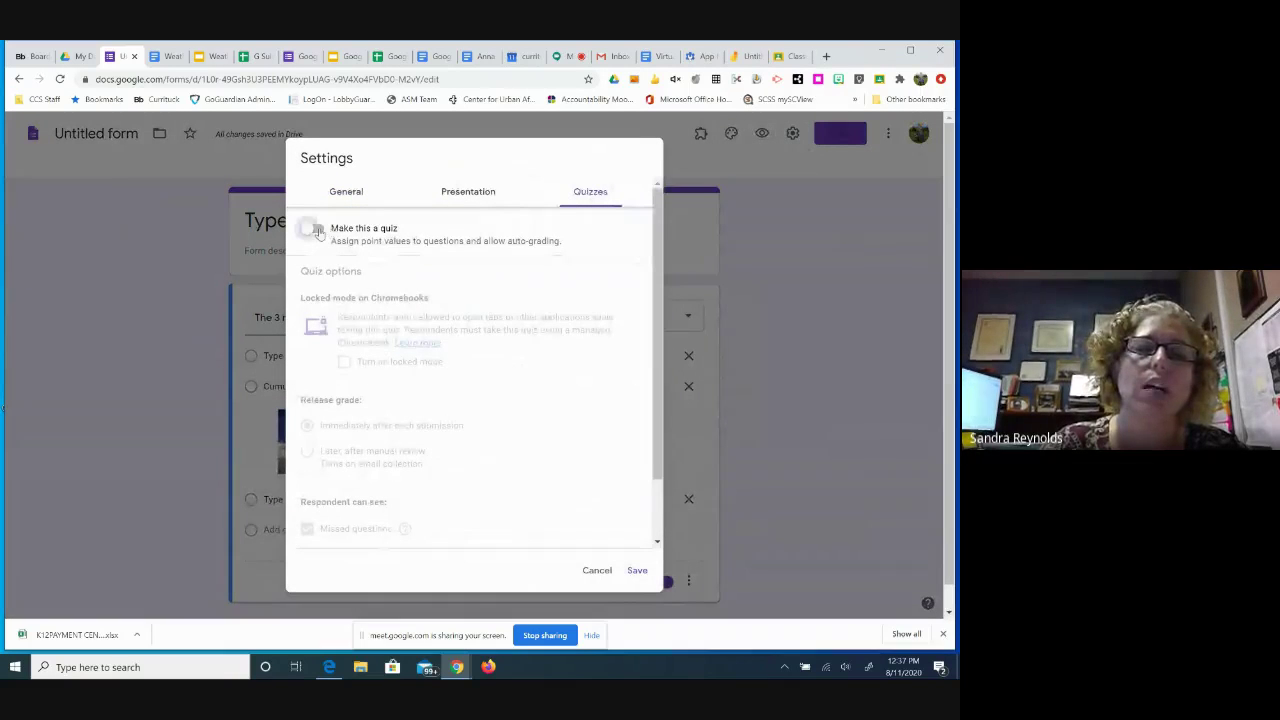
{"action": "left_click", "coordinate": [317, 230]}
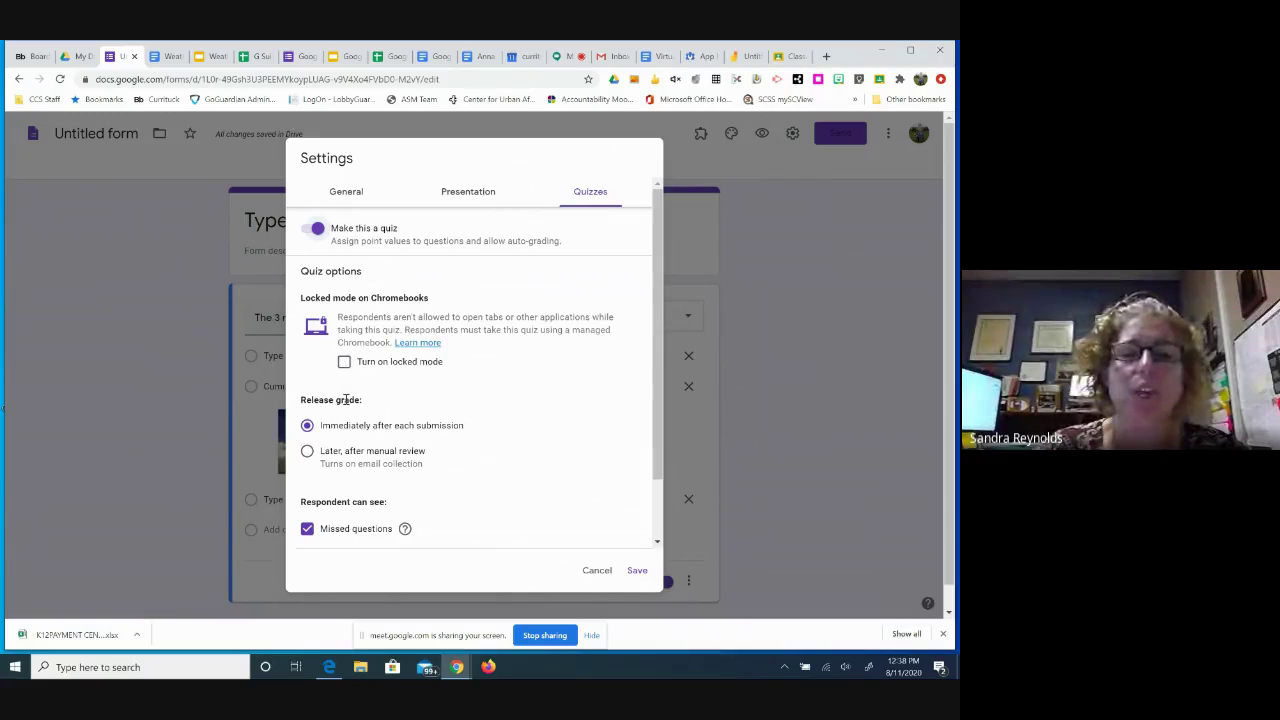
{"action": "left_click", "coordinate": [308, 429]}
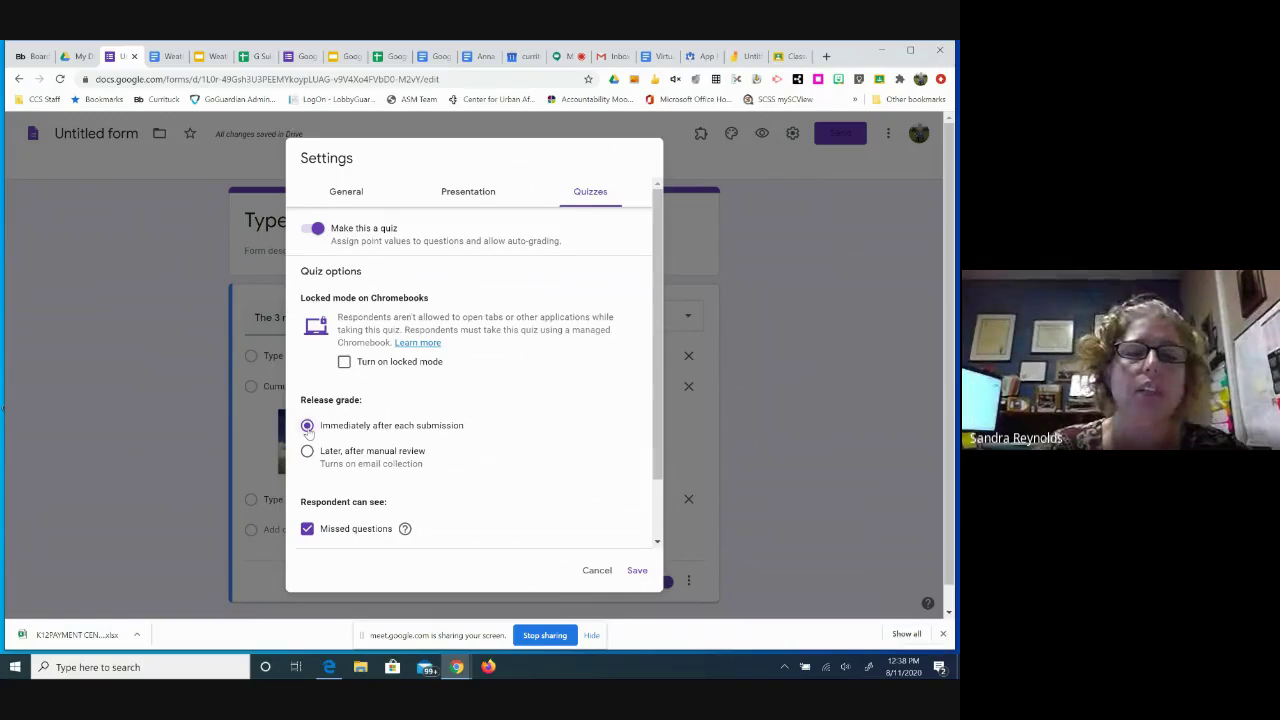
{"action": "left_click", "coordinate": [307, 451]}
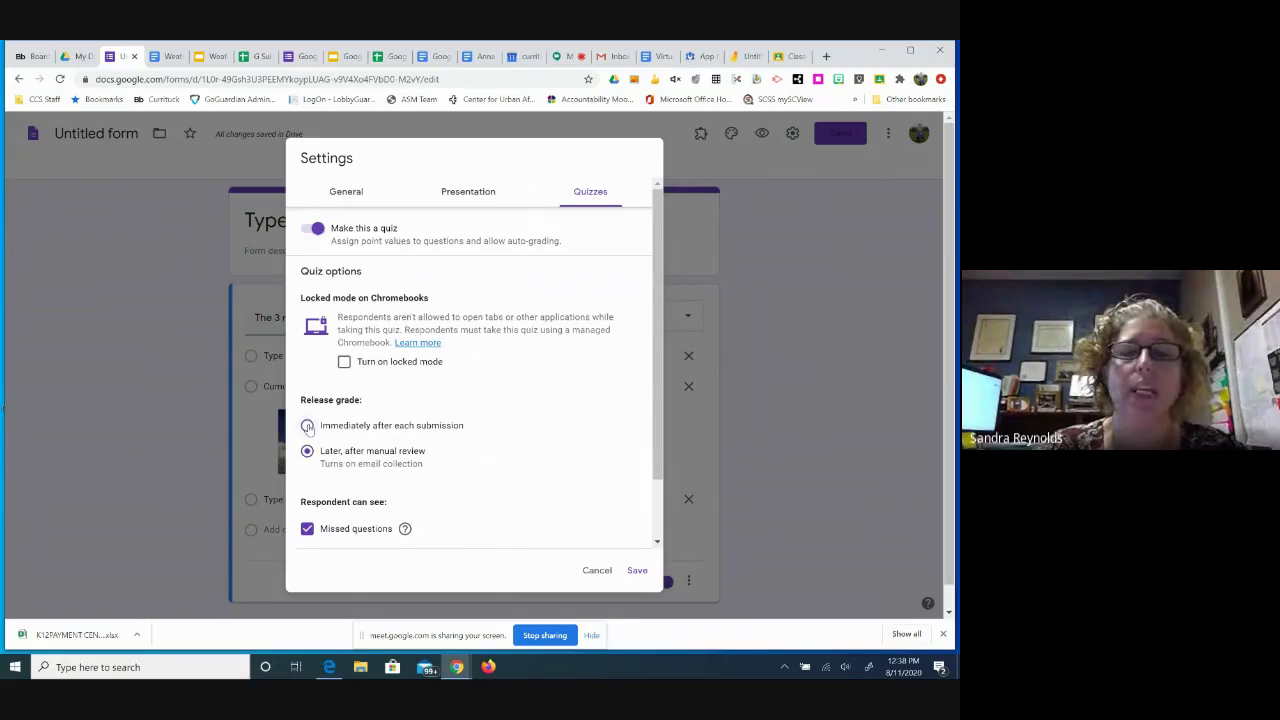
{"action": "left_click", "coordinate": [307, 425]}
{"action": "left_click", "coordinate": [307, 452]}
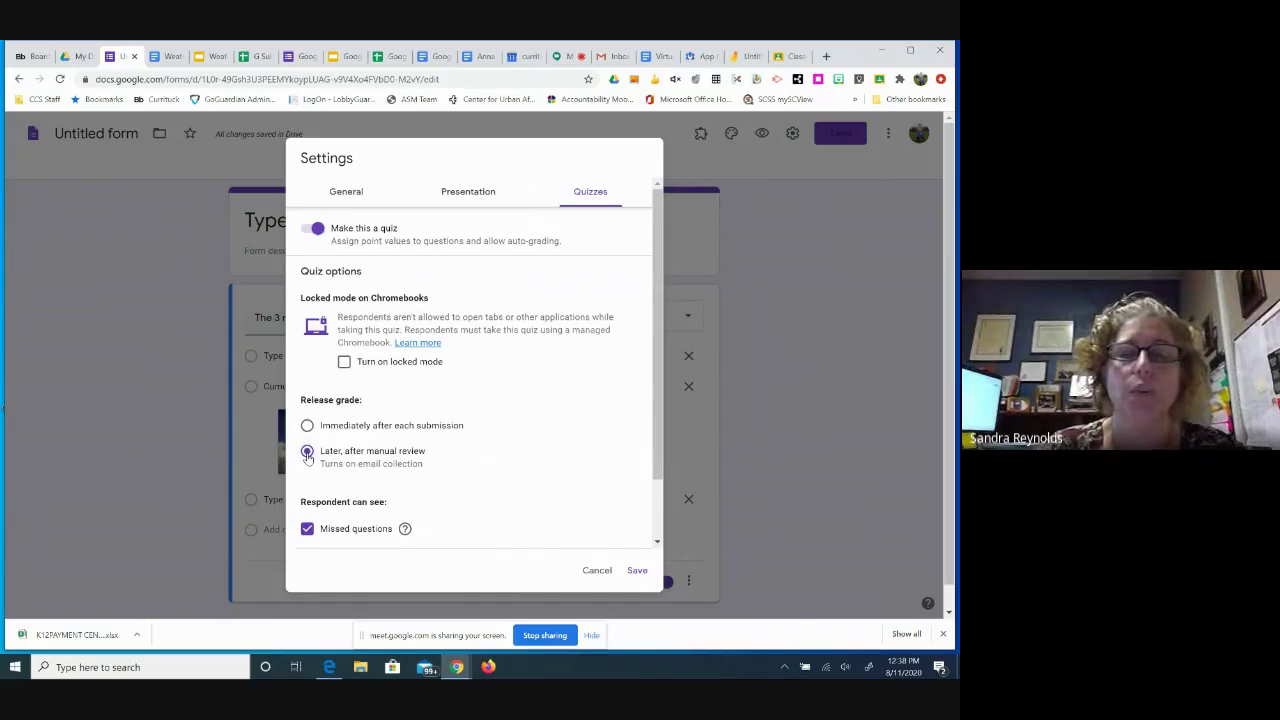
Hide missed questions, correct answers and point values from respondents, and save the settings.
{"action": "left_click", "coordinate": [307, 529]}
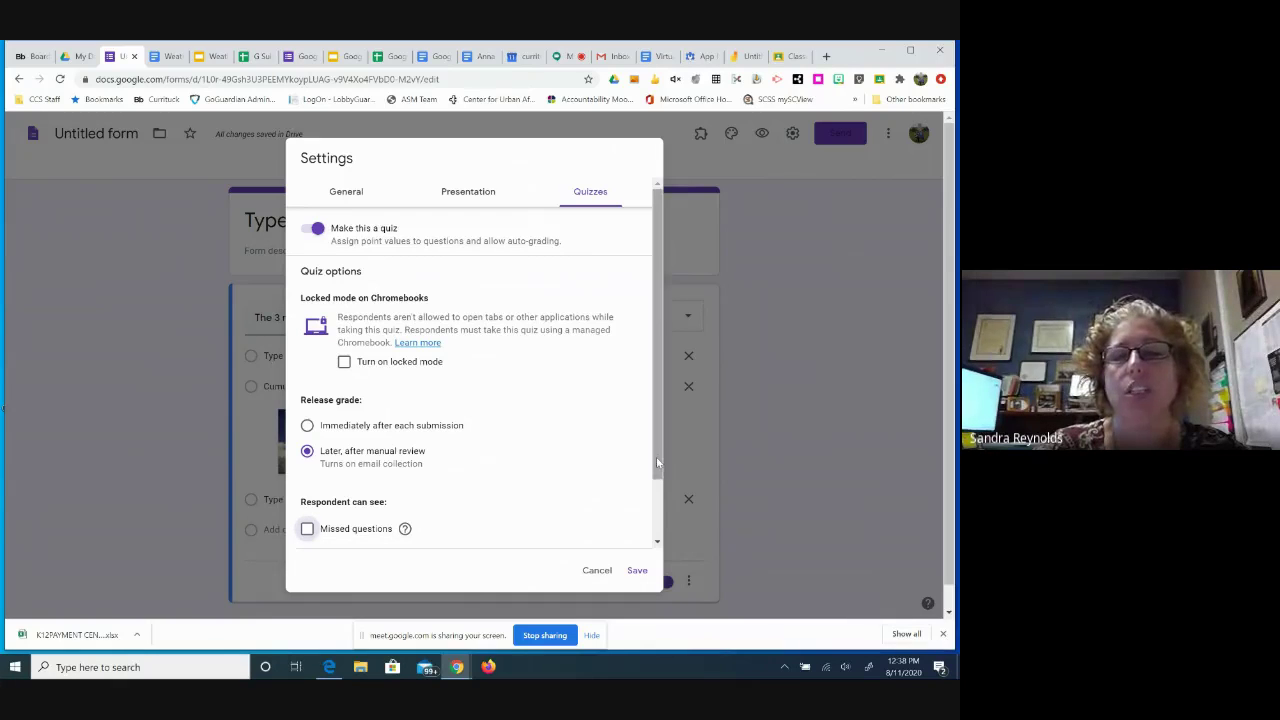
{"action": "left_click_drag", "start_coordinate": [657, 462], "coordinate": [658, 528]}
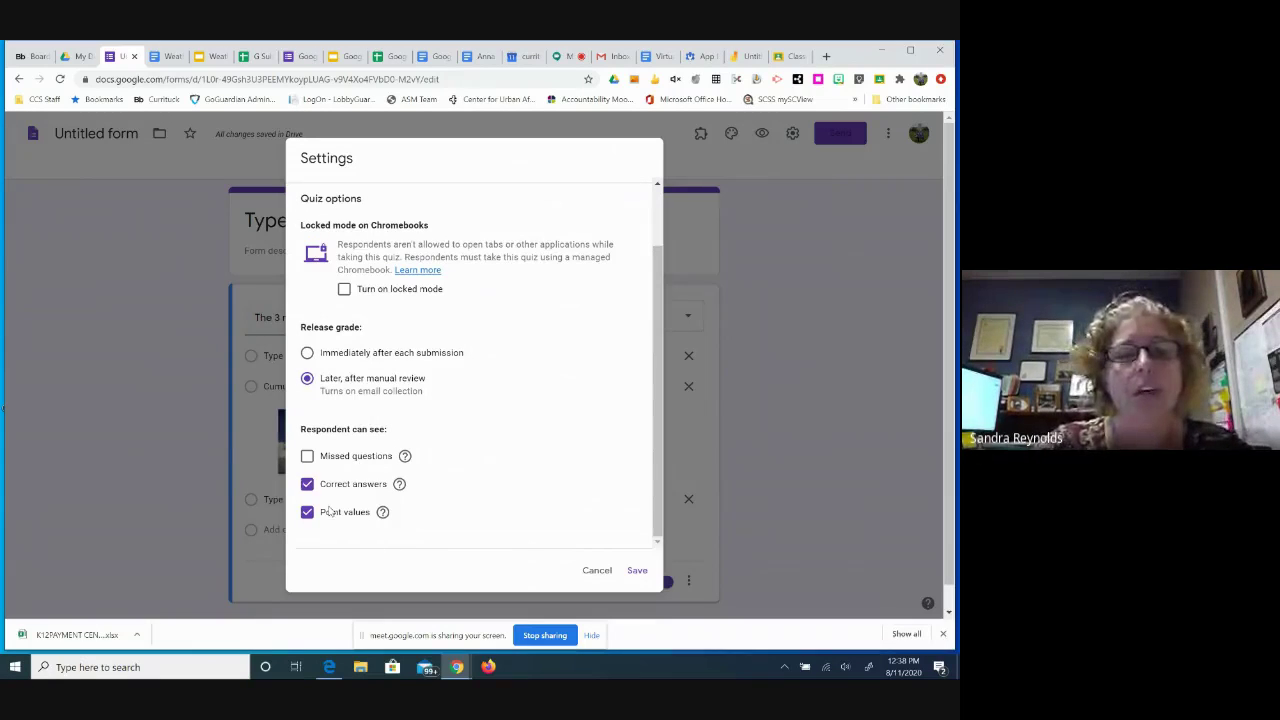
{"action": "left_click", "coordinate": [307, 484]}
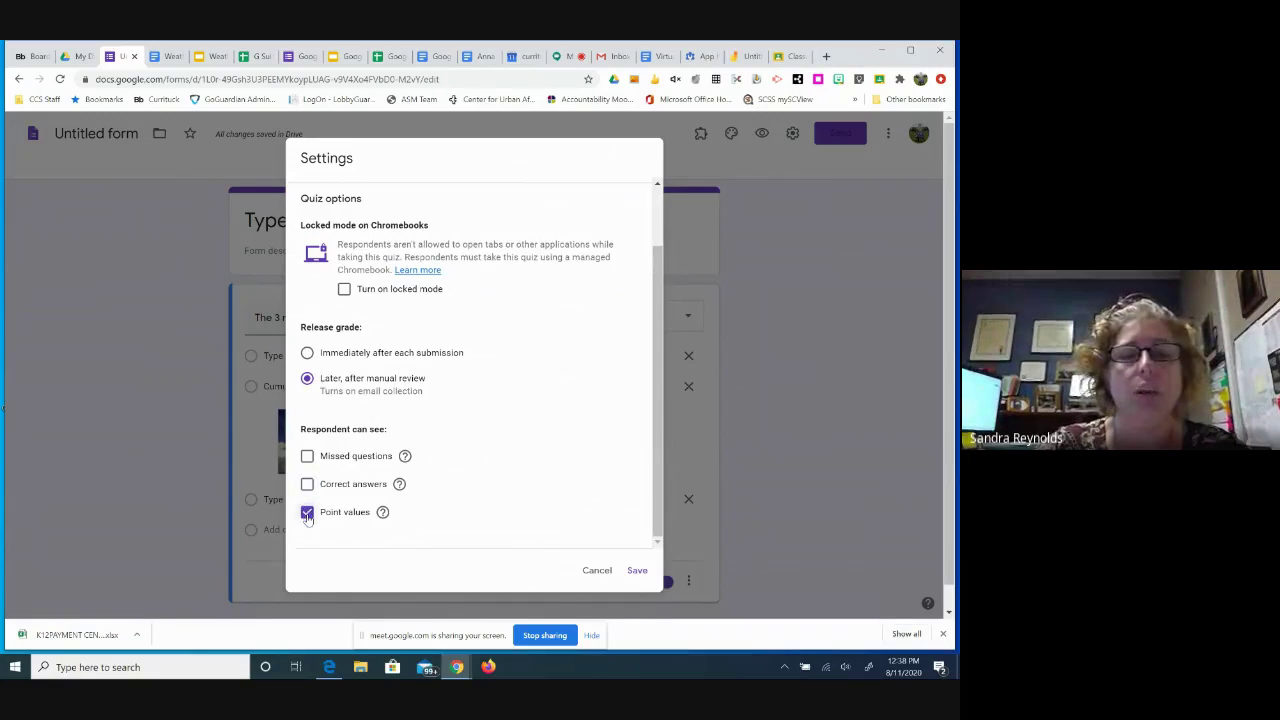
{"action": "left_click", "coordinate": [307, 512]}
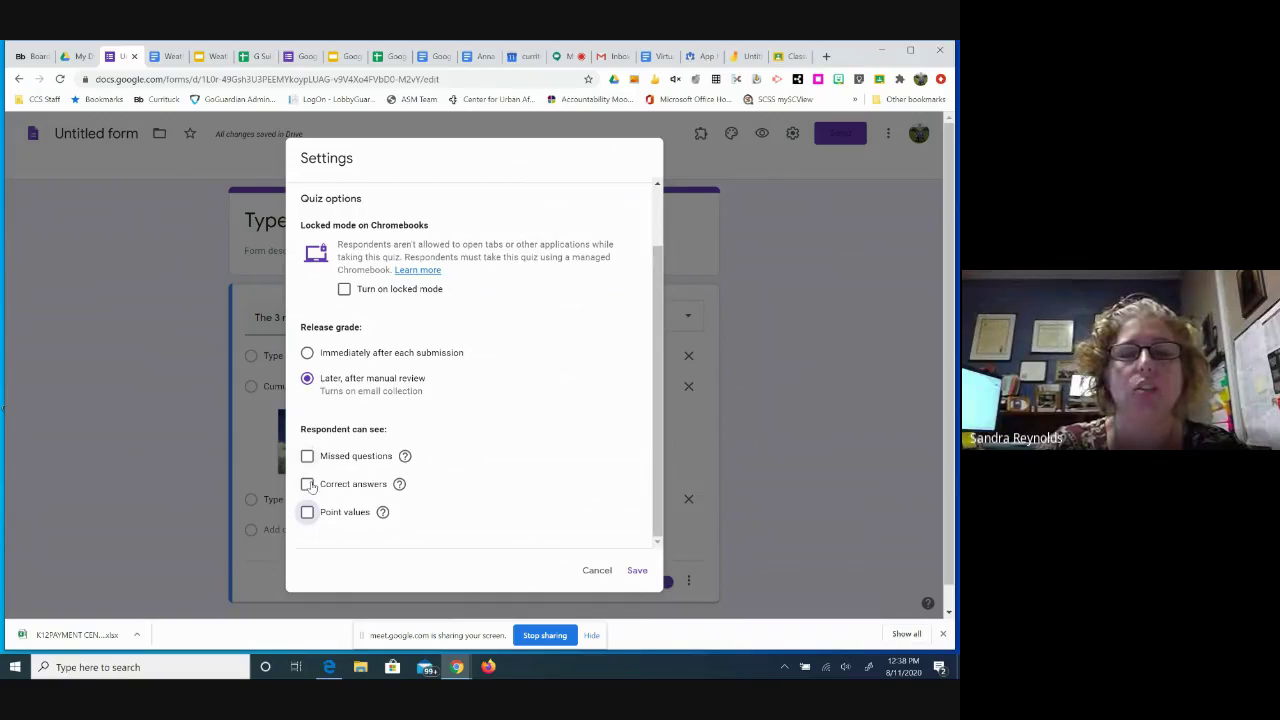
{"action": "mouse_move", "coordinate": [406, 458]}
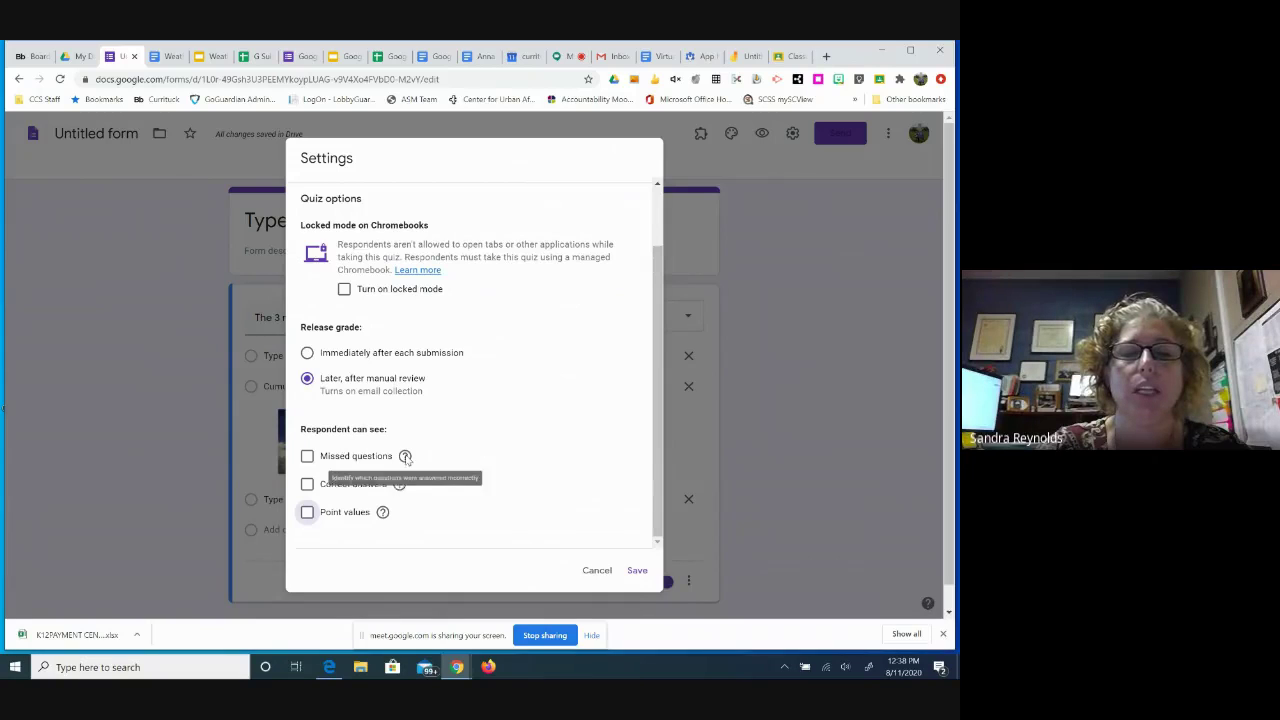
{"action": "mouse_move", "coordinate": [400, 487]}
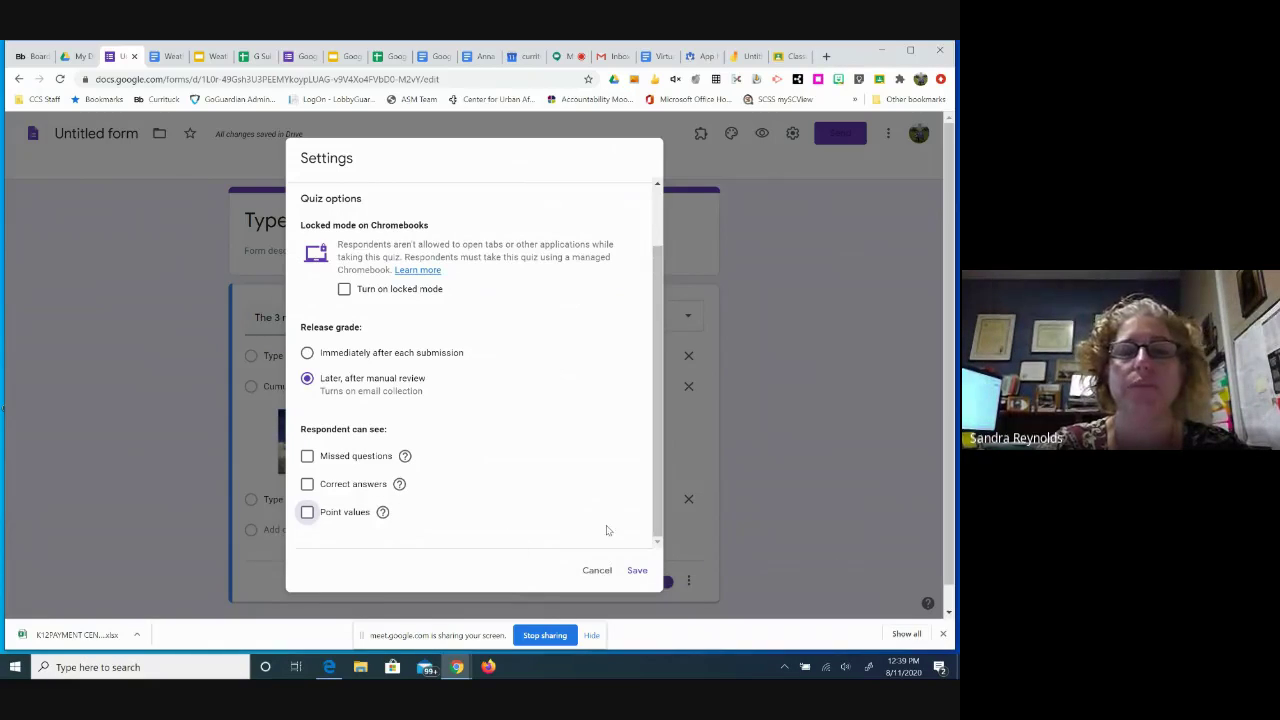
{"action": "left_click", "coordinate": [638, 571]}
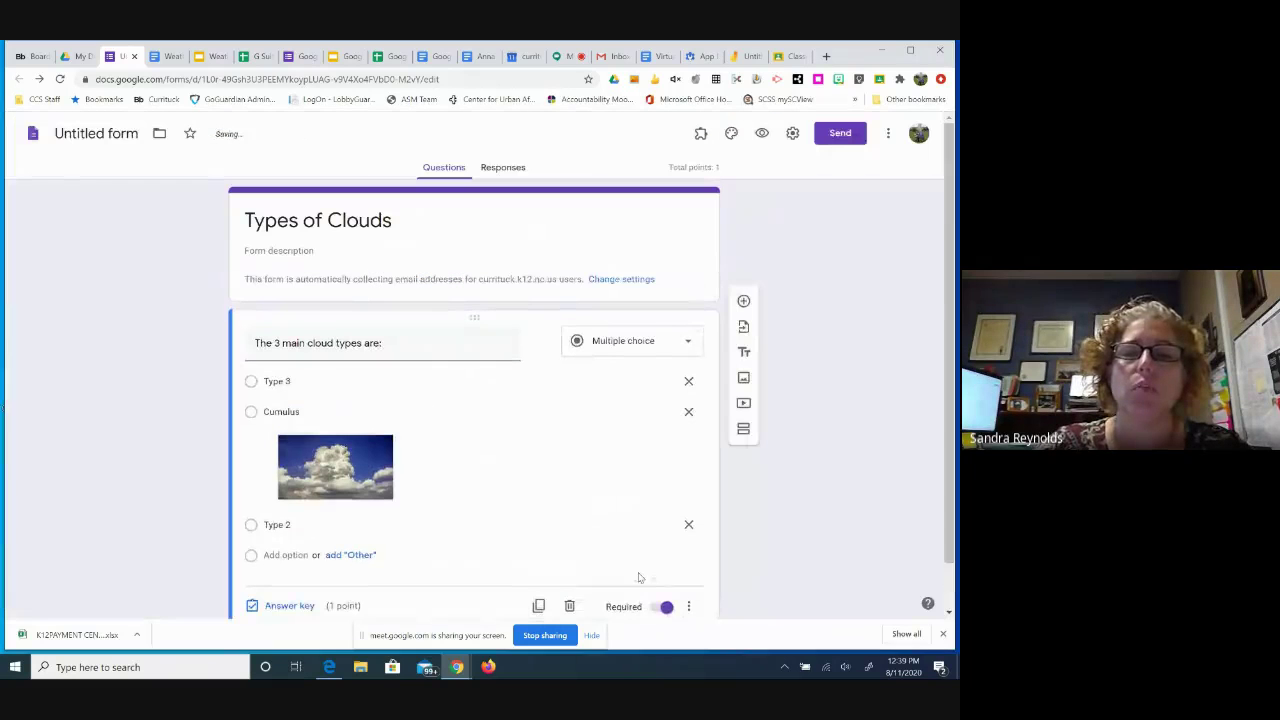
In the answer key, mark Cumulus as correct and set the question to 5 points.
{"action": "scroll", "coordinate": [437, 508], "scroll_direction": "down", "scroll_amount": 1}
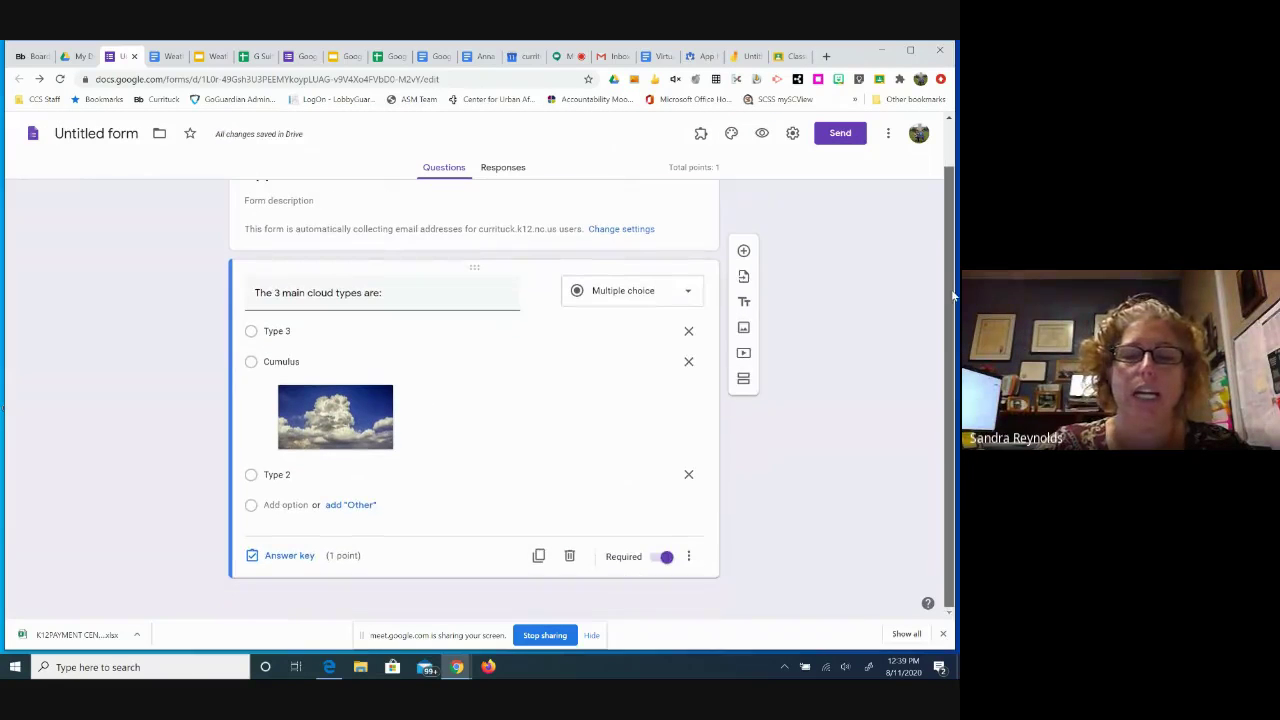
{"action": "left_click", "coordinate": [289, 556]}
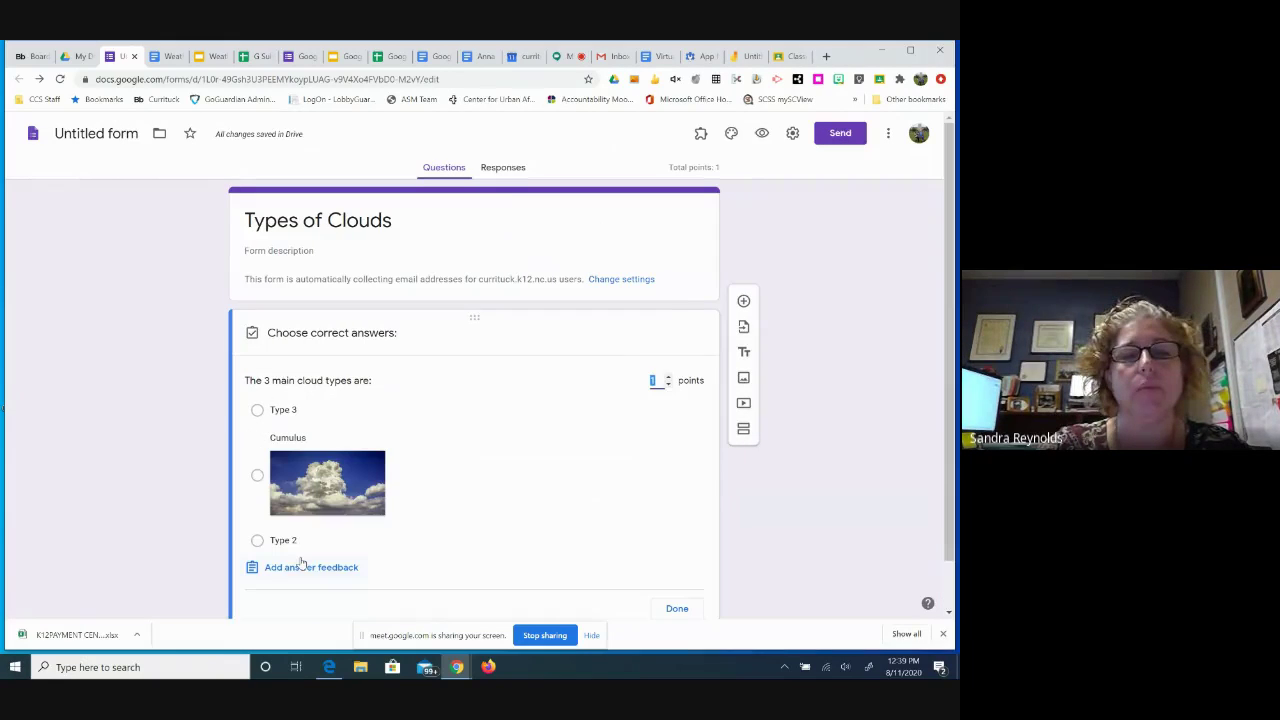
{"action": "left_click", "coordinate": [257, 477]}
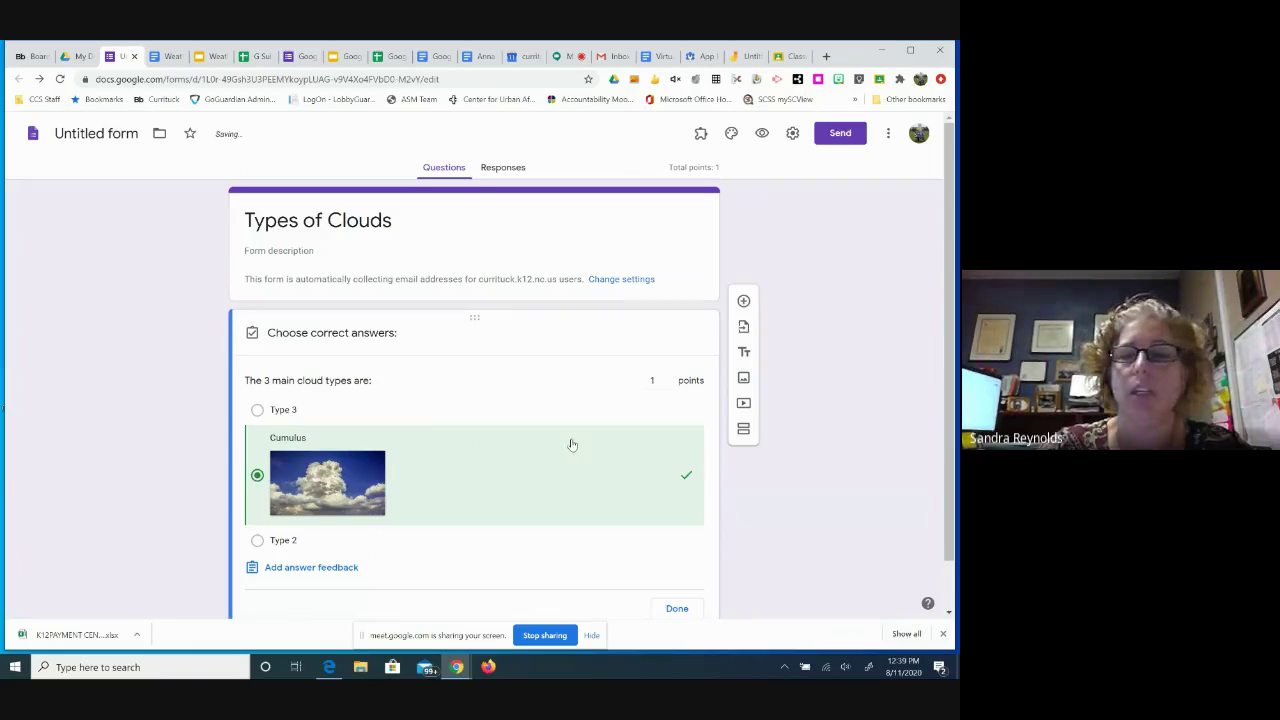
{"action": "left_click", "coordinate": [658, 381]}
{"action": "double_click", "coordinate": [656, 381]}
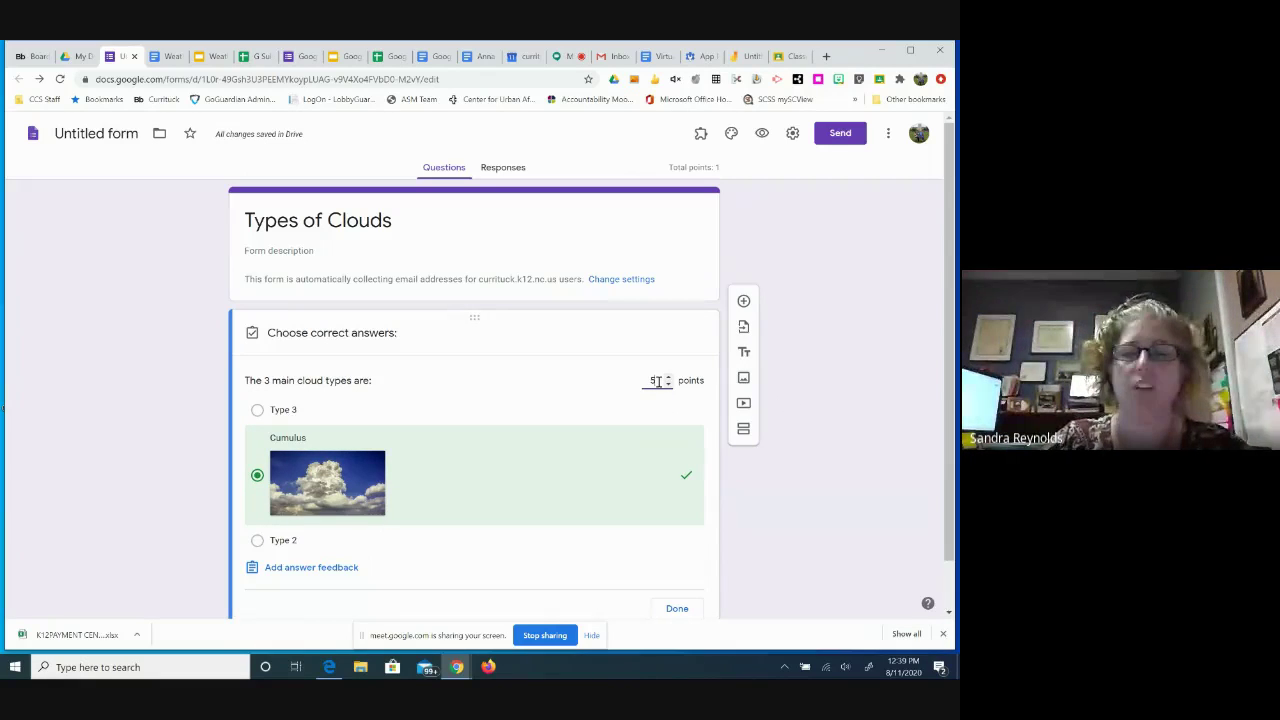
{"action": "type", "text": "5"}
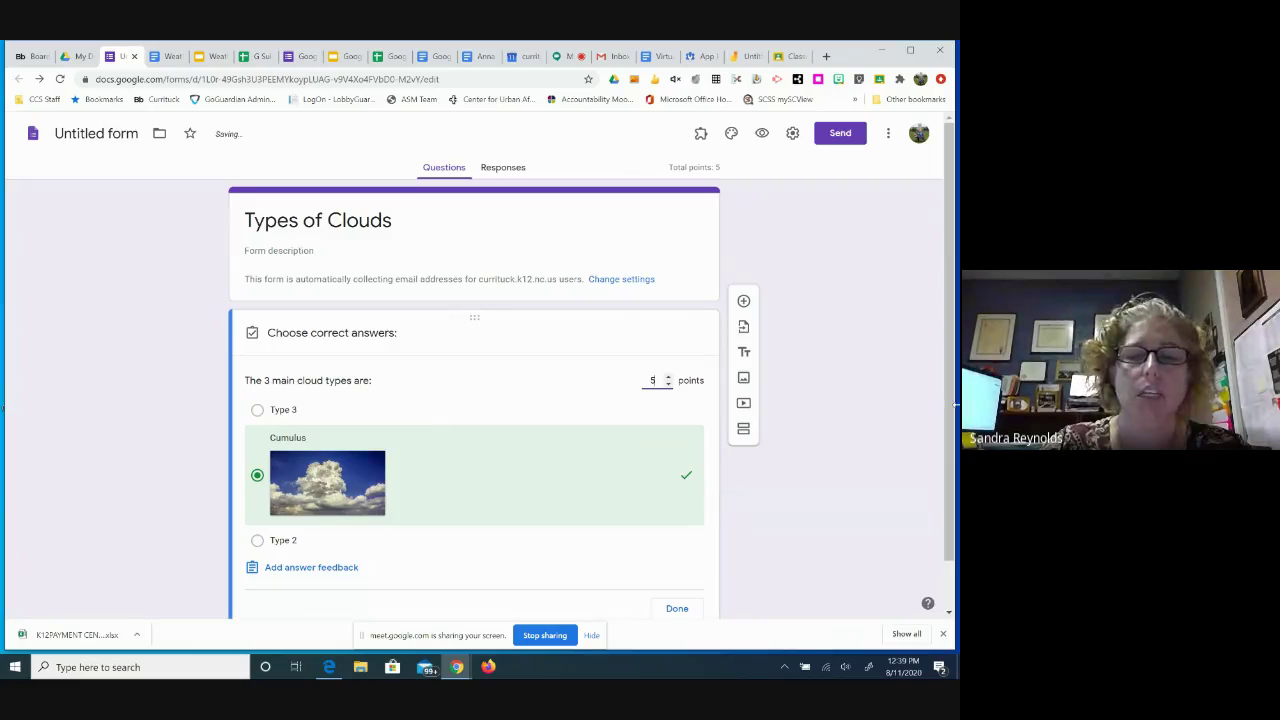
{"action": "scroll", "coordinate": [343, 561], "scroll_direction": "down", "scroll_amount": 1}
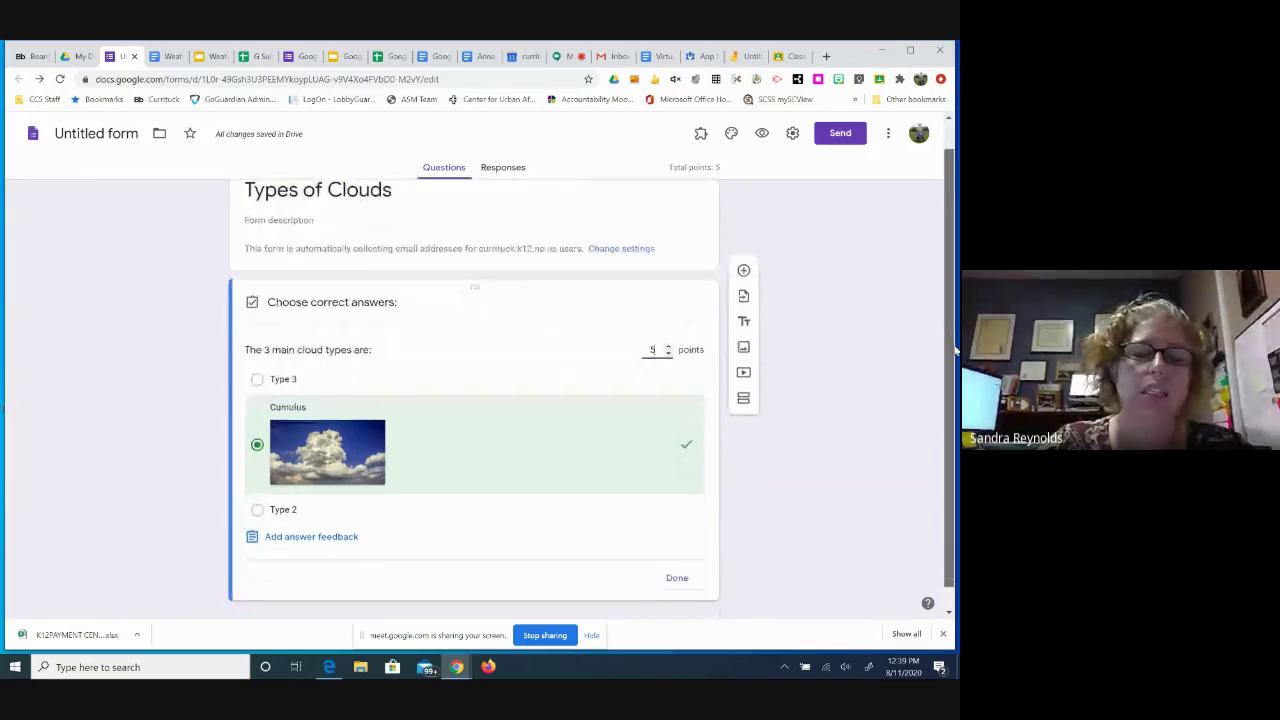
Close the answer feedback dialog without adding feedback and finish the answer key.
{"action": "left_click", "coordinate": [312, 534]}
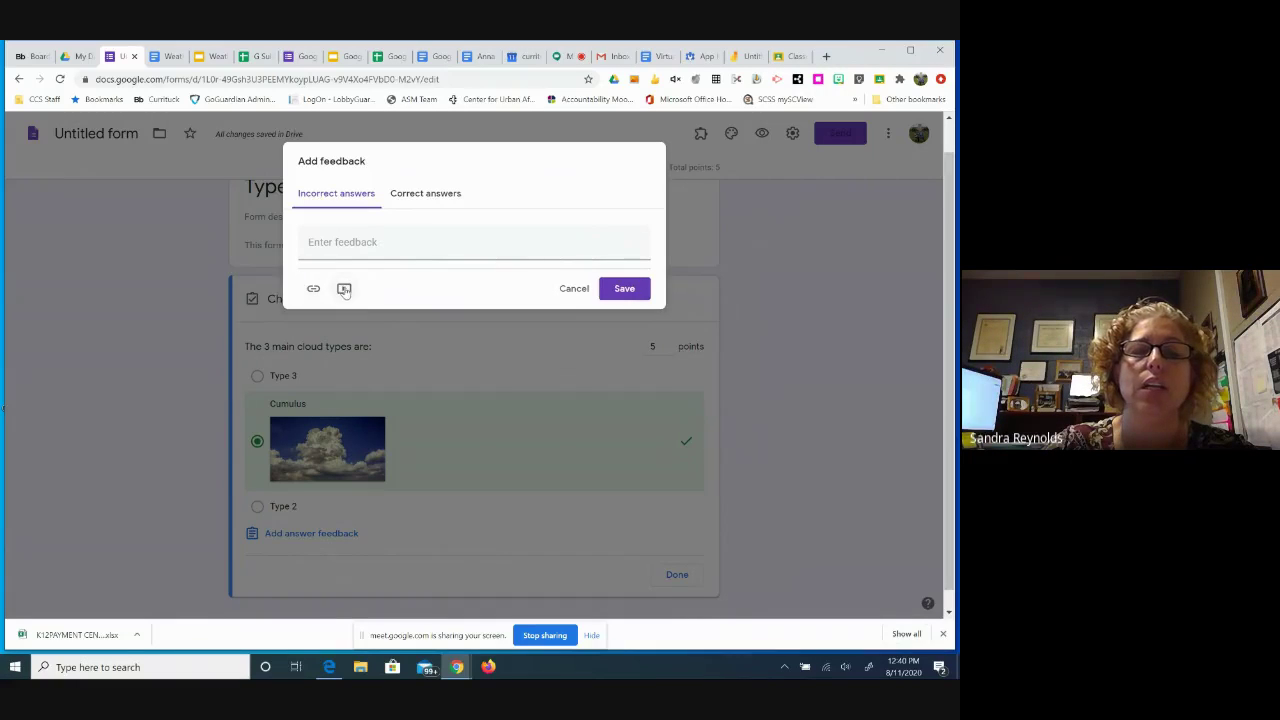
{"action": "left_click", "coordinate": [415, 196]}
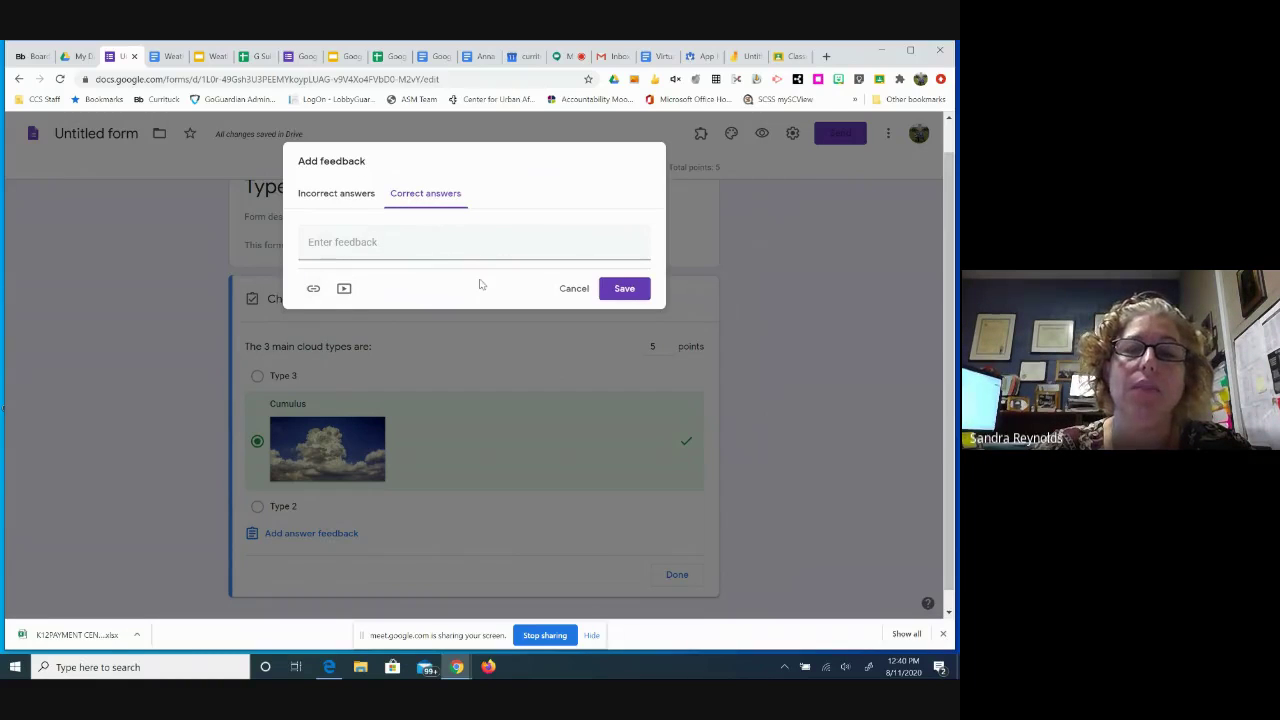
{"action": "left_click", "coordinate": [477, 408]}
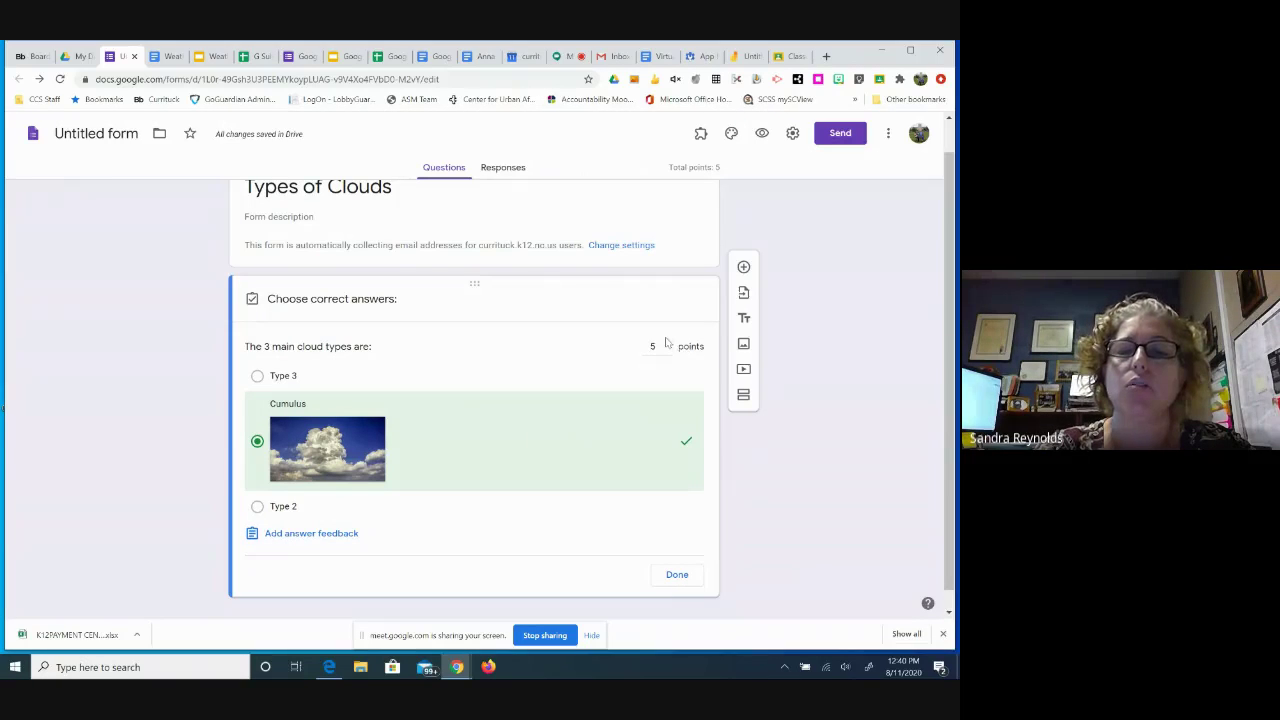
{"action": "left_click", "coordinate": [677, 576]}
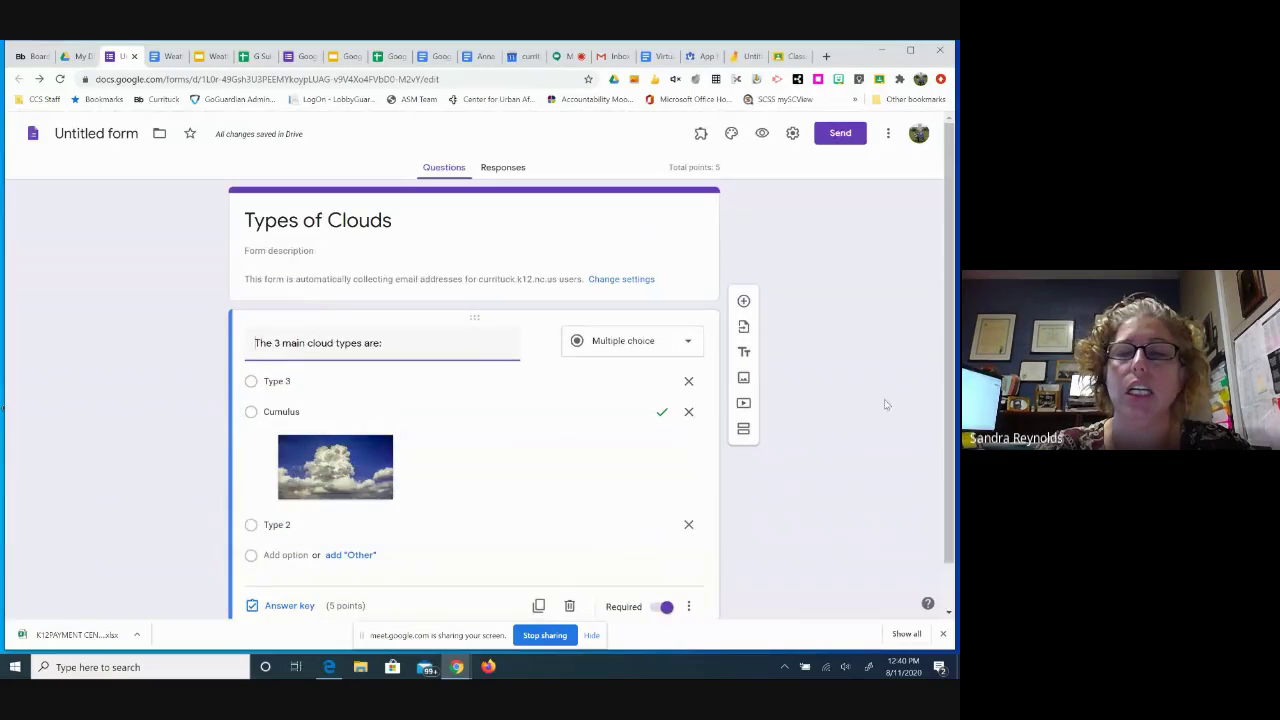
Delete the duplicated cloud-types question and add a new blank question below it.
{"action": "scroll", "coordinate": [945, 348], "scroll_direction": "down", "scroll_amount": 1}
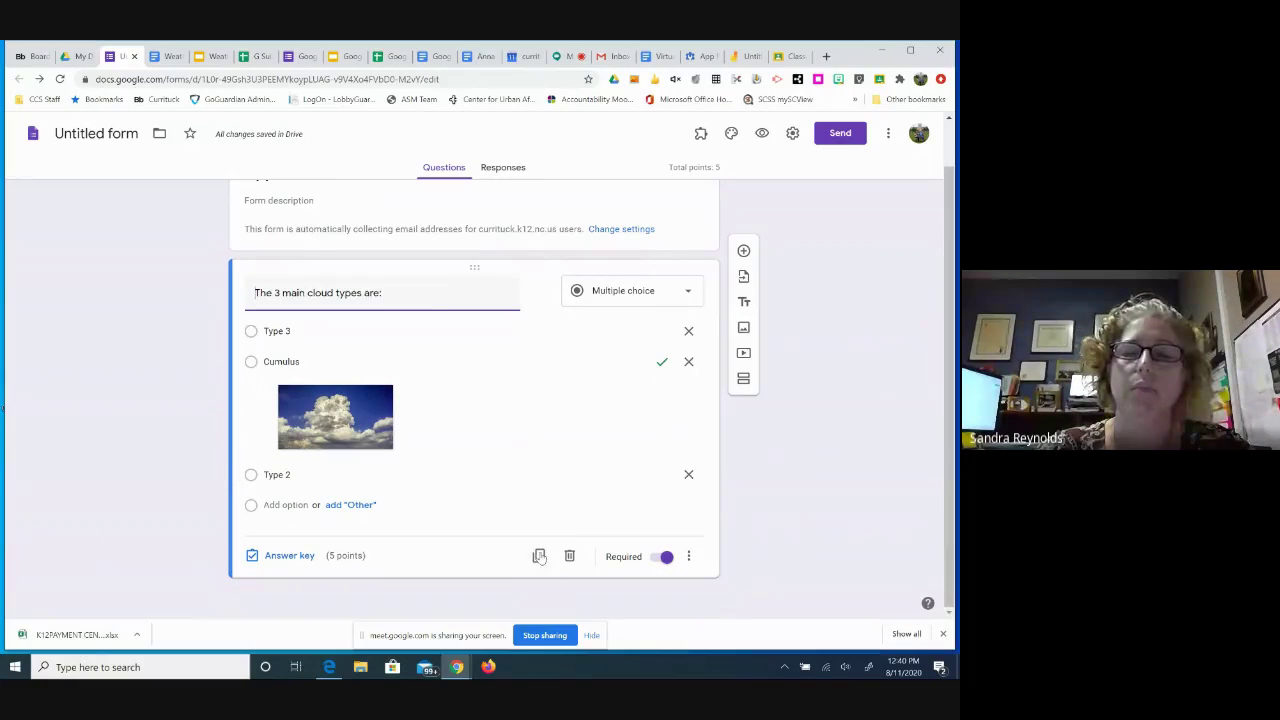
{"action": "left_click", "coordinate": [539, 556]}
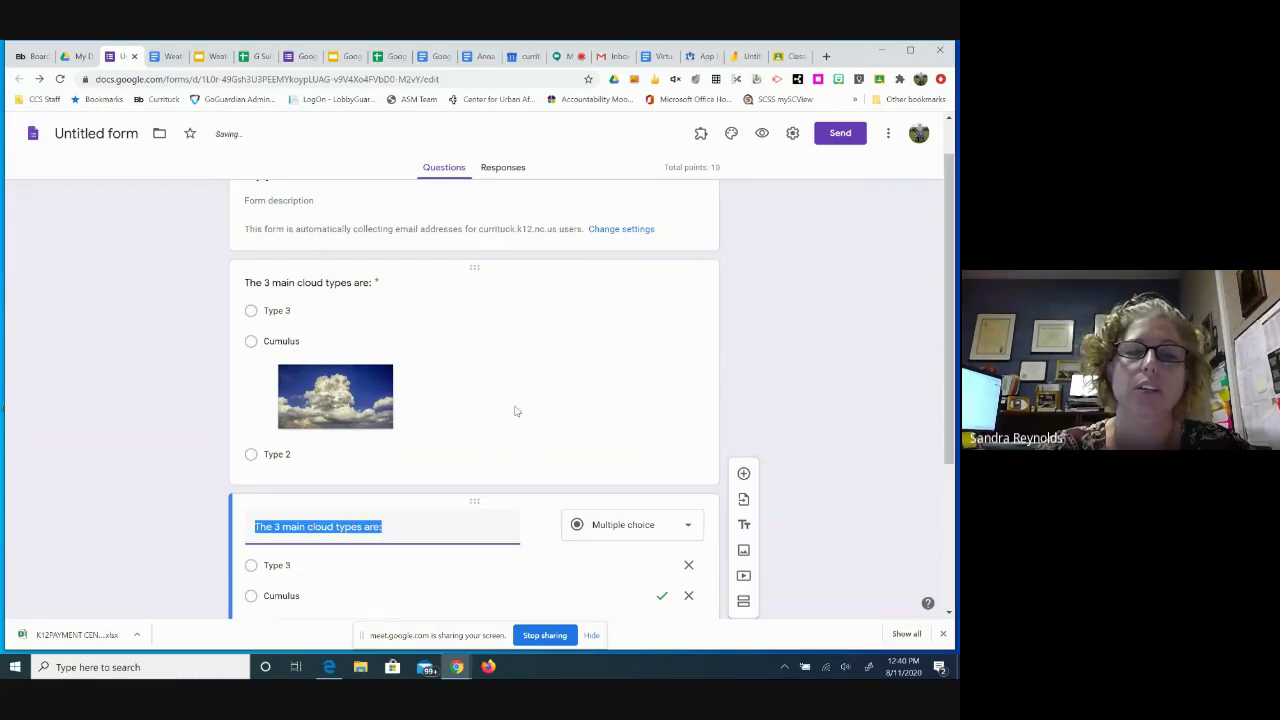
{"action": "left_click_drag", "start_coordinate": [944, 320], "coordinate": [943, 445]}
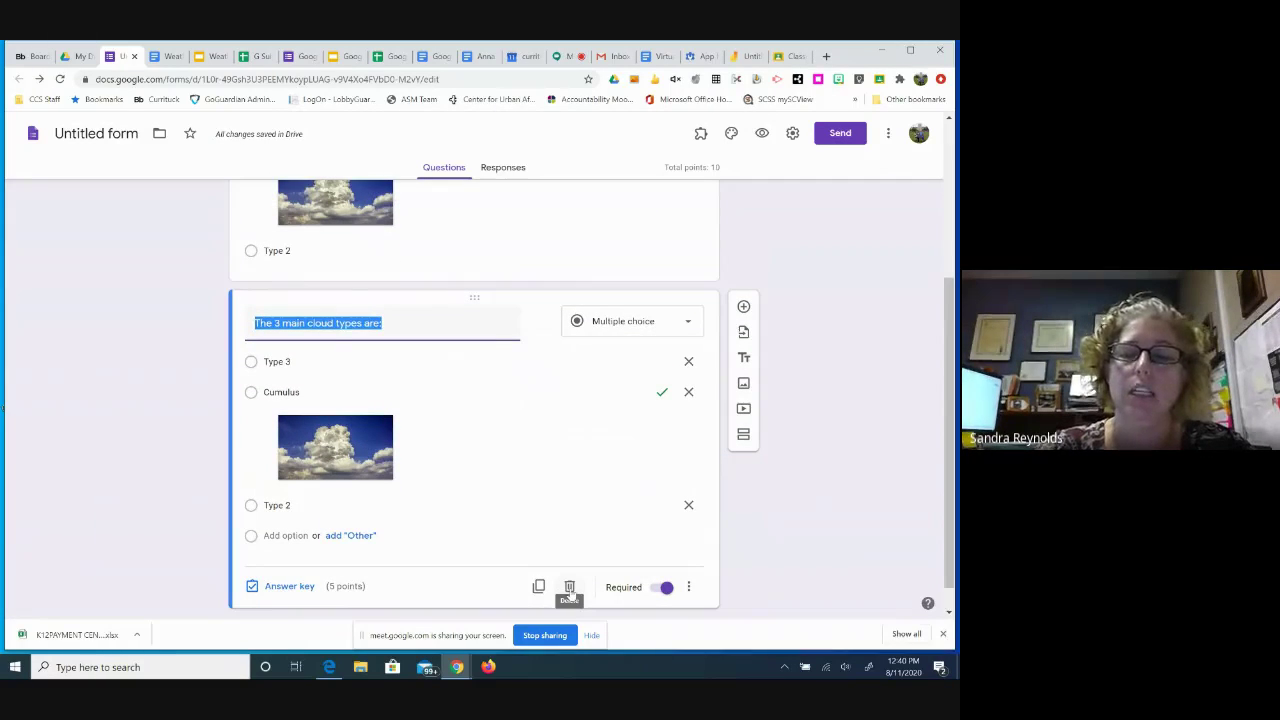
{"action": "left_click", "coordinate": [569, 588]}
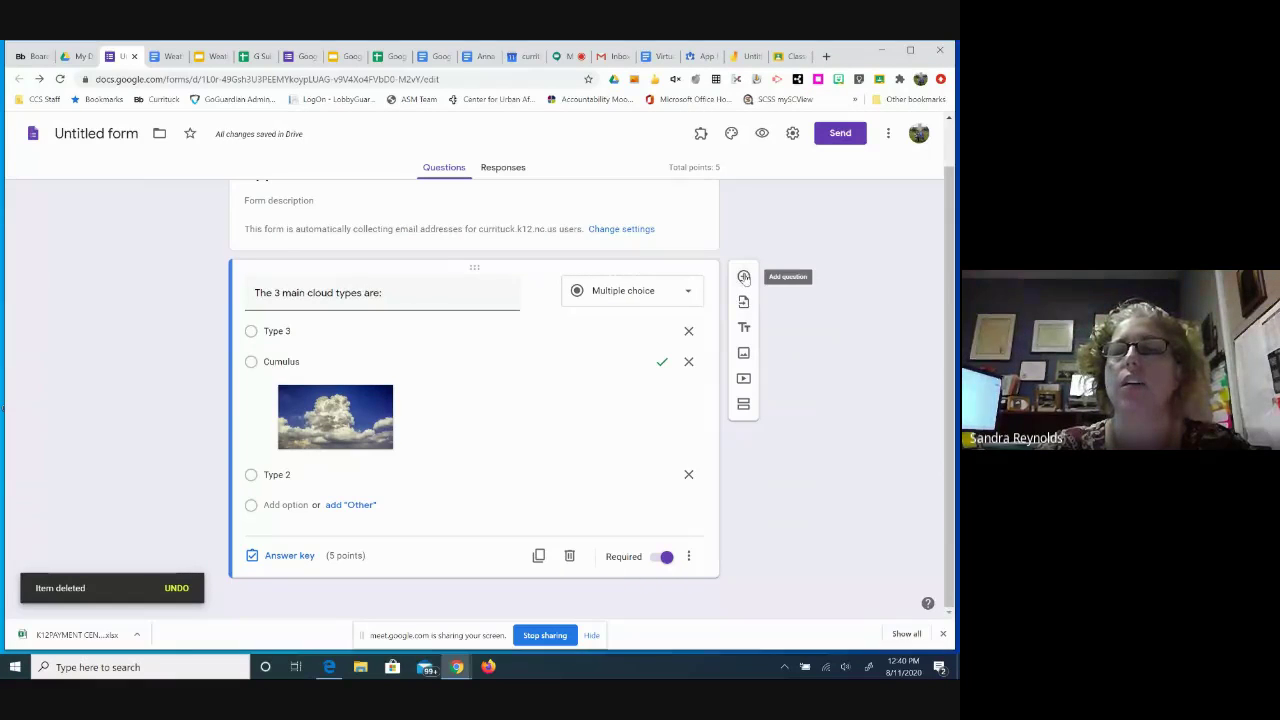
{"action": "left_click", "coordinate": [744, 277]}
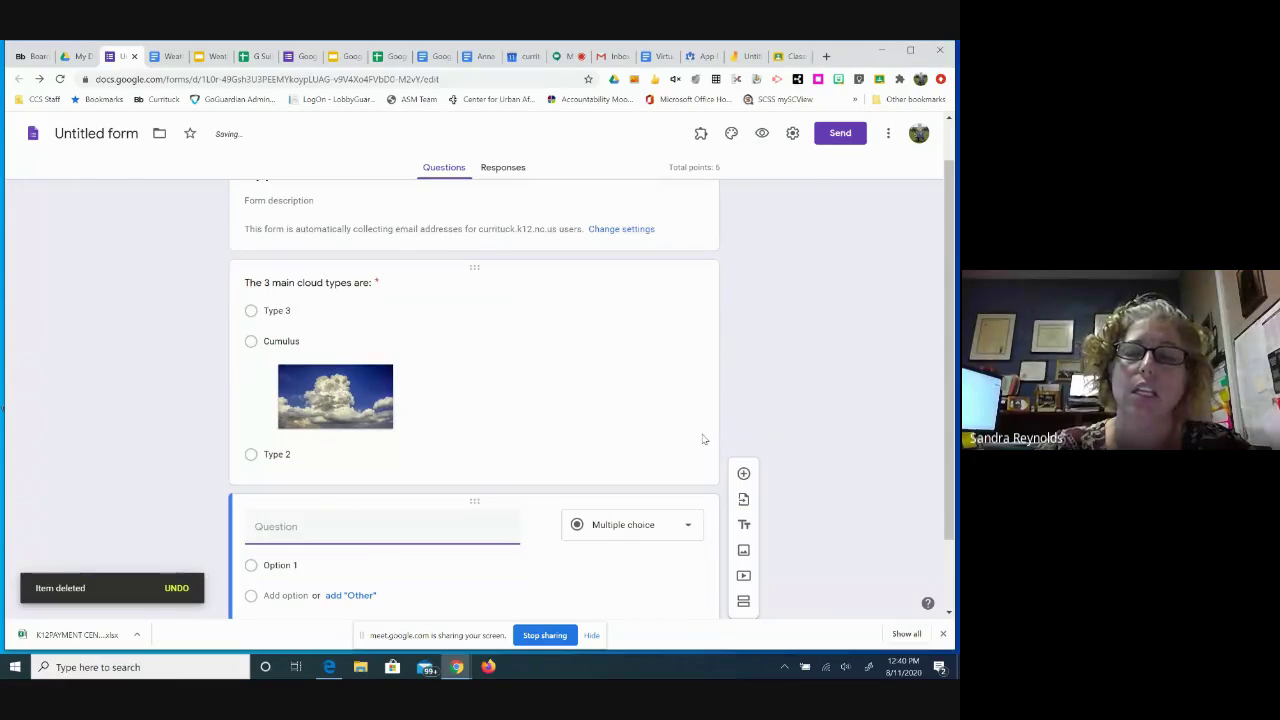
Make the new question a Checkboxes question with an 'Other' option.
{"action": "left_click", "coordinate": [676, 524]}
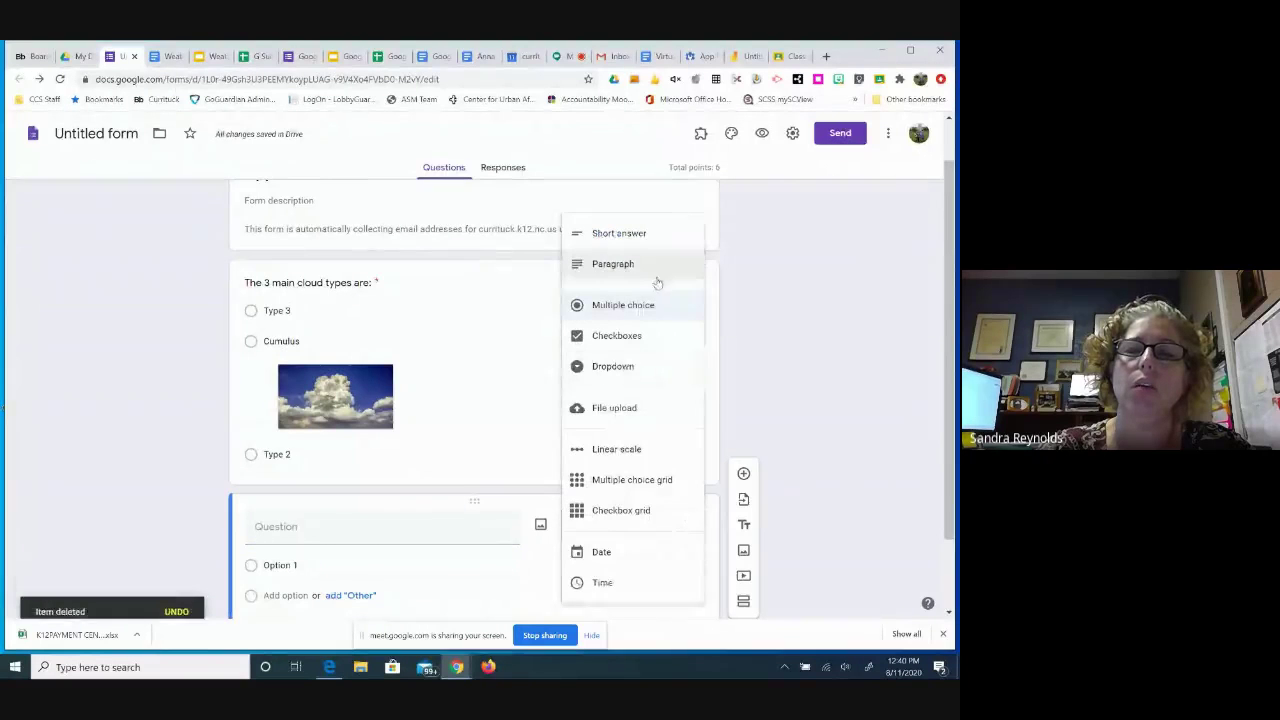
{"action": "left_click", "coordinate": [645, 337]}
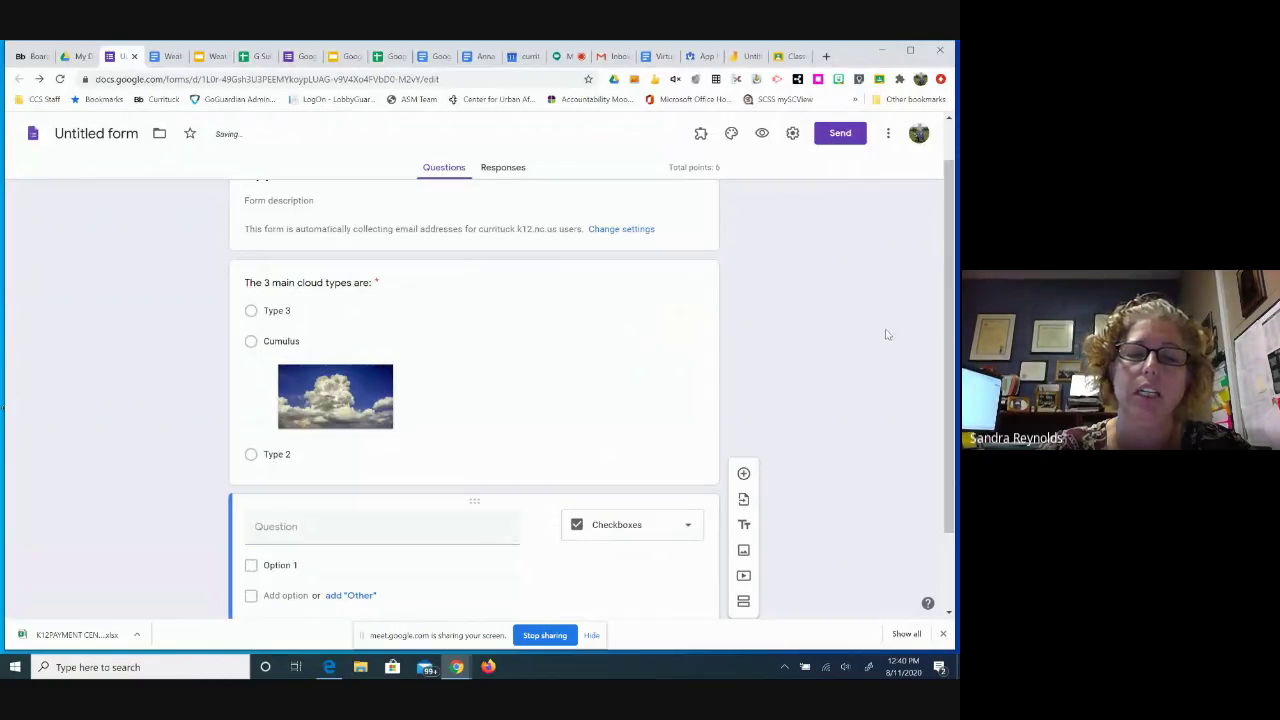
{"action": "scroll", "coordinate": [955, 308], "scroll_direction": "down", "scroll_amount": 1}
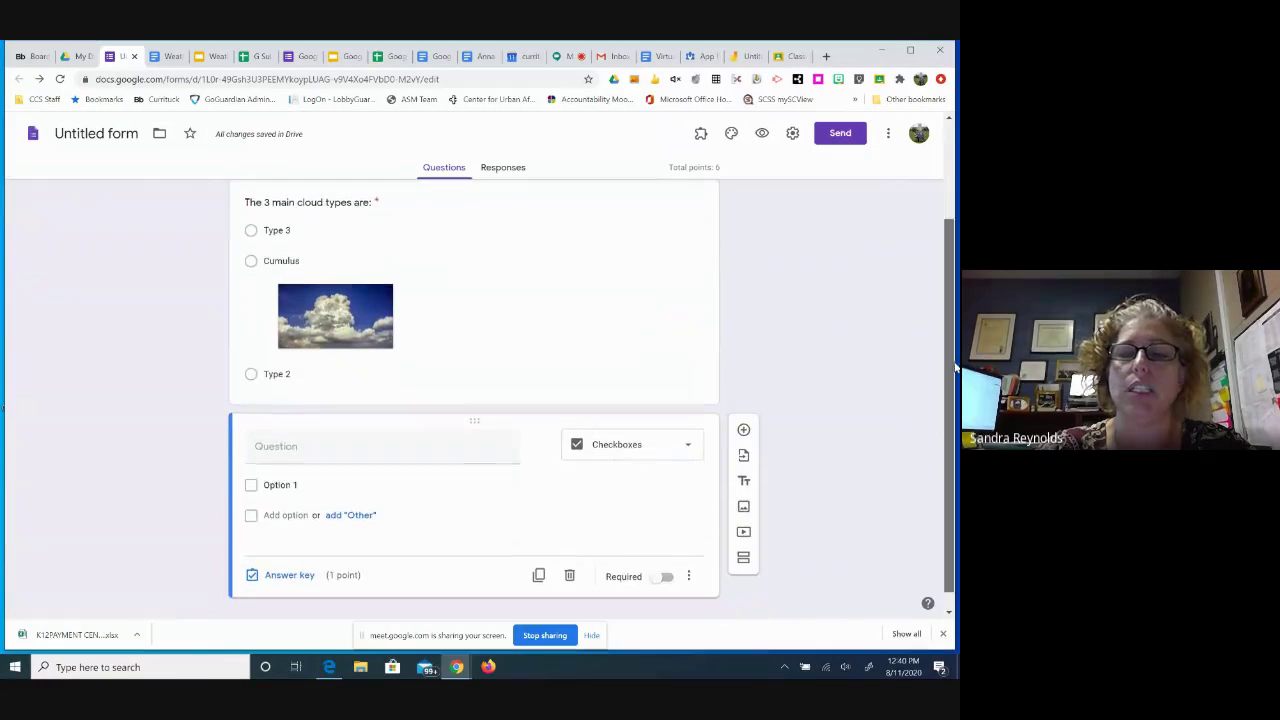
{"action": "left_click", "coordinate": [352, 515]}
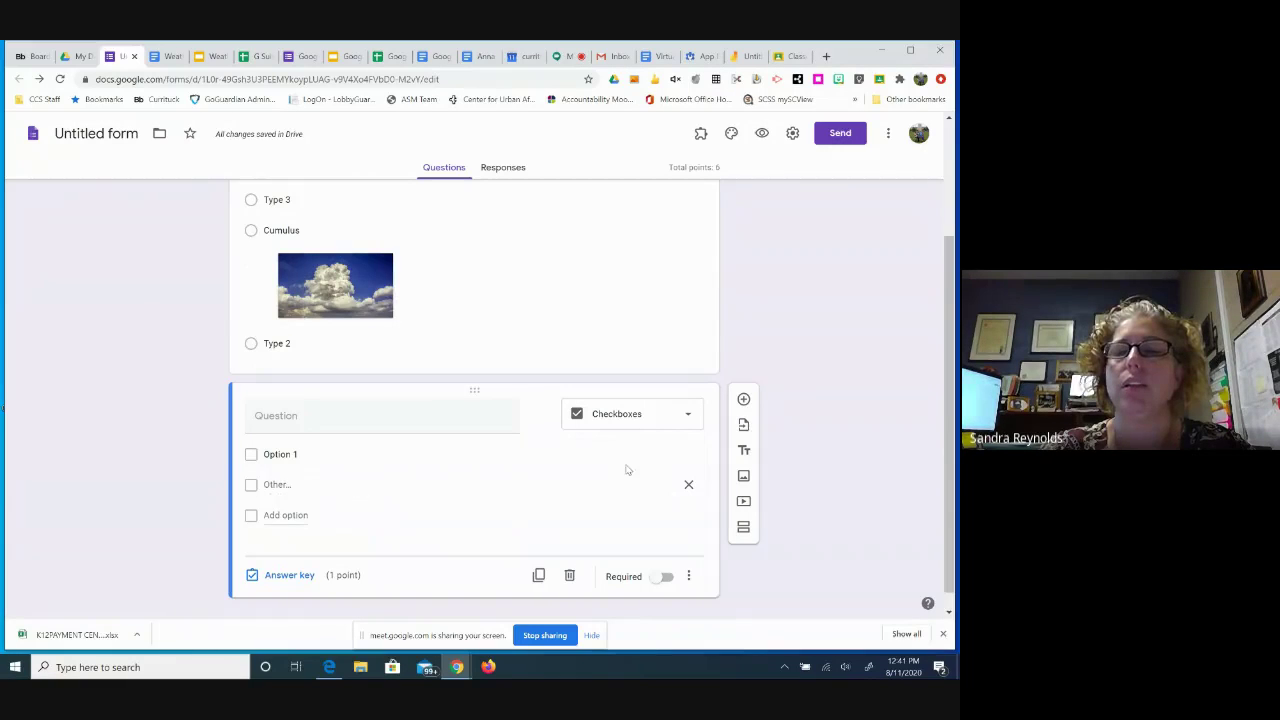
Add a 'Weather associated with cloud types' title block followed by a blank question.
{"action": "left_click", "coordinate": [745, 453]}
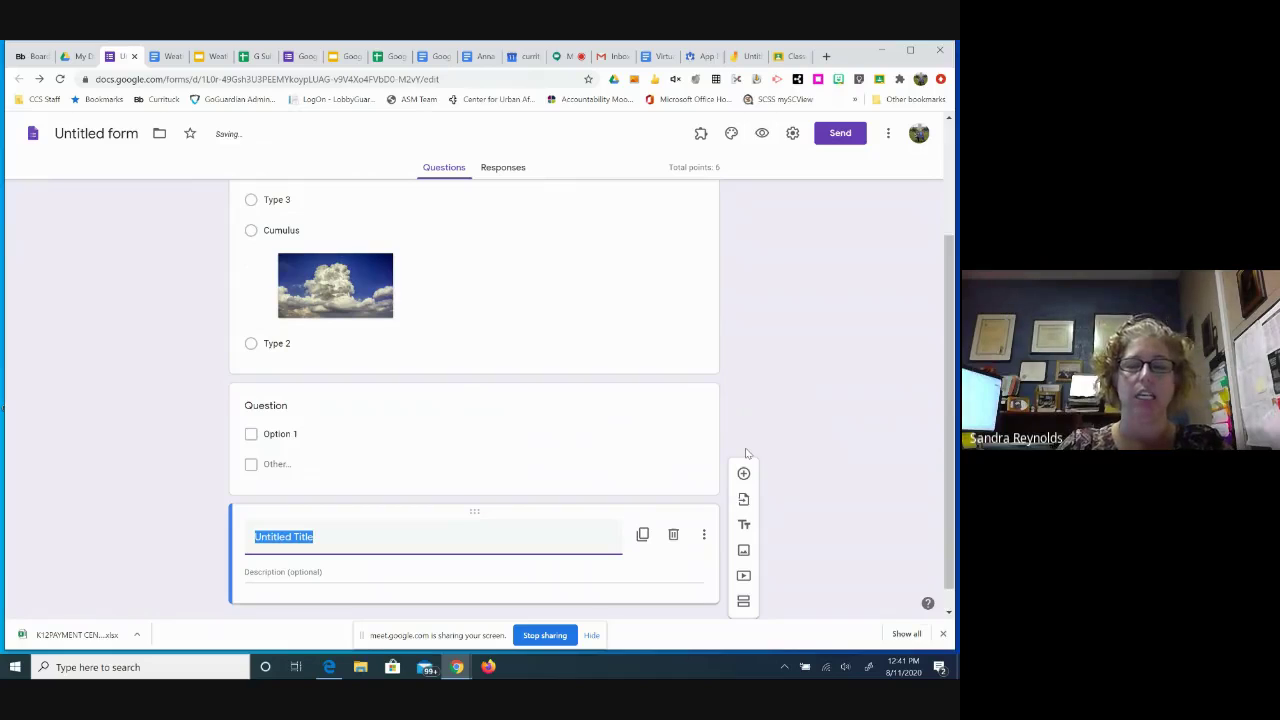
{"action": "type", "text": "We"}
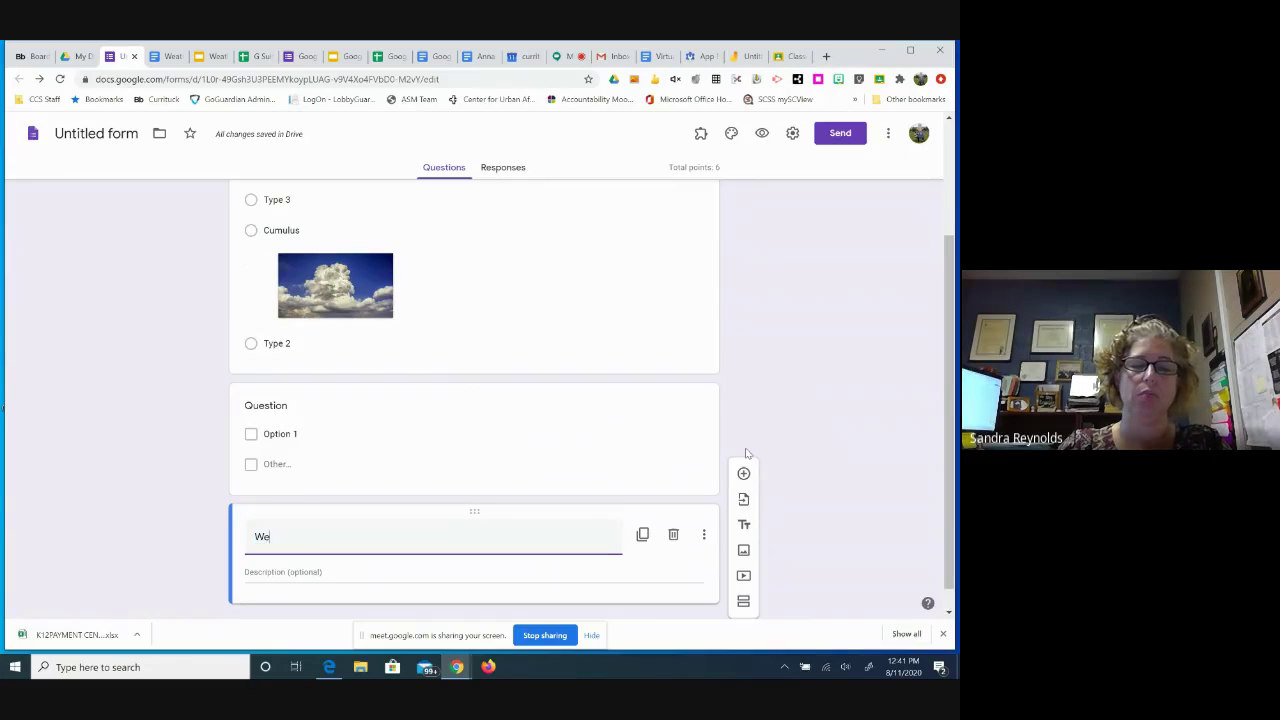
{"action": "type", "text": "ather assoc"}
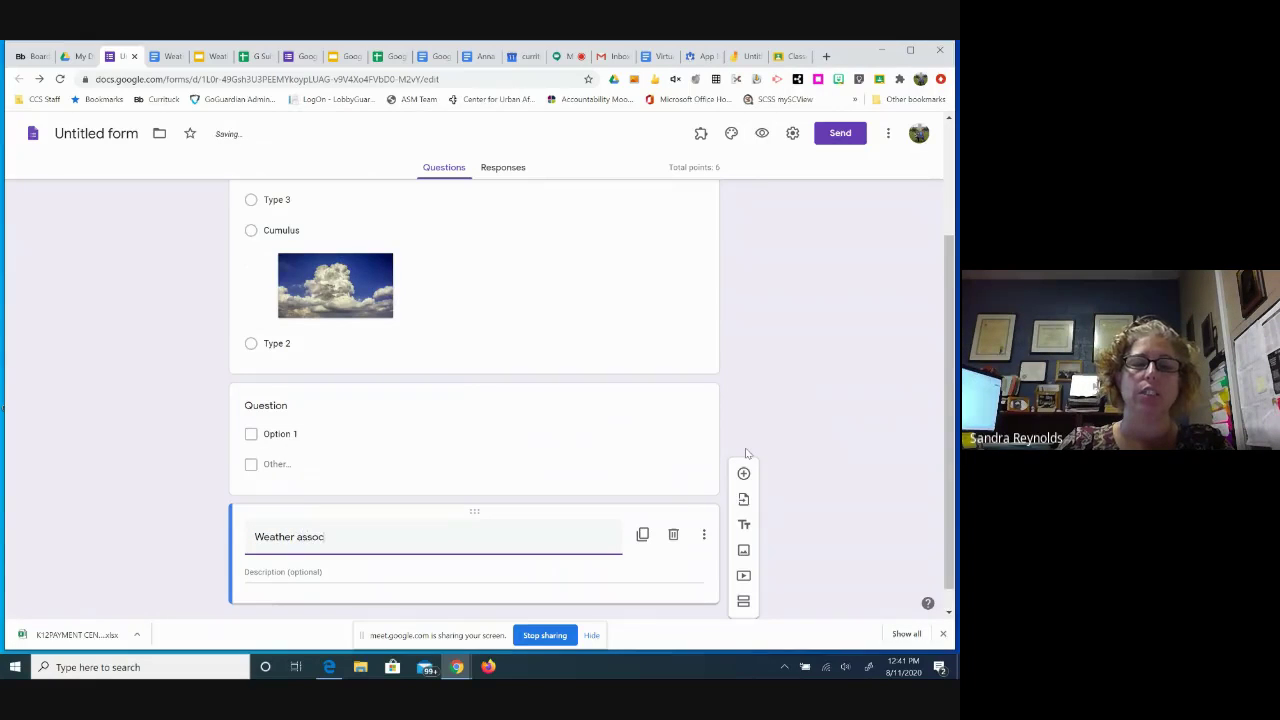
{"action": "type", "text": "iated with "}
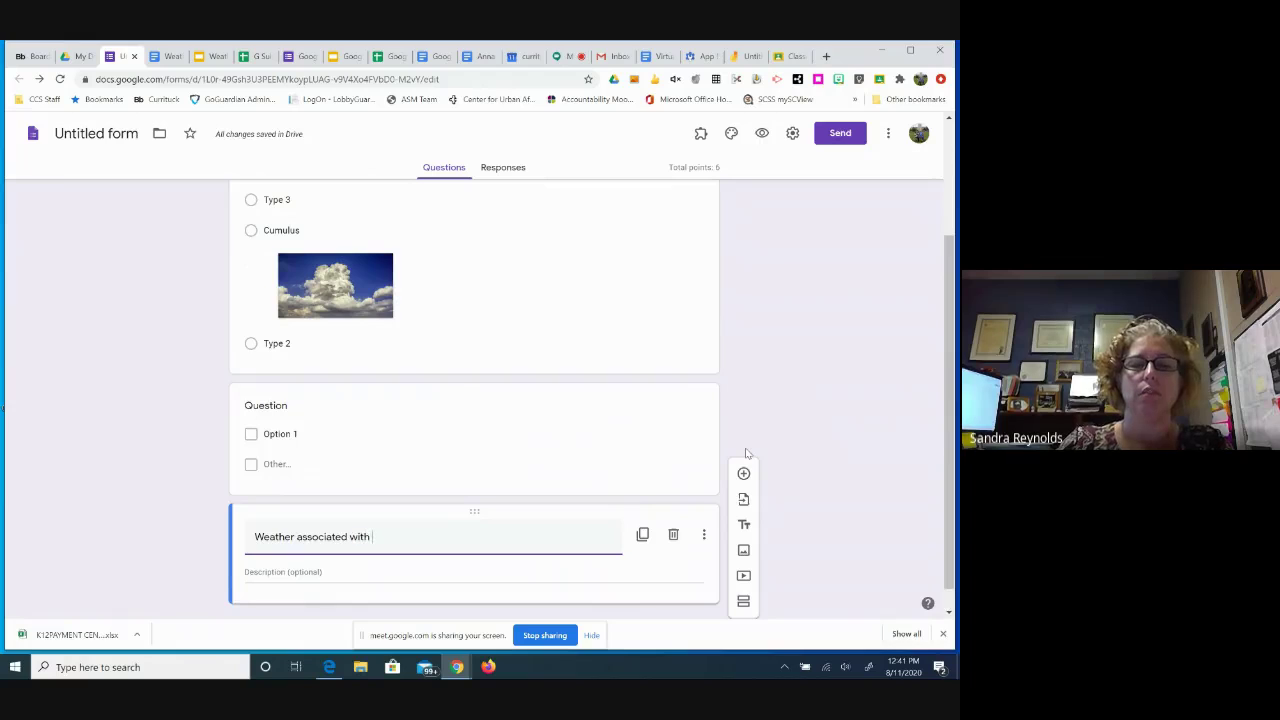
{"action": "type", "text": "cloud types"}
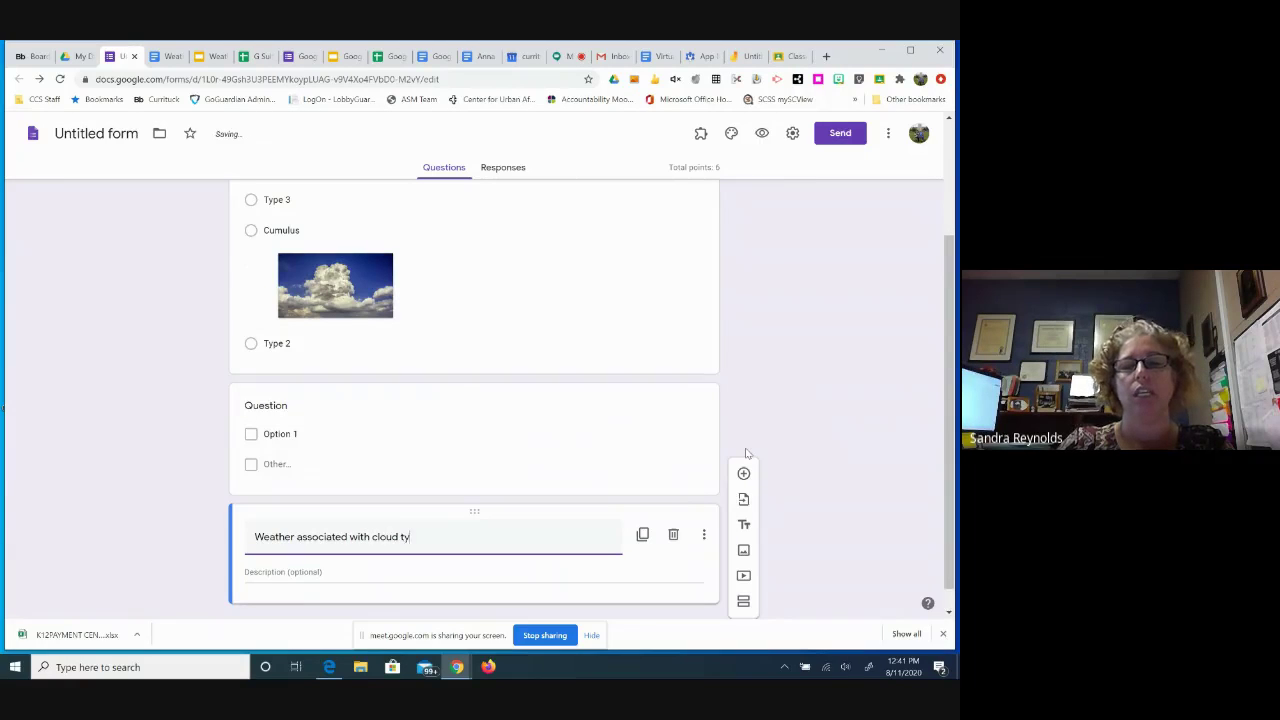
{"action": "left_click", "coordinate": [703, 537]}
{"action": "left_click", "coordinate": [638, 566]}
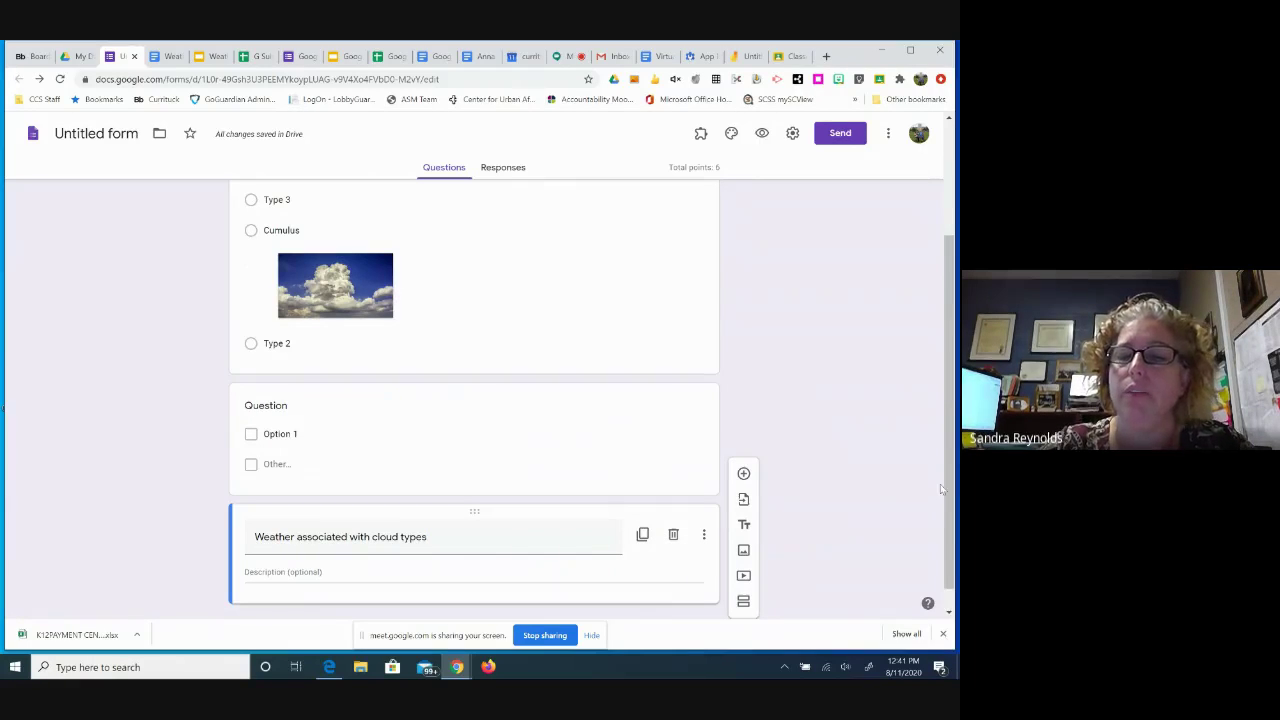
{"action": "scroll", "coordinate": [941, 489], "scroll_direction": "down", "scroll_amount": 1}
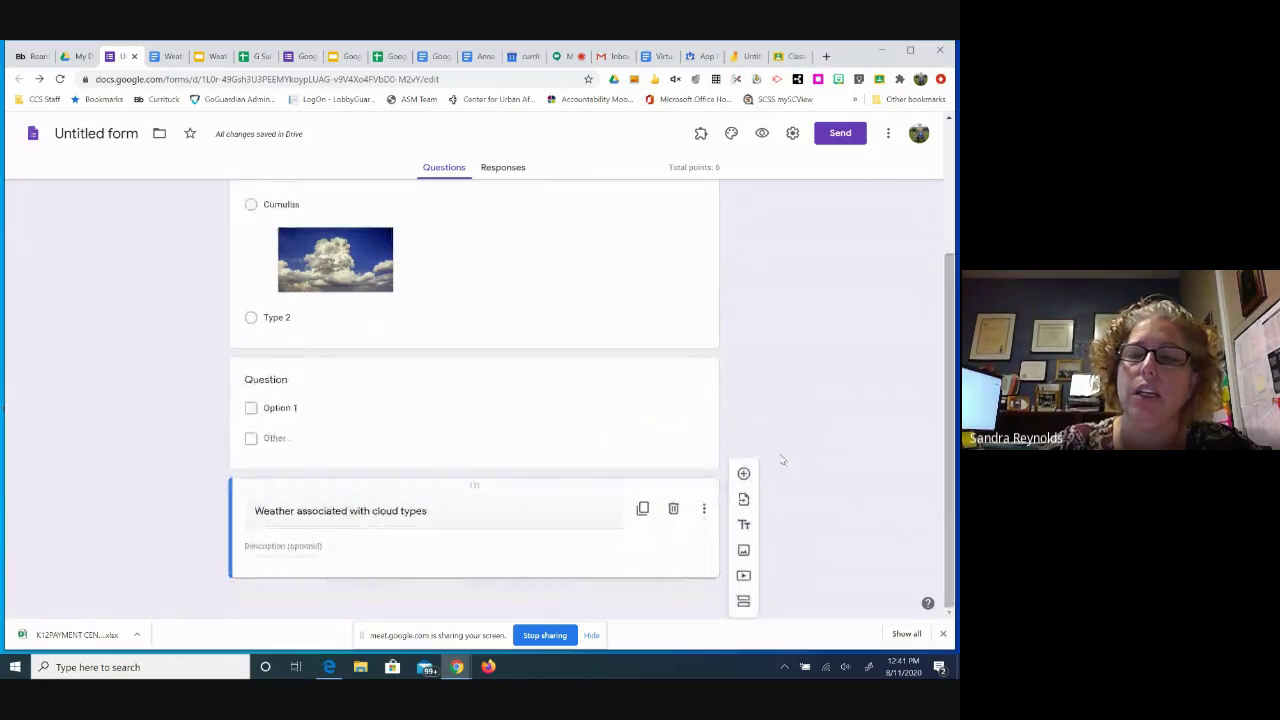
{"action": "left_click", "coordinate": [743, 473]}
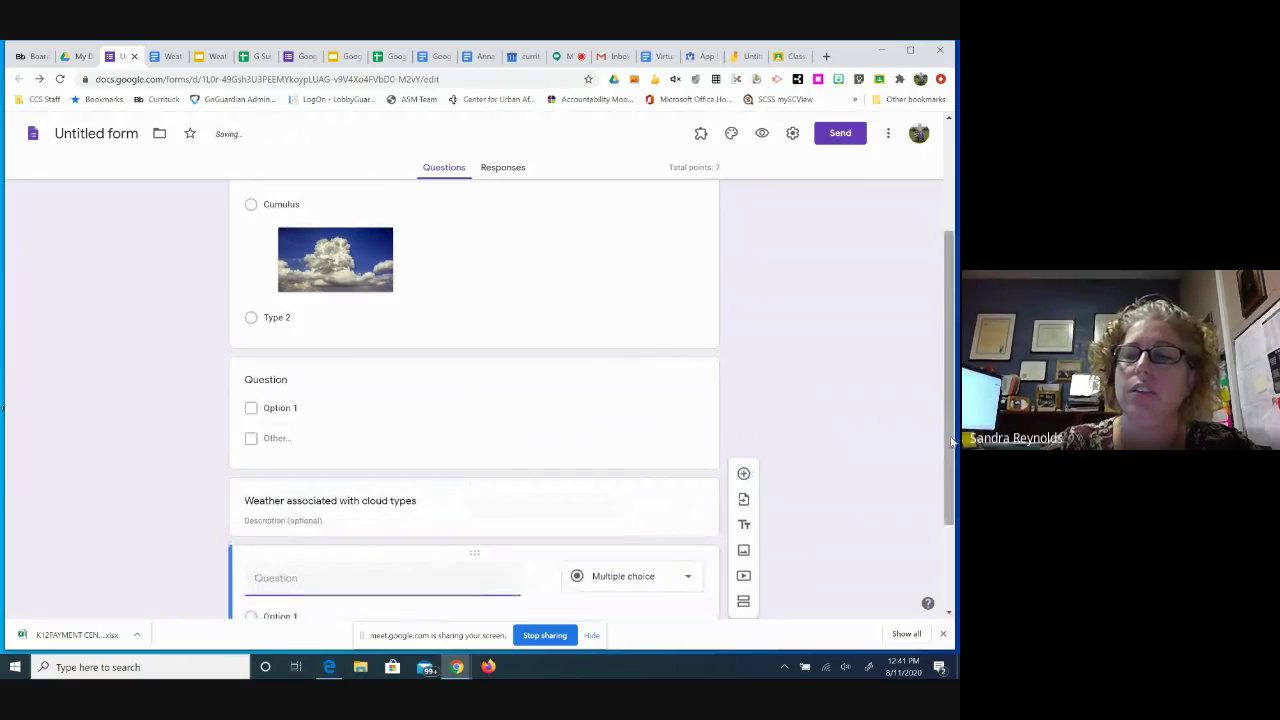
{"action": "left_click_drag", "start_coordinate": [953, 440], "coordinate": [955, 520]}
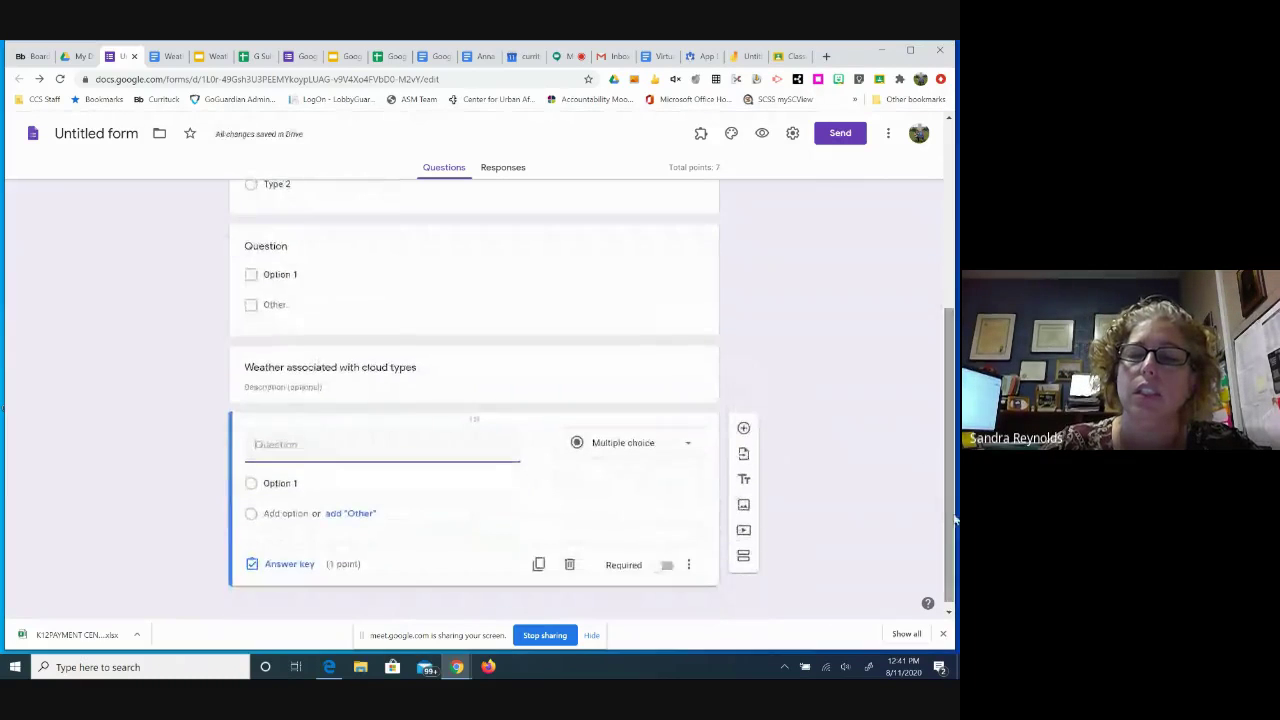
Insert the blue-umbrella rain photo found by an image search for 'rain'.
{"action": "left_click", "coordinate": [744, 505]}
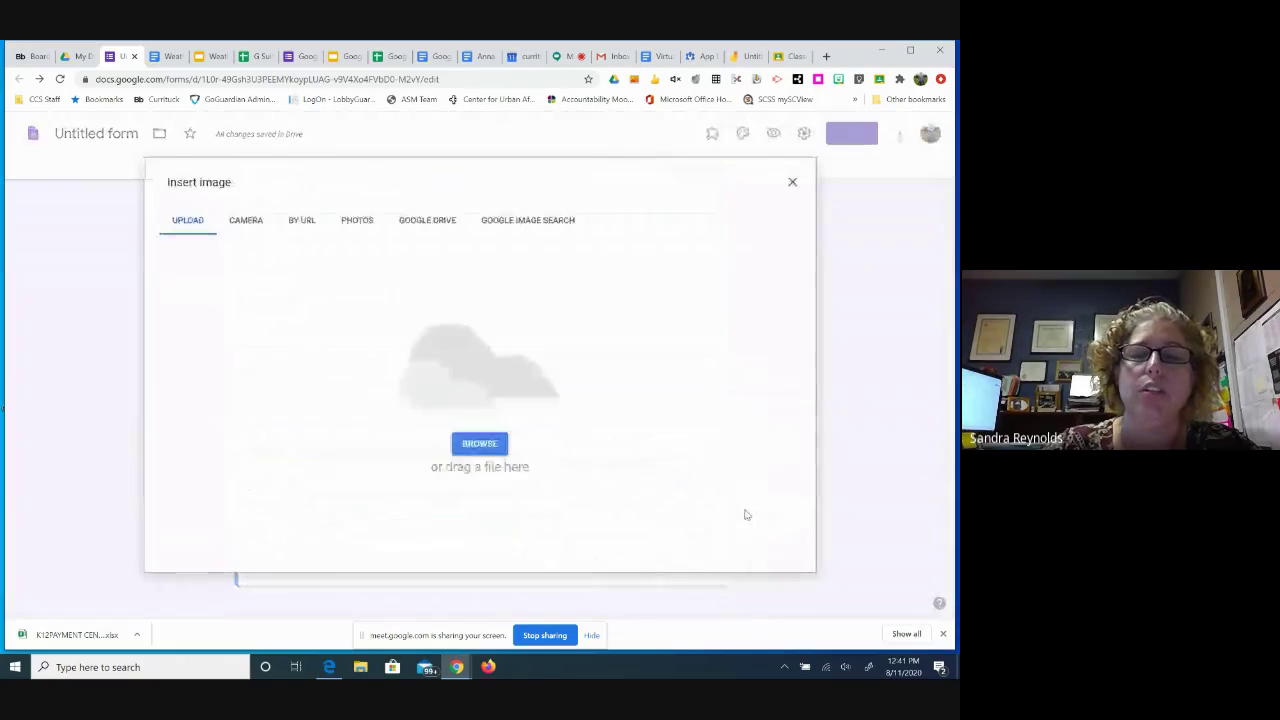
{"action": "left_click", "coordinate": [524, 221]}
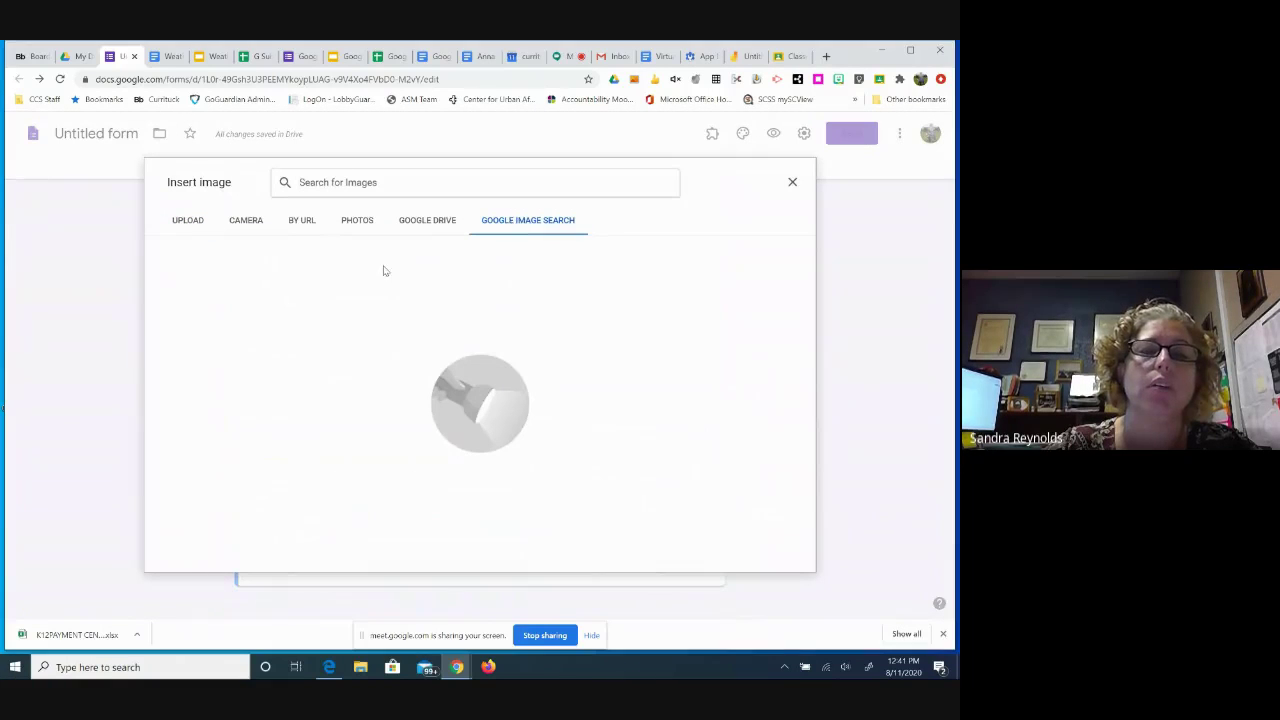
{"action": "type", "text": "rain"}
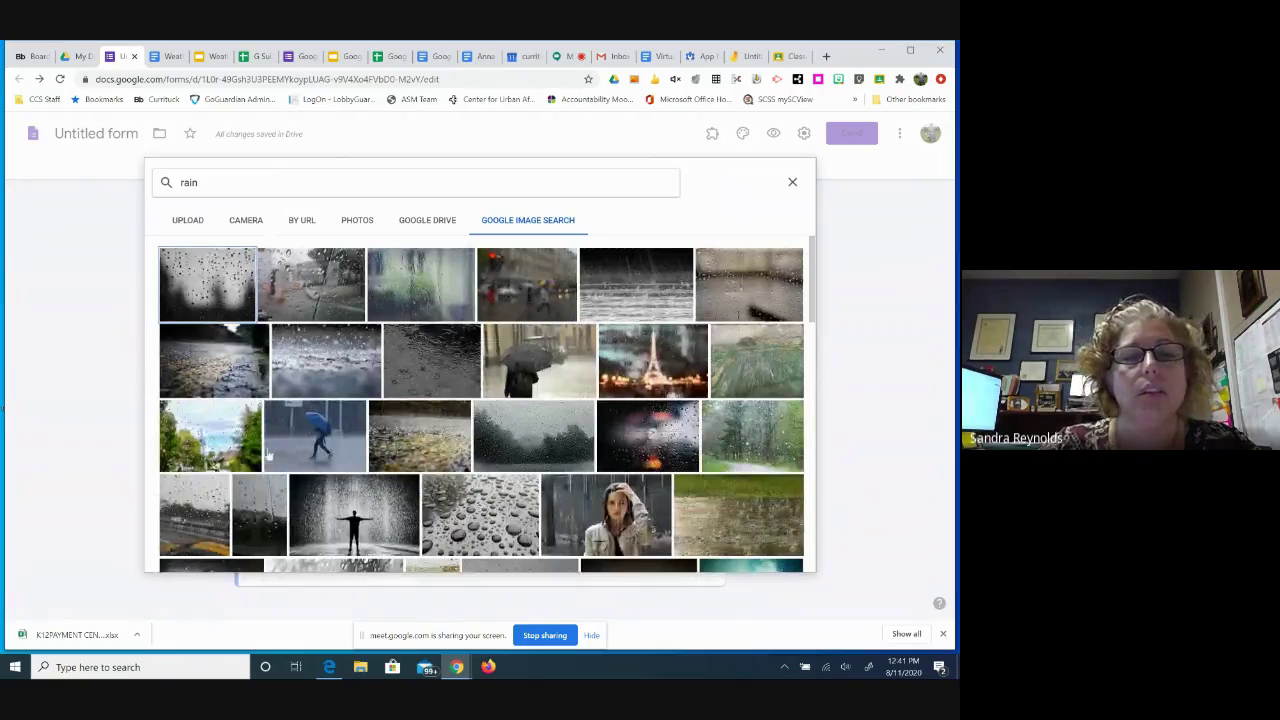
{"action": "left_click", "coordinate": [315, 430]}
{"action": "left_click", "coordinate": [782, 556]}
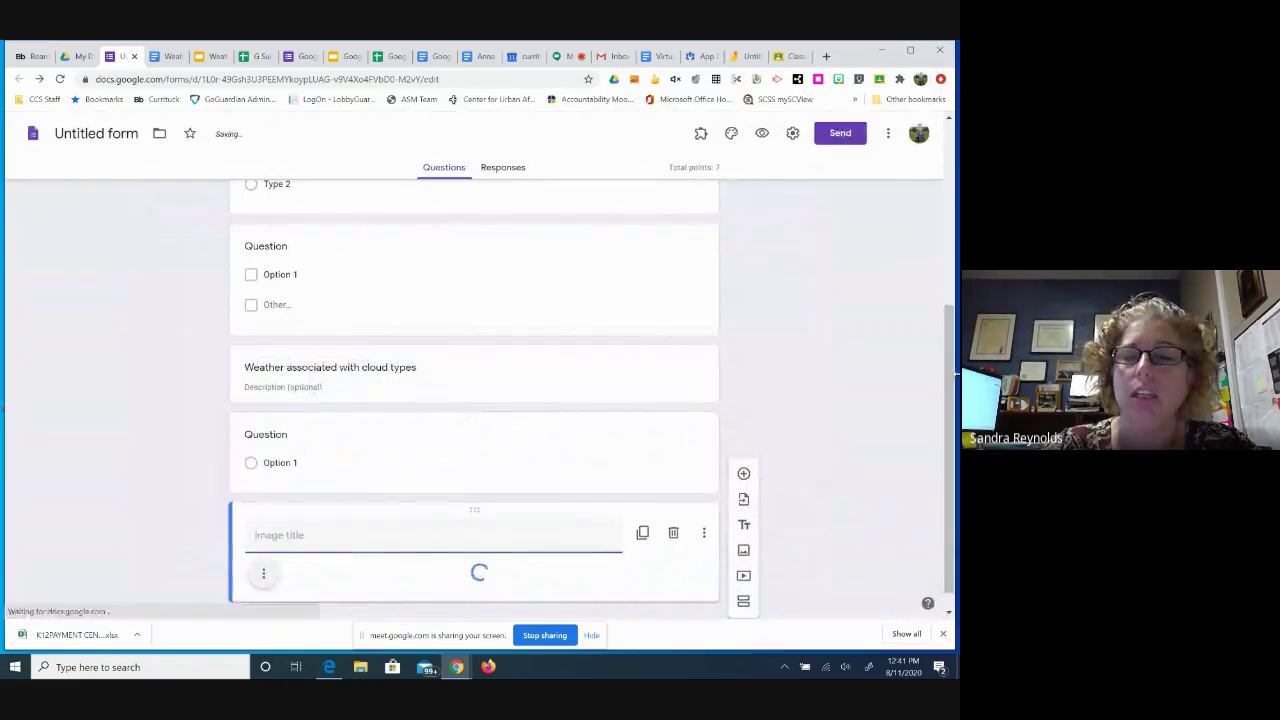
{"action": "scroll", "coordinate": [950, 440], "scroll_direction": "down", "scroll_amount": 2}
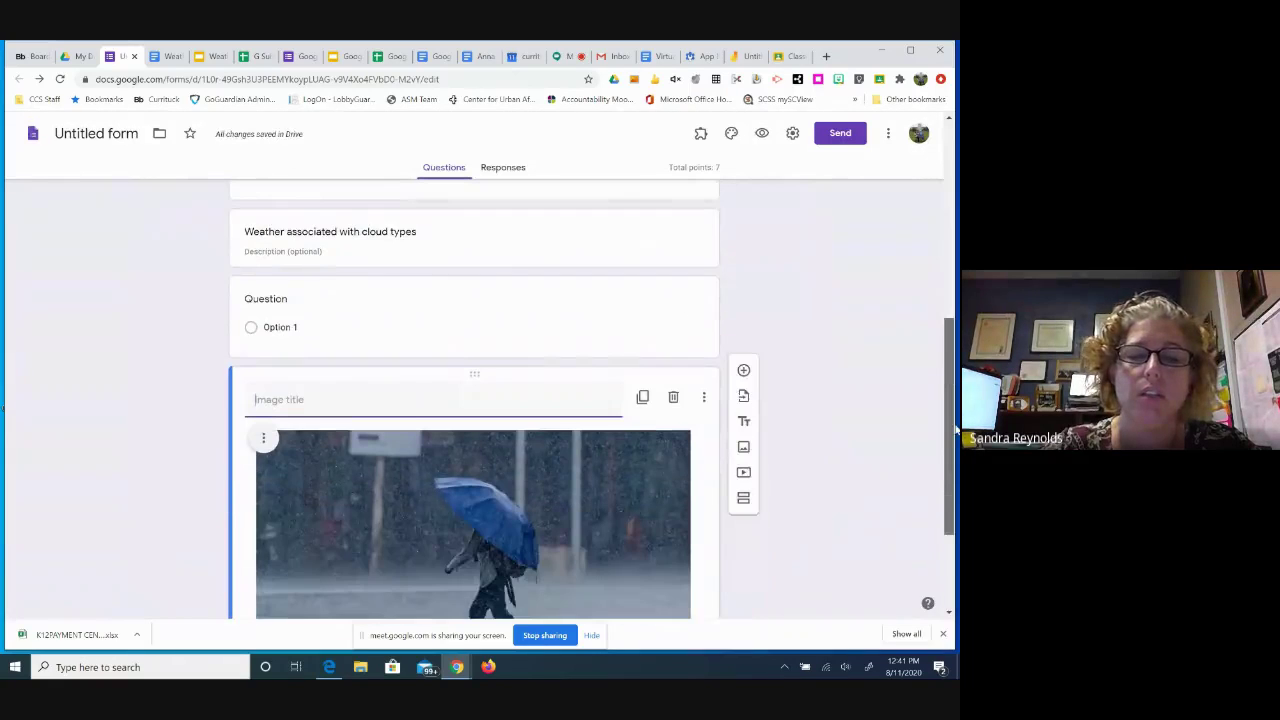
{"action": "scroll", "coordinate": [955, 470], "scroll_direction": "down", "scroll_amount": 1}
{"action": "scroll", "coordinate": [760, 430], "scroll_direction": "up", "scroll_amount": 1}
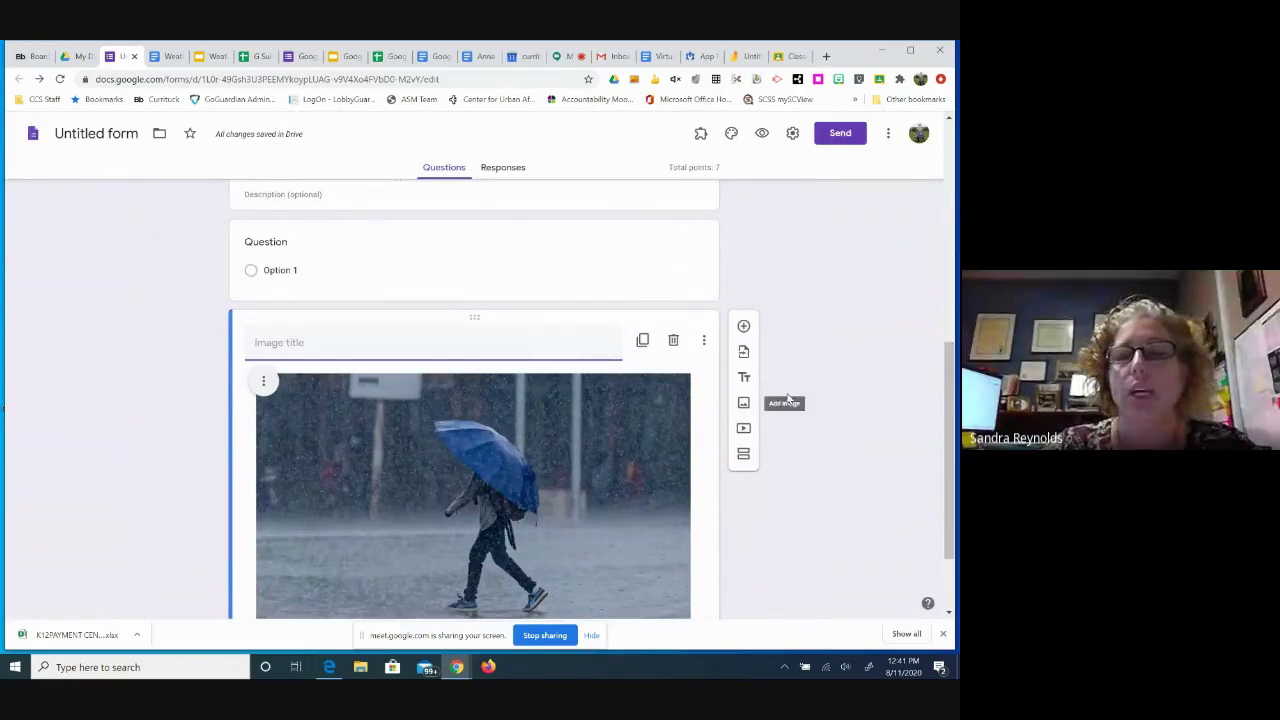
Move the blank question card below the rain image.
{"action": "left_click", "coordinate": [263, 381]}
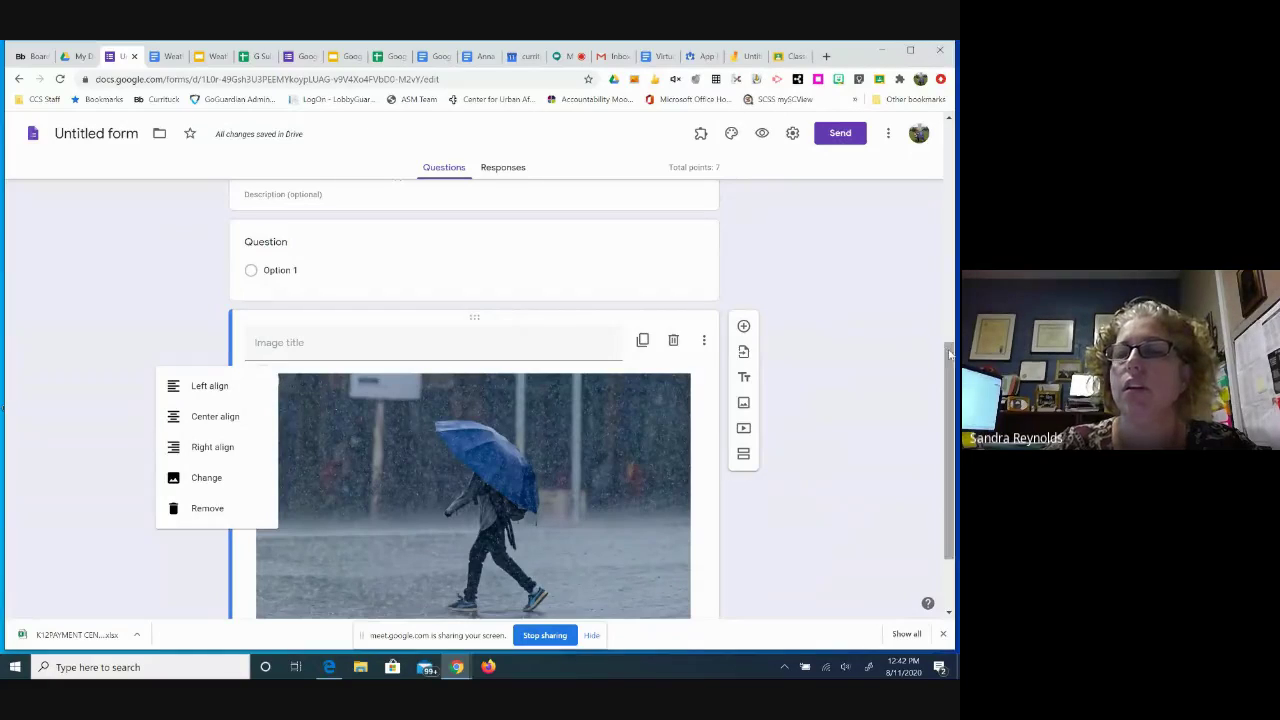
{"action": "left_click_drag", "start_coordinate": [950, 357], "coordinate": [955, 437]}
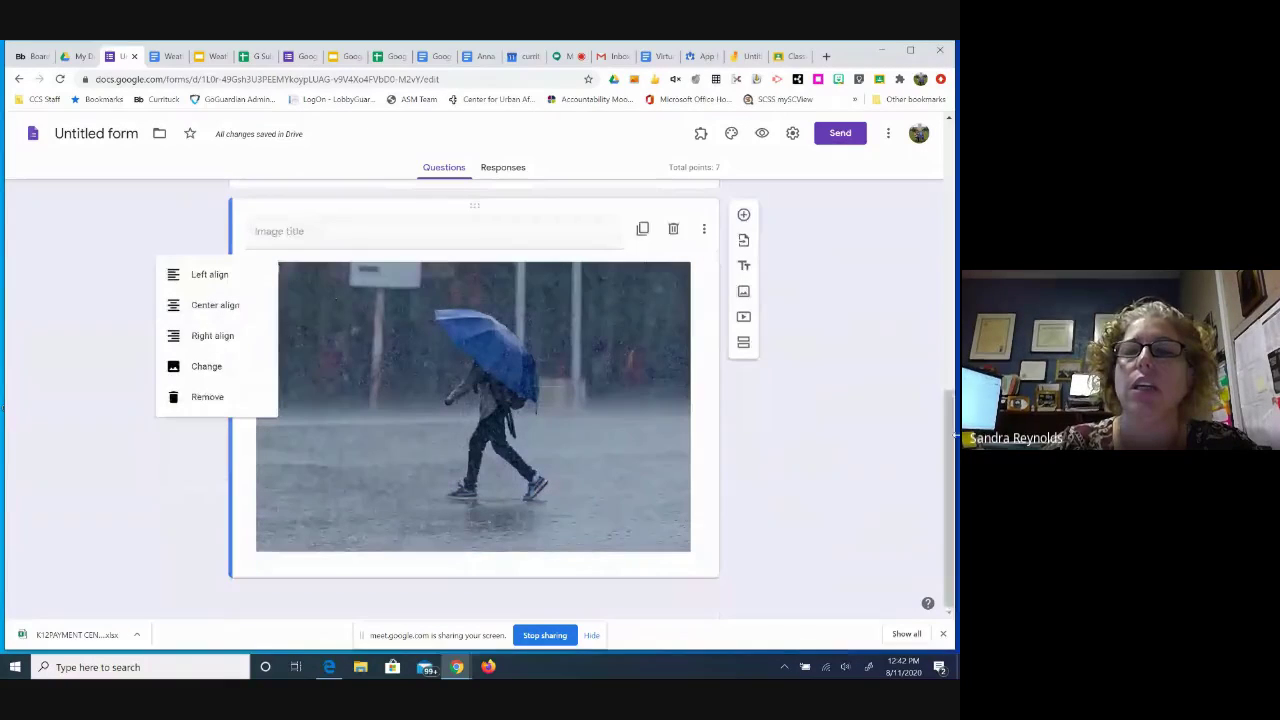
{"action": "left_click", "coordinate": [702, 200]}
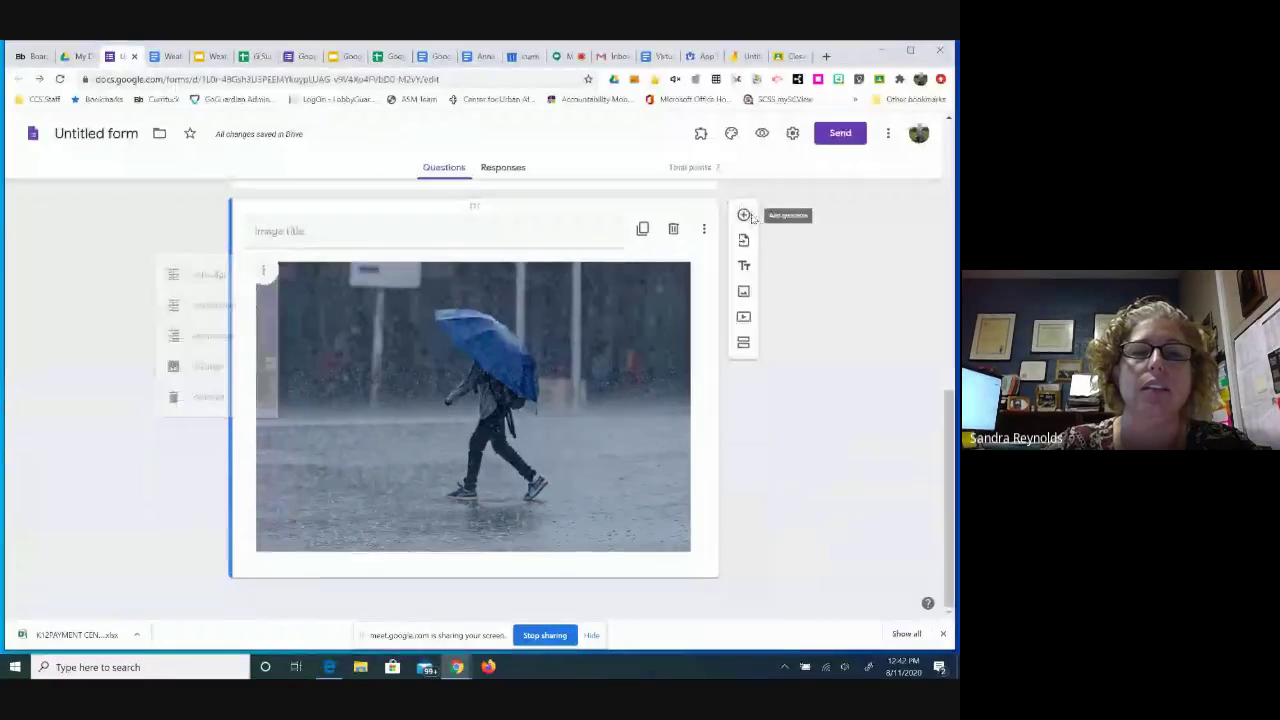
{"action": "scroll", "coordinate": [600, 320], "scroll_direction": "up", "scroll_amount": 1}
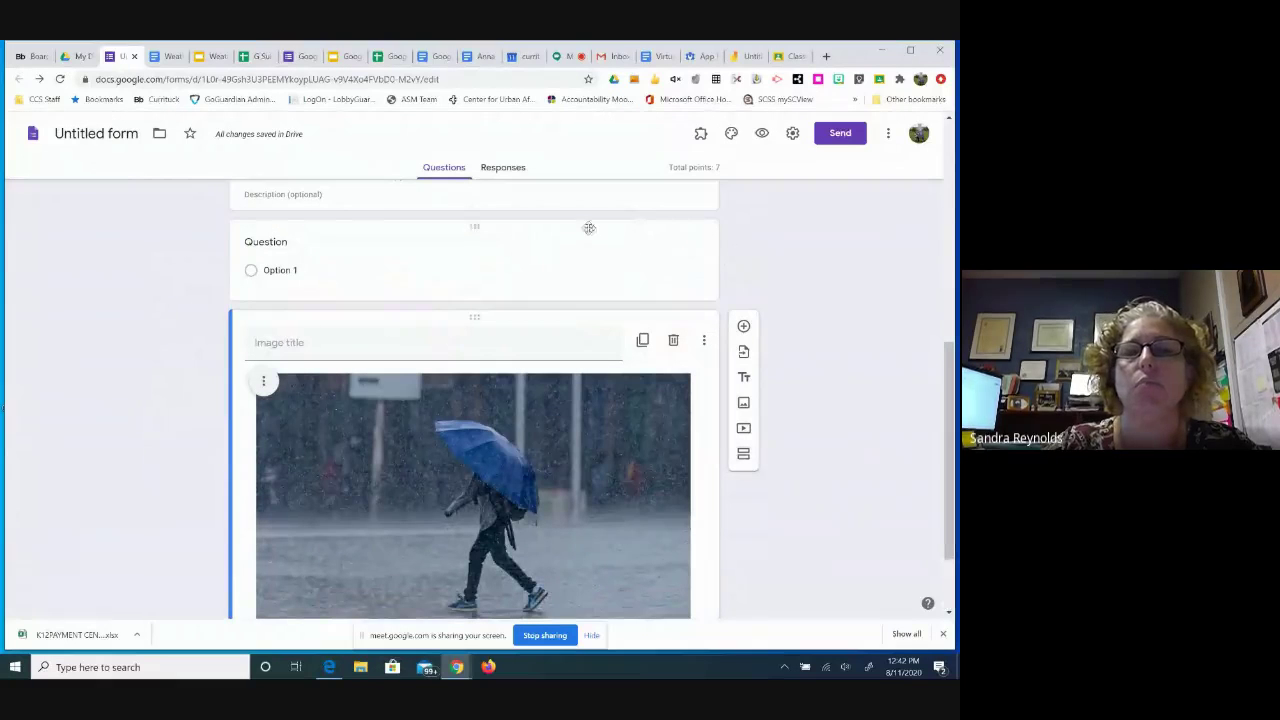
{"action": "left_click_drag", "start_coordinate": [478, 260], "coordinate": [478, 572]}
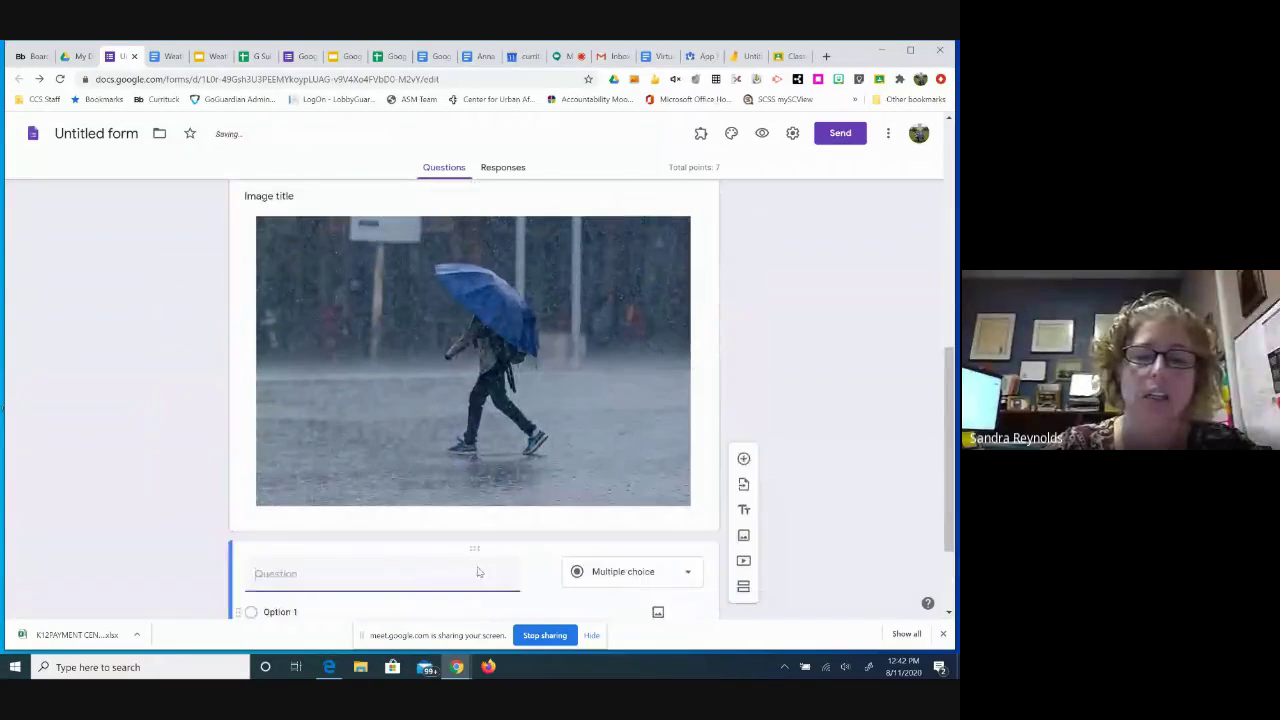
Make it a Paragraph question: 'Write a short paragraph about what this person might be doing that day.'.
{"action": "left_click", "coordinate": [686, 572]}
{"action": "left_click", "coordinate": [612, 263]}
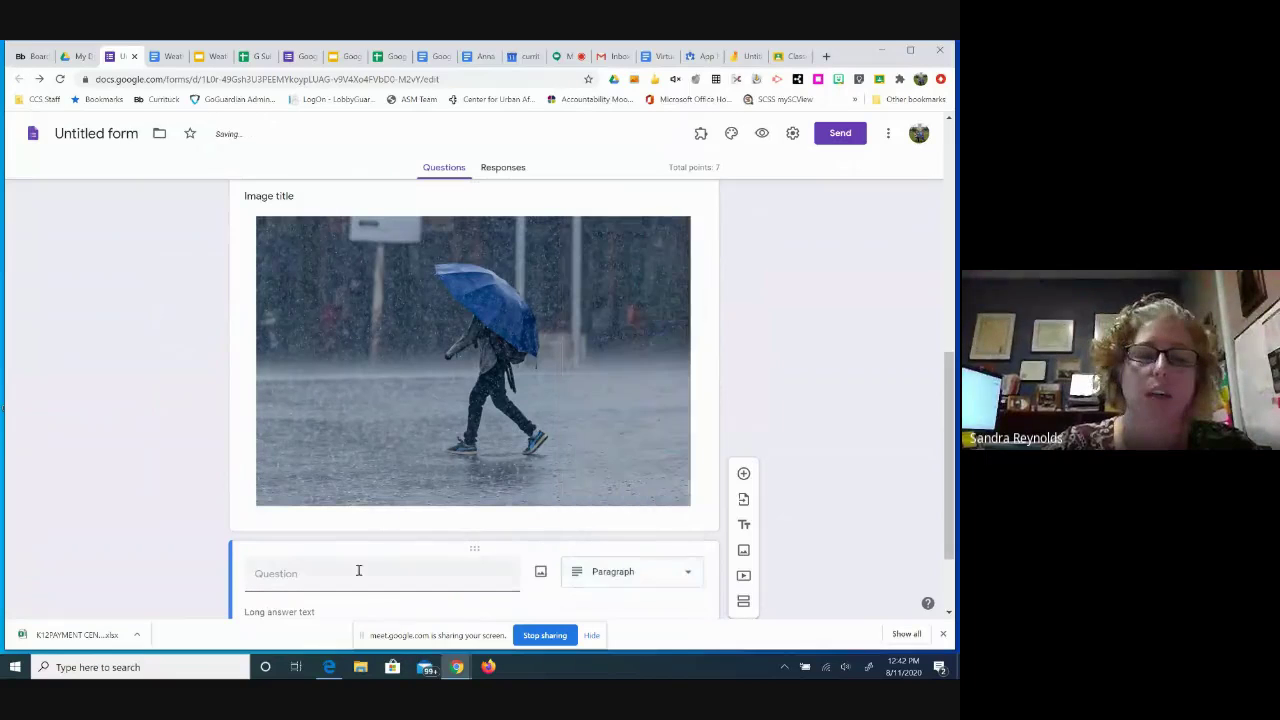
{"action": "left_click", "coordinate": [354, 572]}
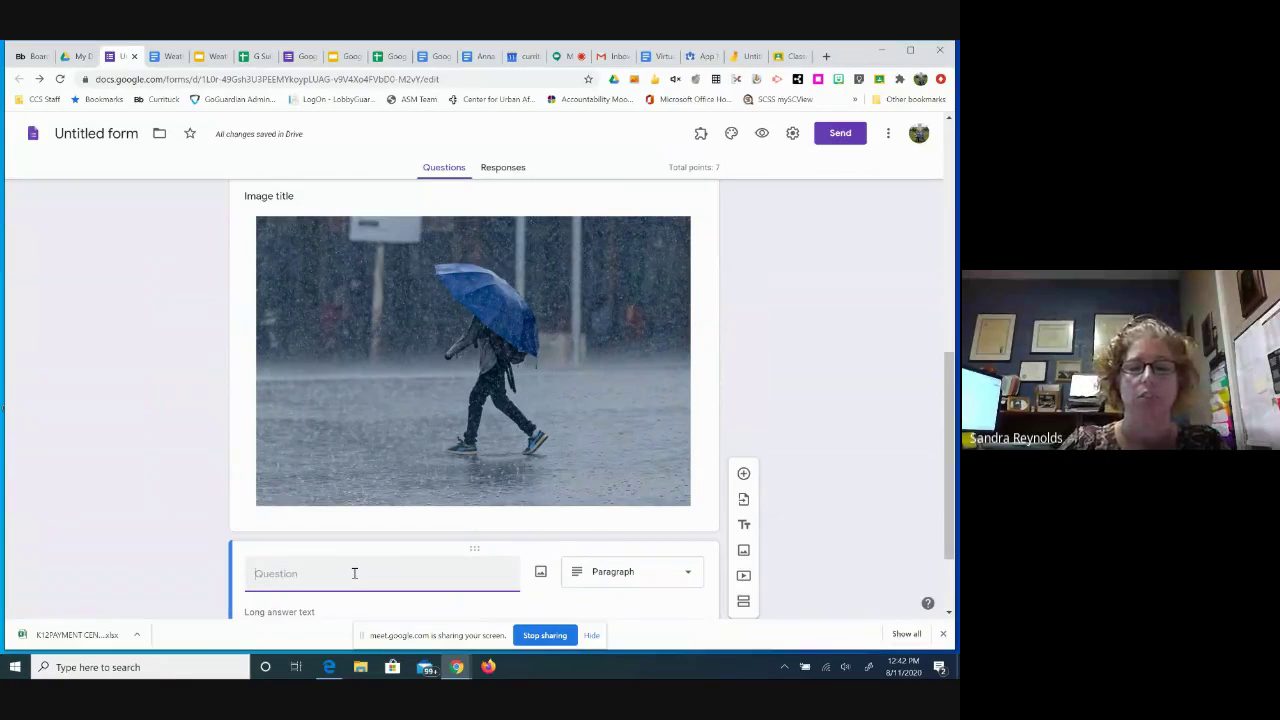
{"action": "type", "text": "Write"}
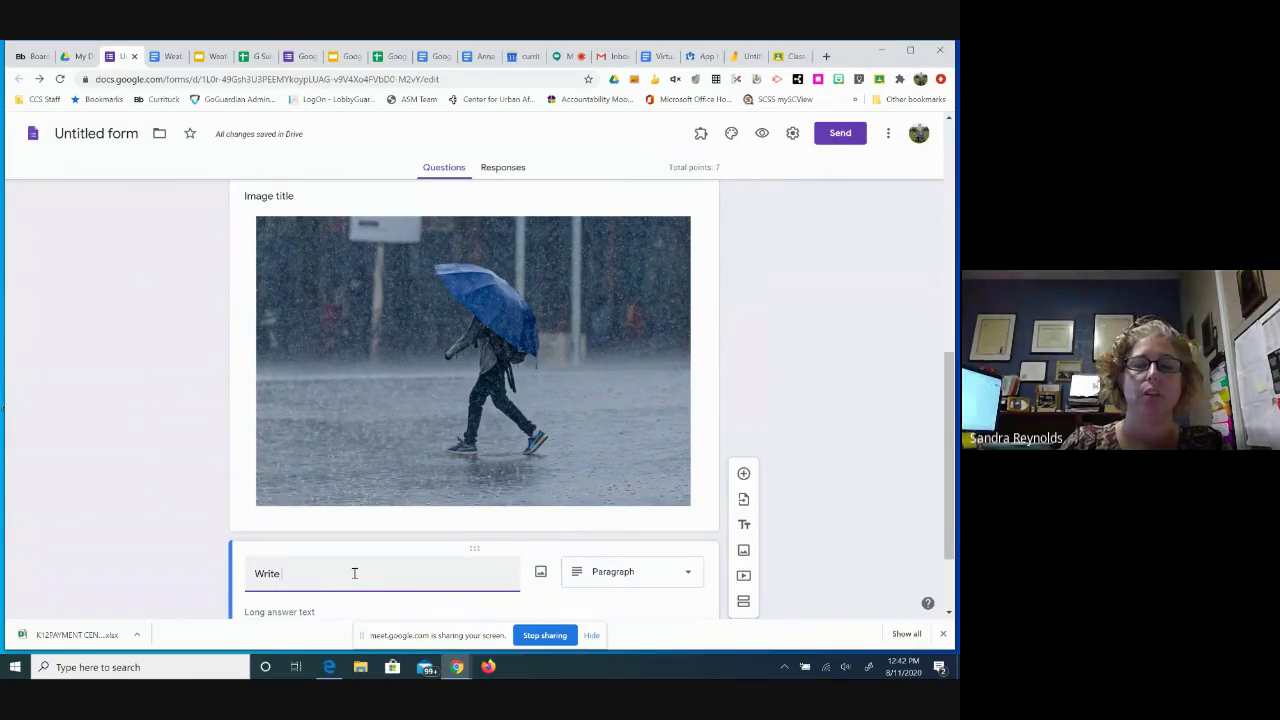
{"action": "type", "text": " a short paragr"}
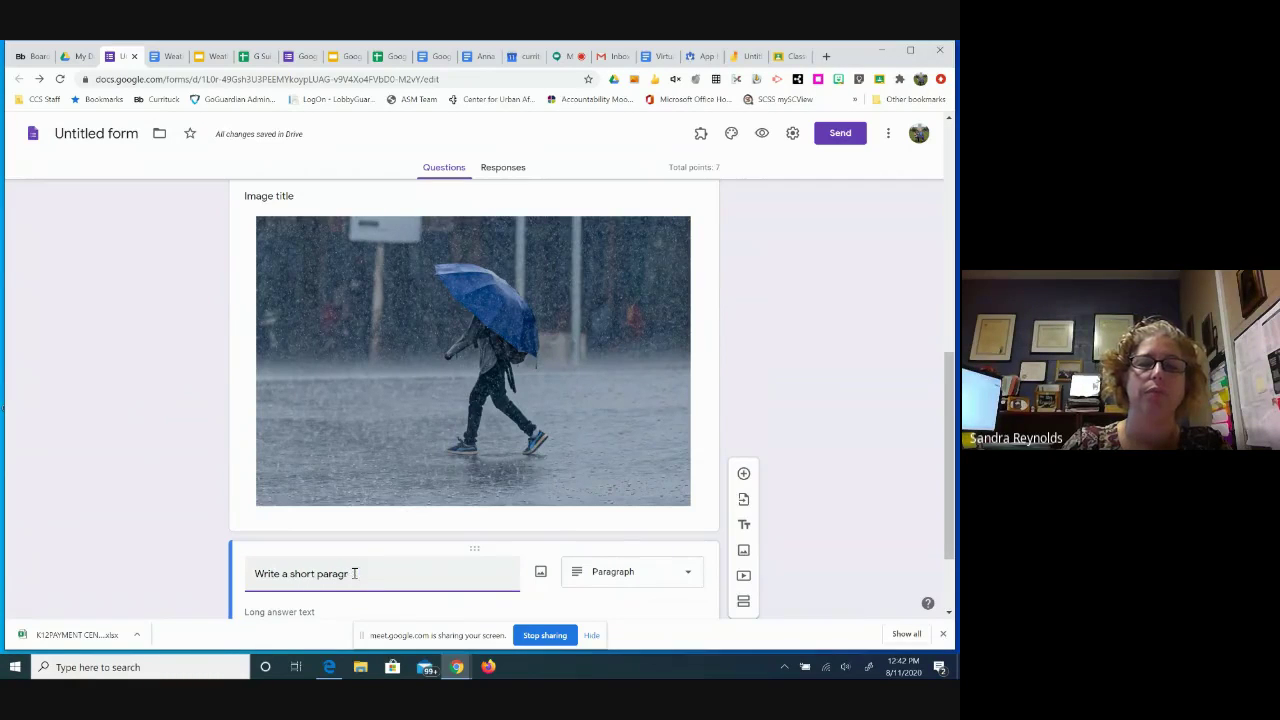
{"action": "type", "text": "aph about wha"}
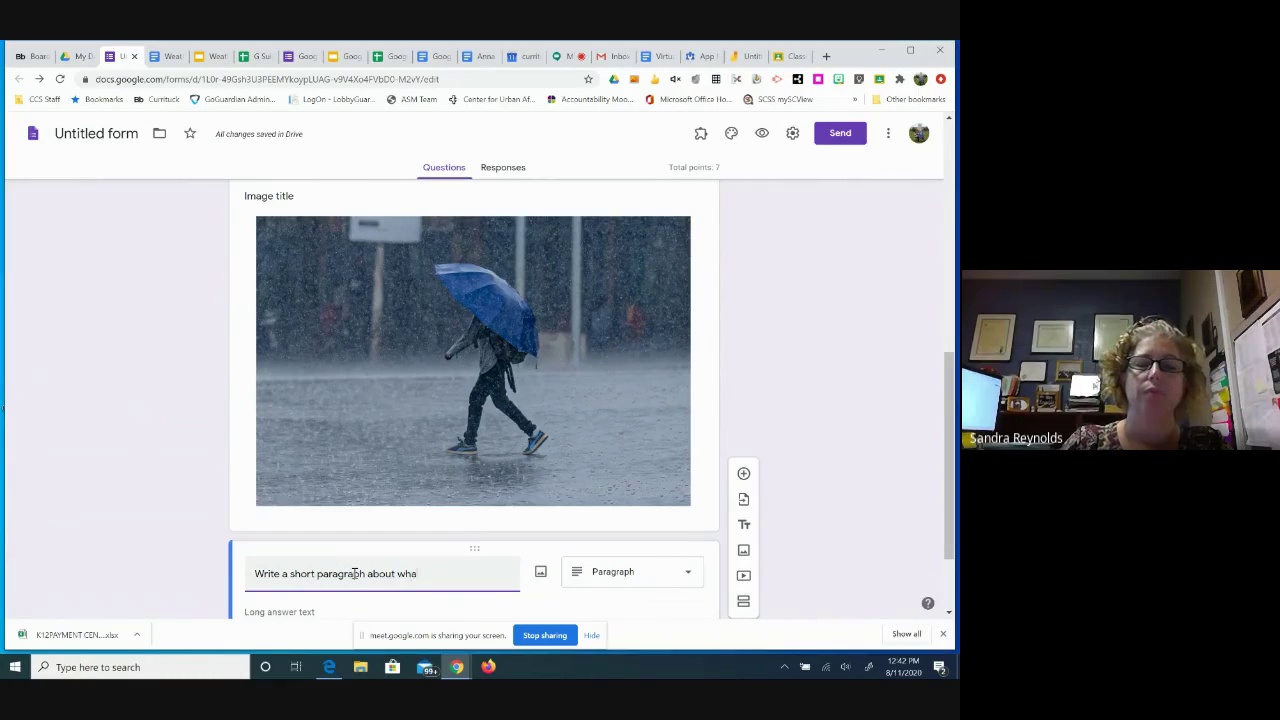
{"action": "type", "text": "t yoi"}
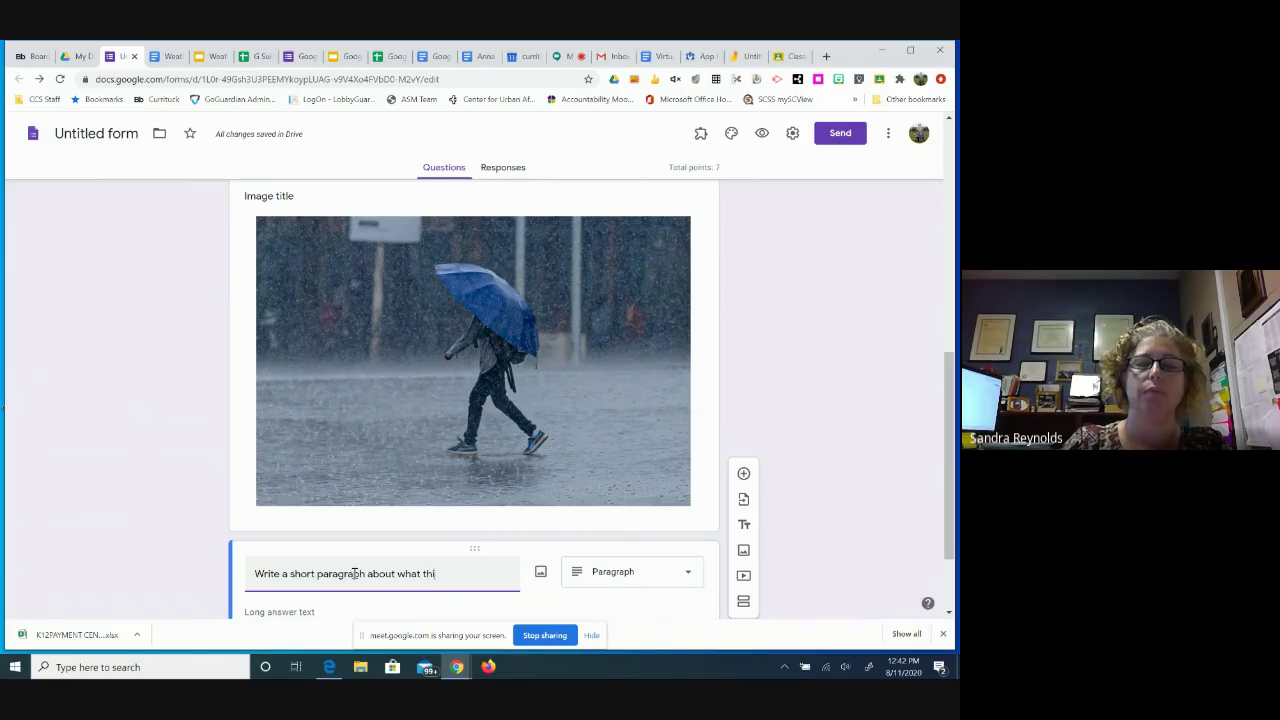
{"action": "type", "text": "s op"}
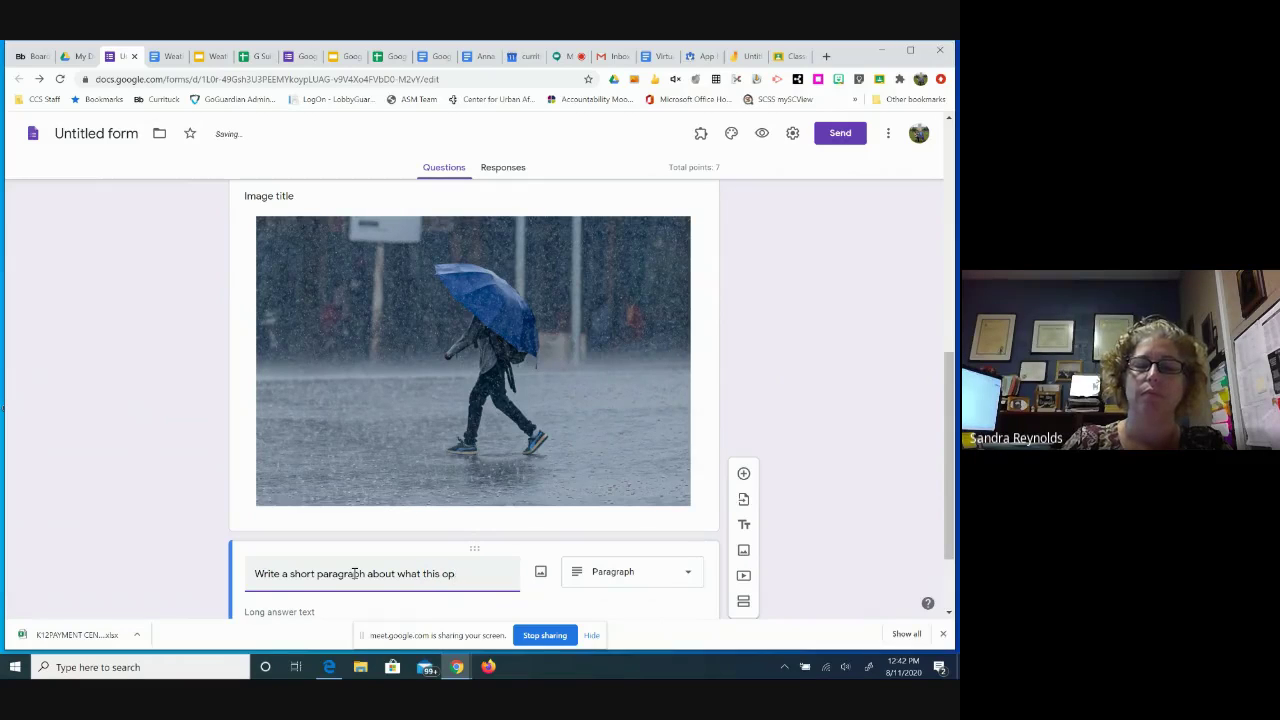
{"action": "key", "text": "BackSpace"}
{"action": "key", "text": "BackSpace"}
{"action": "type", "text": "person might be "}
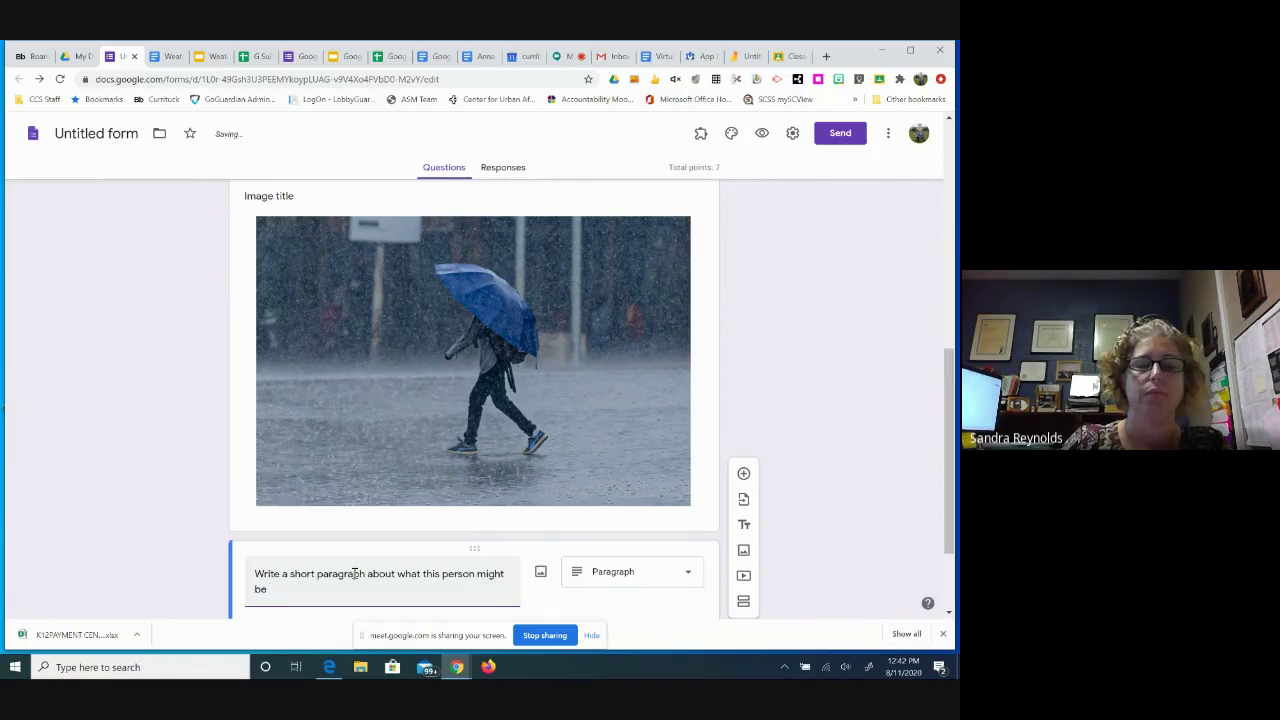
{"action": "type", "text": "doing that day."}
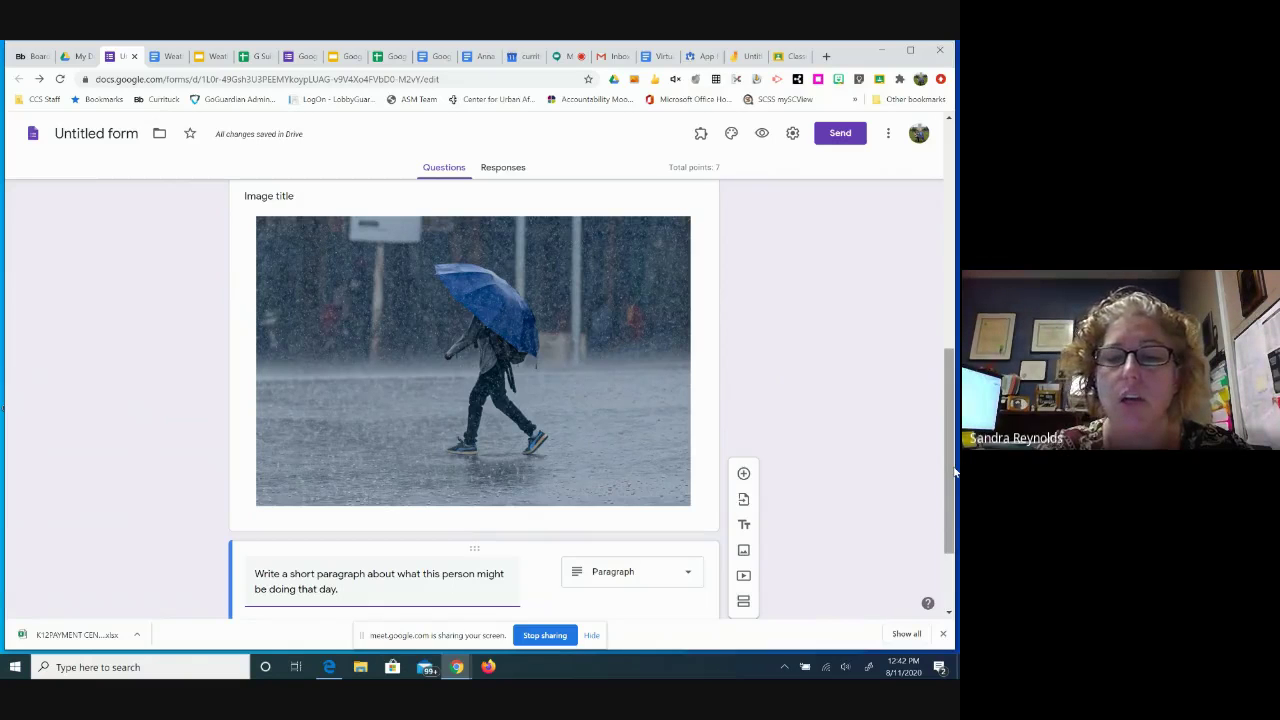
{"action": "left_click_drag", "start_coordinate": [954, 471], "coordinate": [957, 522]}
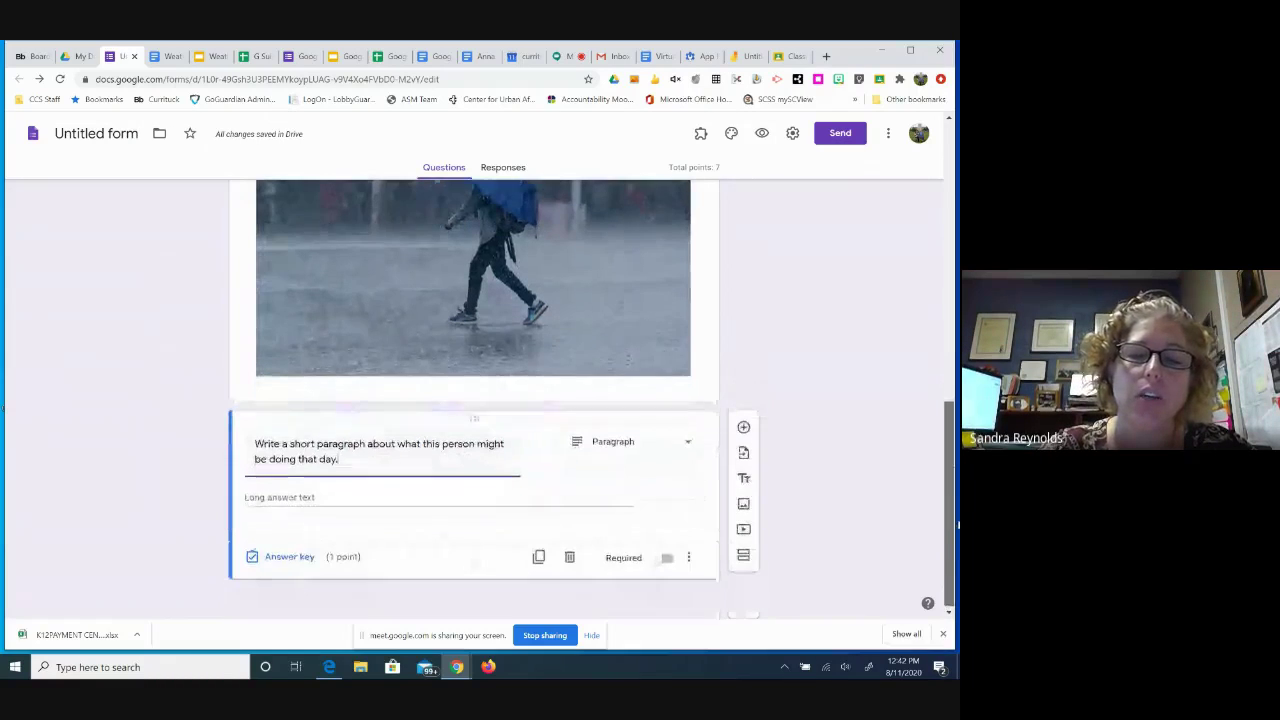
{"action": "scroll", "coordinate": [488, 539], "scroll_direction": "up", "scroll_amount": 2}
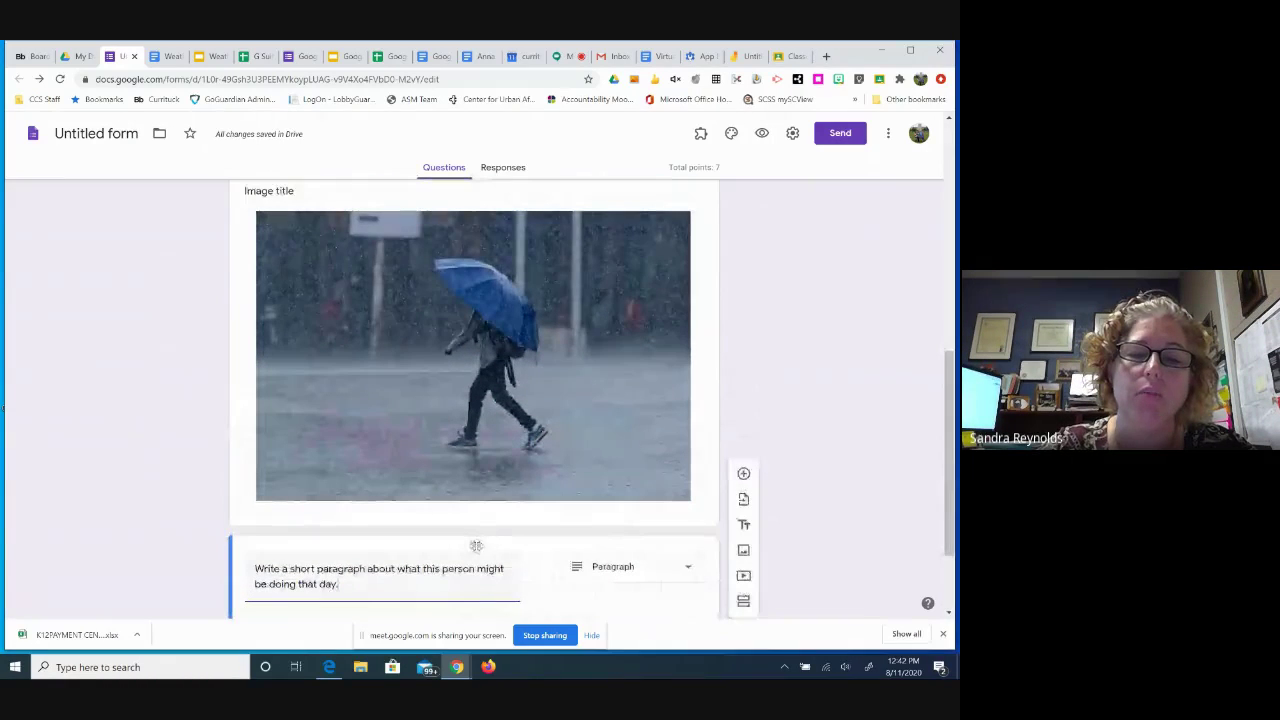
{"action": "left_click_drag", "start_coordinate": [488, 539], "coordinate": [480, 500]}
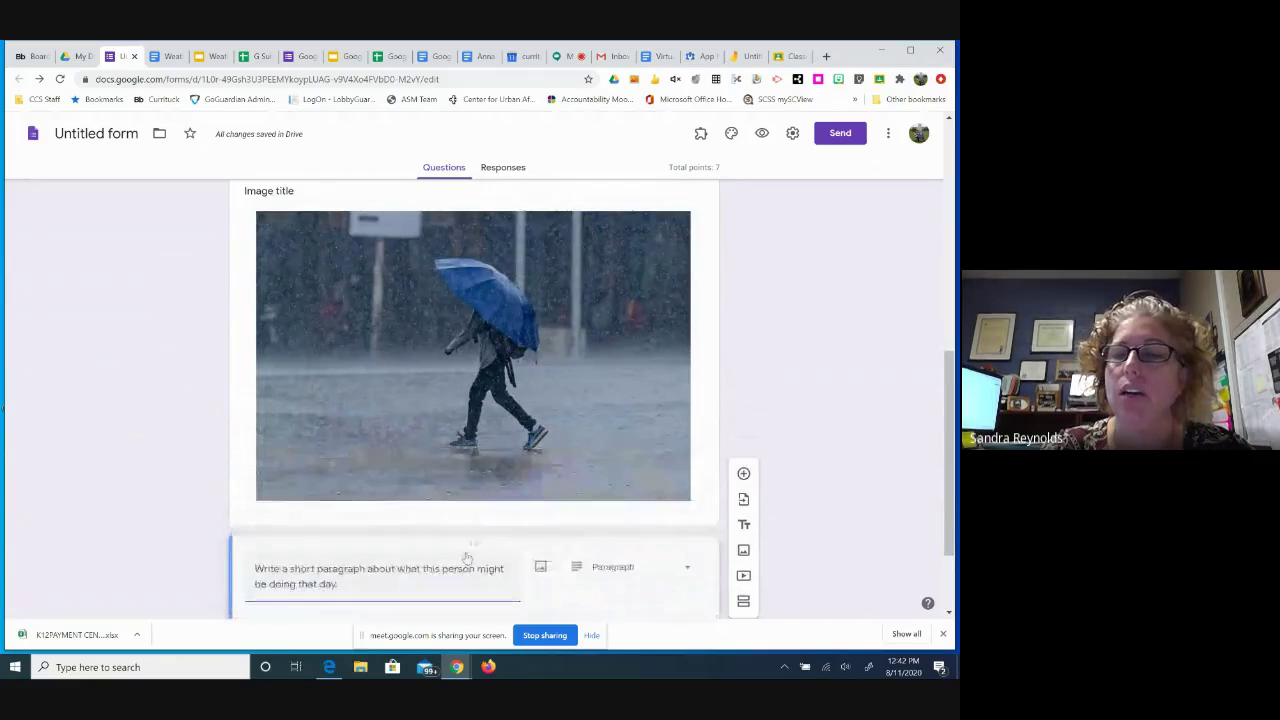
{"action": "scroll", "coordinate": [945, 460], "scroll_direction": "down", "scroll_amount": 1}
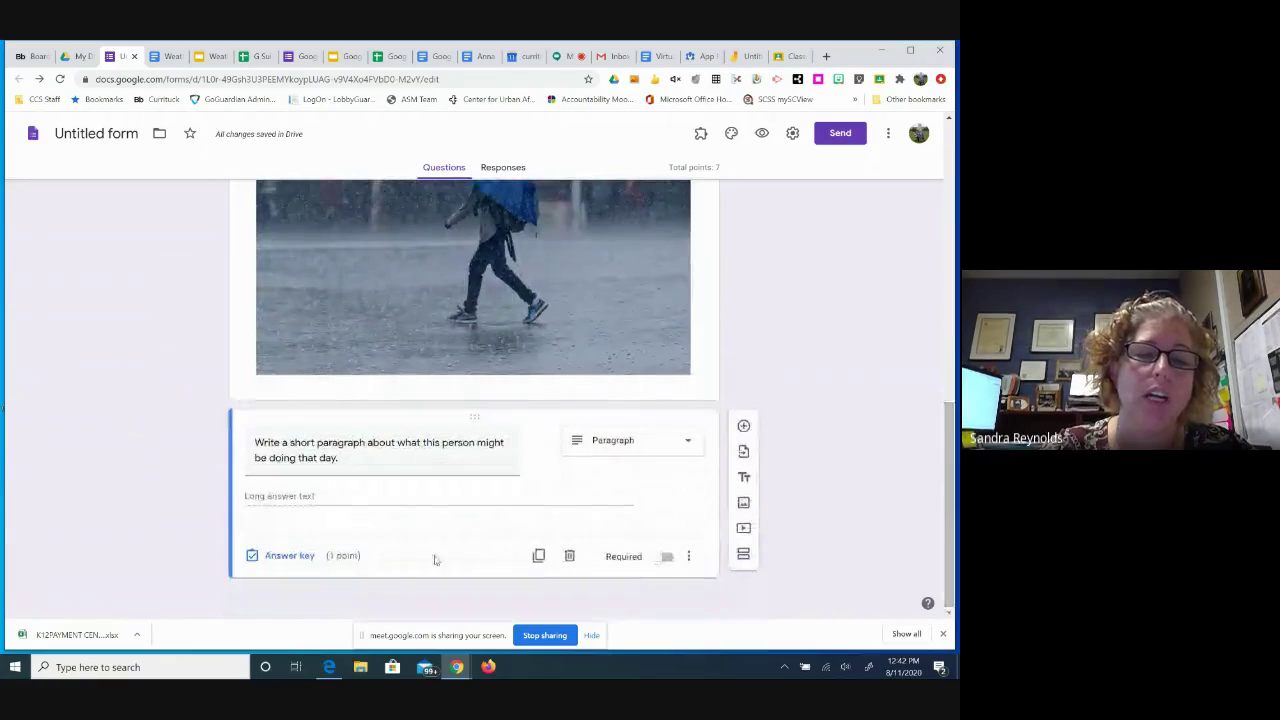
{"action": "left_click", "coordinate": [305, 560]}
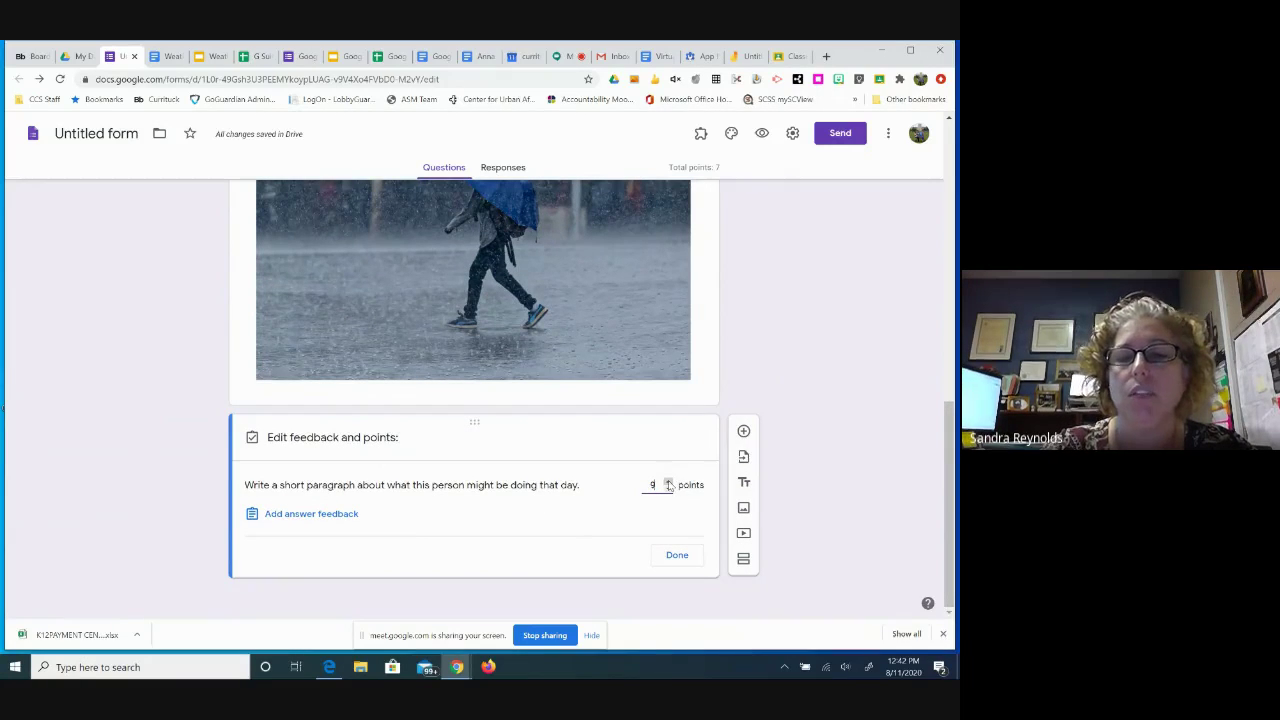
Dismiss the answer feedback box unsaved, keeping the paragraph question at 10 points.
{"action": "left_click", "coordinate": [327, 514]}
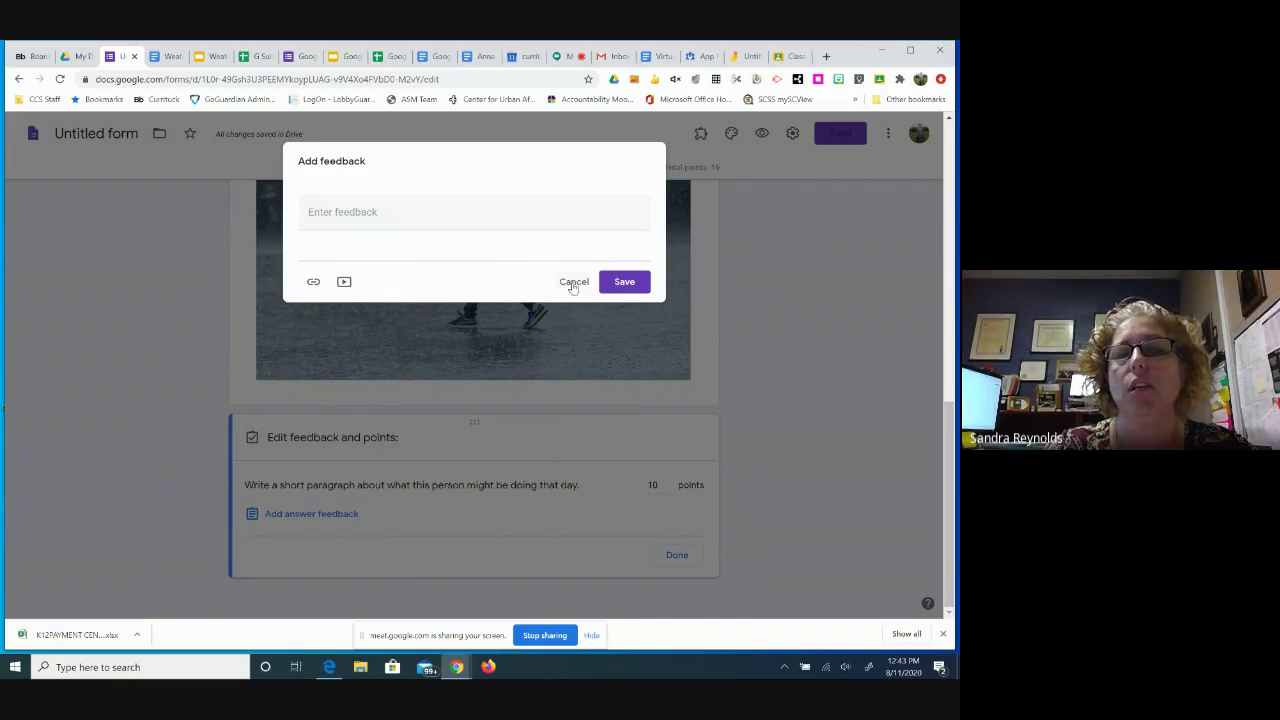
{"action": "left_click", "coordinate": [886, 442]}
{"action": "mouse_move", "coordinate": [953, 507]}
{"action": "left_mouse_down"}
{"action": "mouse_move", "coordinate": [950, 249]}
{"action": "mouse_move", "coordinate": [957, 543]}
{"action": "mouse_move", "coordinate": [956, 532]}
{"action": "left_mouse_up"}
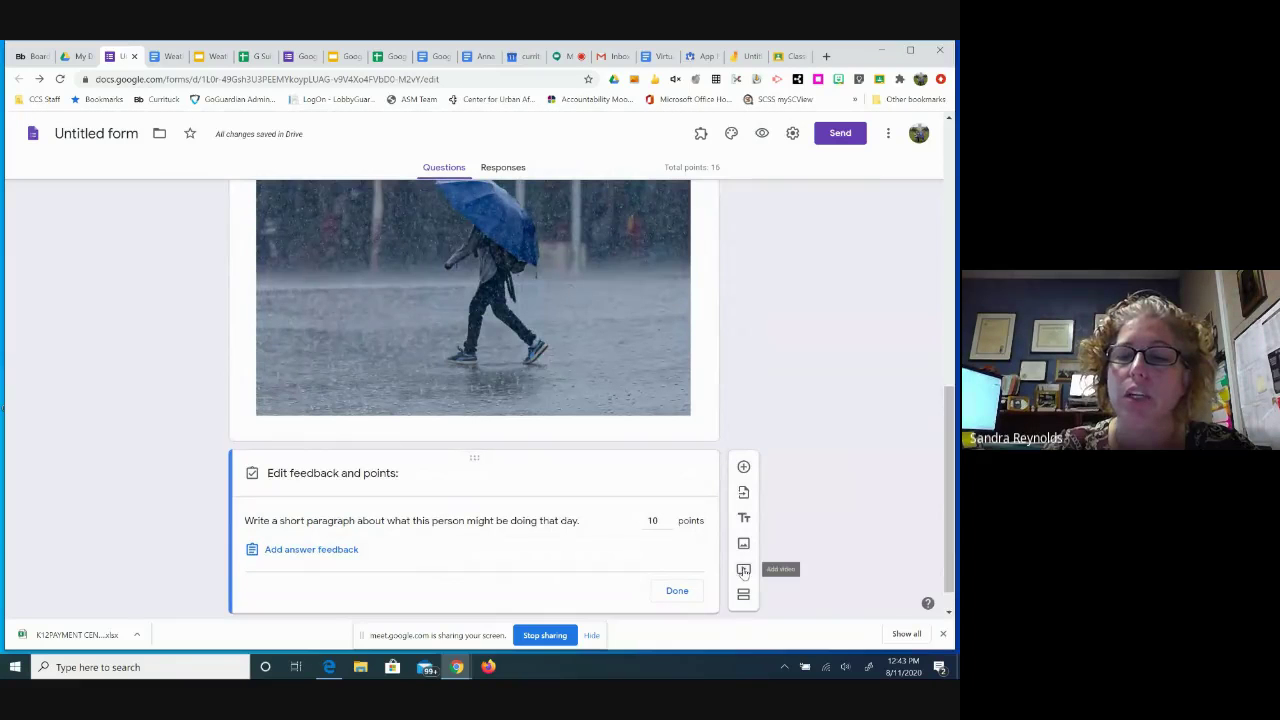
{"action": "scroll", "coordinate": [850, 520], "scroll_direction": "down", "scroll_amount": 1}
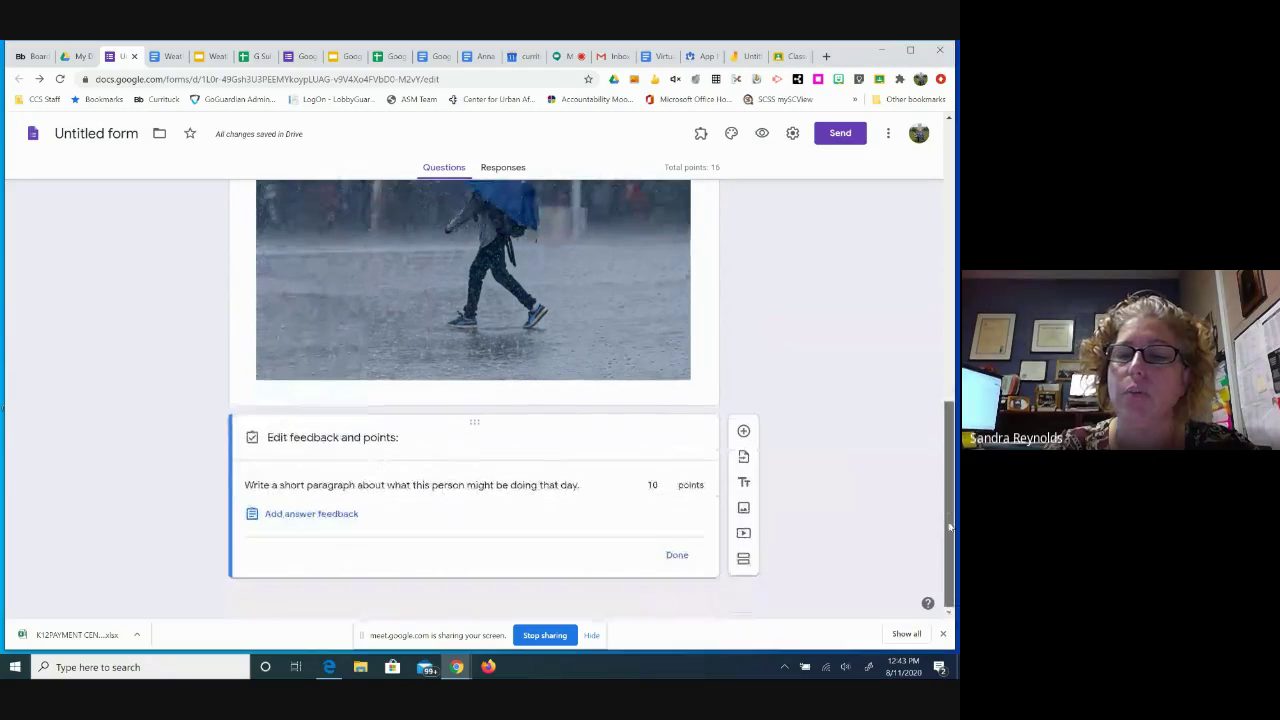
Insert the 'Types Of Clouds' YouTube video found by searching 'cloud types'.
{"action": "left_click", "coordinate": [744, 534]}
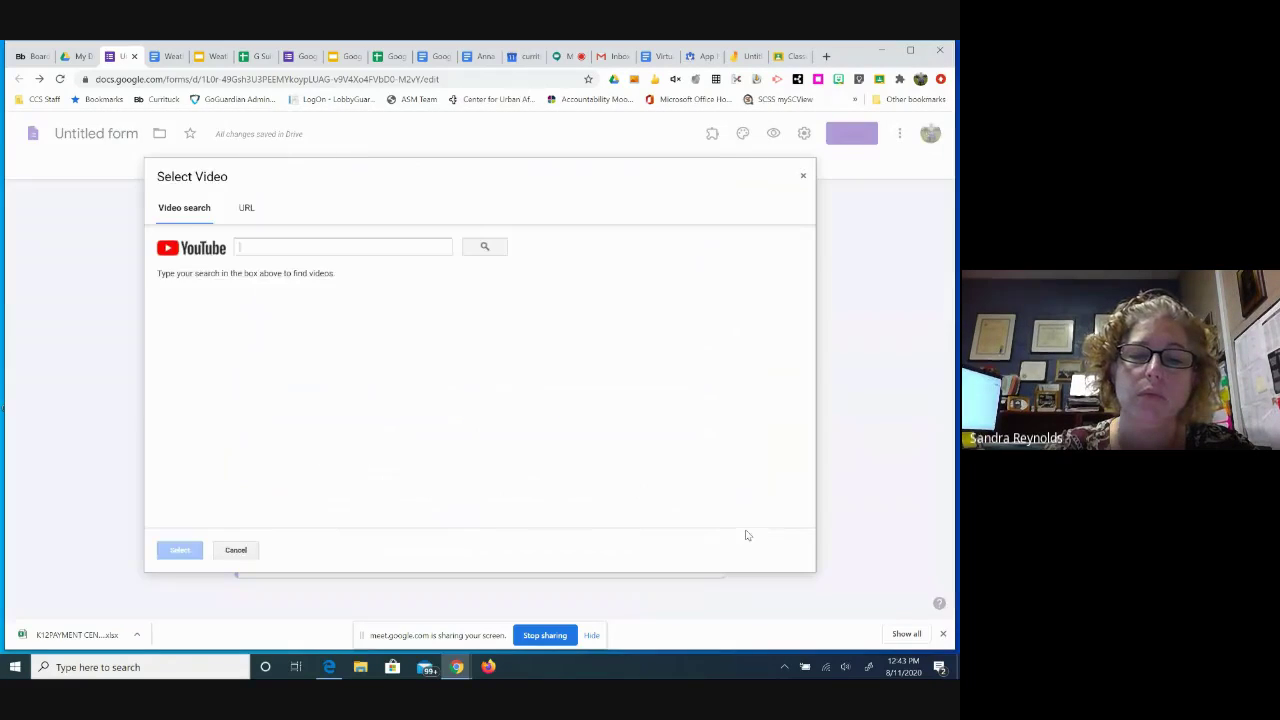
{"action": "left_click", "coordinate": [245, 211]}
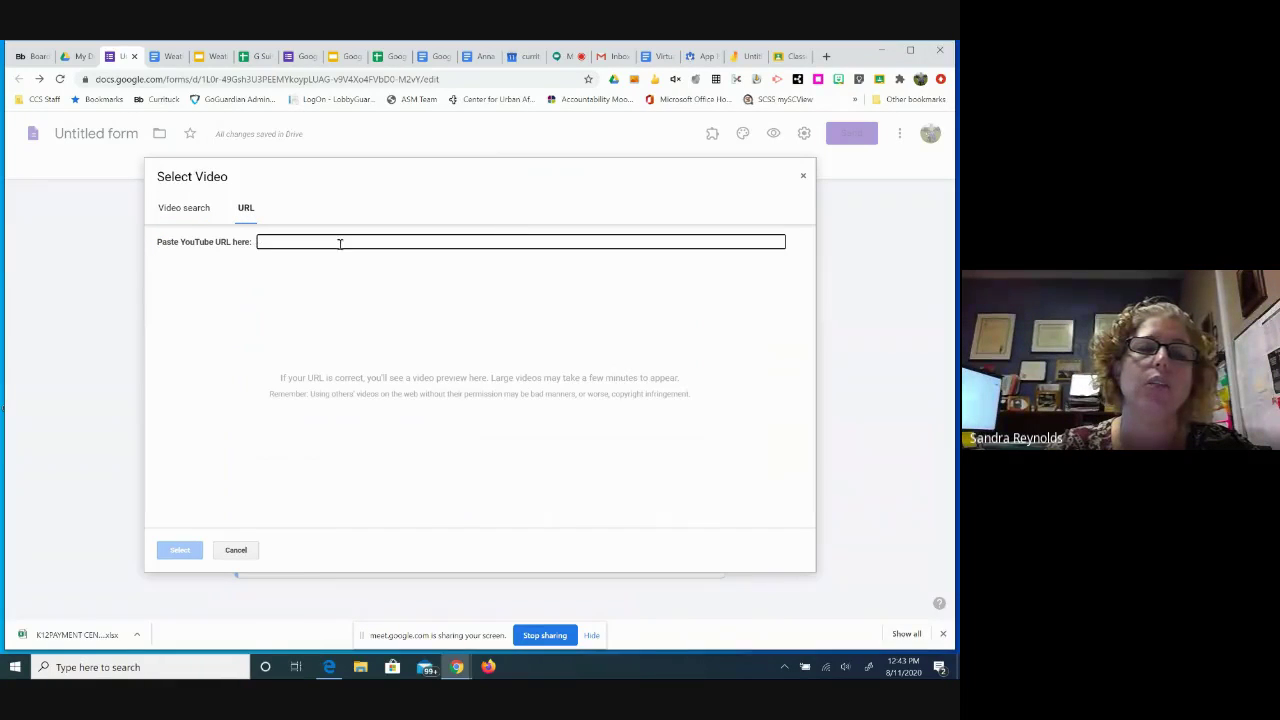
{"action": "left_click", "coordinate": [185, 211]}
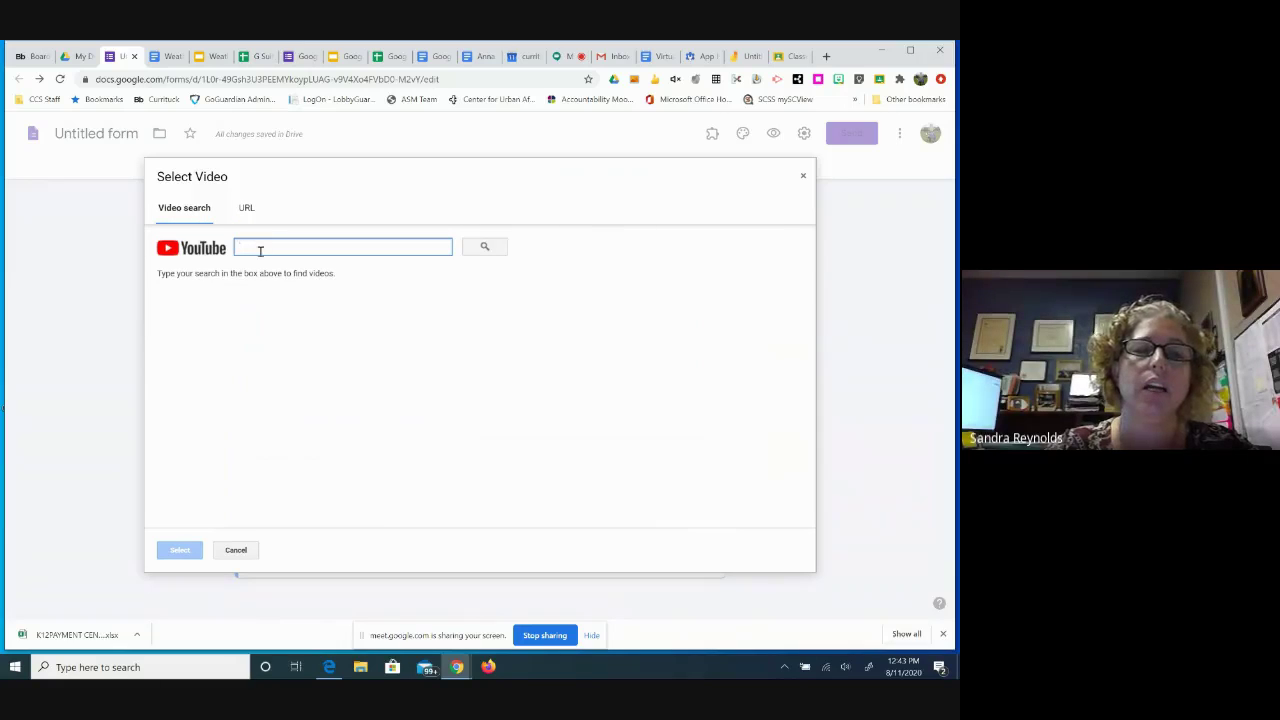
{"action": "type", "text": "cloud t"}
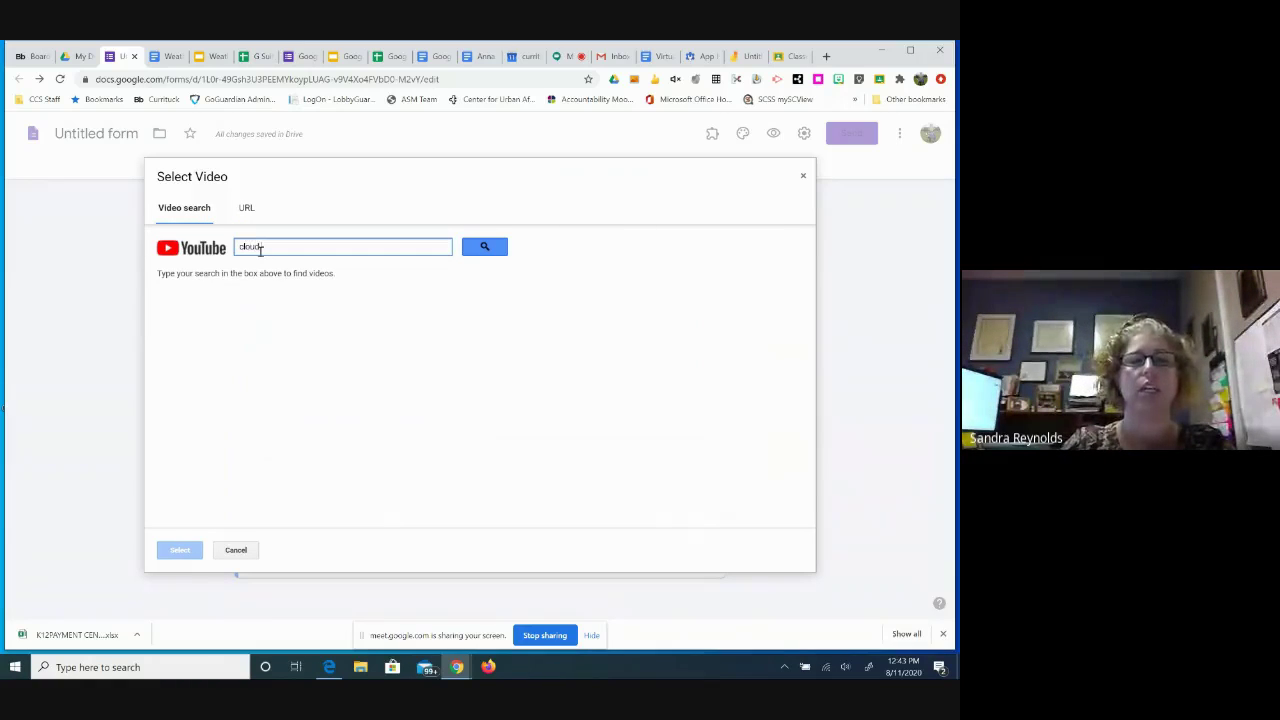
{"action": "type", "text": "ypes"}
{"action": "key", "text": "Return"}
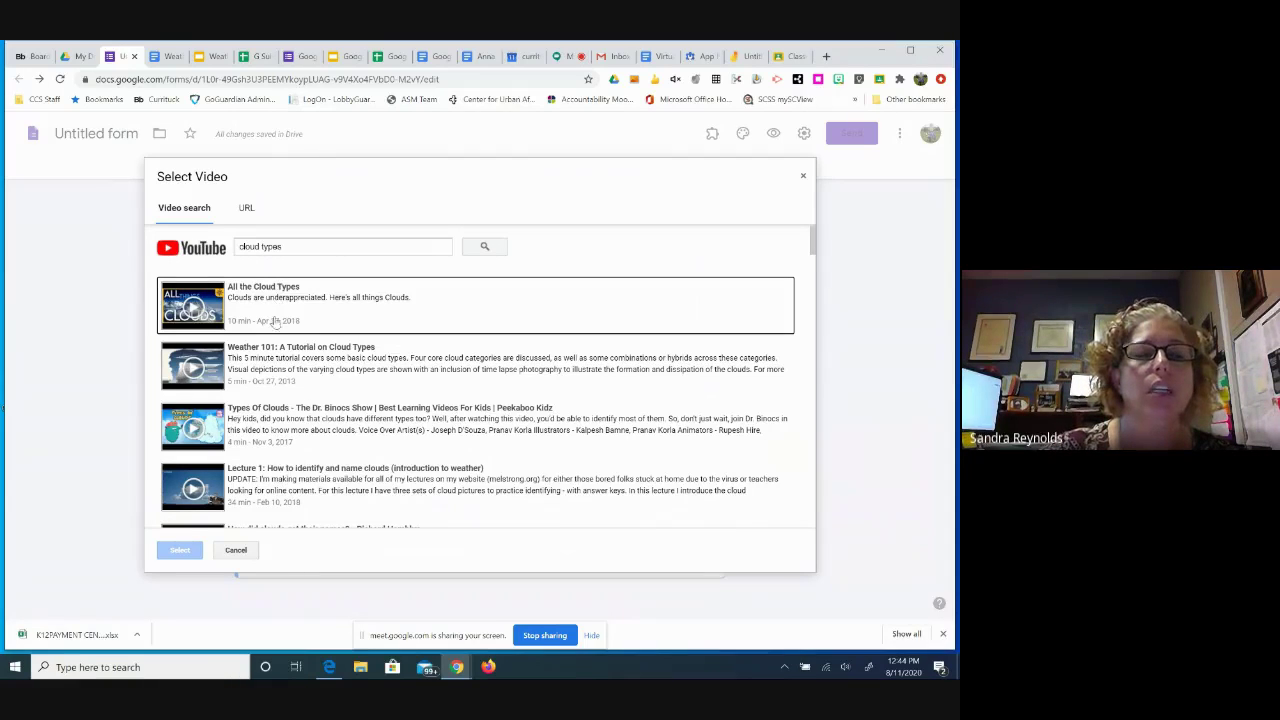
{"action": "double_click", "coordinate": [295, 428]}
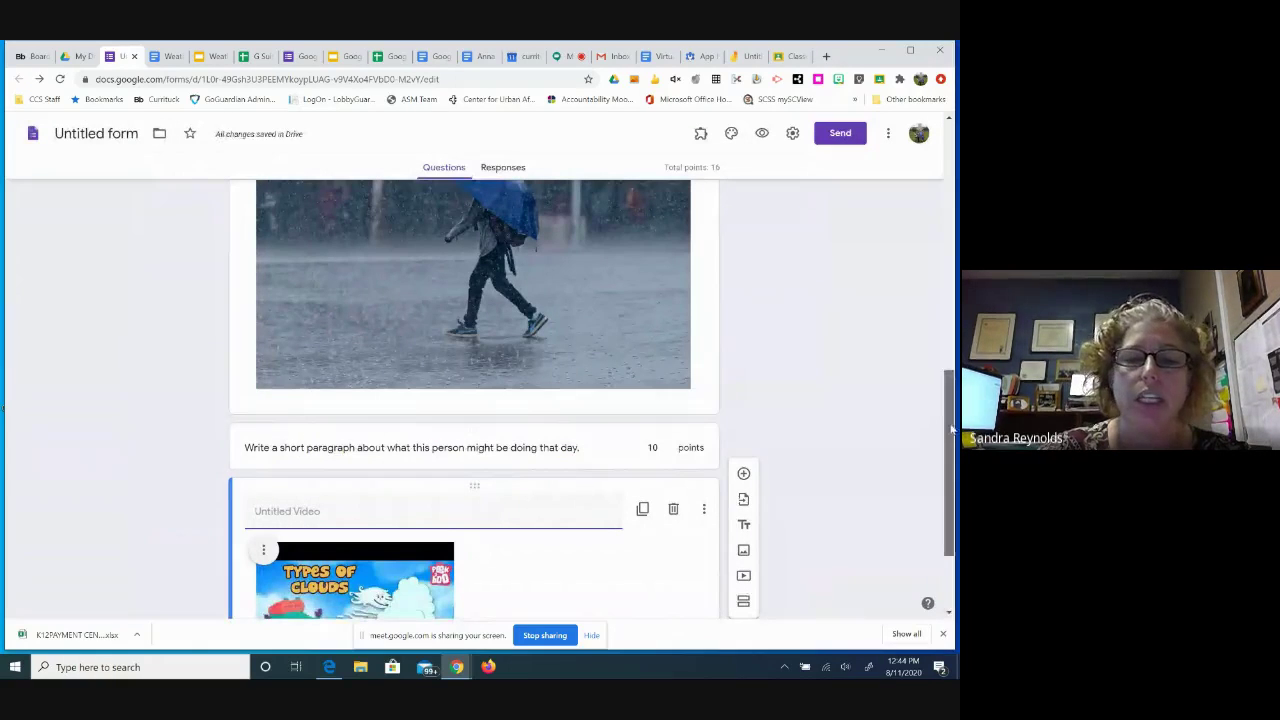
Center-align the Types Of Clouds video in its card.
{"action": "left_click_drag", "start_coordinate": [952, 430], "coordinate": [952, 480]}
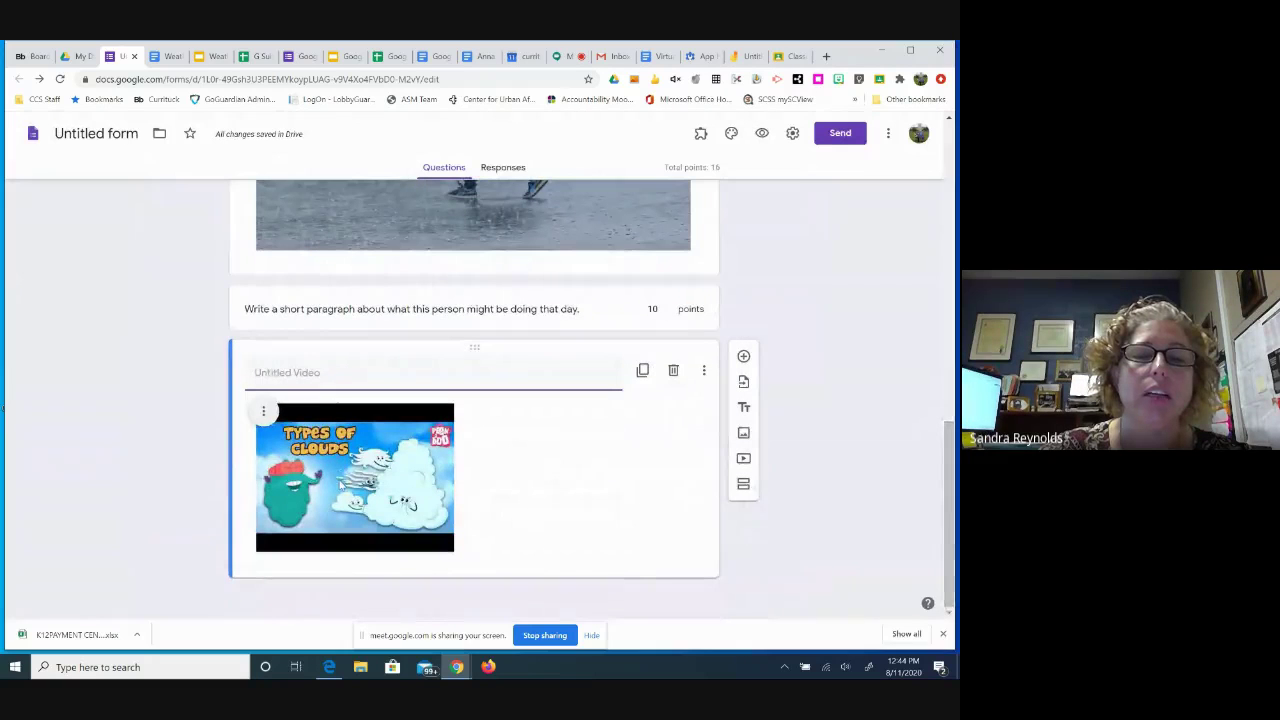
{"action": "left_click", "coordinate": [264, 411]}
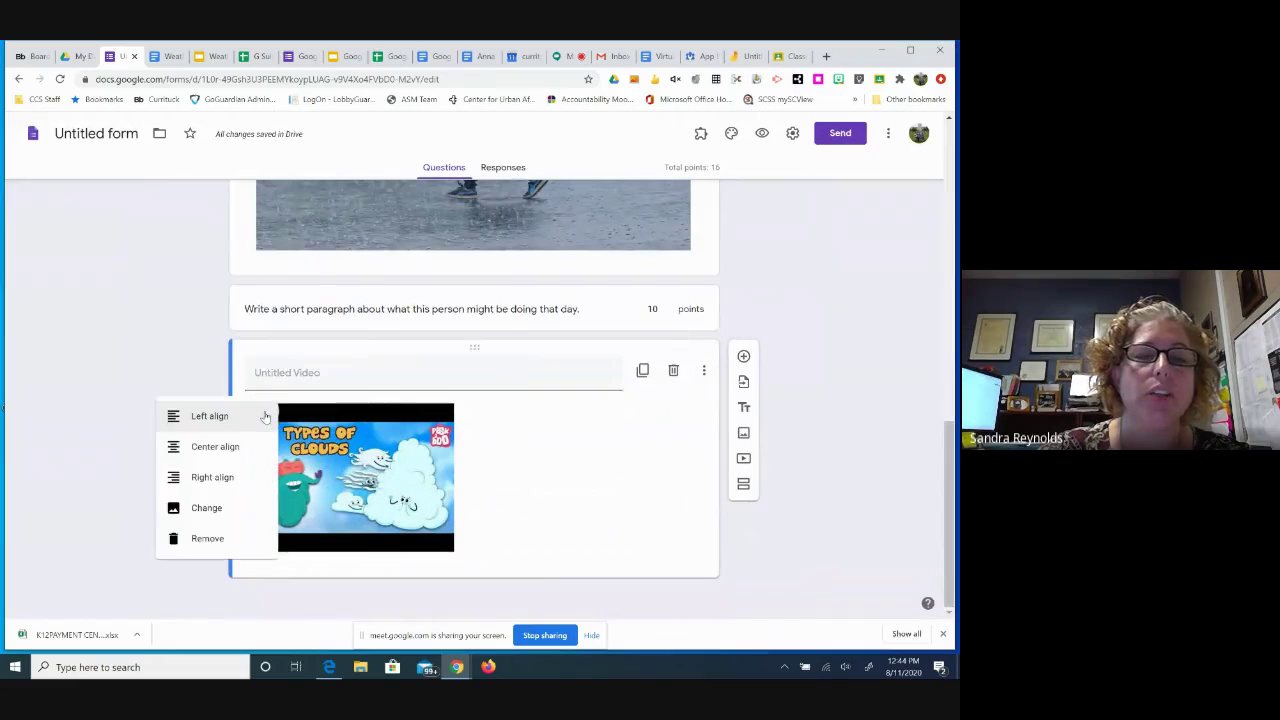
{"action": "left_click", "coordinate": [215, 446]}
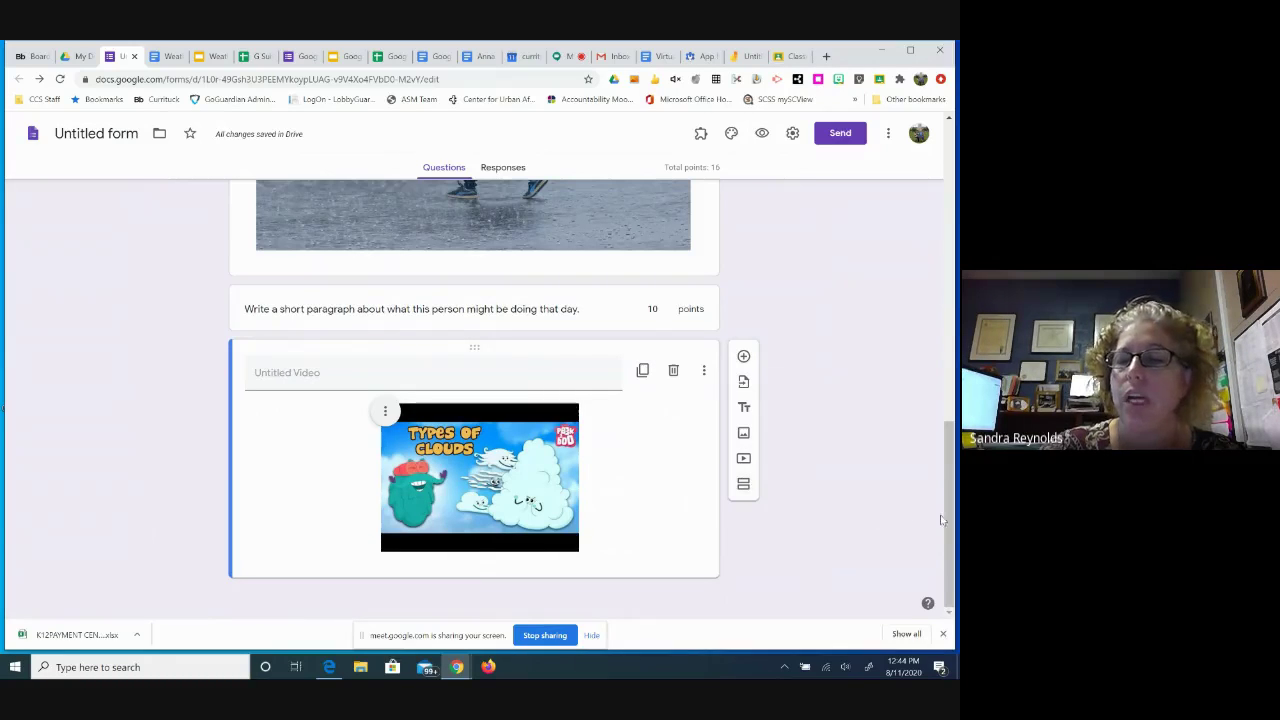
{"action": "left_click_drag", "start_coordinate": [946, 520], "coordinate": [931, 217]}
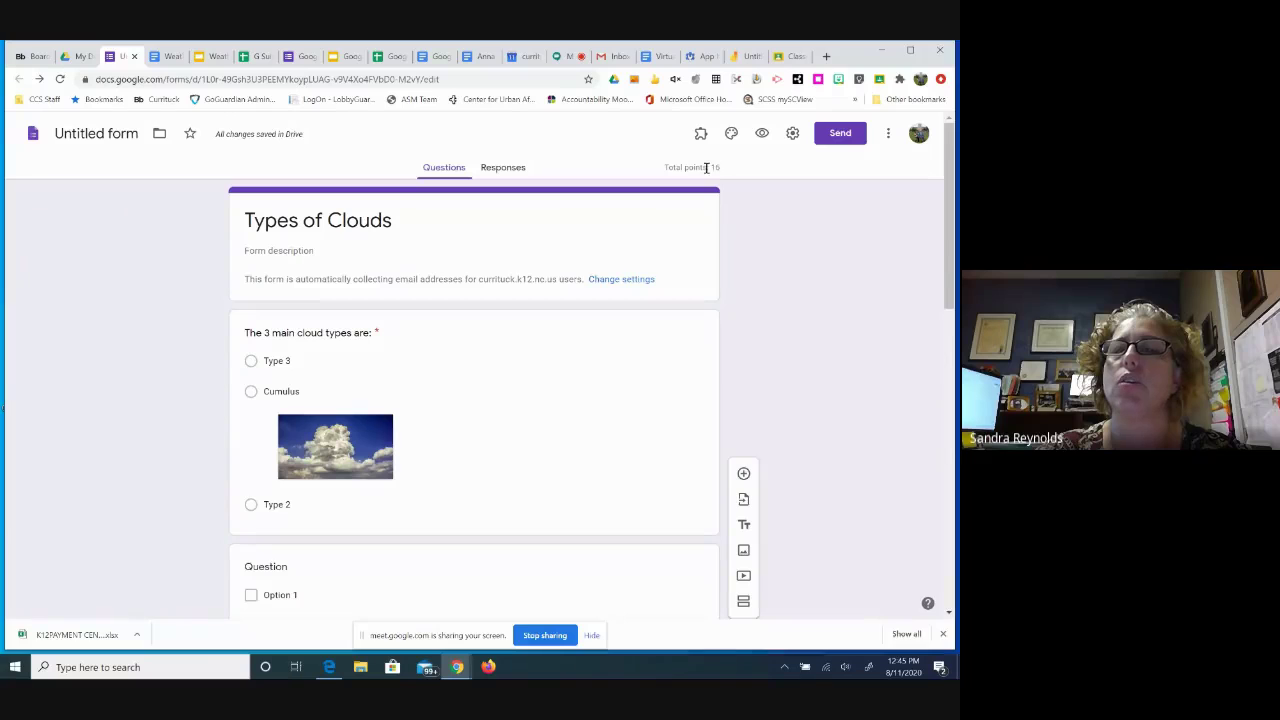
Get a shortened link to the form and copy it.
{"action": "left_click", "coordinate": [843, 138]}
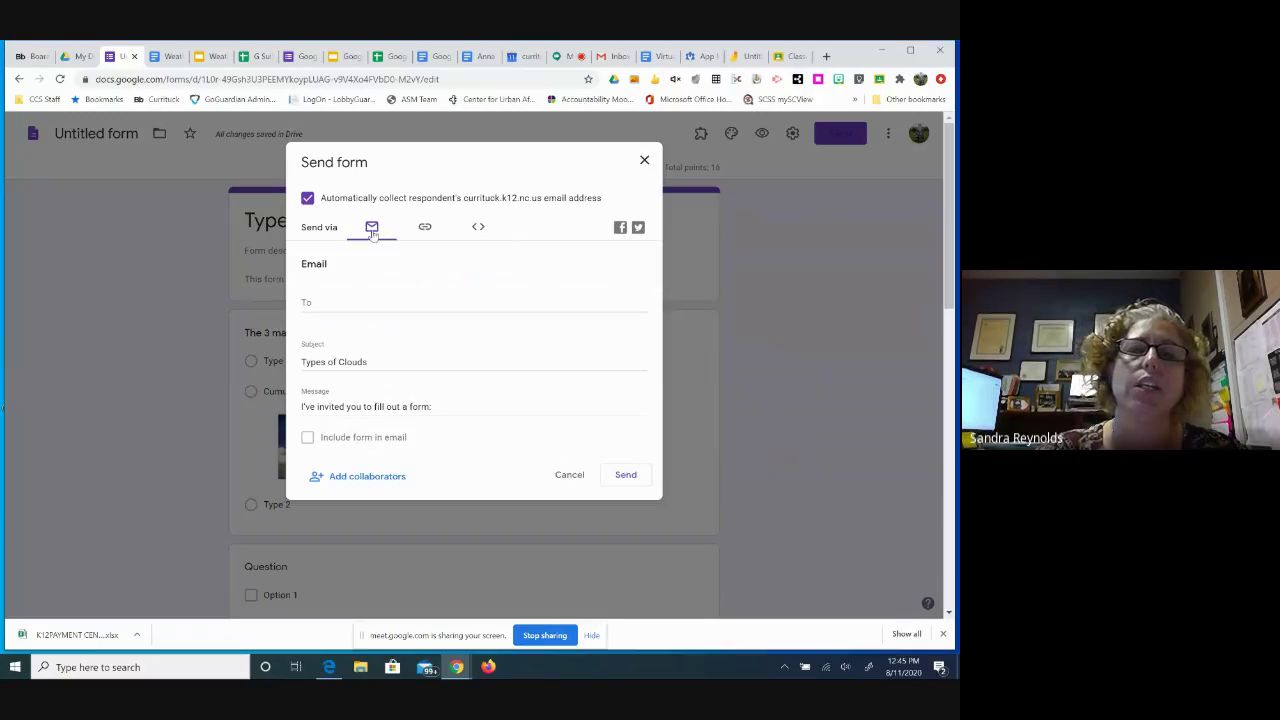
{"action": "left_click", "coordinate": [318, 302]}
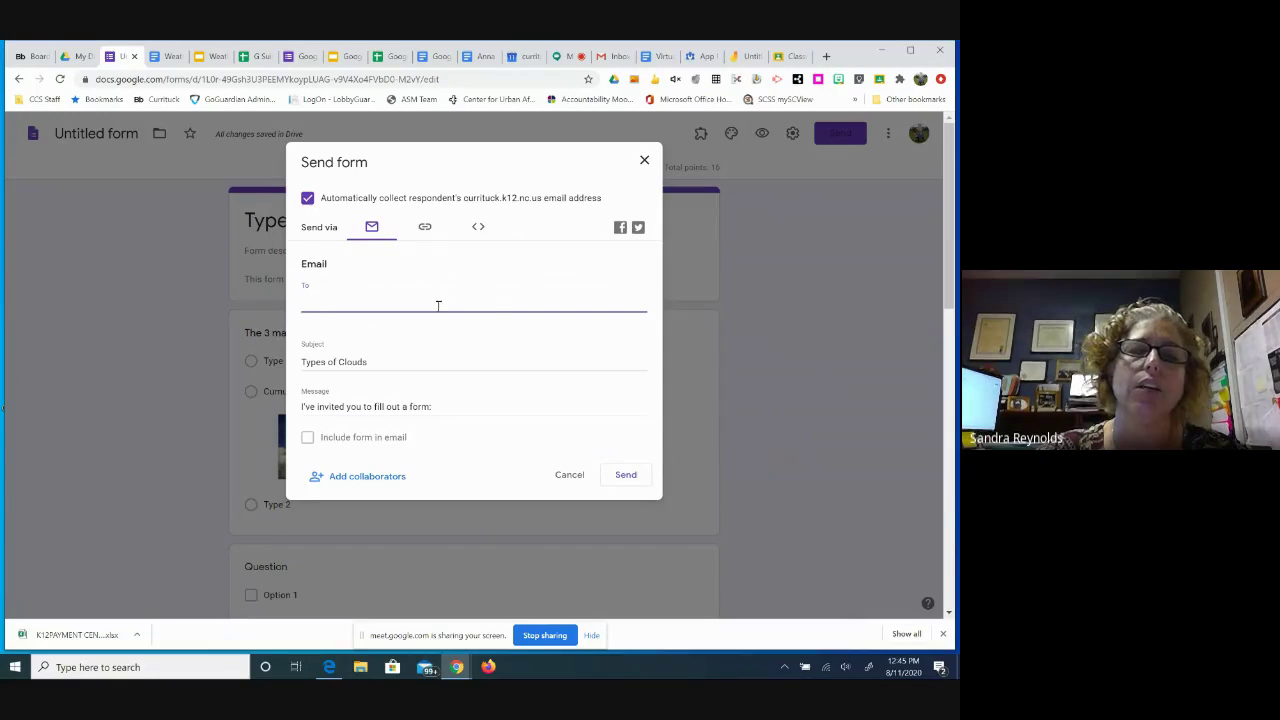
{"action": "left_click", "coordinate": [425, 228]}
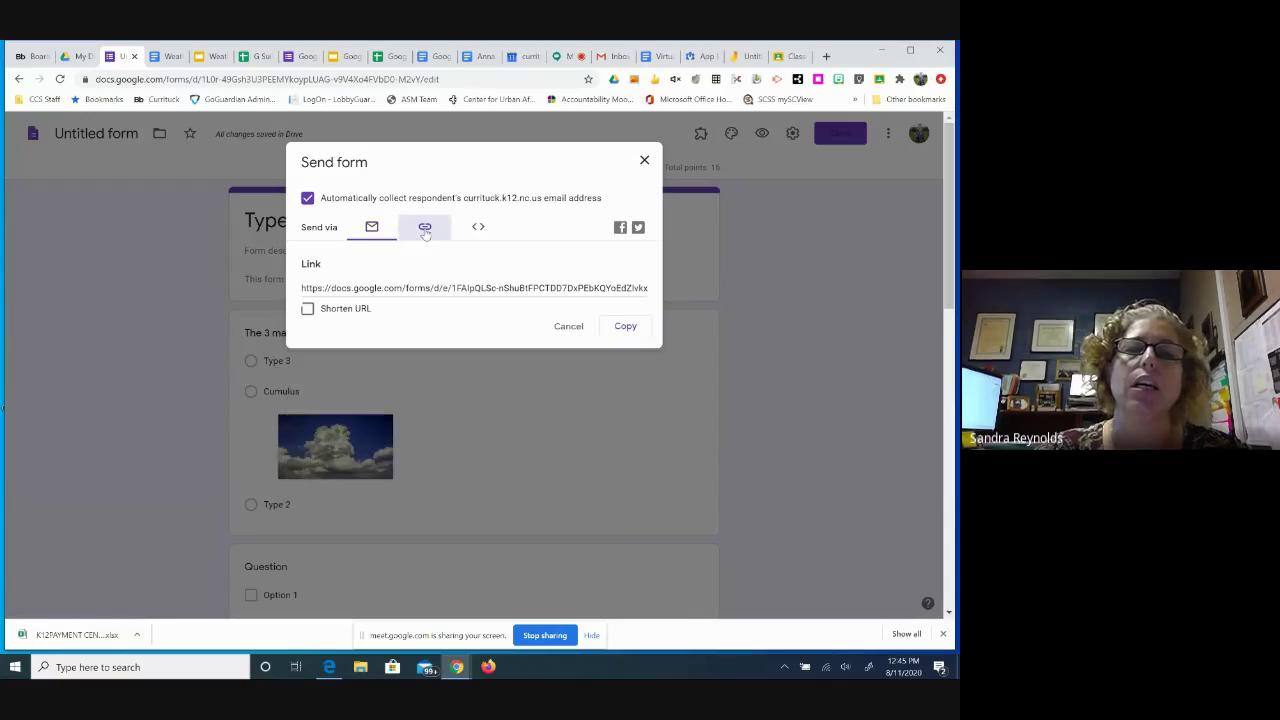
{"action": "left_click", "coordinate": [307, 308]}
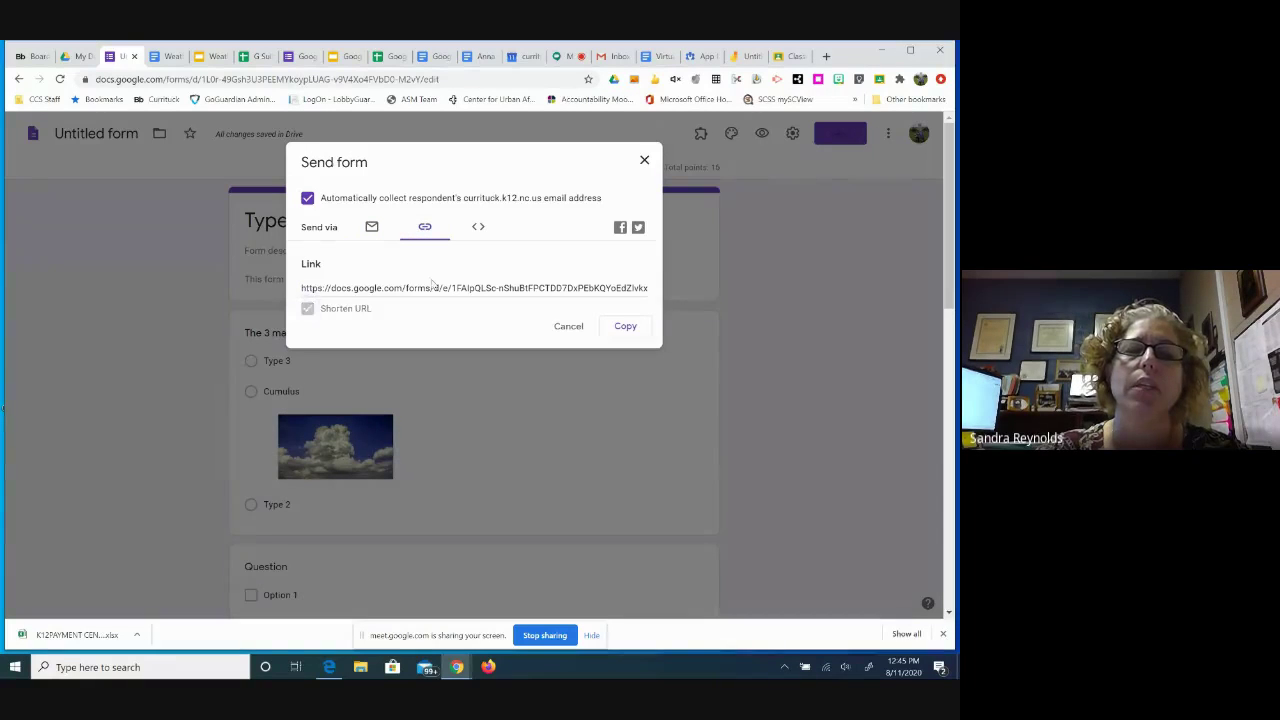
{"action": "left_click", "coordinate": [624, 327]}
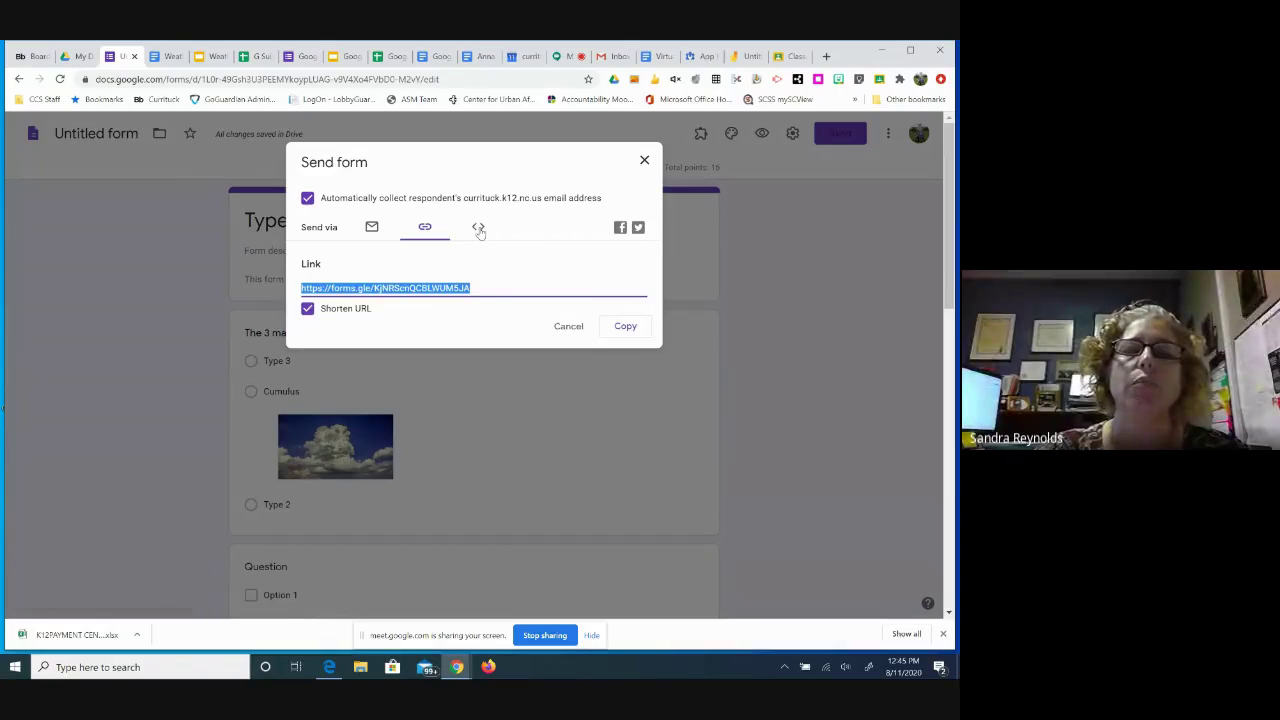
View the embed code, then cancel sending with automatic email collection unchecked.
{"action": "left_click", "coordinate": [478, 229]}
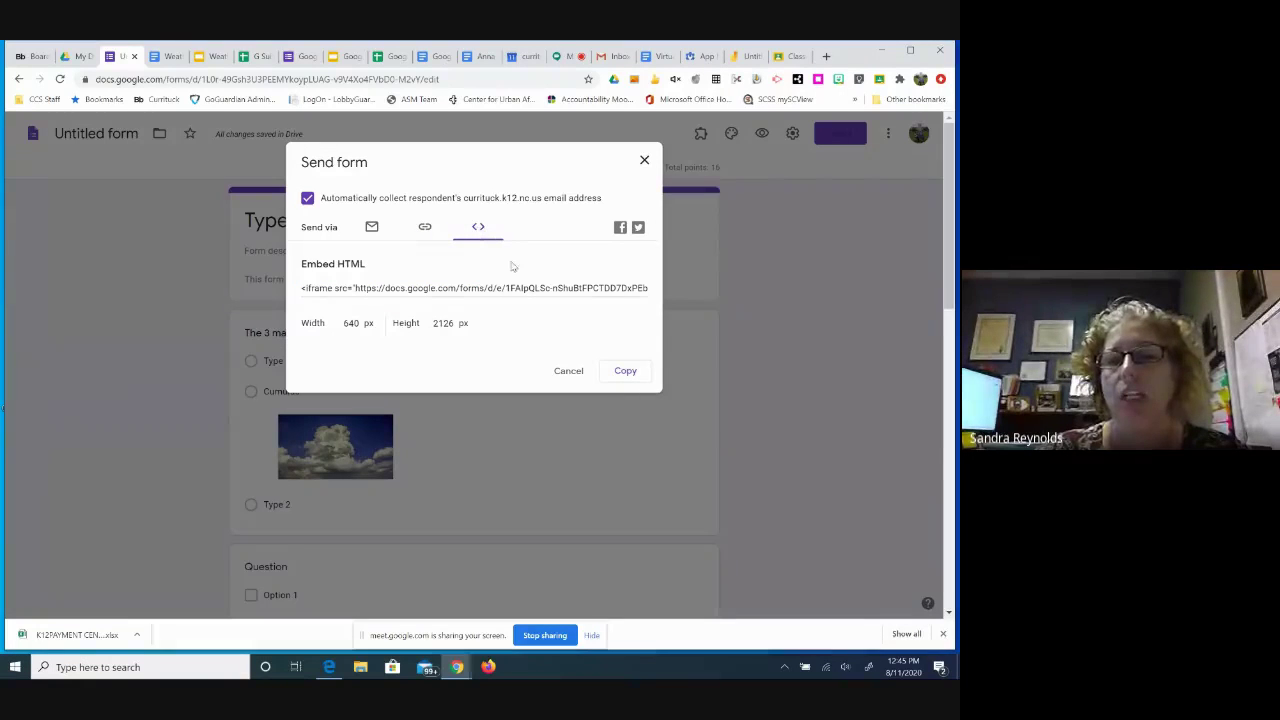
{"action": "left_click", "coordinate": [308, 199]}
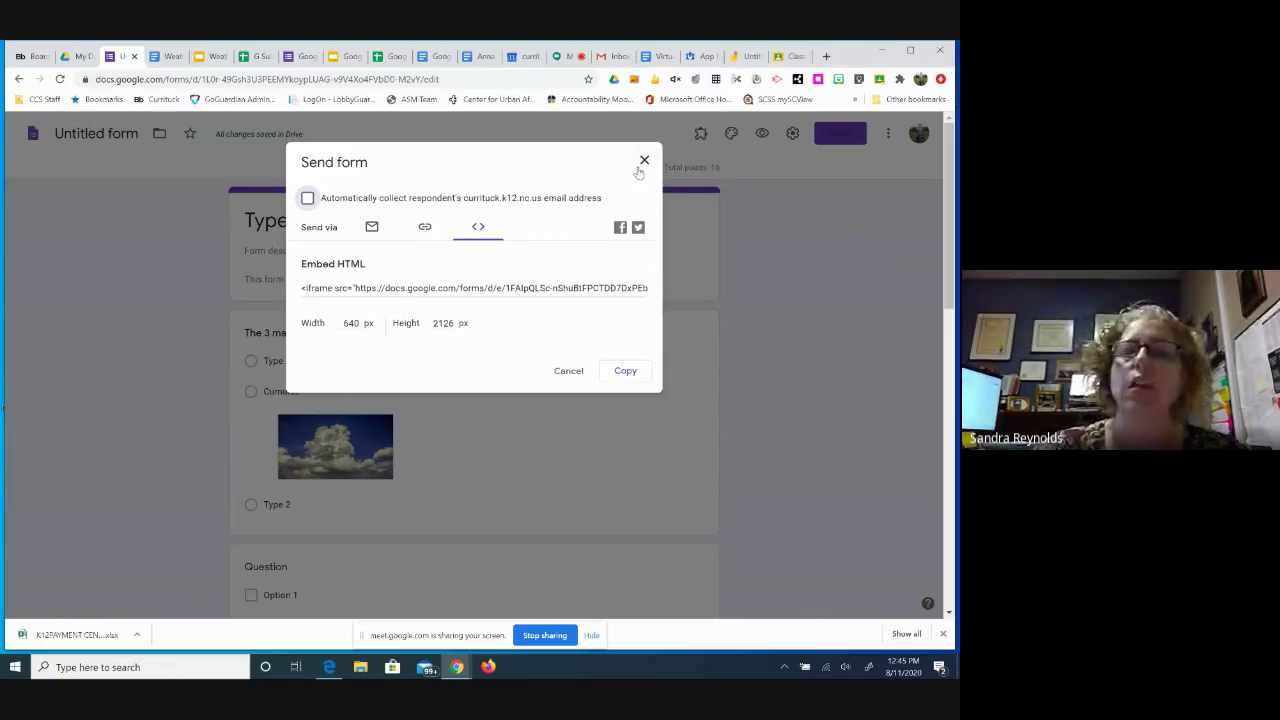
{"action": "left_click", "coordinate": [570, 370]}
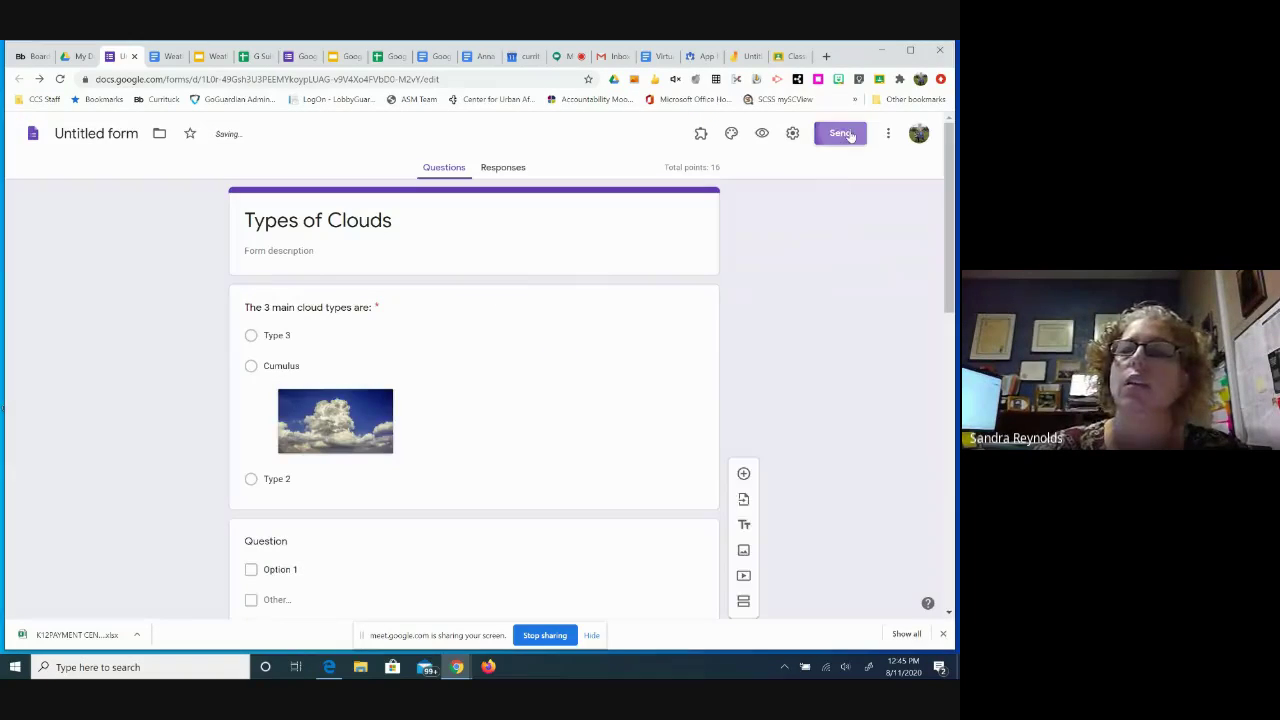
Add a suggested school contact as e-mail recipient, leaving automatic email collection off.
{"action": "left_click", "coordinate": [840, 133]}
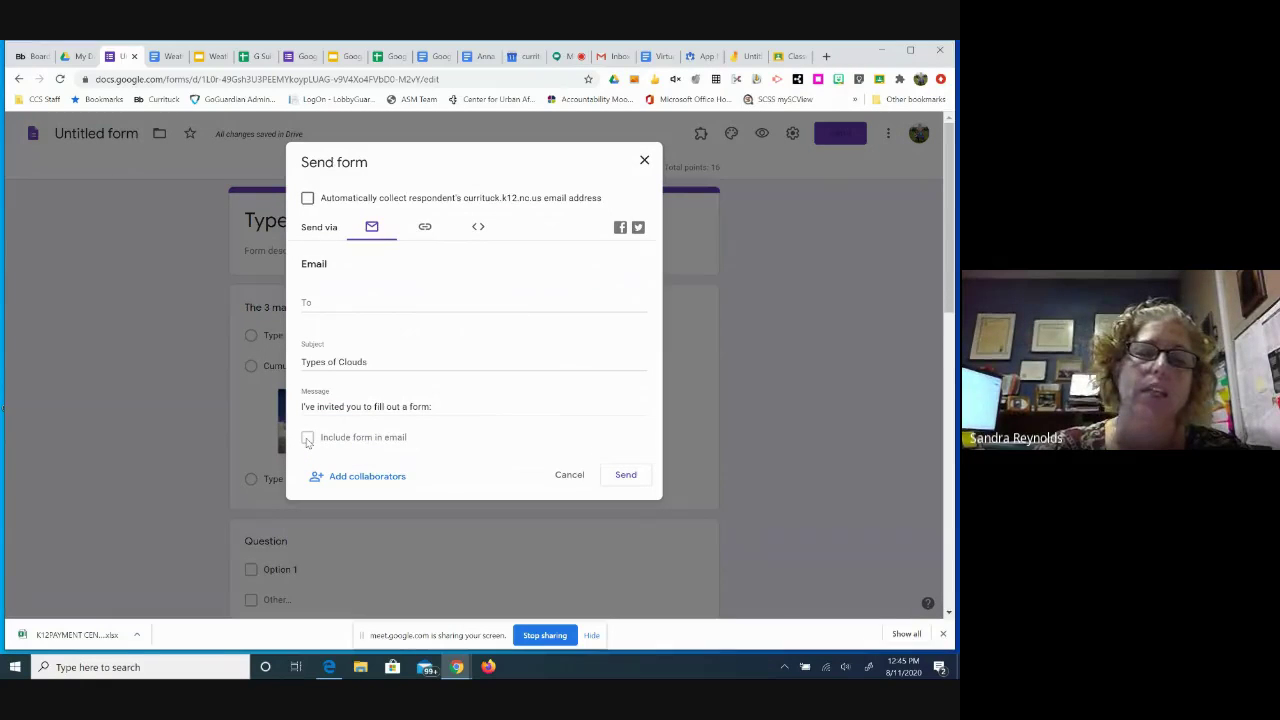
{"action": "left_click", "coordinate": [336, 303]}
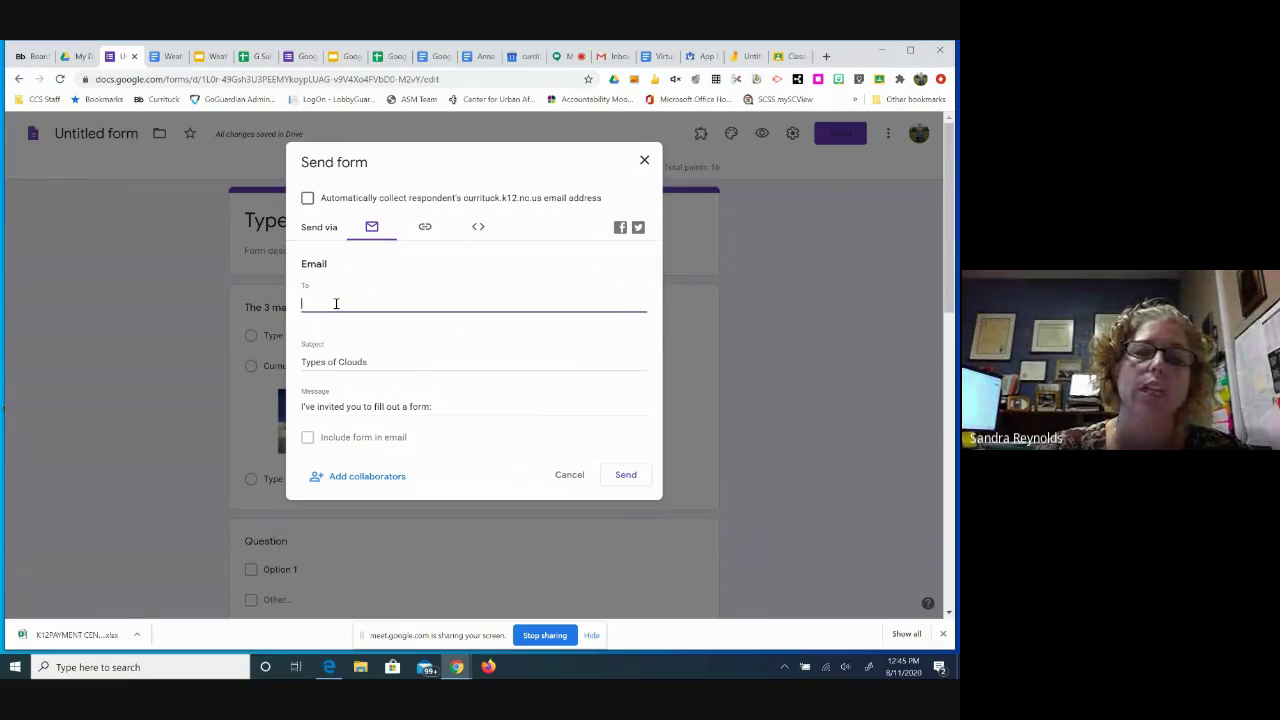
{"action": "type", "text": "kath"}
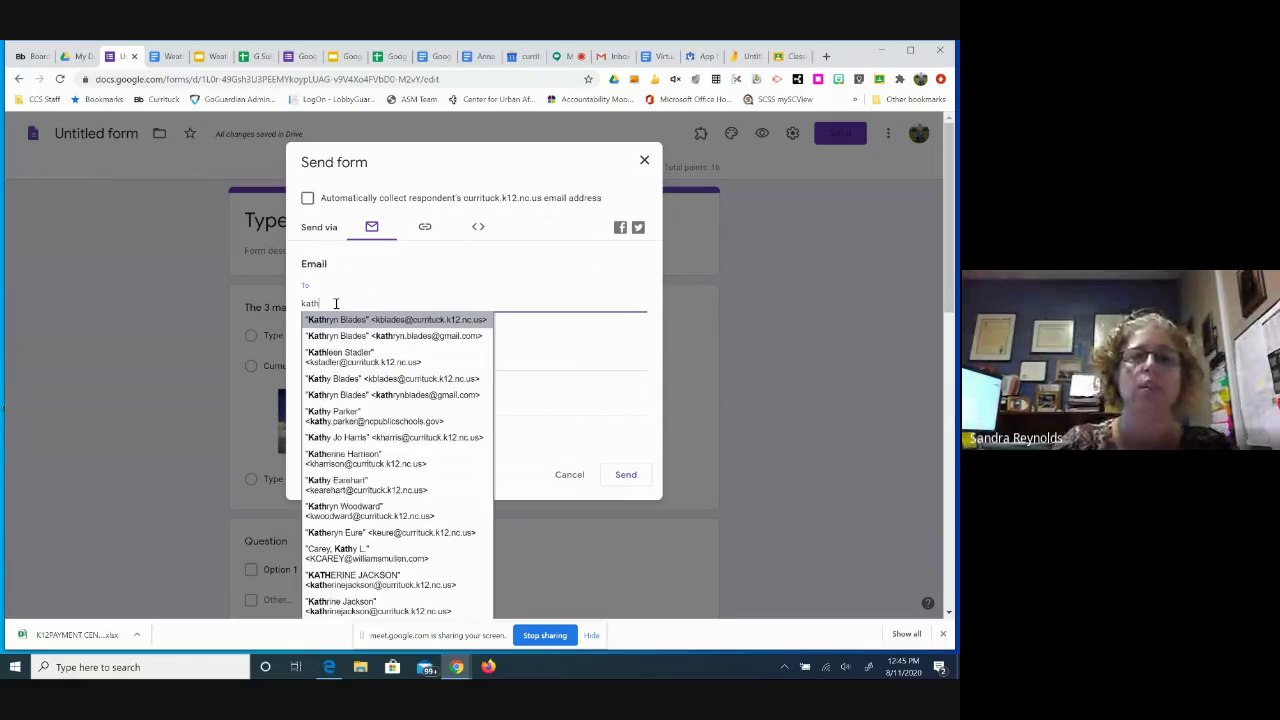
{"action": "left_click", "coordinate": [343, 322]}
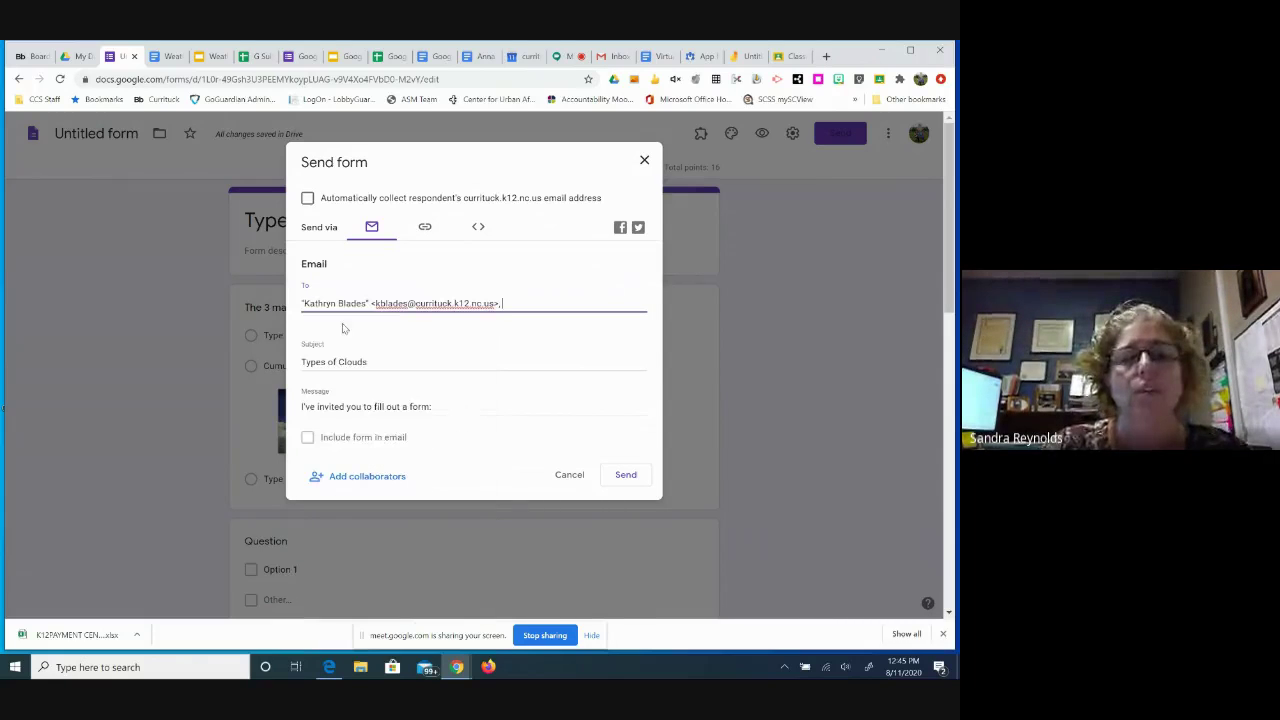
{"action": "left_click", "coordinate": [317, 438]}
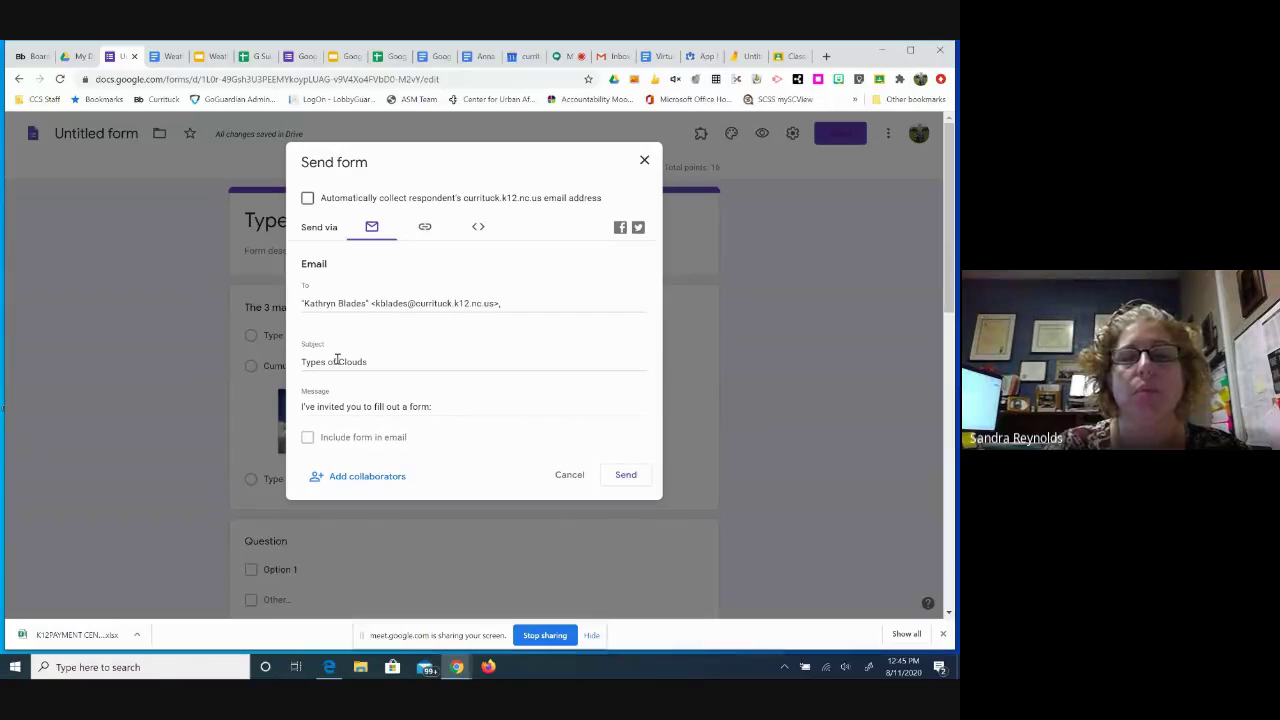
{"action": "left_click", "coordinate": [308, 198]}
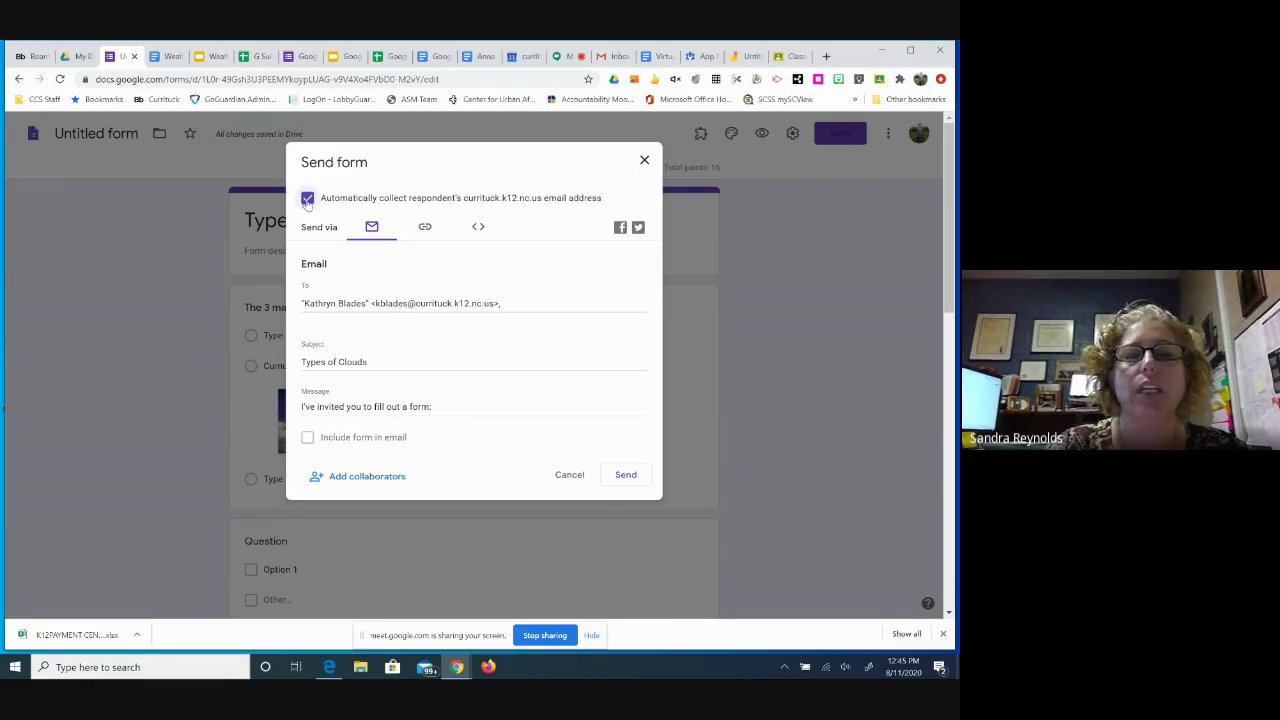
{"action": "left_click", "coordinate": [308, 199]}
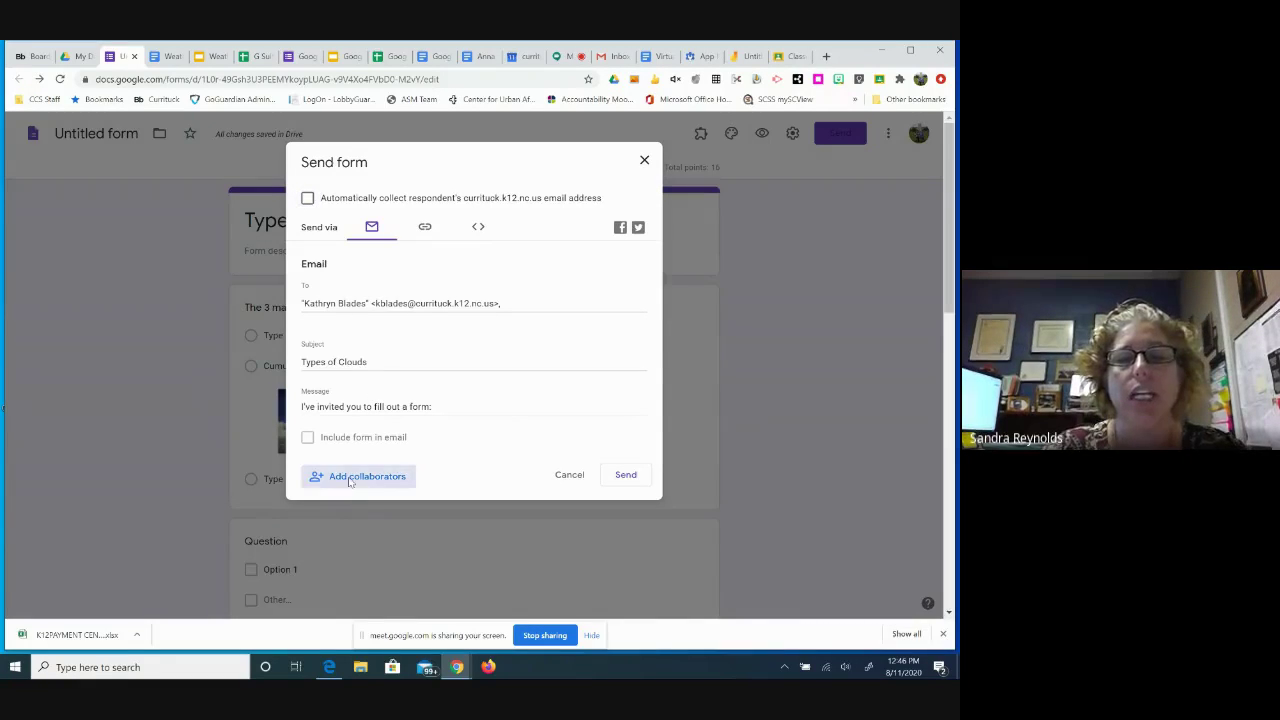
Pick a colleague as a potential editor, review the role options, then back out without adding them.
{"action": "left_click", "coordinate": [349, 478]}
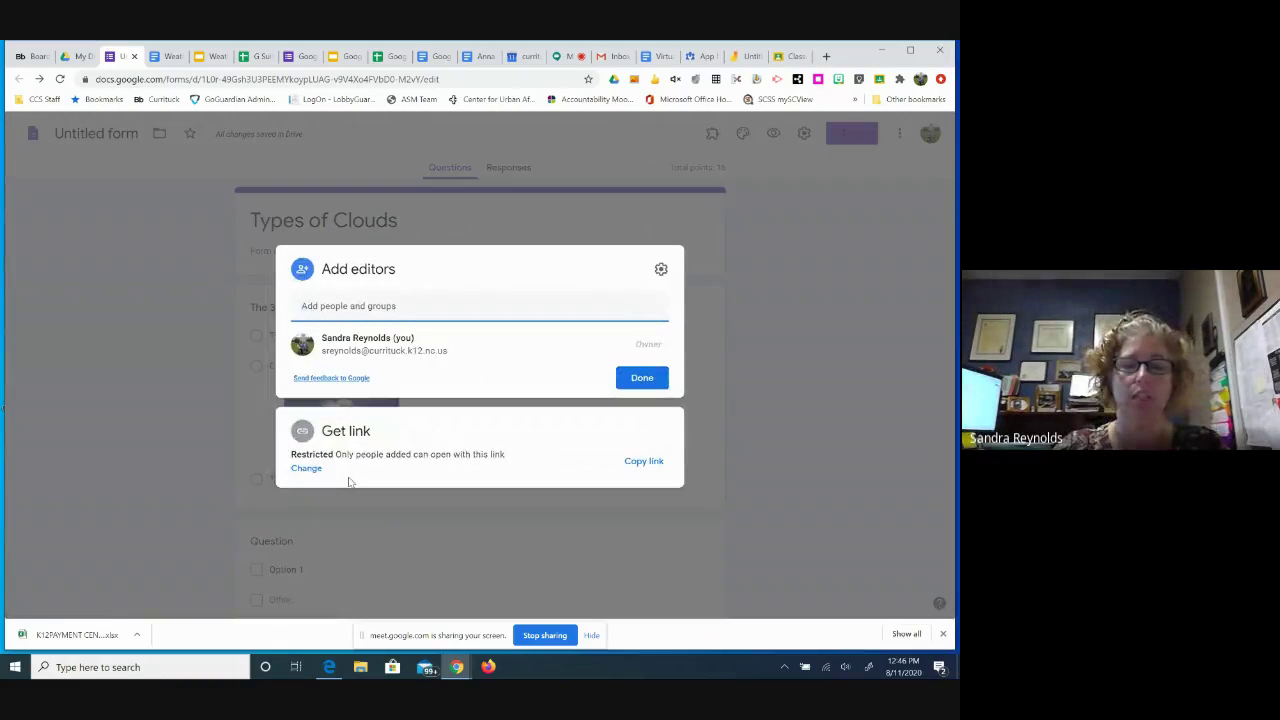
{"action": "type", "text": "ste"}
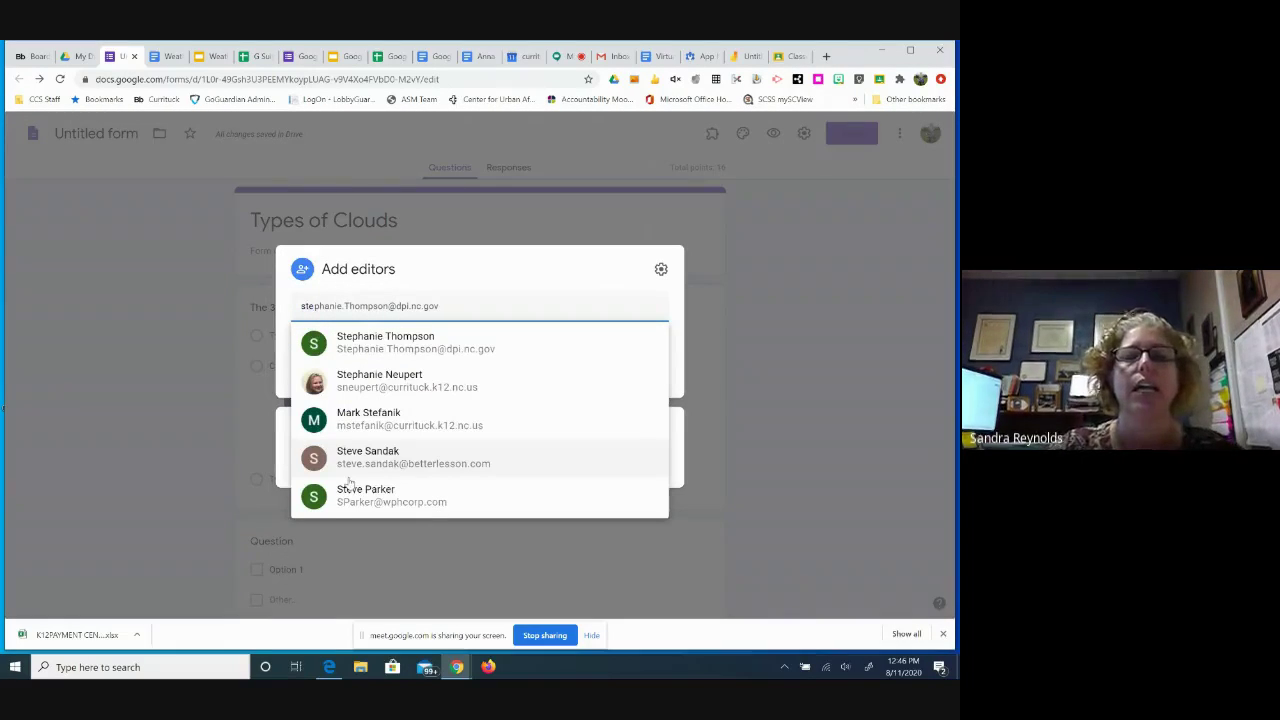
{"action": "left_click", "coordinate": [374, 390]}
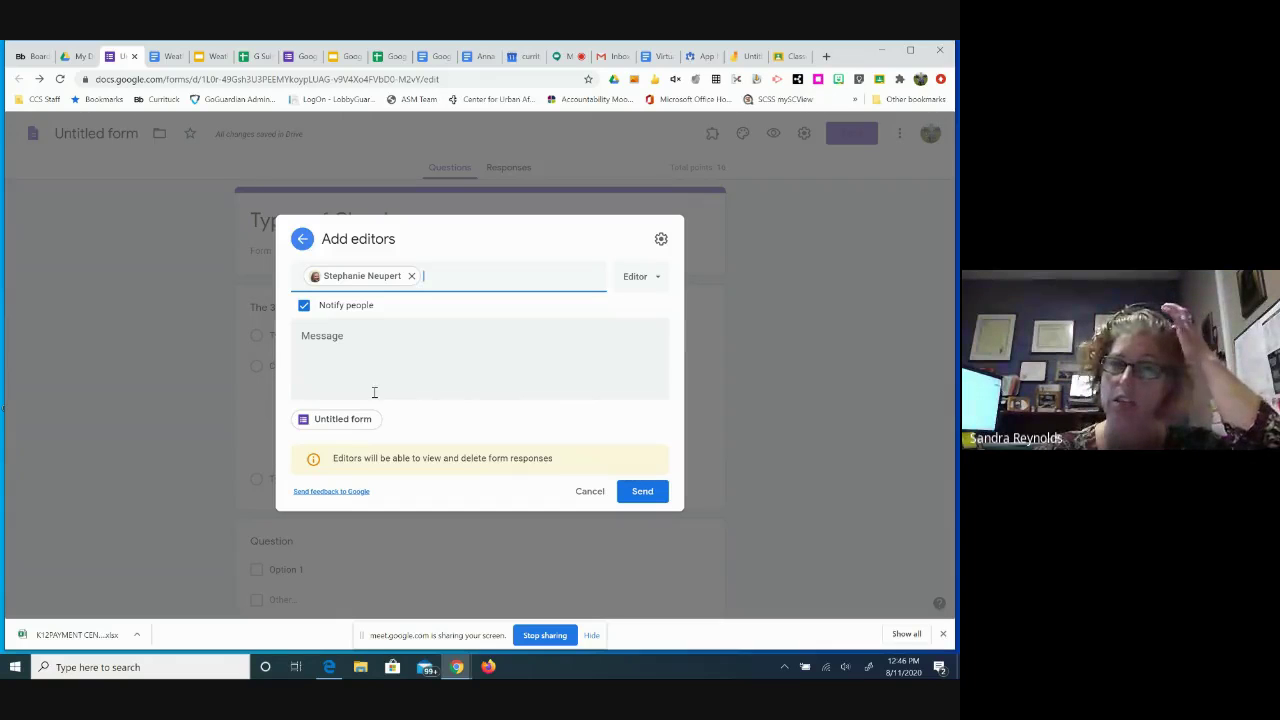
{"action": "left_click", "coordinate": [655, 277]}
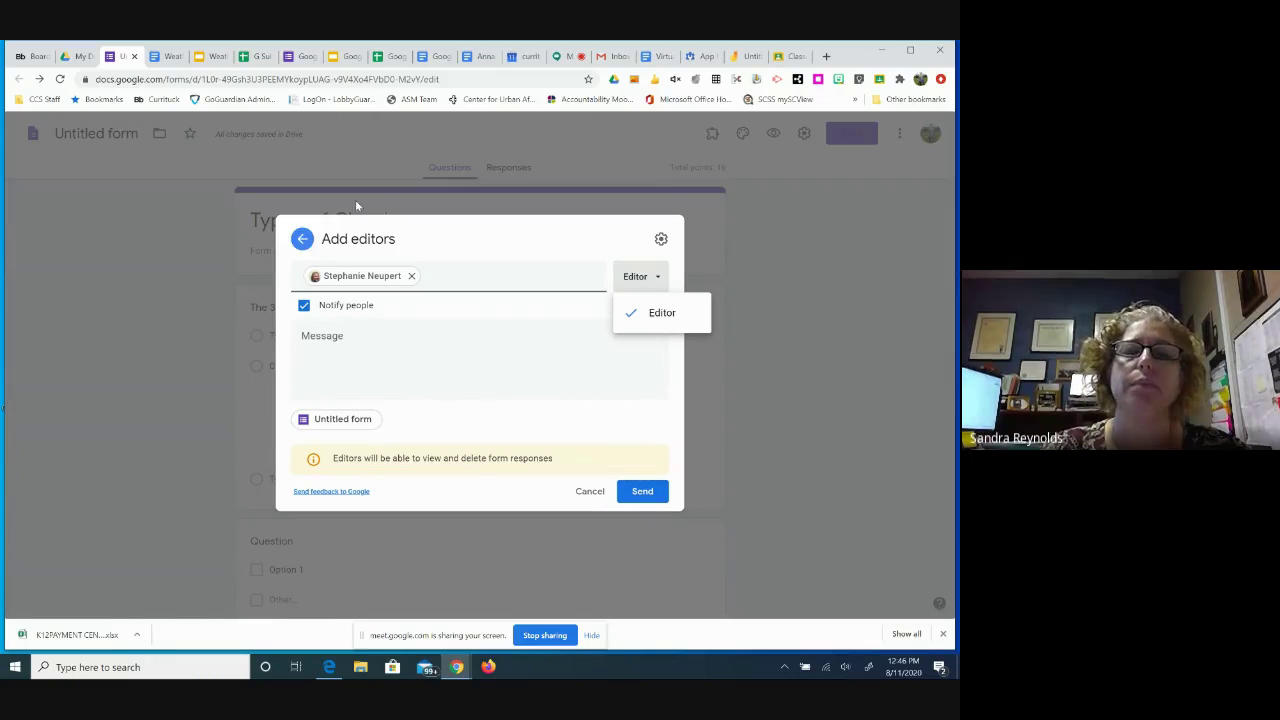
{"action": "left_click", "coordinate": [302, 238]}
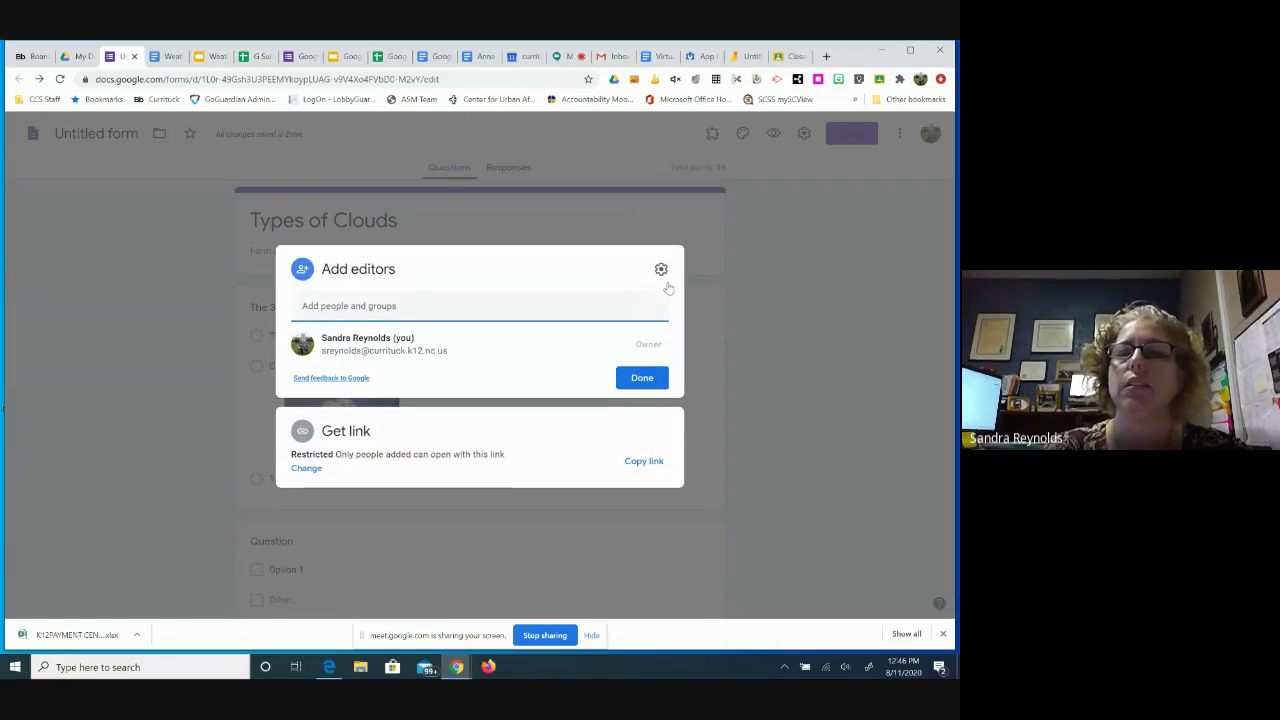
Set link access to 'Anyone with the link' as Editor and close the sharing window.
{"action": "left_click", "coordinate": [306, 469]}
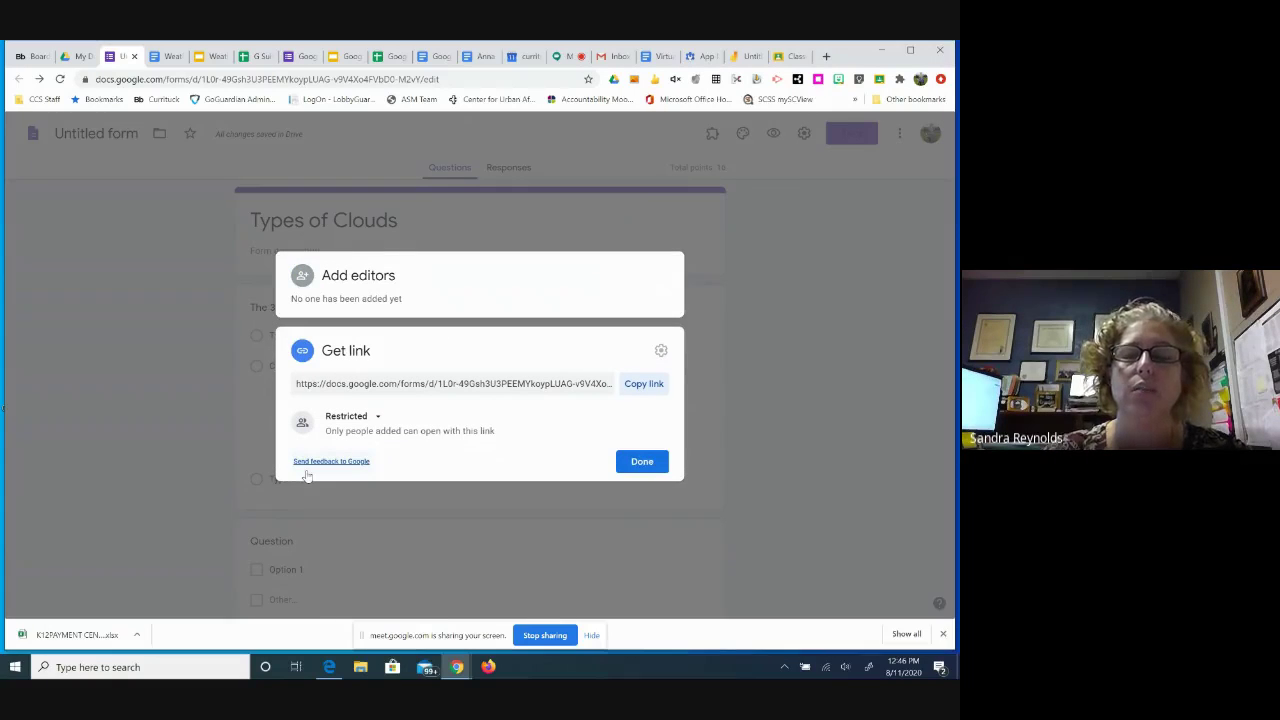
{"action": "left_click", "coordinate": [378, 419]}
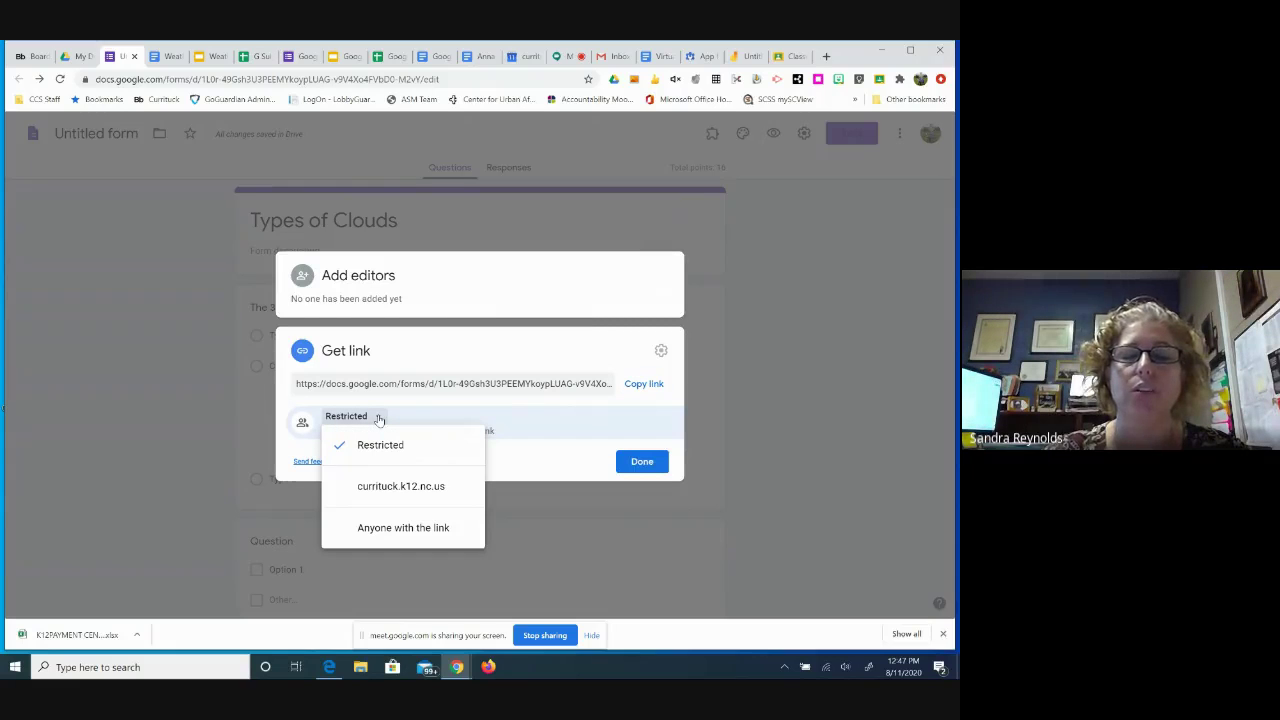
{"action": "left_click", "coordinate": [395, 486]}
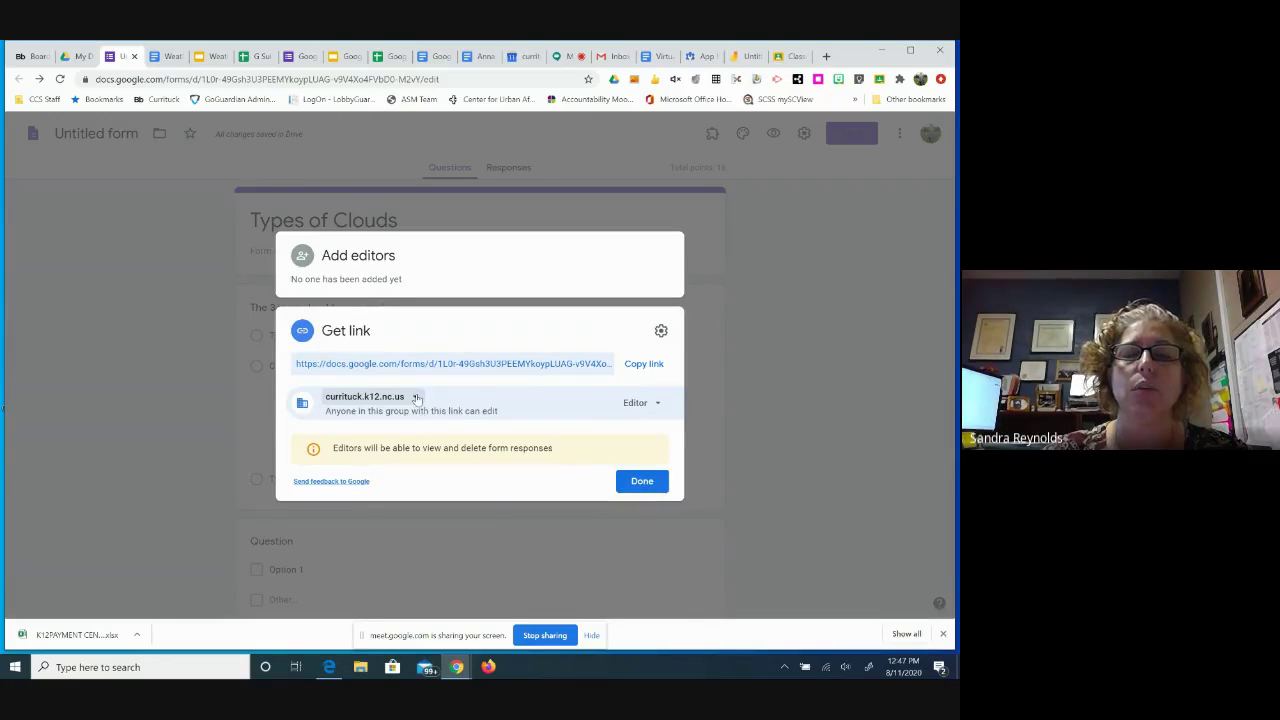
{"action": "left_click", "coordinate": [415, 397]}
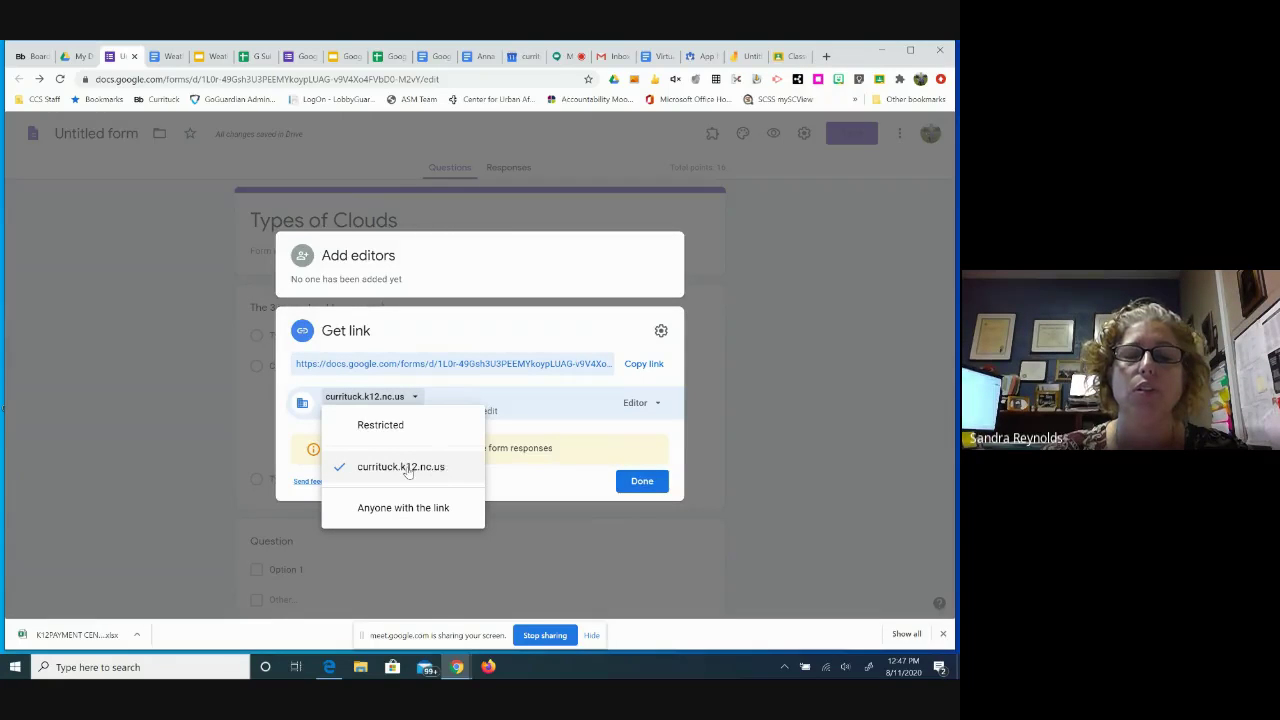
{"action": "left_click", "coordinate": [446, 512]}
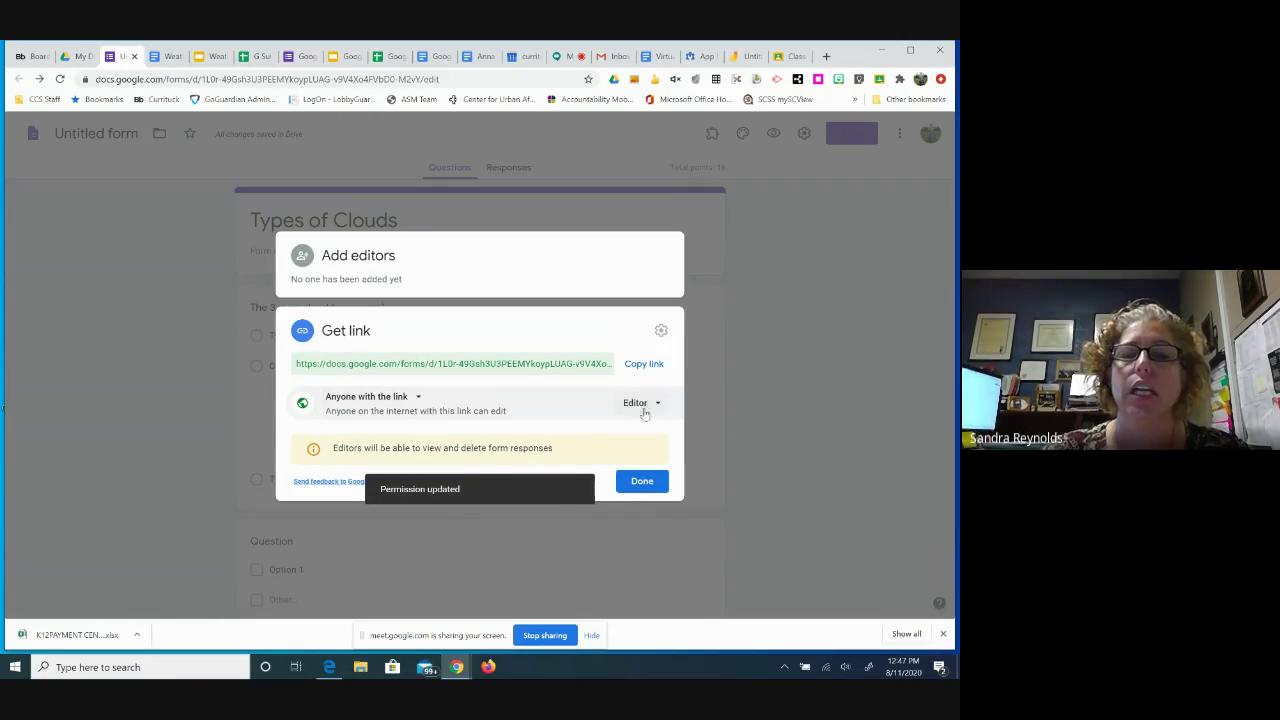
{"action": "left_click", "coordinate": [658, 404]}
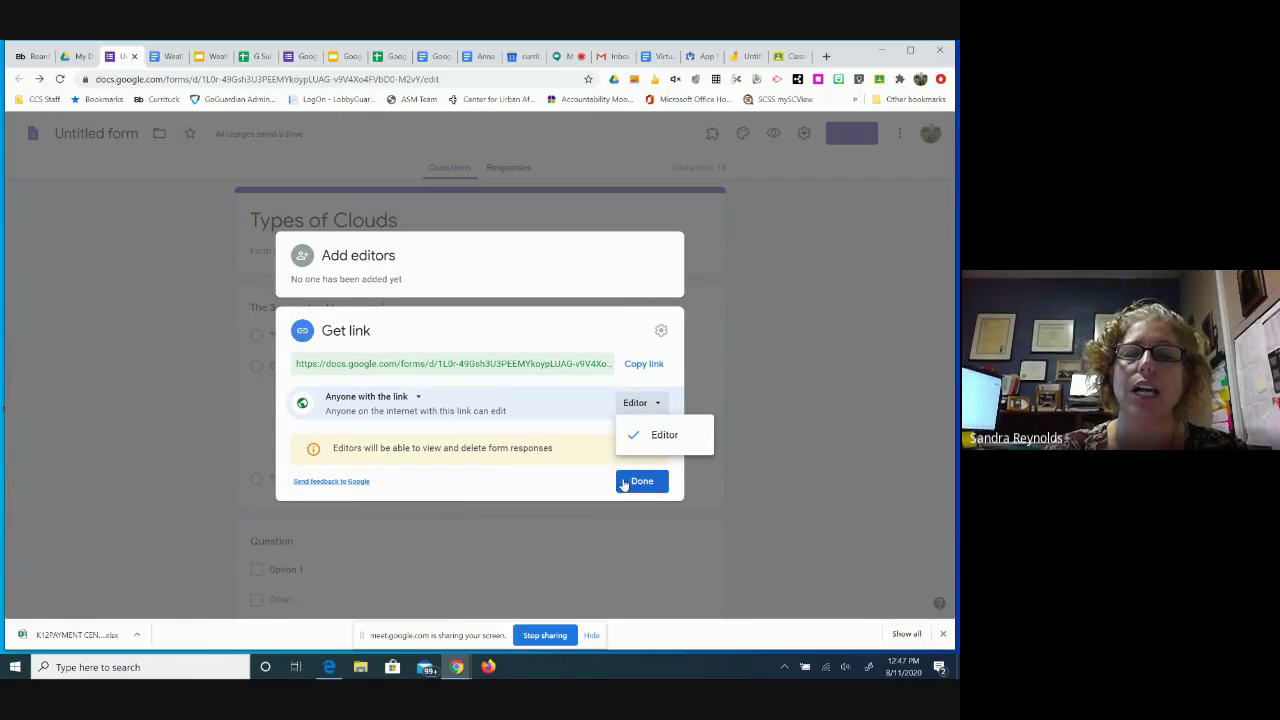
{"action": "left_click", "coordinate": [630, 484]}
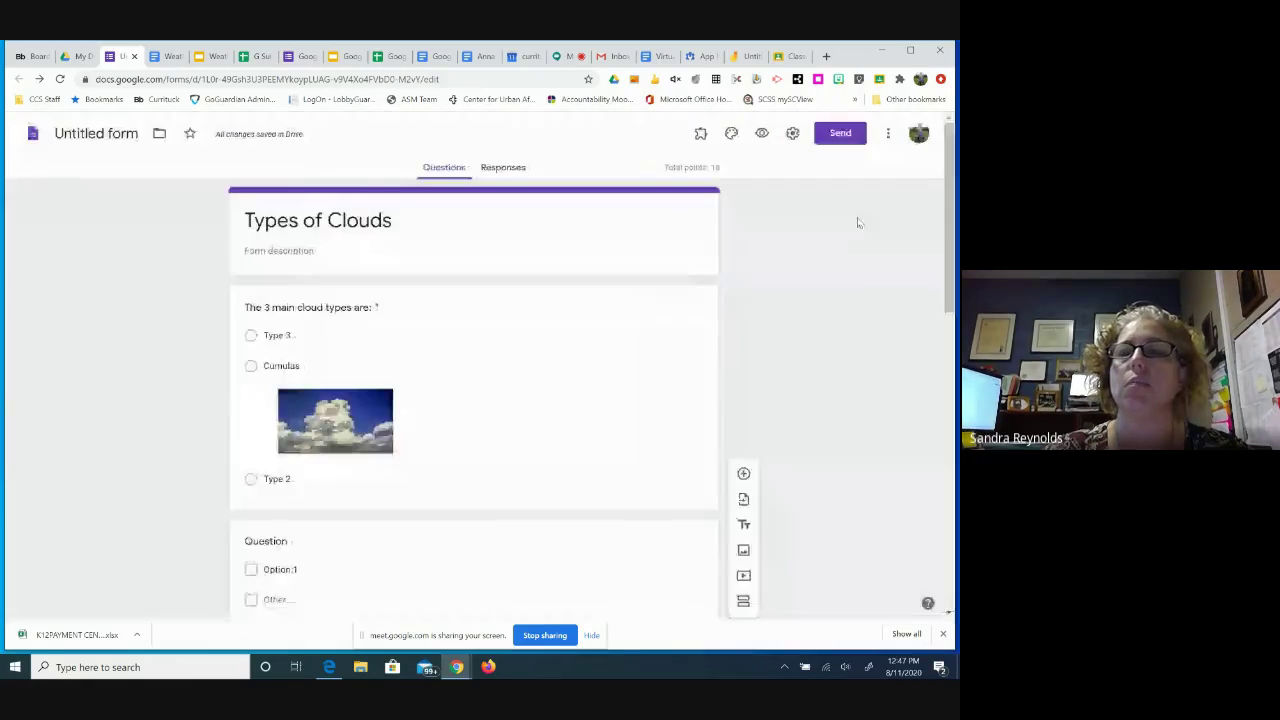
Shorten the form link, then check 'Automatically collect respondent's email address' and cancel sending.
{"action": "left_click", "coordinate": [840, 134]}
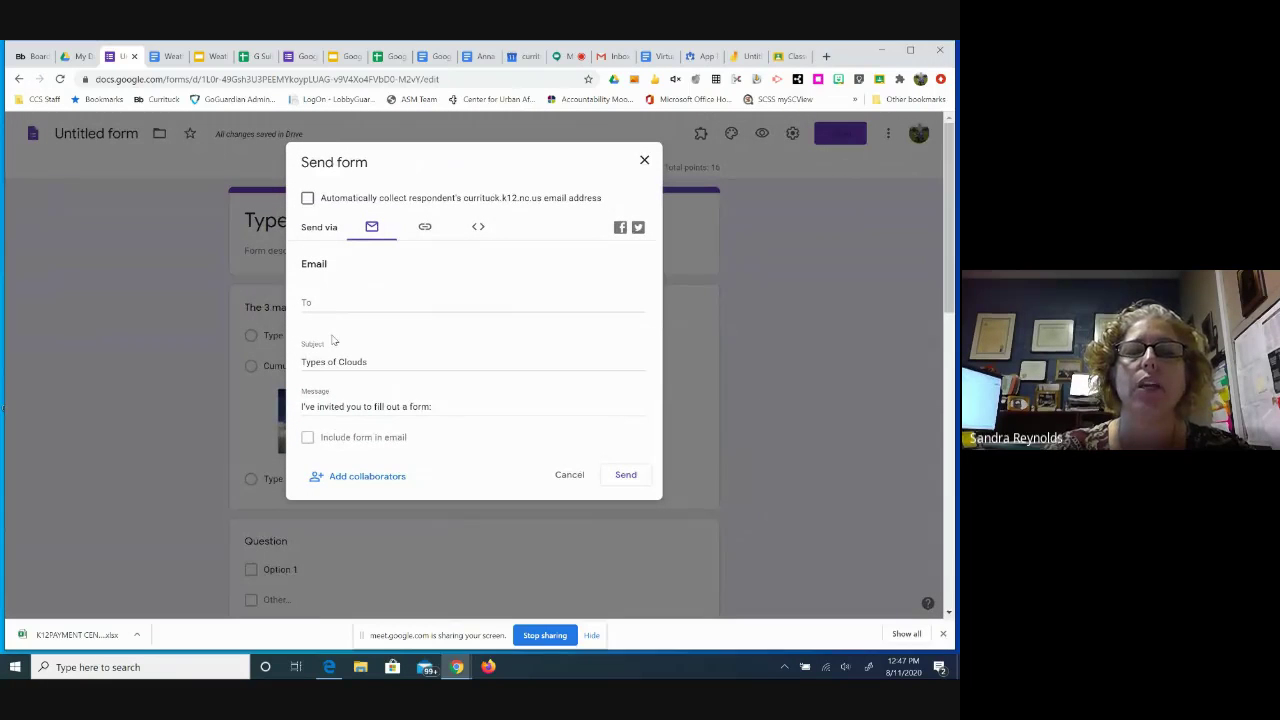
{"action": "left_click", "coordinate": [425, 229]}
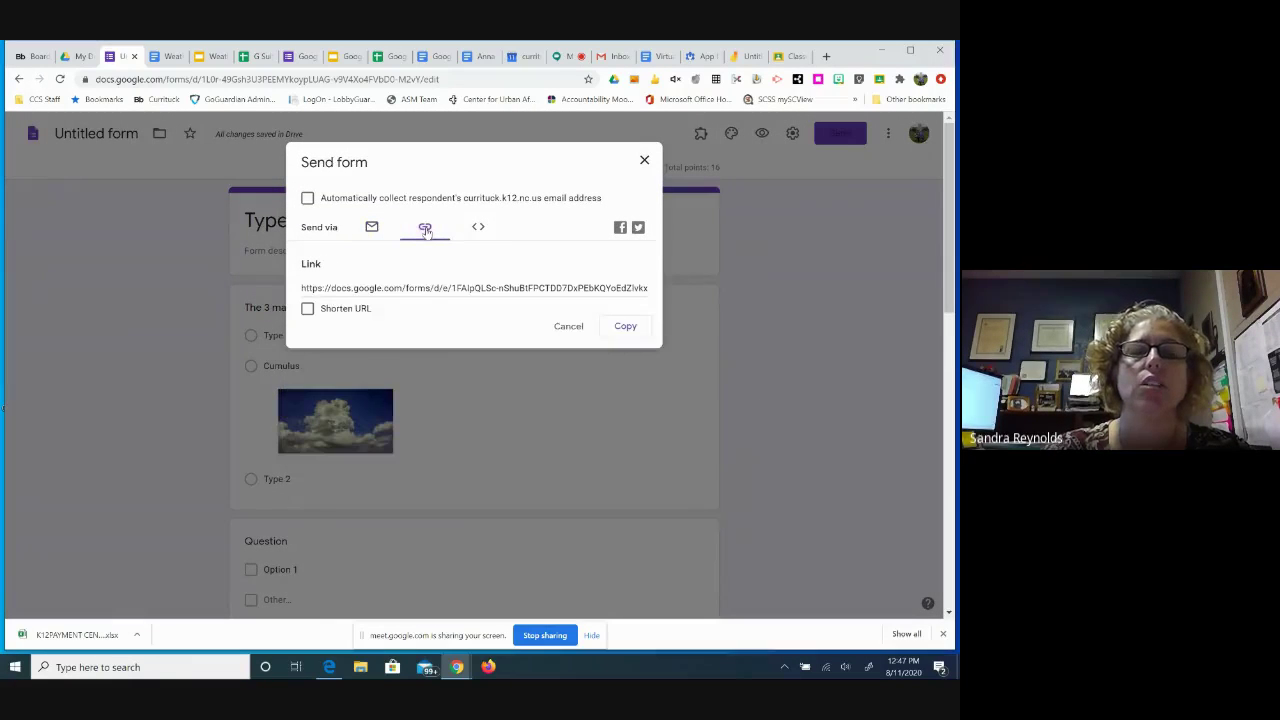
{"action": "left_click", "coordinate": [307, 309]}
{"action": "left_click", "coordinate": [372, 228]}
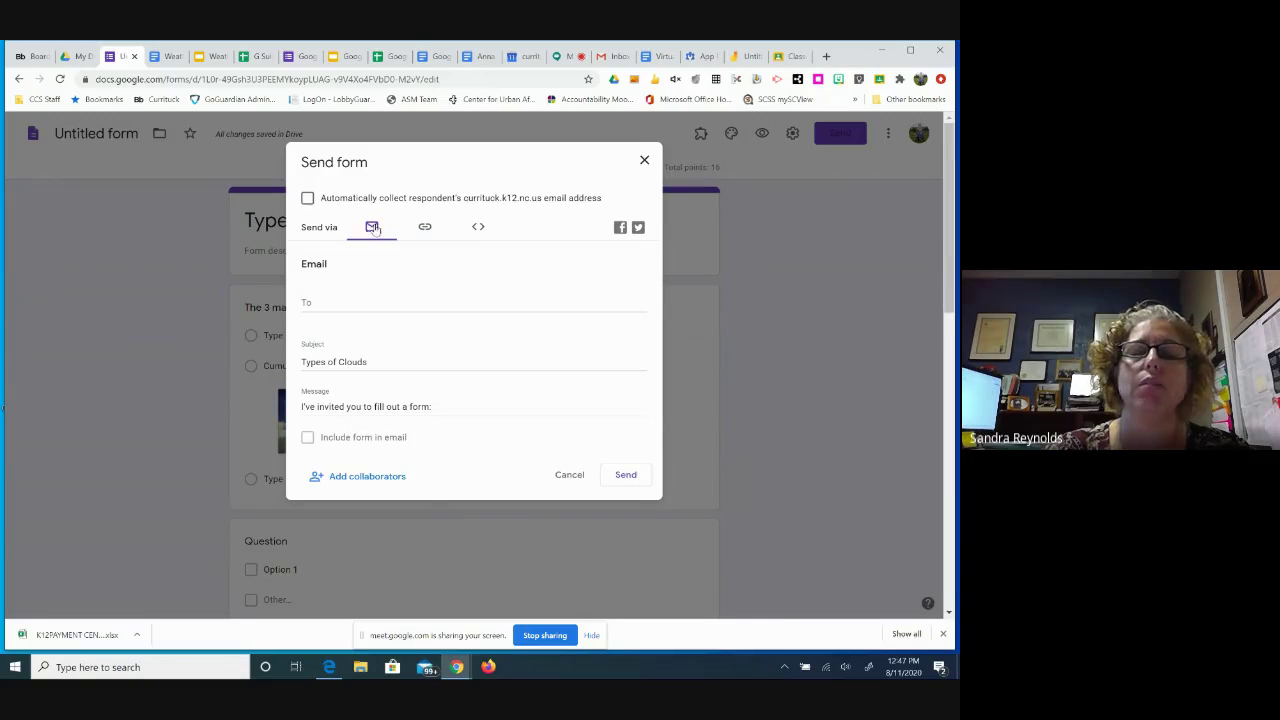
{"action": "left_click", "coordinate": [308, 199]}
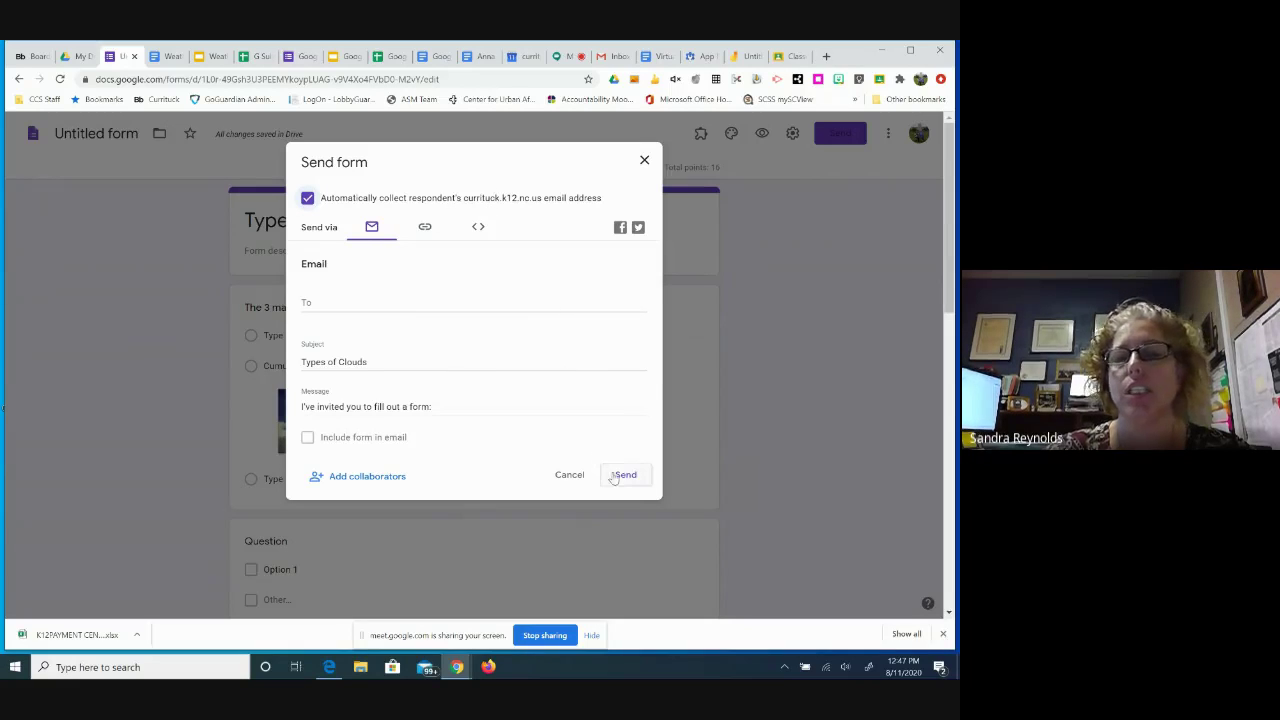
{"action": "left_click", "coordinate": [569, 475]}
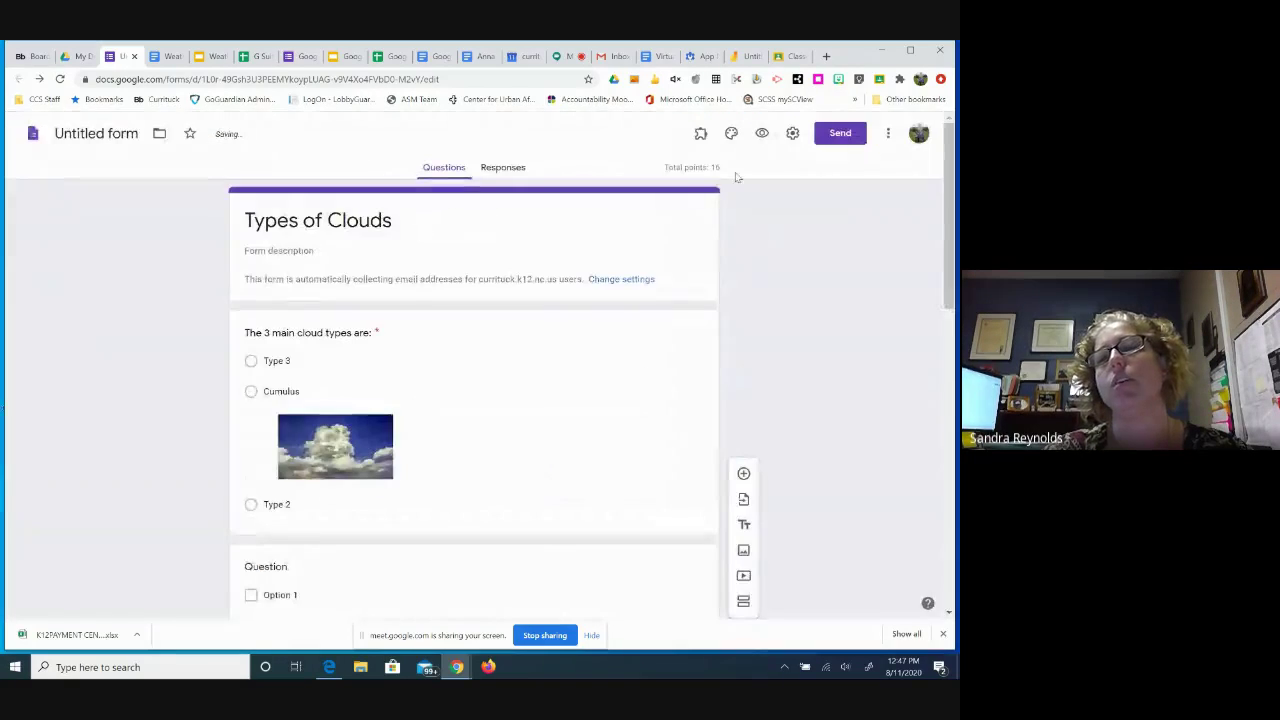
Check the installed add-ons, then open the Types of Clouds respondent preview.
{"action": "left_click", "coordinate": [702, 134]}
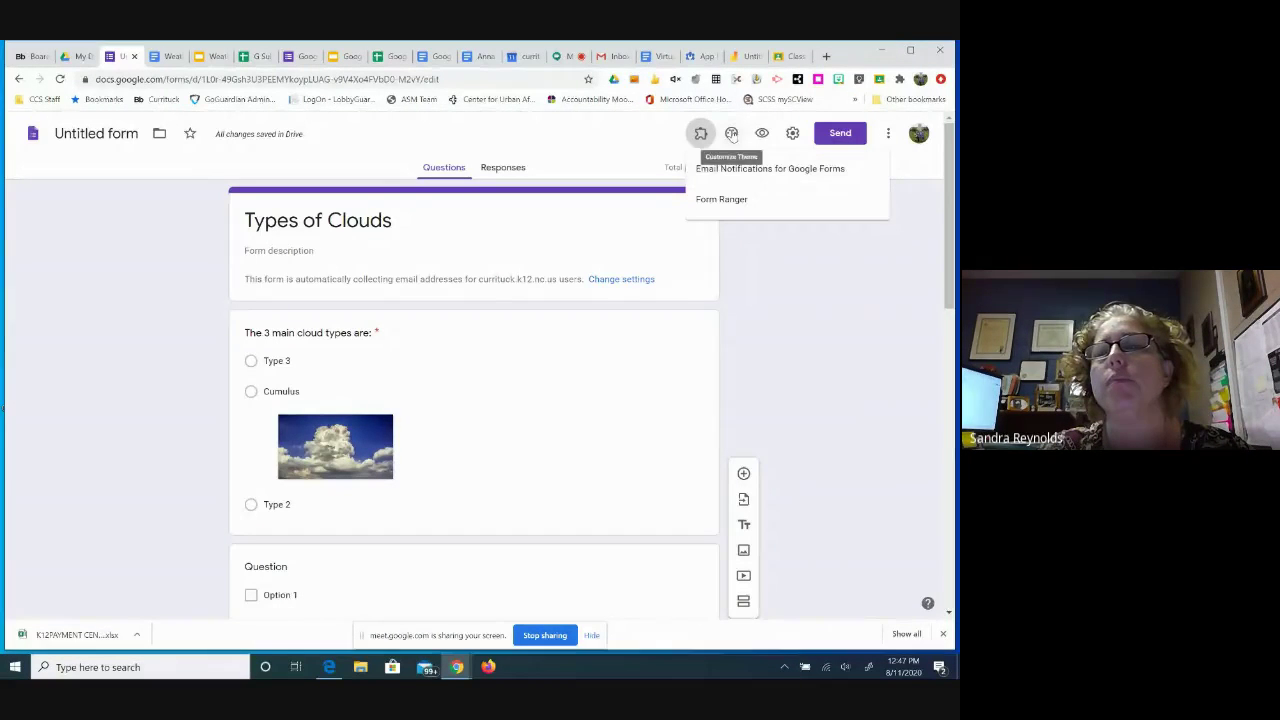
{"action": "left_click", "coordinate": [701, 133]}
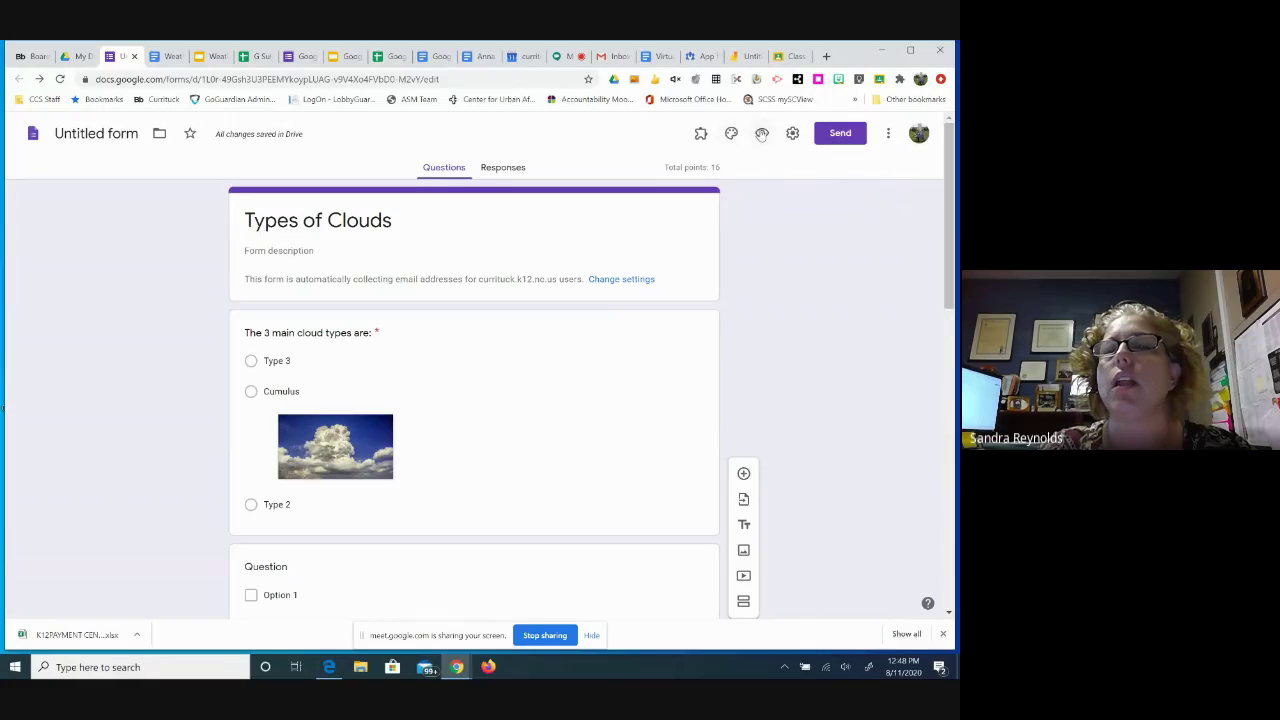
{"action": "left_click", "coordinate": [762, 134]}
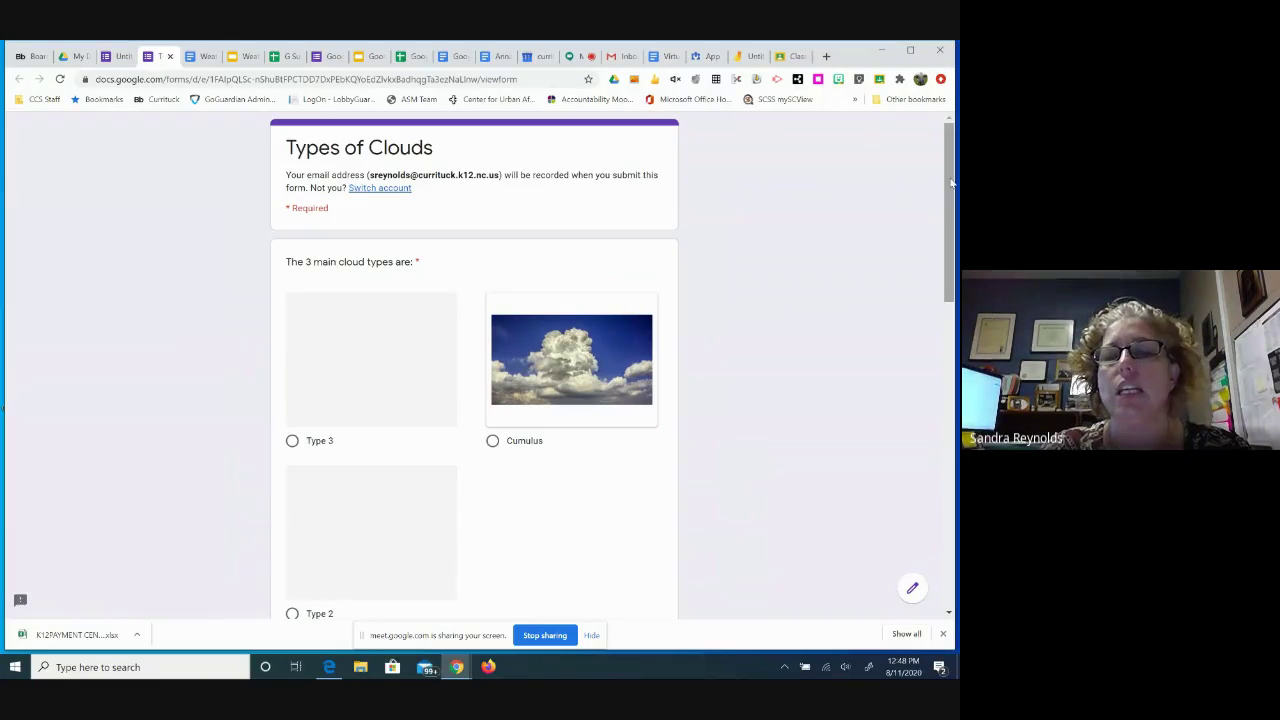
Close the form preview and go to the form's Responses page.
{"action": "left_click_drag", "start_coordinate": [951, 182], "coordinate": [932, 160]}
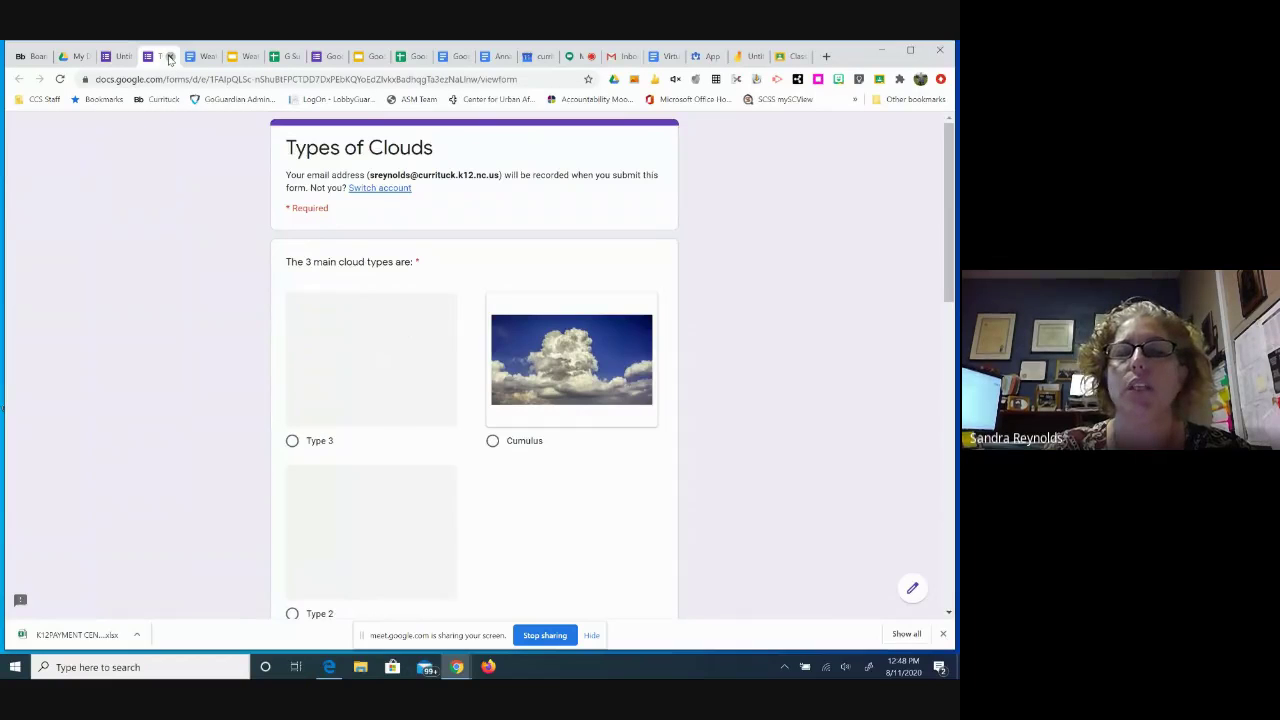
{"action": "left_click", "coordinate": [170, 57]}
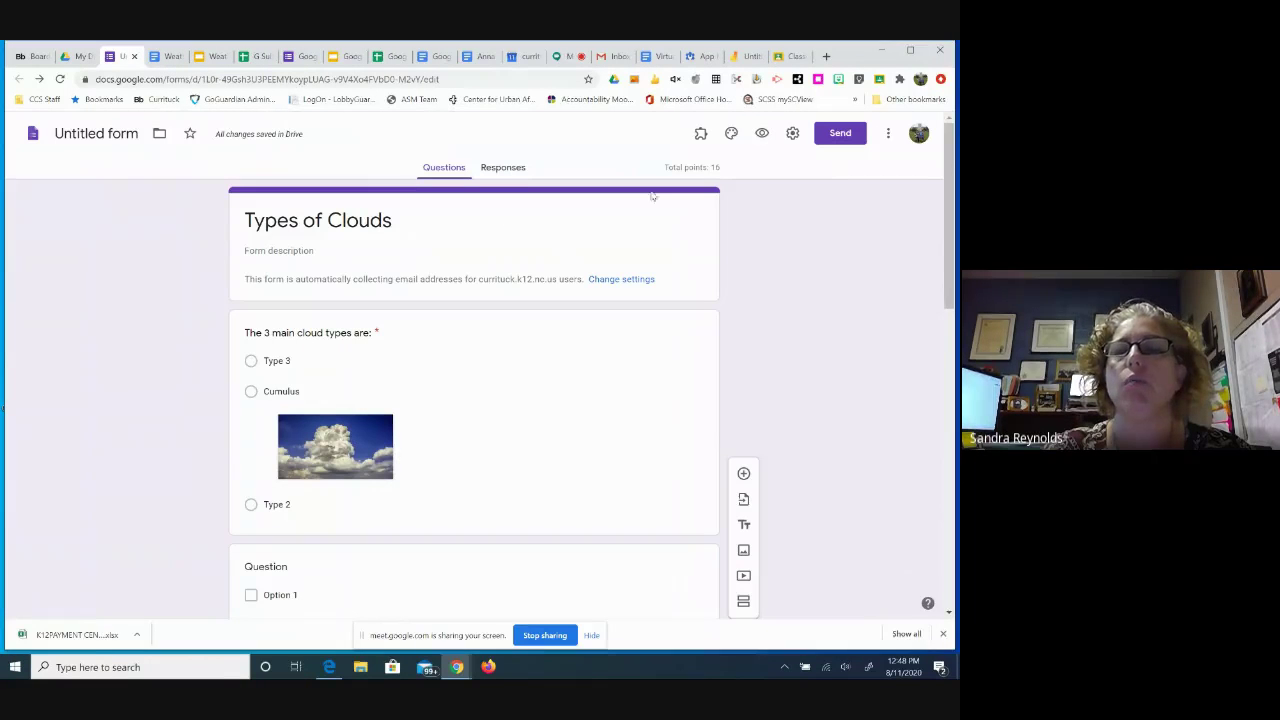
{"action": "left_click", "coordinate": [497, 170]}
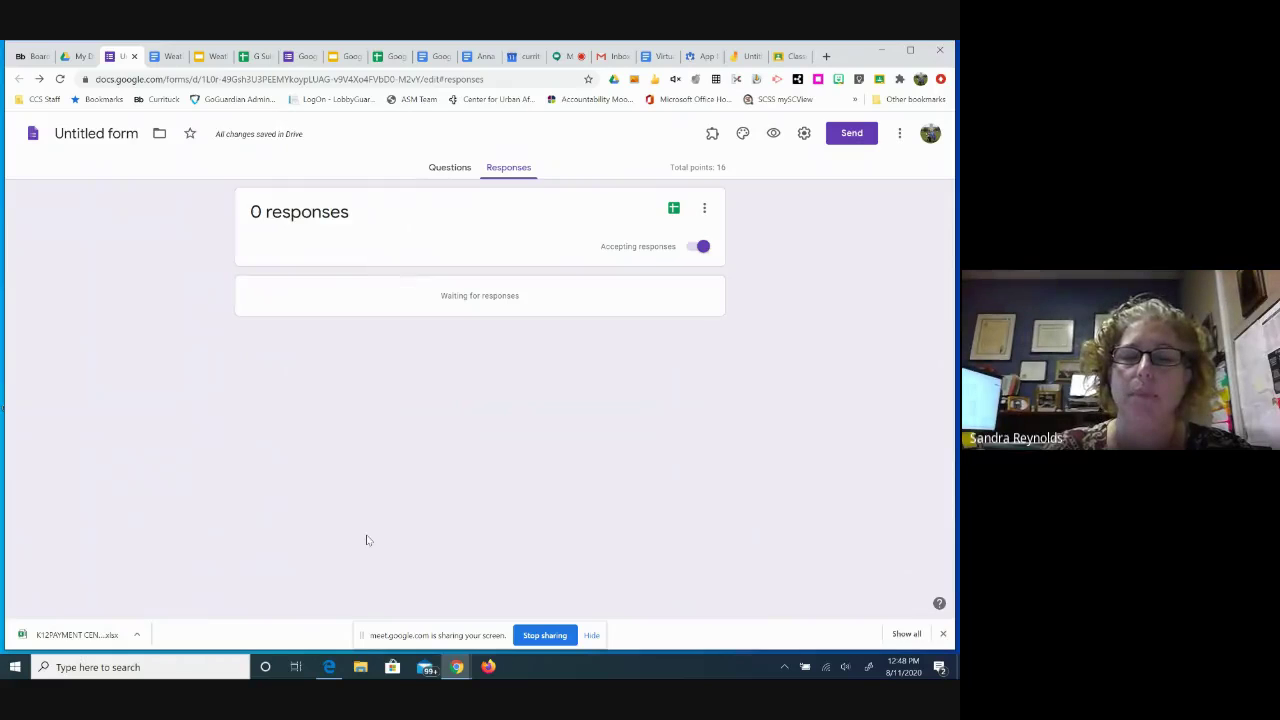
Compare the existing and new spreadsheet destinations for responses, then cancel without linking.
{"action": "left_click", "coordinate": [674, 210]}
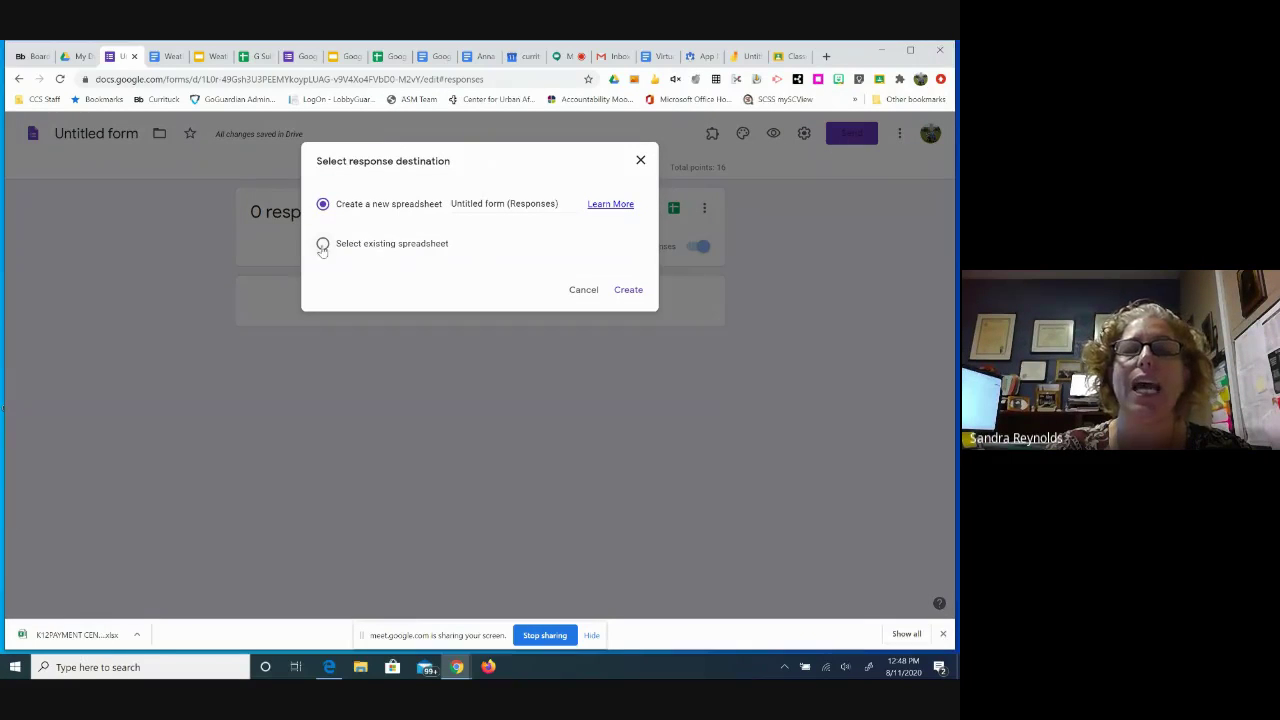
{"action": "left_click", "coordinate": [323, 246]}
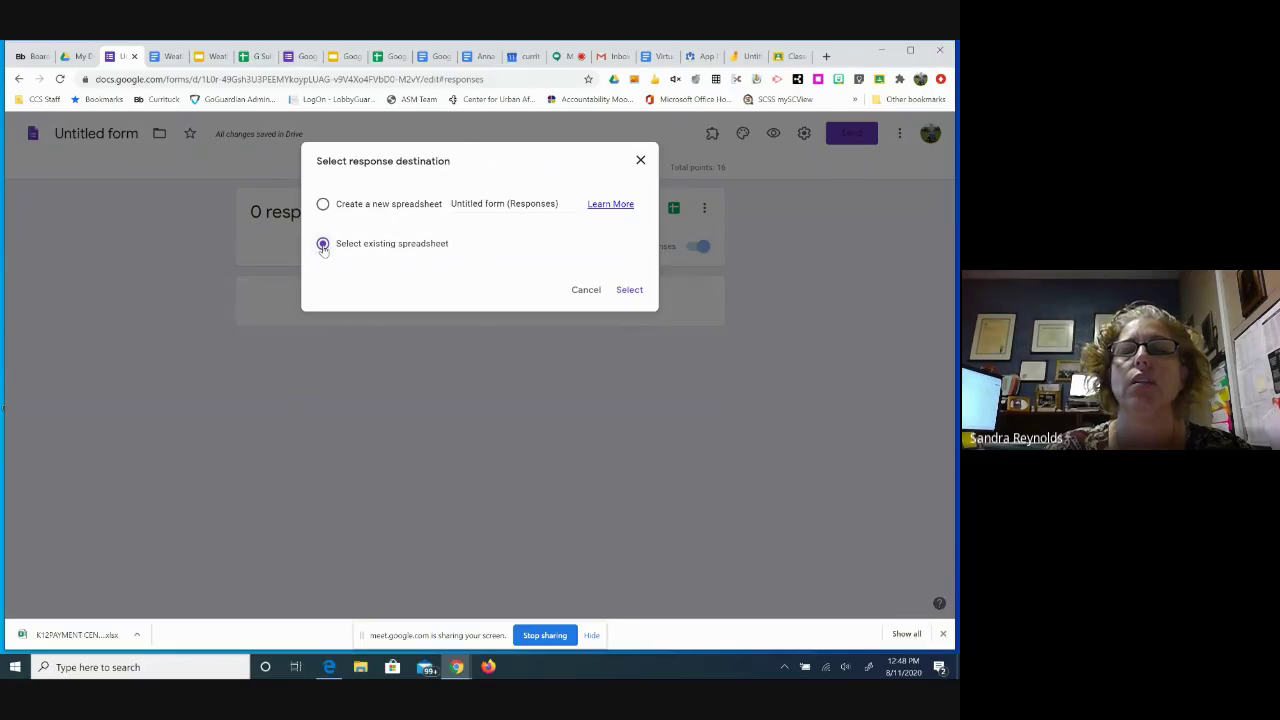
{"action": "left_click", "coordinate": [323, 205]}
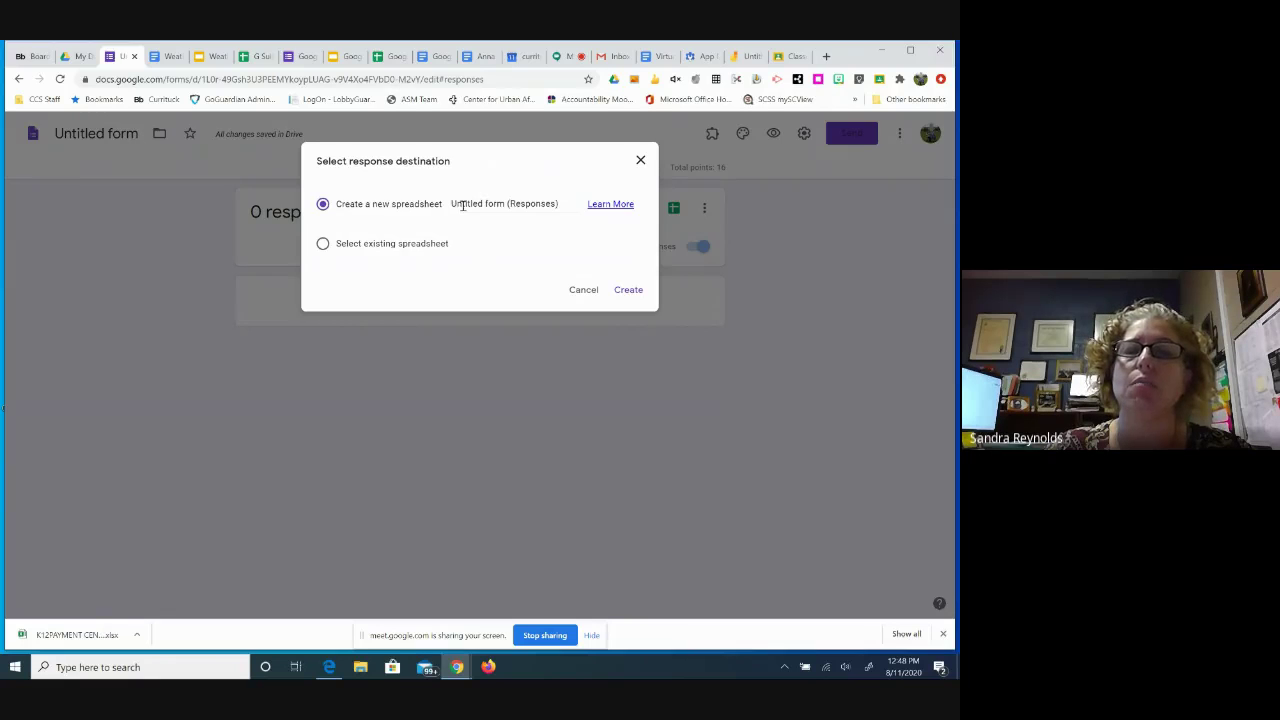
{"action": "left_click", "coordinate": [585, 290]}
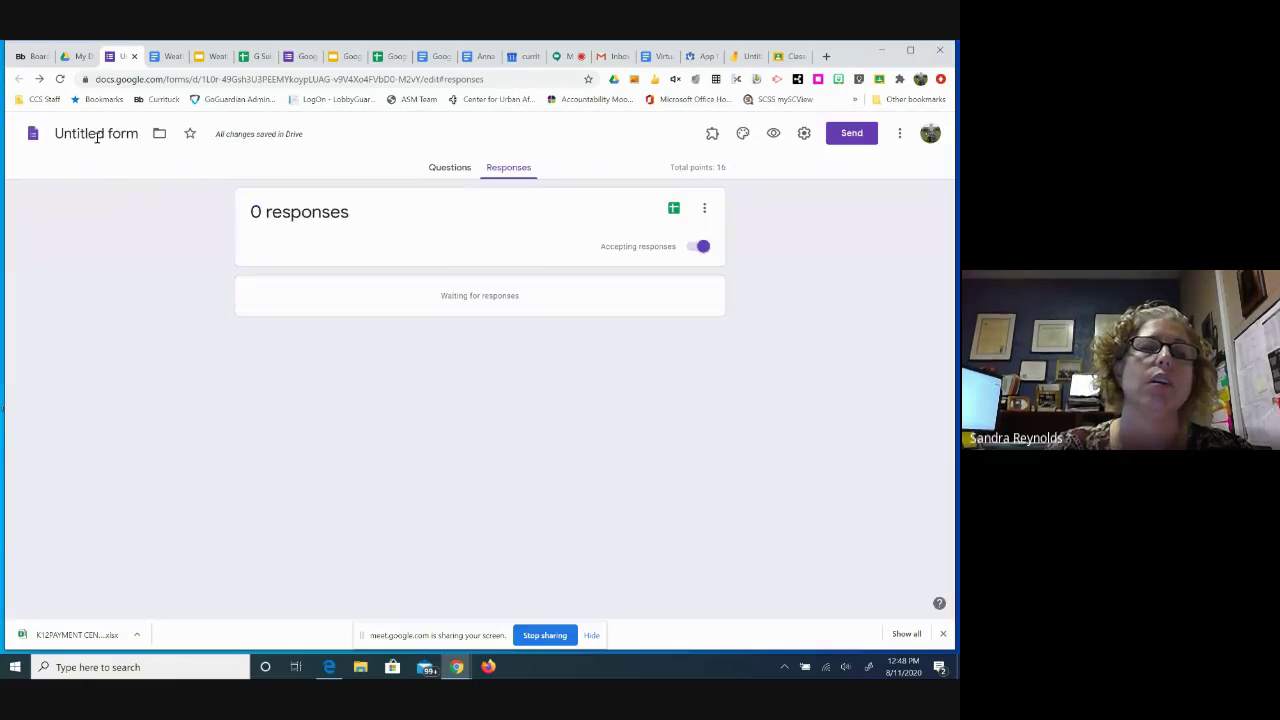
Name the form file 'Types of Clouds' and briefly check the send options.
{"action": "left_click", "coordinate": [97, 135]}
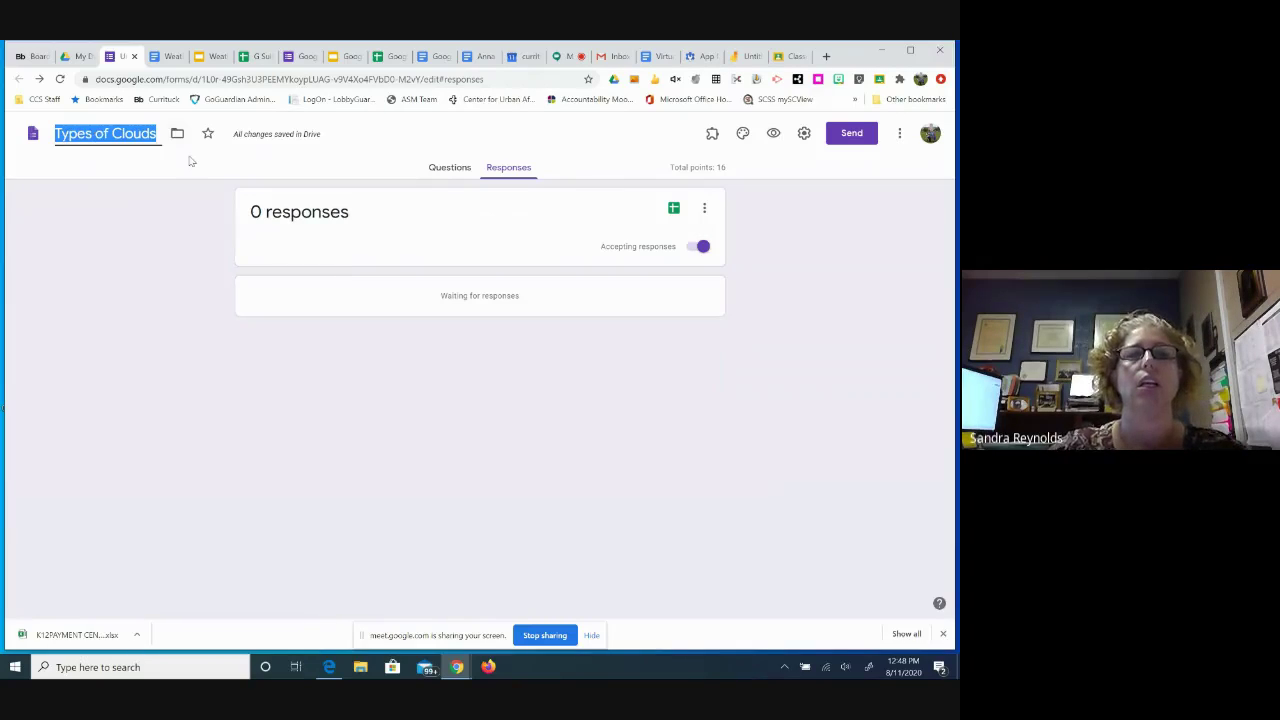
{"action": "left_click", "coordinate": [431, 167]}
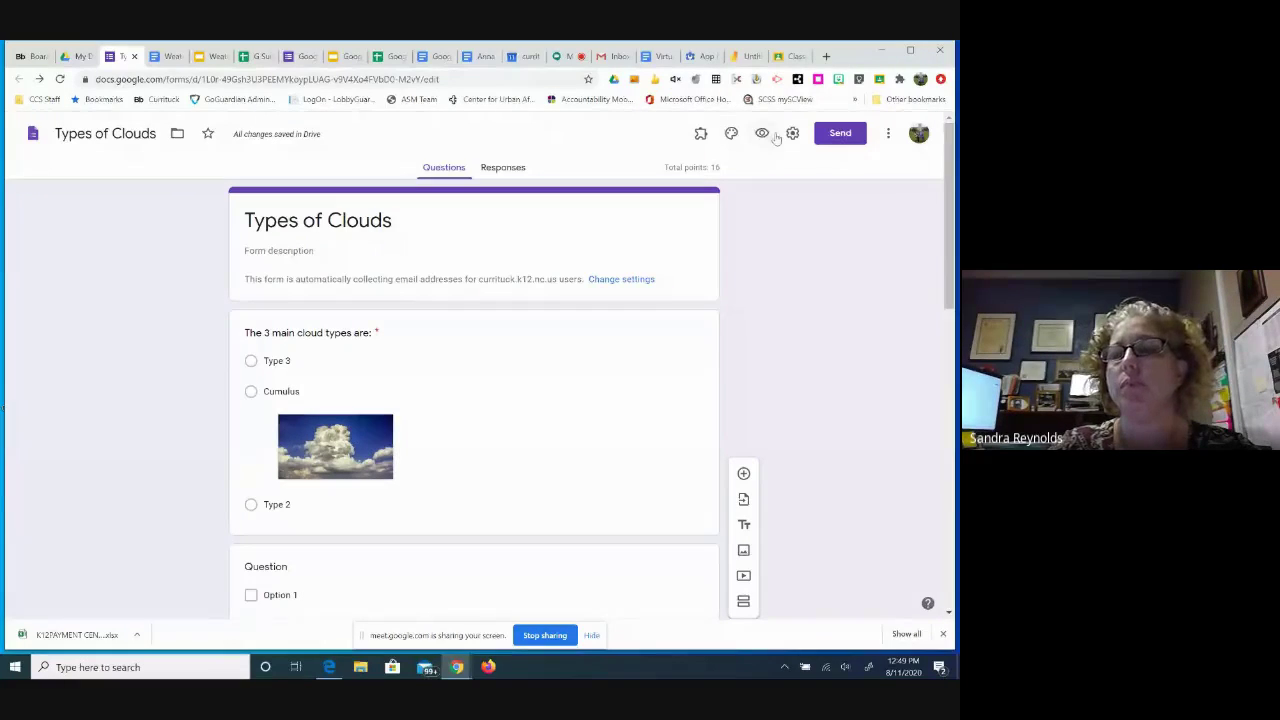
{"action": "left_click", "coordinate": [838, 134]}
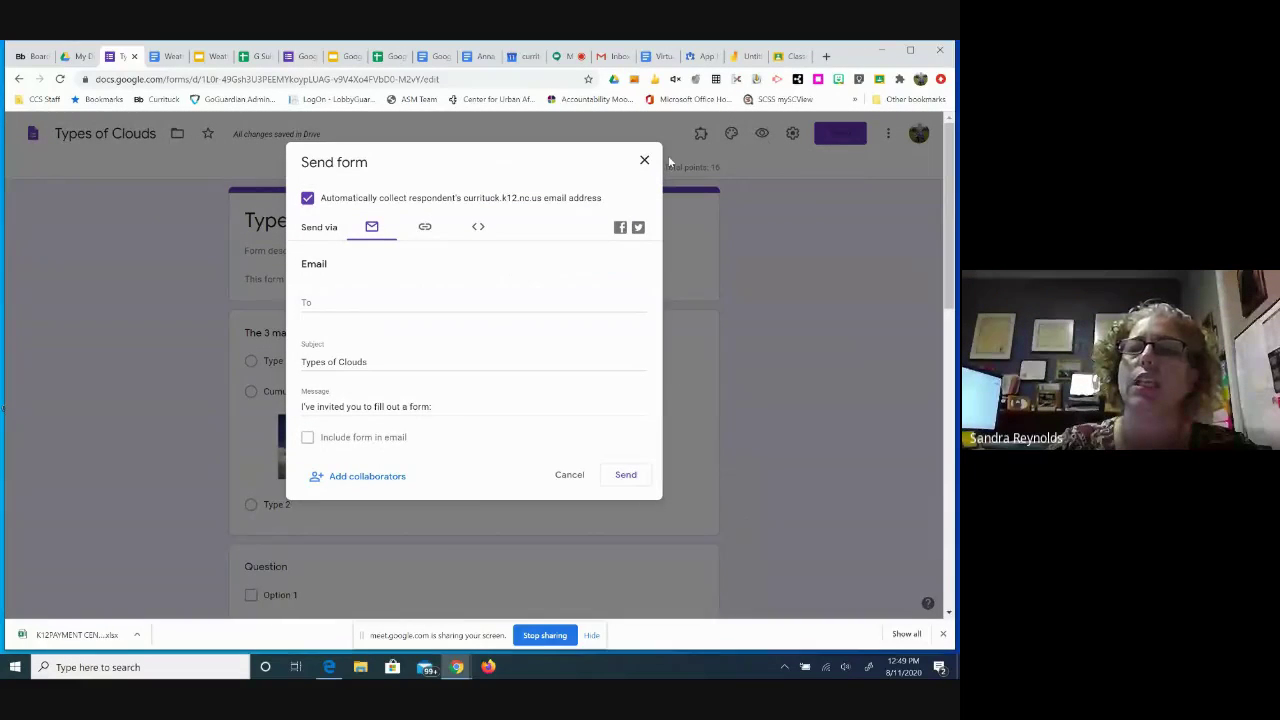
{"action": "left_click", "coordinate": [759, 140]}
In Settings, uncheck Collect email addresses and the school-domain restriction, then view Presentation options.
{"action": "left_click", "coordinate": [792, 134]}
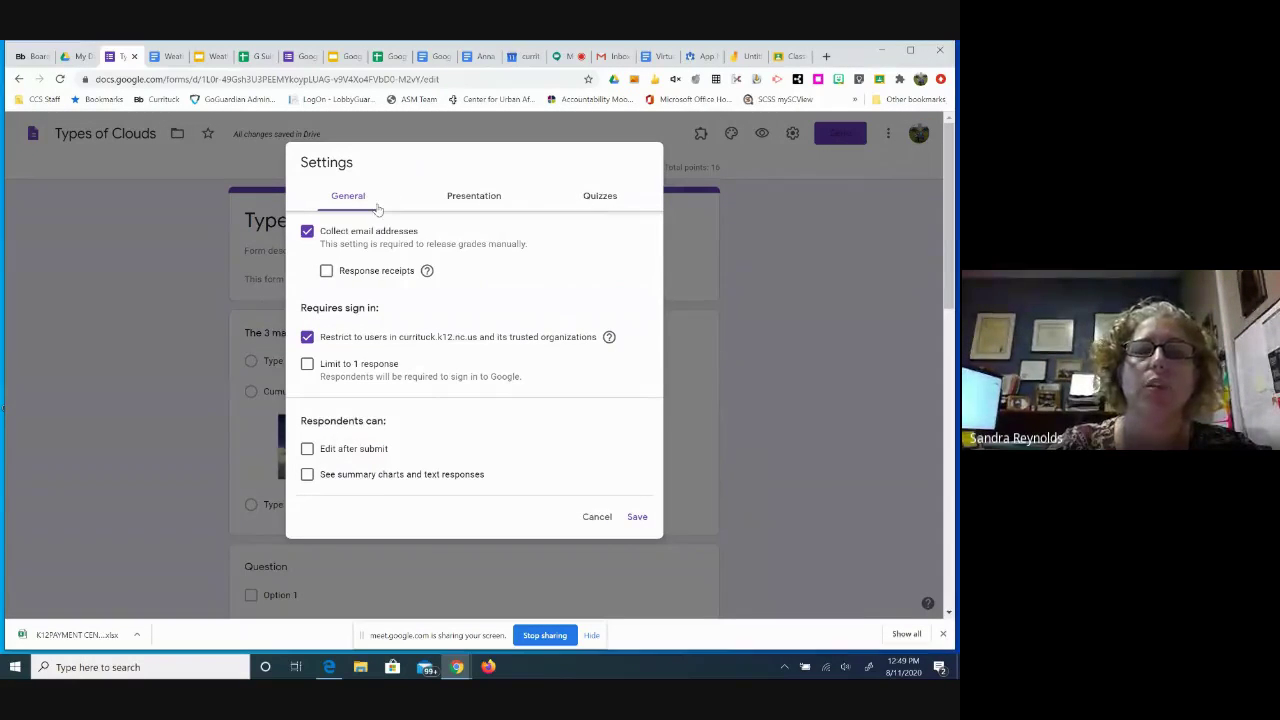
{"action": "left_click", "coordinate": [308, 232]}
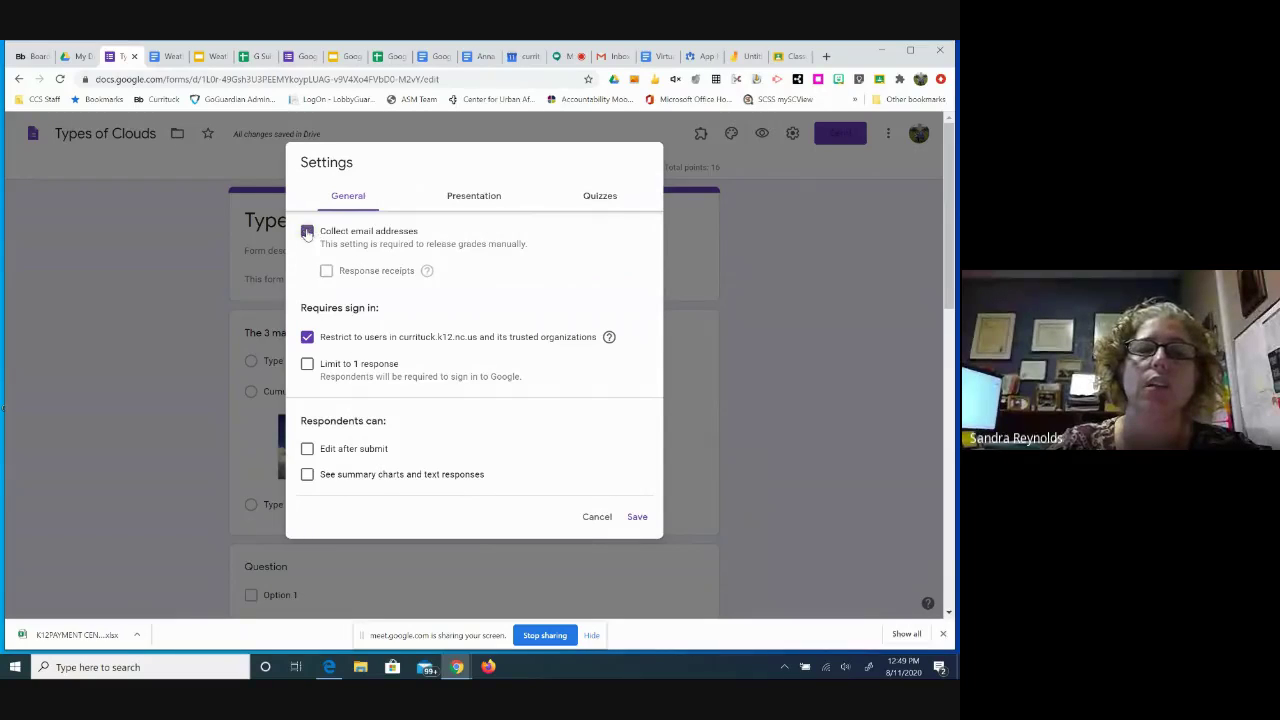
{"action": "left_click", "coordinate": [308, 232]}
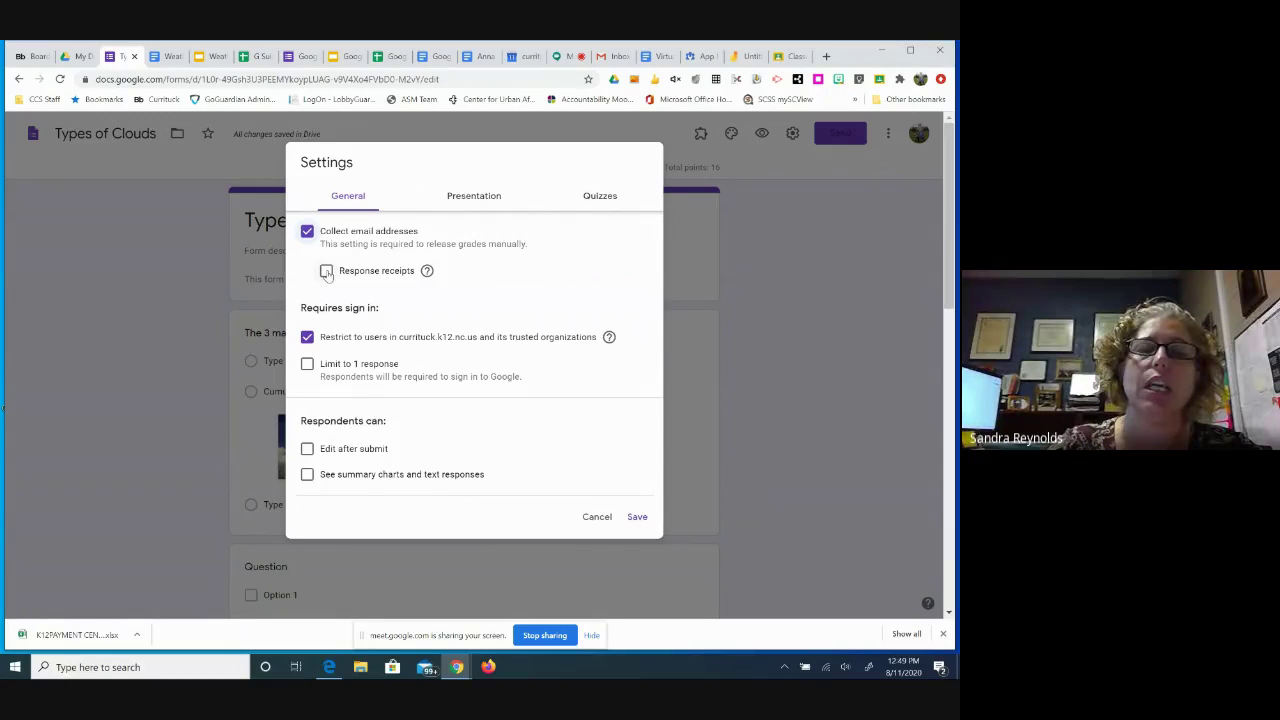
{"action": "left_click", "coordinate": [327, 272]}
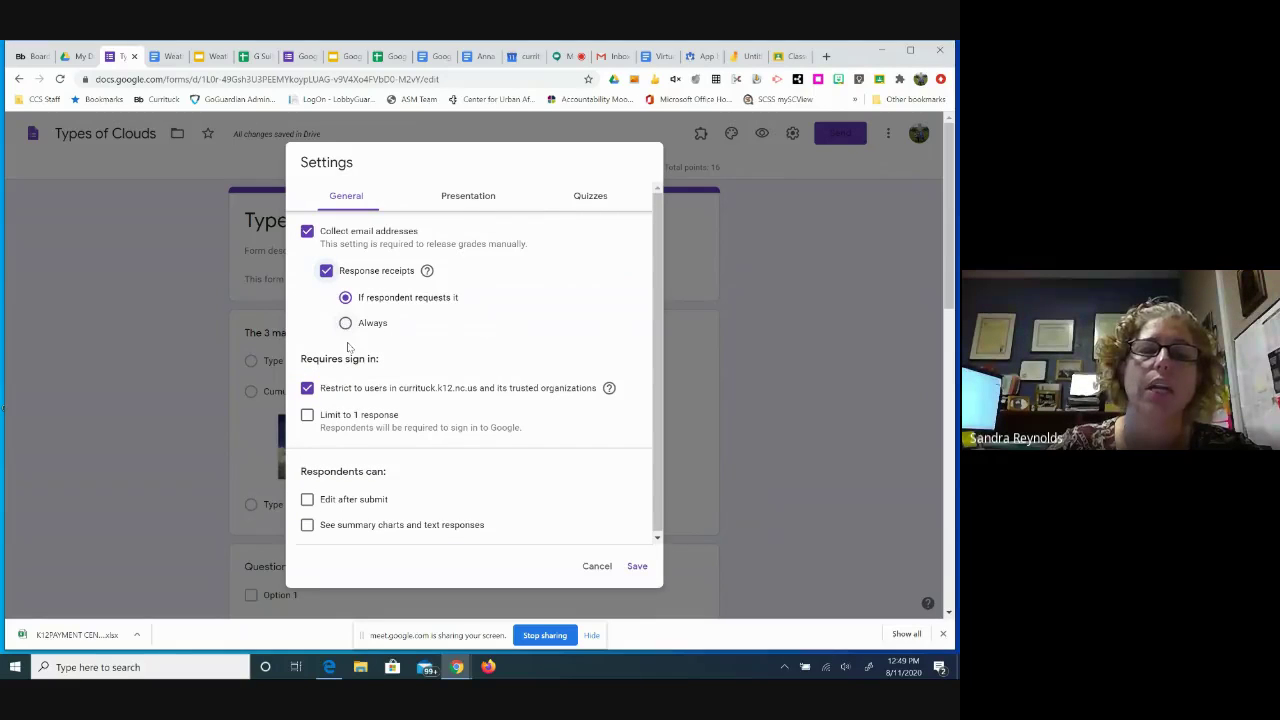
{"action": "left_click", "coordinate": [326, 271]}
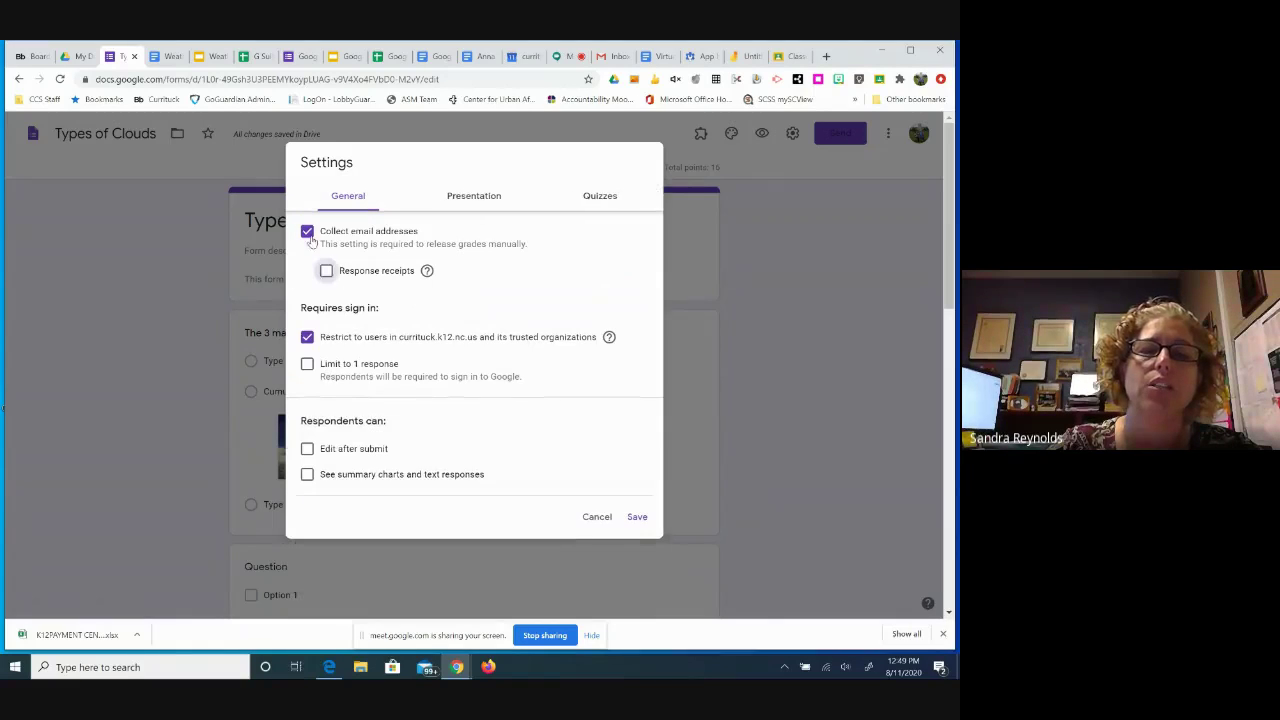
{"action": "left_click", "coordinate": [309, 234]}
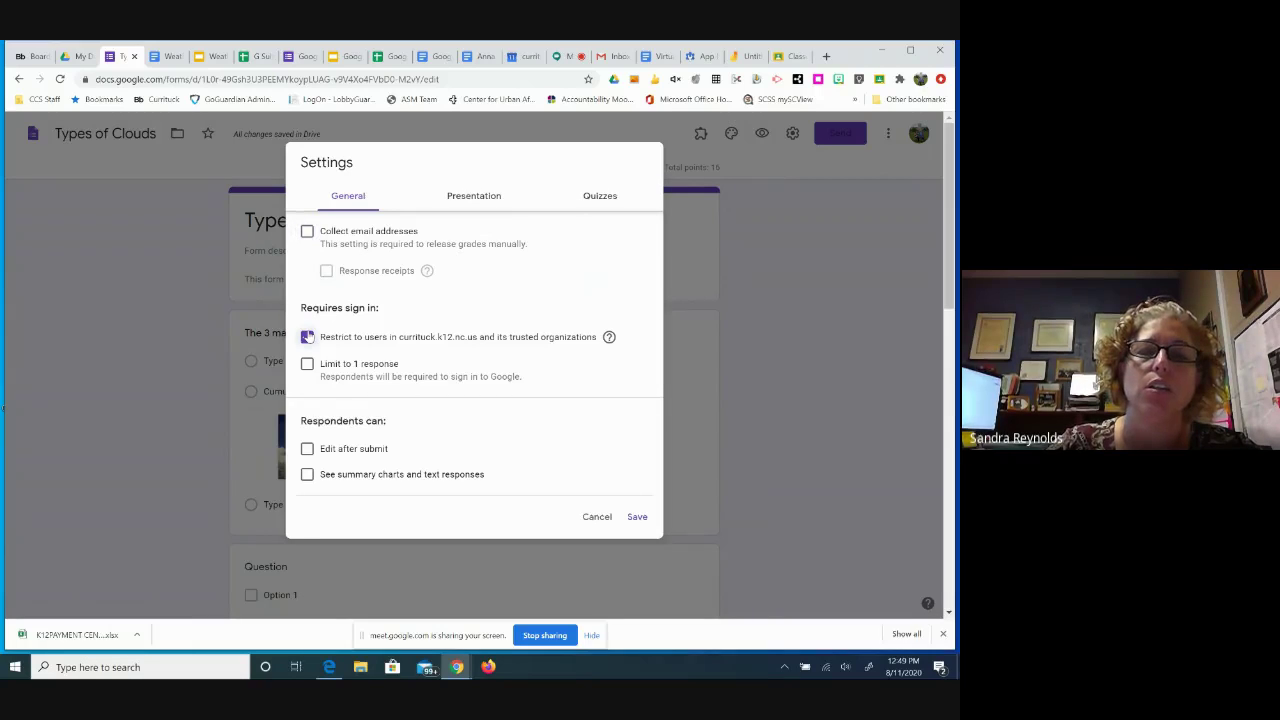
{"action": "left_click", "coordinate": [307, 337]}
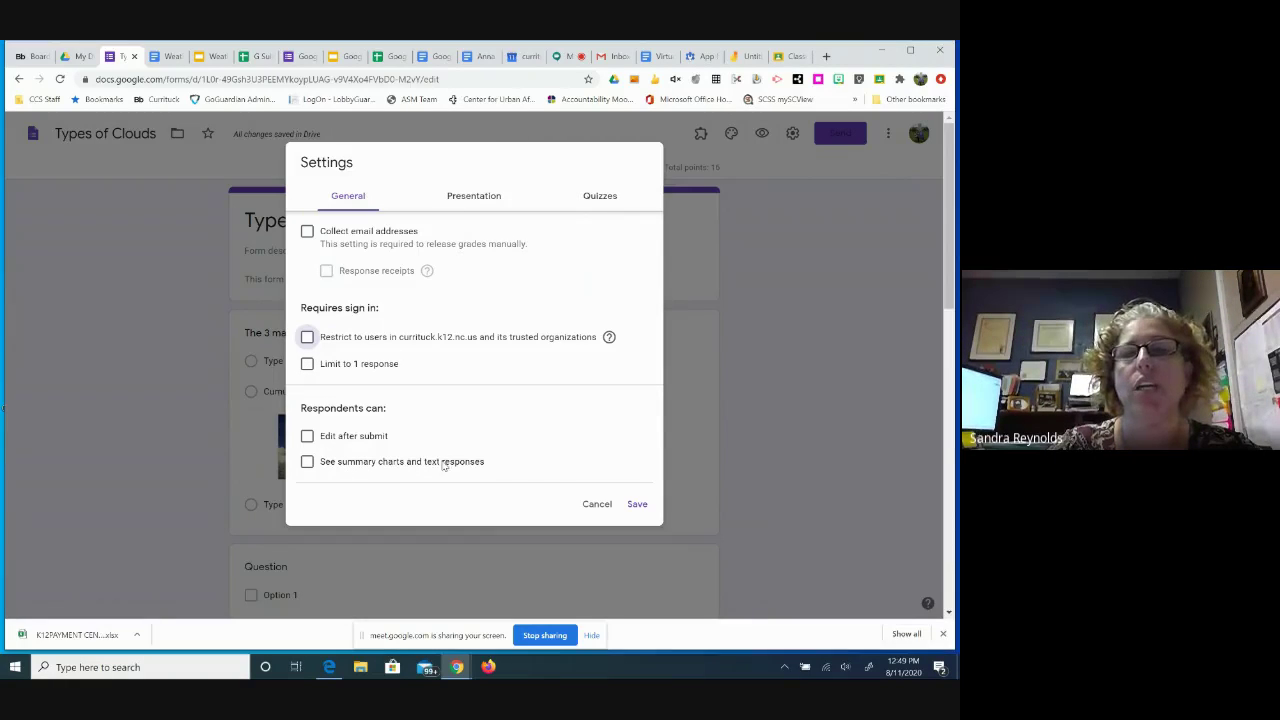
{"action": "left_click", "coordinate": [488, 200]}
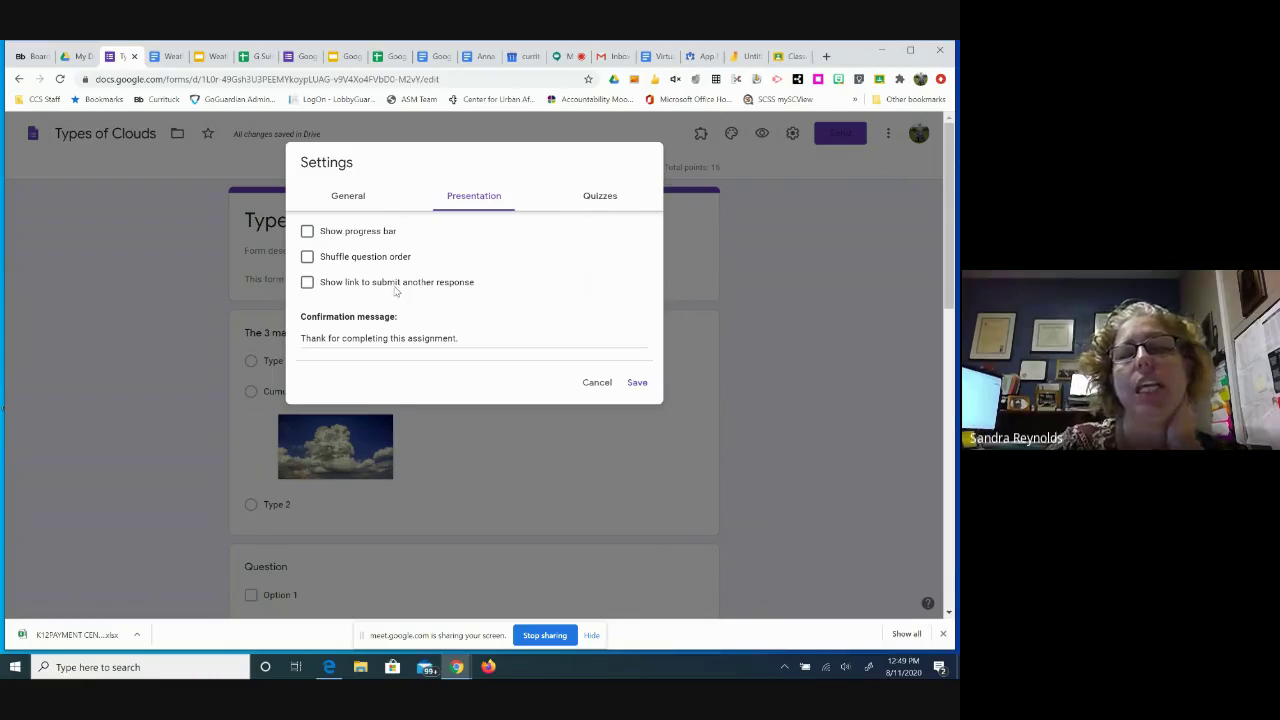
Toggle 'Make this a quiz' off and on, cancel the settings, and open Responses.
{"action": "left_click", "coordinate": [599, 198]}
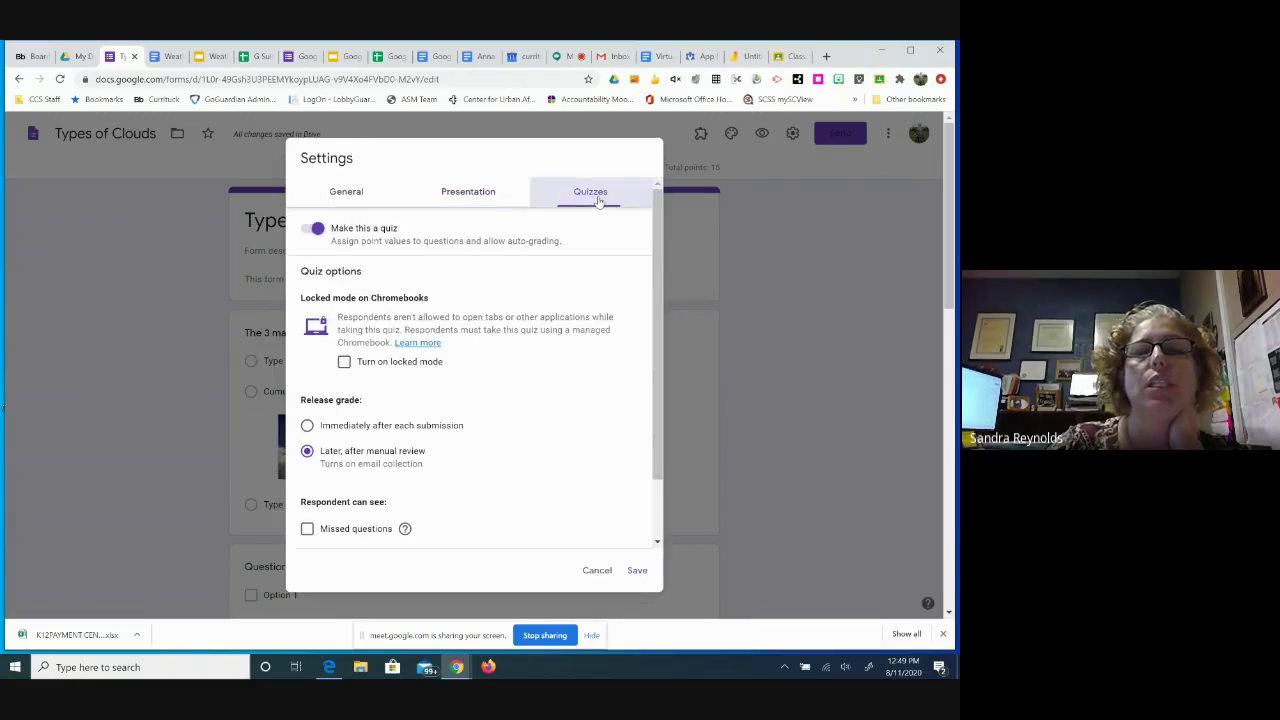
{"action": "left_click", "coordinate": [310, 230]}
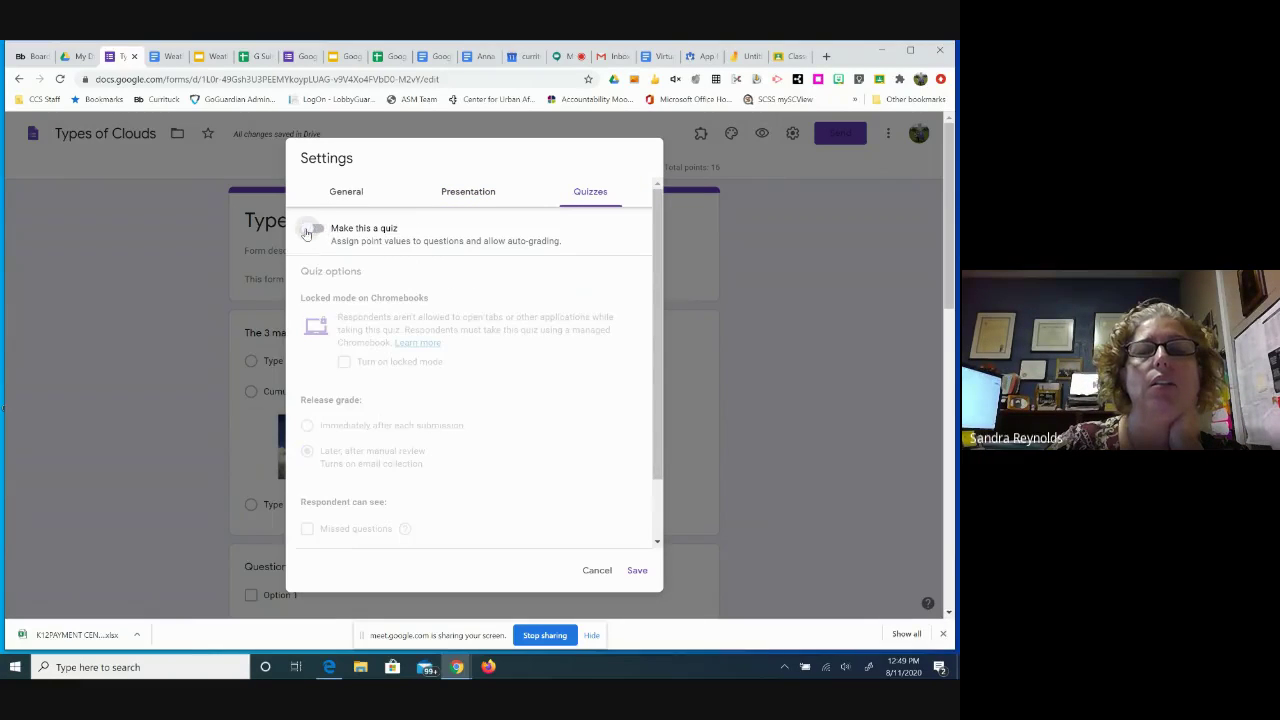
{"action": "left_click", "coordinate": [318, 230]}
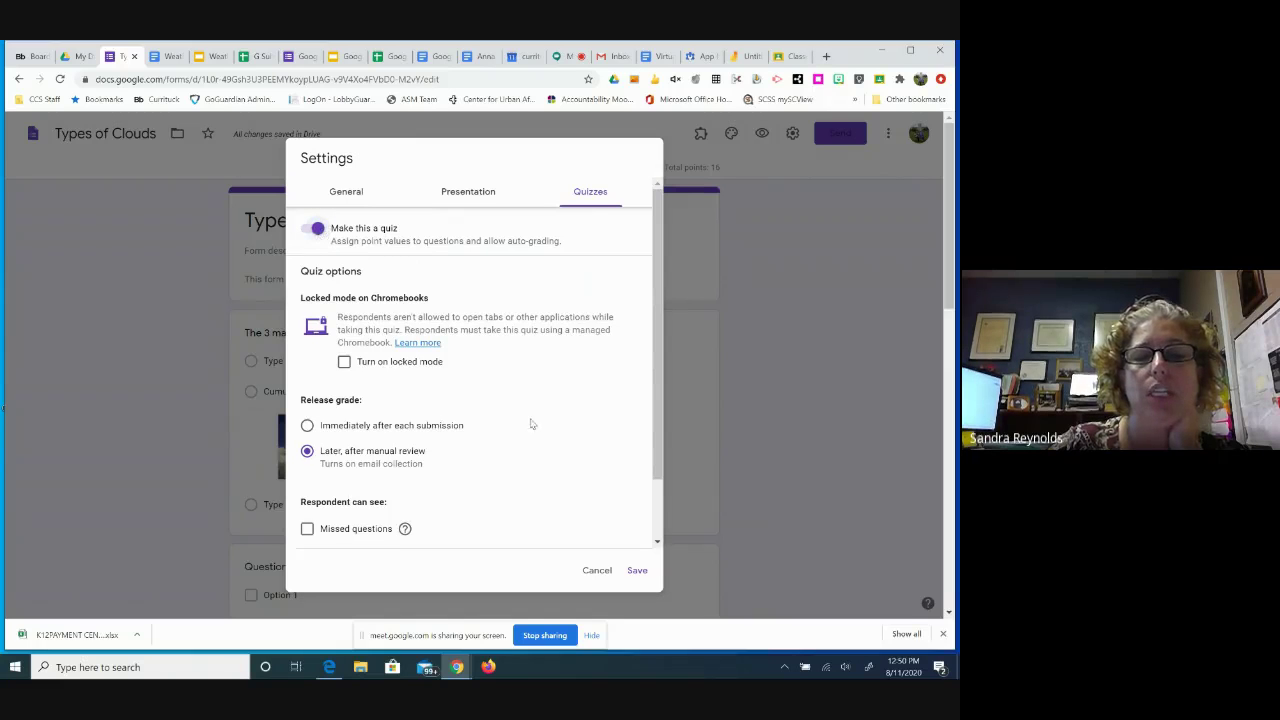
{"action": "left_click", "coordinate": [598, 571]}
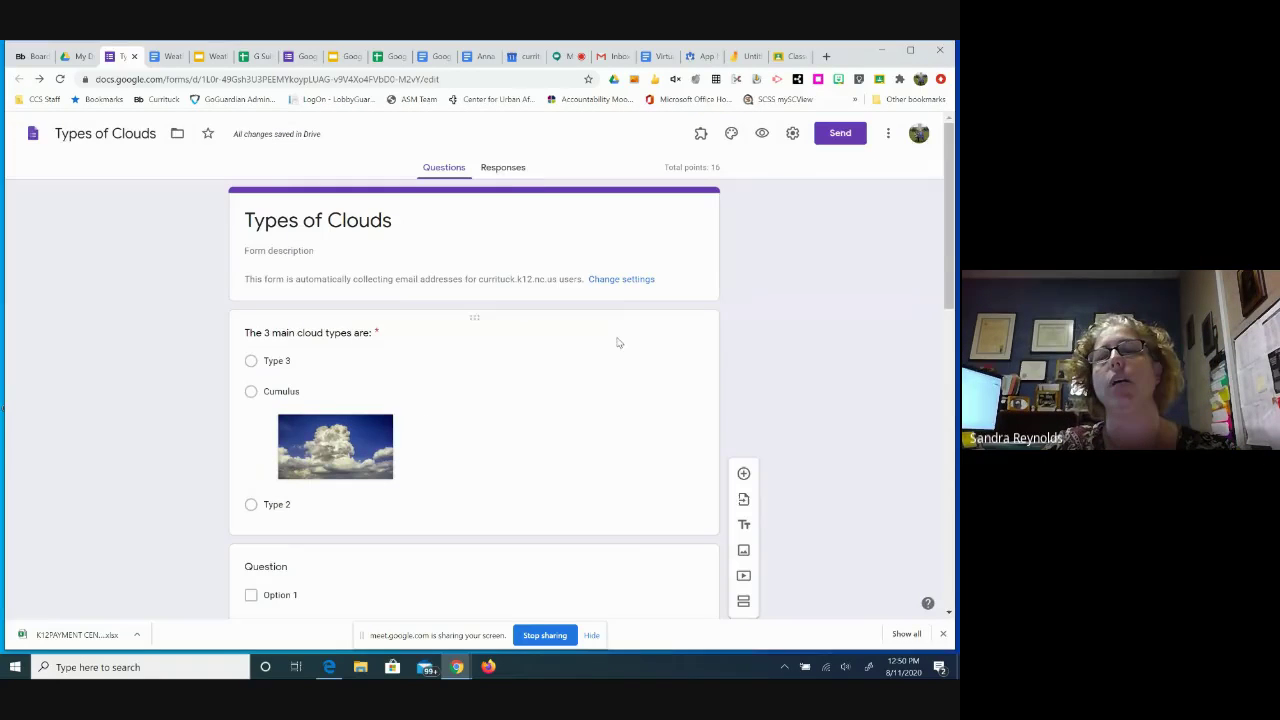
{"action": "left_click", "coordinate": [505, 168]}
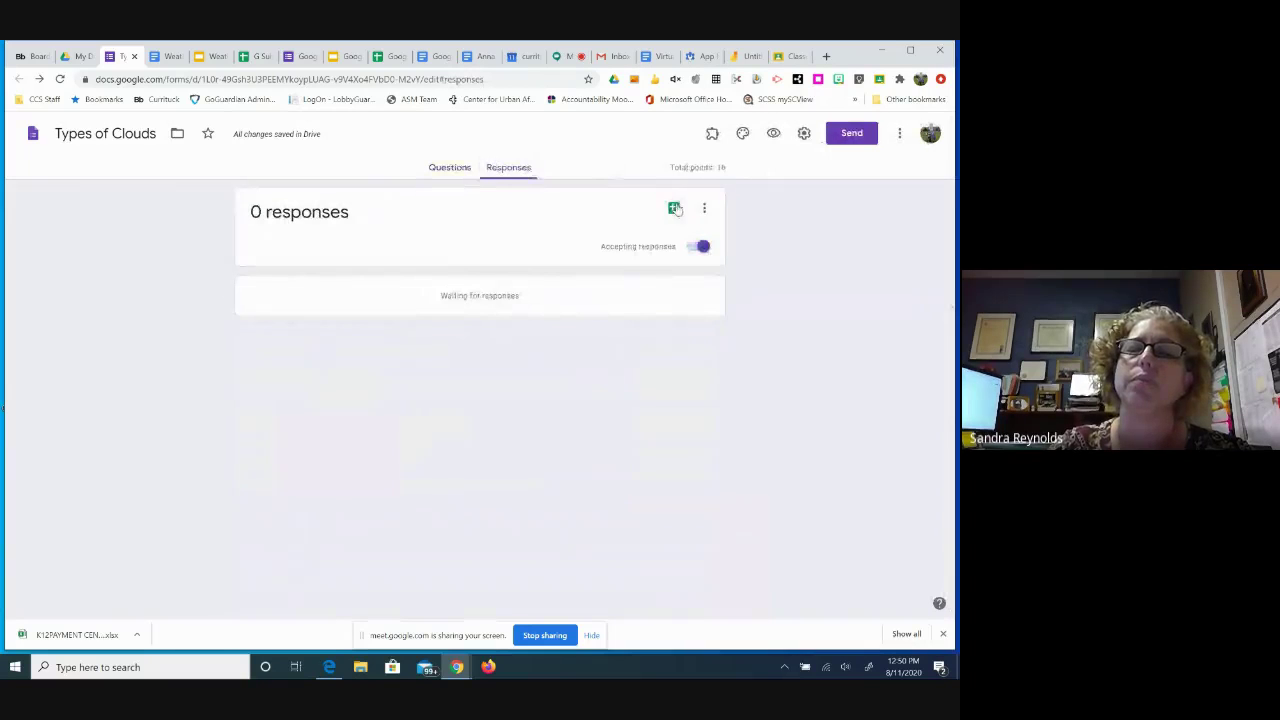
Link the form to a new 'Types of Clouds (Responses)' spreadsheet, then go back to the form.
{"action": "left_click", "coordinate": [675, 208]}
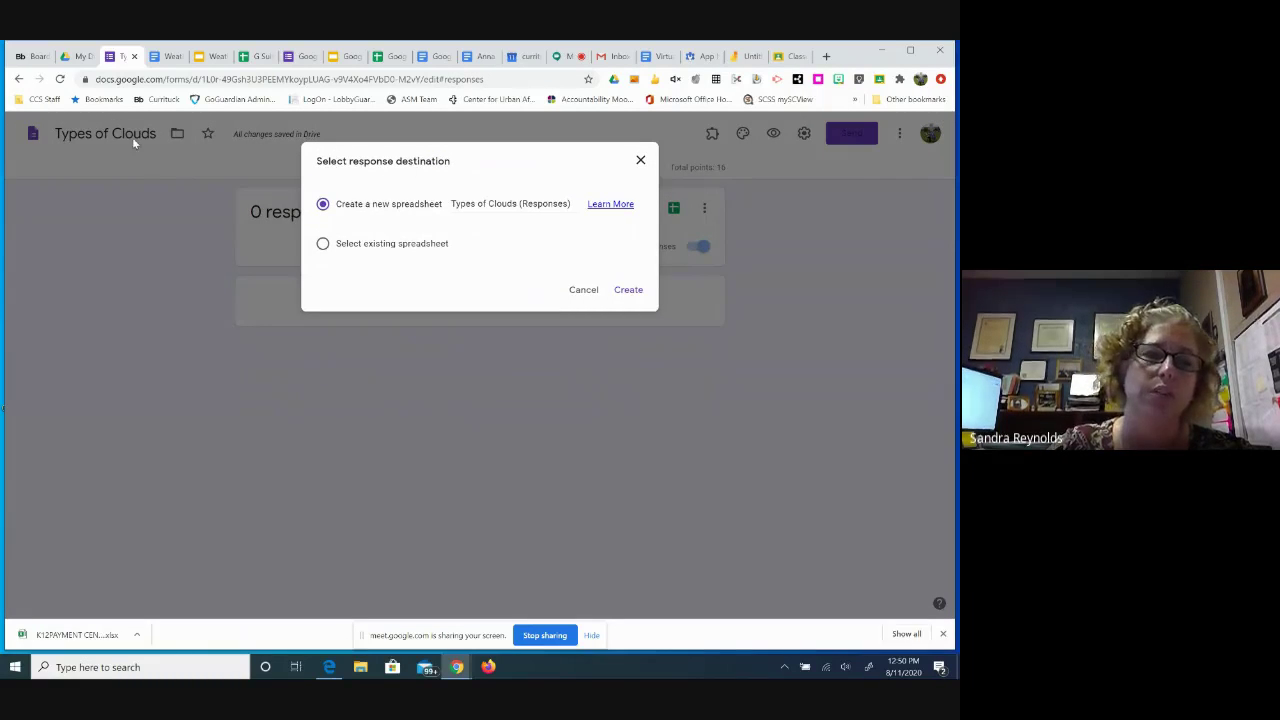
{"action": "left_click", "coordinate": [629, 290]}
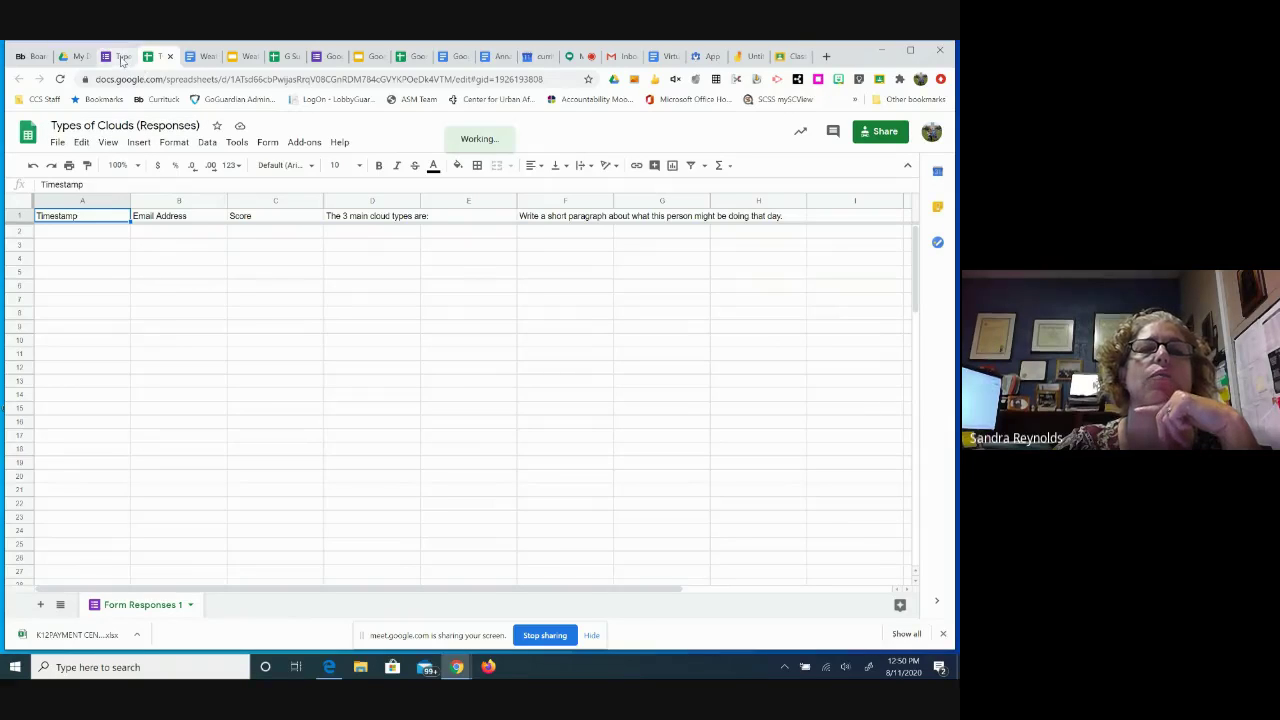
{"action": "left_click", "coordinate": [120, 57]}
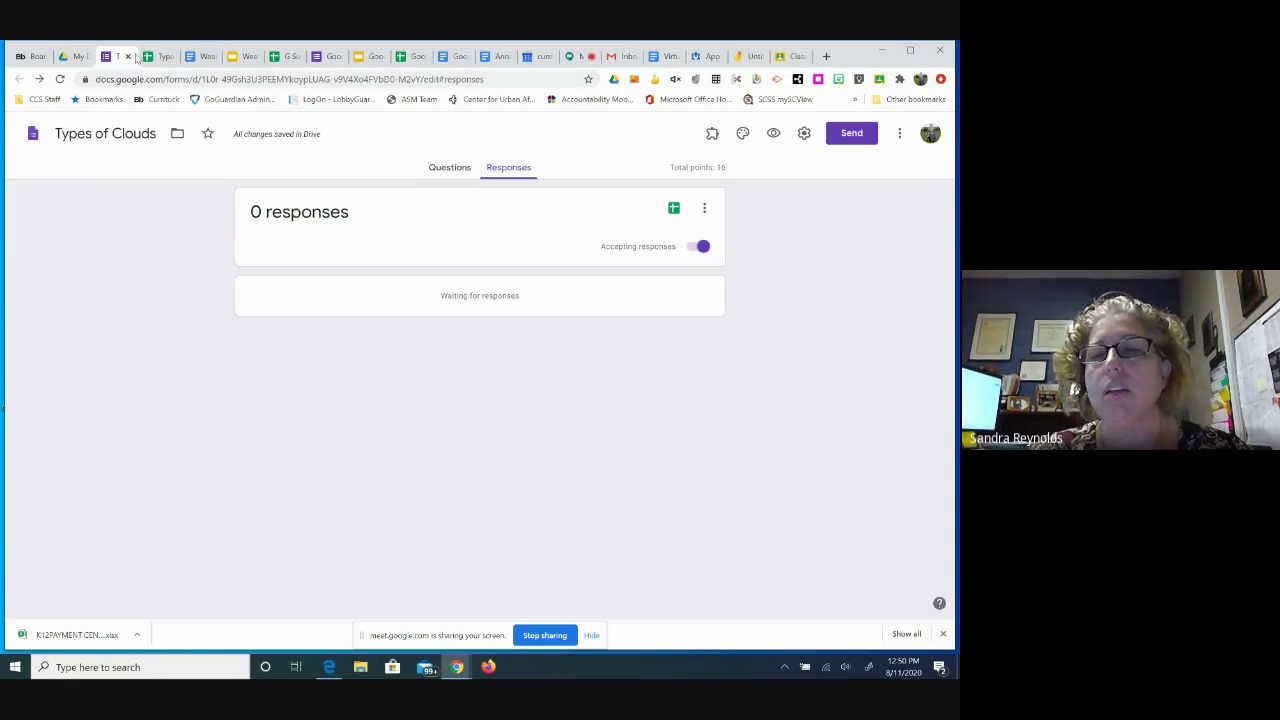
Turn off accepting responses for the form and review the response options menu.
{"action": "left_click", "coordinate": [703, 248]}
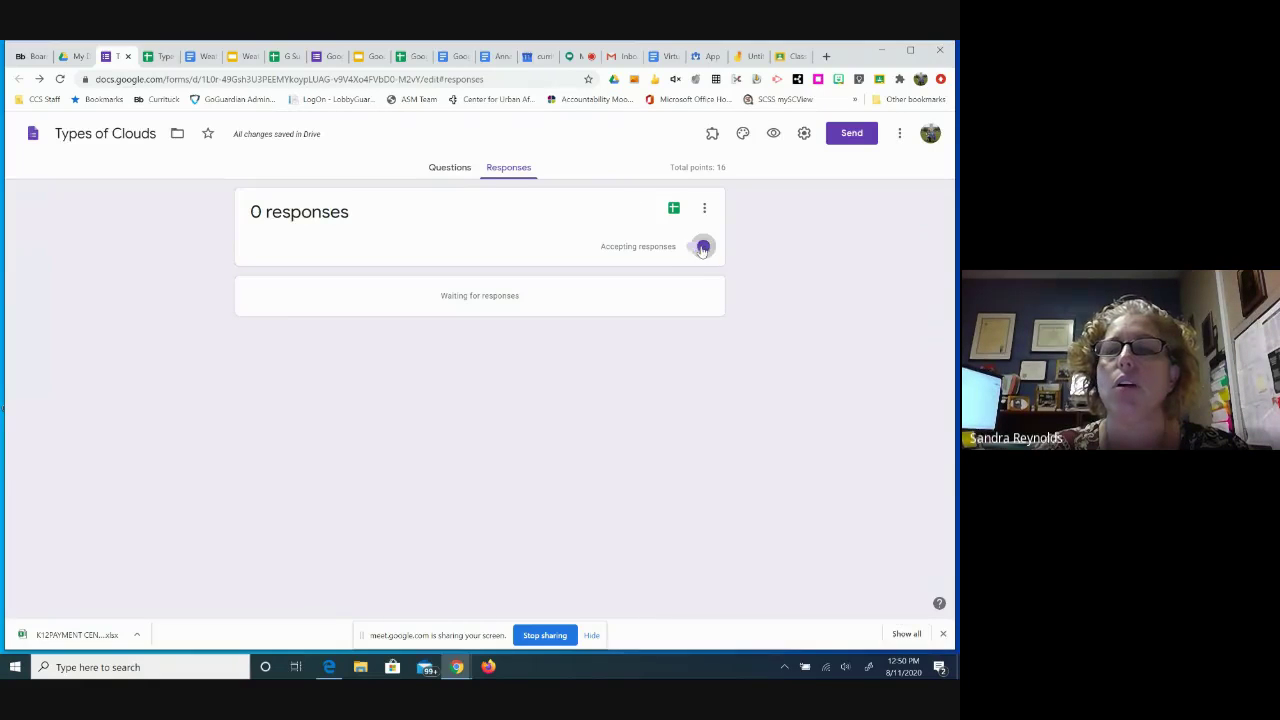
{"action": "left_click", "coordinate": [688, 250]}
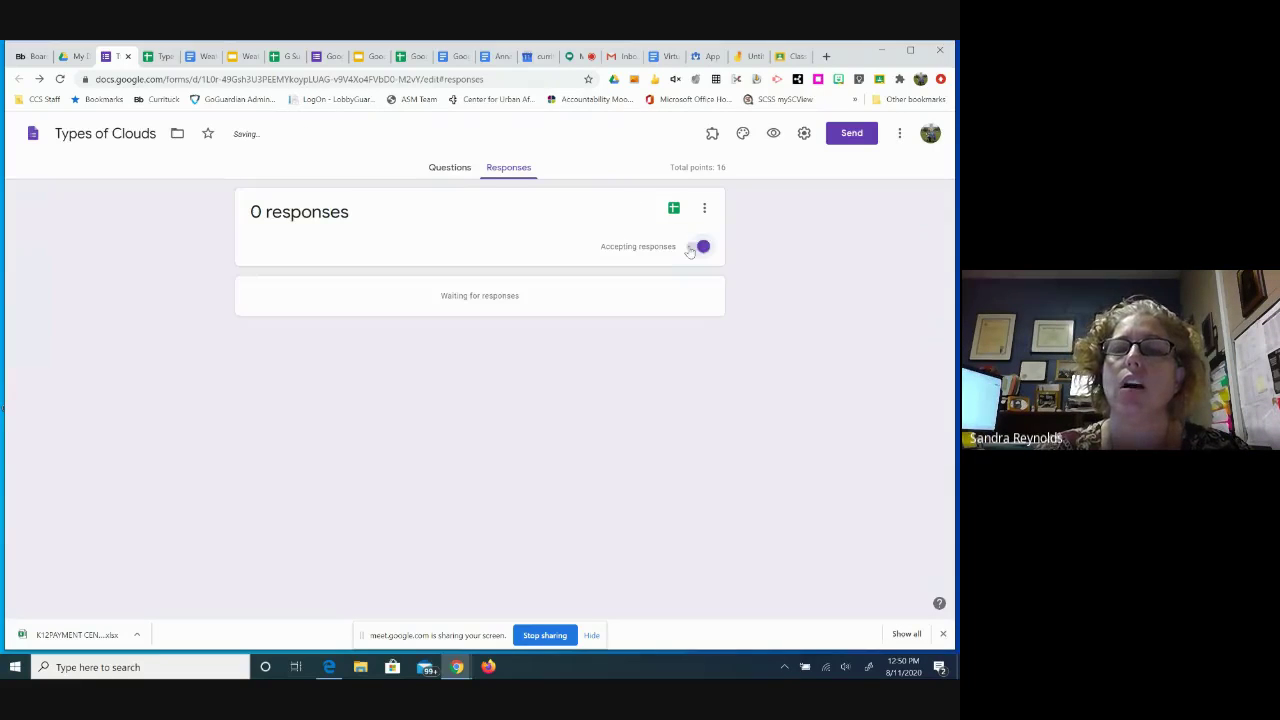
{"action": "right_click", "coordinate": [689, 250]}
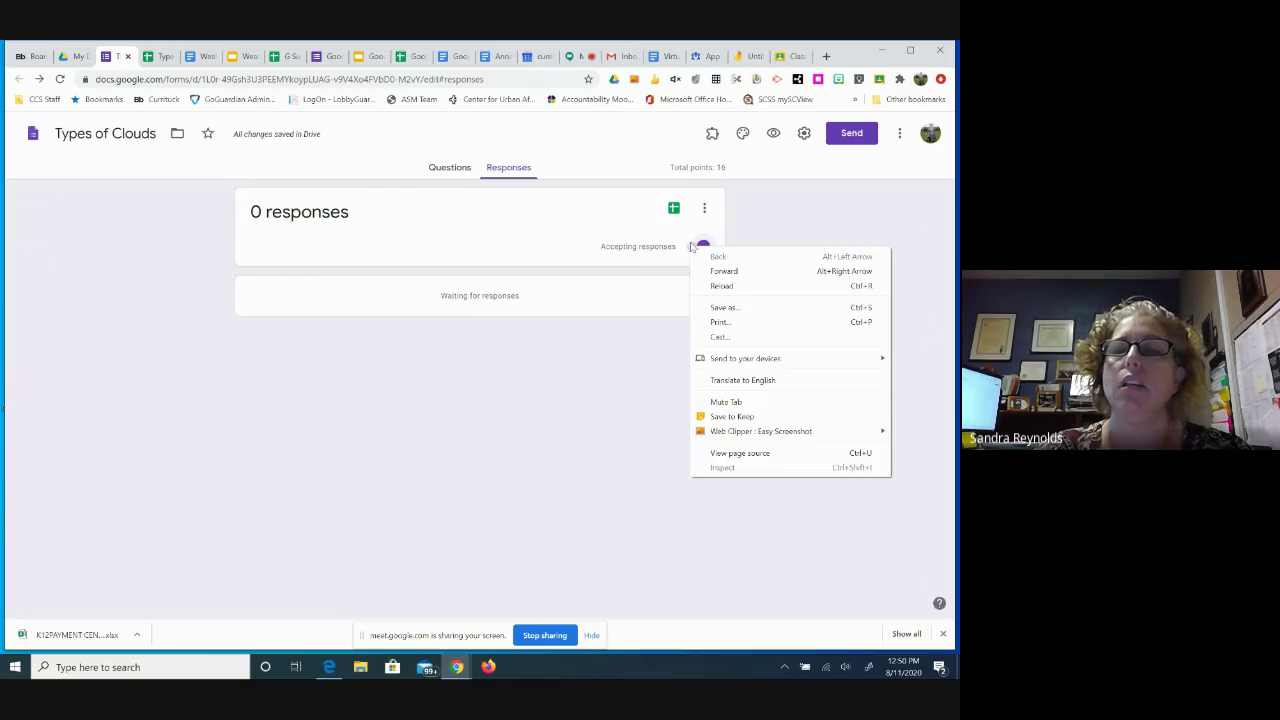
{"action": "left_click", "coordinate": [696, 248]}
{"action": "left_click", "coordinate": [696, 248]}
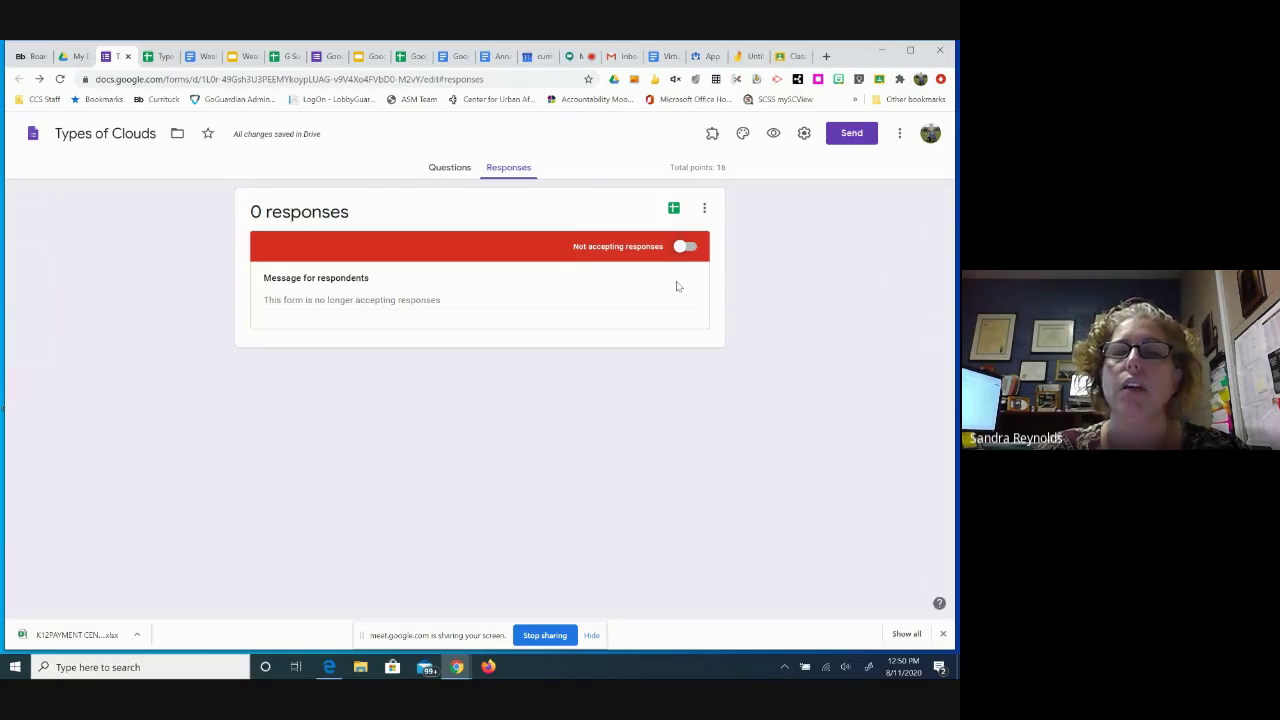
{"action": "left_click", "coordinate": [704, 209]}
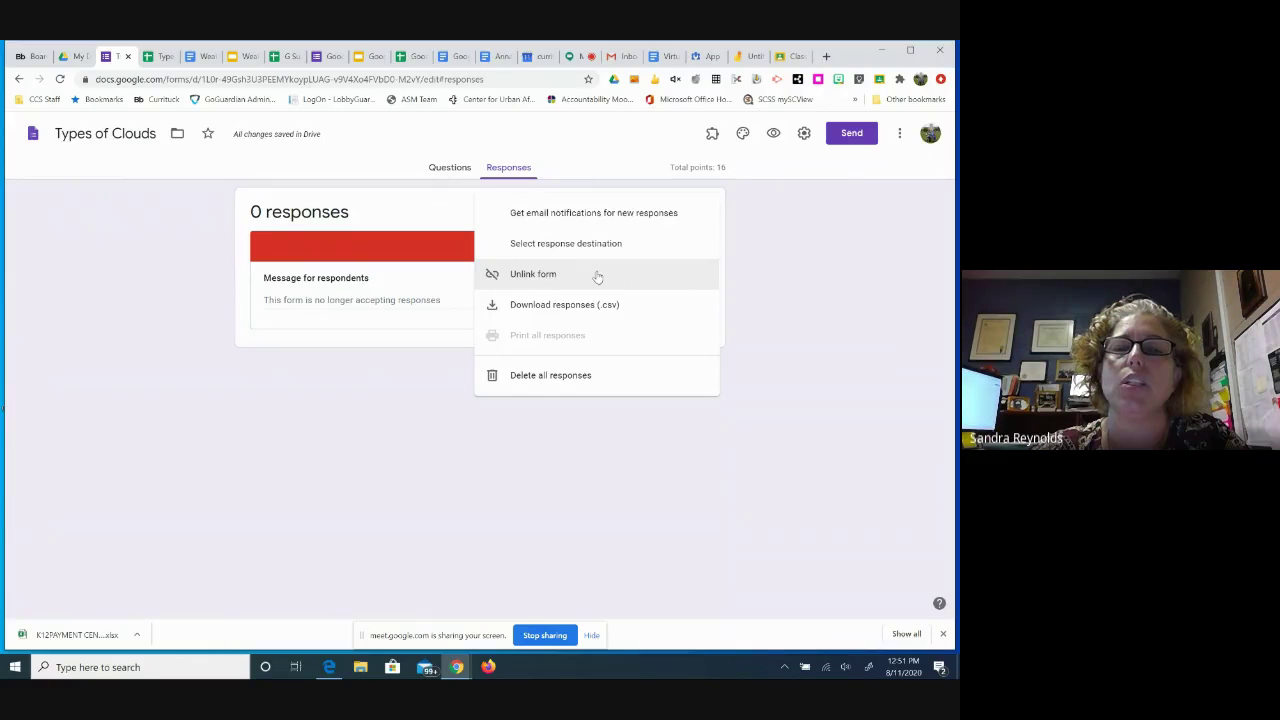
{"action": "left_click", "coordinate": [778, 251]}
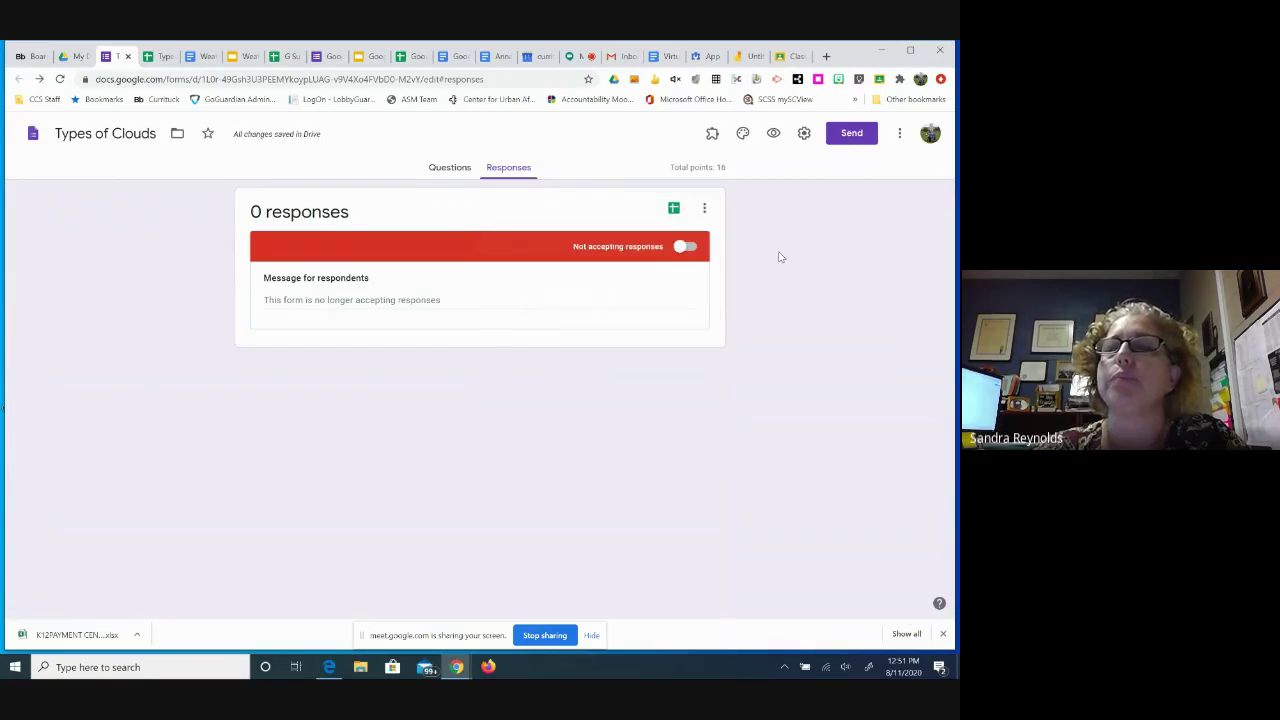
Launch Jamboard from the Google apps grid in My Drive.
{"action": "left_click", "coordinate": [80, 57]}
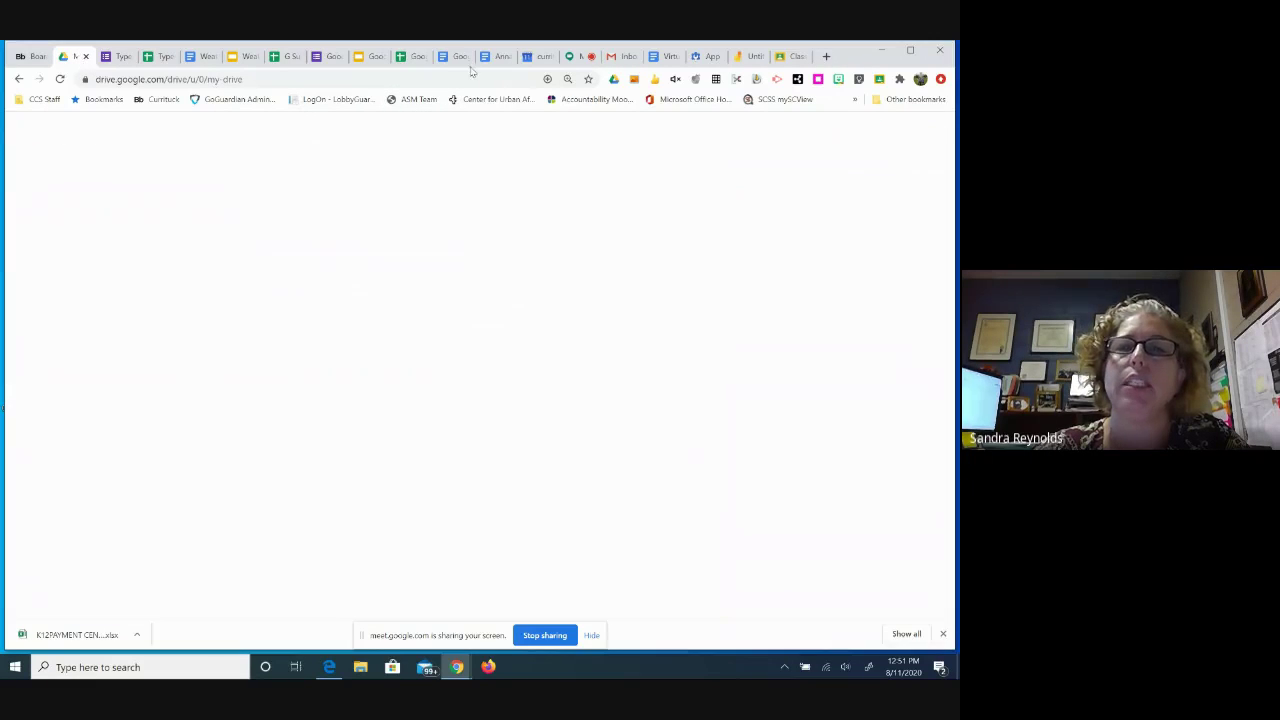
{"action": "left_click", "coordinate": [583, 57]}
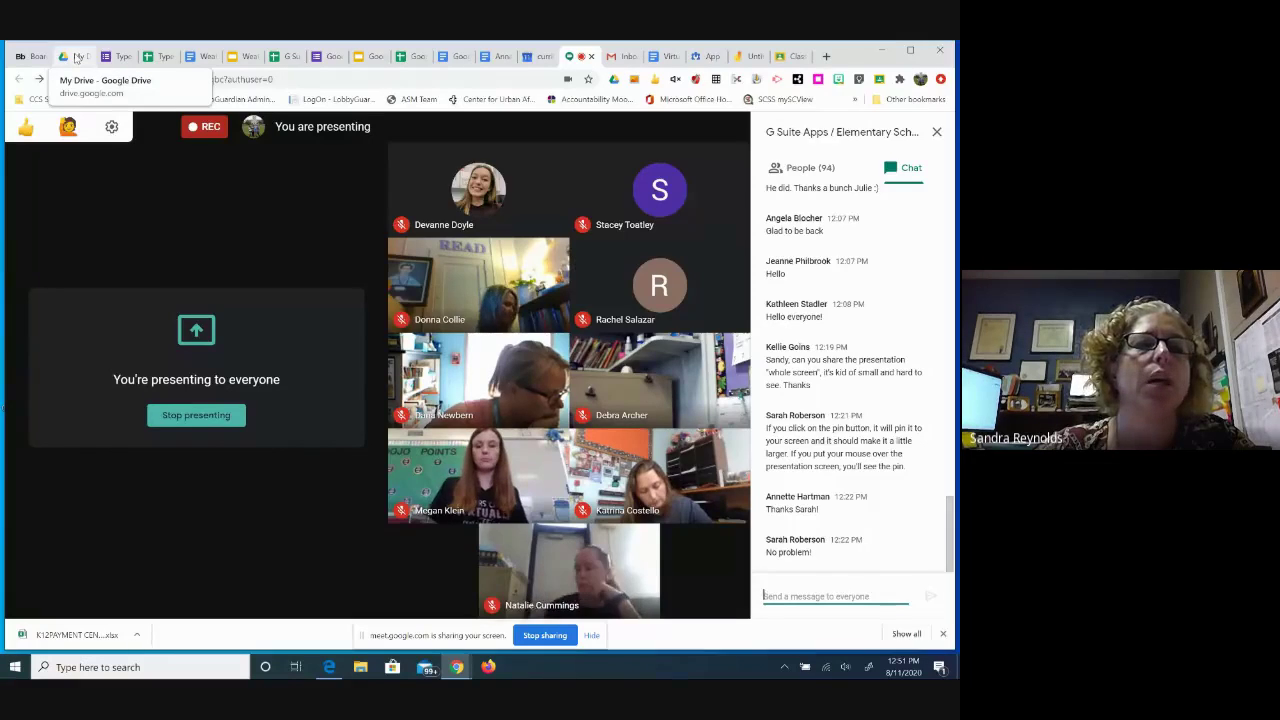
{"action": "left_click", "coordinate": [77, 56]}
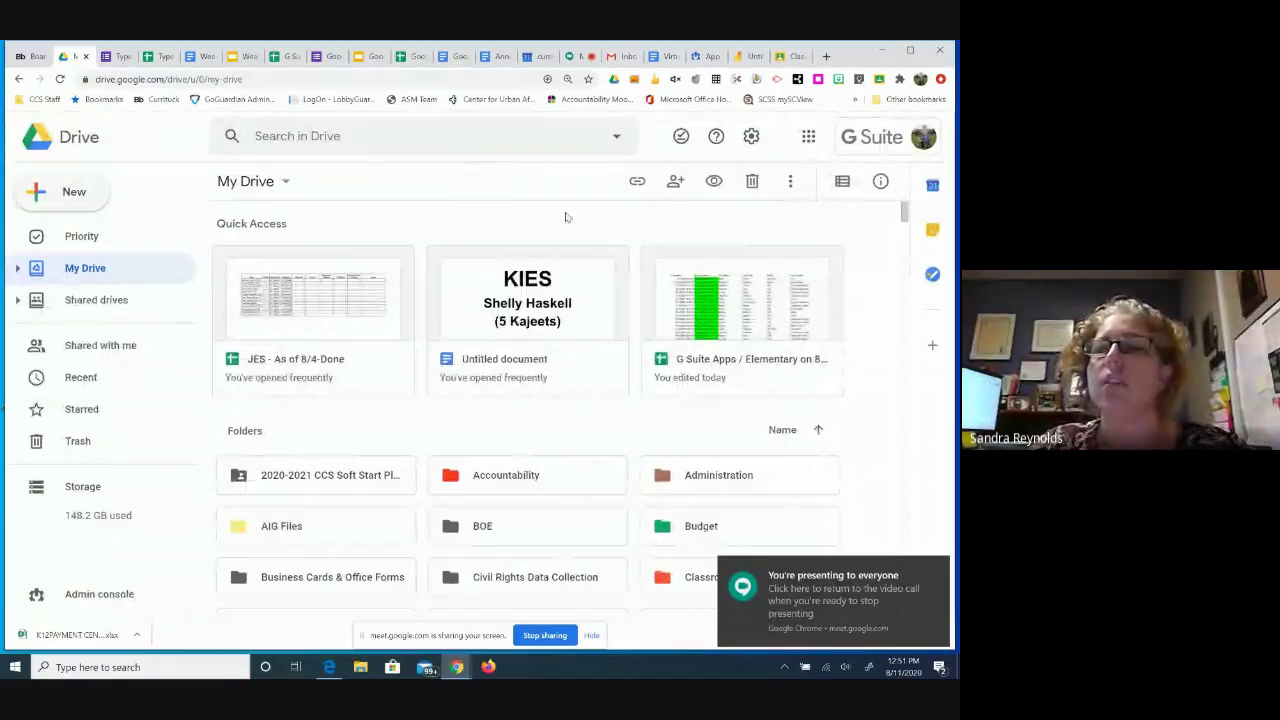
{"action": "left_click", "coordinate": [72, 192]}
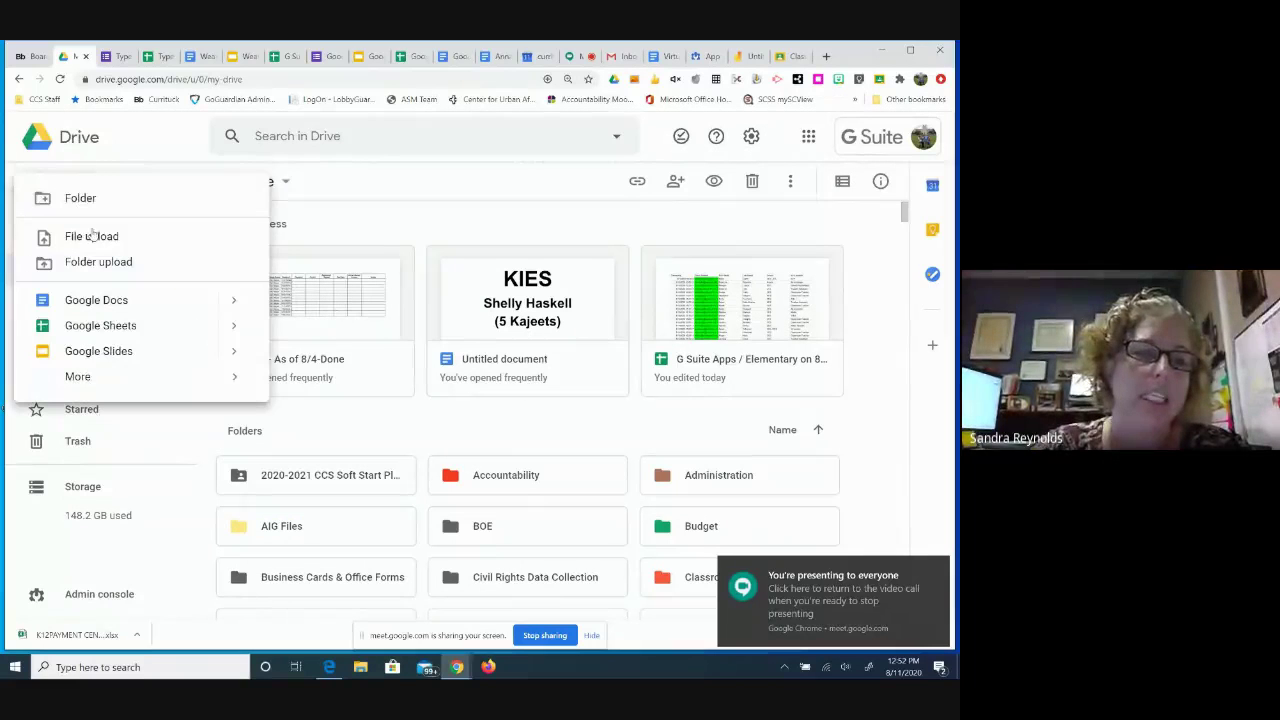
{"action": "left_click", "coordinate": [810, 140]}
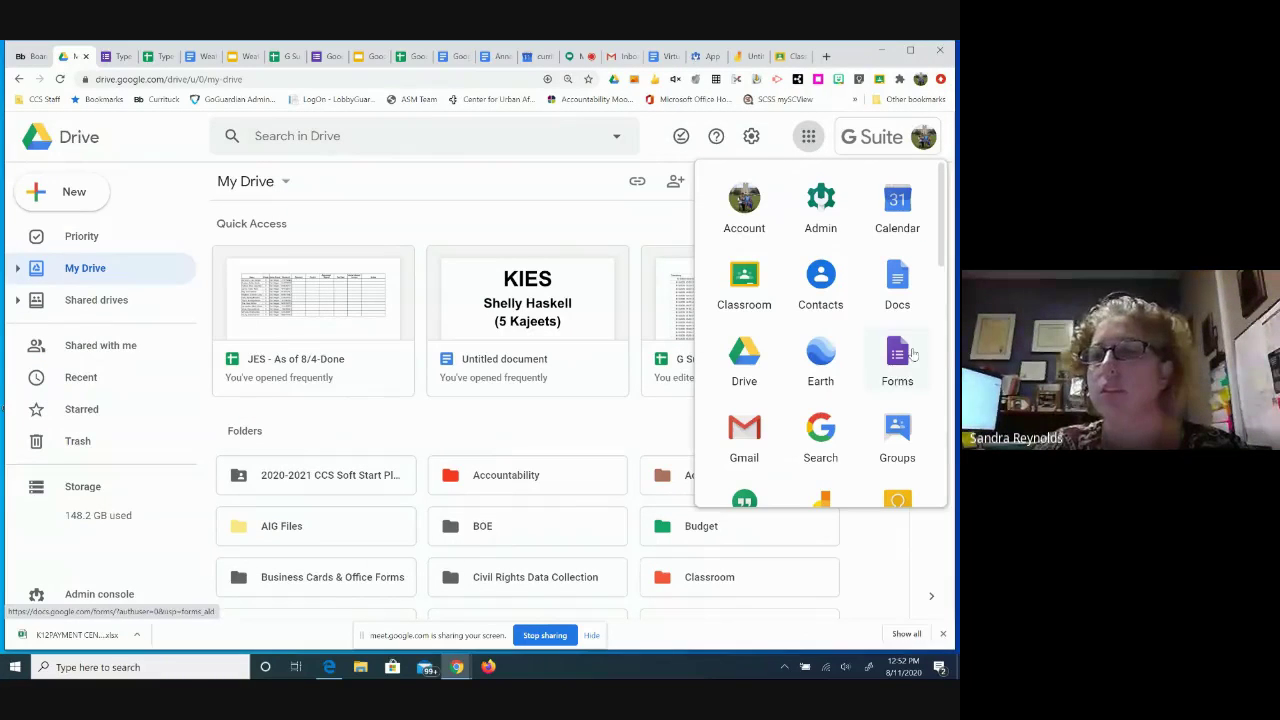
{"action": "scroll", "coordinate": [943, 258], "scroll_direction": "down", "scroll_amount": 2}
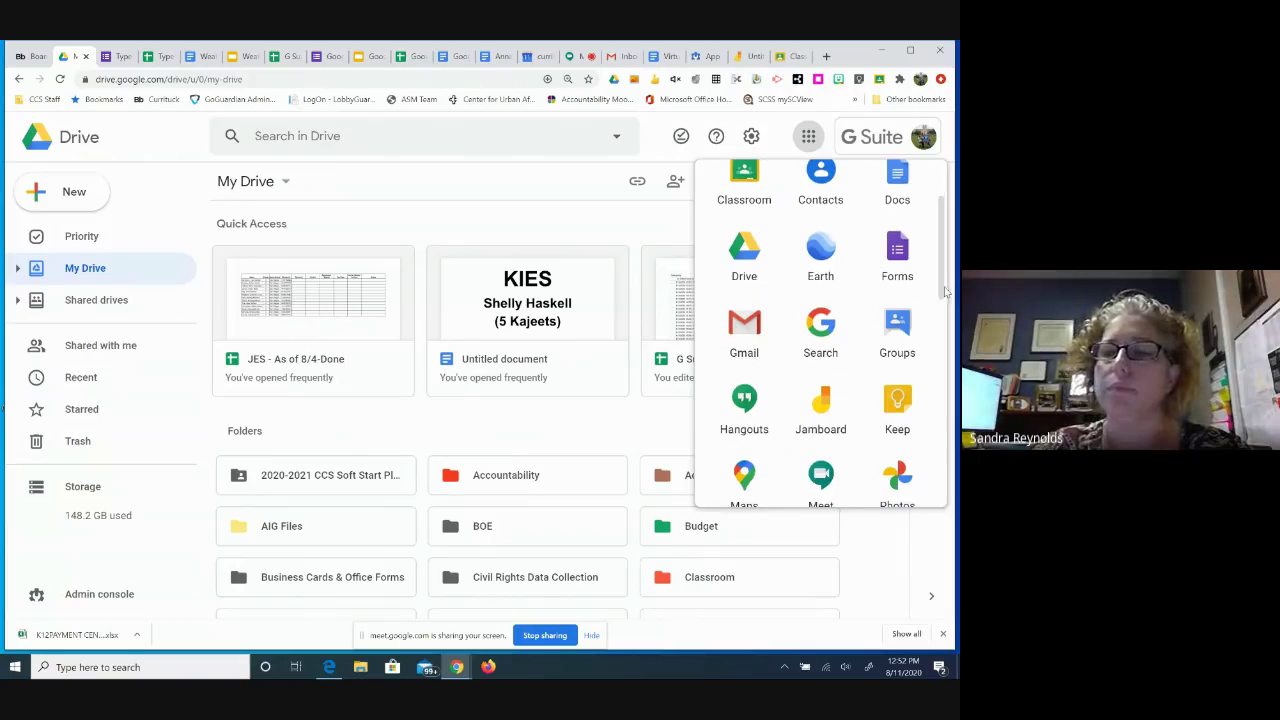
{"action": "left_click", "coordinate": [822, 410]}
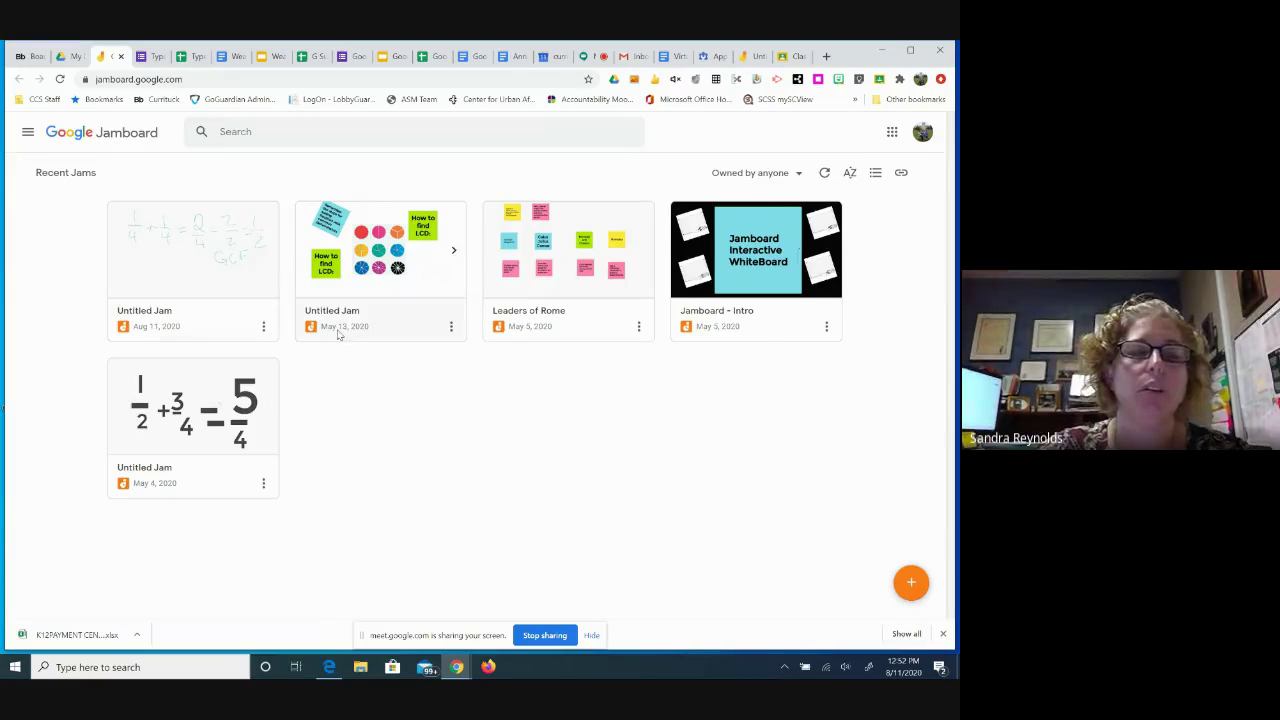
Create a new jam, try the pen in blue, red and yellow, then select the eraser.
{"action": "left_click", "coordinate": [911, 584]}
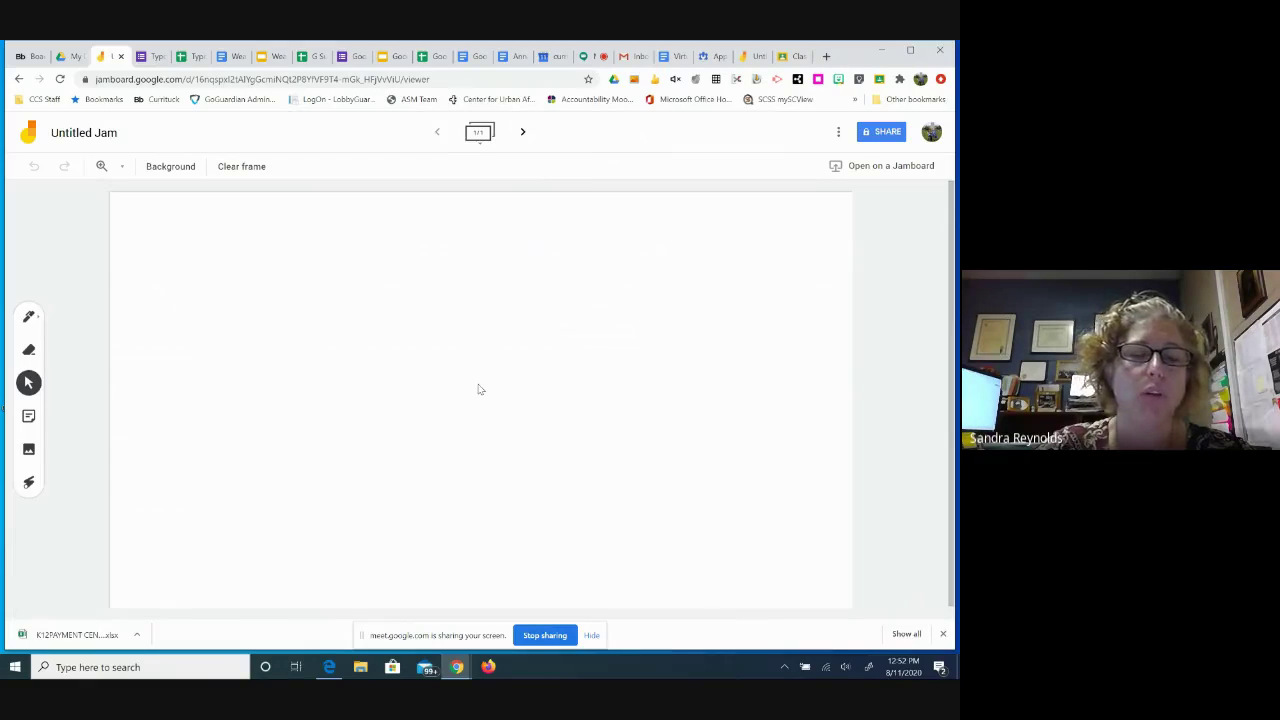
{"action": "left_click", "coordinate": [26, 318]}
{"action": "left_click", "coordinate": [28, 318]}
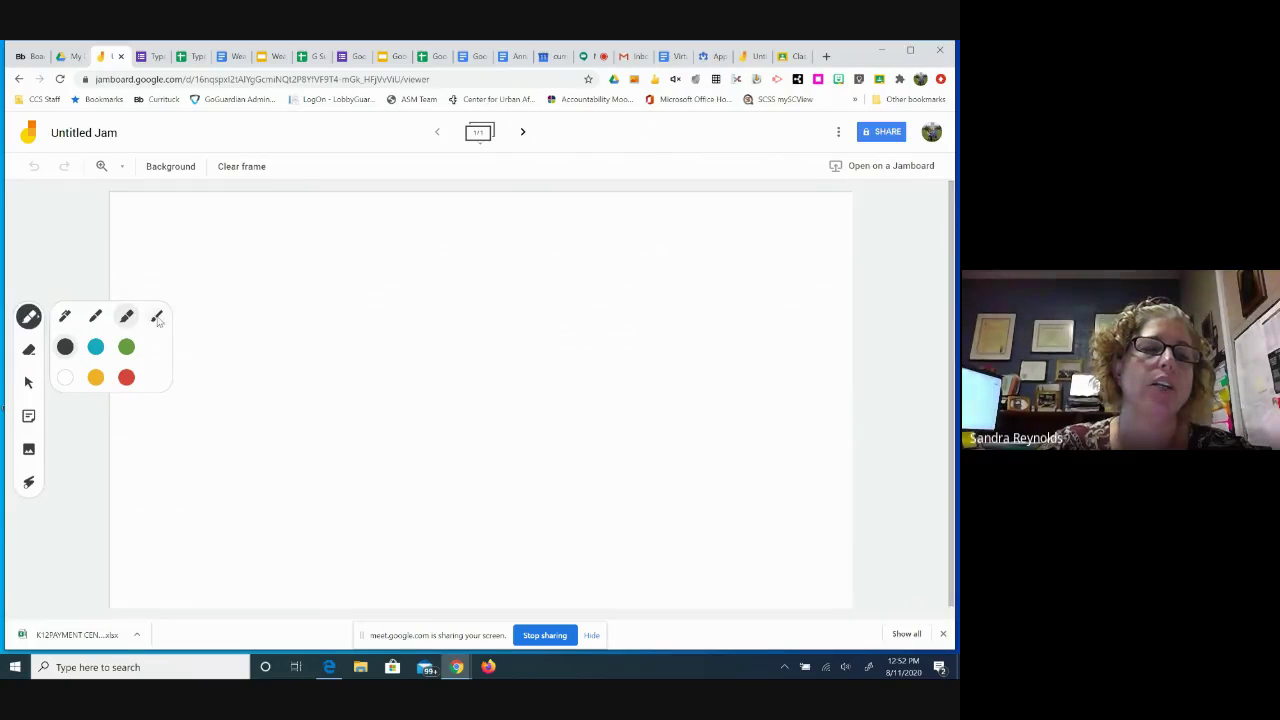
{"action": "left_click", "coordinate": [96, 348]}
{"action": "left_click", "coordinate": [126, 377]}
{"action": "left_click", "coordinate": [95, 377]}
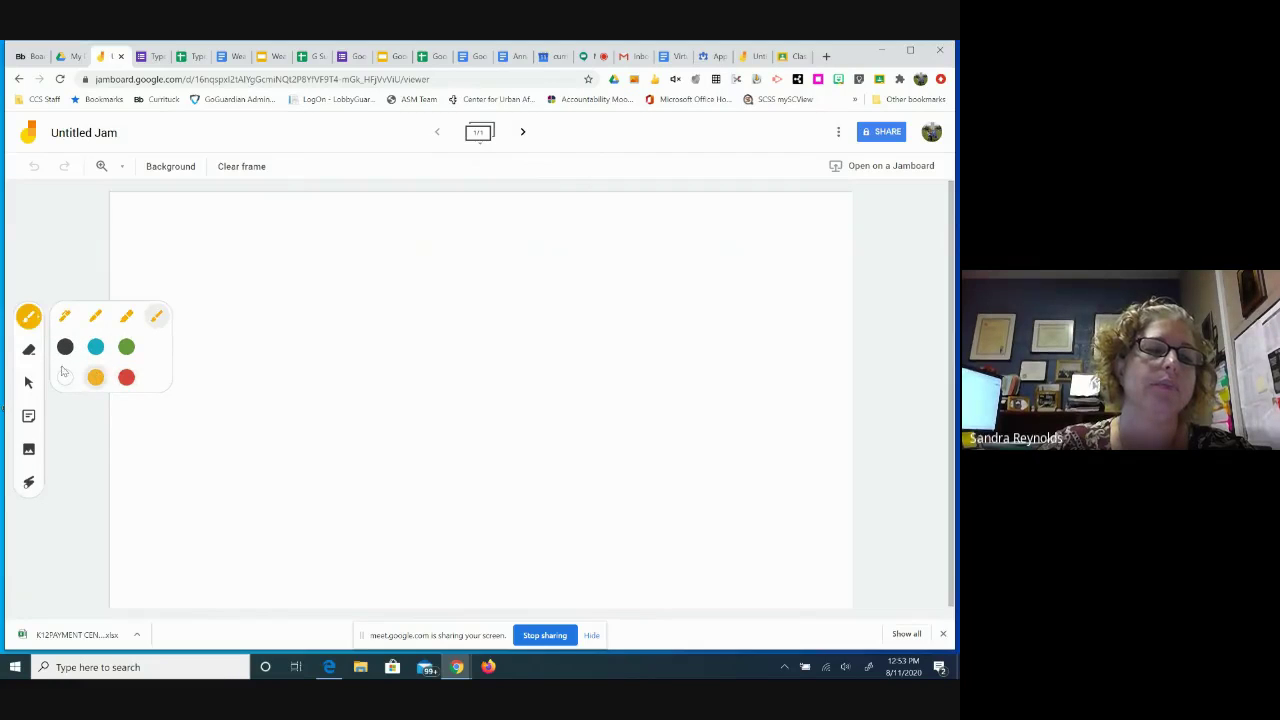
{"action": "left_click", "coordinate": [29, 350]}
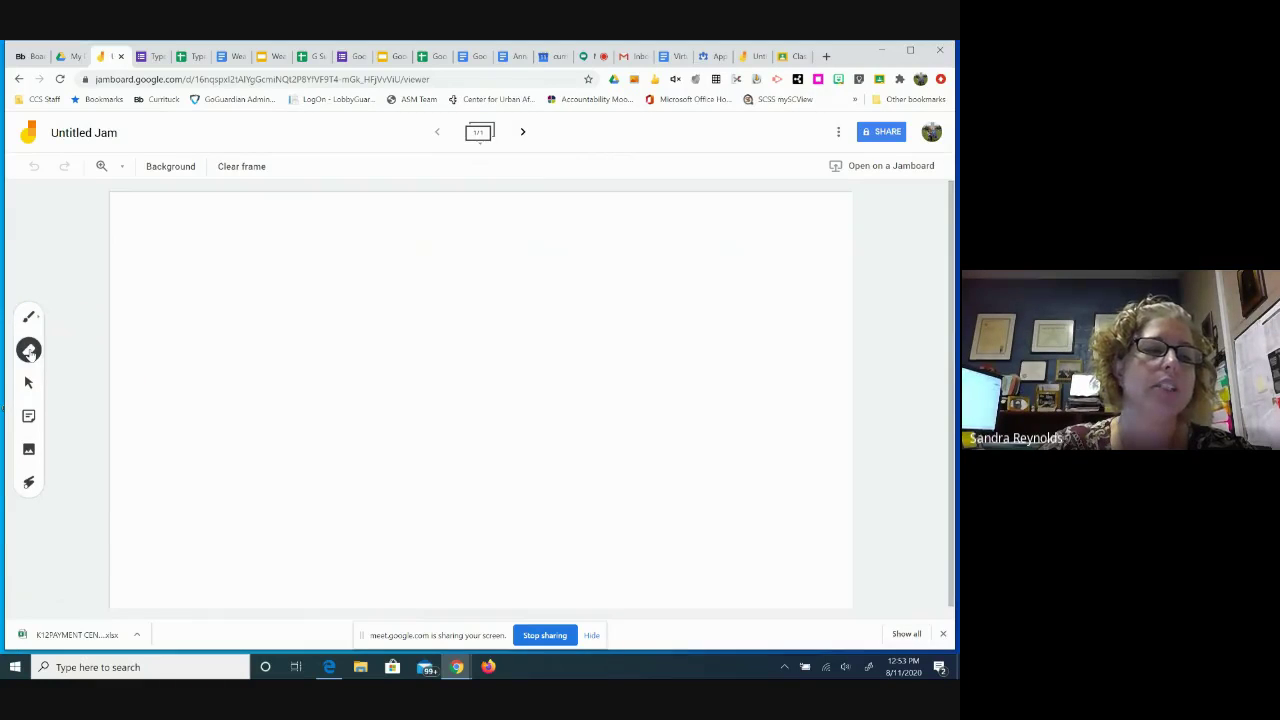
Add a pink sticky note reading 'Cloud type 1' near the frame's top left.
{"action": "left_click", "coordinate": [29, 418]}
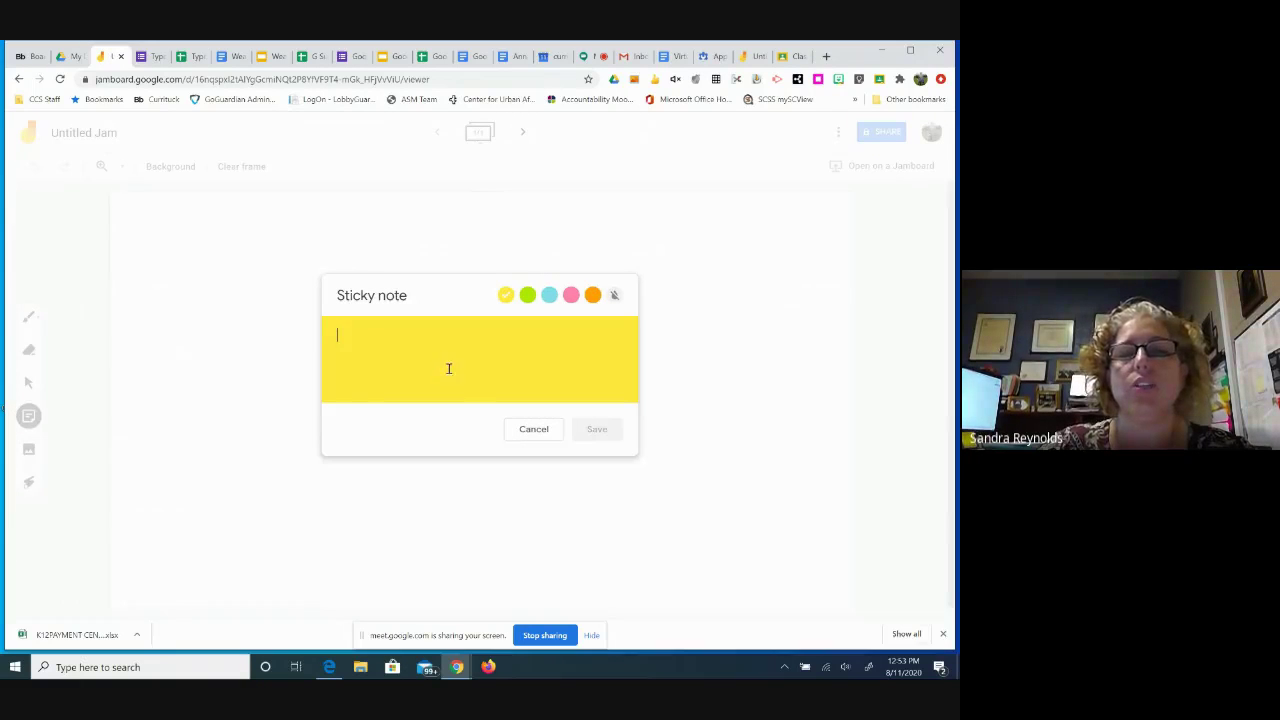
{"action": "left_click", "coordinate": [549, 296]}
{"action": "left_click", "coordinate": [576, 296]}
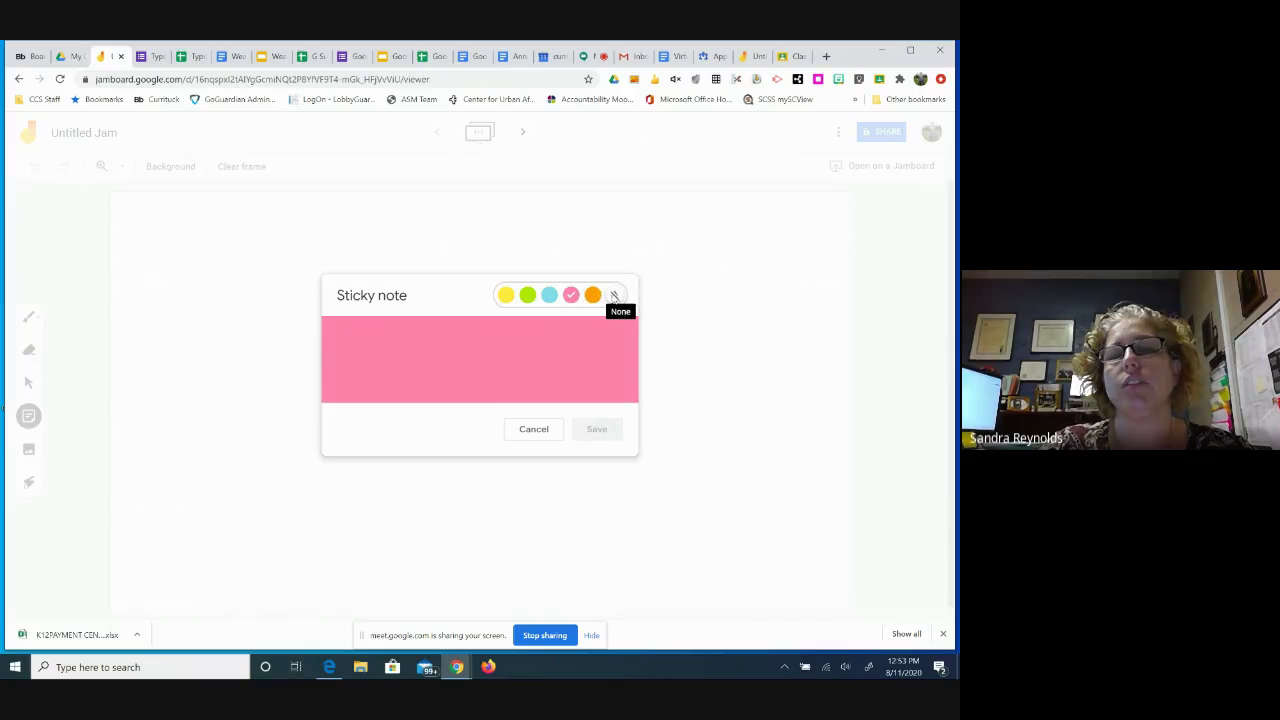
{"action": "left_click", "coordinate": [614, 295]}
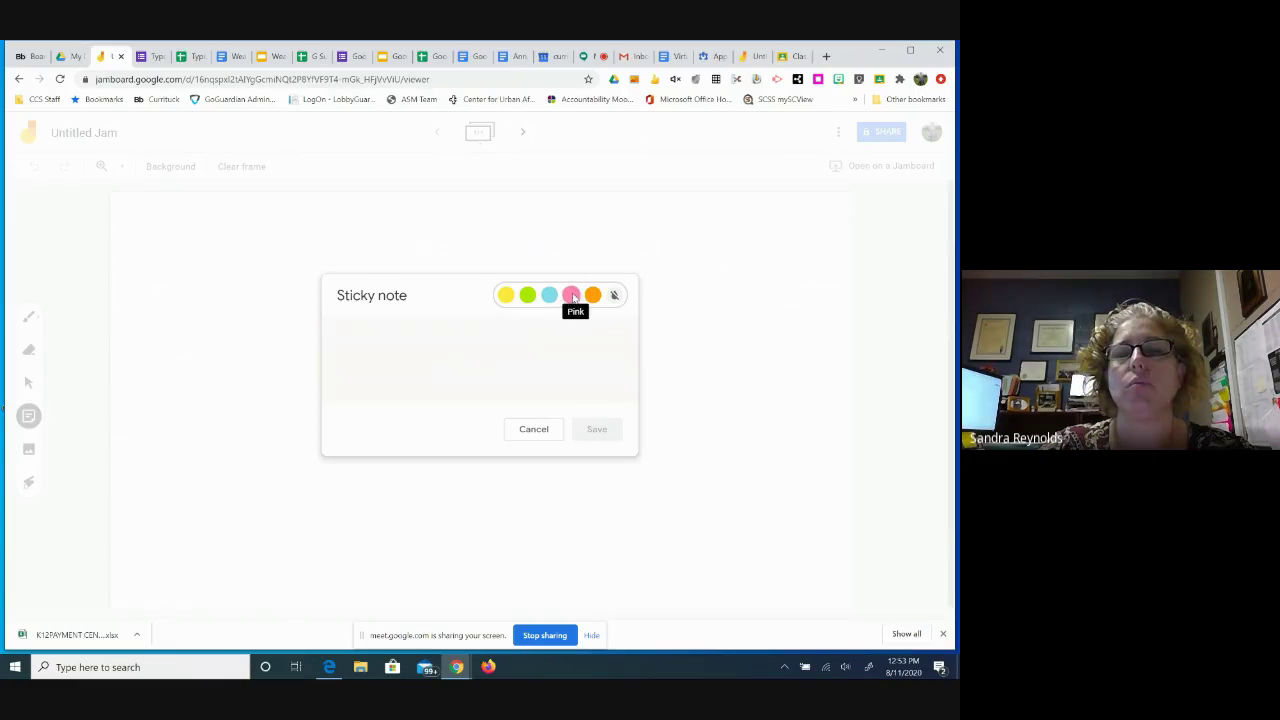
{"action": "left_click", "coordinate": [573, 296]}
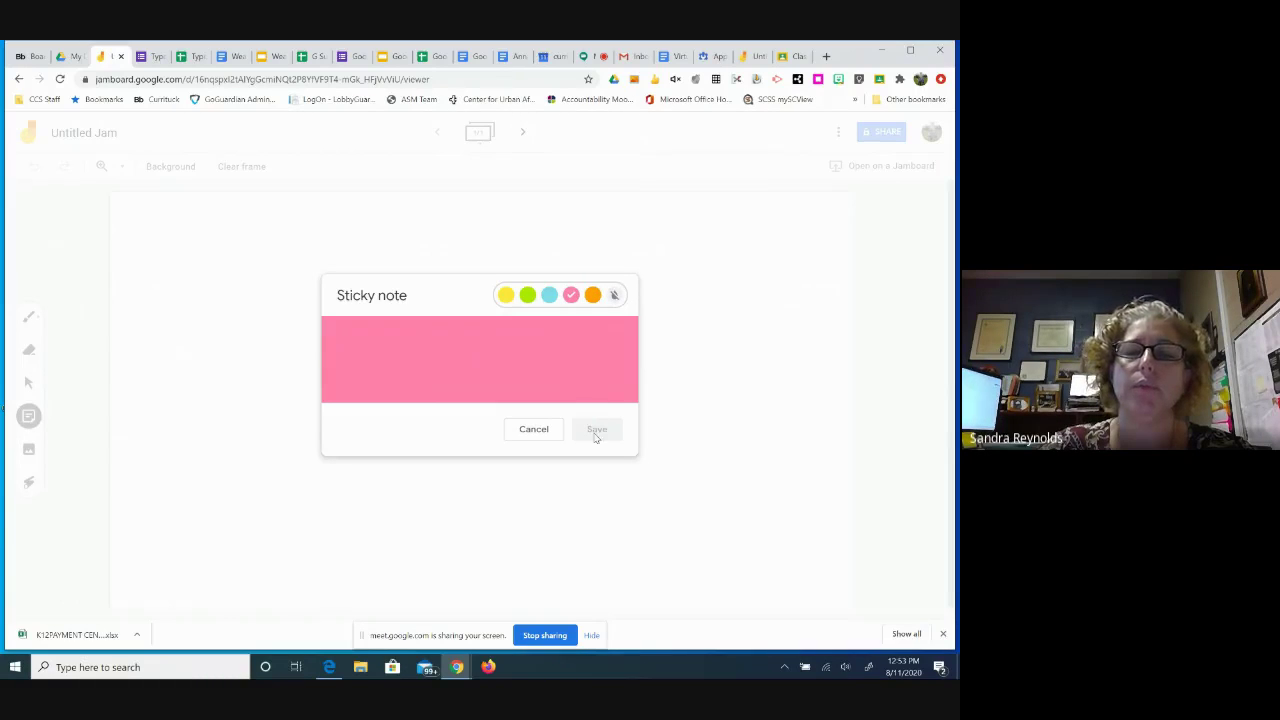
{"action": "left_click", "coordinate": [508, 349]}
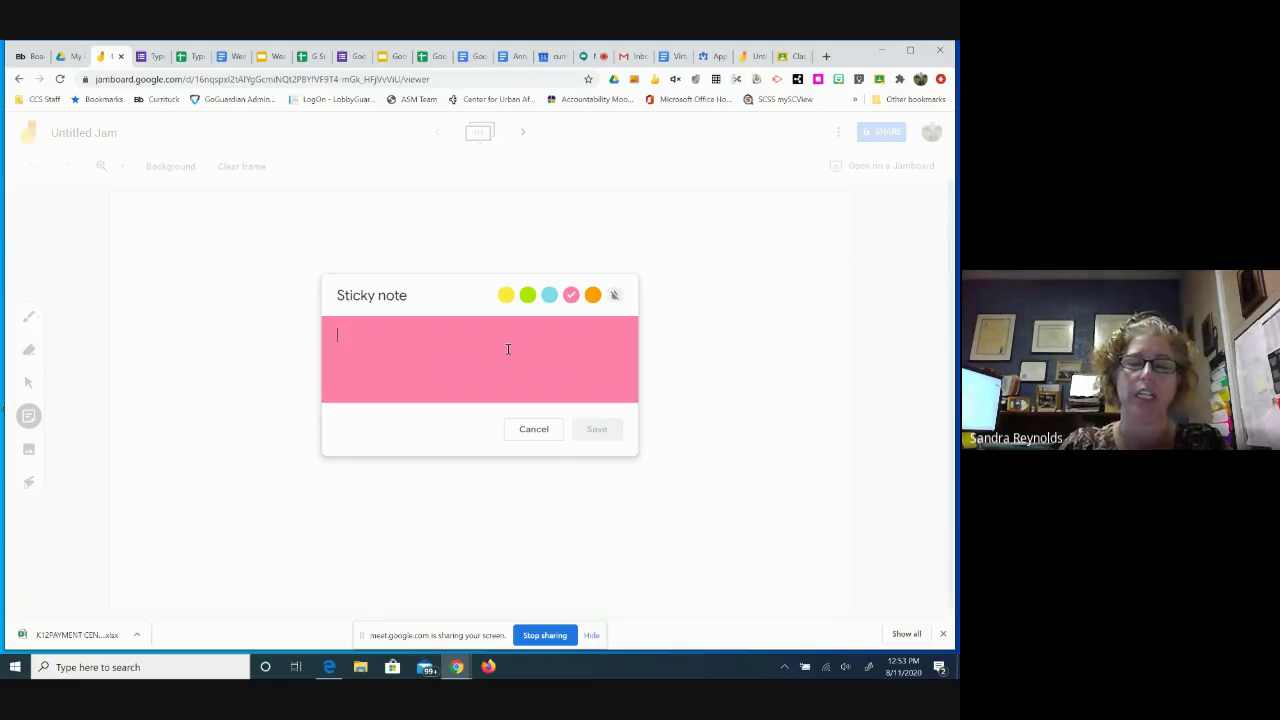
{"action": "type", "text": "Cloud type 1"}
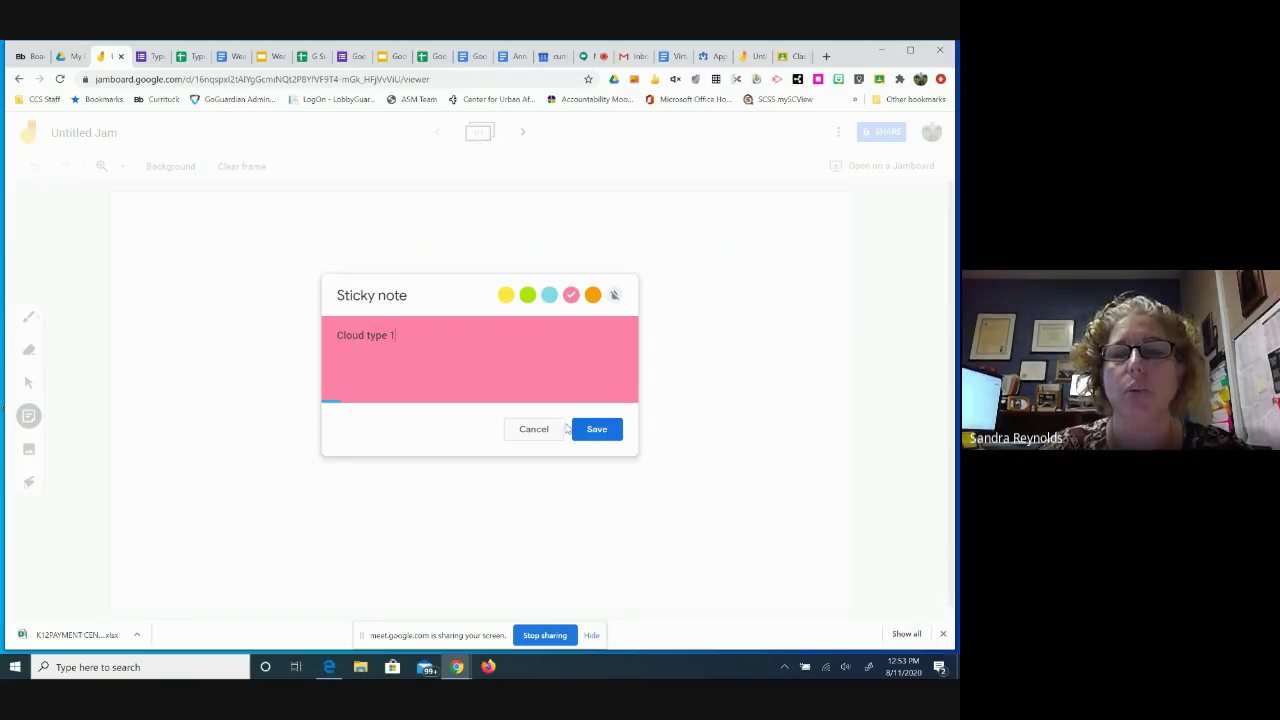
{"action": "left_click", "coordinate": [596, 428]}
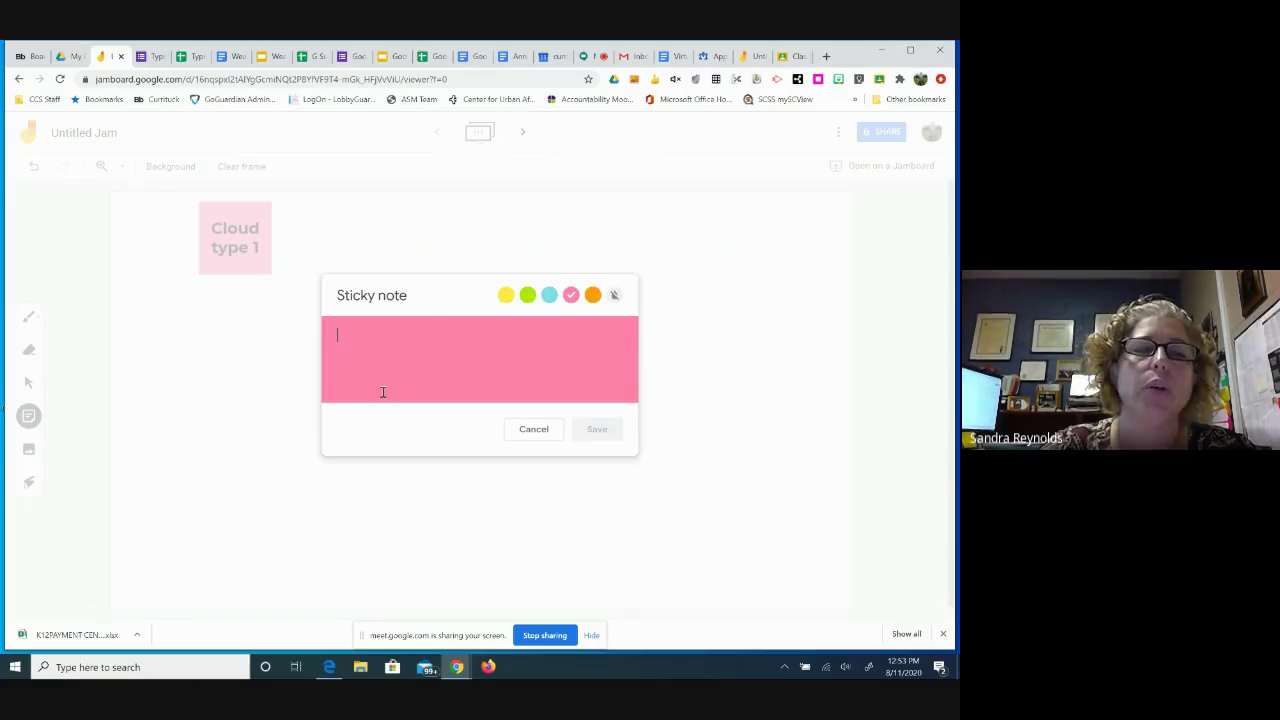
{"action": "left_click", "coordinate": [535, 430]}
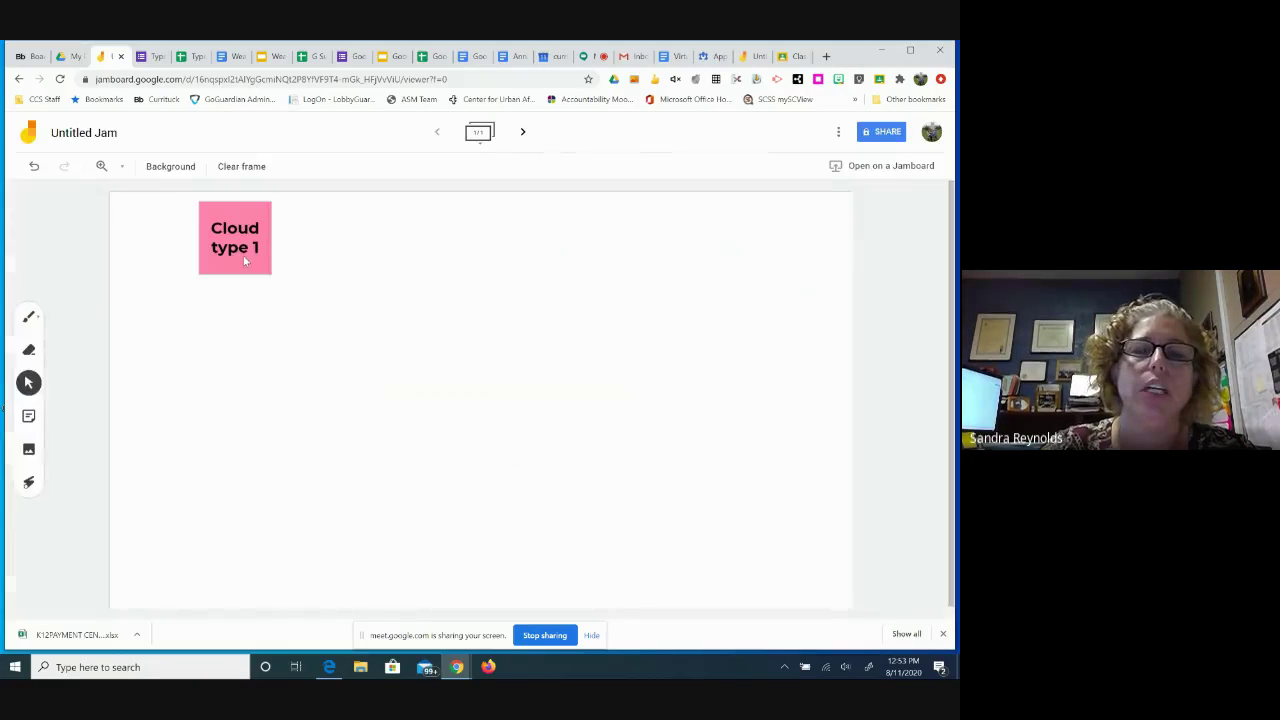
{"action": "left_click_drag", "start_coordinate": [243, 255], "coordinate": [236, 210]}
Duplicate the 'Cloud type 1' note and move the copy to the frame's right side.
{"action": "left_click", "coordinate": [308, 216]}
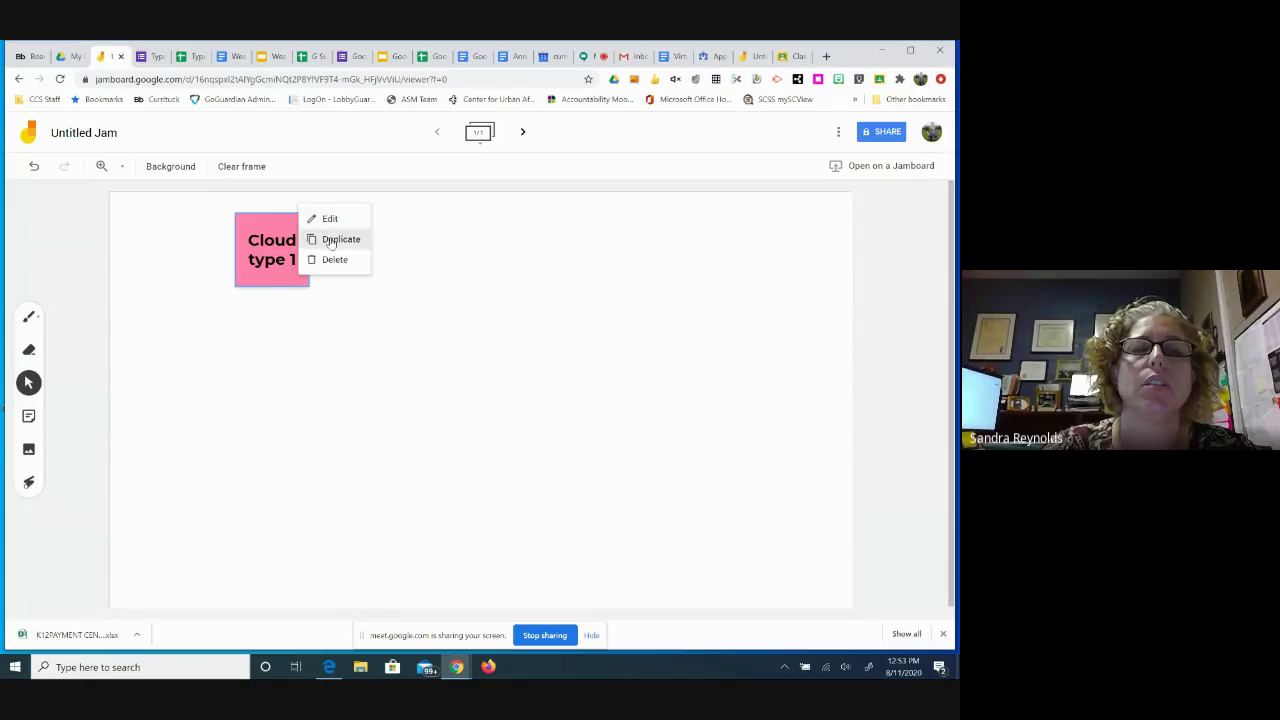
{"action": "left_click", "coordinate": [339, 239]}
{"action": "left_click_drag", "start_coordinate": [331, 256], "coordinate": [805, 237]}
{"action": "left_click", "coordinate": [802, 216]}
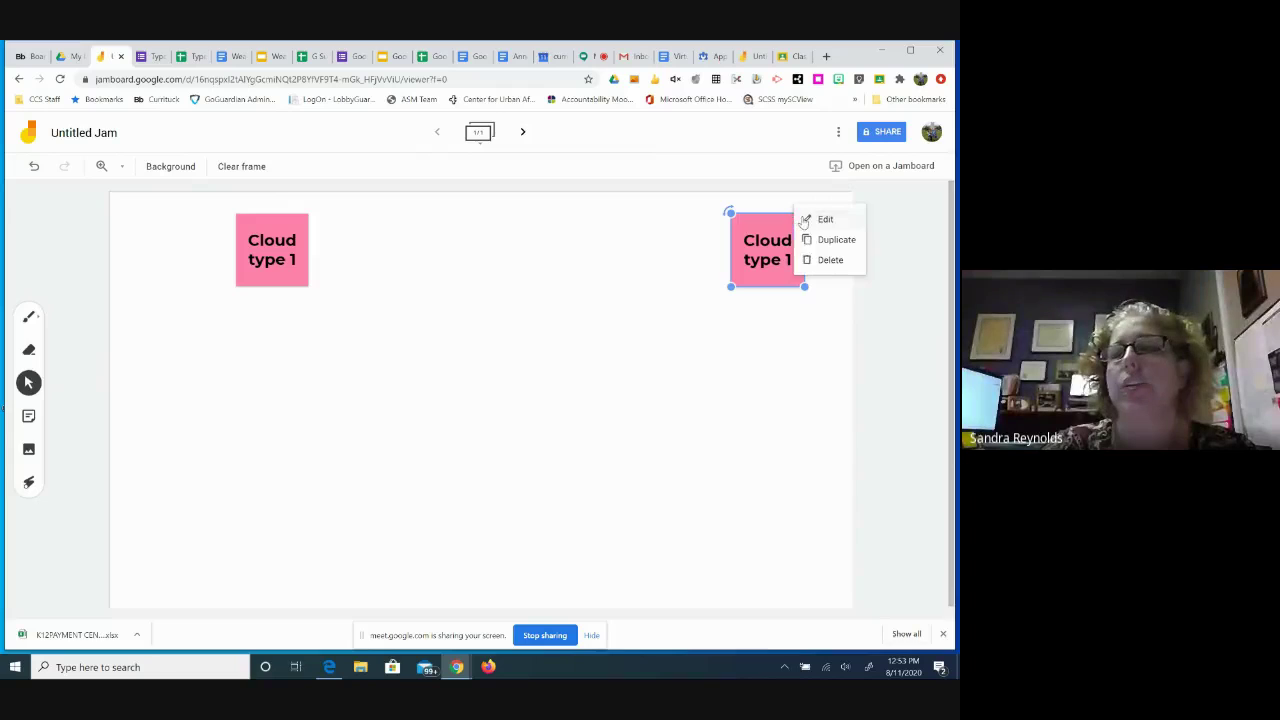
{"action": "left_click", "coordinate": [765, 257]}
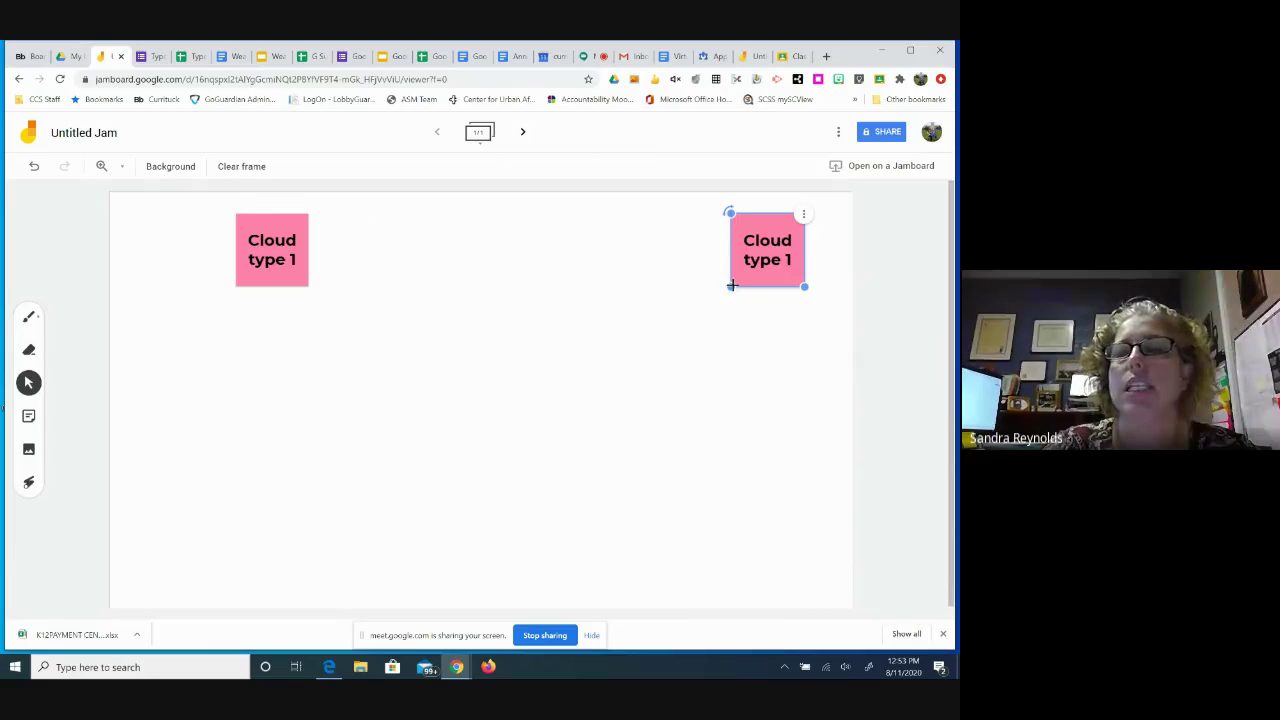